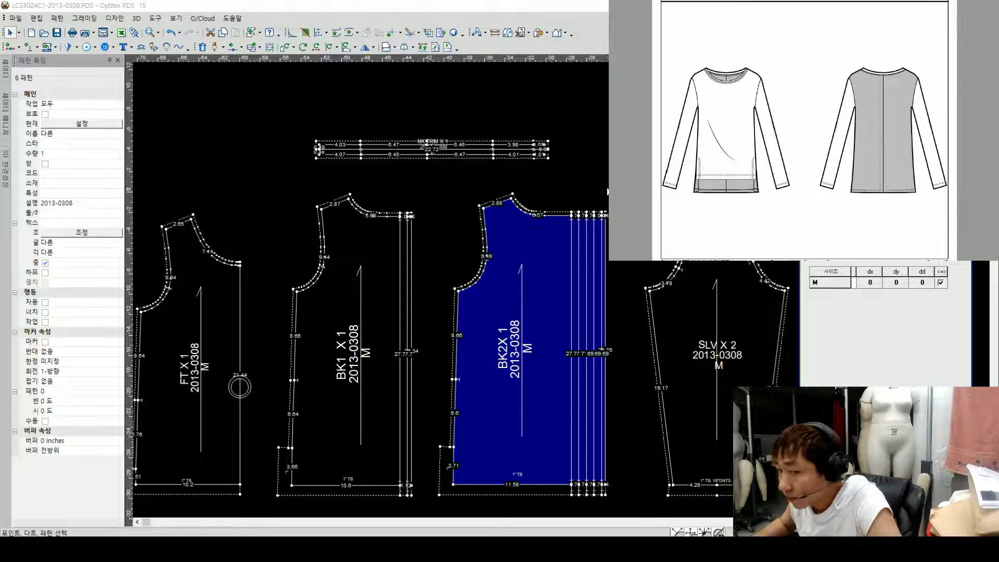
Step: Move the NK TRIM pattern piece down, closer above the BK1 and BK2X back pieces
scroll(543, 301, down, 2)
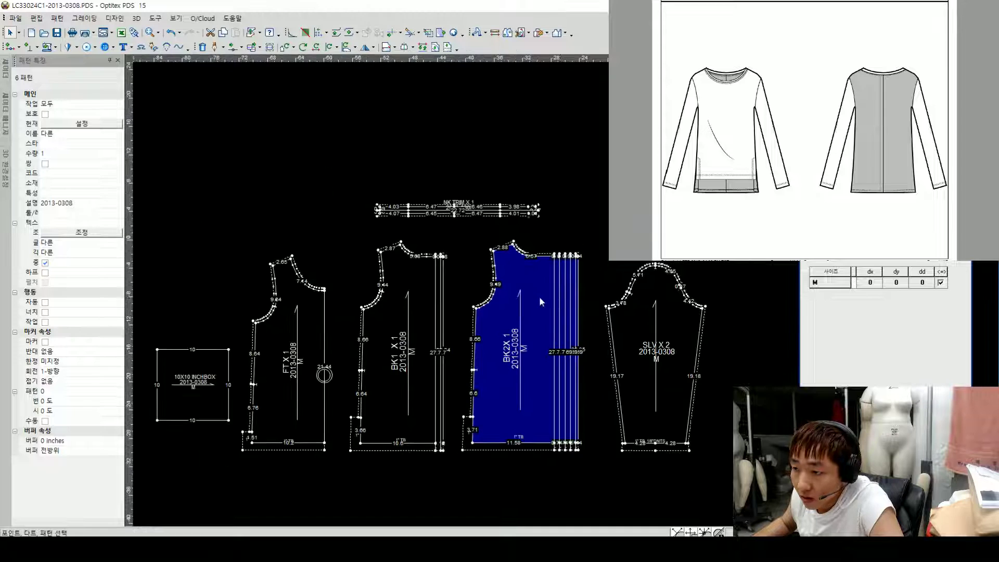
scroll(551, 296, up, 2)
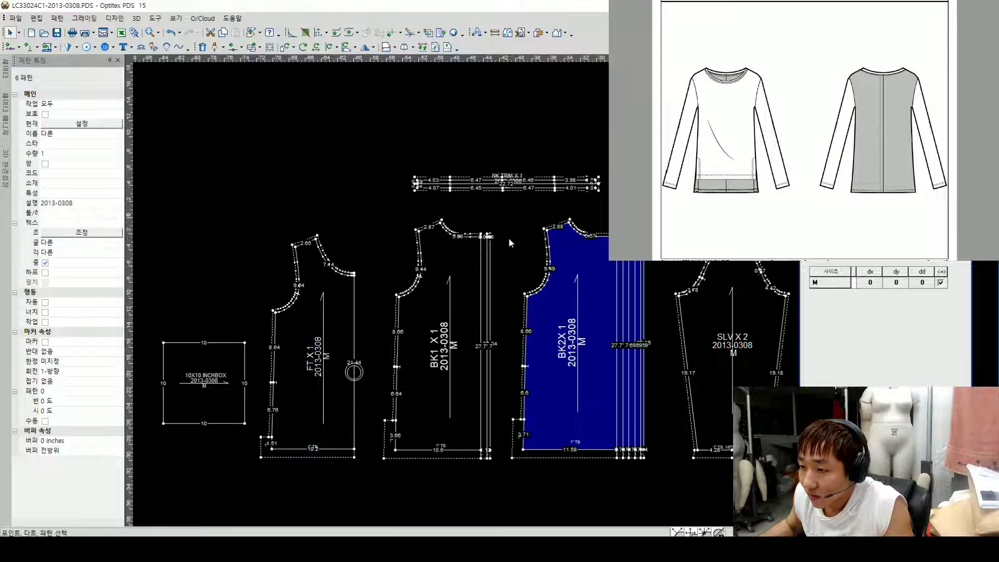
scroll(561, 289, up, 3)
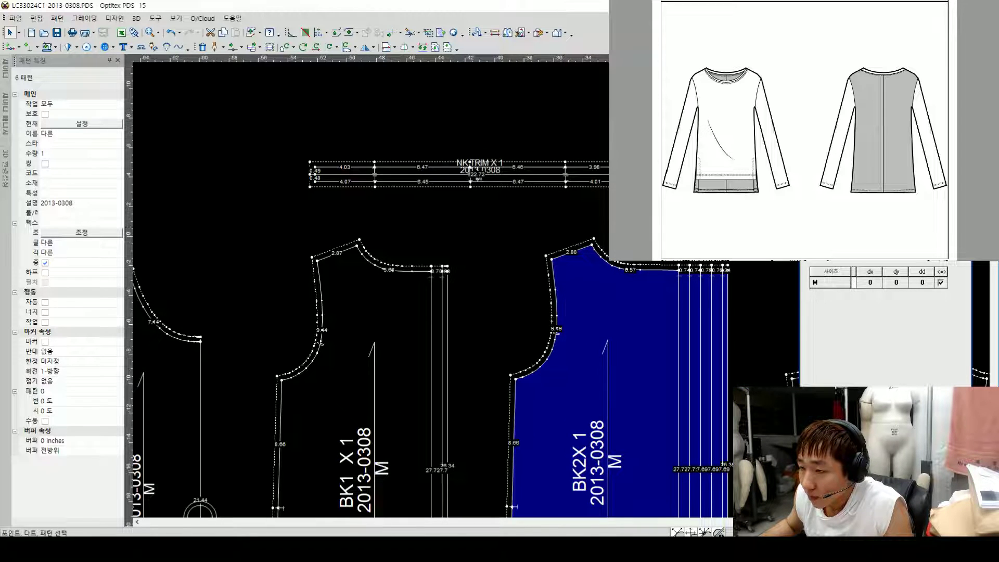
scroll(571, 264, down, 1)
drag(602, 217, 585, 248)
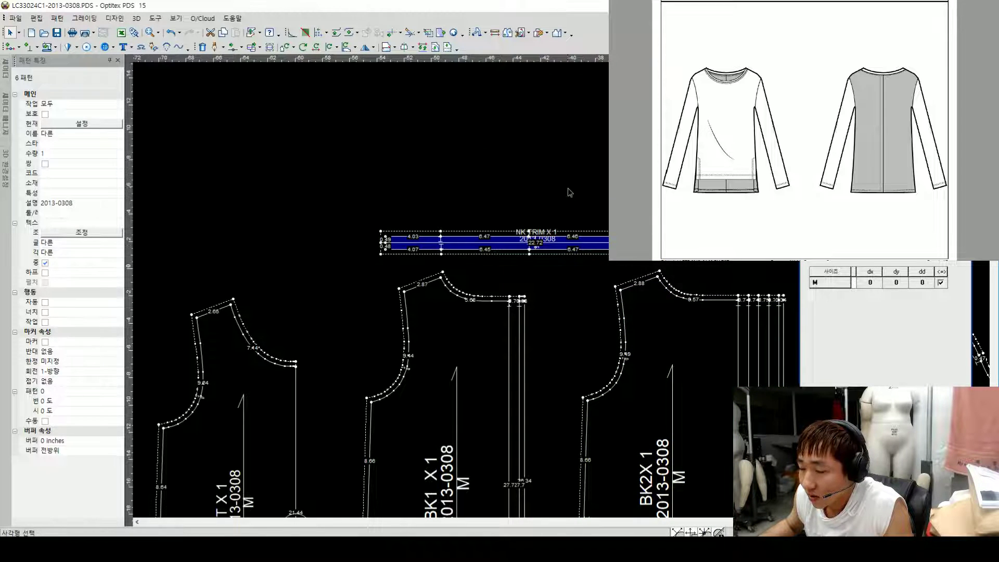
Step: Place a horizontal guide at the BK1 underarm point and bring the BK2X piece's underarm point onto it
scroll(566, 309, down, 3)
scroll(564, 304, up, 1)
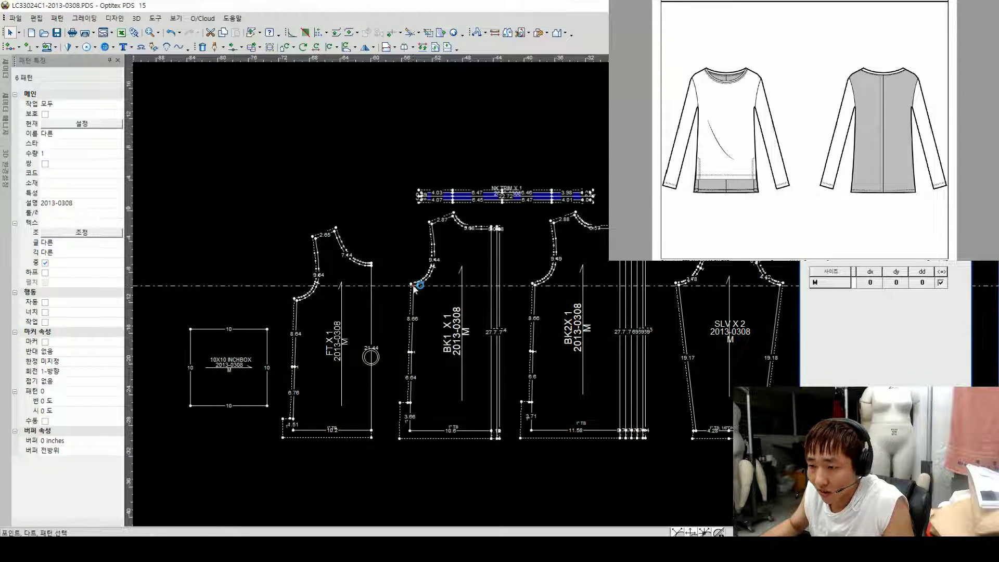
scroll(536, 283, up, 2)
click(570, 301)
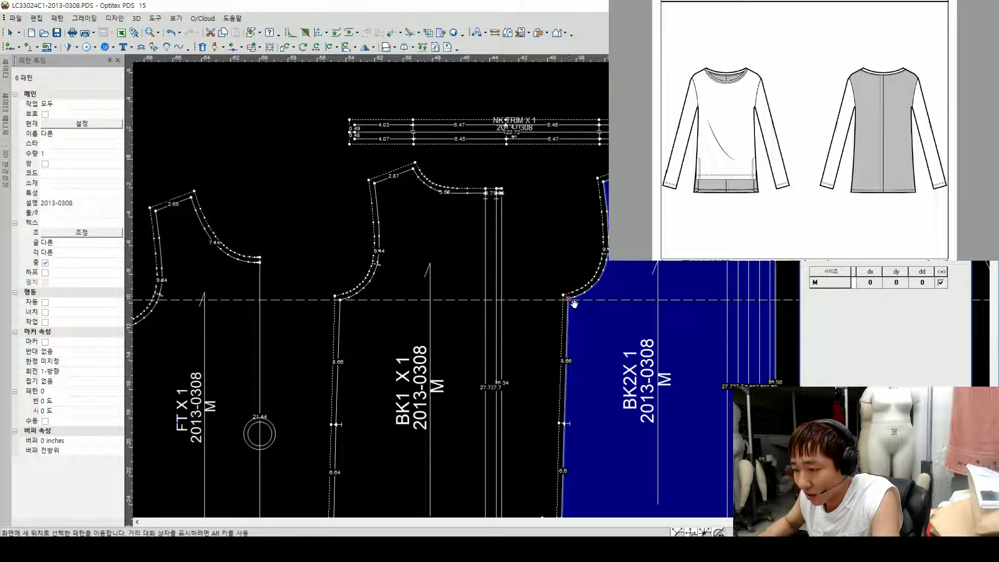
Step: Try moving the FT front piece so its underarm point lines up with the horizontal guide
scroll(539, 297, down, 2)
click(377, 289)
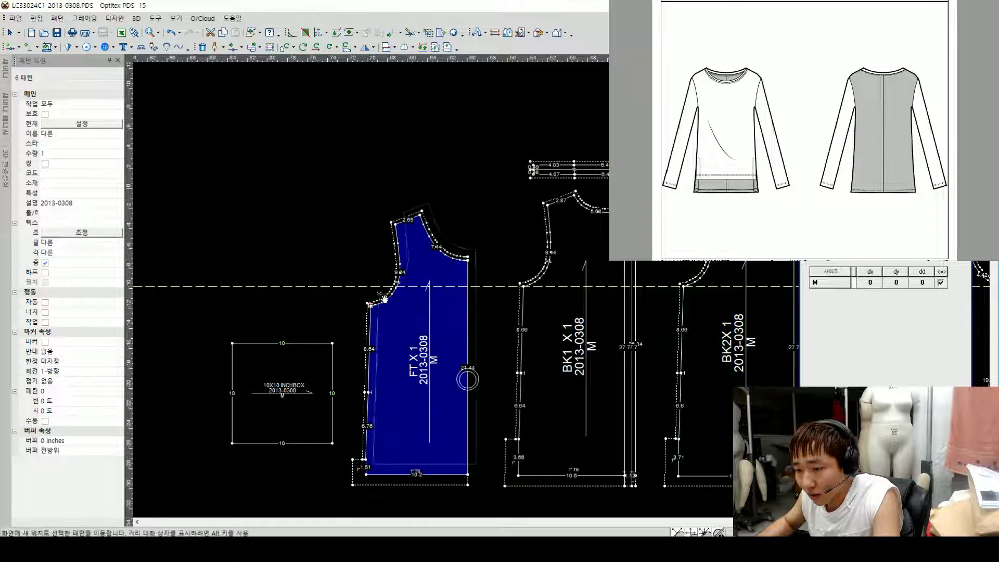
scroll(549, 289, up, 1)
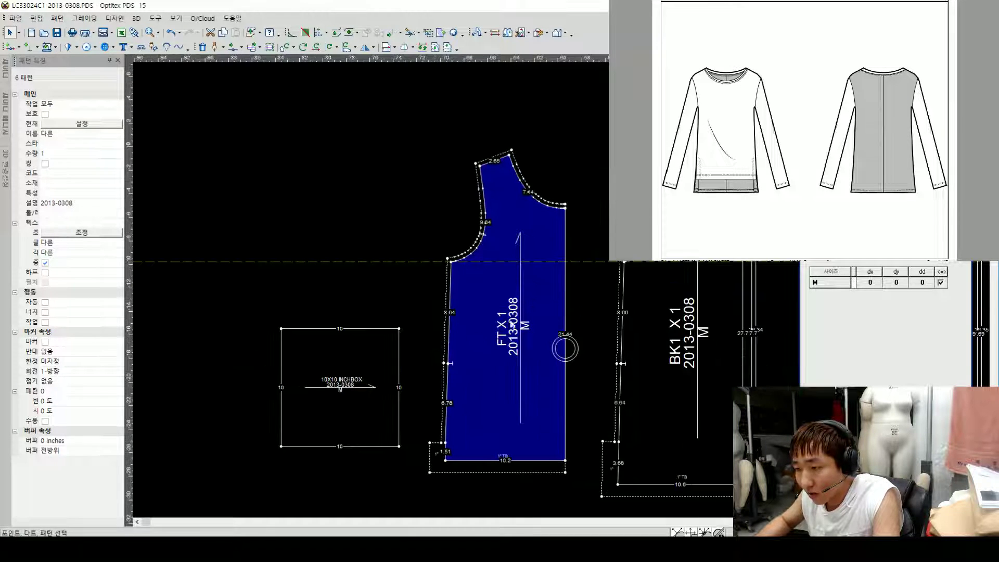
scroll(560, 286, down, 1)
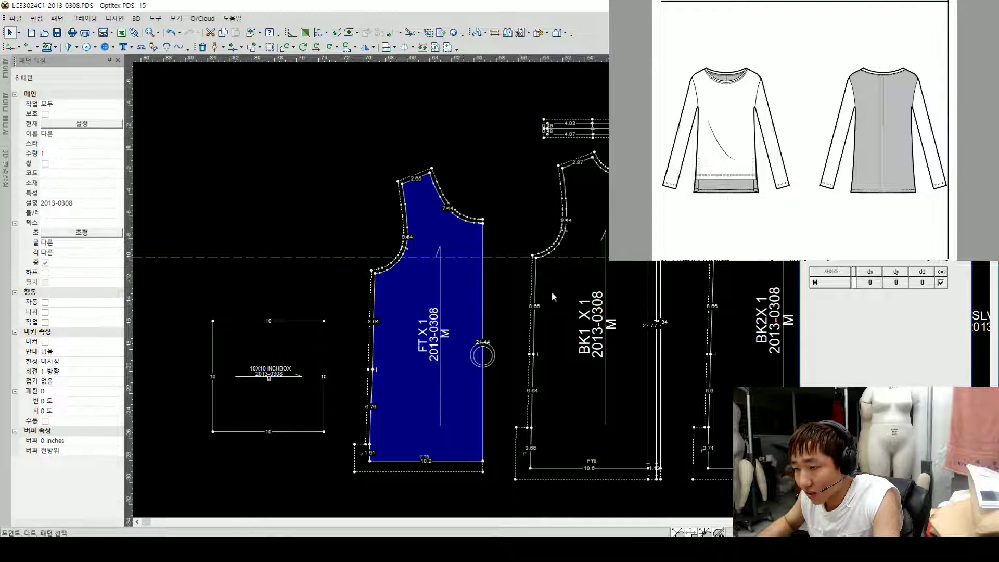
Step: Move the 10X10 INCHBOX piece slightly up and closer to the FT front piece
scroll(562, 289, up, 1)
drag(233, 384, 260, 364)
scroll(426, 328, down, 1)
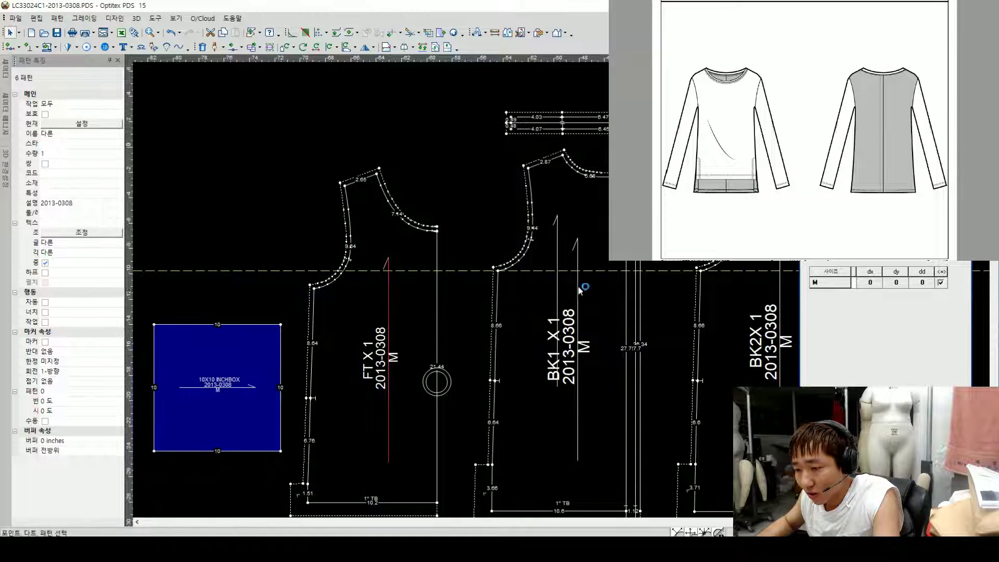
Step: Nudge the BK1 and BK2X back pieces sideways along the guide to tighten the spacing between the body pieces
drag(461, 252, 472, 253)
scroll(567, 292, down, 1)
scroll(570, 293, up, 1)
drag(597, 285, 602, 285)
drag(423, 283, 430, 283)
scroll(268, 294, down, 2)
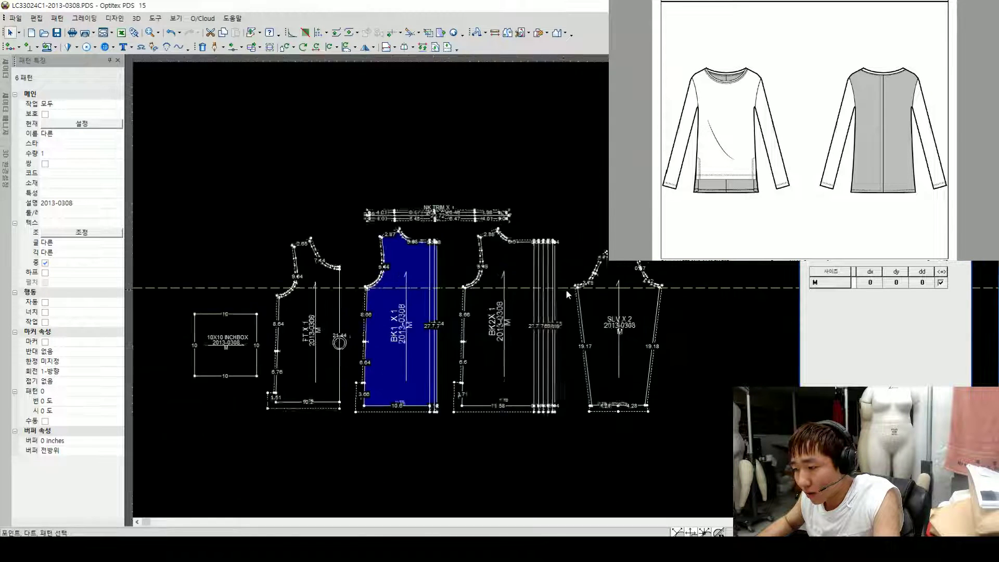
Step: Move the SLV sleeve piece so its underarm point sits on the horizontal guide
scroll(582, 307, up, 1)
click(572, 280)
scroll(571, 281, up, 3)
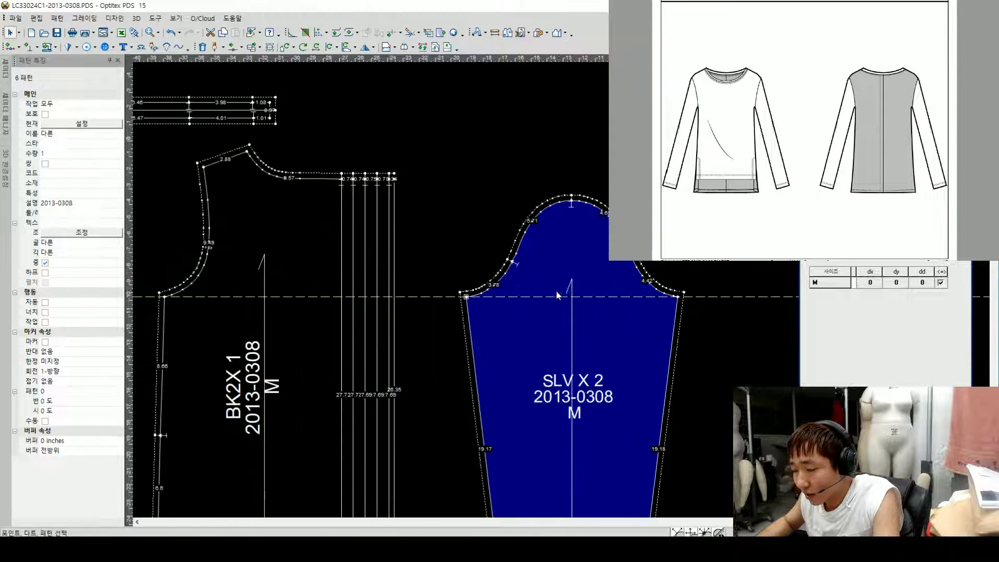
Step: Examine the sleeve's underarm points against the guide and review the layout of all the pattern pieces
scroll(439, 301, down, 3)
scroll(572, 286, up, 3)
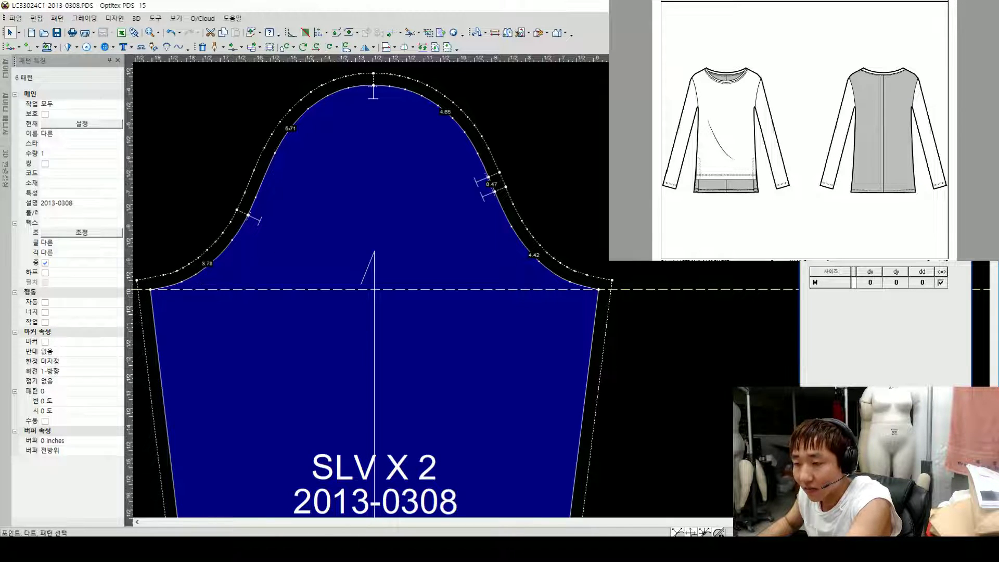
click(104, 32)
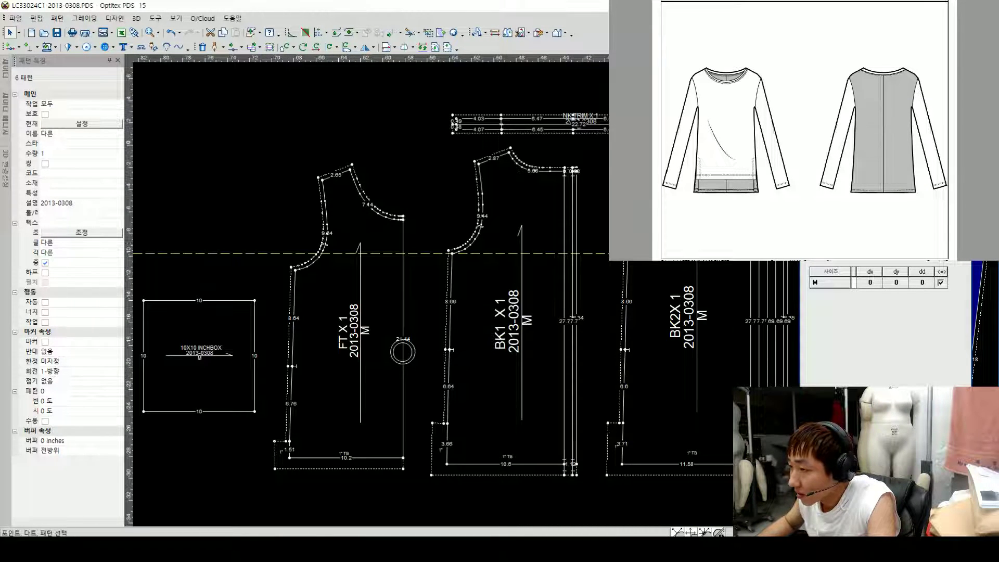
scroll(568, 296, down, 4)
scroll(541, 296, up, 3)
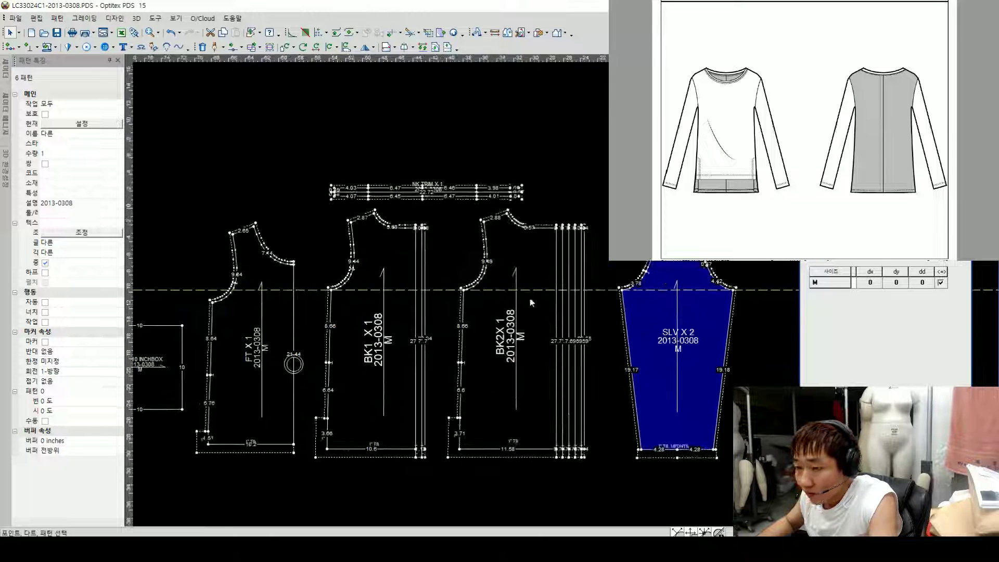
scroll(540, 299, down, 1)
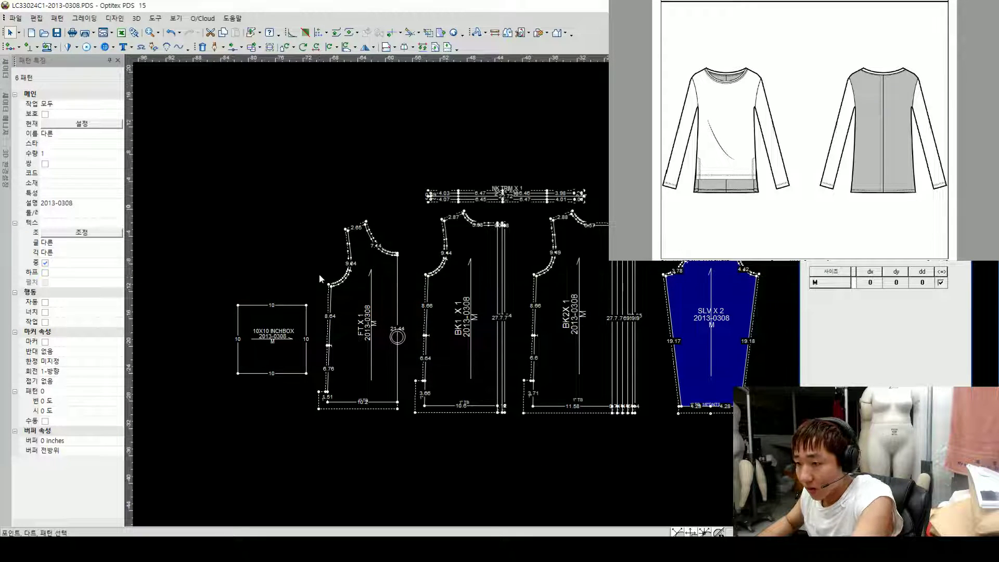
scroll(557, 286, up, 2)
scroll(560, 266, down, 2)
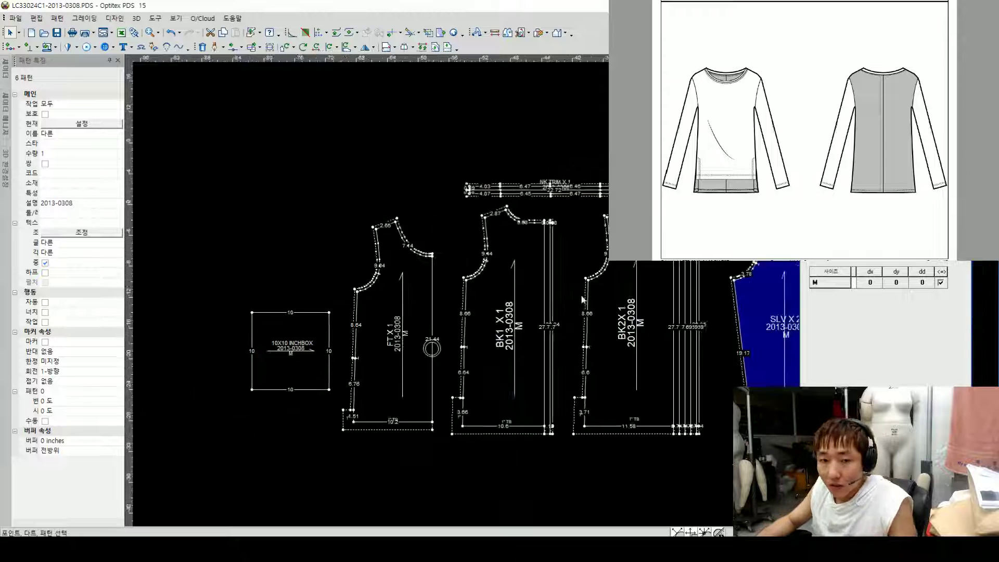
scroll(584, 301, up, 1)
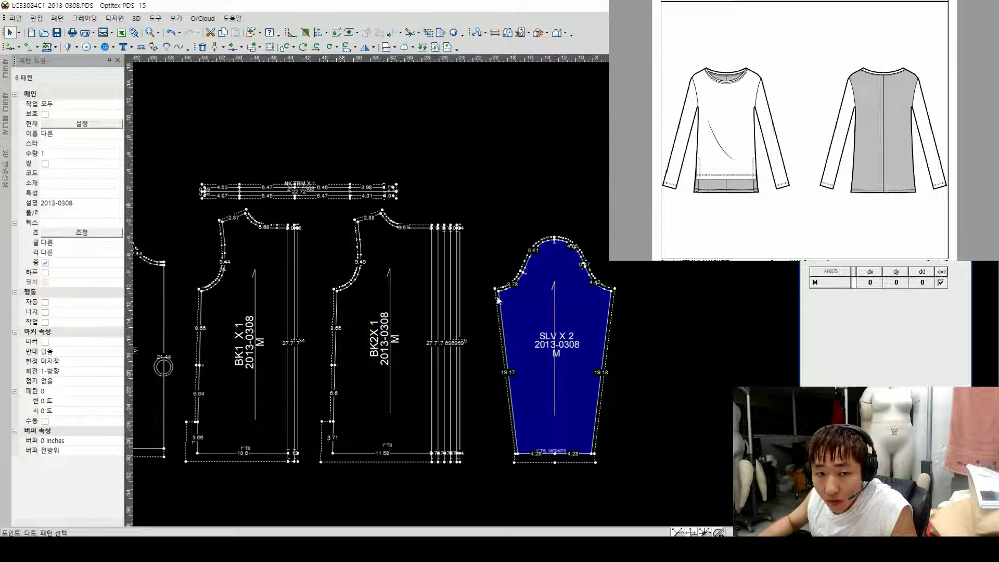
scroll(545, 291, down, 1)
scroll(566, 293, up, 1)
scroll(568, 294, down, 1)
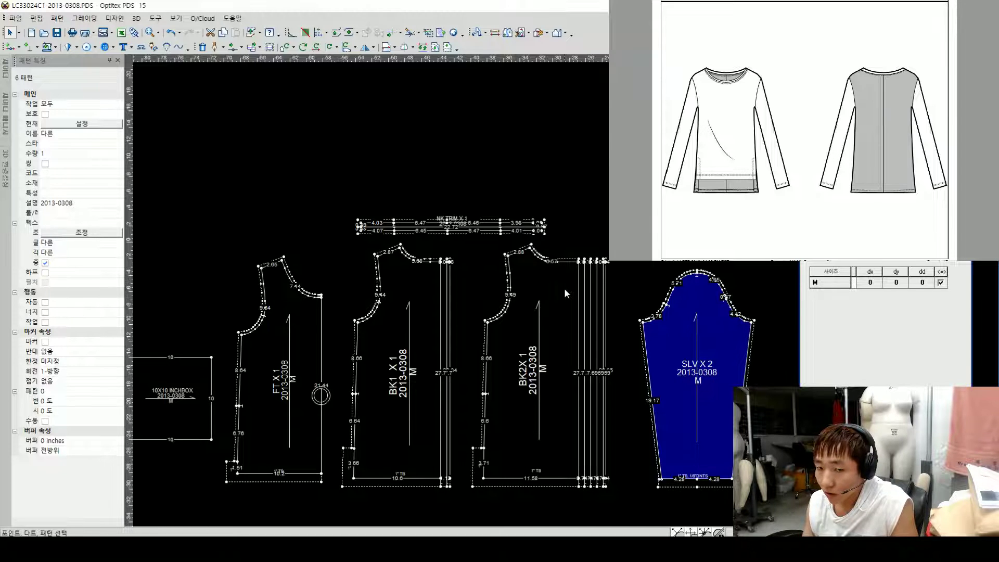
click(566, 293)
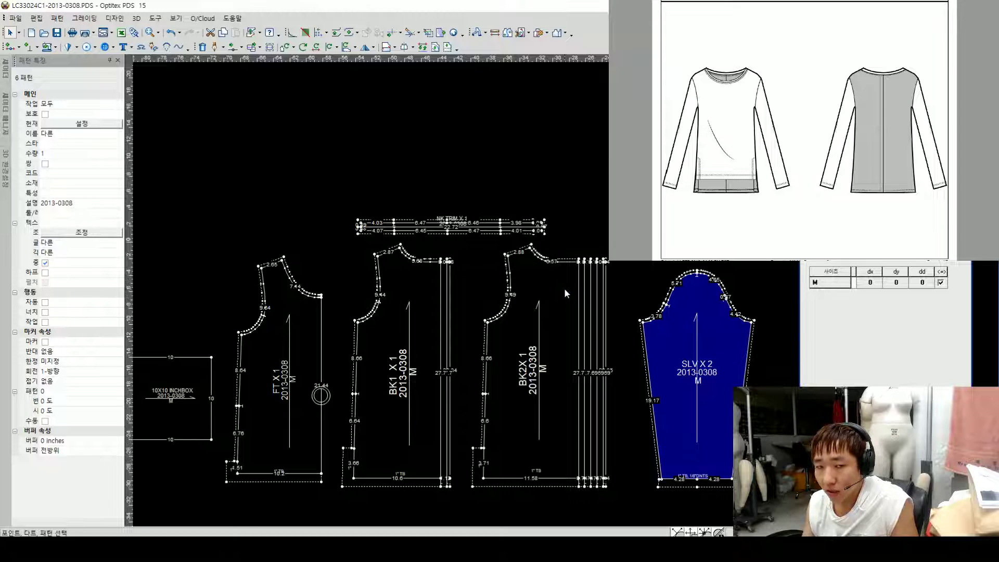
click(566, 293)
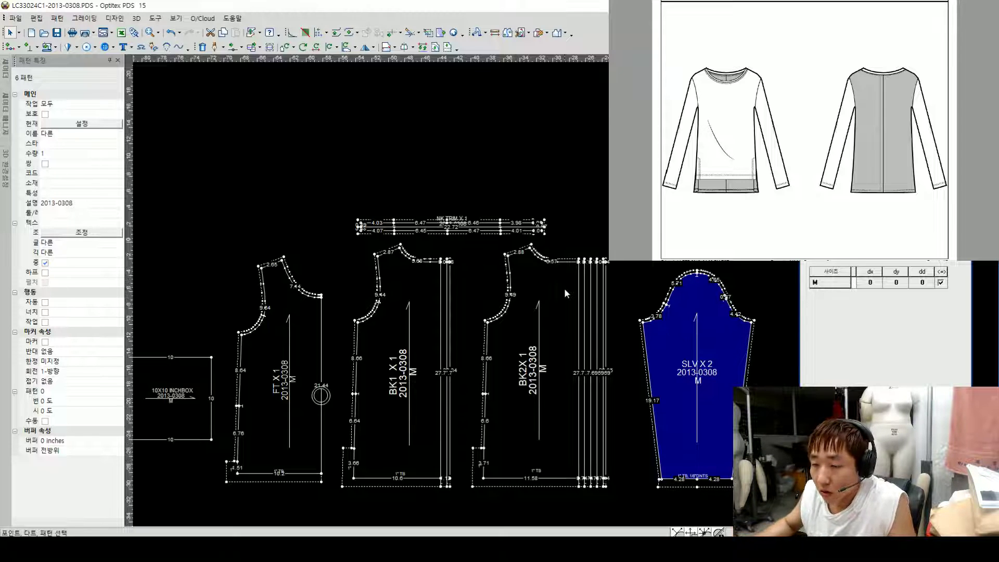
click(485, 391)
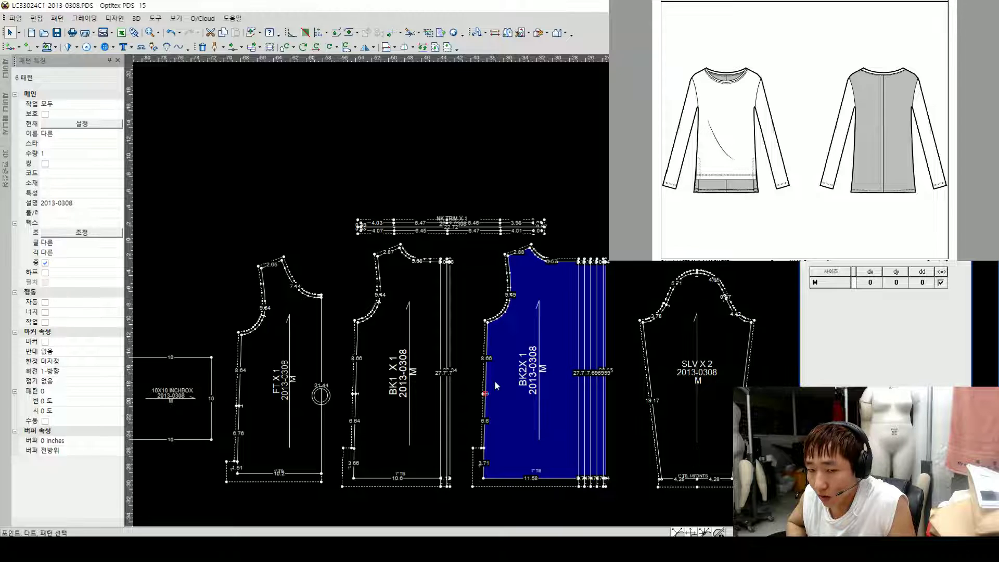
click(496, 383)
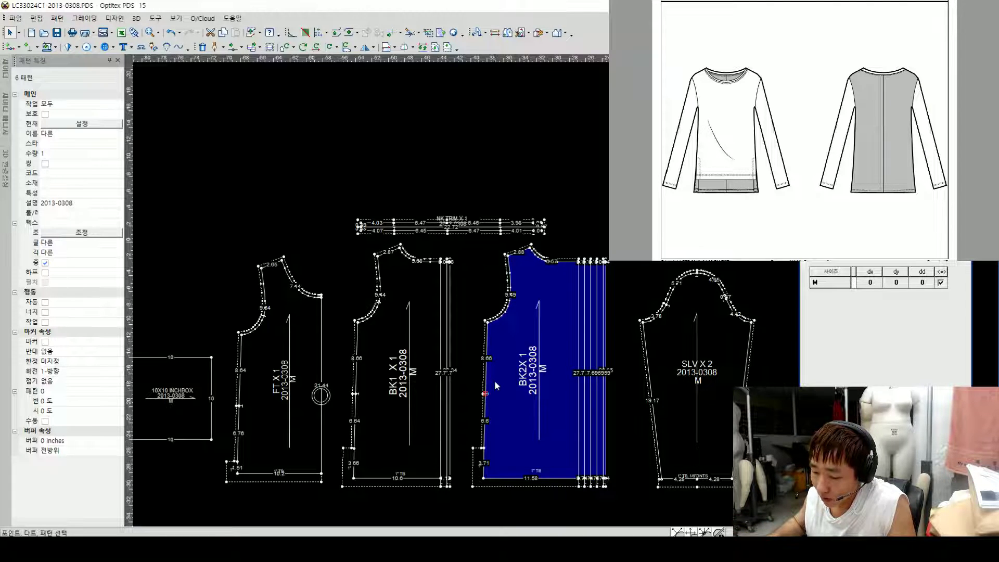
click(496, 384)
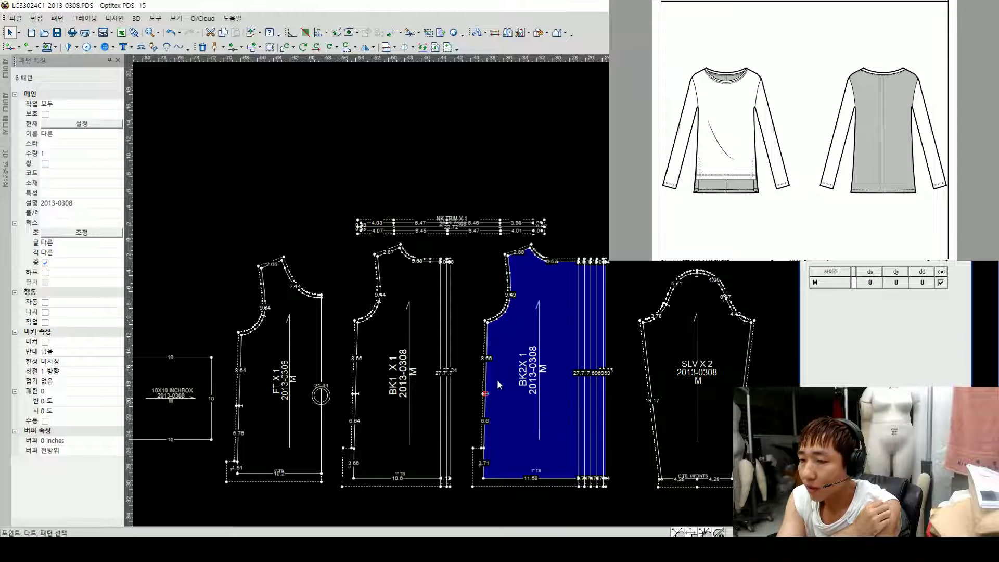
click(498, 380)
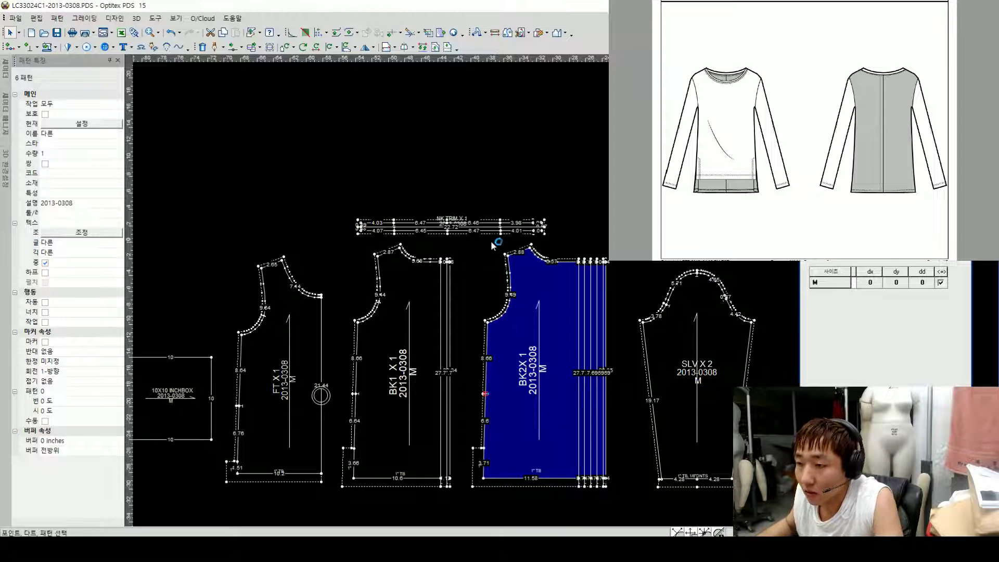
Step: Add a horizontal guide at the back pieces' underarm level and move the FT front piece so its underarm point sits on it
drag(511, 61, 475, 322)
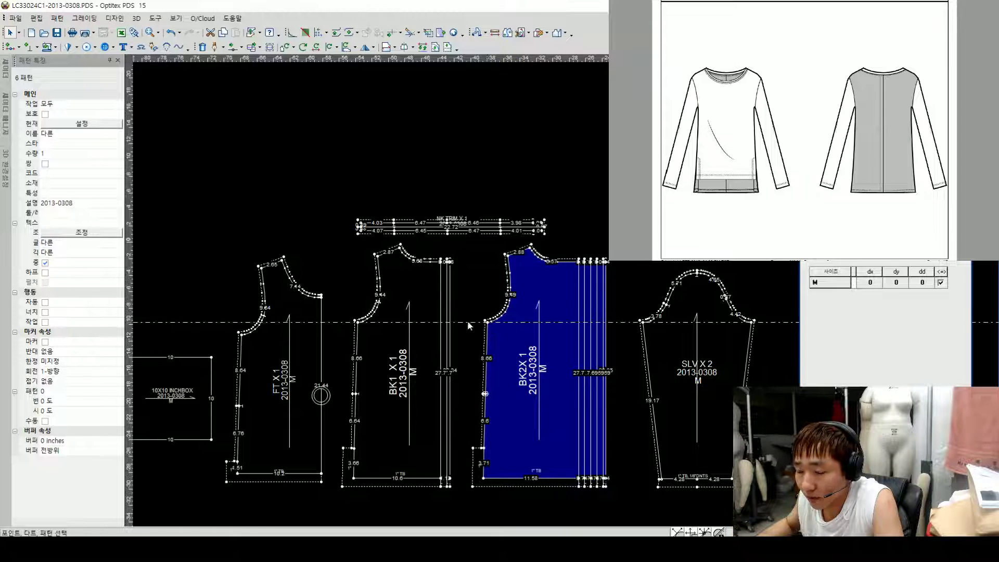
scroll(368, 324, up, 2)
click(329, 312)
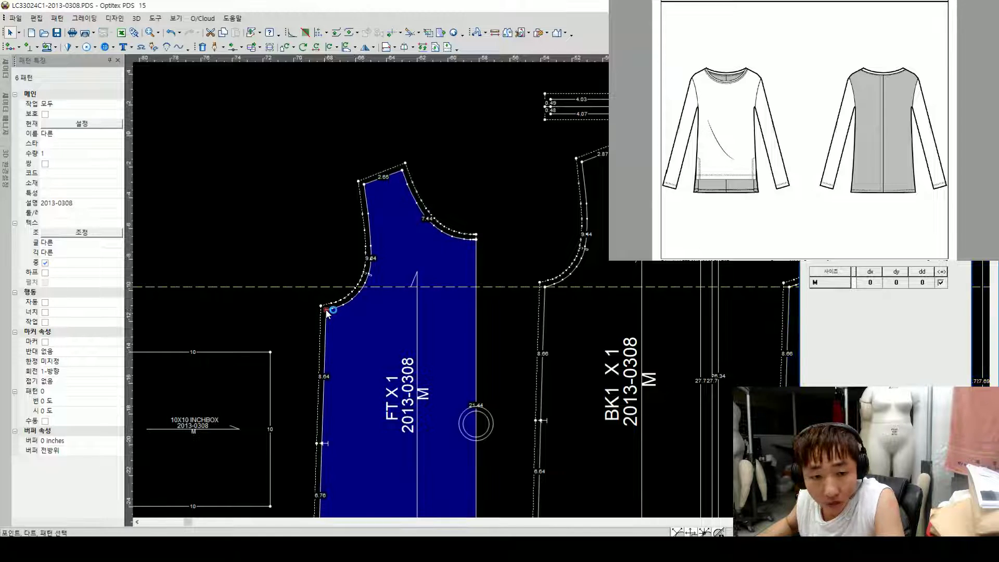
drag(327, 313, 333, 290)
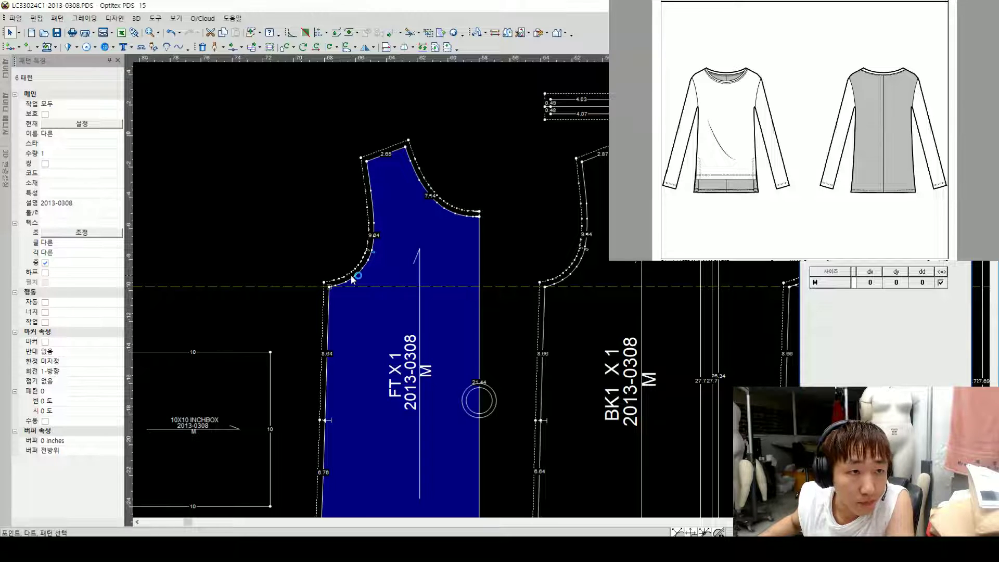
key(Home)
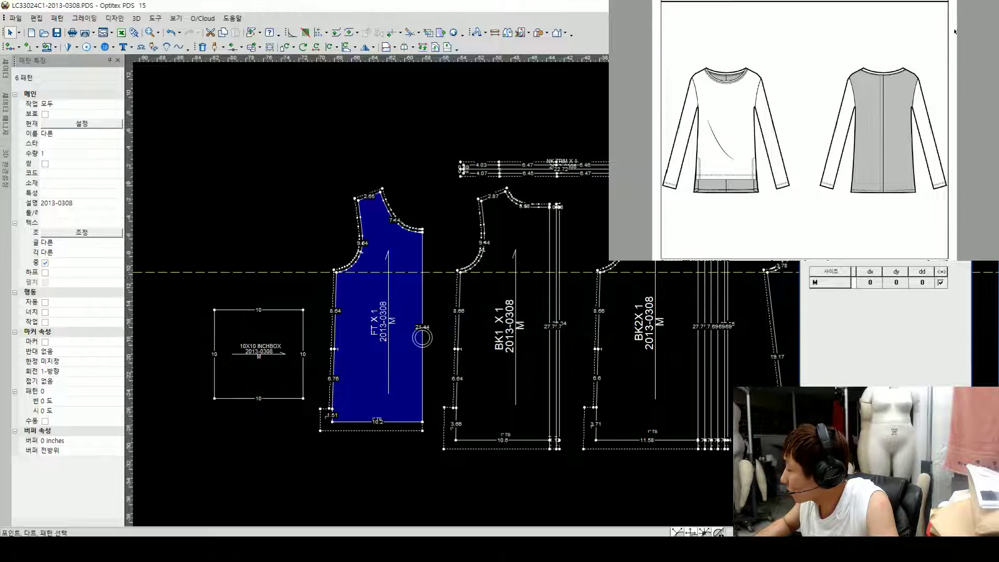
Step: Go to the graded measurement chart in the specification document and view it alongside all the pattern pieces
scroll(996, 107, down, 10)
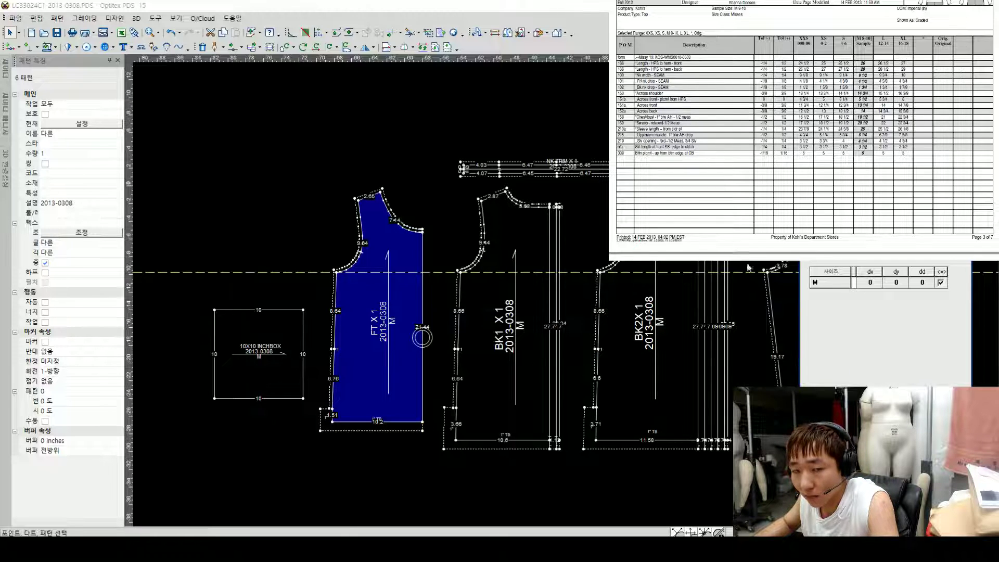
scroll(749, 263, down, 1)
scroll(618, 300, up, 1)
scroll(565, 295, down, 1)
scroll(553, 296, up, 1)
scroll(576, 295, down, 1)
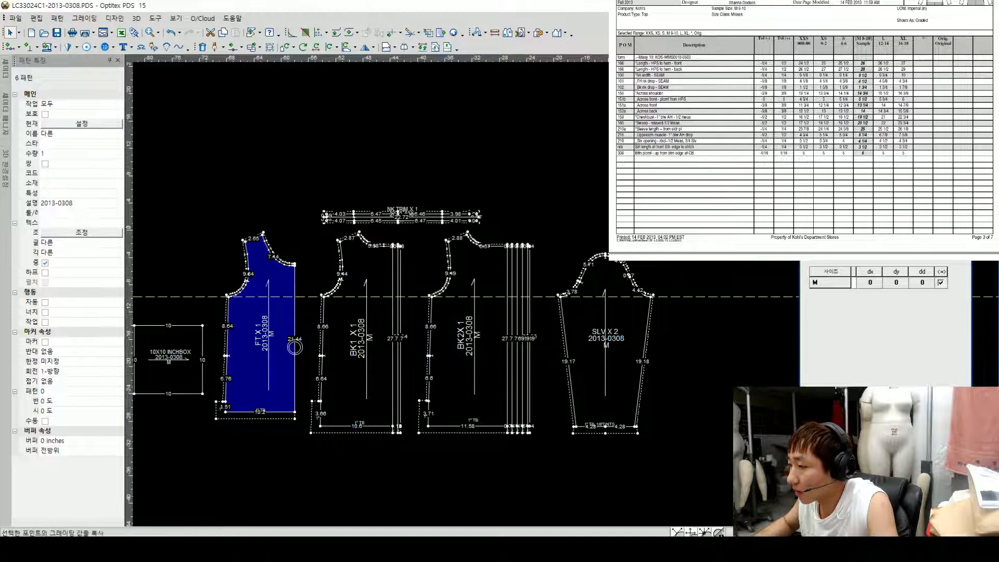
Step: Arrange the grading table beneath the specification's measurement chart so both can be read beside the pattern pieces
drag(885, 224, 869, 252)
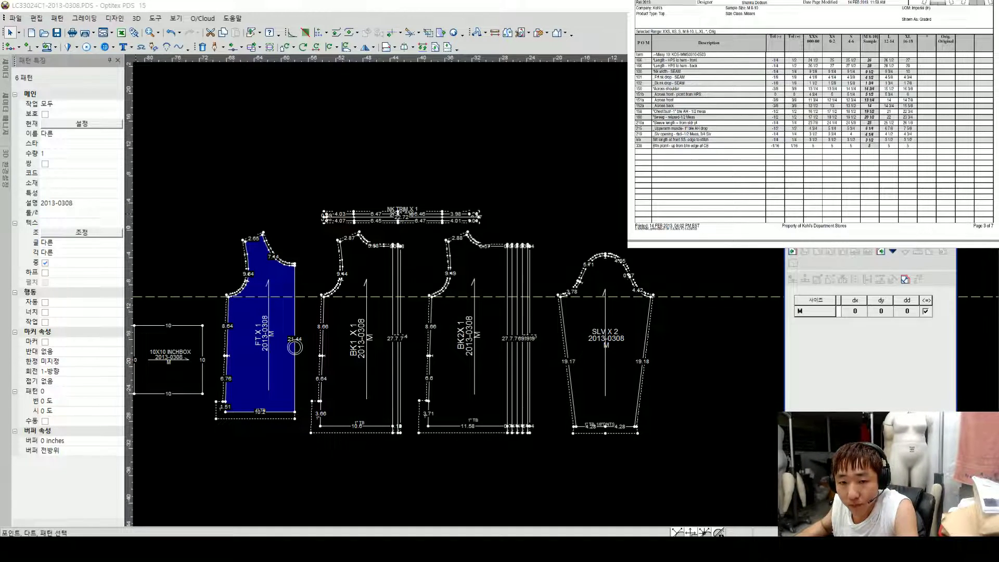
drag(851, 239, 853, 249)
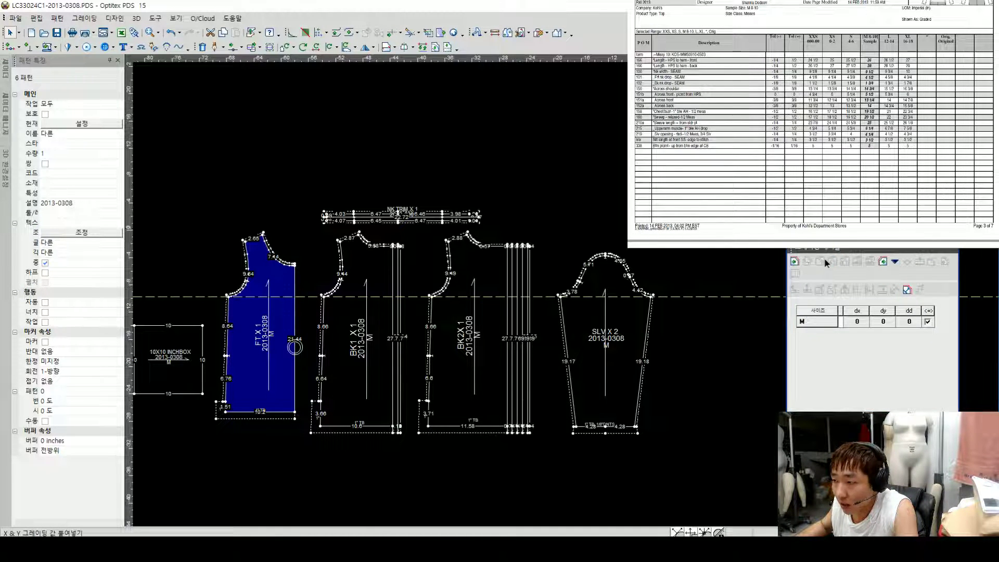
drag(827, 249, 821, 249)
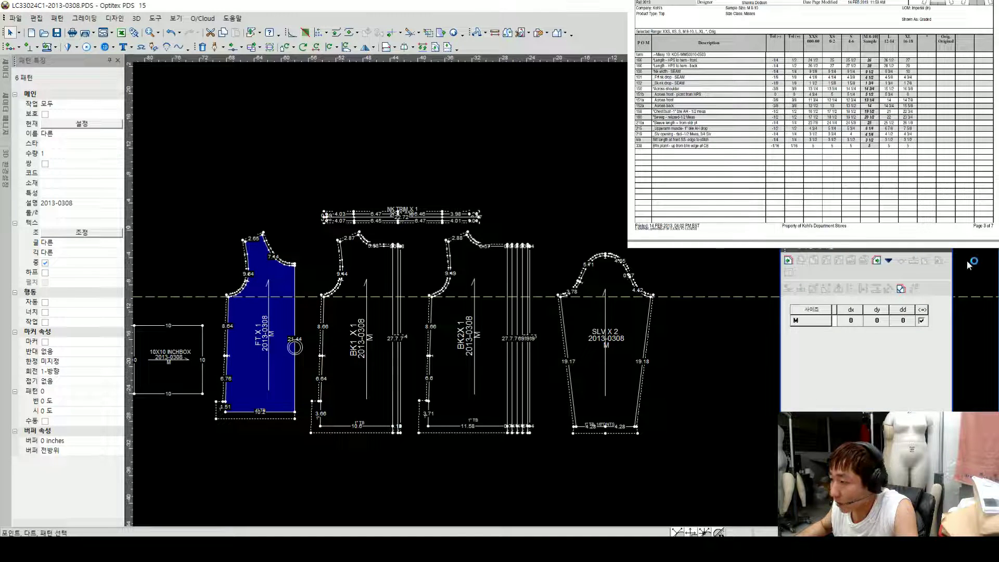
Step: In the size table, insert three sizes before base size M and append two sizes after it
click(890, 261)
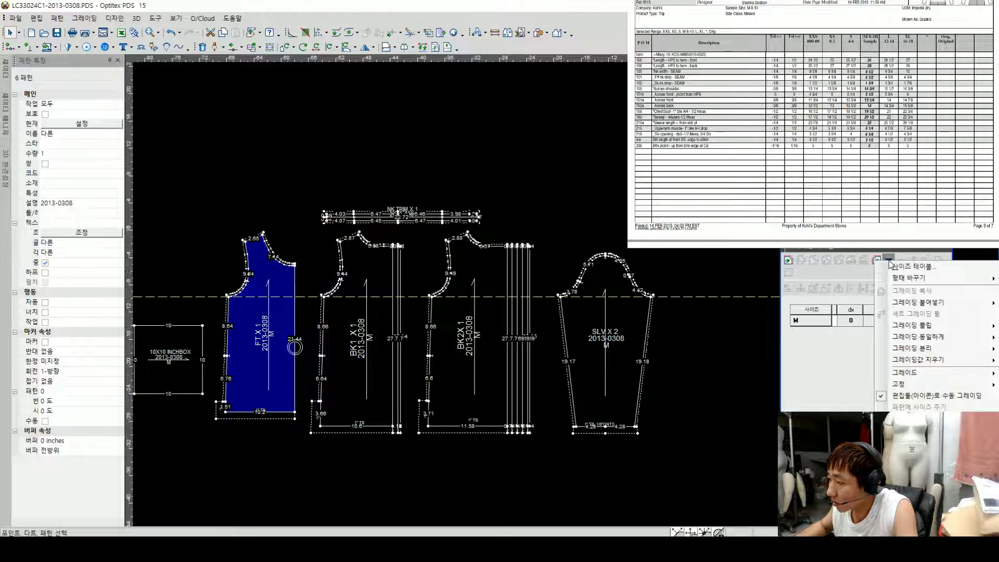
click(898, 267)
drag(514, 66, 348, 94)
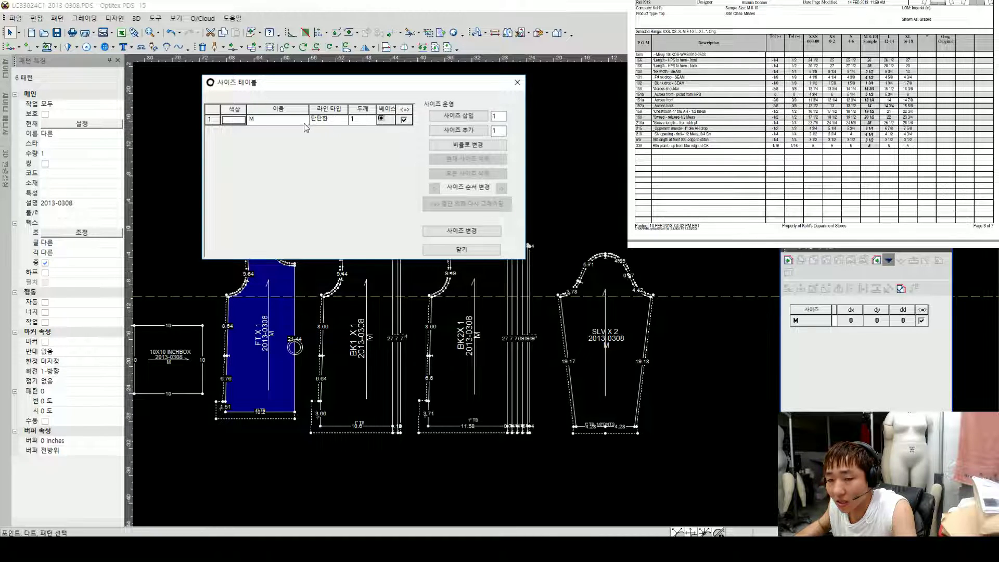
click(309, 162)
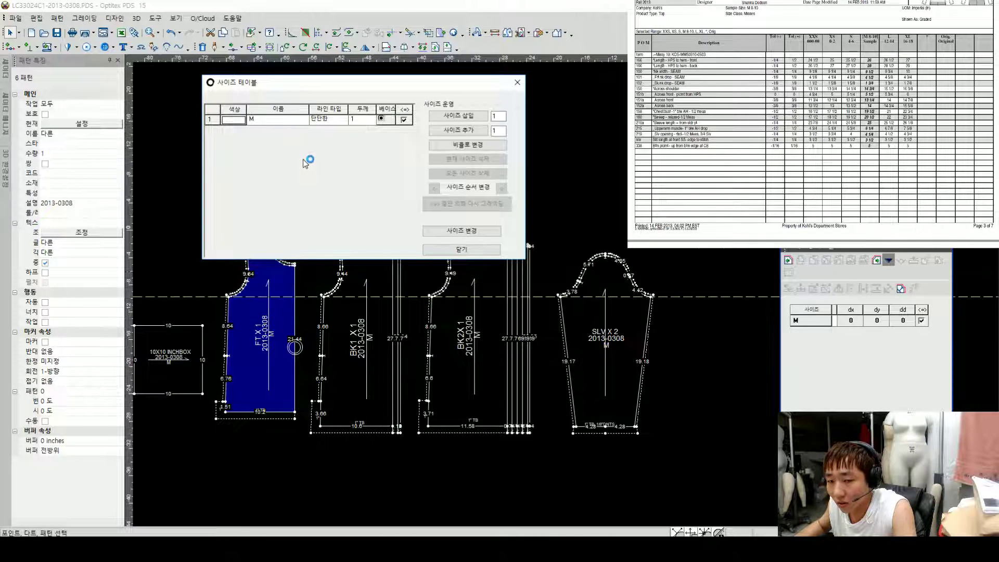
click(467, 116)
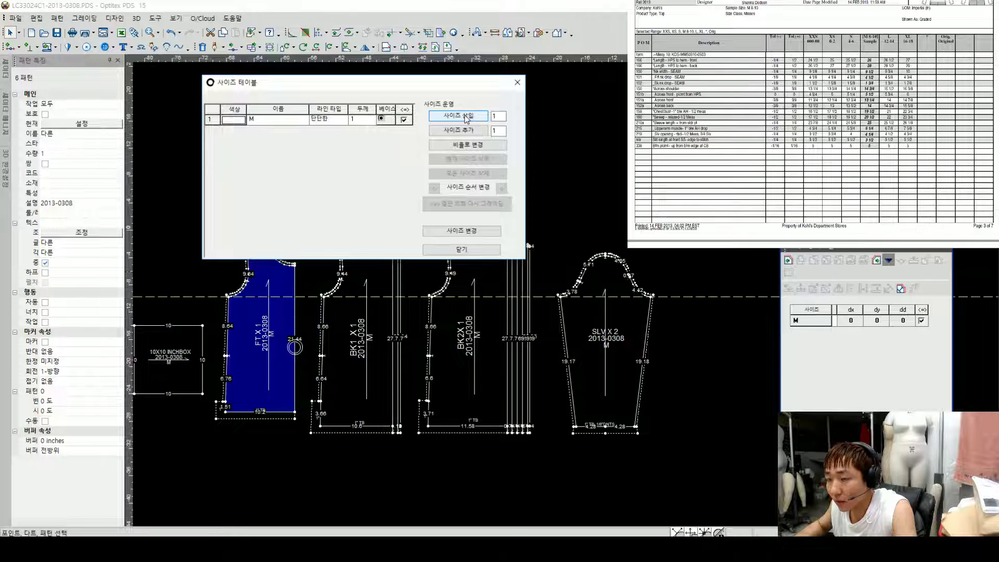
click(467, 117)
click(466, 117)
click(466, 117)
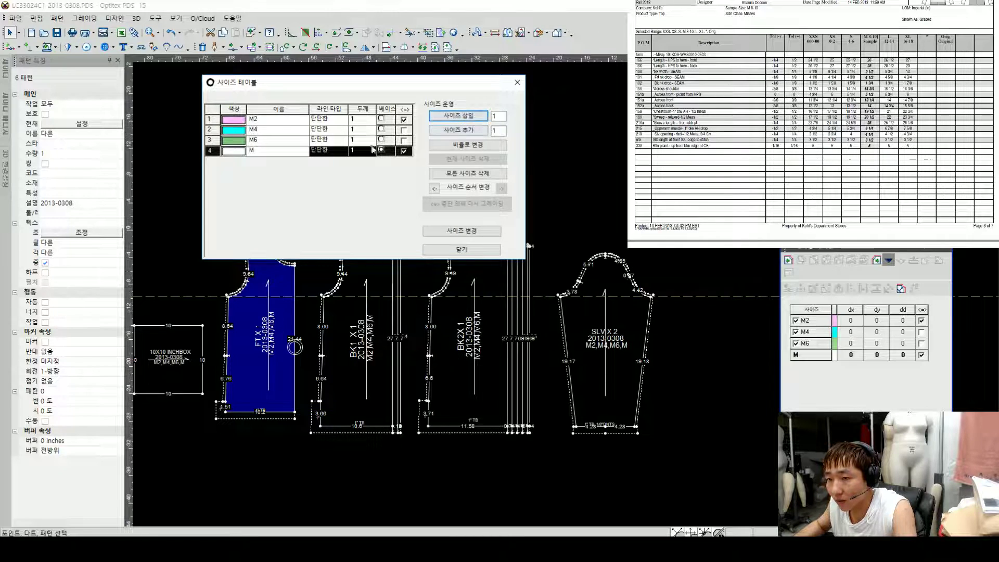
click(465, 130)
click(465, 130)
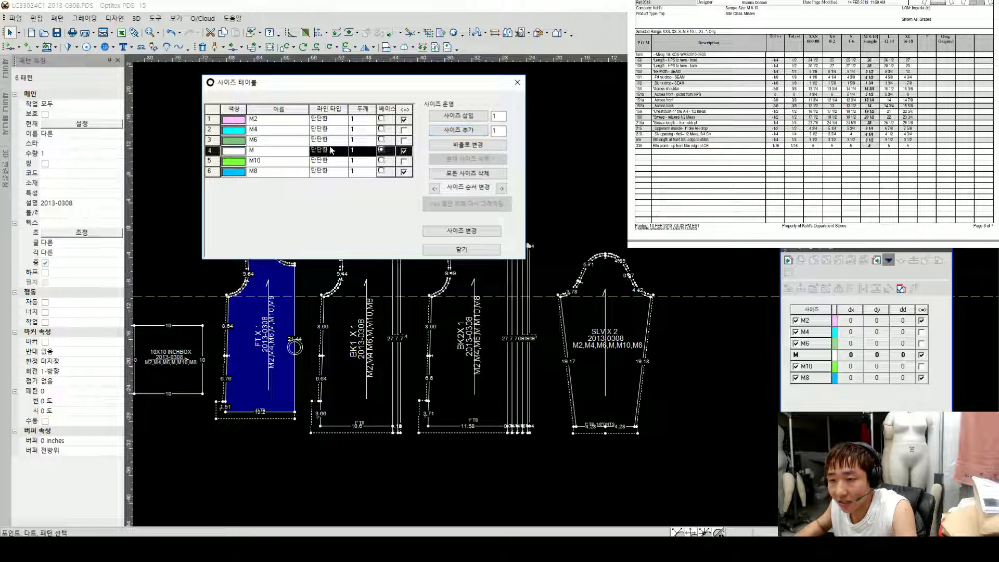
Step: Rename the three sizes before M in the size table as XXS, XS and S
click(268, 142)
drag(267, 141, 399, 135)
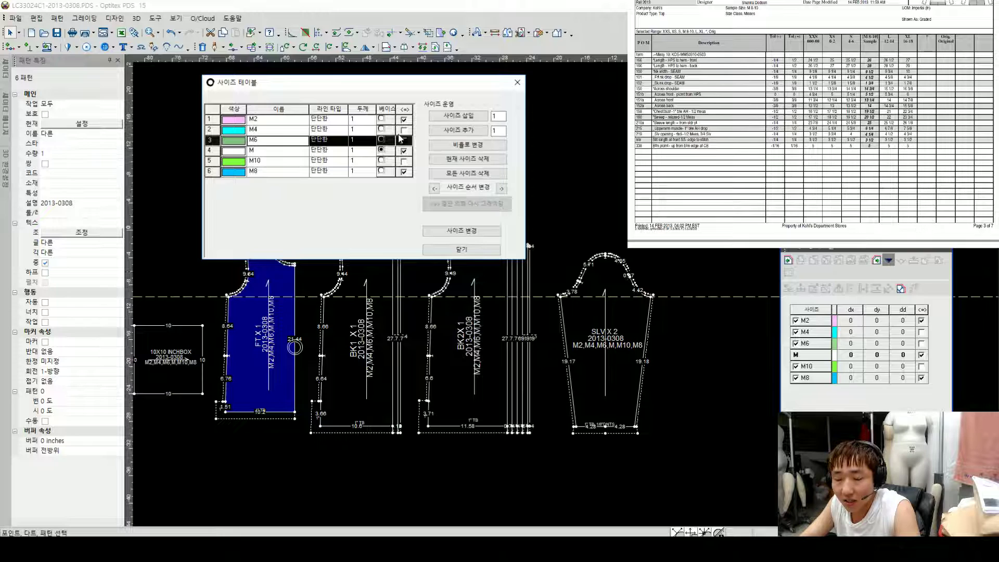
text(8)
text(S)
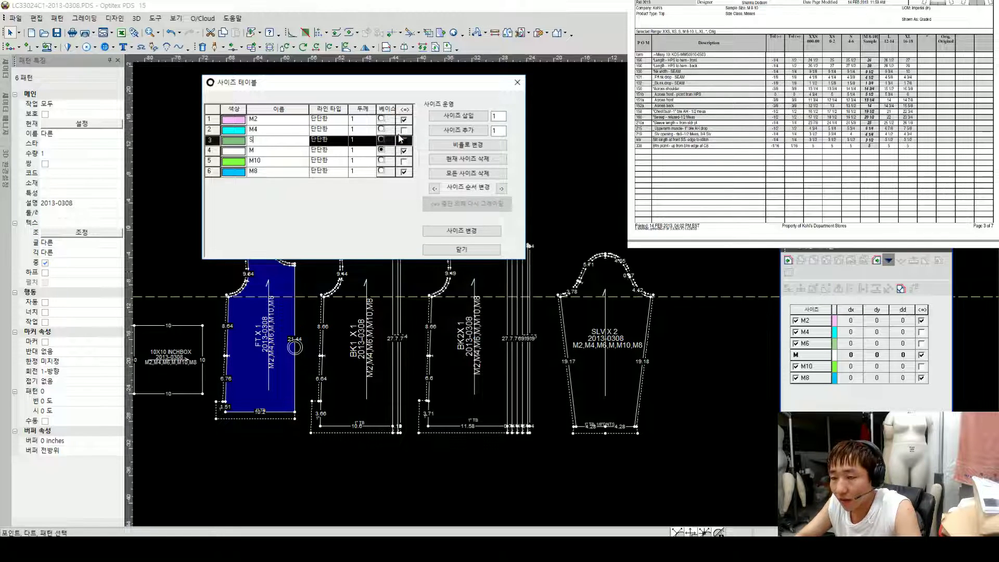
key(Up)
text(XS)
key(Up)
text(XXS)
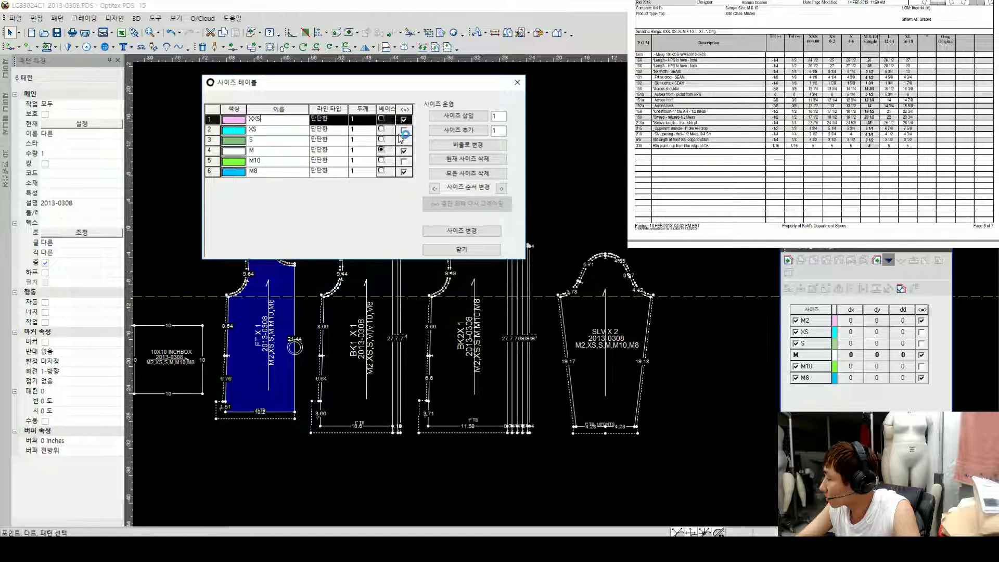
Step: Rename the two sizes after M as L and XL, and close the size table
key(Down)
key(Down)
key(Down)
key(Down)
text(L)
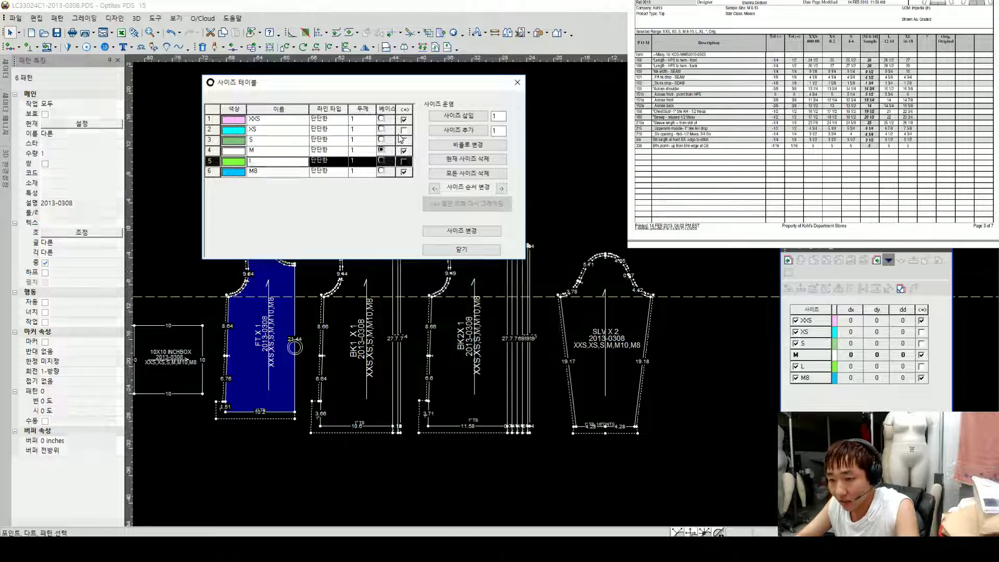
key(Down)
text(XL)
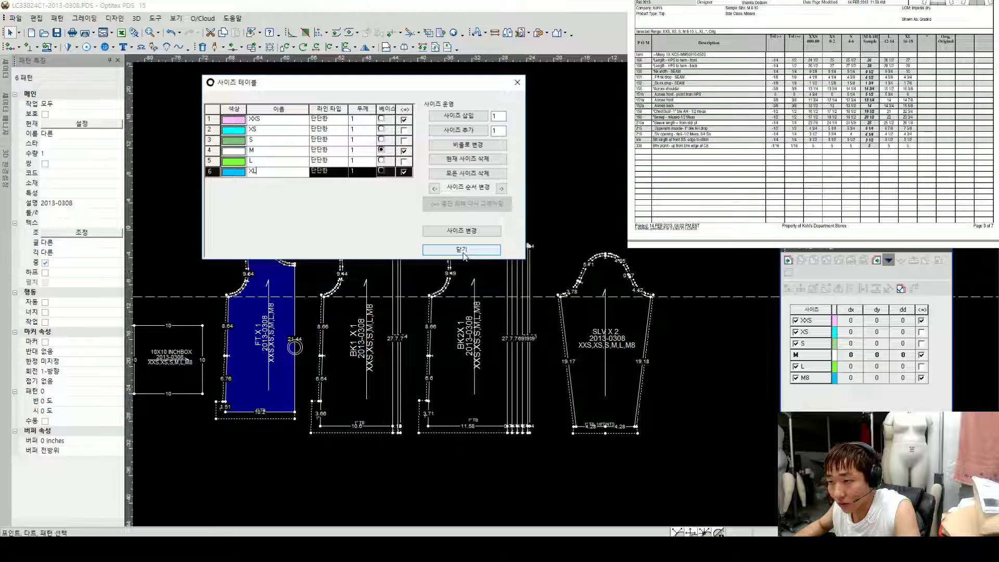
click(462, 251)
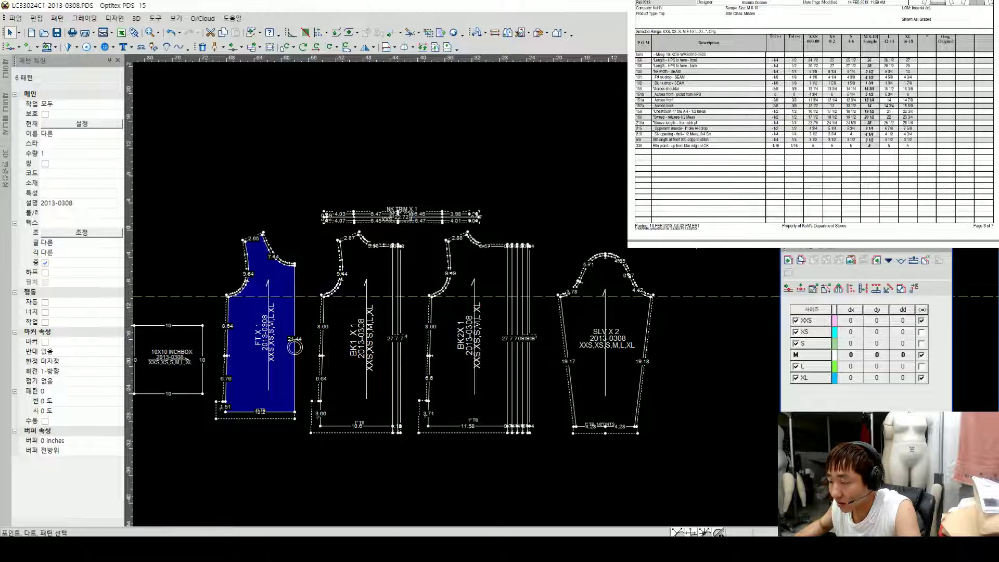
Step: Grade the FT piece's centre-front hem point with a dy of 0.5 for S, XS and XXS
scroll(565, 297, up, 1)
scroll(567, 297, down, 2)
scroll(568, 296, up, 2)
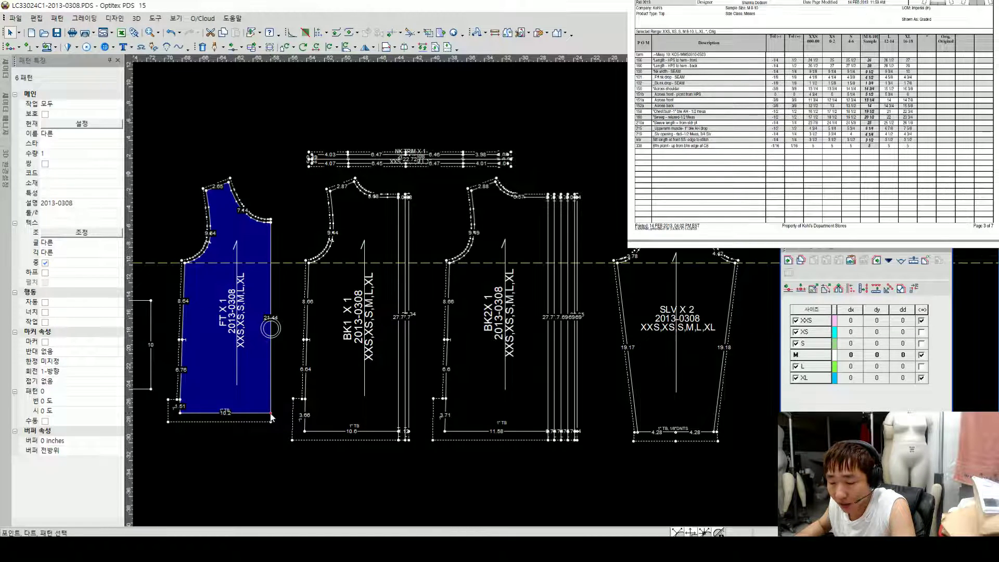
click(886, 345)
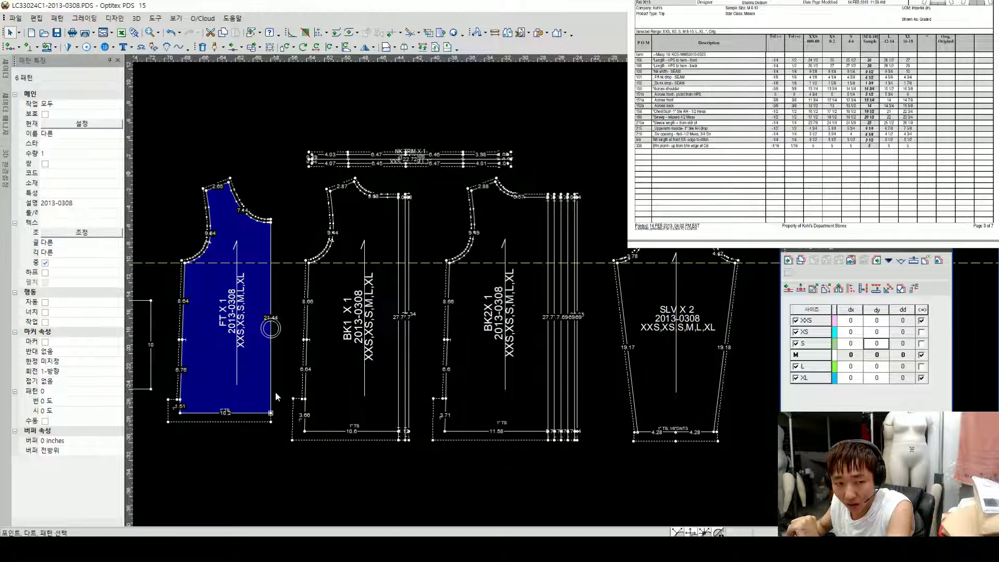
click(270, 413)
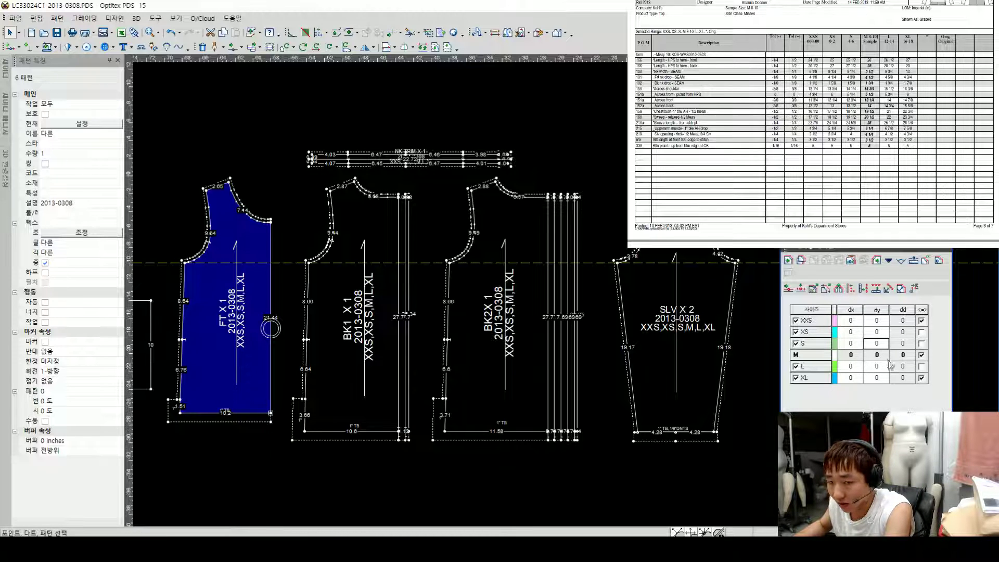
key(BackSpace)
key(Return)
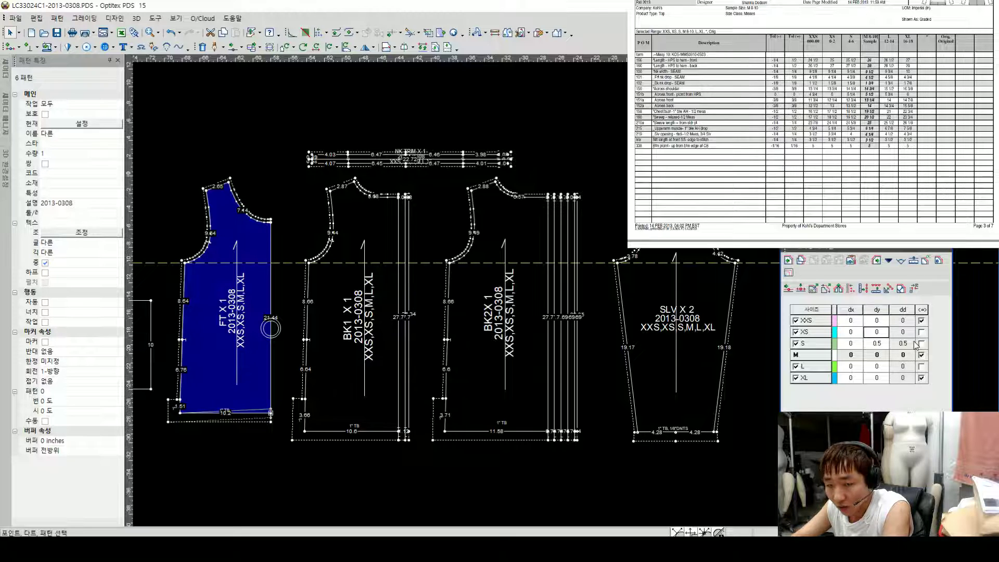
text(.5)
key(Up)
text(.5)
Step: Set dy to -0.5 for L and XL at the FT piece's centre-front hem point
key(Down)
key(Down)
key(Down)
key(Down)
text(--.5)
key(Return)
text(-.5)
key(Return)
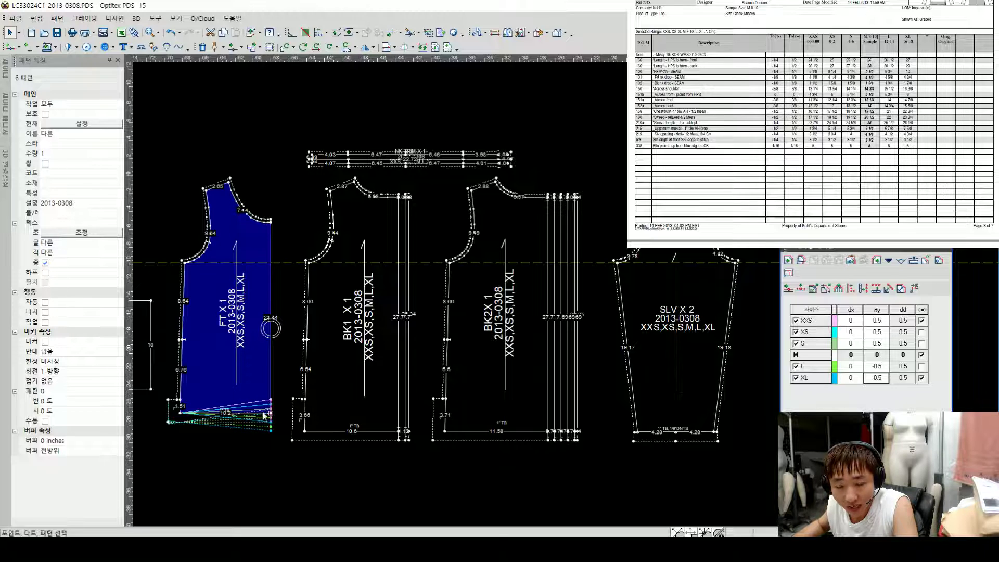
Step: Examine the FT piece's graded hem and side-seam notch against the length measurements in the specification chart
click(271, 413)
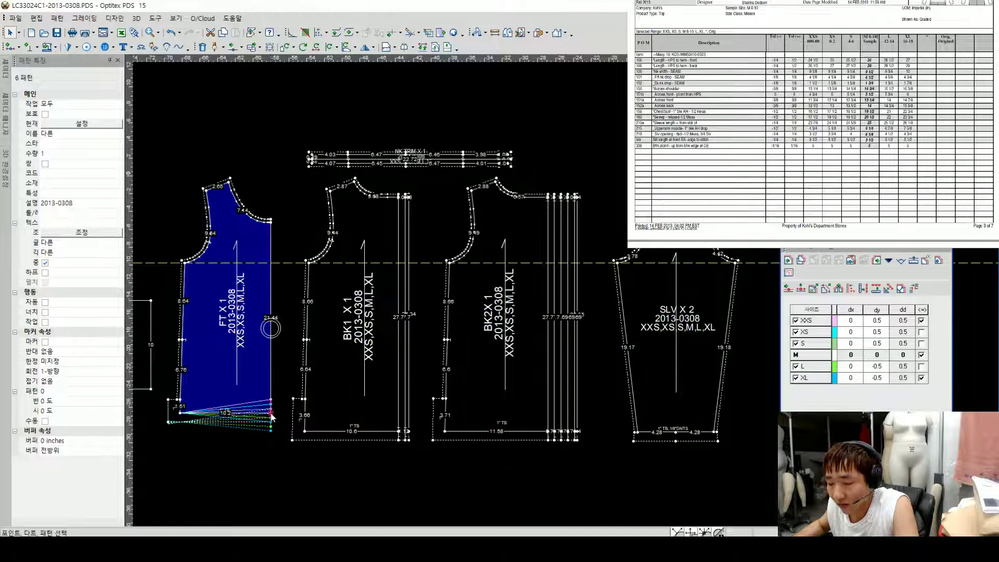
scroll(271, 415, up, 2)
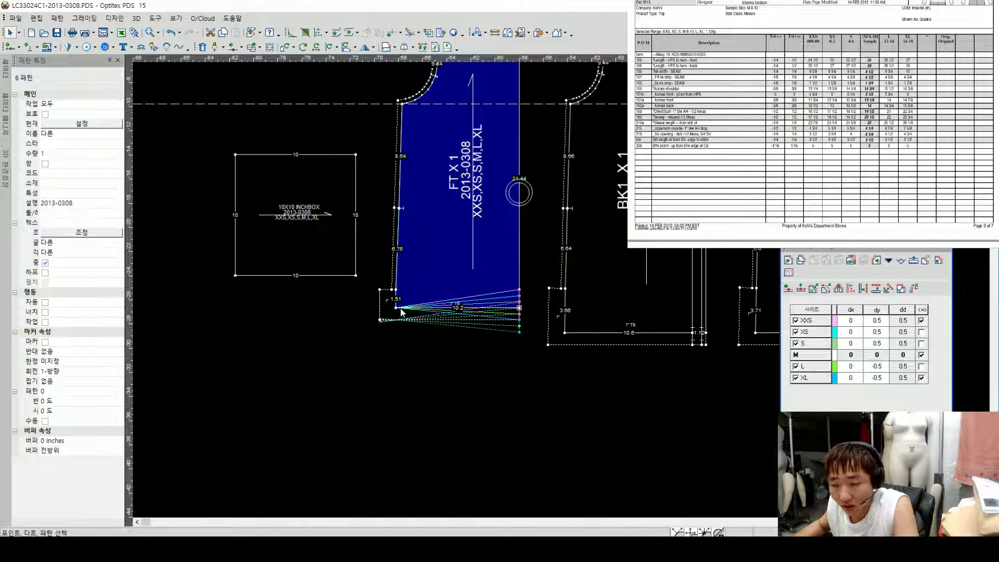
scroll(413, 308, down, 2)
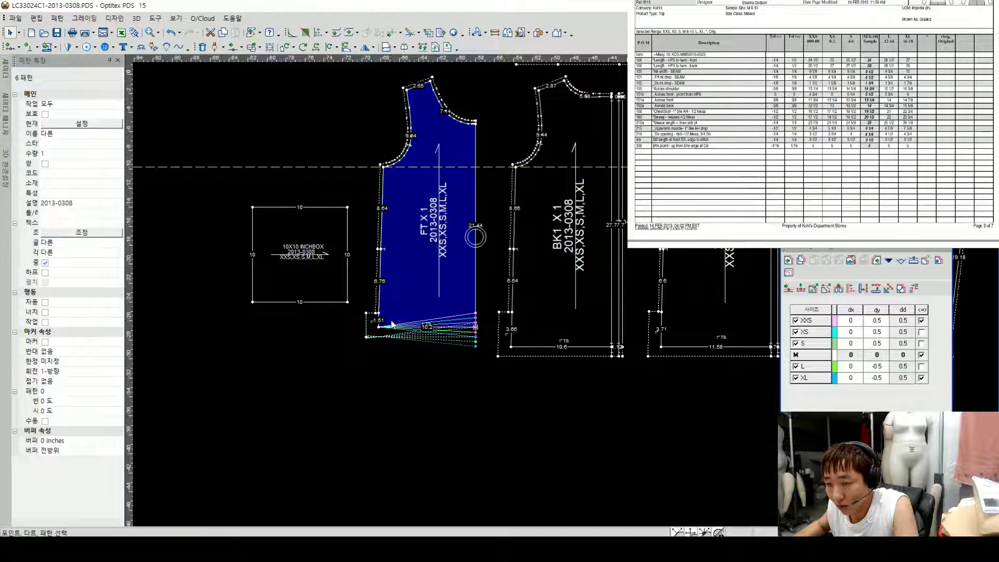
click(381, 249)
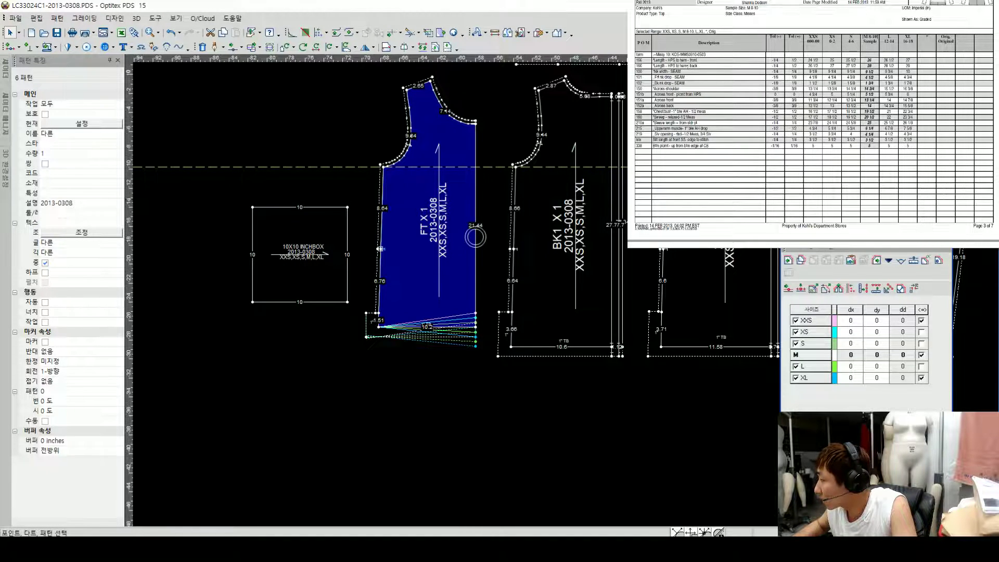
click(855, 67)
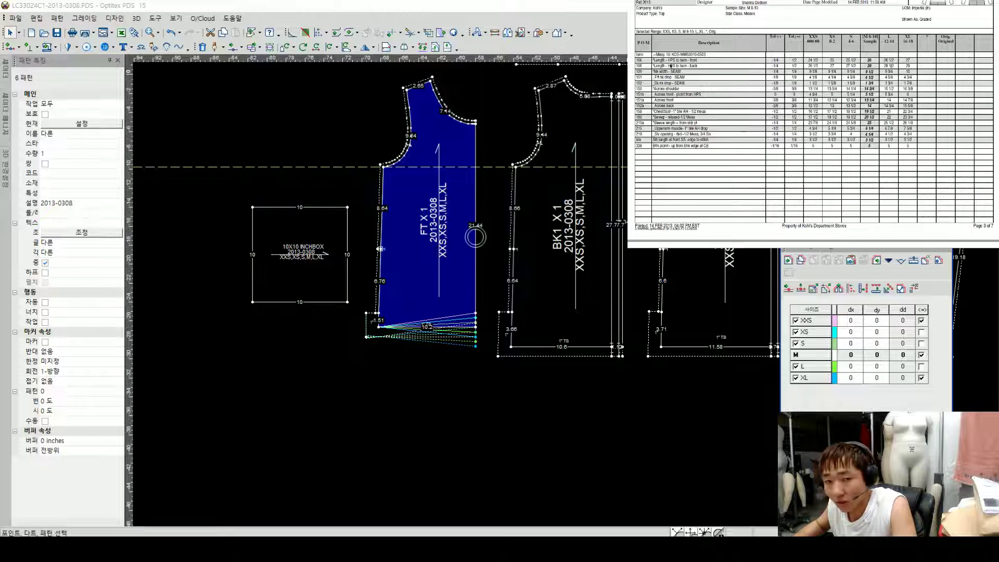
click(504, 298)
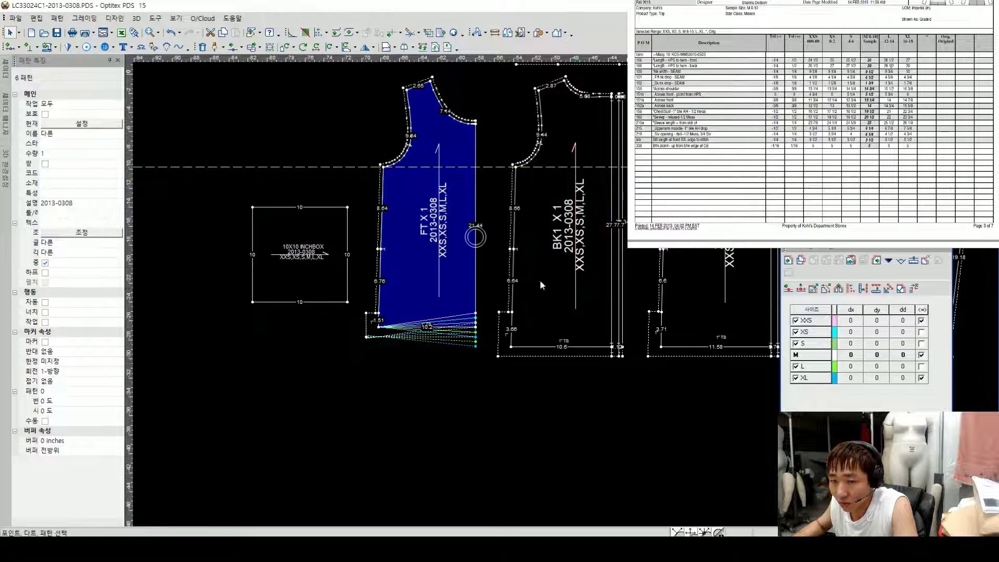
scroll(524, 285, down, 2)
scroll(568, 295, up, 1)
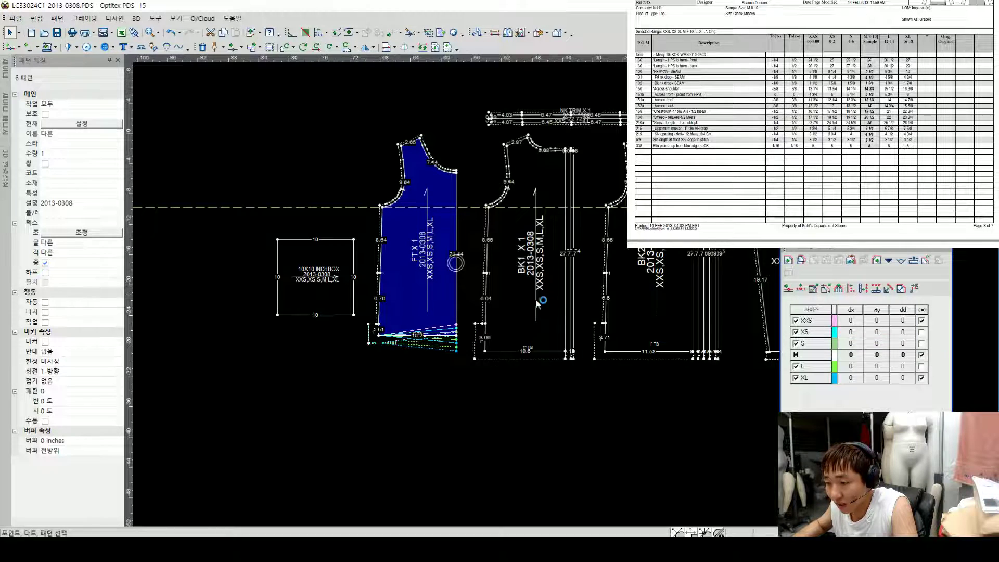
Step: Copy the centre-front hem point's grading to the FT piece's side-seam hem corner
click(457, 337)
scroll(457, 337, up, 2)
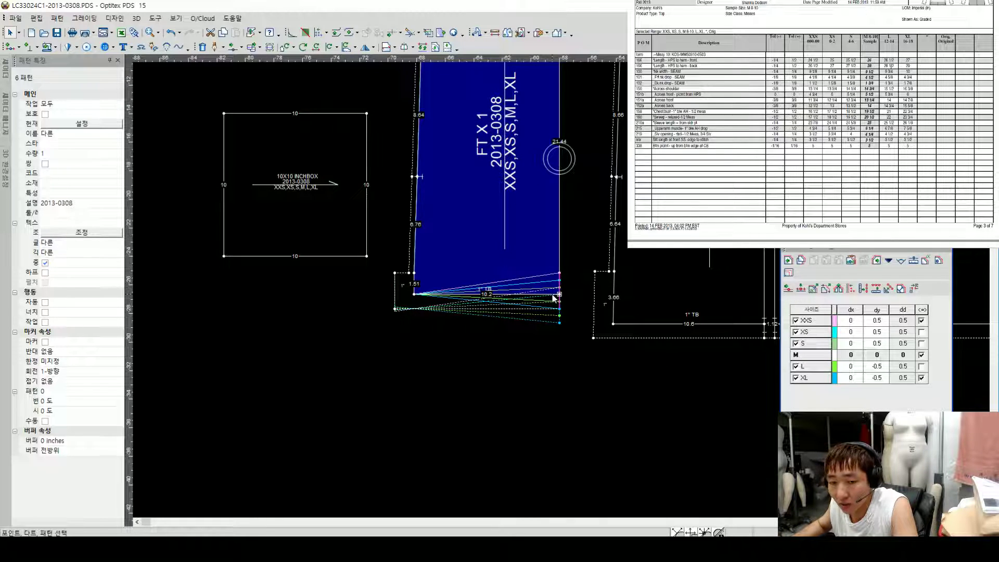
scroll(539, 303, down, 3)
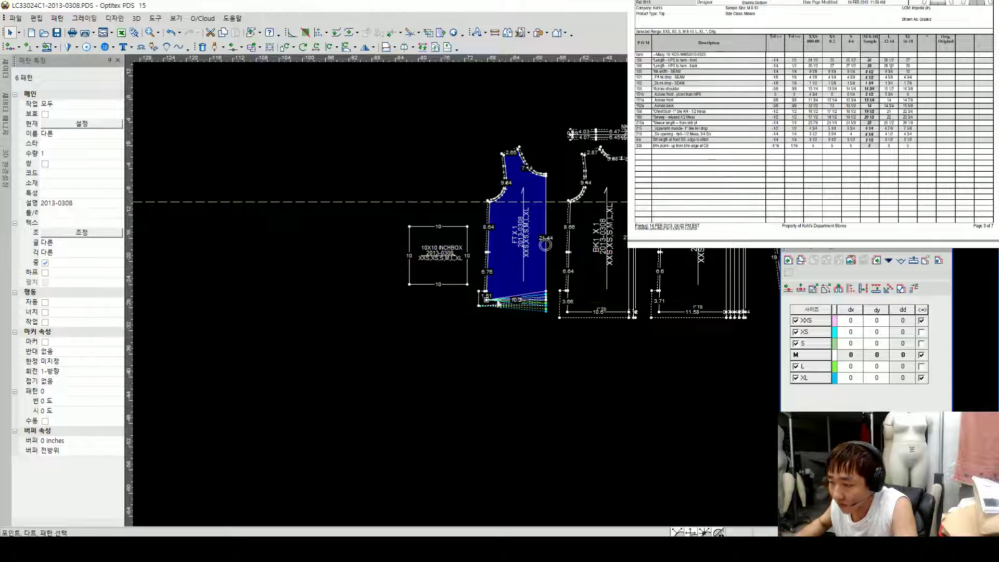
scroll(526, 302, up, 4)
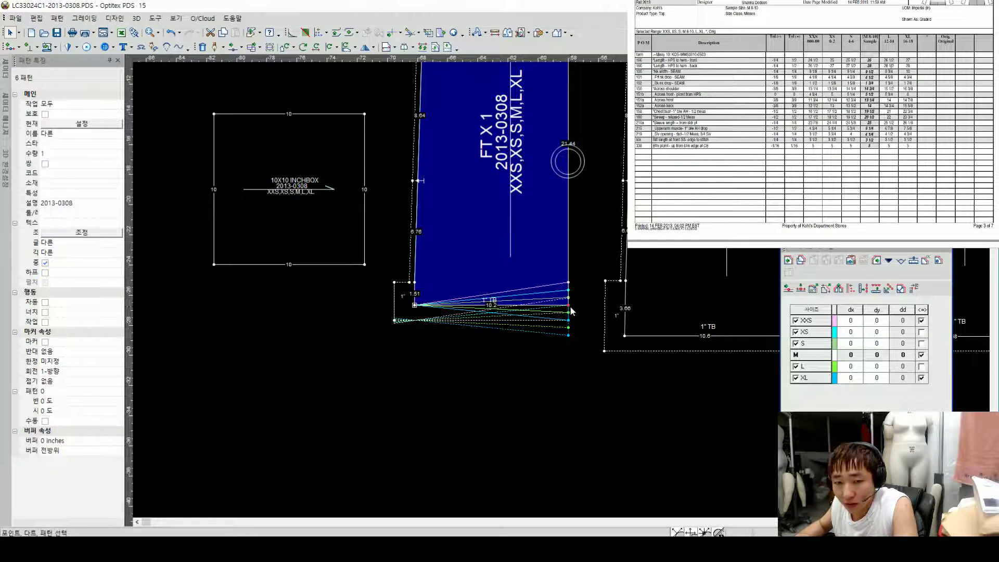
click(569, 305)
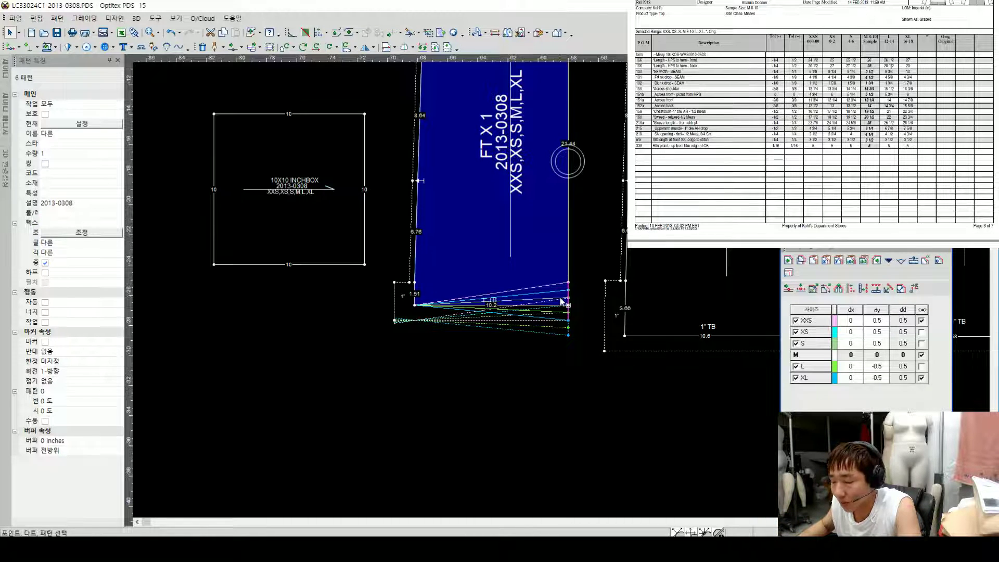
click(415, 305)
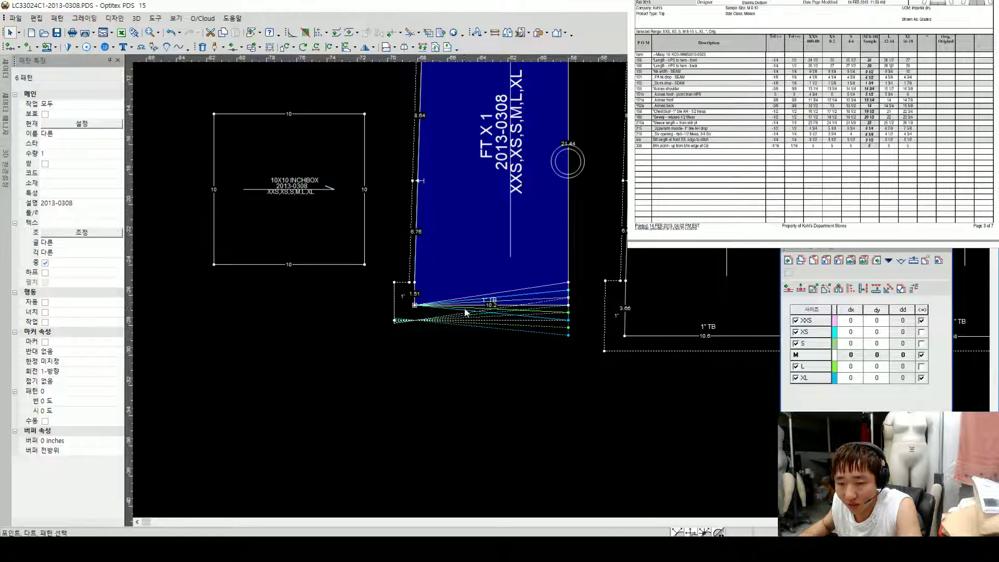
key(ctrl+v)
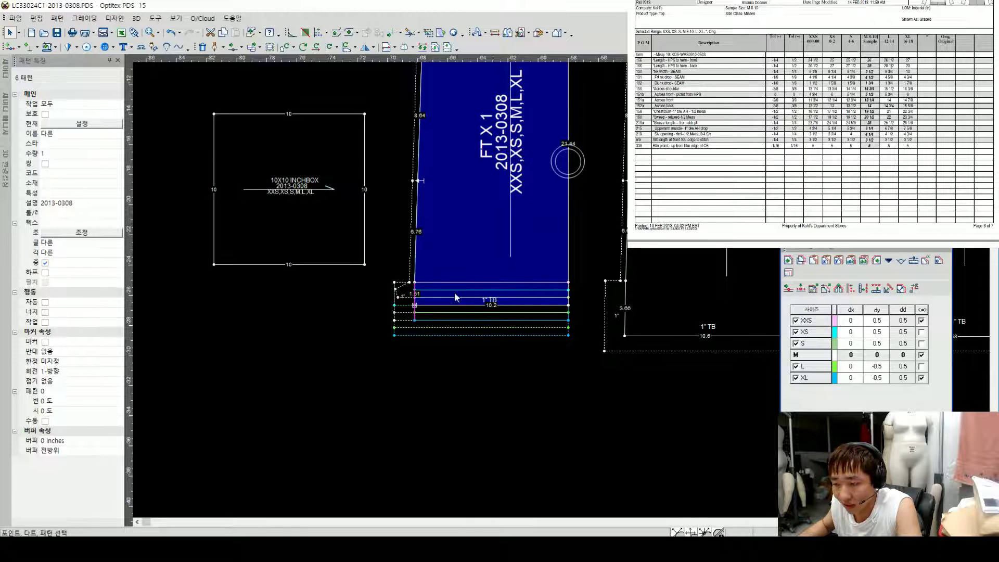
Step: Apply the same copied grading to the side-seam point just above the FT piece's hem corner
click(415, 282)
scroll(568, 295, up, 1)
key(ctrl+v)
scroll(567, 289, down, 1)
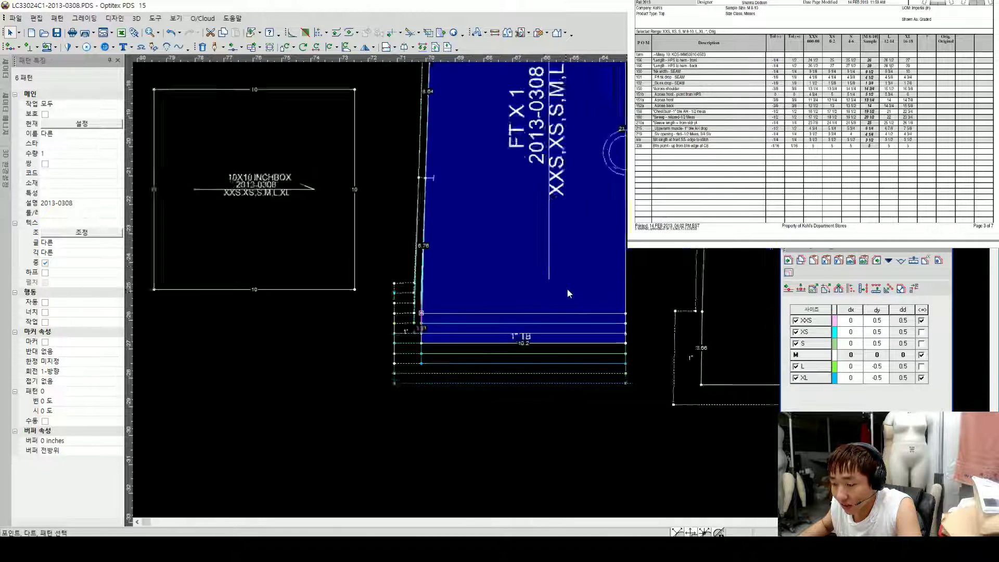
scroll(548, 296, down, 1)
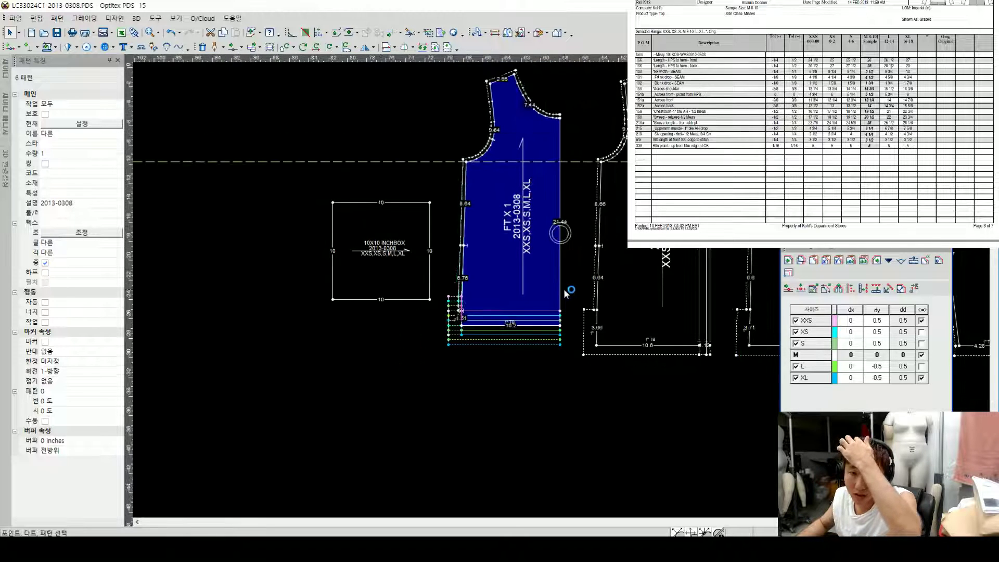
Step: Try turning the grading property on for a curve point on the FT piece's lower armhole, and revert it
click(463, 245)
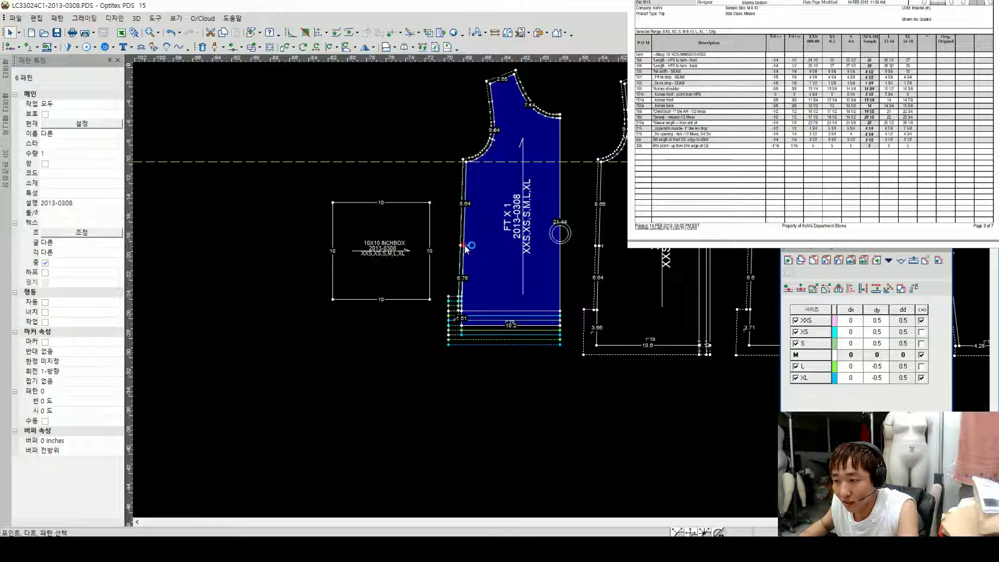
scroll(562, 294, up, 1)
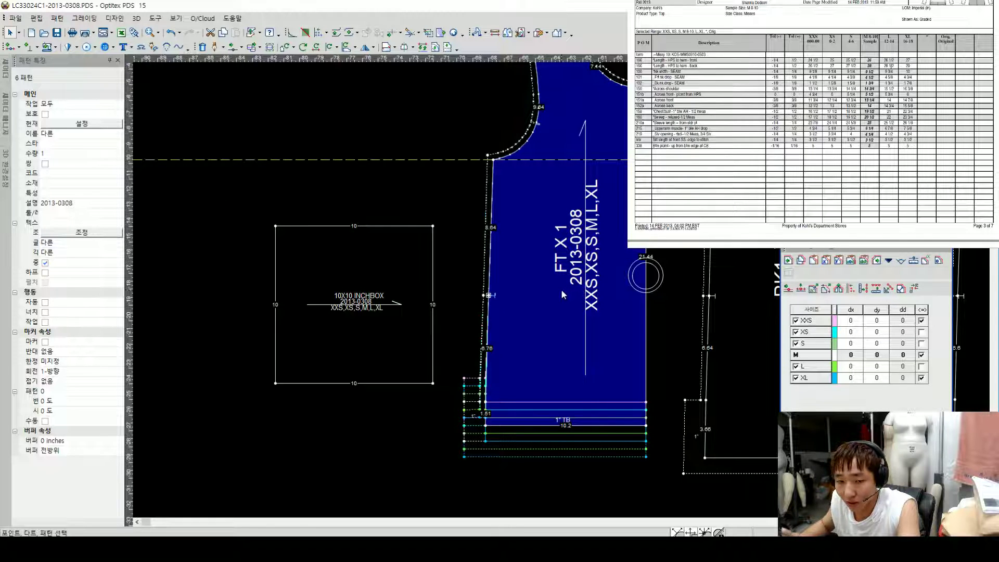
scroll(573, 312, down, 1)
scroll(605, 273, up, 1)
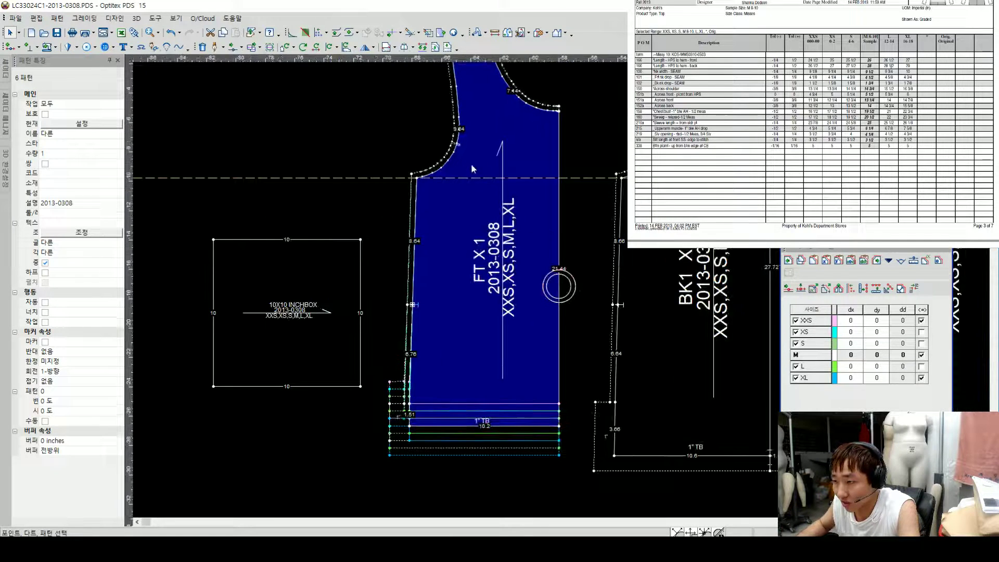
click(448, 161)
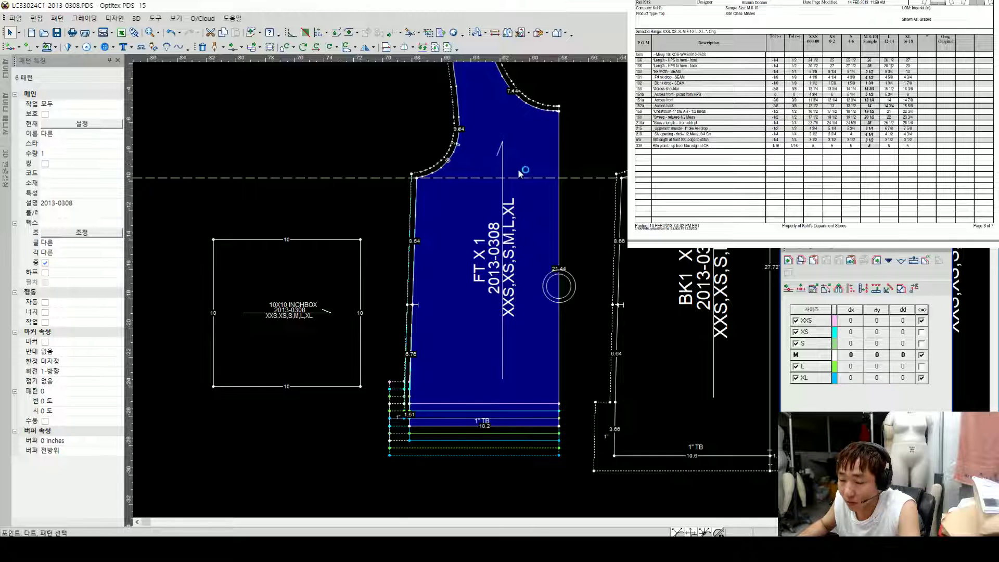
scroll(459, 155, up, 3)
click(537, 266)
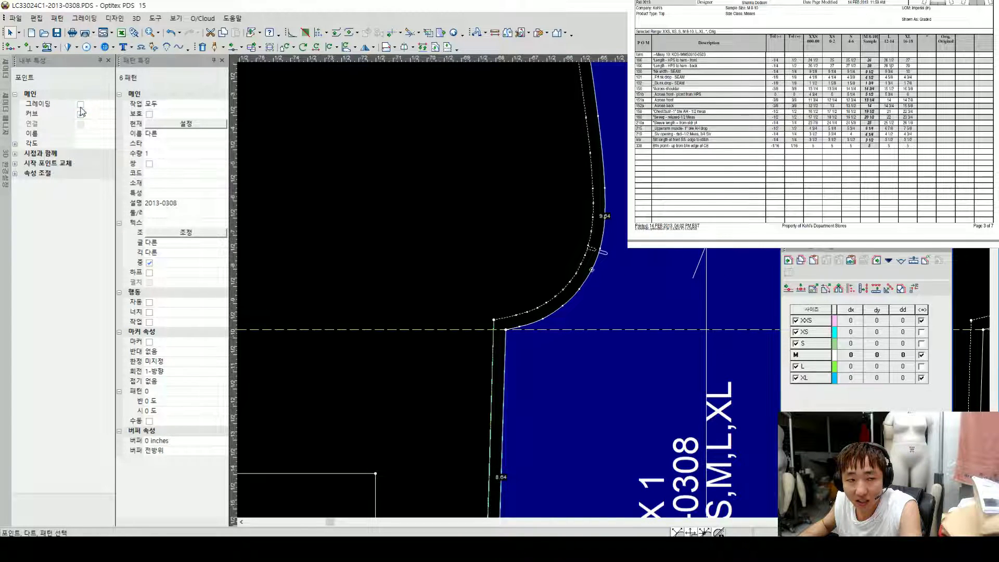
click(80, 105)
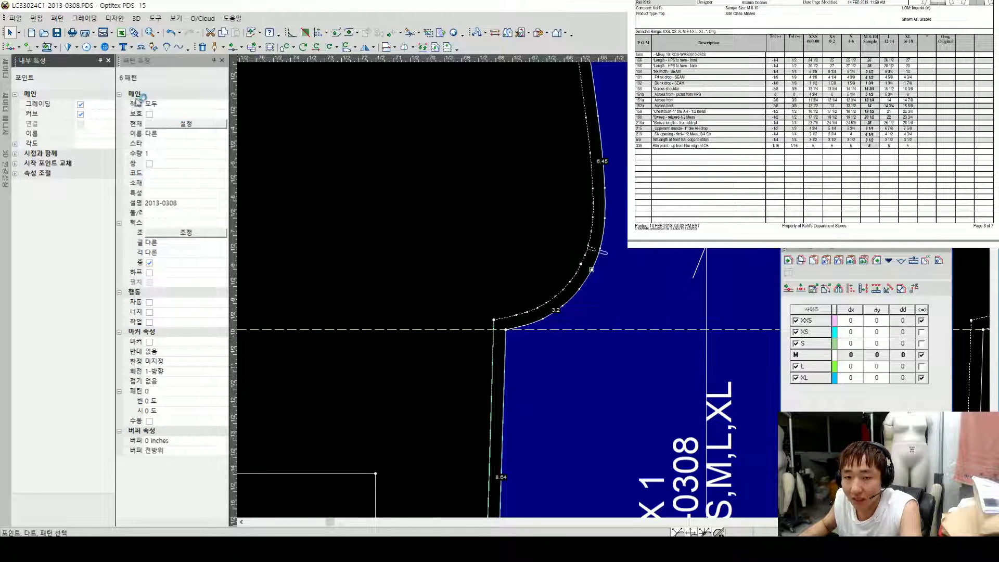
click(81, 105)
click(546, 270)
Step: Turn off the grading property of the side-seam notch points on the FT, BK1 and BK2 pieces
scroll(619, 290, down, 2)
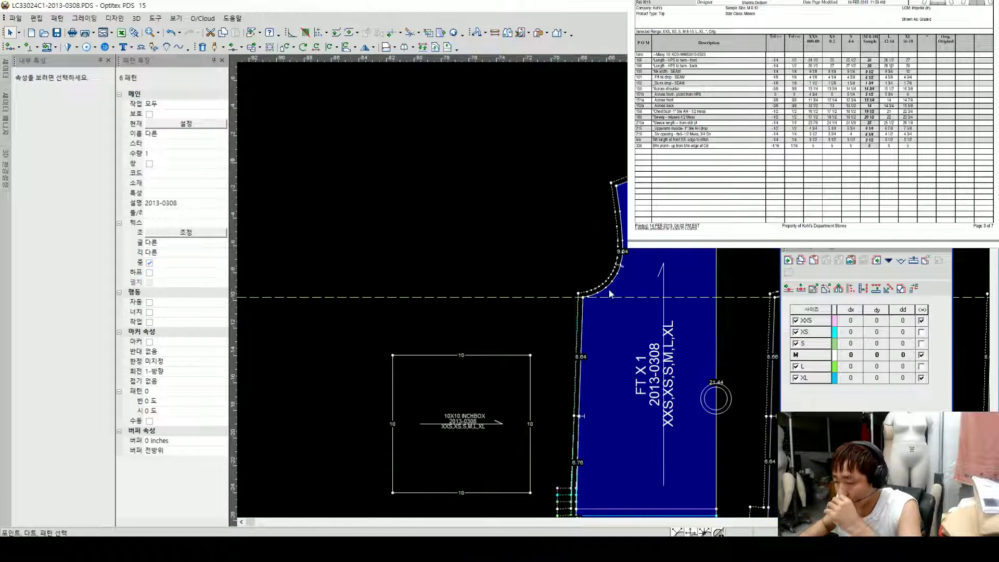
scroll(633, 298, down, 2)
scroll(633, 298, up, 2)
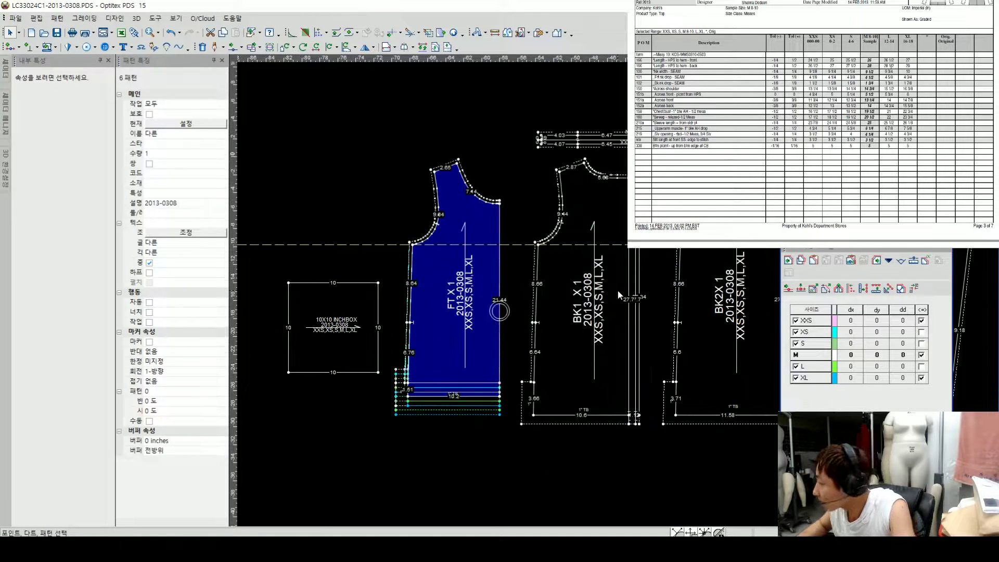
click(410, 322)
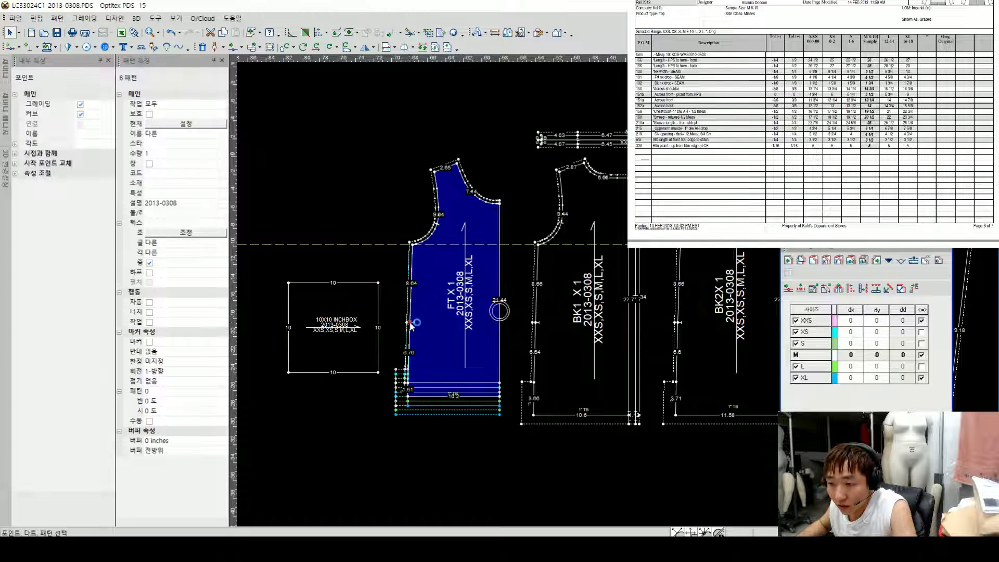
click(81, 105)
click(81, 113)
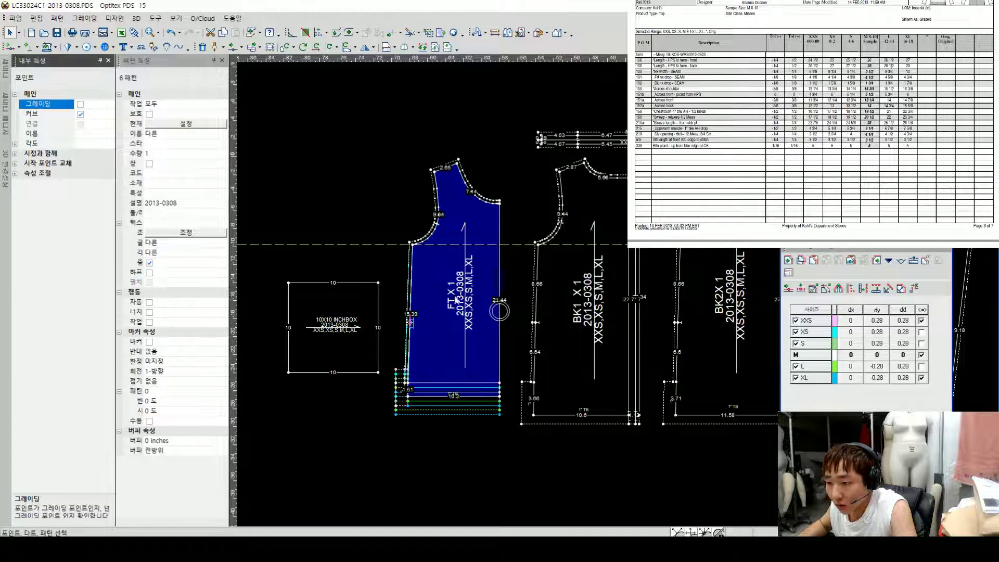
click(535, 322)
click(81, 105)
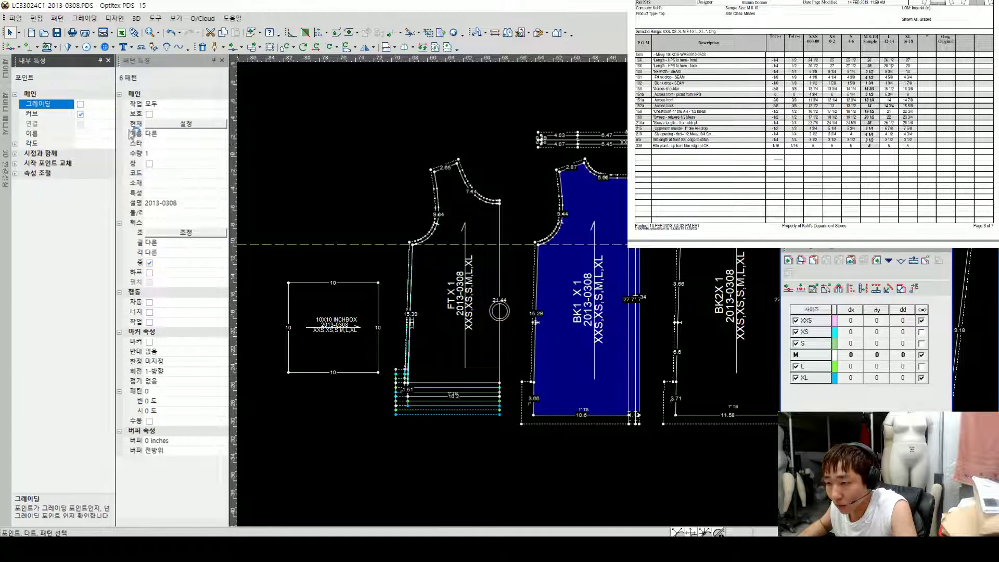
click(678, 323)
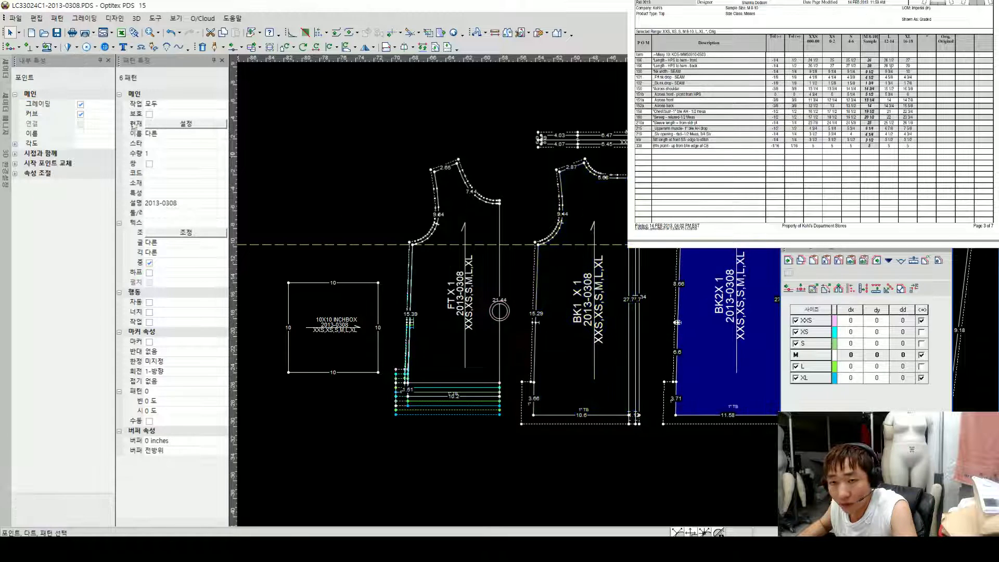
Step: Apply the copied length grading to the BK1 piece's hem and lower side-seam points and the lower ends of its two vertical internal lines
click(582, 352)
scroll(583, 381, up, 1)
drag(568, 329, 453, 293)
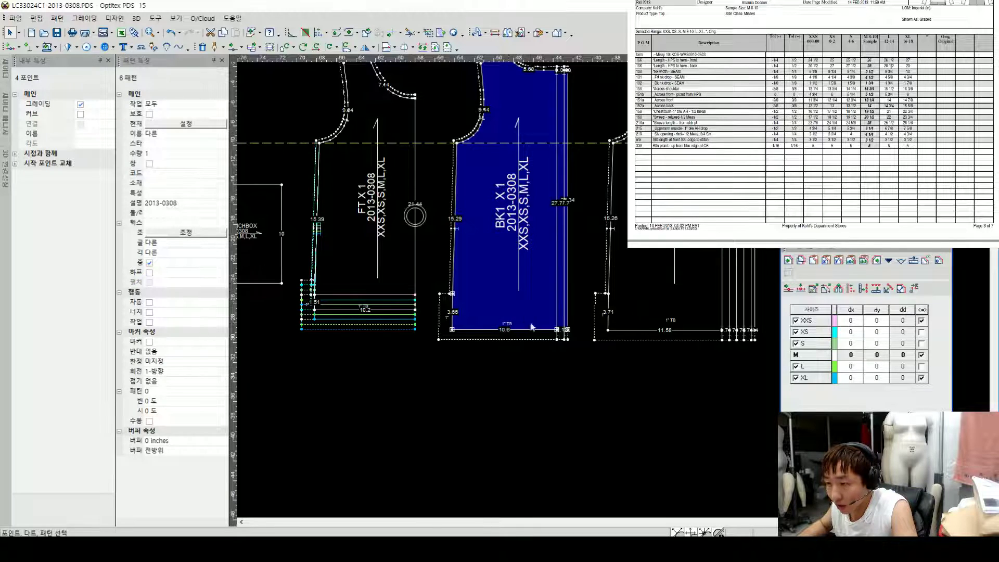
scroll(536, 333, up, 4)
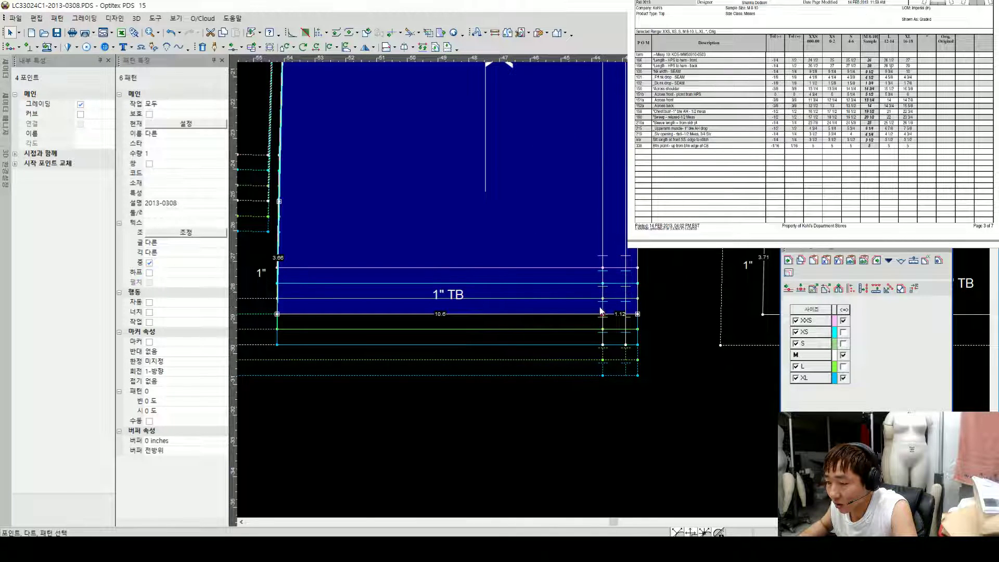
key(Escape)
click(603, 313)
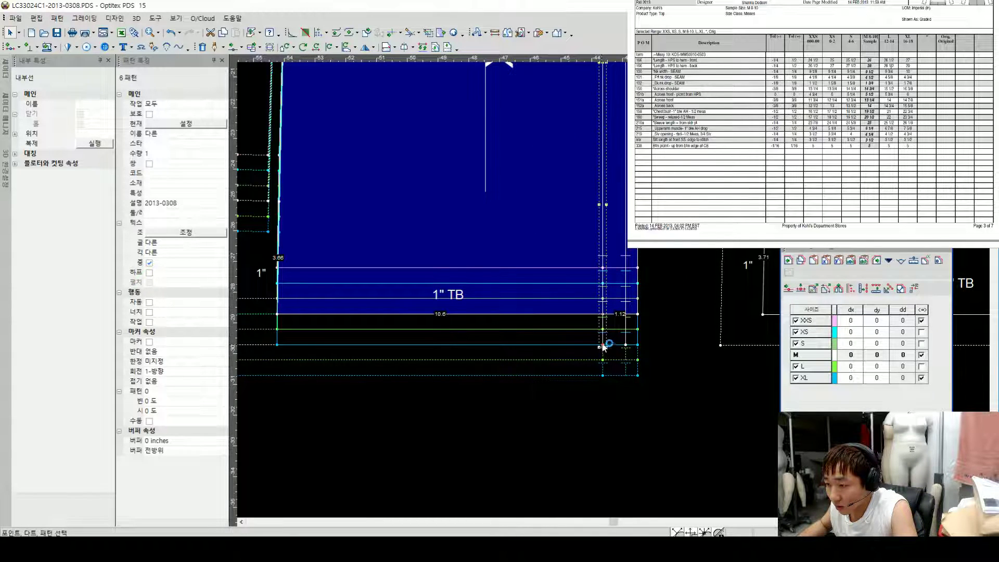
click(603, 345)
key(ctrl+v)
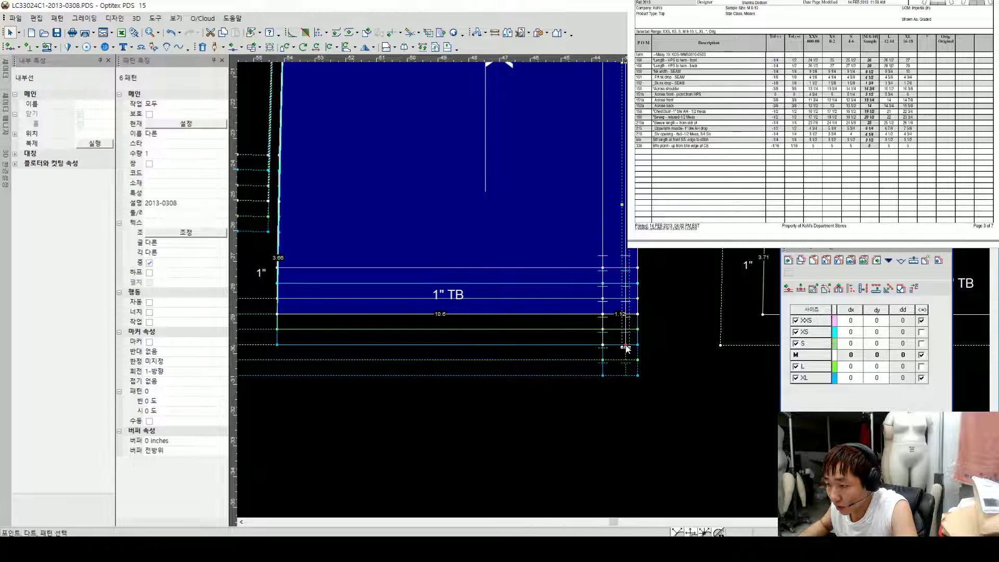
Step: Apply the copied length grading to all hem points and the lower side-seam point of the BK2 piece
scroll(625, 338, down, 6)
scroll(614, 290, up, 6)
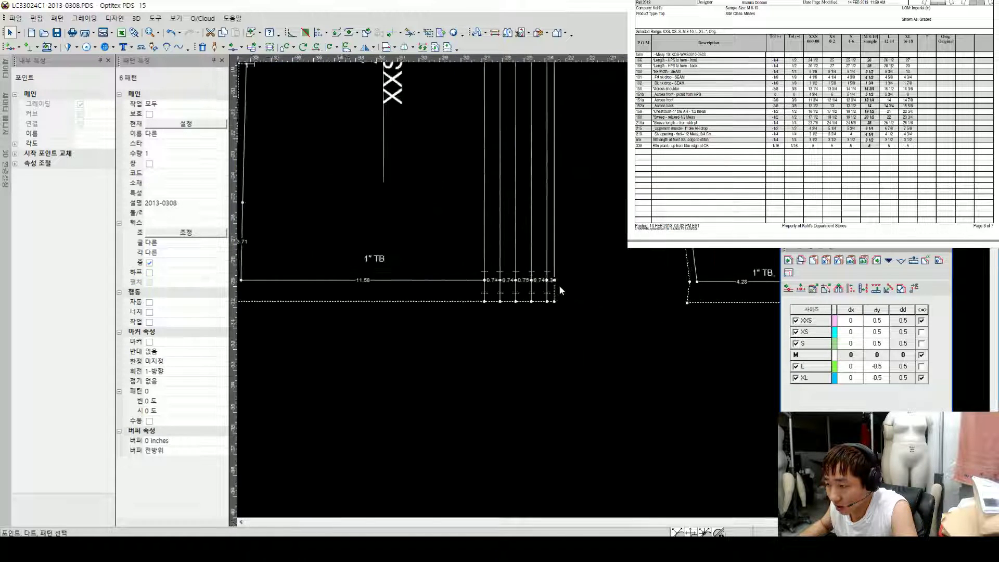
scroll(554, 282, down, 2)
drag(615, 290, 400, 235)
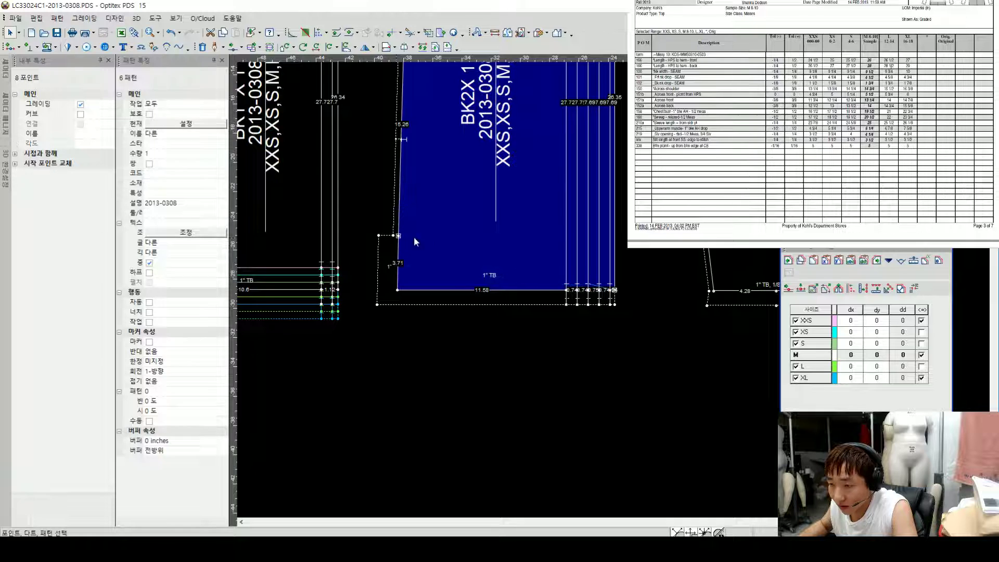
key(ctrl+v)
Step: Apply the copied length grading to the 1" TB hem text on the BK2, BK1 and FT pieces
click(489, 276)
key(ctrl+v)
scroll(323, 287, down, 1)
scroll(615, 293, down, 2)
click(561, 279)
scroll(565, 294, up, 5)
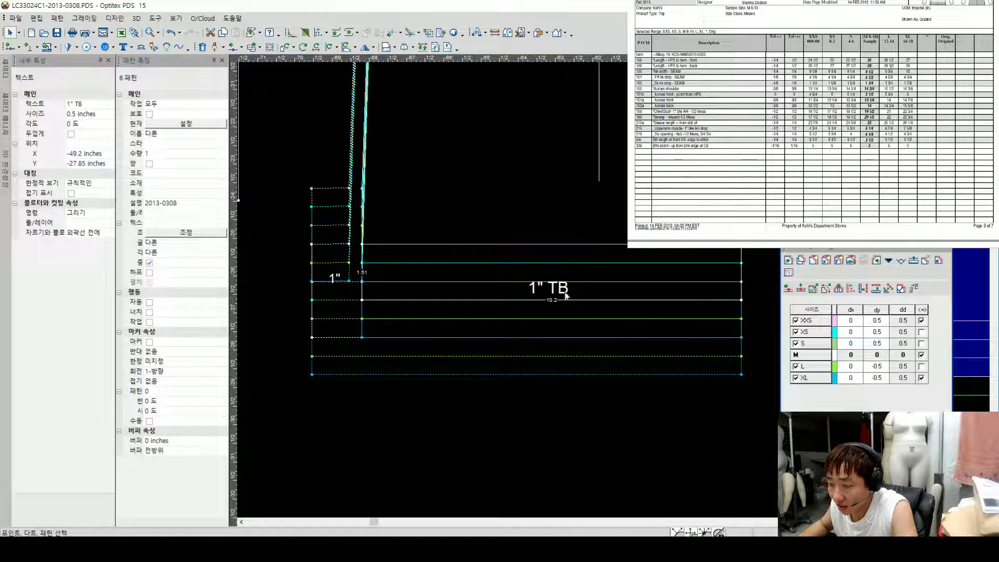
click(539, 292)
key(ctrl+v)
scroll(534, 294, down, 4)
scroll(670, 293, down, 2)
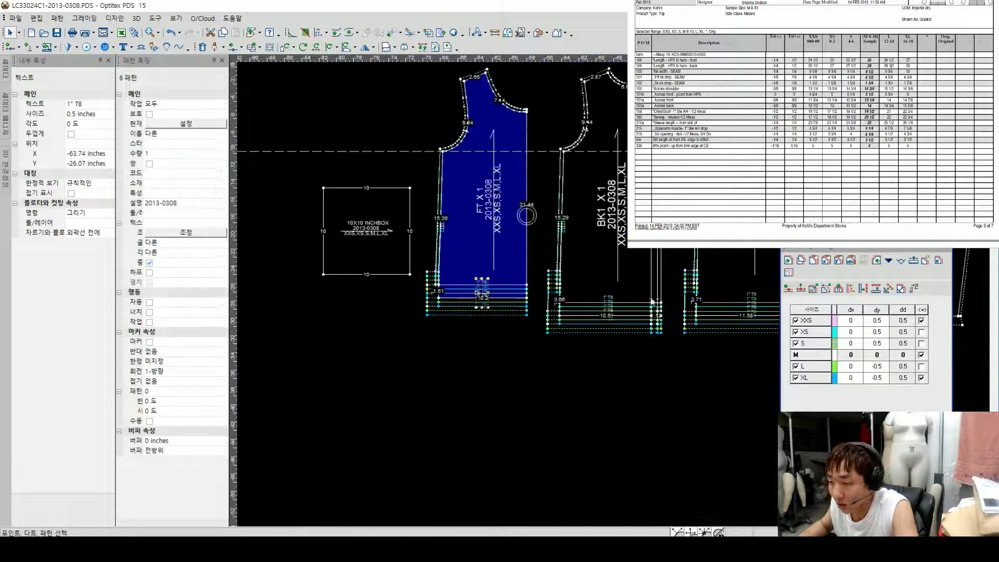
Step: Apply the copied grading to the lower ends of the BK2 piece's three vertical internal lines nearest the centre back
scroll(615, 290, up, 6)
scroll(629, 288, up, 2)
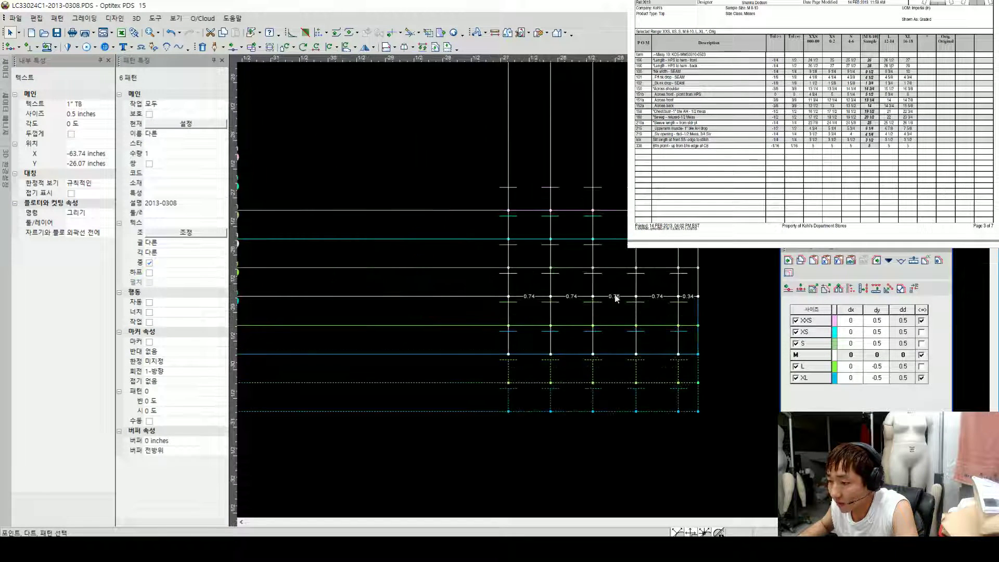
click(678, 293)
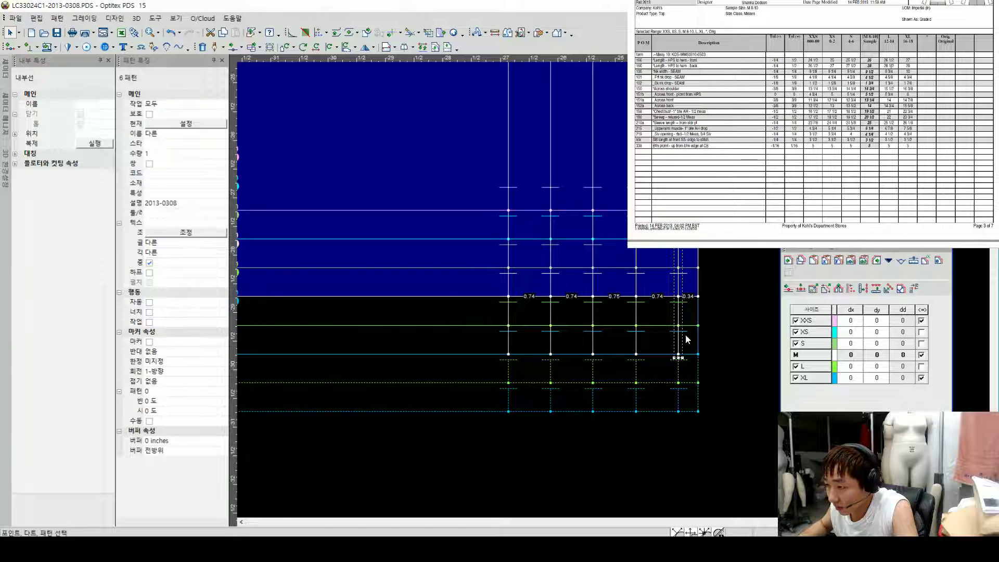
click(636, 356)
click(636, 338)
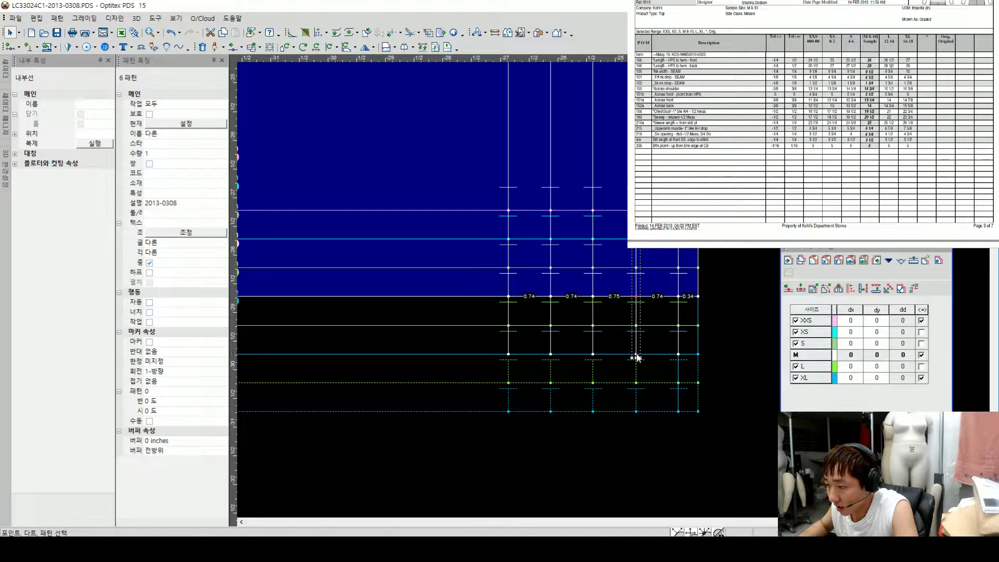
click(636, 356)
click(593, 346)
click(593, 355)
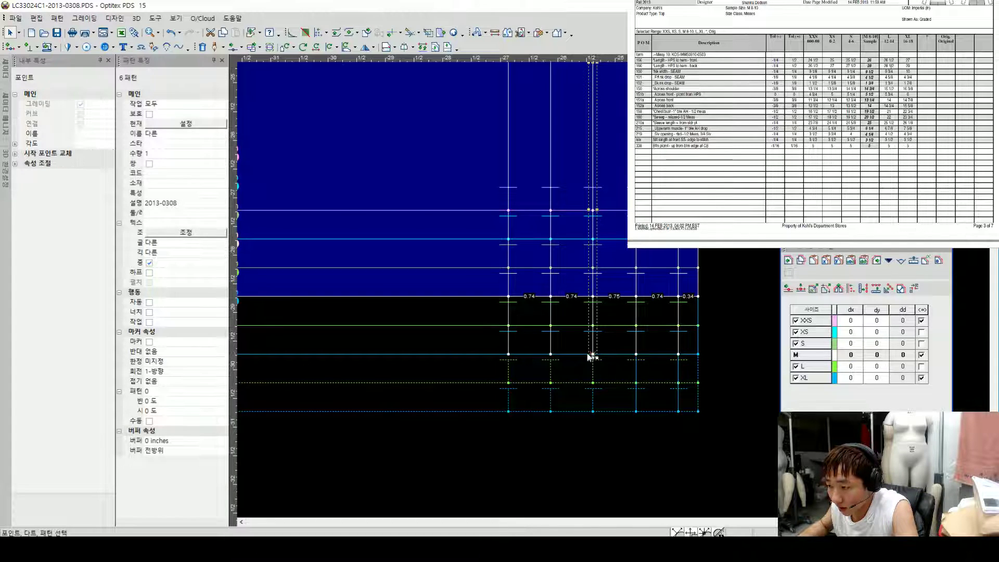
scroll(593, 355, down, 4)
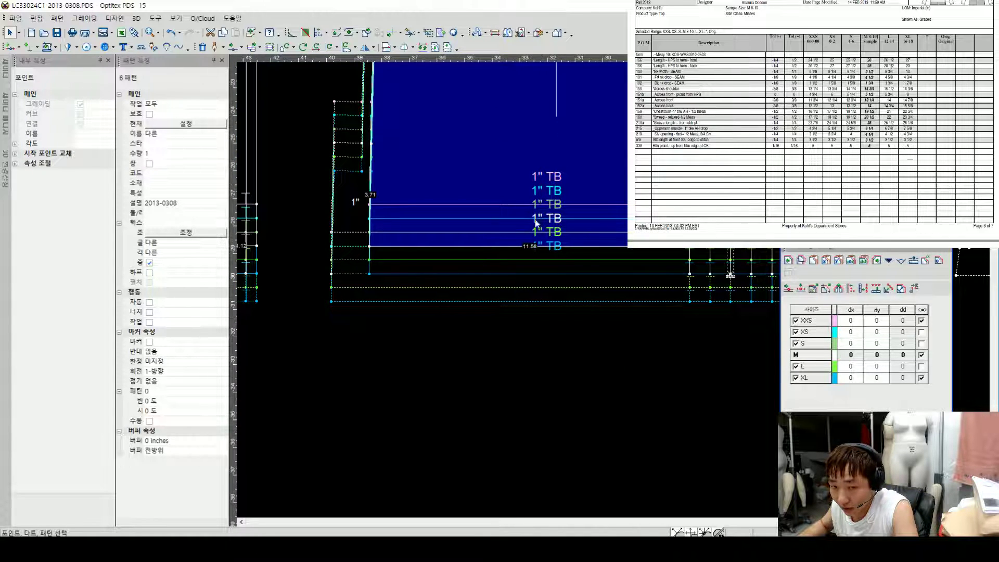
Step: Apply the copied grading to the lower ends of the BK2 piece's remaining two vertical internal lines
scroll(618, 314, up, 2)
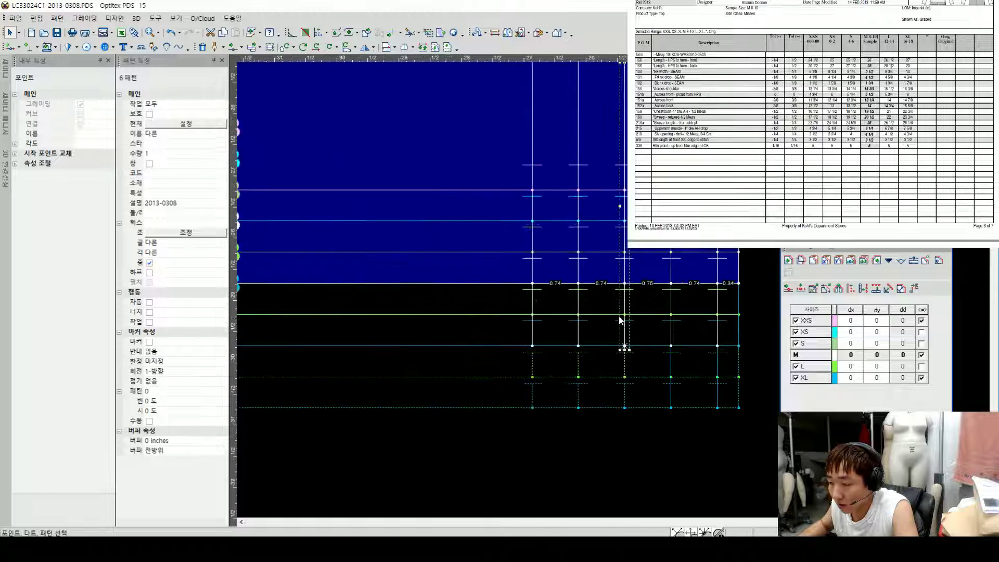
click(578, 346)
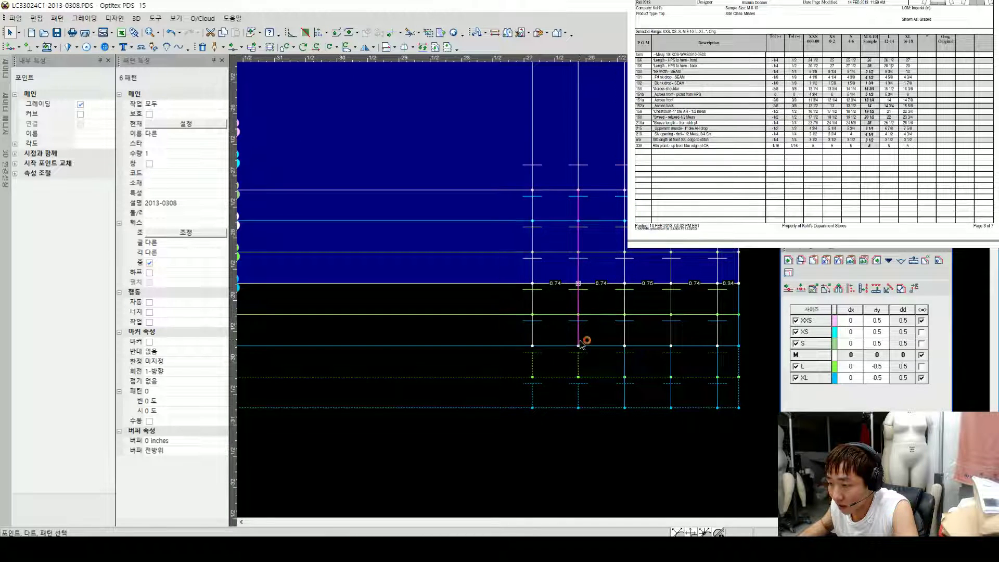
click(578, 346)
key(ctrl+v)
click(532, 346)
key(ctrl+v)
scroll(611, 293, down, 1)
scroll(613, 293, down, 2)
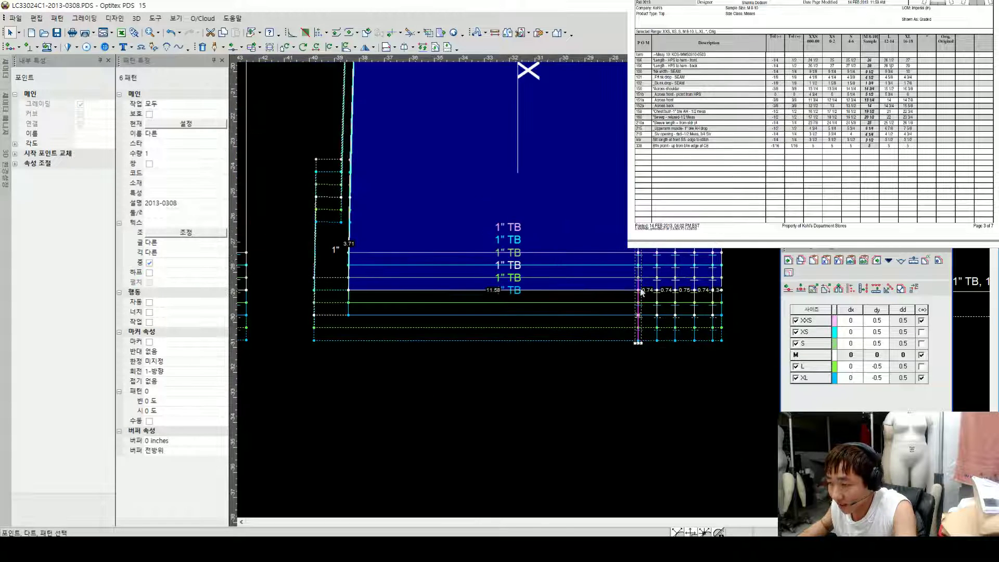
Step: Try setting dy to 0 for every size on the BK2 piece's 1" TB text with only XXS displayed, and undo it
click(799, 320)
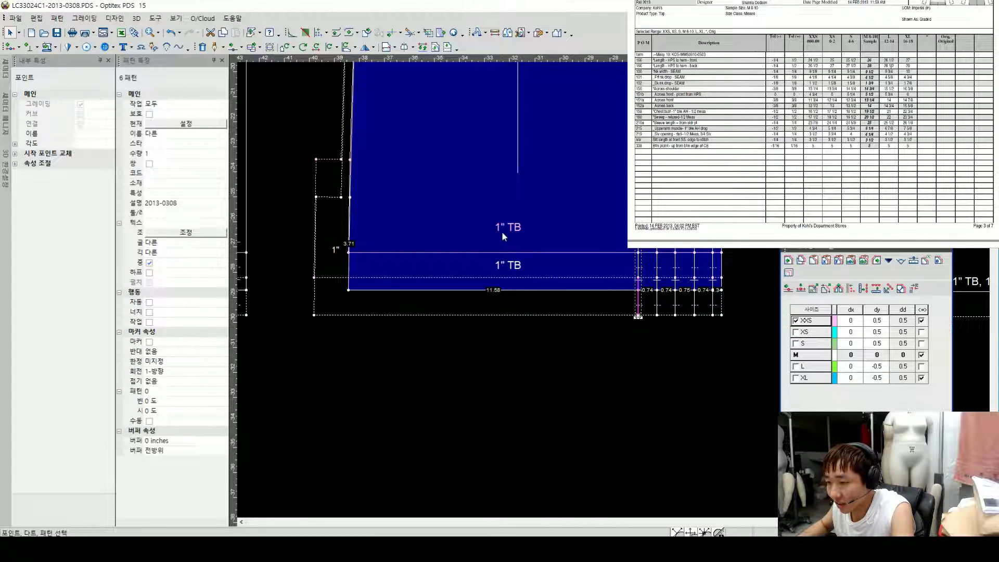
click(502, 236)
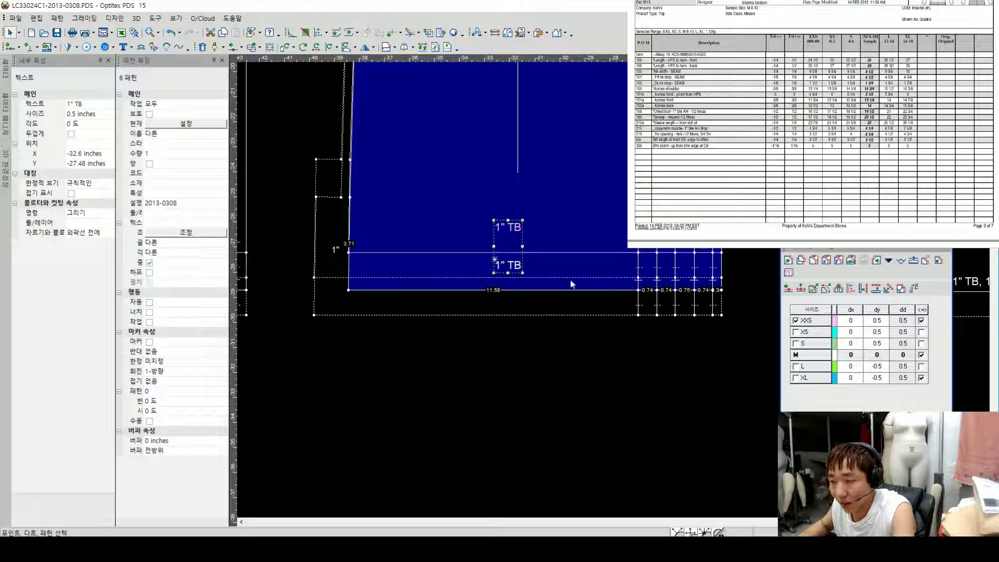
drag(868, 323, 878, 376)
text(0)
key(Return)
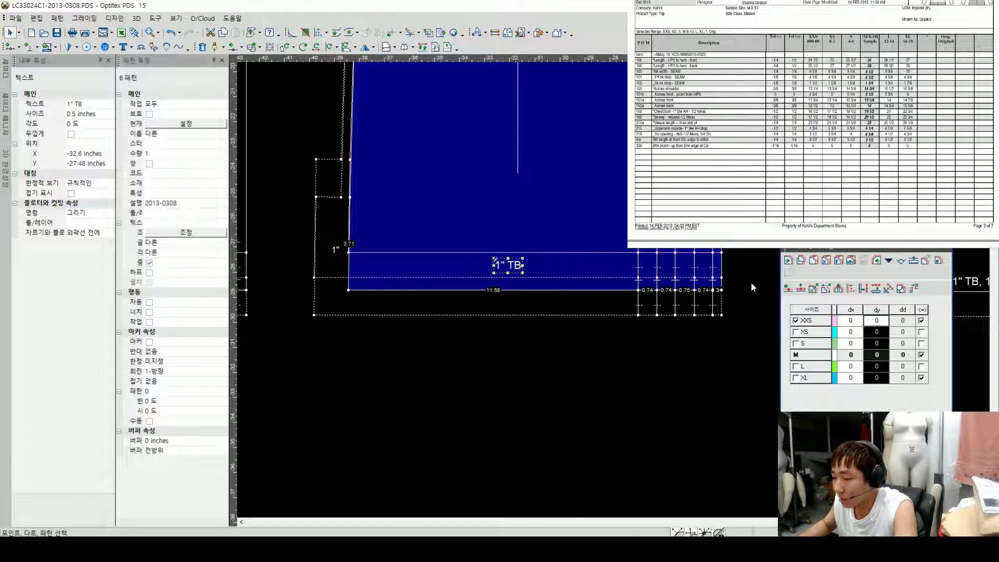
key(ctrl+z)
key(Escape)
key(F4)
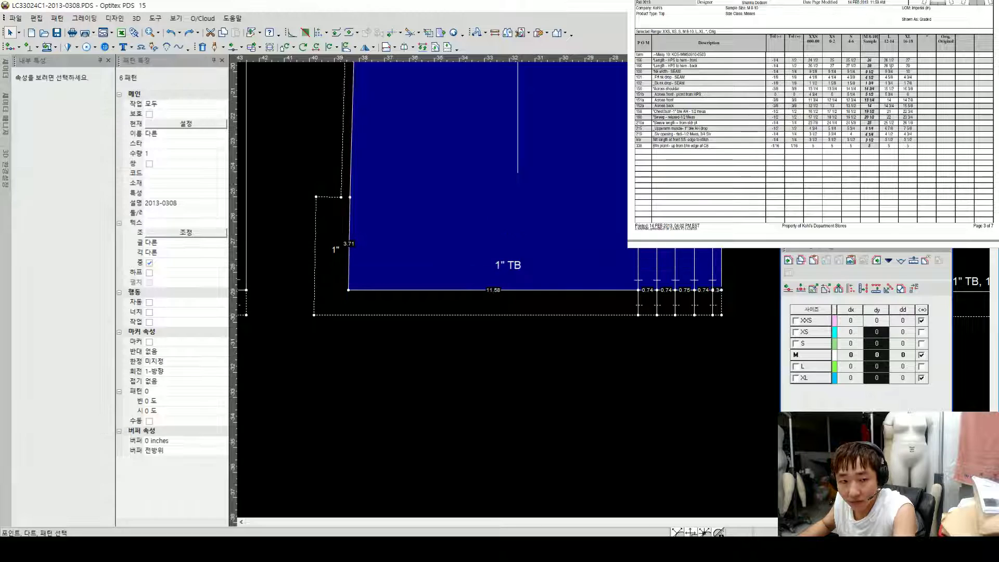
key(F4)
Step: Examine the graded FT, BK1 and BK2 pieces against the measurements in the specification chart
scroll(616, 292, down, 3)
scroll(607, 286, up, 2)
scroll(625, 286, down, 3)
scroll(683, 311, up, 2)
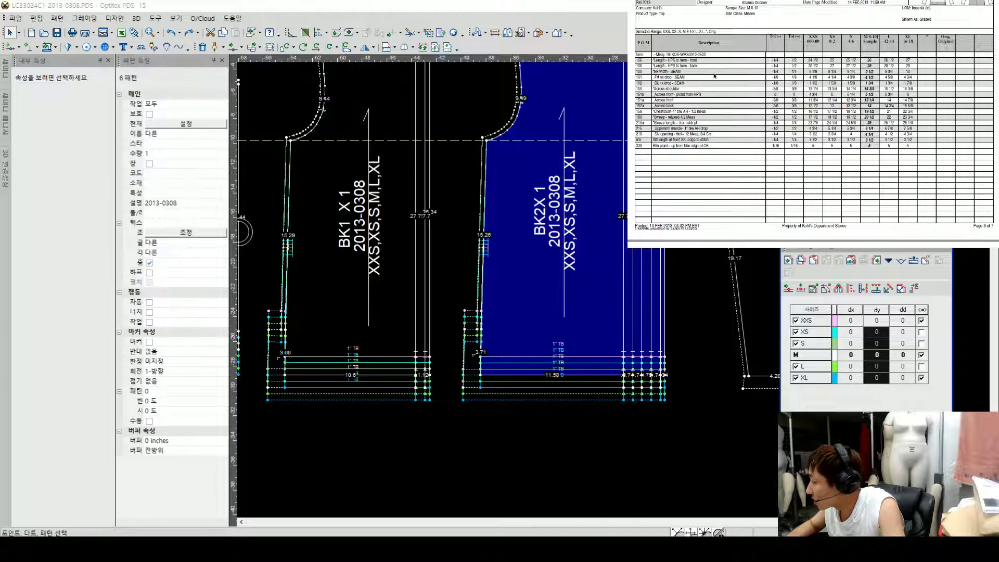
scroll(562, 285, down, 3)
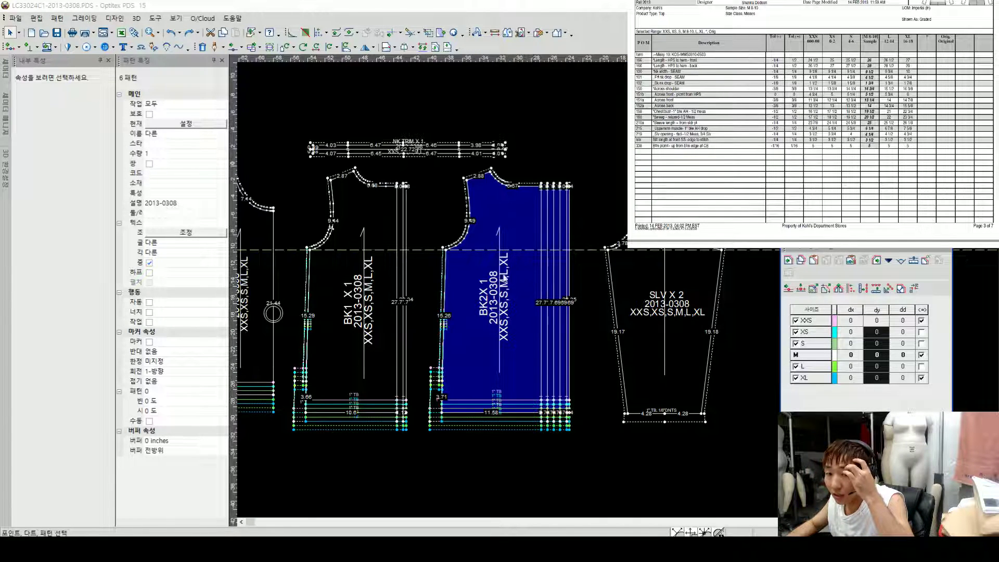
scroll(461, 275, up, 1)
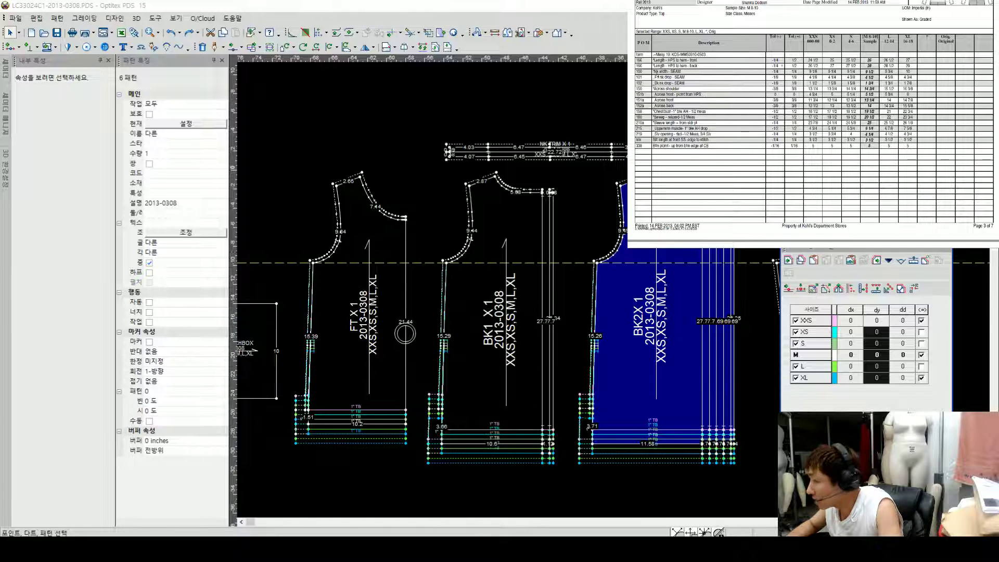
Step: Set dx on the BK2 piece's high shoulder neck point to 0.125 for size S and 0.062 for XXS
scroll(613, 289, up, 5)
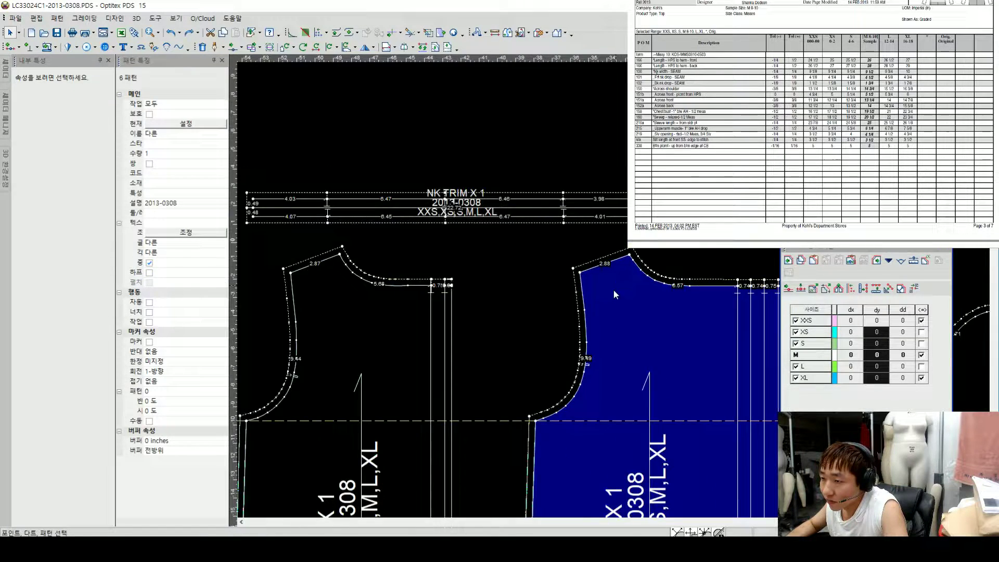
click(633, 251)
scroll(627, 290, down, 2)
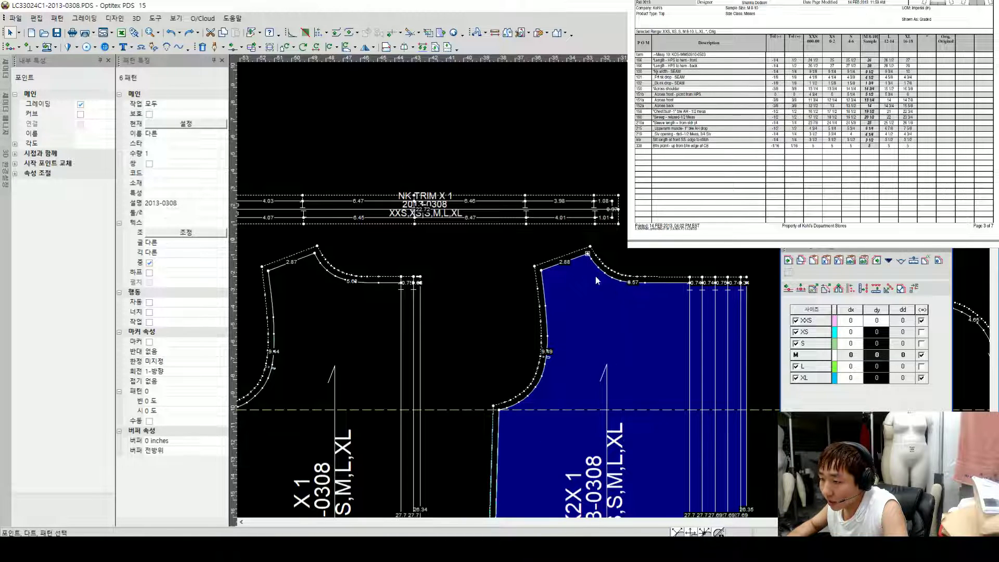
click(859, 344)
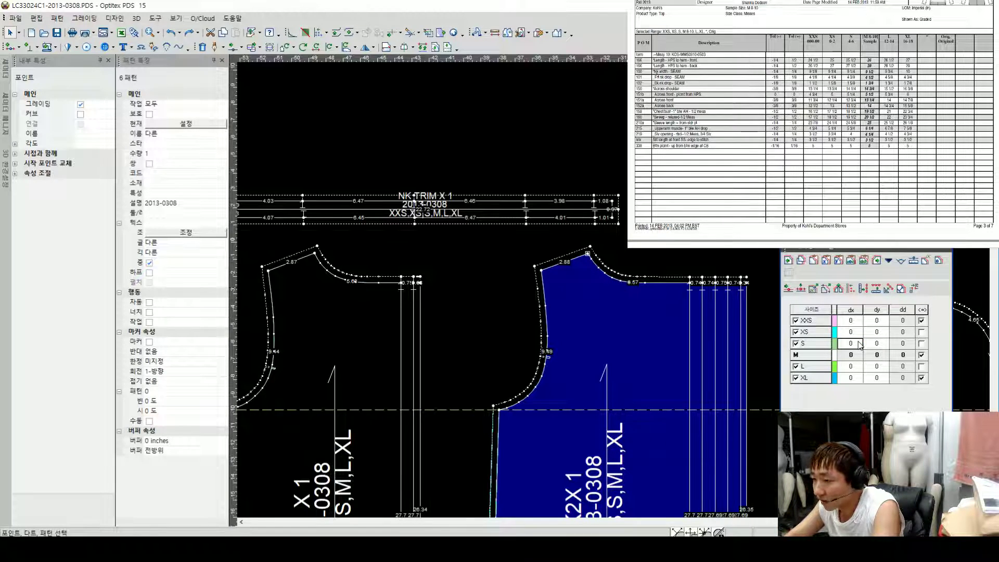
click(859, 342)
text(.125)
key(Return)
key(Up)
key(Up)
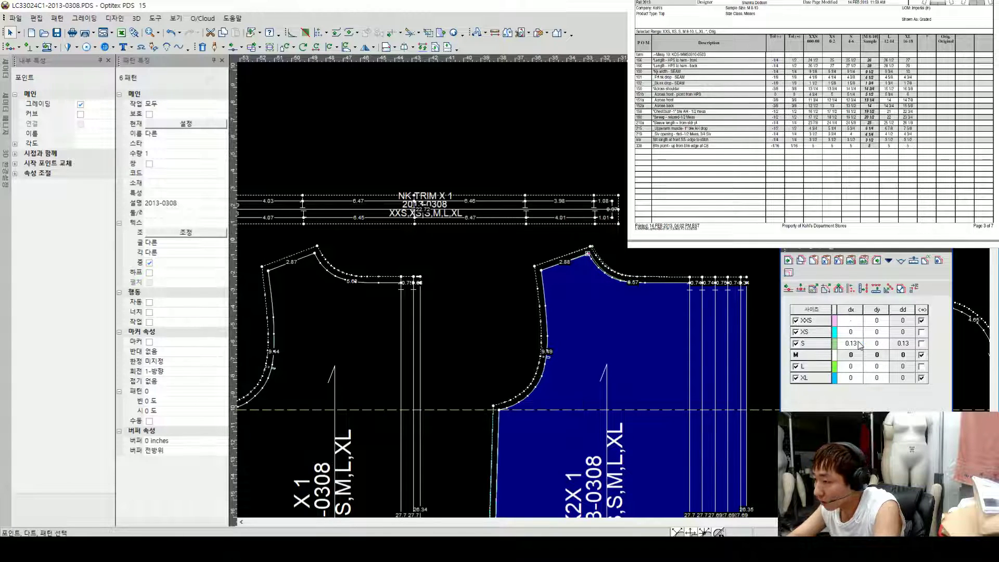
text(.)
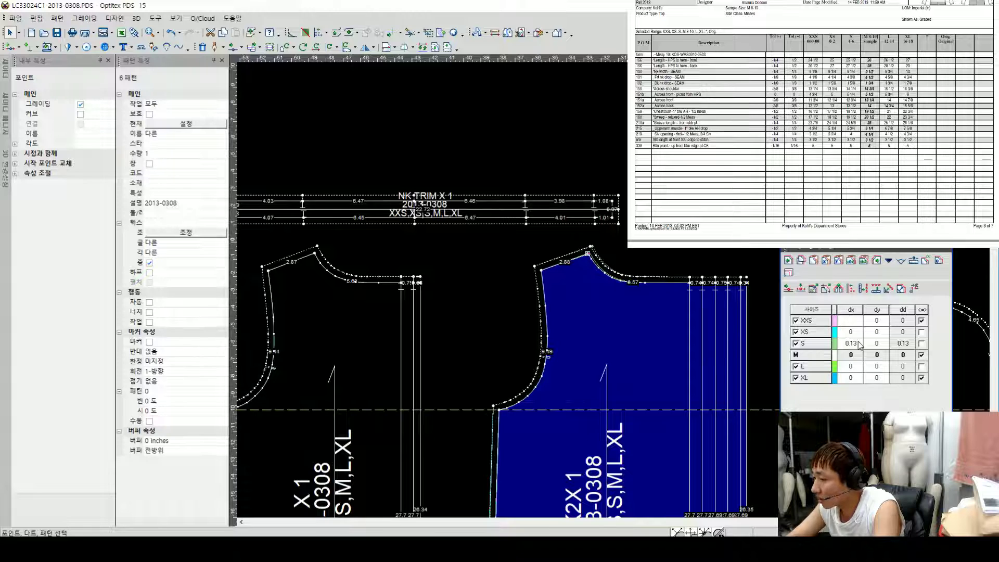
text(062)
key(Down)
Step: Set dx on the BK2 piece's high shoulder neck point to -0.13 for sizes L and XL
key(Down)
key(Down)
key(Down)
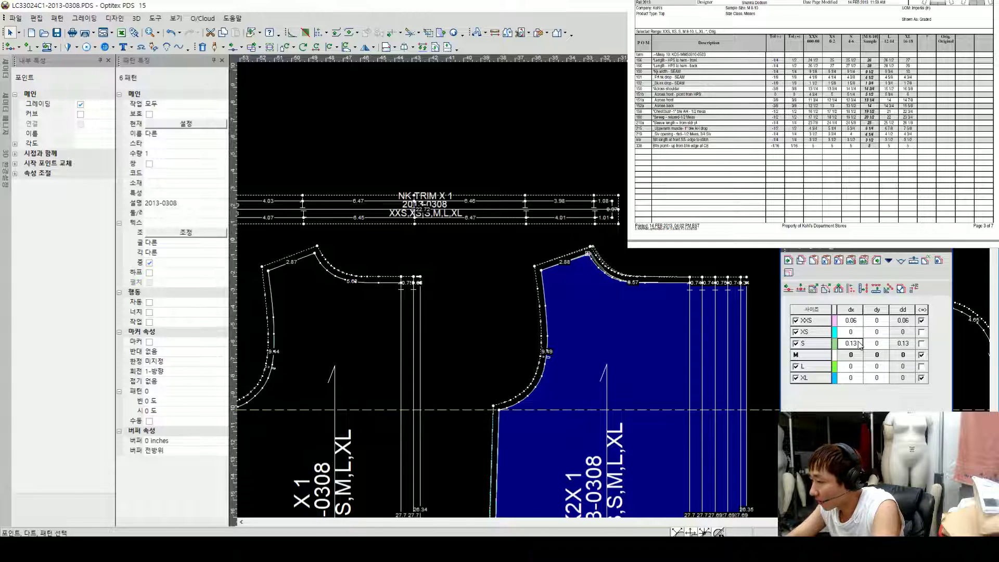
text(-.13)
key(Down)
text(-.12)
key(BackSpace)
text(3)
key(Return)
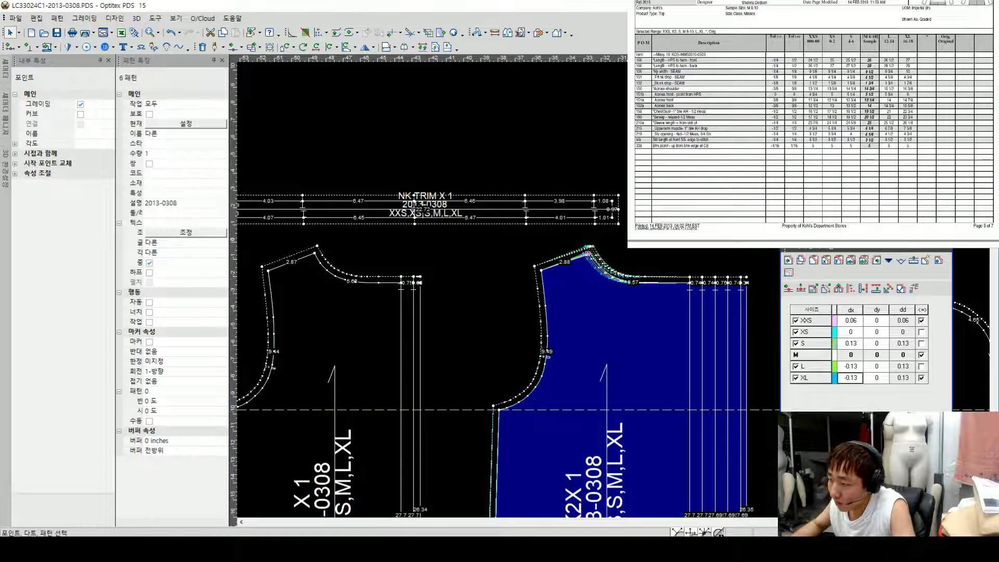
Step: Copy the BK2 neck point's grading to the matching high shoulder neck points of the BK1 and FT pieces
scroll(588, 256, down, 3)
scroll(621, 272, up, 3)
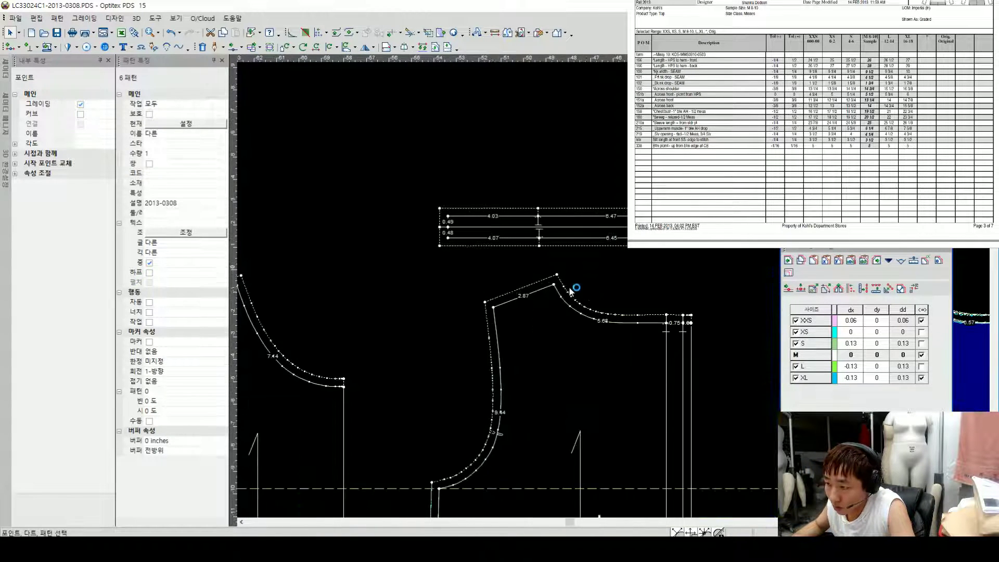
click(553, 286)
scroll(664, 266, down, 3)
scroll(626, 279, up, 1)
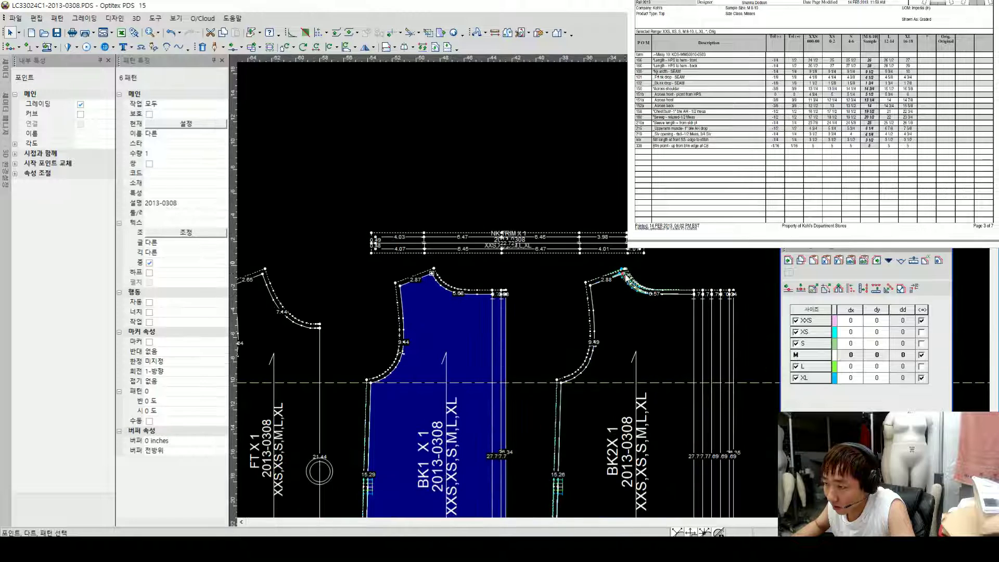
click(623, 273)
click(434, 270)
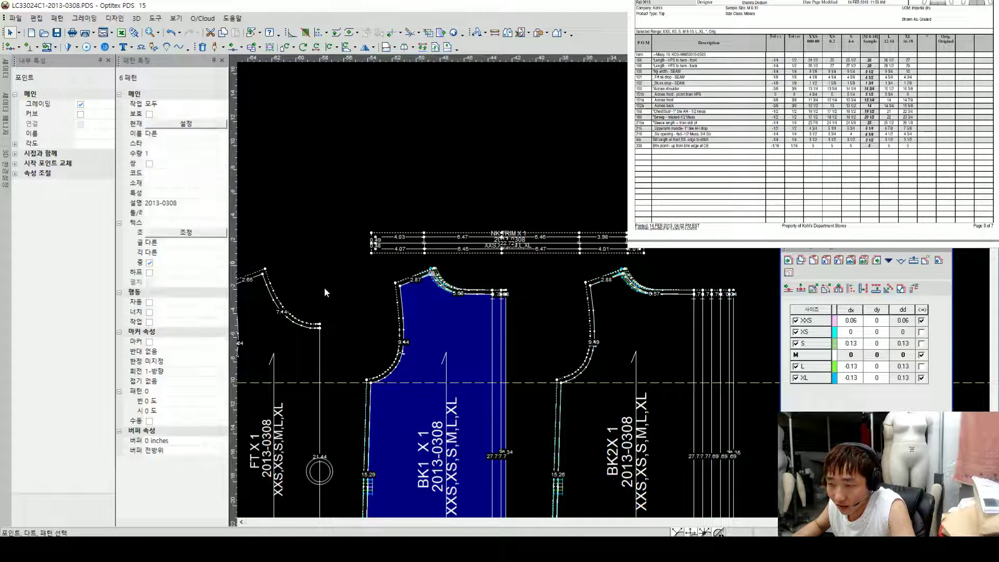
click(264, 270)
click(327, 241)
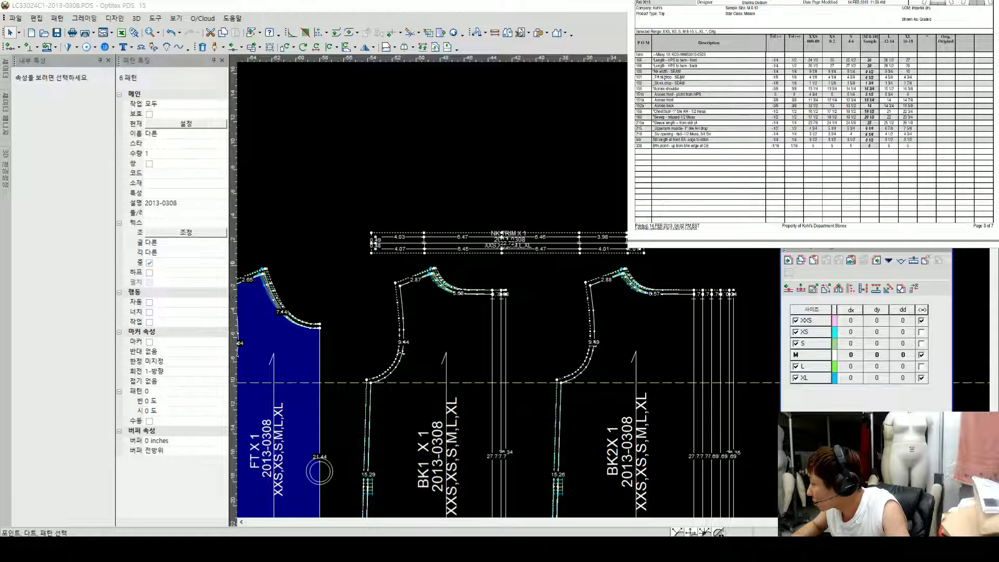
Step: Set dy on the FT piece's centre-front neck point to 0.13 for S and 0.125 for XS and XXS
drag(874, 78, 864, 78)
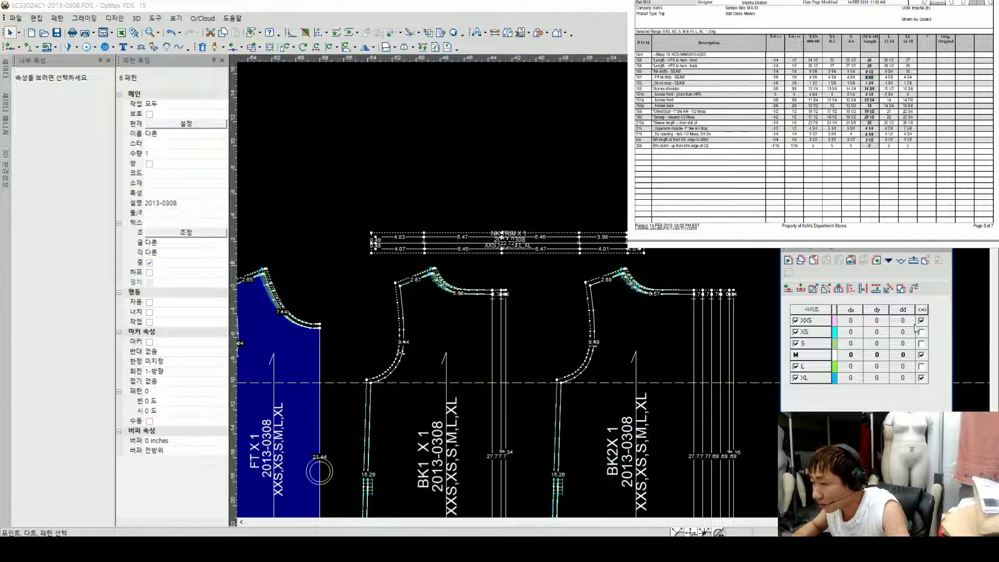
scroll(582, 289, up, 1)
middle_drag(583, 285, 720, 285)
scroll(623, 258, down, 3)
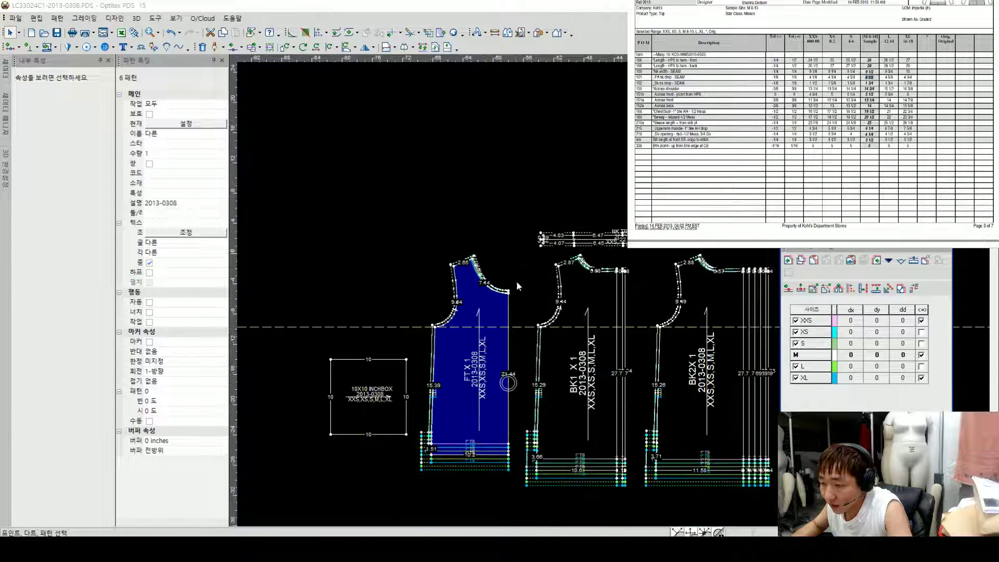
scroll(518, 283, up, 3)
click(673, 332)
click(885, 345)
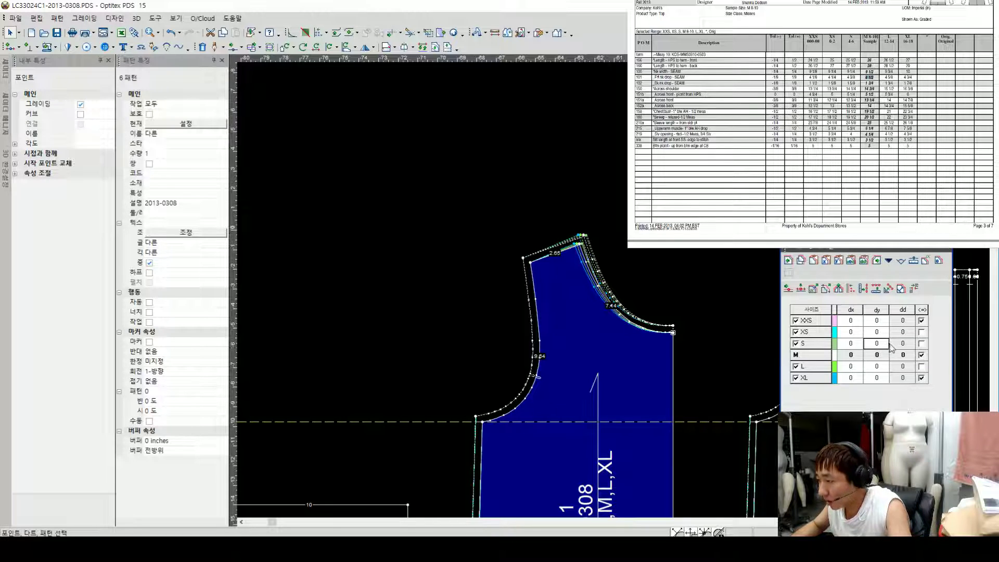
text(.13)
key(Return)
key(Up)
text(.125)
key(Up)
text(.125)
key(Down)
Step: Set dy on the FT piece's centre-front neck point to -0.13 for sizes L and XL
key(Down)
key(Down)
key(Down)
key(Down)
text(--.13)
key(Return)
key(Up)
text(-.13)
key(Return)
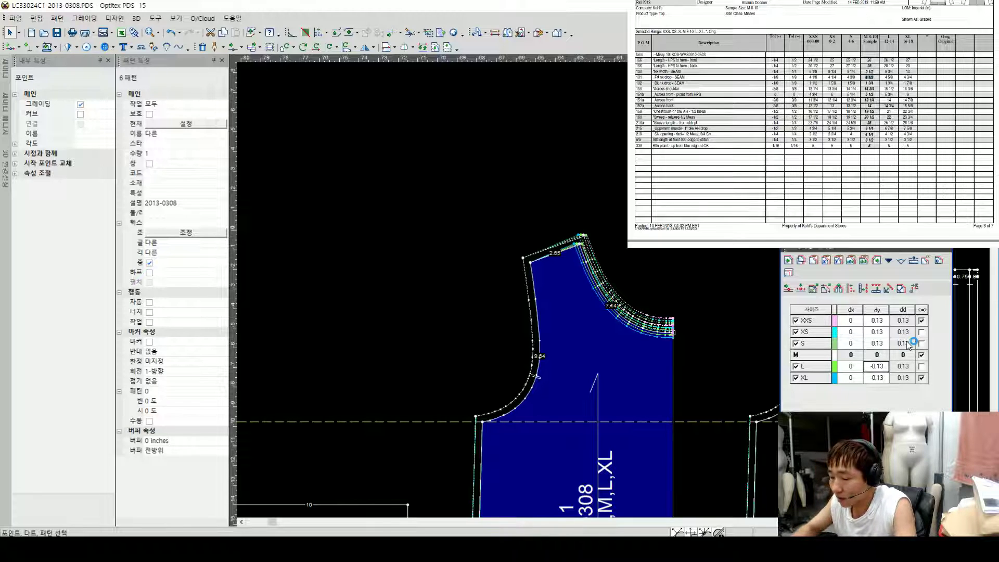
click(685, 265)
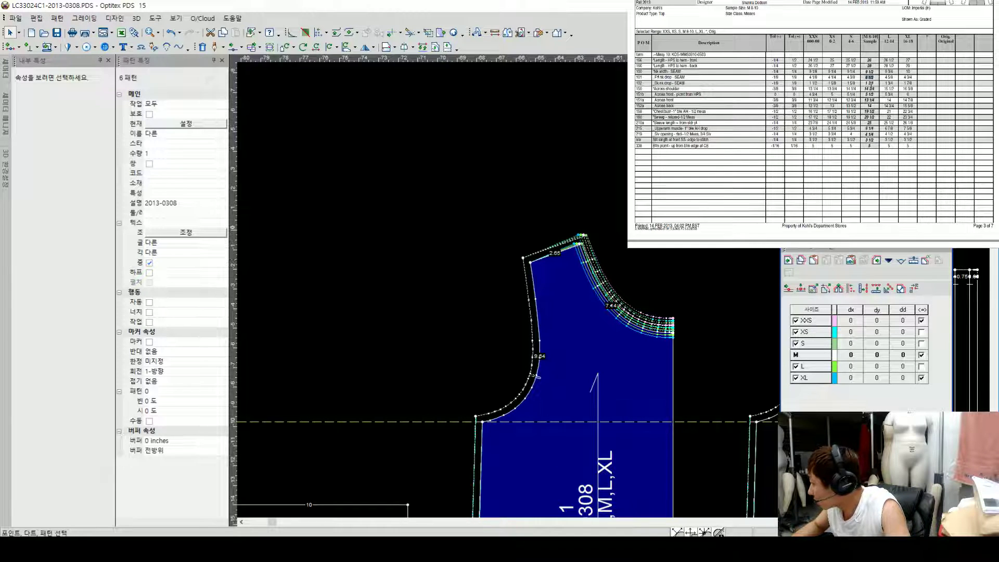
Step: Set dy on the BK1 piece's centre-back neck point to 0.13 for S and XXS and -0.13 for XL
scroll(658, 79, down, 5)
scroll(610, 289, up, 5)
click(607, 286)
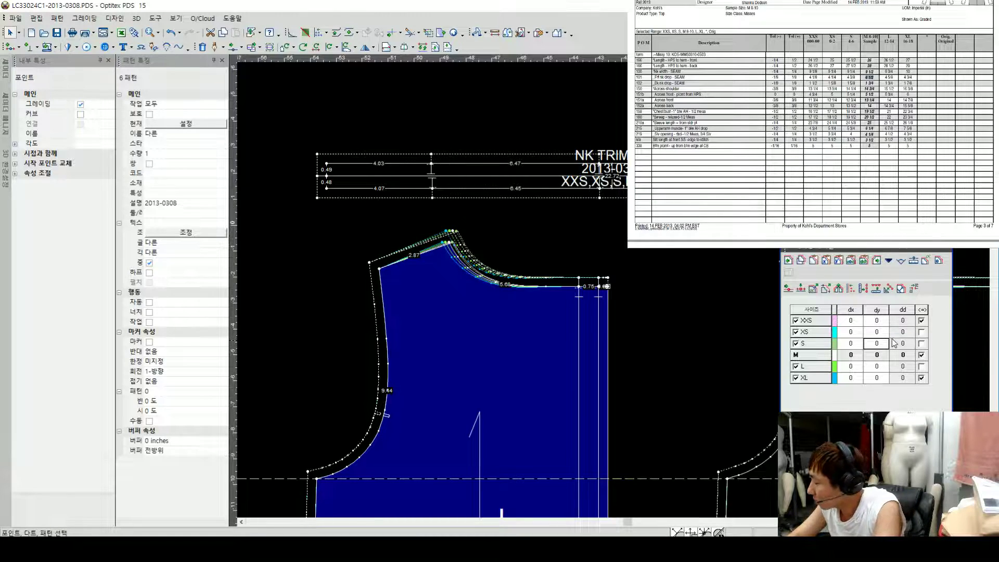
text(0.13)
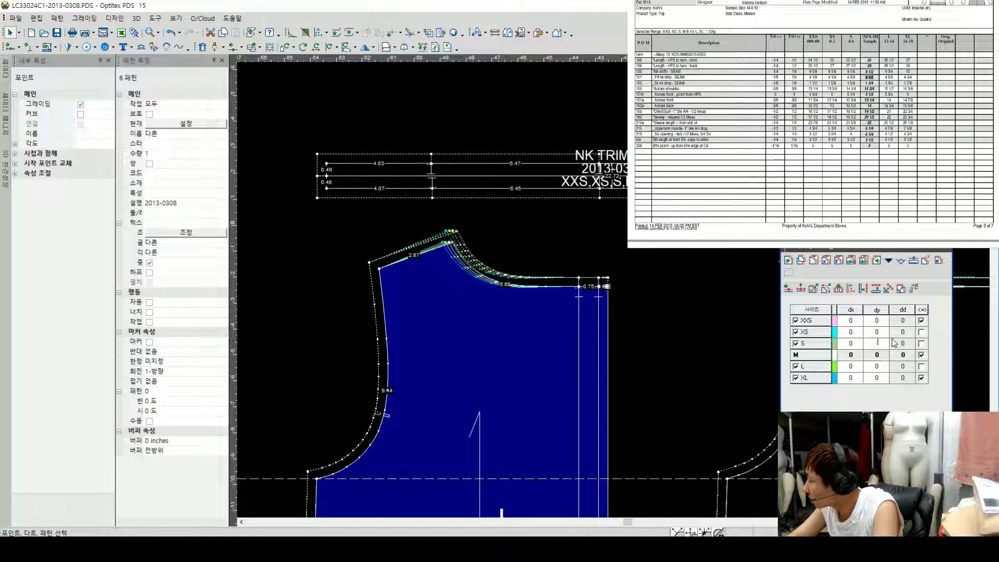
key(Return)
text(0.13)
key(Return)
key(Down)
key(Down)
key(Down)
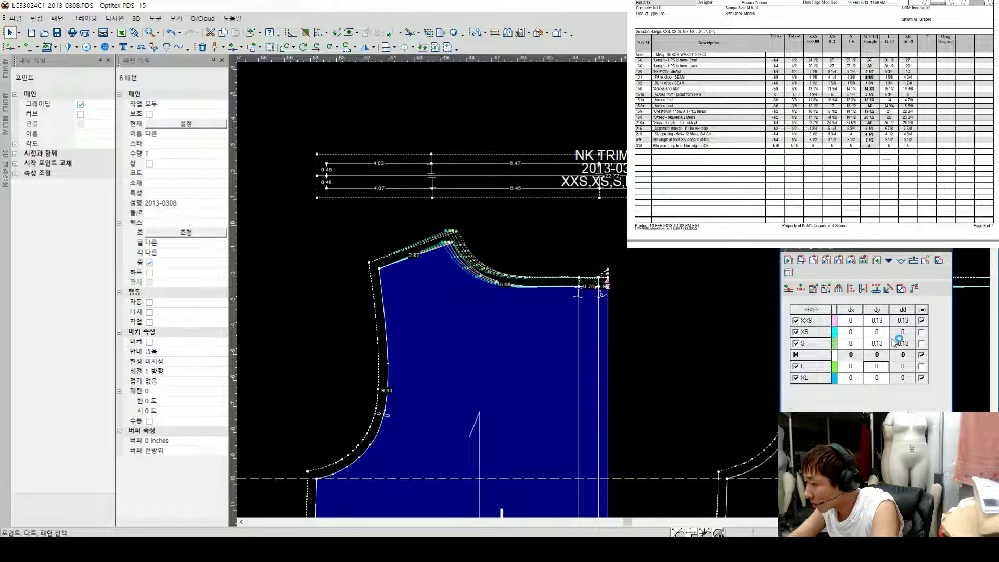
text(-0.13)
key(Return)
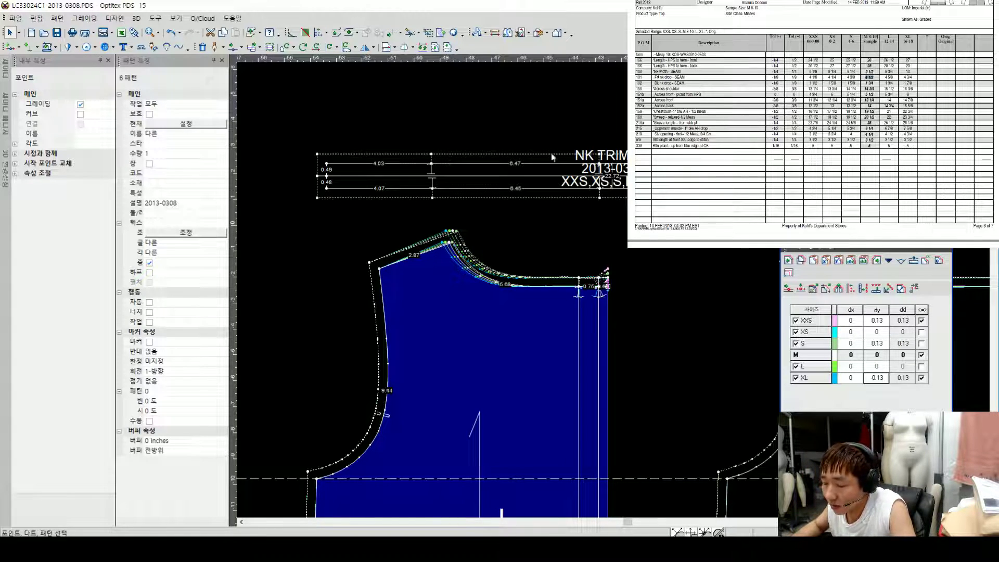
Step: Apply the centre-back neck grading to the BK1 piece's two adjacent neckline points and the upper ends of its two vertical internal lines
scroll(612, 289, up, 3)
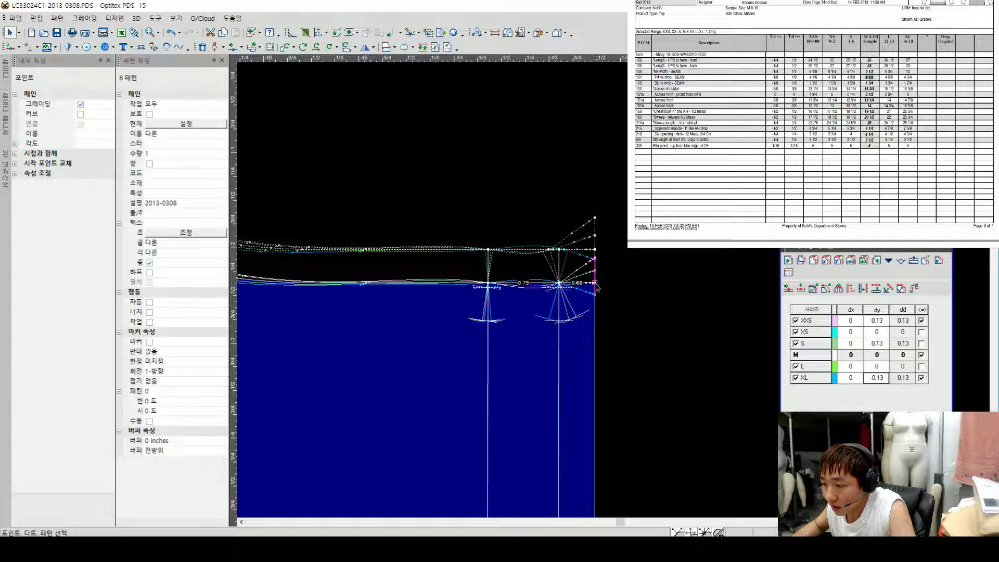
click(488, 283)
shift+click(559, 282)
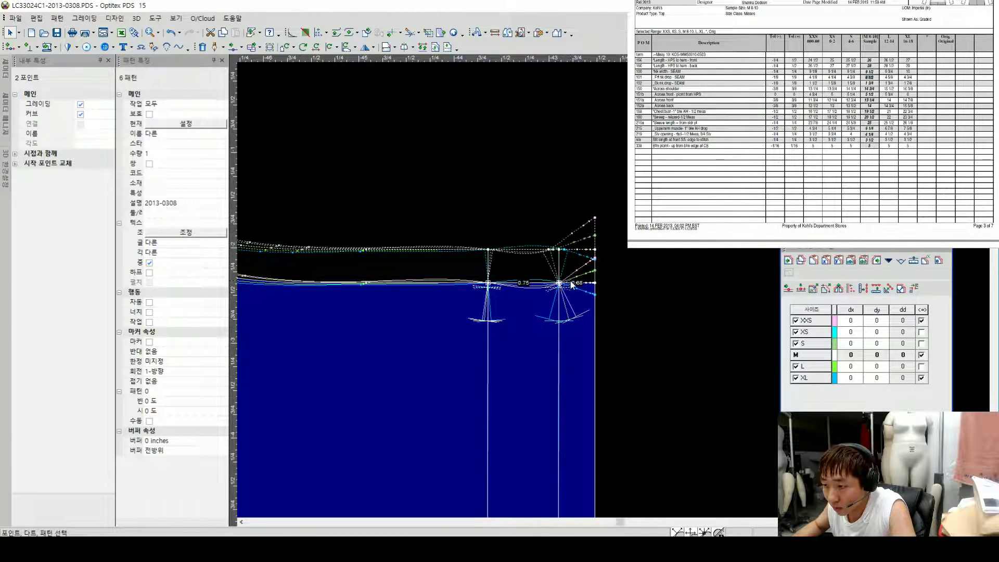
click(559, 249)
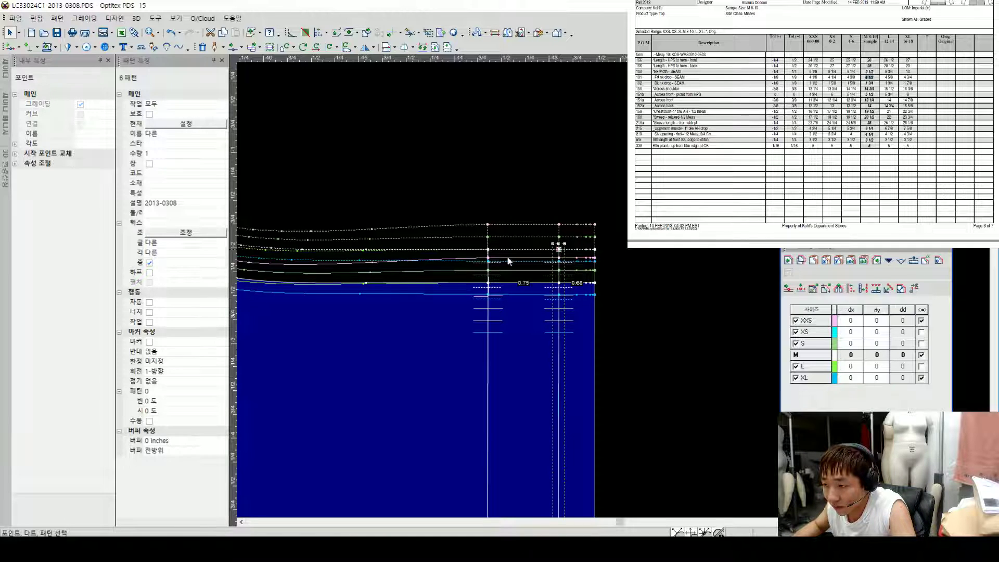
key(ctrl+v)
click(488, 250)
key(ctrl+v)
click(491, 206)
scroll(611, 289, down, 5)
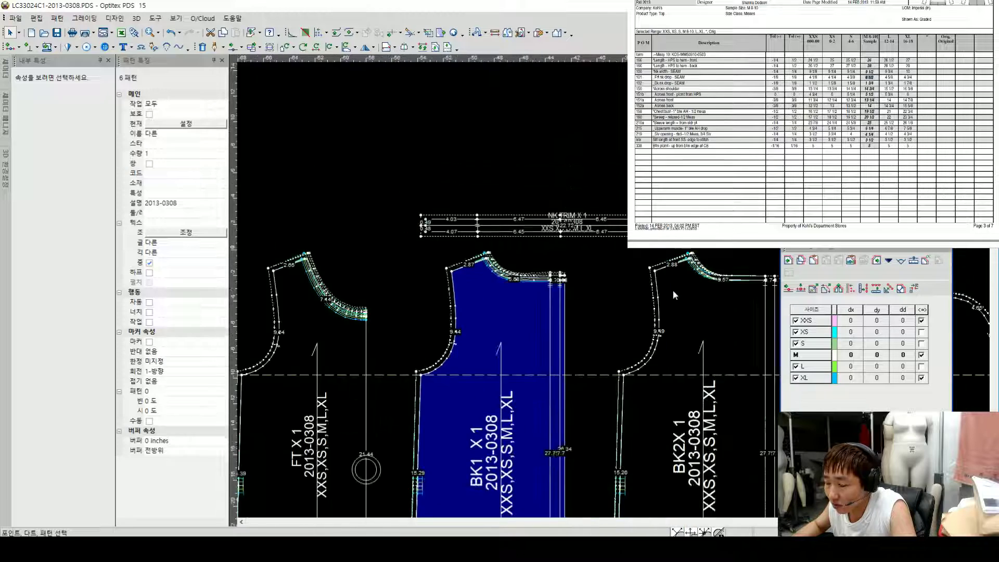
Step: Apply the copied centre-back neck grading to the BK2 piece's straight neckline points up to the centre back
scroll(726, 273, up, 3)
scroll(726, 272, down, 2)
scroll(647, 276, up, 2)
scroll(646, 274, down, 2)
scroll(614, 290, up, 4)
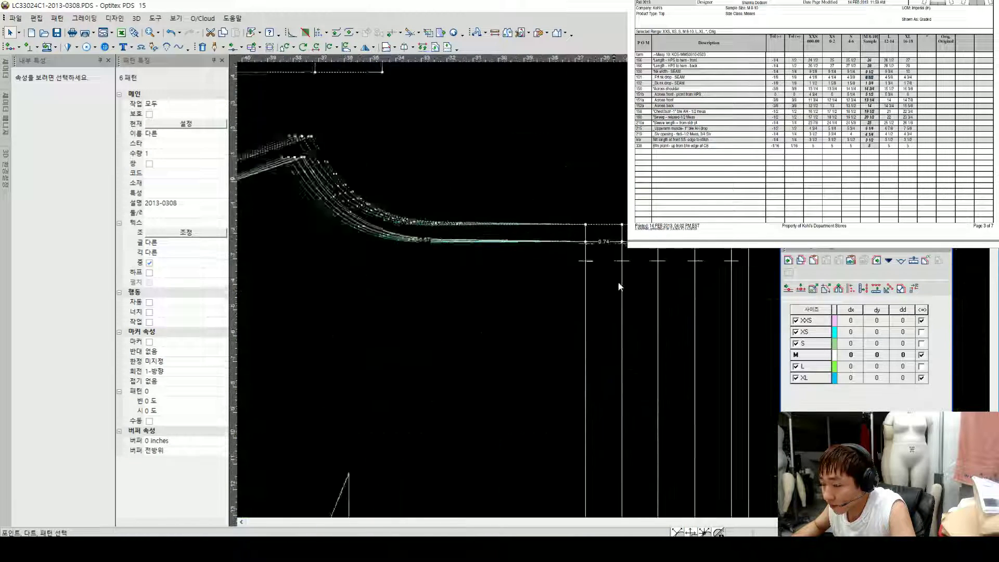
click(576, 243)
shift+click(767, 244)
key(ctrl+v)
key(Escape)
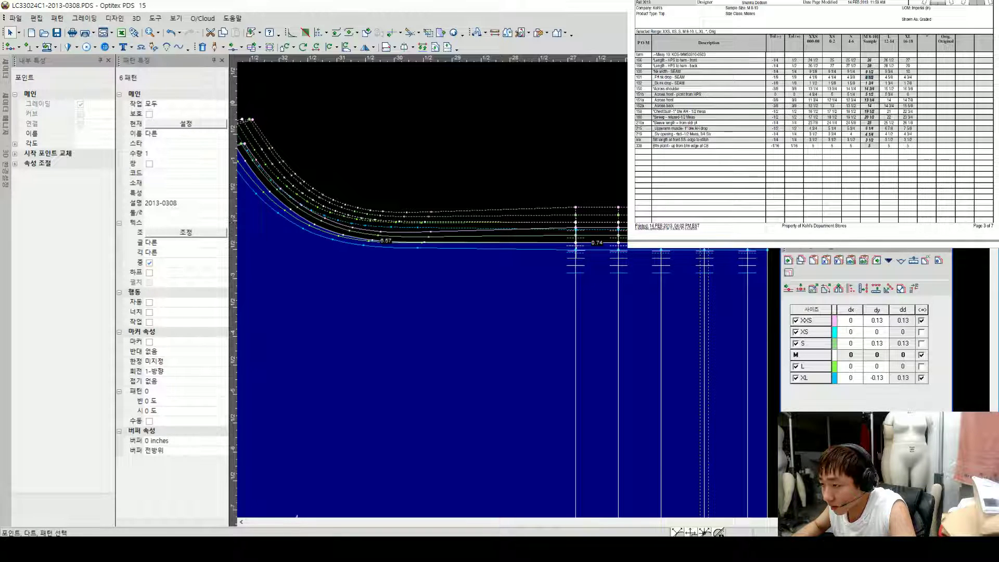
Step: Apply the copied neck grading to the upper ends of the BK2 piece's vertical internal lines
click(618, 222)
click(576, 222)
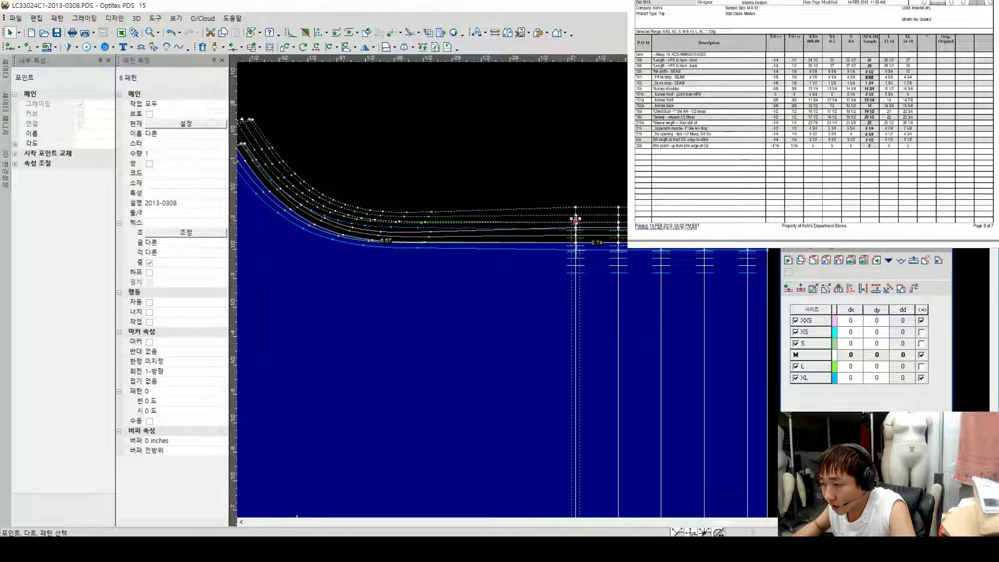
click(604, 176)
scroll(551, 326, down, 2)
scroll(550, 326, down, 2)
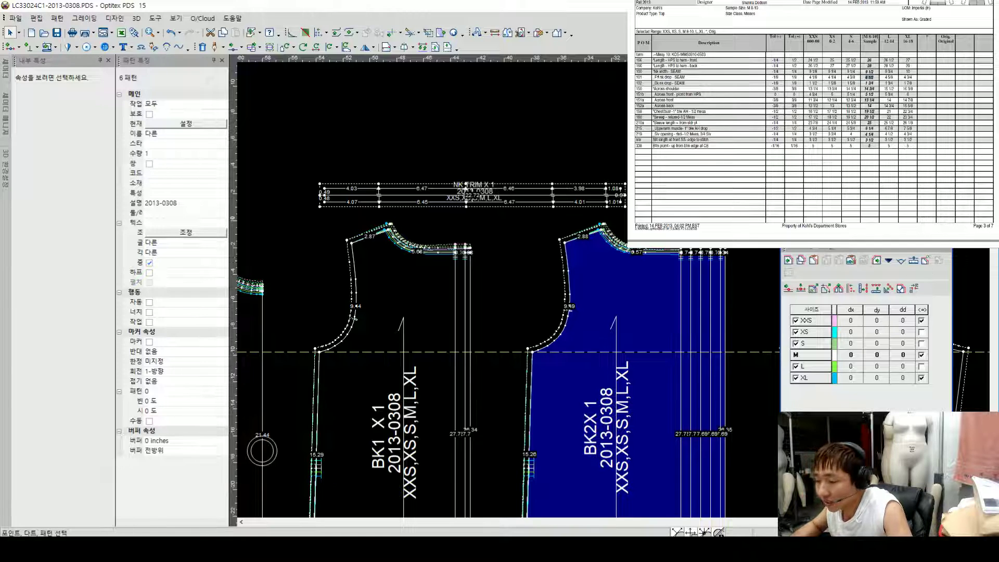
Step: Set dx on the BK2 piece's outer shoulder point to 0.25 for sizes S, XS and XXS
click(569, 243)
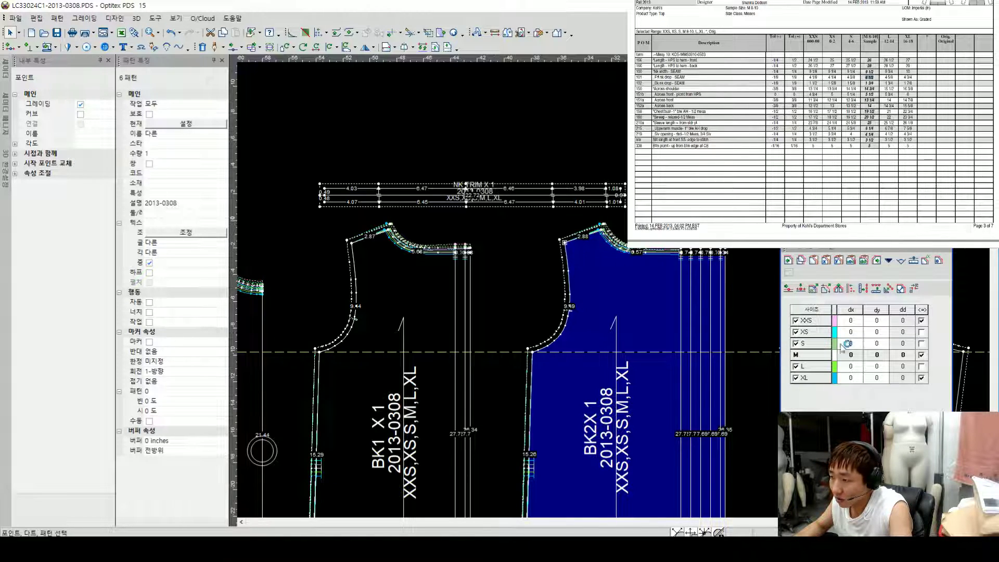
click(860, 342)
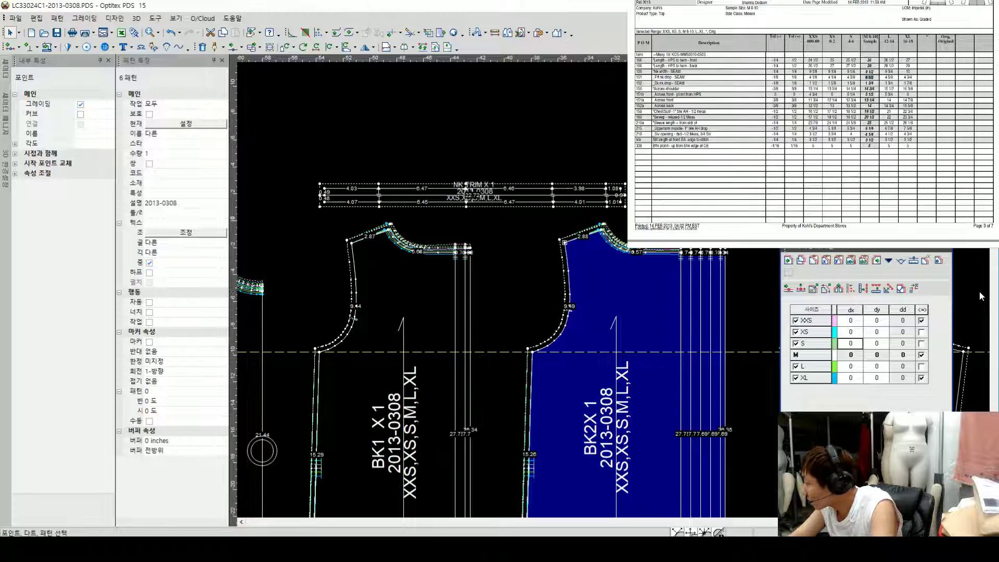
text(0.25)
key(Return)
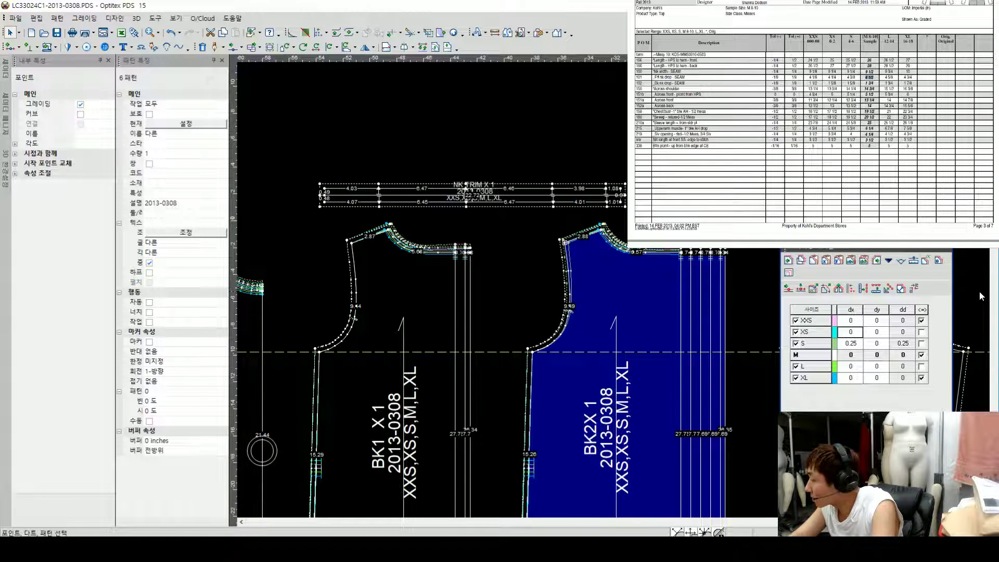
text(0.25)
key(Return)
text(.25)
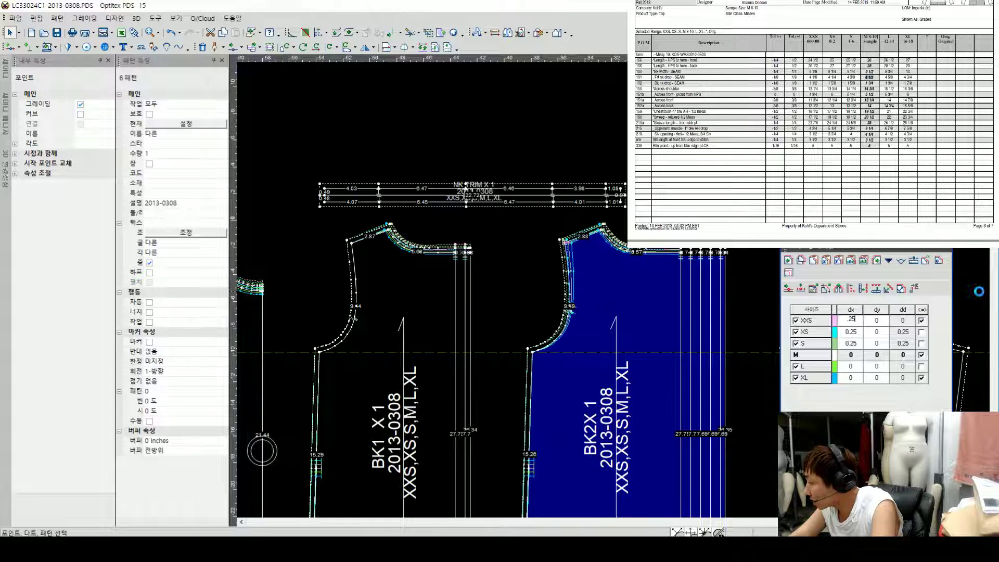
key(Return)
Step: Set dx on the BK2 piece's outer shoulder point to -0.38 for L and -0.4375 for XL
text(-0.38)
key(Return)
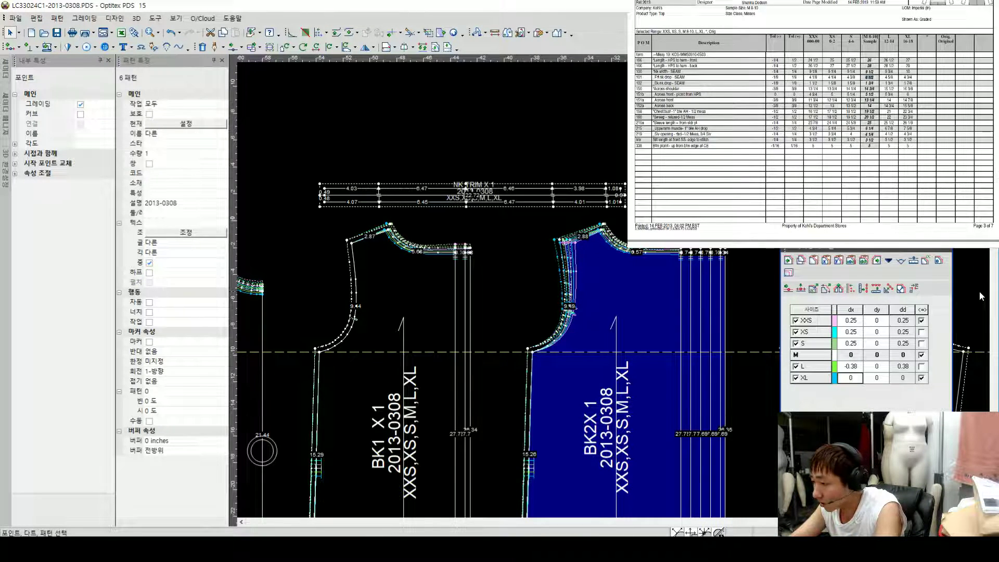
text(-.4375)
key(Return)
Step: Apply the BK2 outer shoulder point's grading to the outer shoulder points of BK1 and the front piece
scroll(478, 210, up, 2)
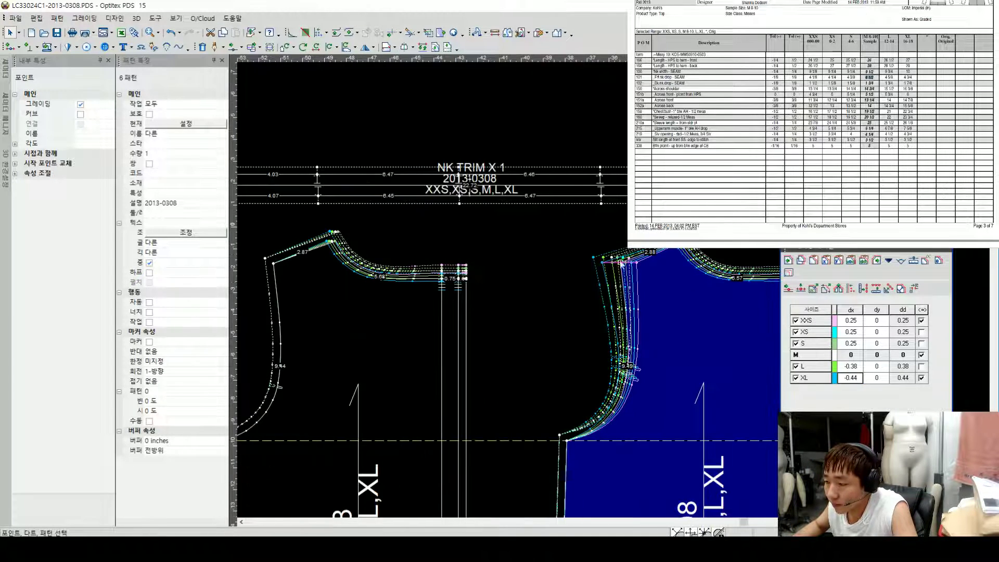
scroll(620, 268, down, 2)
click(545, 280)
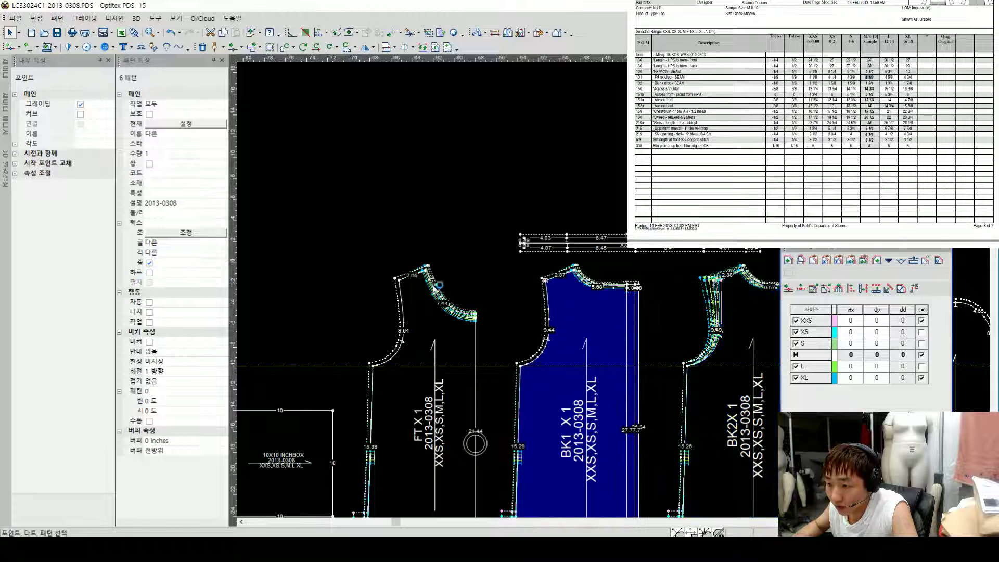
click(446, 288)
Step: Place a horizontal guideline at the high shoulder point and add a parallel guideline at a distance of -5.5 from it
scroll(613, 289, down, 2)
scroll(613, 289, up, 3)
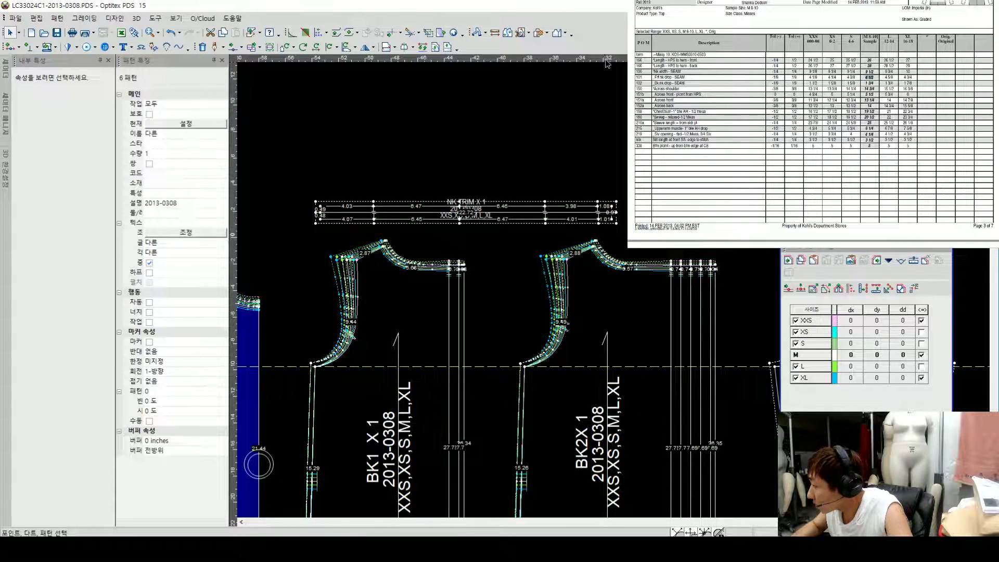
drag(560, 203, 595, 246)
scroll(585, 254, up, 2)
scroll(608, 278, down, 3)
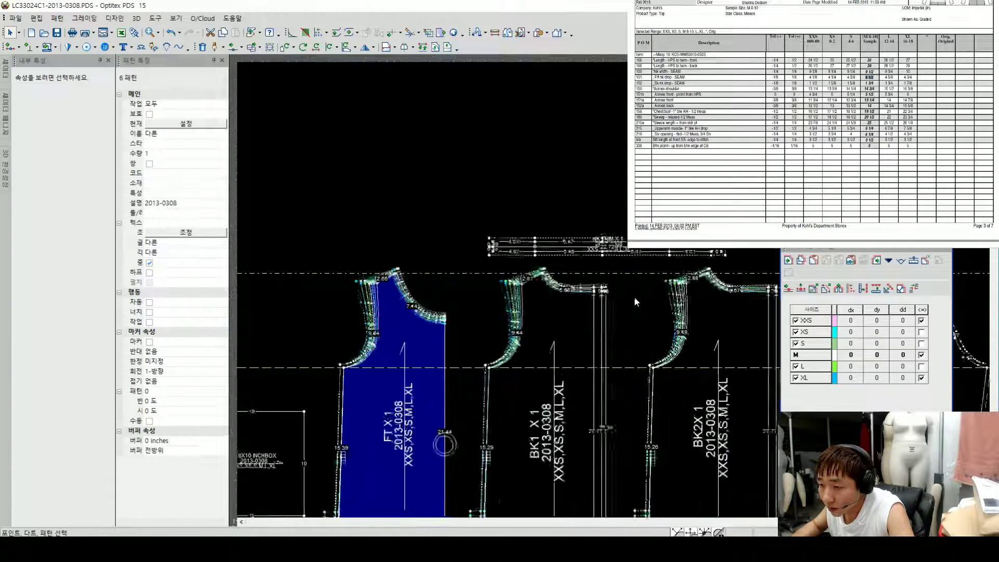
double_click(574, 267)
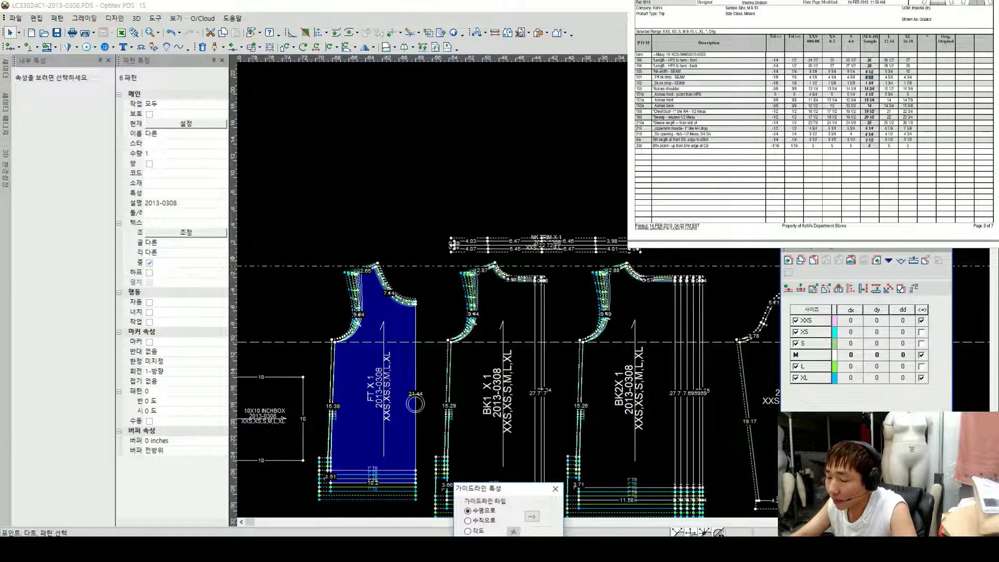
drag(508, 490, 586, 251)
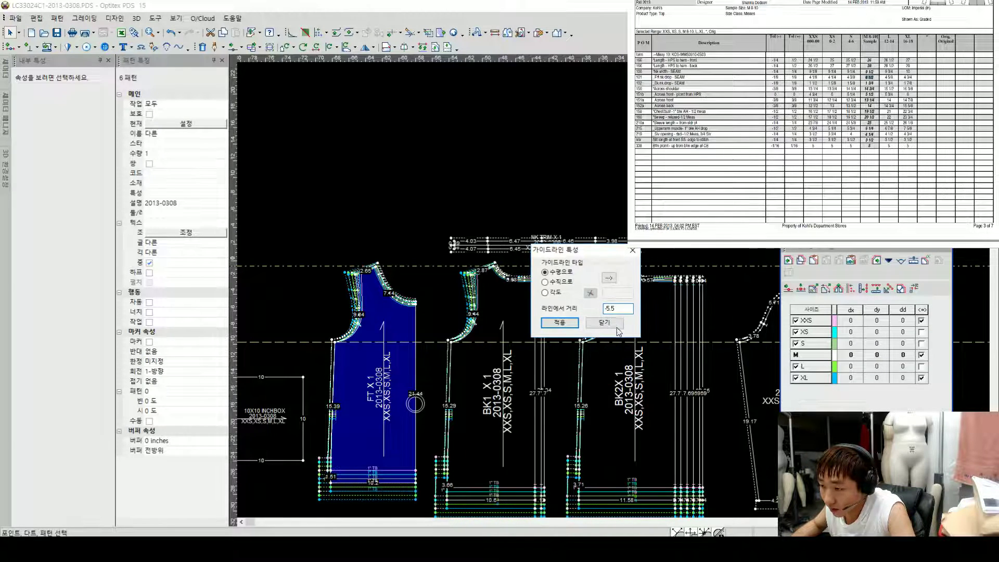
click(617, 327)
Step: Turn the BK2 armhole curve point at the new guideline into a grading point
scroll(633, 302, up, 3)
click(623, 285)
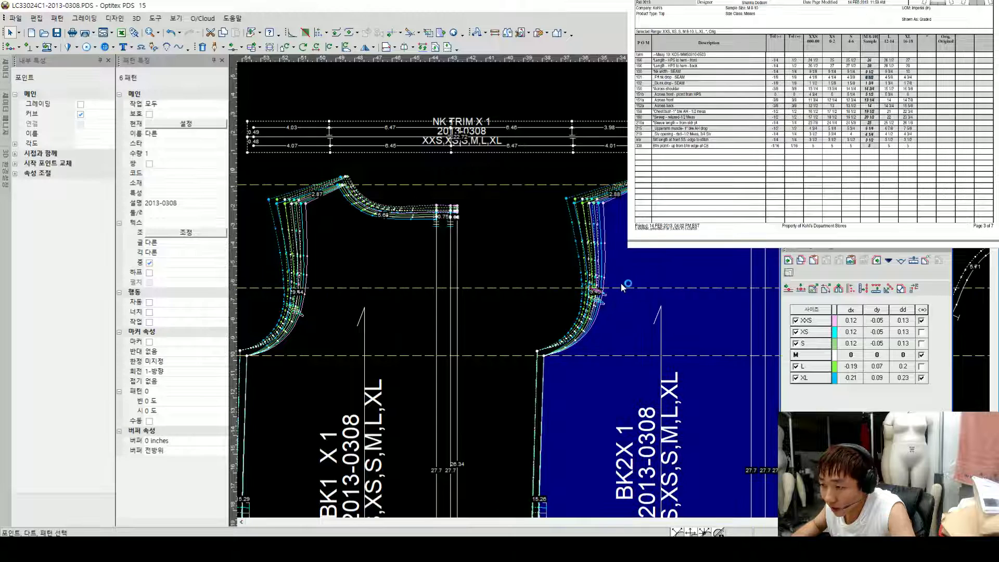
scroll(620, 289, up, 3)
scroll(606, 293, down, 1)
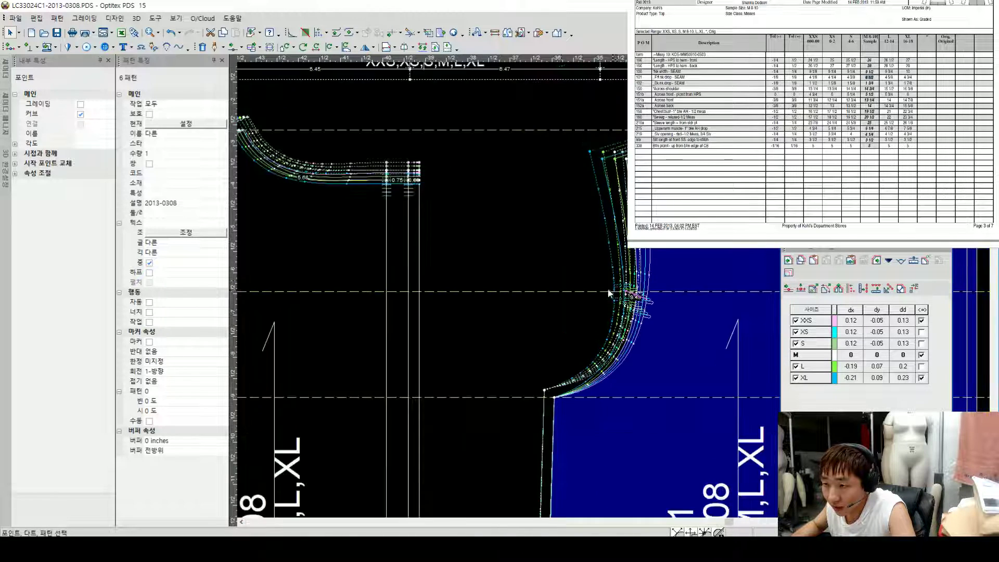
scroll(610, 294, down, 1)
scroll(604, 292, up, 3)
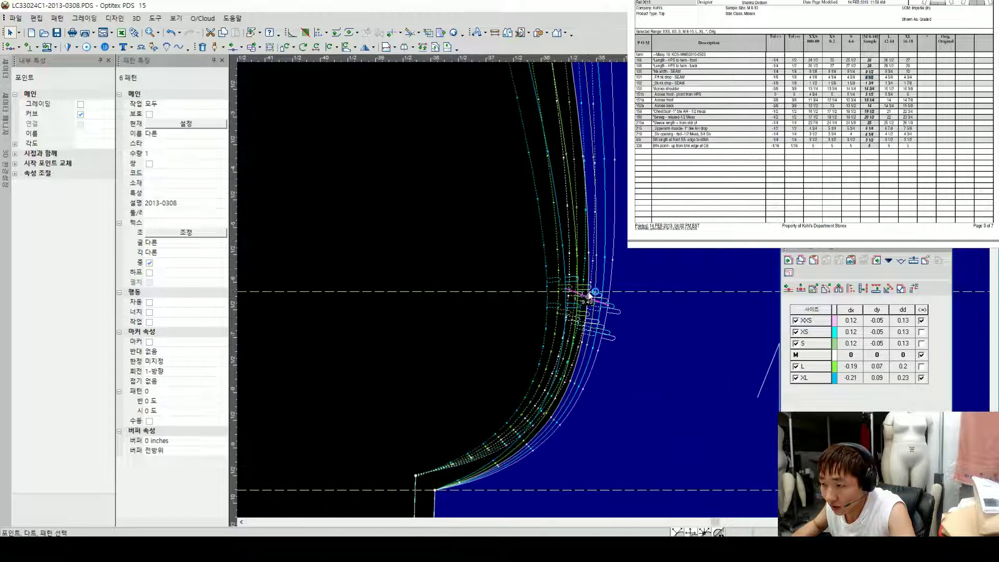
scroll(614, 293, up, 1)
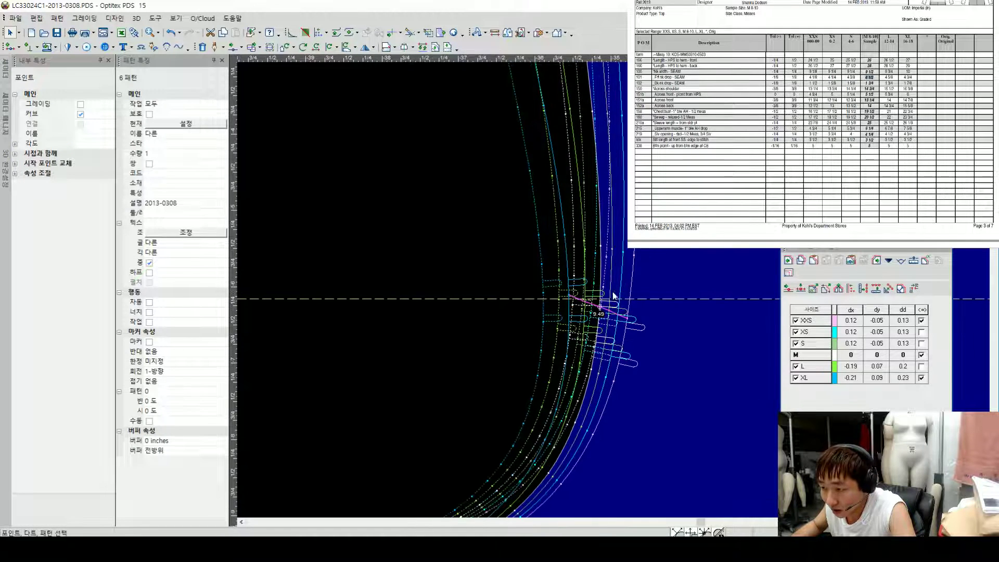
click(81, 105)
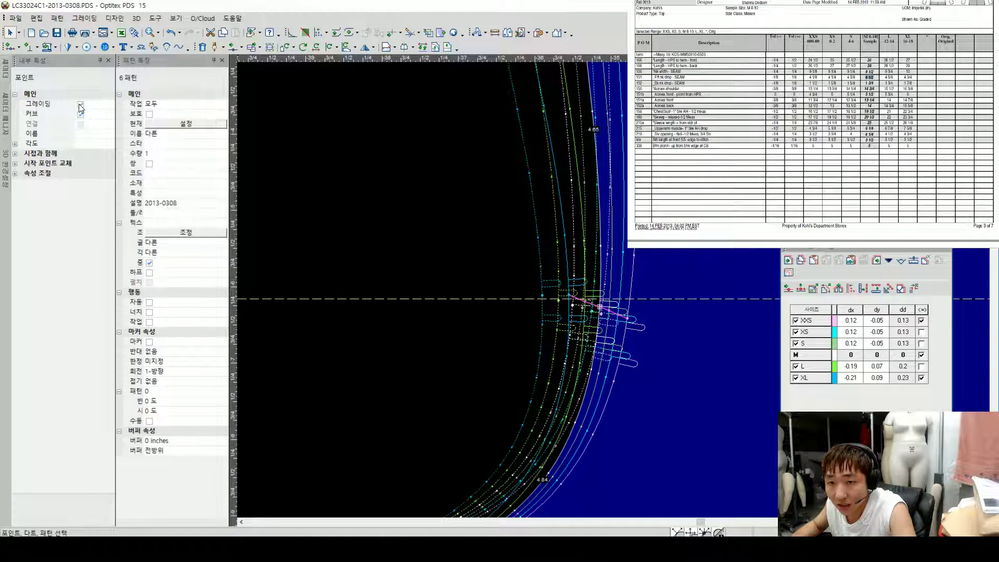
Step: Make the BK1 armhole point at the same guideline a grading point as well
scroll(613, 289, down, 2)
scroll(600, 285, up, 3)
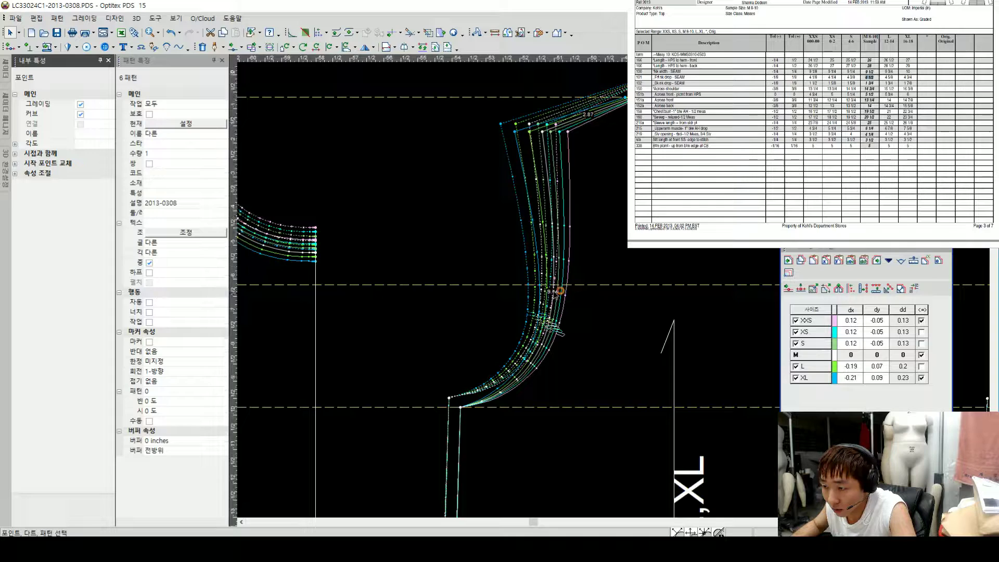
click(560, 291)
scroll(502, 304, down, 2)
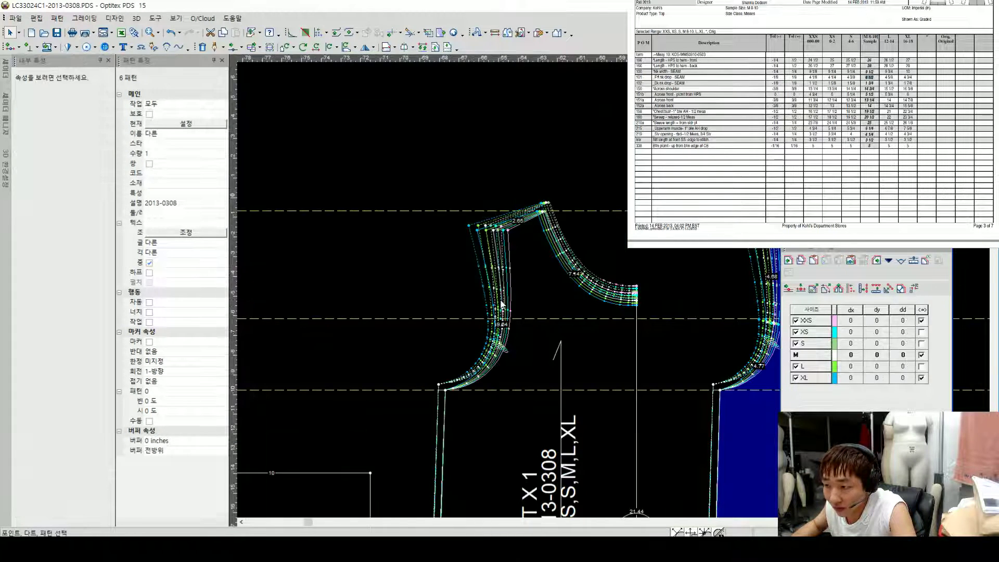
Step: Add a curve point with grading on the front piece's armhole where the new guideline crosses it
click(502, 319)
scroll(520, 318, up, 3)
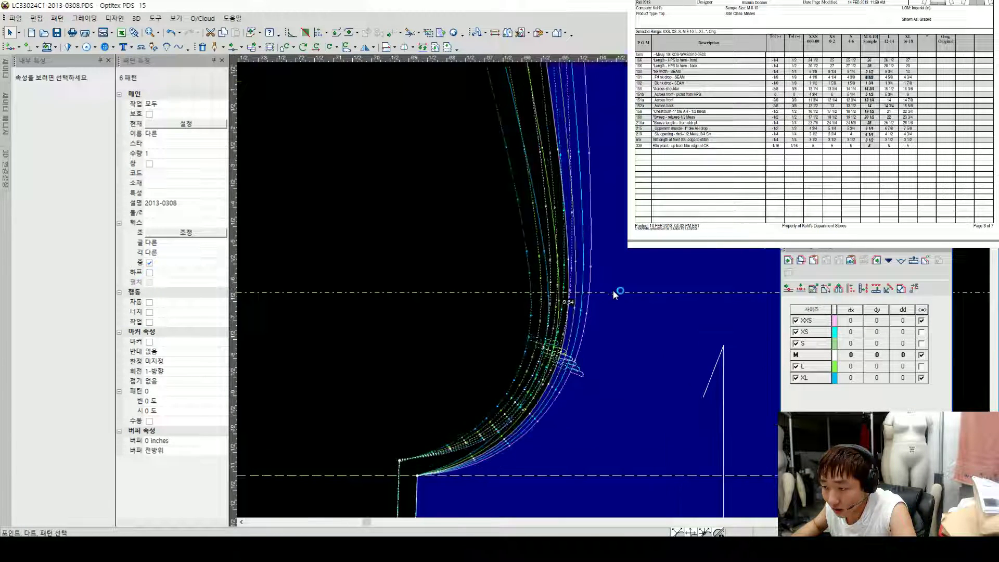
click(569, 288)
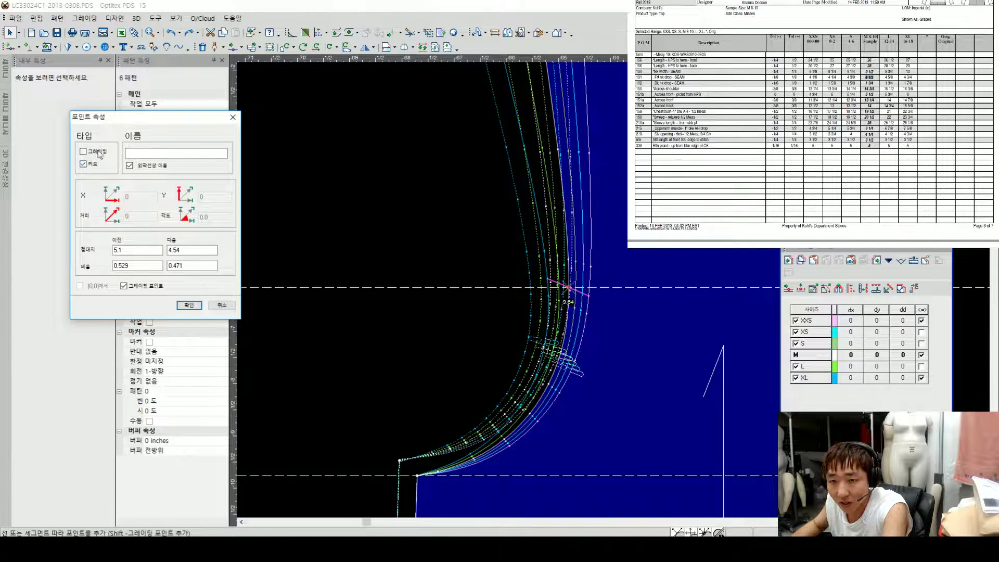
key(Return)
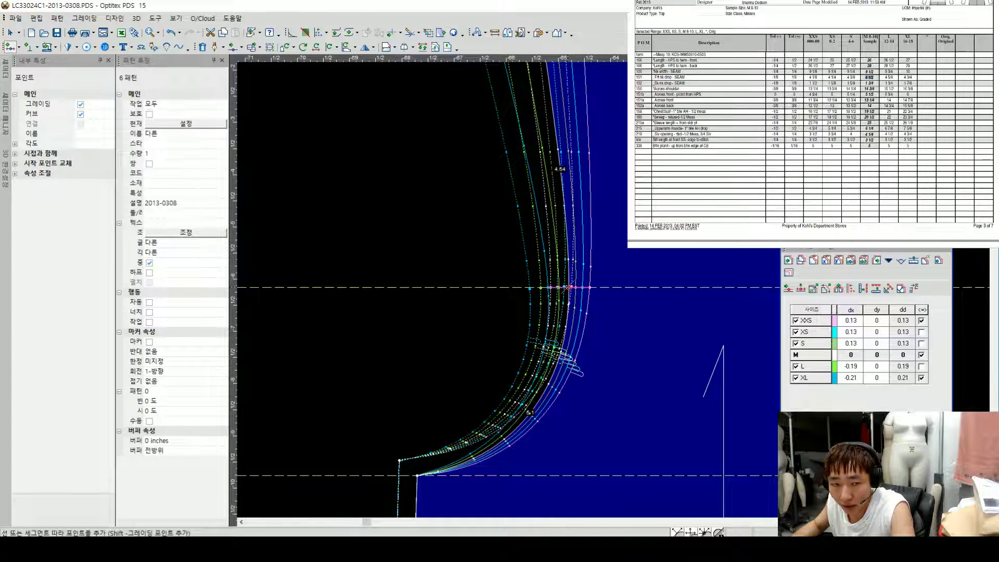
Step: Set dy on the BK2 piece's mid-armhole grading point to 0.25 for sizes S, XS and XXS
scroll(581, 285, down, 5)
right_click(595, 259)
click(614, 289)
scroll(614, 289, up, 4)
scroll(625, 290, down, 3)
scroll(614, 290, up, 3)
click(614, 286)
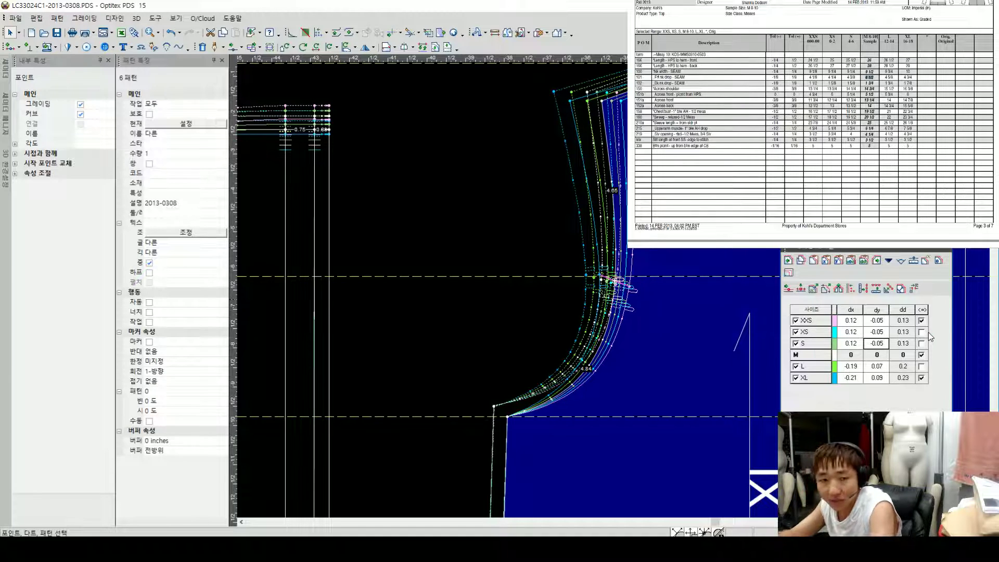
text(.25)
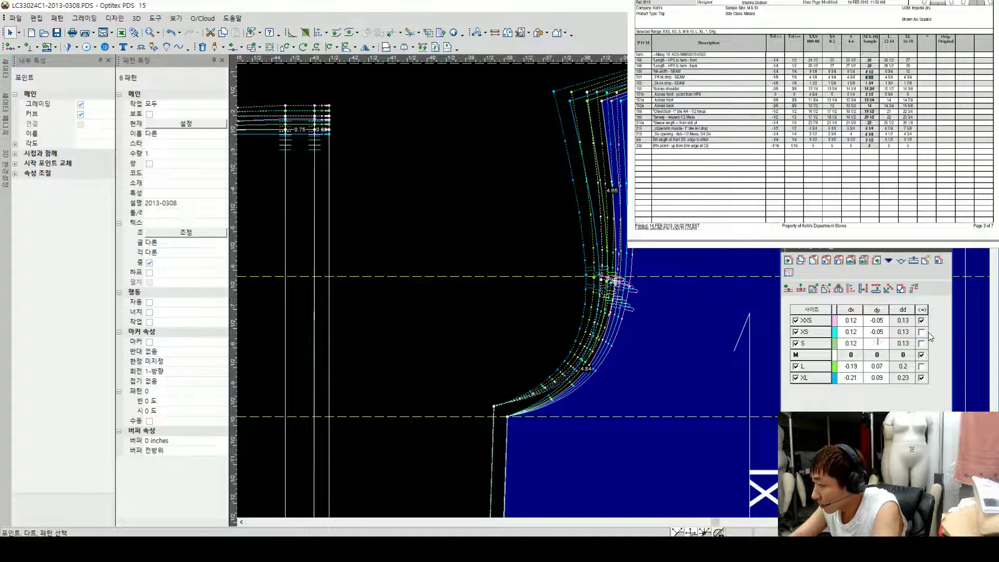
key(Up)
text(.25)
key(Up)
text(.25)
Step: Set dy on the BK2 piece's mid-armhole grading point to -0.25 for sizes L and XL
key(Down)
key(Down)
key(Down)
key(Down)
text(-.25)
key(Down)
text(--0.25)
key(Return)
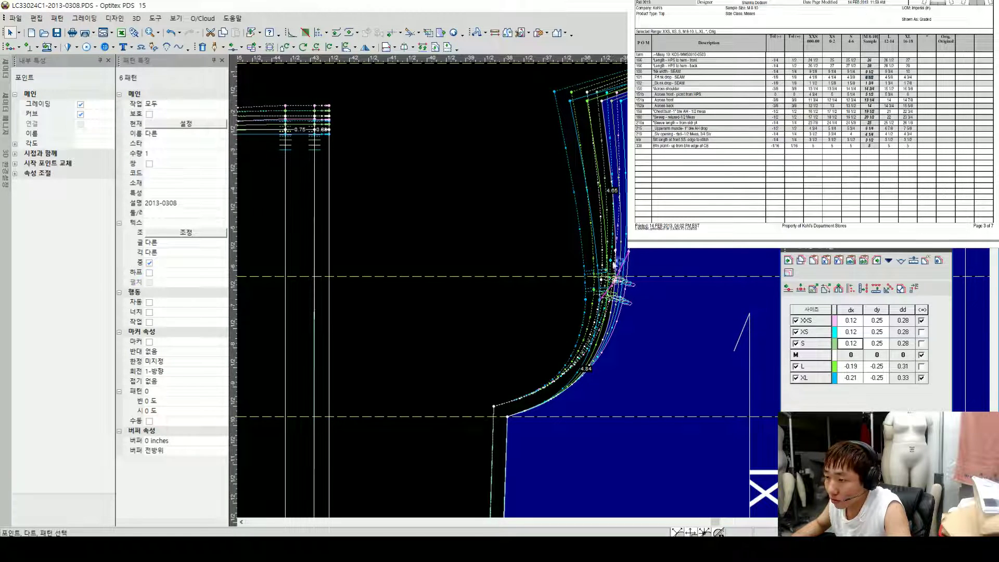
Step: Copy the BK2 outer shoulder point's dx grading to its mid-armhole grading point, keeping that point's dy
click(602, 100)
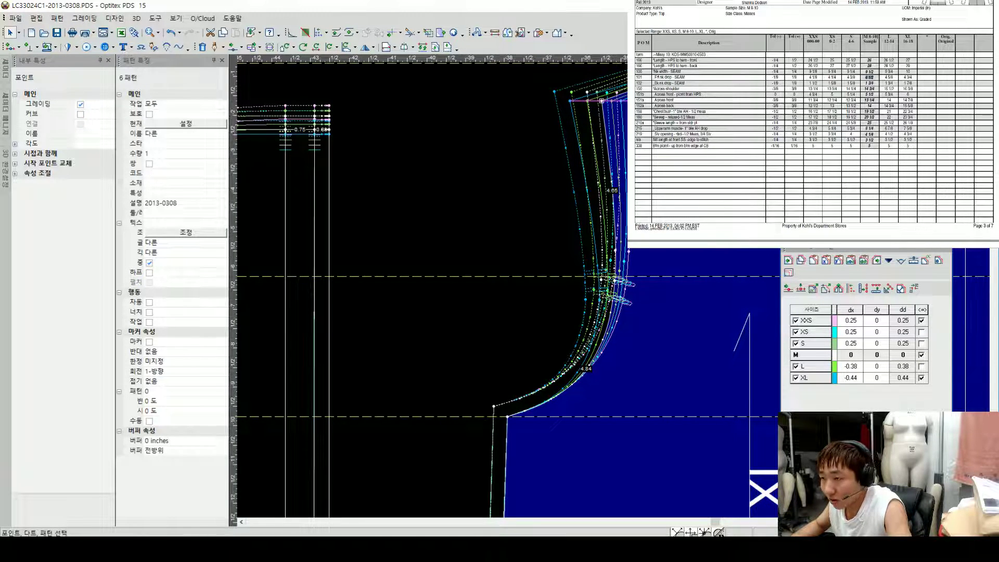
click(614, 280)
key(x)
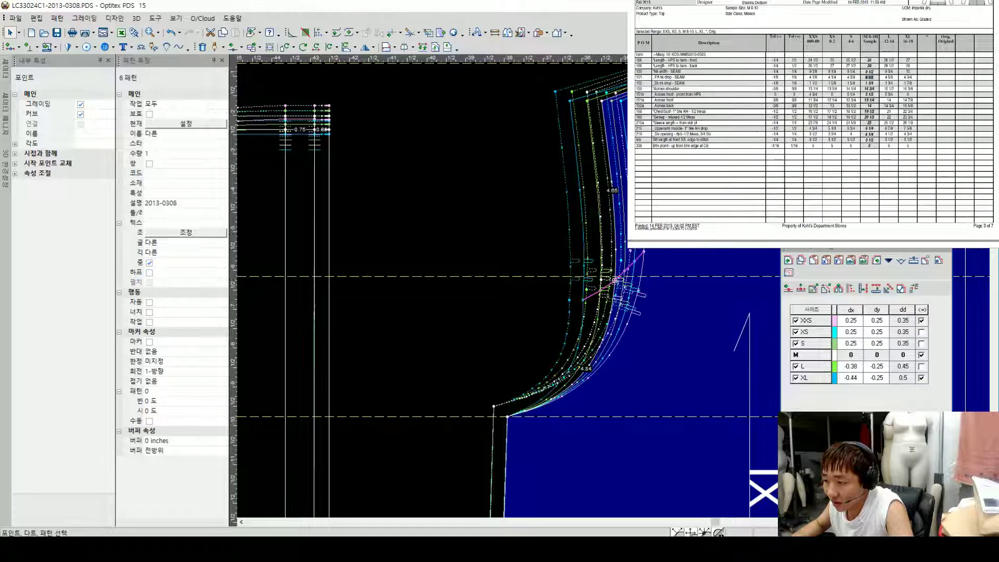
Step: Apply the BK2 mid-armhole point's dx and dy grading to the matching armhole points of BK1 and the front piece
scroll(602, 292, down, 1)
scroll(604, 297, down, 2)
scroll(609, 295, up, 3)
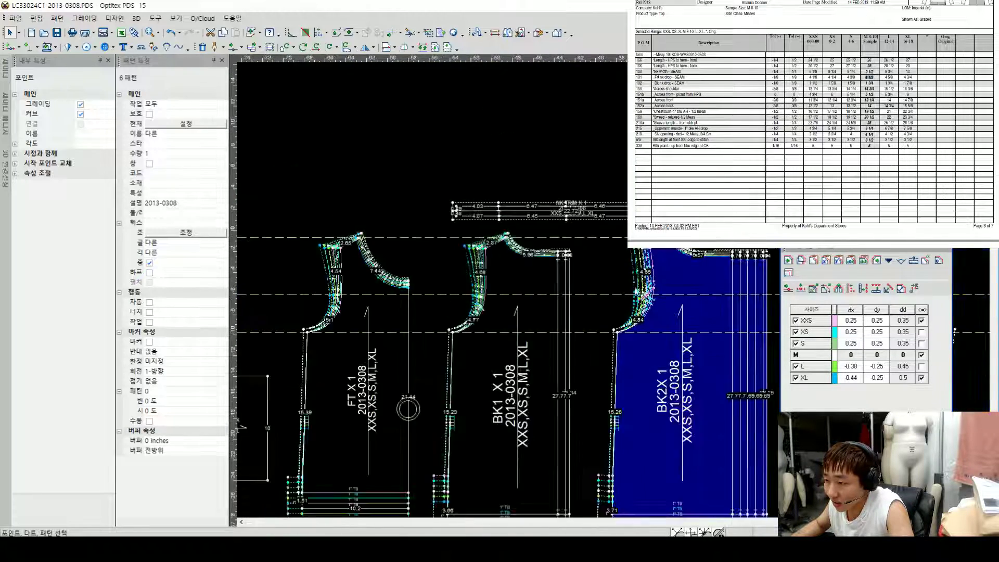
scroll(608, 291, down, 2)
scroll(453, 290, up, 1)
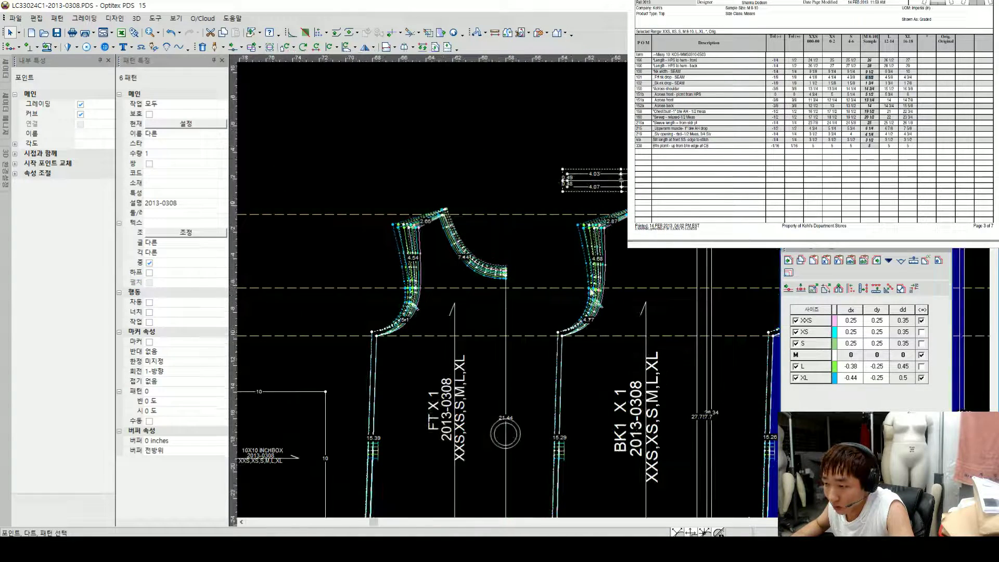
click(599, 291)
click(422, 294)
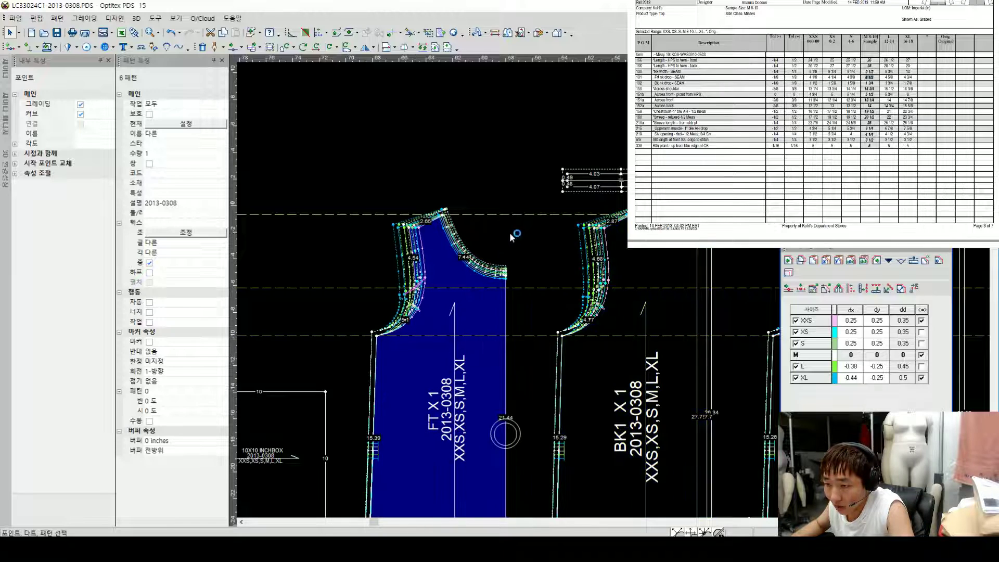
Step: Set dx on the BK2 piece's underarm point to 0.5 for sizes S, XS and XXS
scroll(623, 299, down, 2)
scroll(626, 297, up, 1)
click(645, 268)
scroll(635, 278, up, 2)
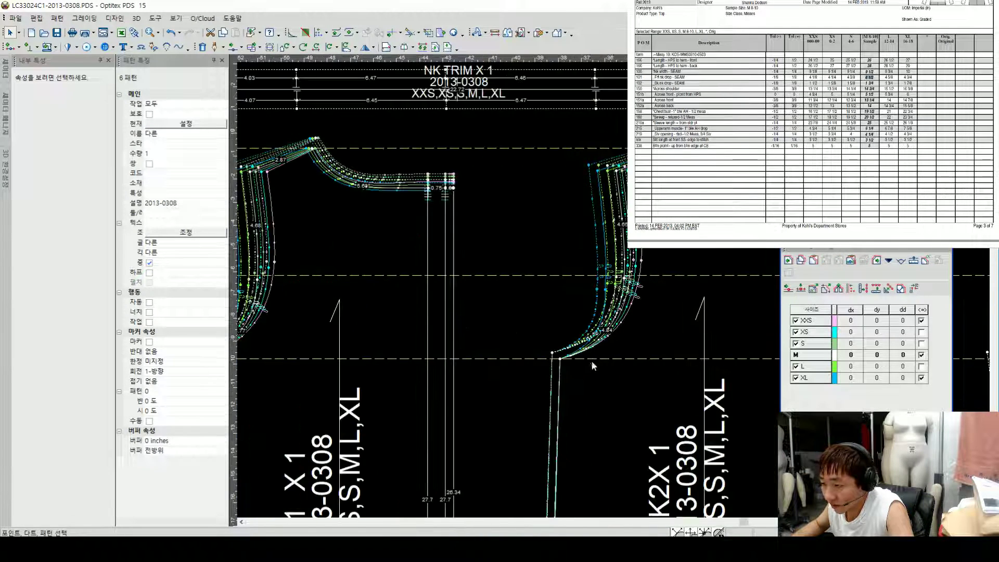
click(559, 359)
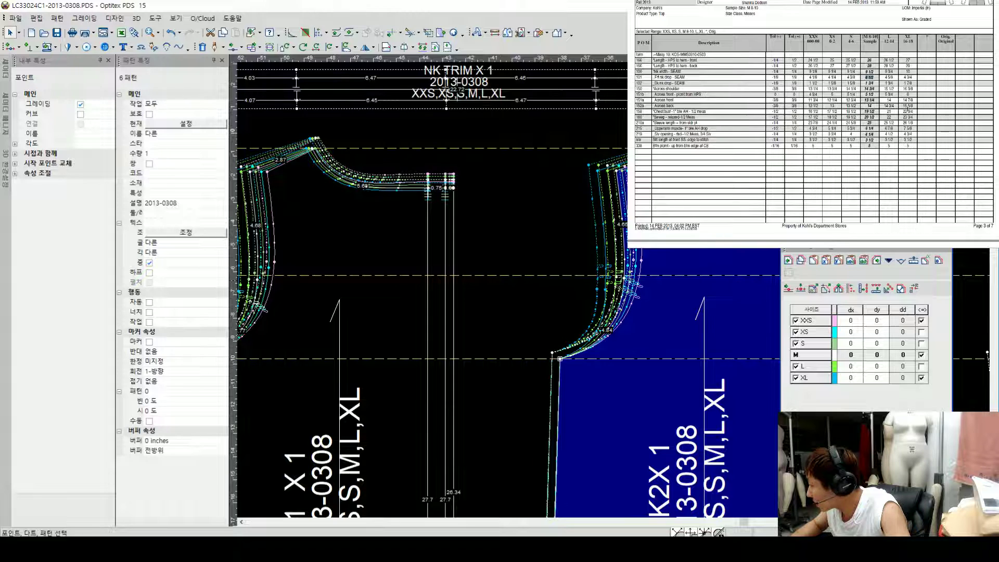
click(853, 344)
text(.5)
key(Return)
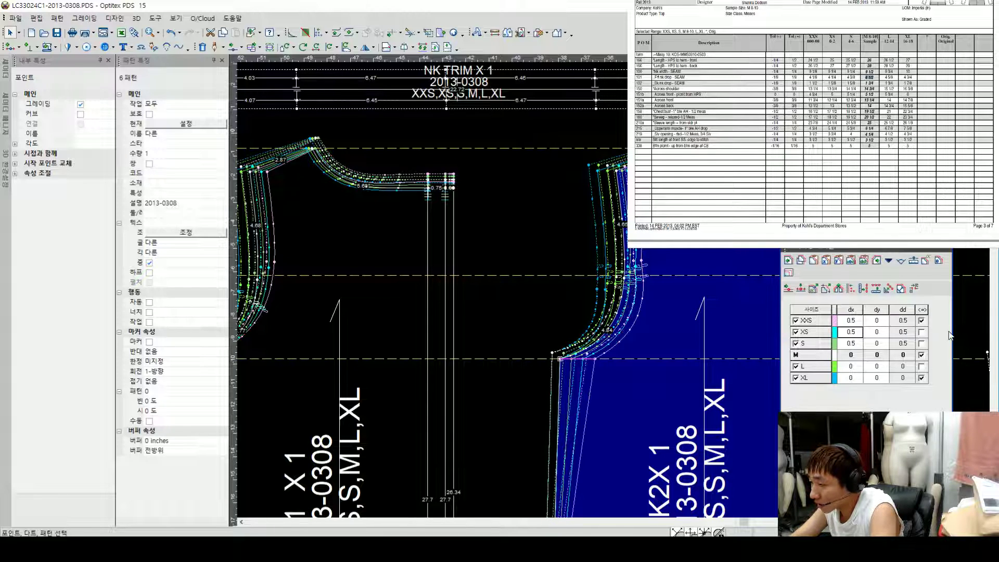
Step: Set dx on the BK2 piece's underarm point to -0.75 for L and -0.875 for XL
text(-.75)
key(Return)
text(-.8)
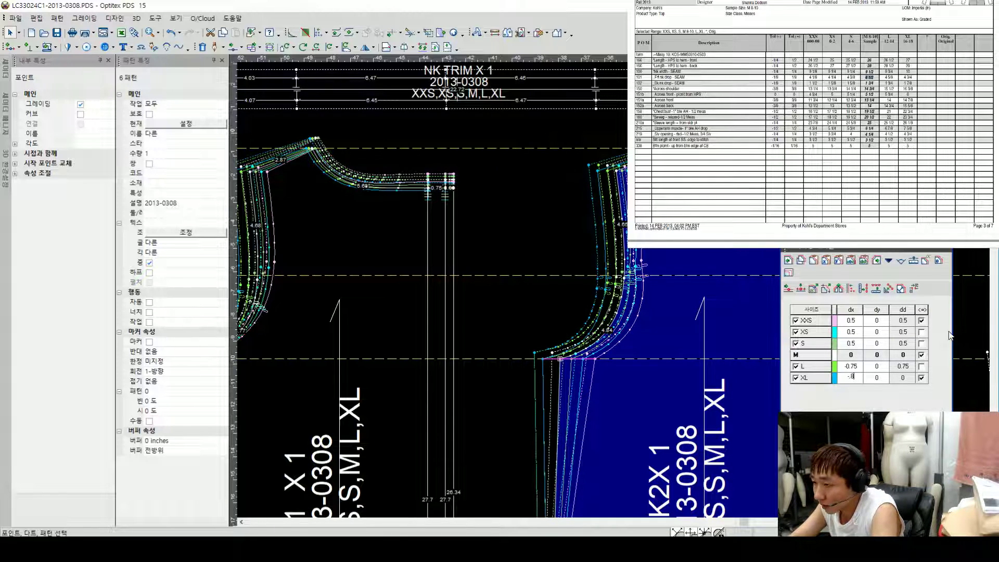
text(75)
key(Return)
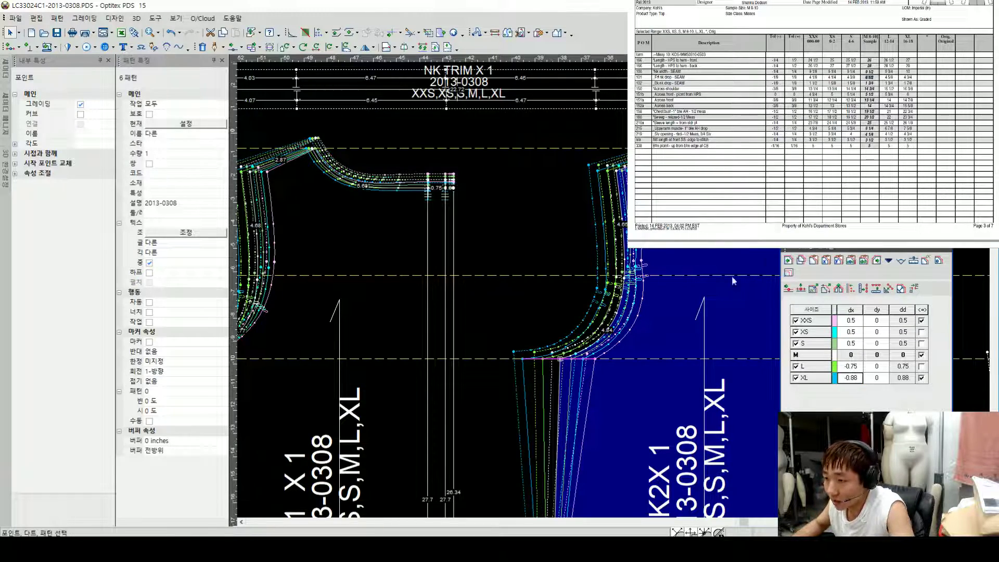
Step: Apply the BK2 underarm point's grading to the underarm points of BK1 and the front piece
scroll(562, 356, down, 2)
scroll(602, 291, down, 2)
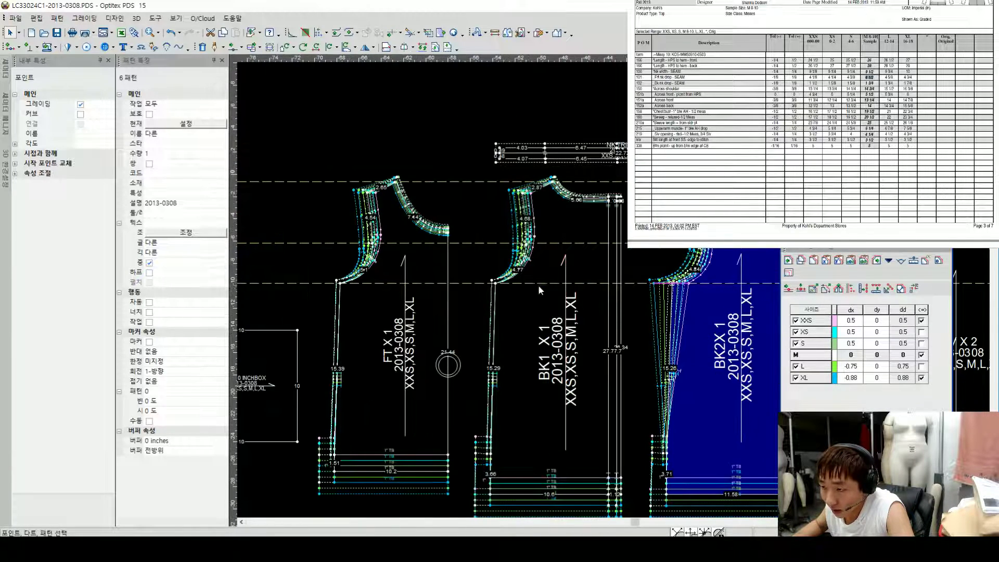
click(495, 284)
key(ctrl+v)
click(341, 283)
key(ctrl+v)
scroll(621, 295, down, 1)
scroll(620, 296, up, 2)
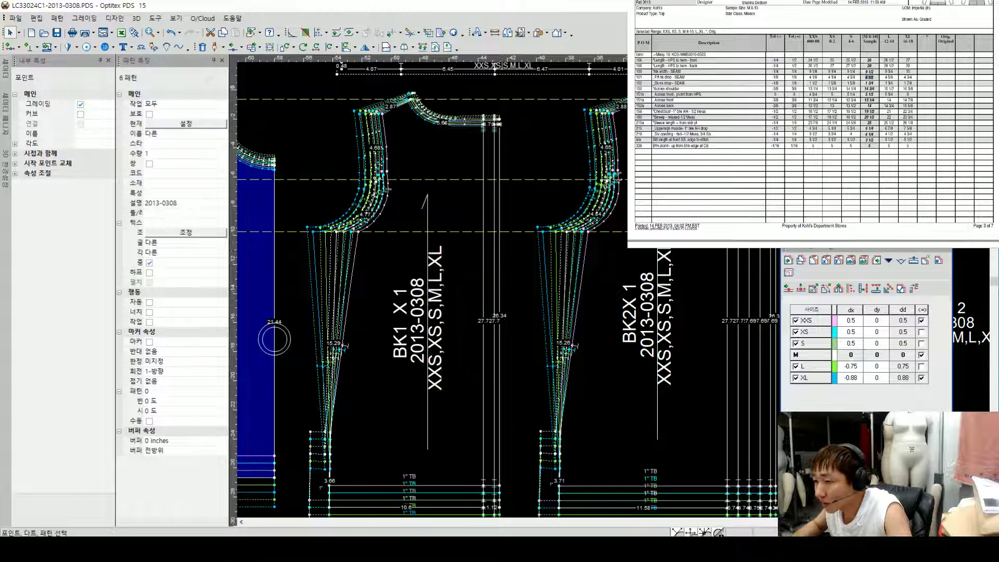
Step: Apply the underarm dx grading to the side points near the hem on BK2, BK1 and the front piece, keeping their dy
scroll(617, 307, down, 2)
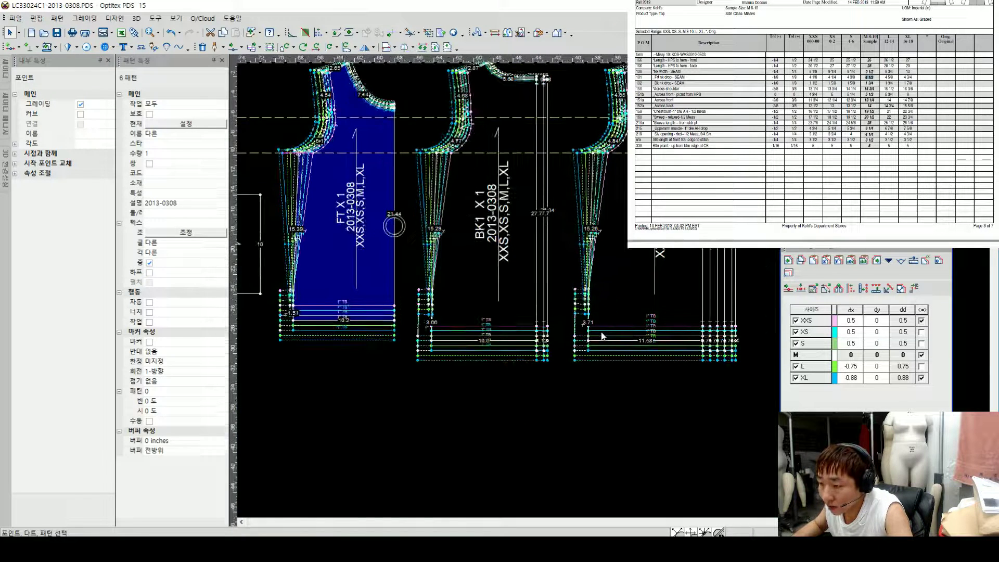
click(588, 341)
shift+click(589, 304)
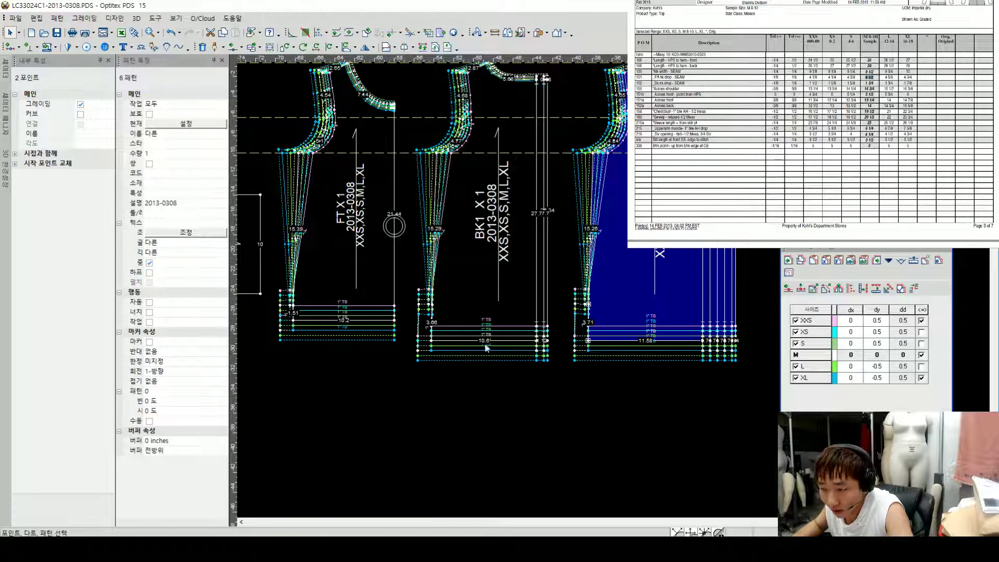
click(437, 341)
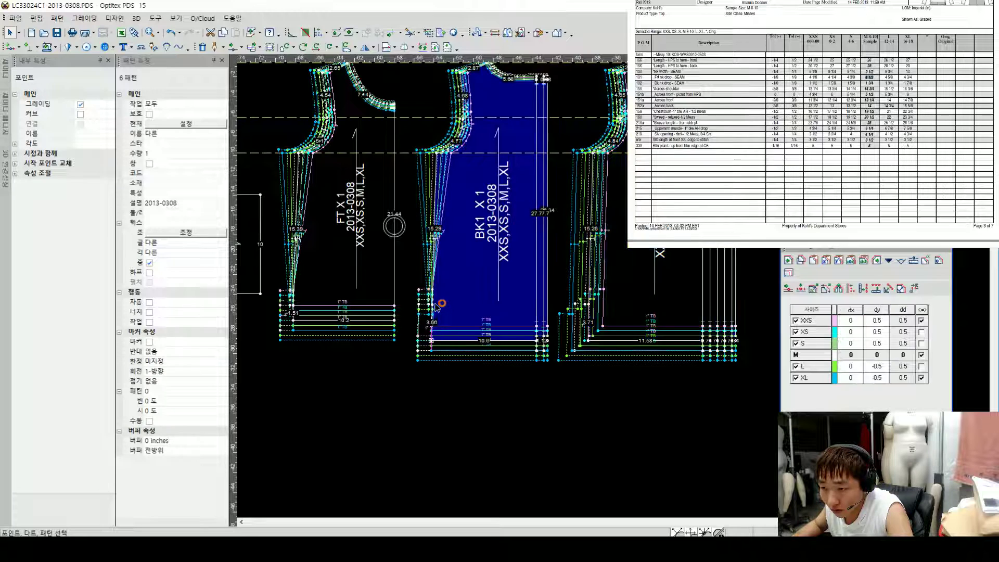
click(295, 325)
scroll(626, 297, down, 2)
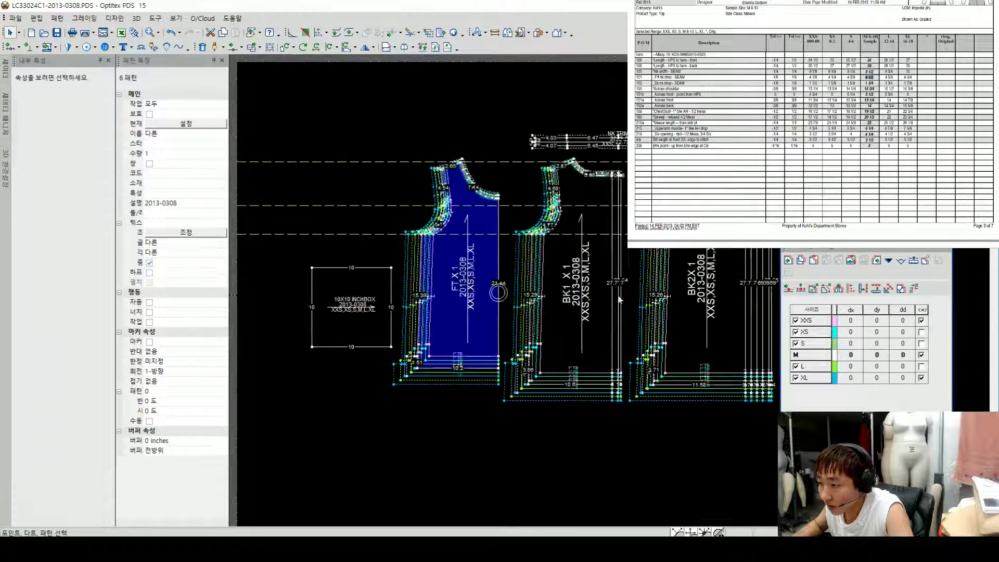
Step: Set dy on the sleeve's hem centre point to 0.38 for sizes S, XS and XXS
scroll(626, 294, up, 1)
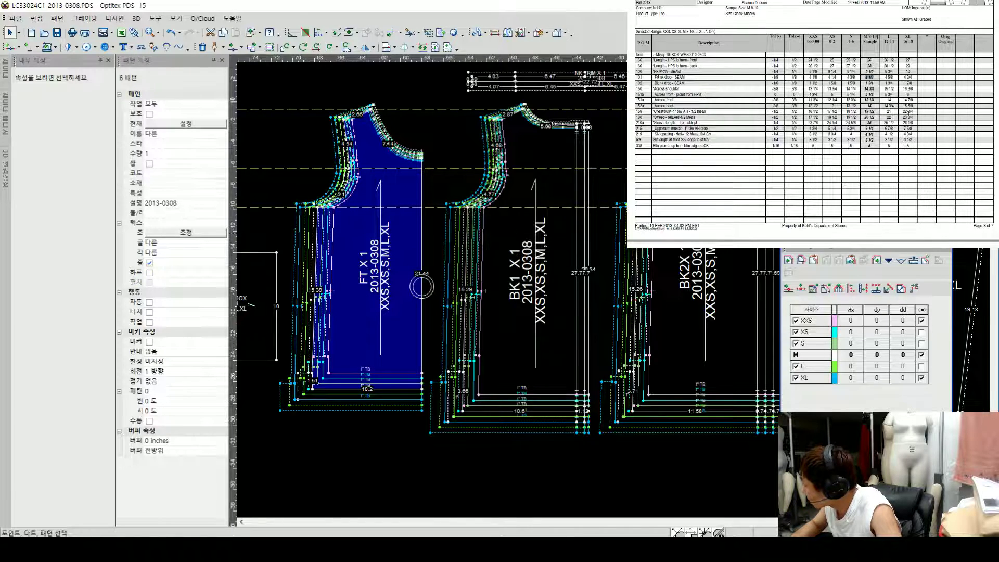
scroll(615, 289, down, 2)
scroll(614, 290, up, 1)
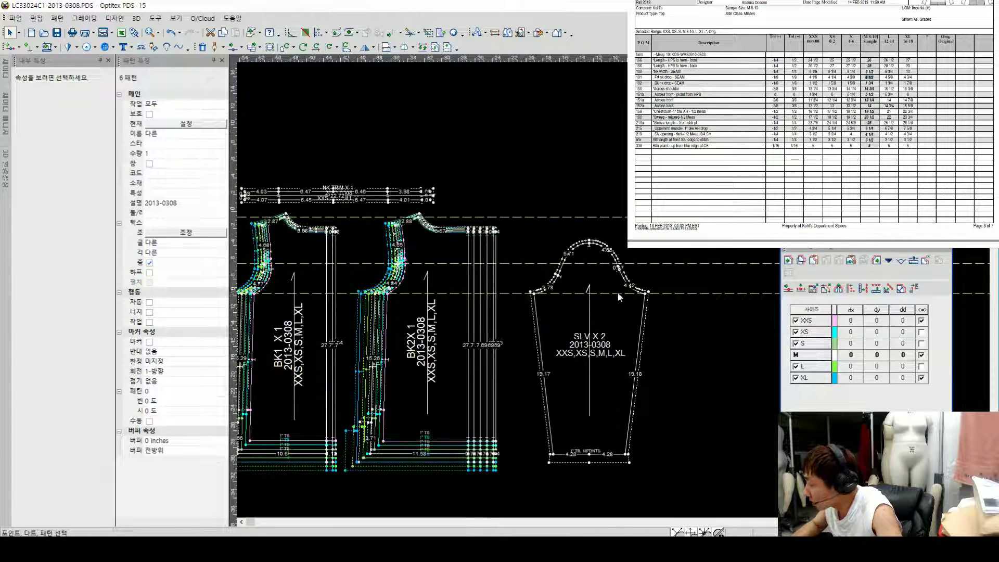
scroll(619, 292, down, 1)
scroll(622, 293, up, 2)
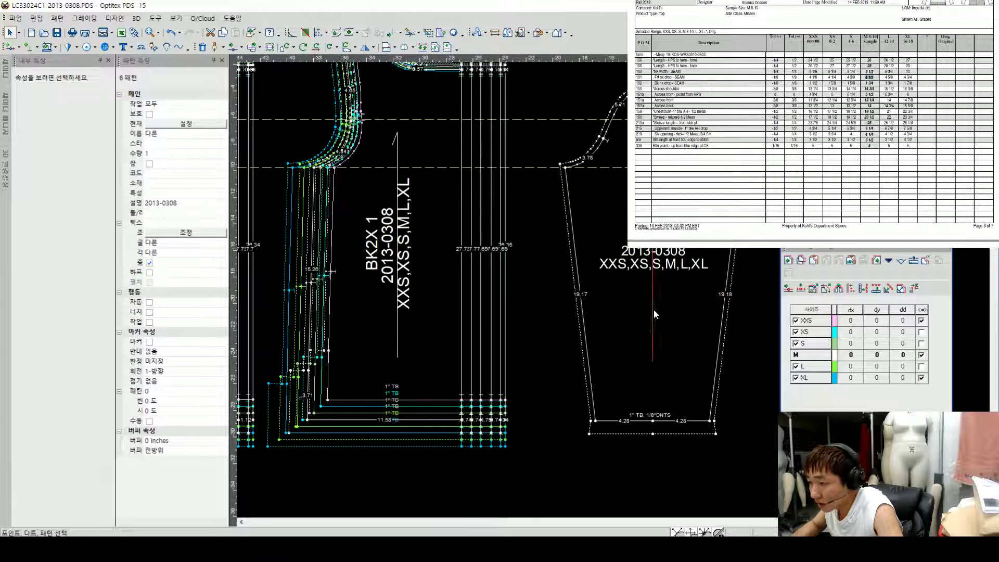
click(649, 308)
click(880, 344)
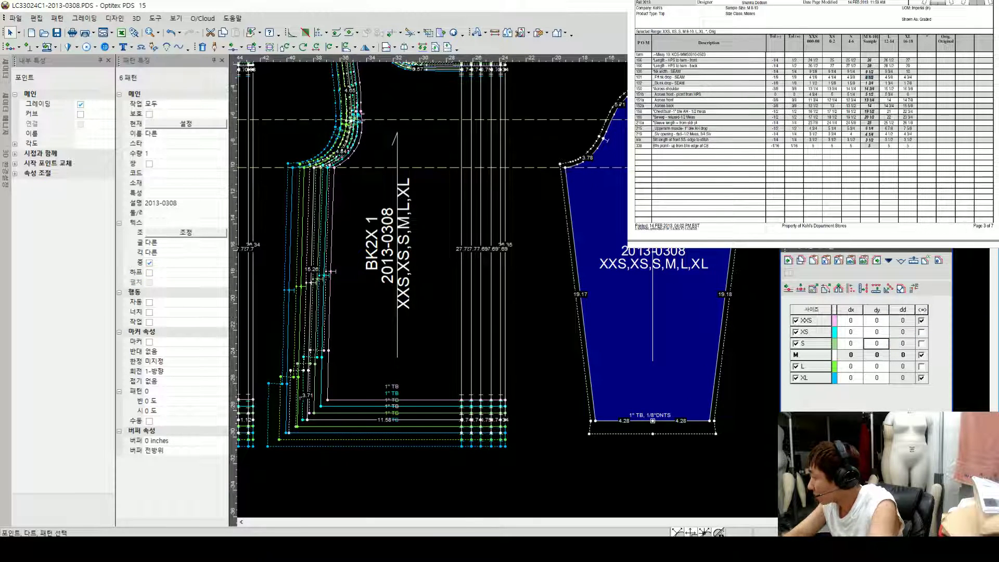
text(0.38)
key(Return)
text(.38)
key(Up)
text(.38)
Step: Set dy on the sleeve's hem centre point to -0.5 for L and -0.63 for XL
key(Down)
key(Down)
key(Down)
key(Down)
text(-0.5)
key(Down)
text(-.63)
key(Return)
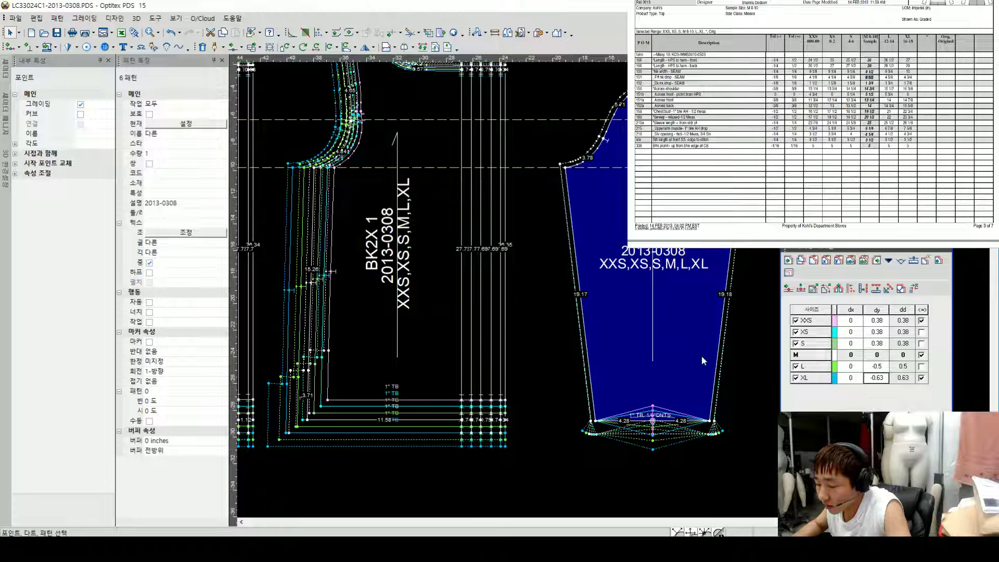
Step: Apply the sleeve hem centre point's grading to both hem corner points of the sleeve
click(653, 421)
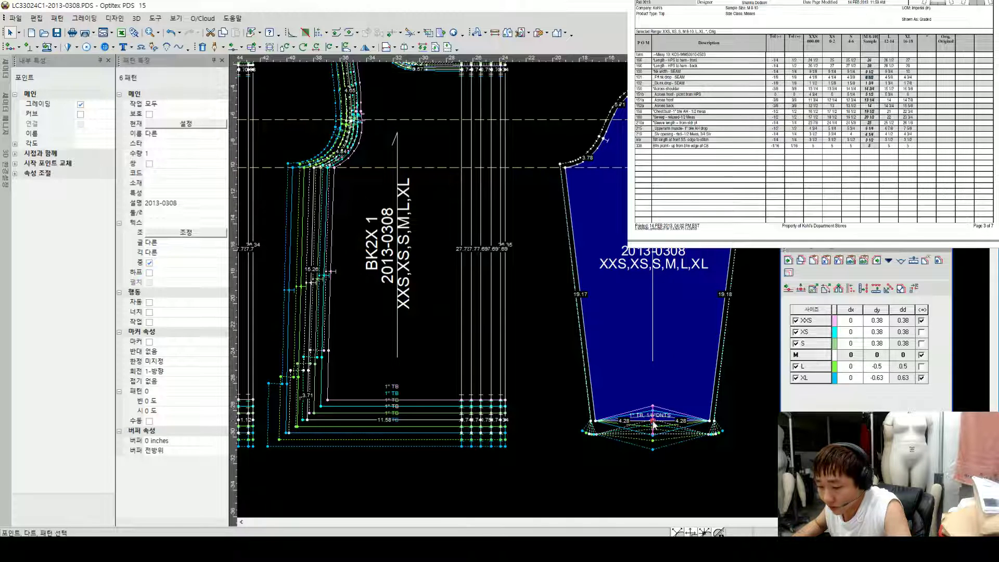
click(709, 421)
key(ctrl+v)
click(597, 423)
click(596, 421)
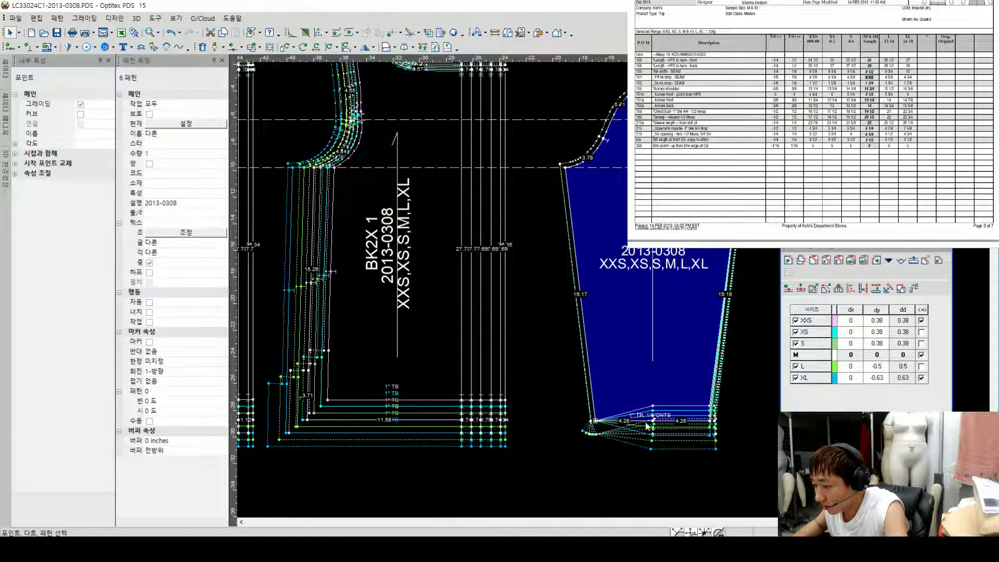
key(ctrl+v)
Step: Apply the same length grading to the sleeve's hem stitching note
scroll(644, 422, up, 3)
click(609, 276)
key(ctrl+v)
key(Escape)
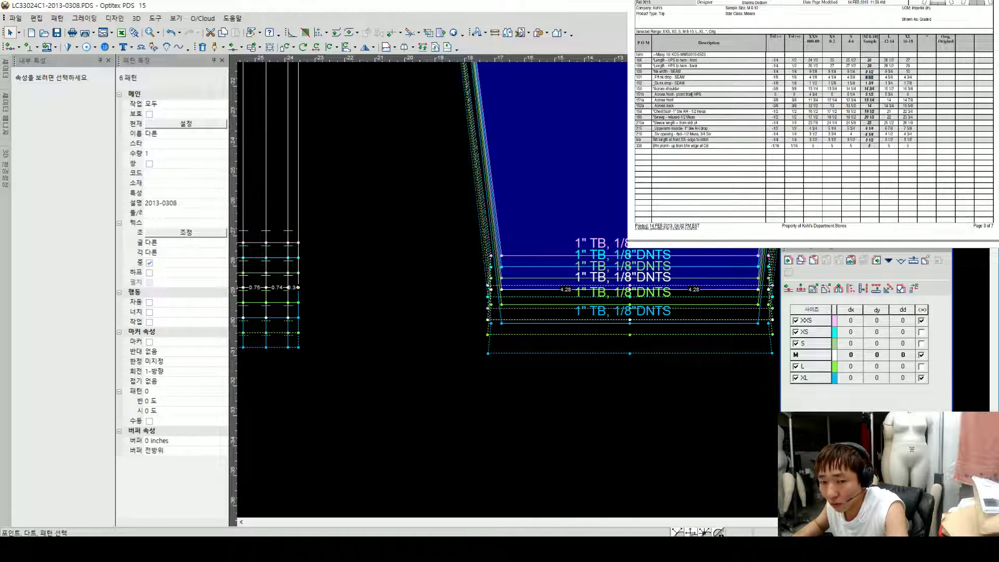
Step: Turn off the grading property on the two armhole curve points beside the notches of the sleeve cap
scroll(814, 125, up, 1)
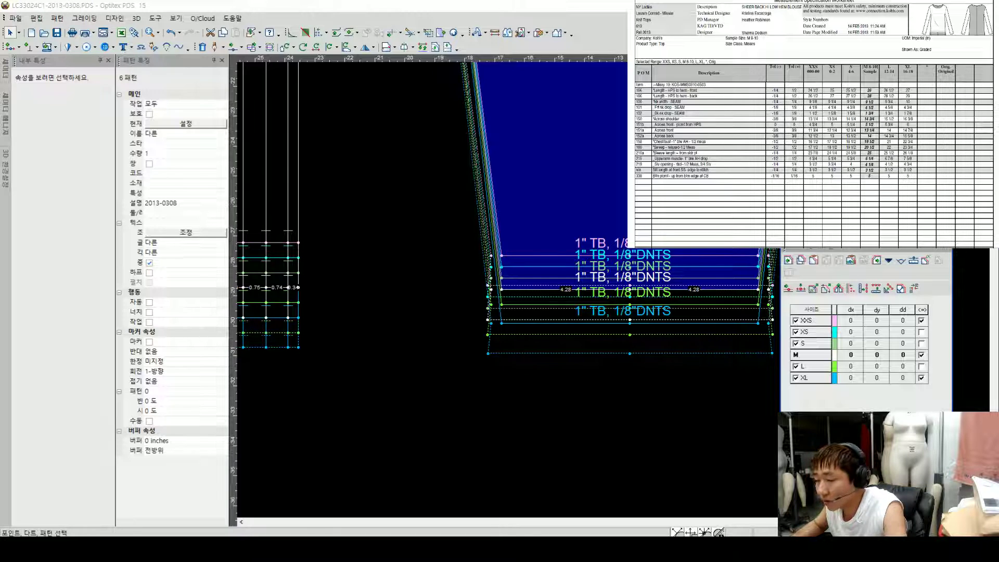
scroll(616, 292, down, 2)
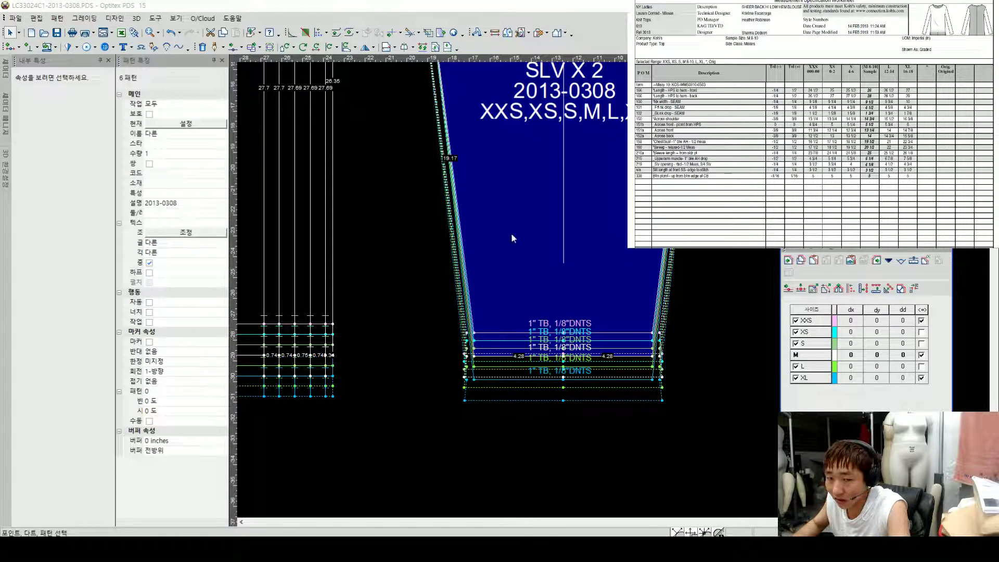
scroll(524, 235, down, 3)
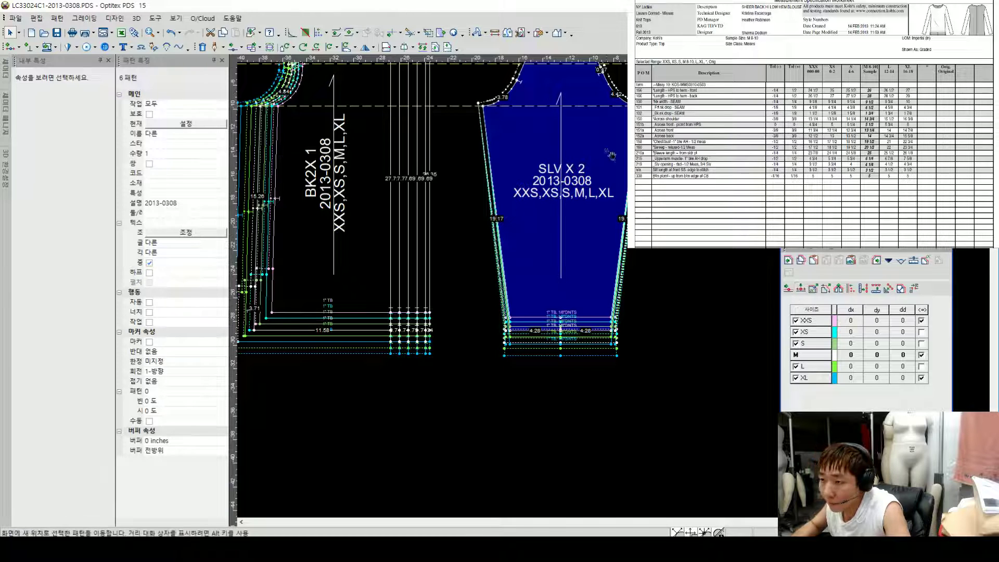
scroll(512, 93, up, 1)
click(560, 307)
click(599, 277)
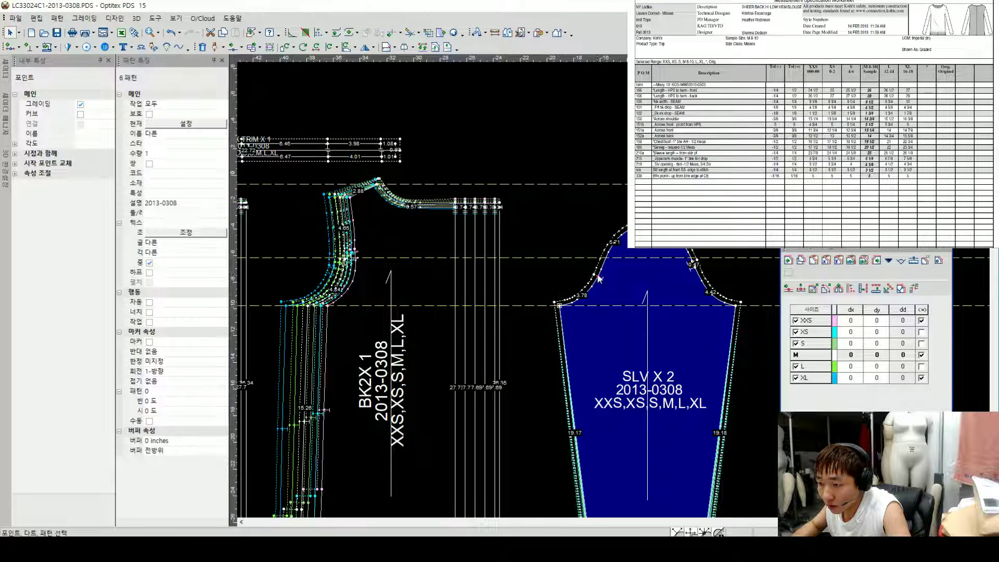
shift+click(693, 263)
click(80, 104)
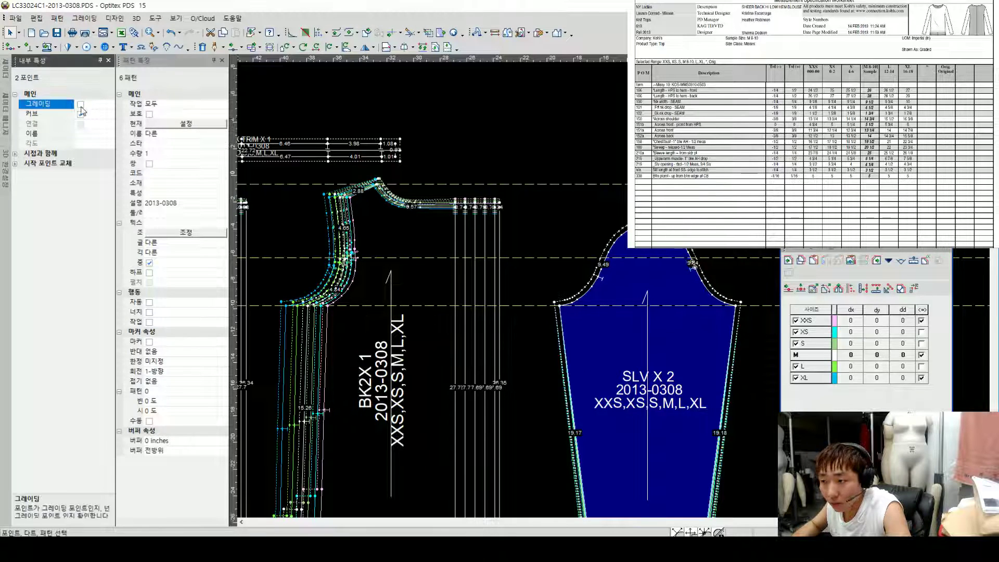
click(604, 161)
Step: Set dx on the sleeve's left underarm point to 0.5 for sizes S, XS and XXS
click(559, 308)
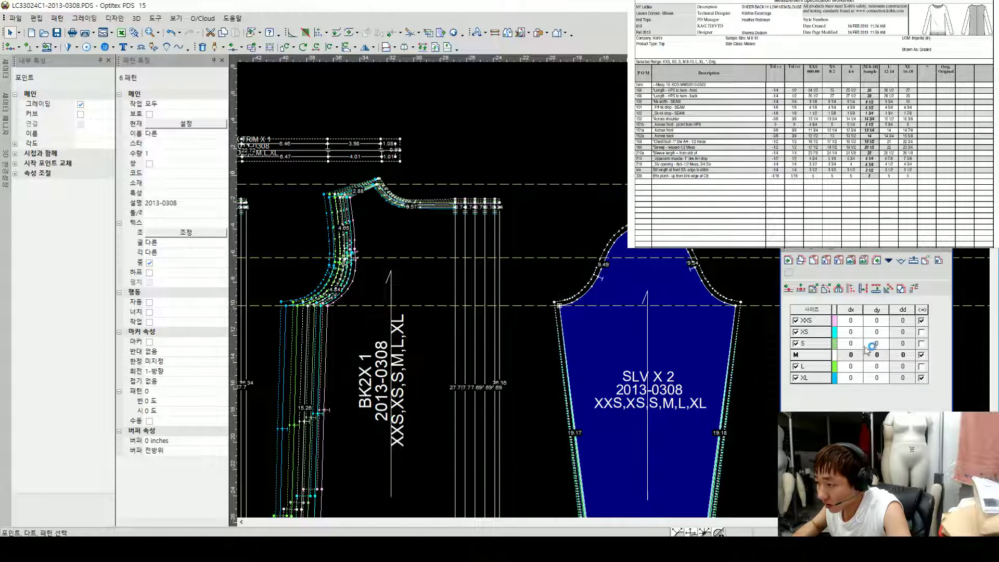
text(0.5)
key(Up)
text(0.5)
key(Up)
text(0.5)
Step: Set dx on the sleeve's left underarm point to -0.63 for L and -0.75 for XL
key(Down)
key(Down)
key(Down)
key(Down)
text(-.525)
key(Return)
text(-.75)
key(Return)
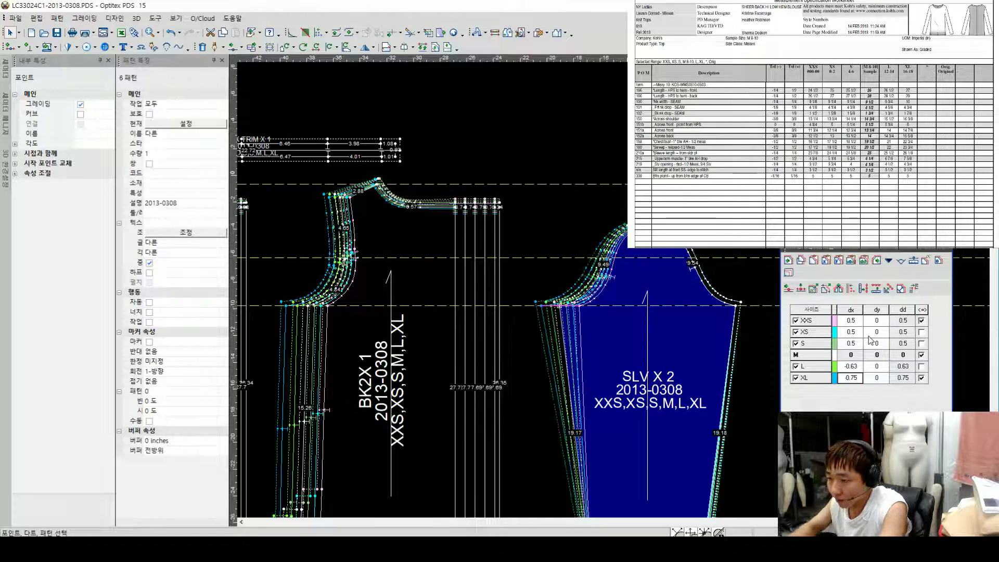
Step: Apply the left underarm point's grading to the sleeve's right underarm point and reverse its dx direction
click(560, 306)
scroll(592, 305, down, 1)
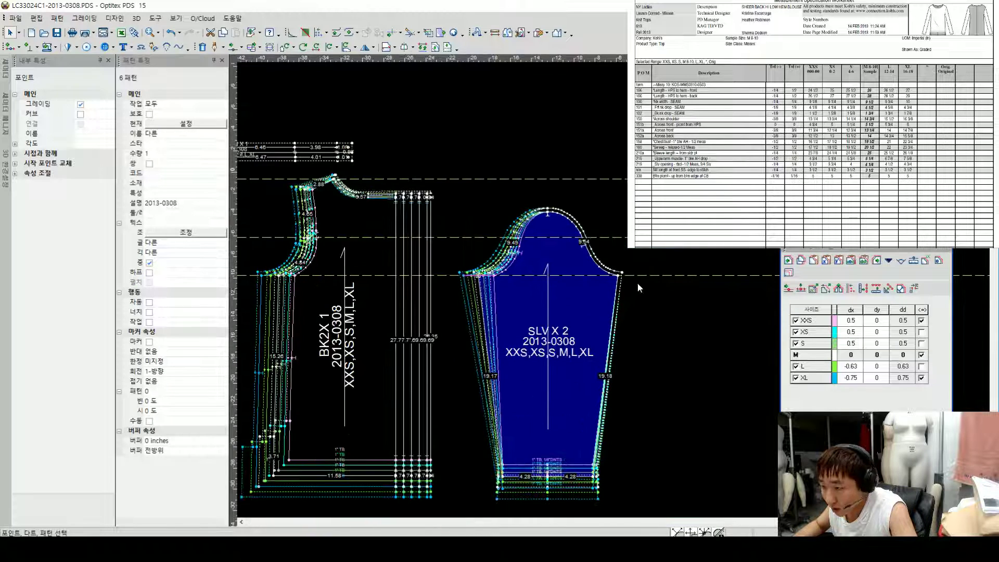
click(618, 275)
key(ctrl+v)
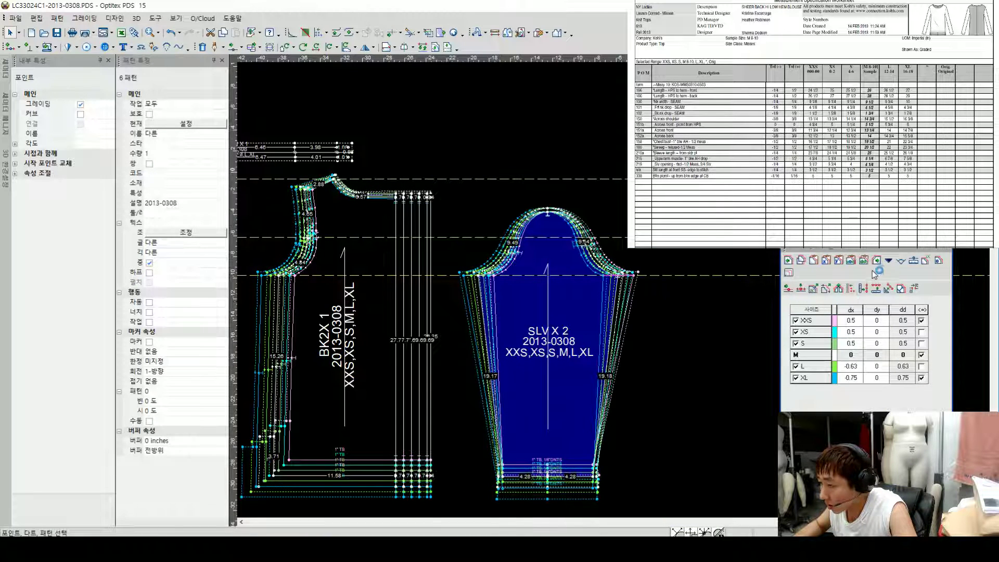
click(886, 263)
click(895, 323)
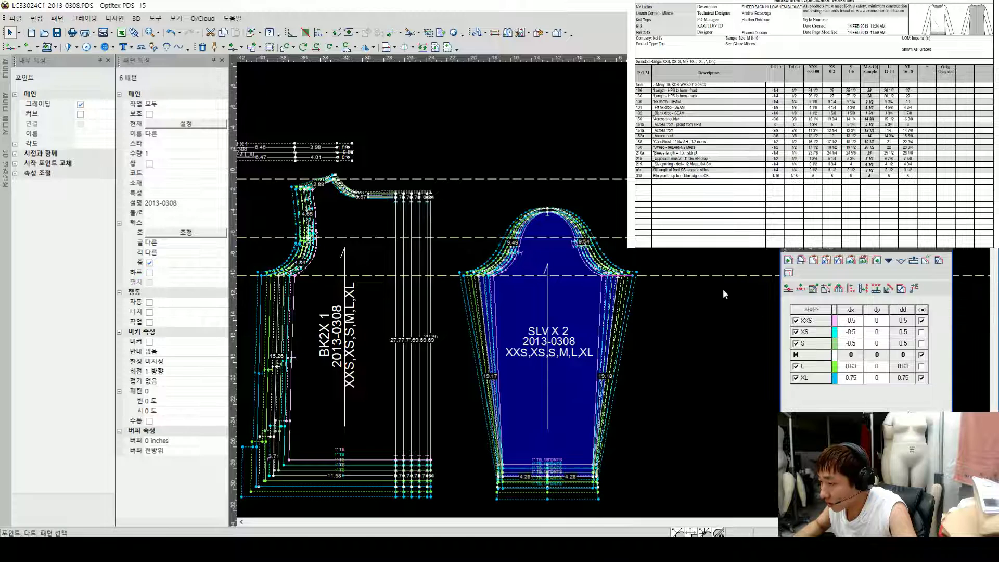
click(686, 249)
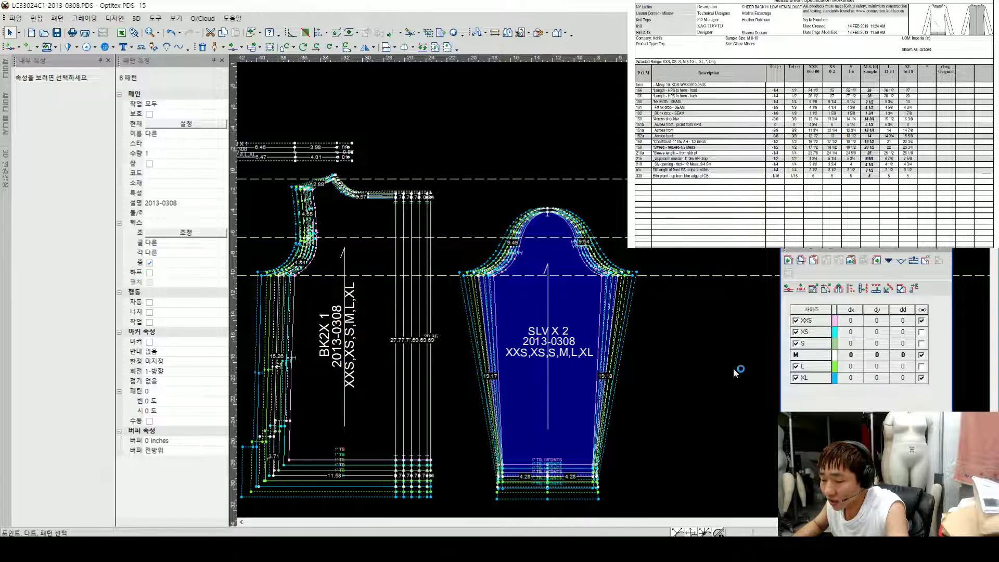
Step: Measure the sleeve's width just below the underarm with only size M displayed, and display all sizes again
scroll(736, 371, up, 2)
key(F4)
key(d)
click(332, 222)
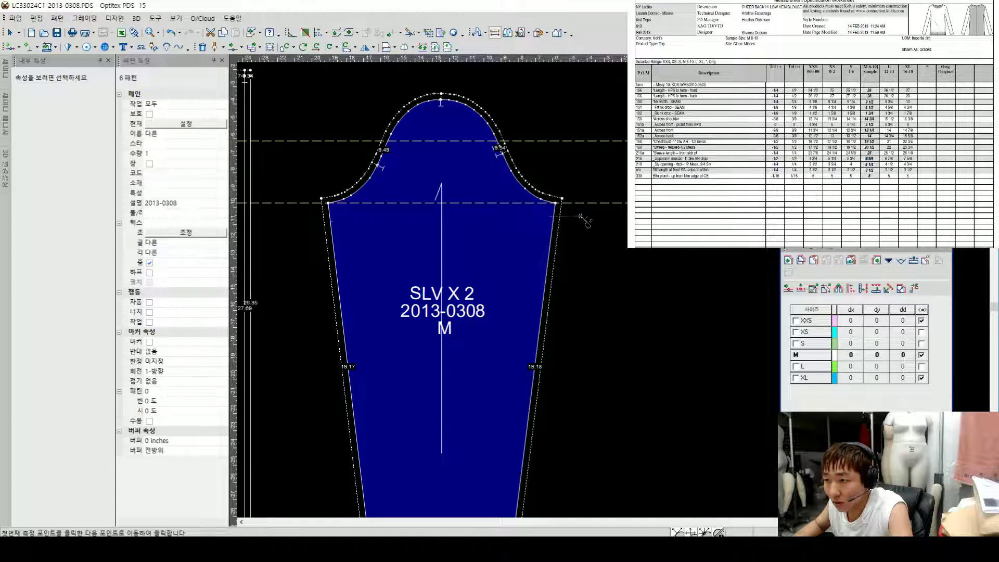
click(558, 222)
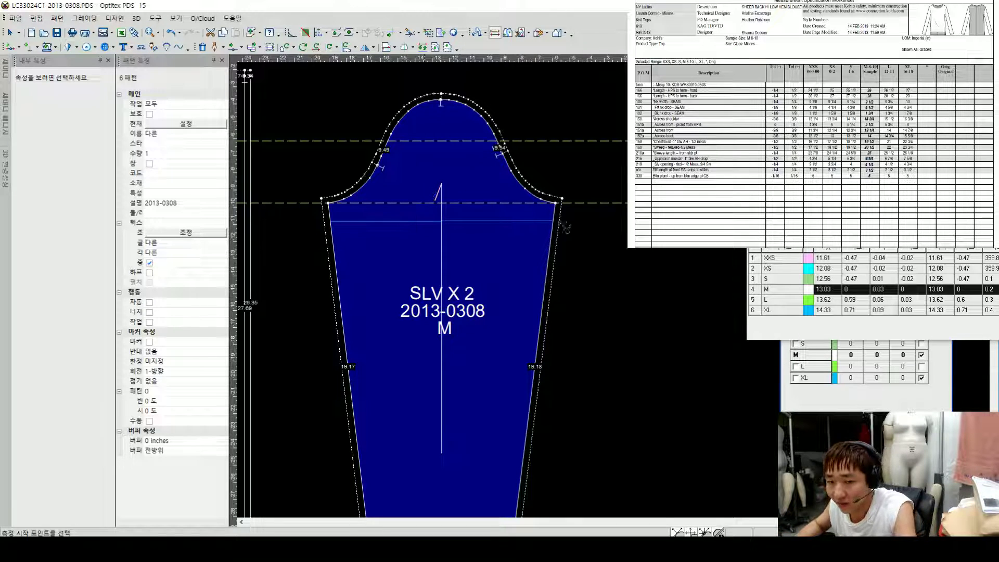
key(Escape)
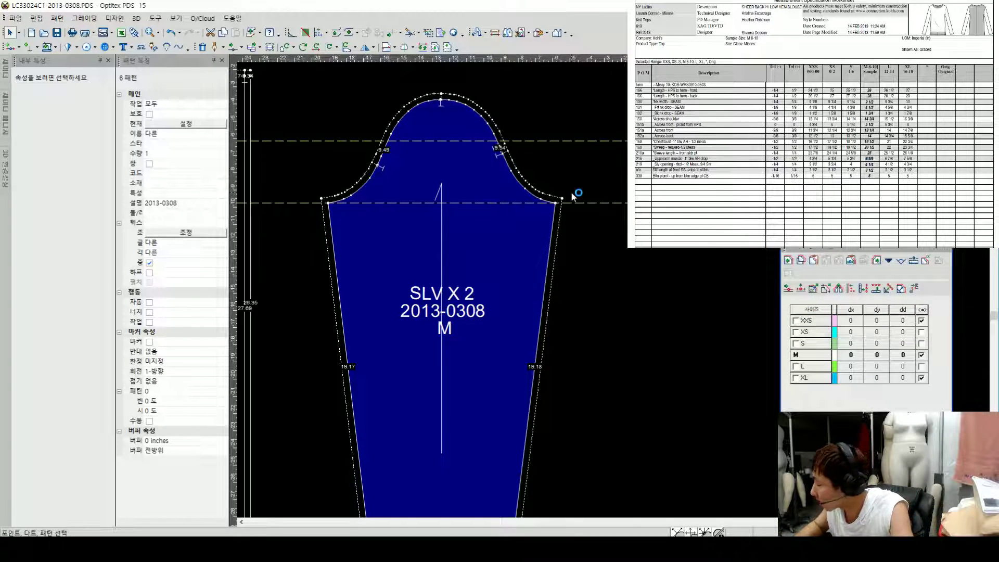
key(F4)
Step: Set dx on the sleeve's left hem corner to 0.25 for sizes S, XS and XXS
scroll(613, 324, down, 3)
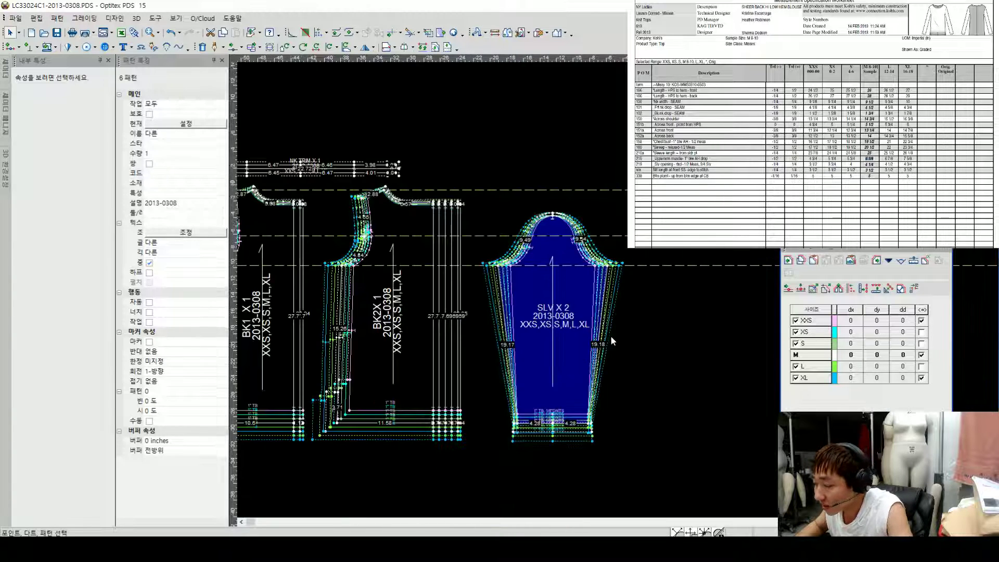
scroll(555, 337, up, 1)
click(523, 344)
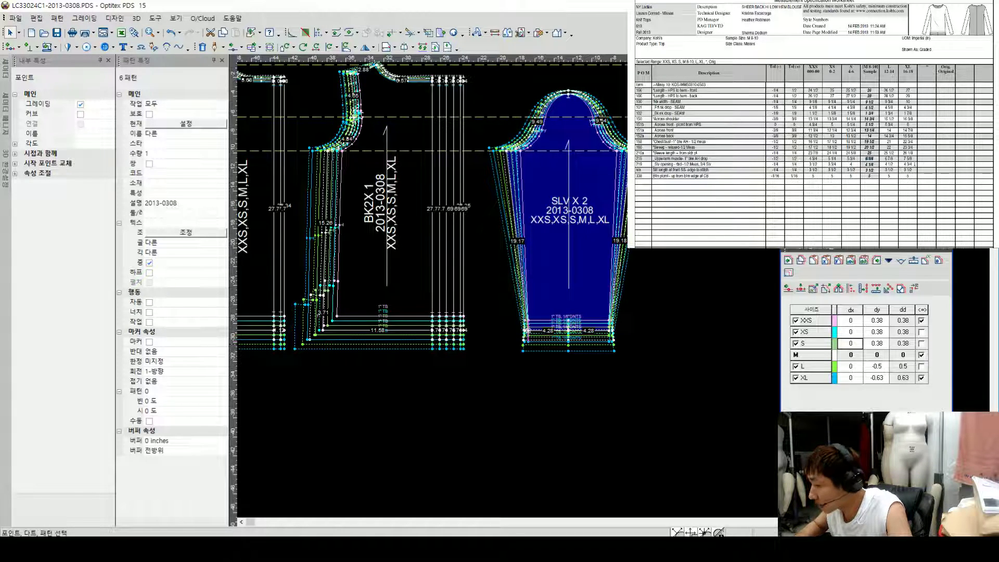
text(.25)
key(Up)
text(.25)
key(Up)
text(.25)
Step: Set dx on the sleeve's left hem corner to -0.25 for L and XL
key(Down)
key(Down)
key(Down)
key(Down)
text(-.25)
key(Down)
text(-.25)
key(Down)
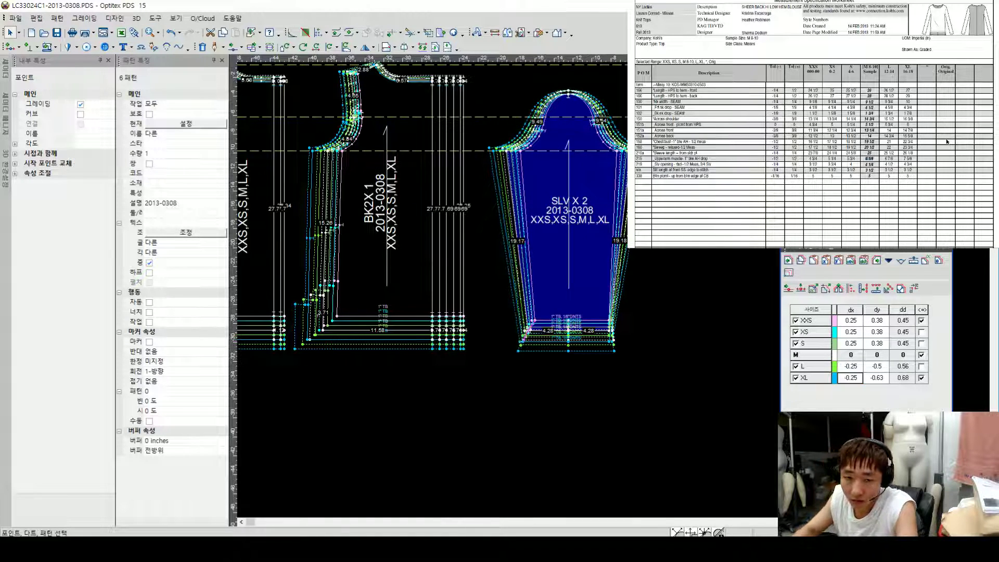
Step: Apply the left hem corner's grading to the sleeve's right hem corner and reverse its dx direction
click(540, 335)
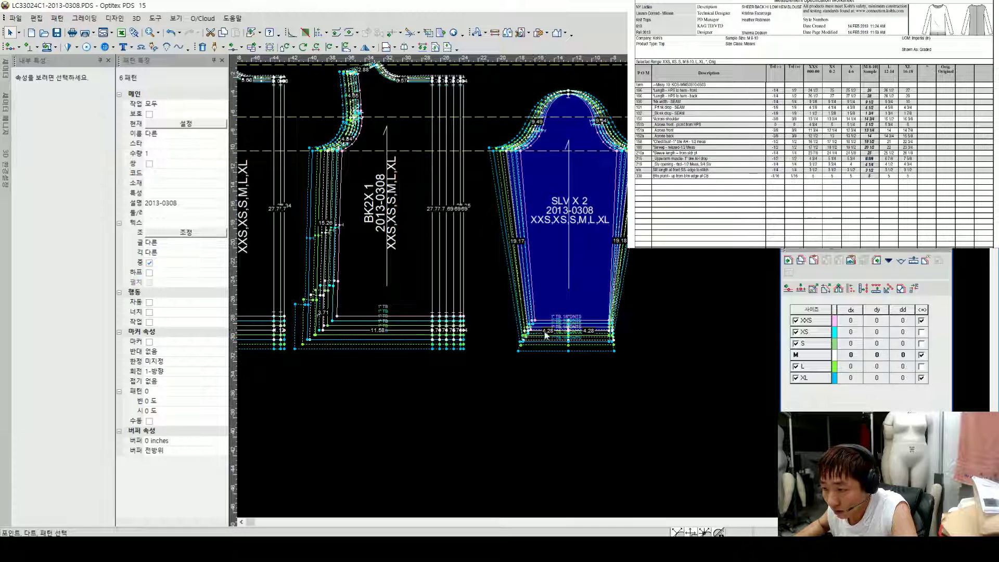
click(530, 331)
key(ctrl+c)
click(612, 332)
key(ctrl+v)
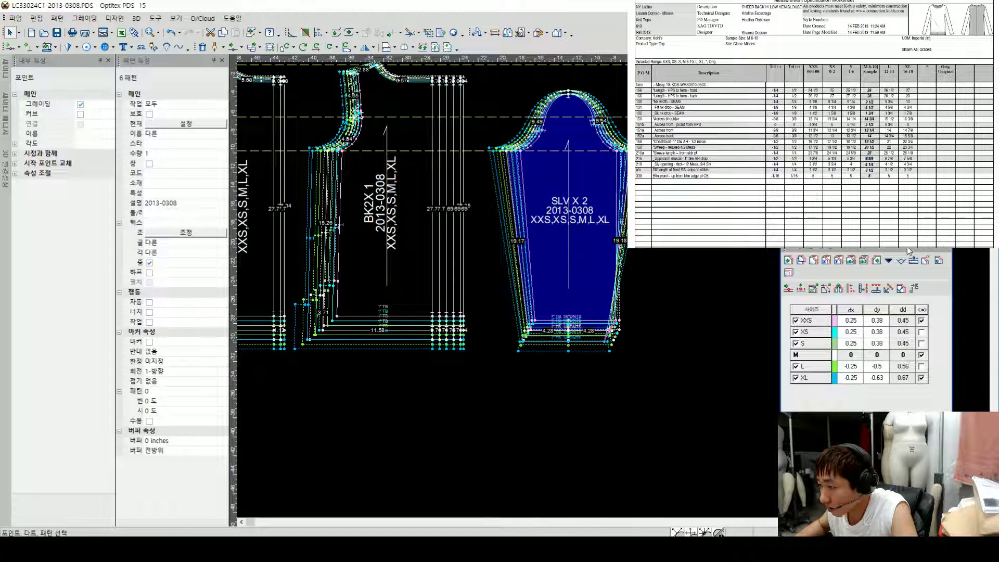
click(888, 262)
click(611, 177)
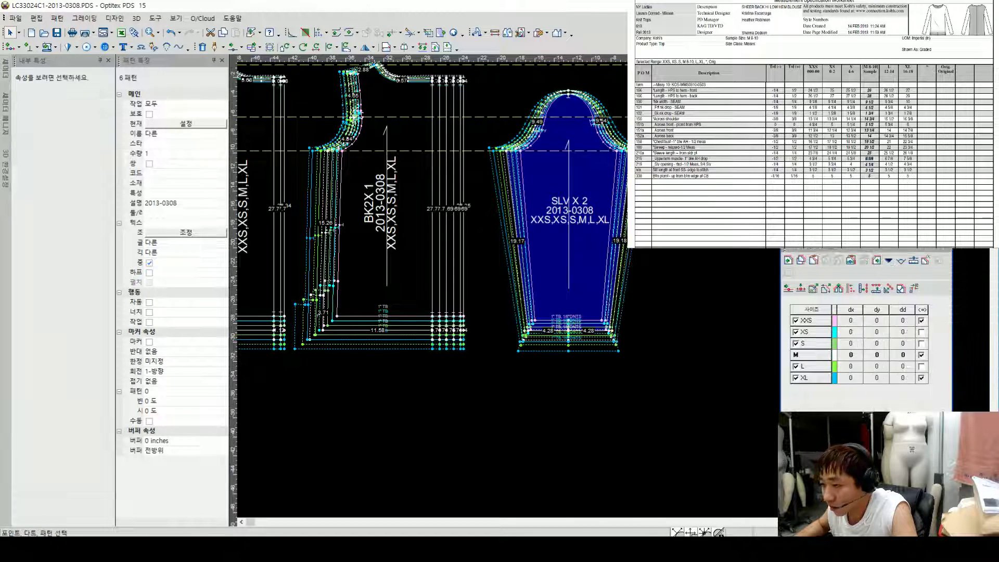
Step: Examine the grading of BK2's side point near the hem against the specification's slit length values for each size
key(Home)
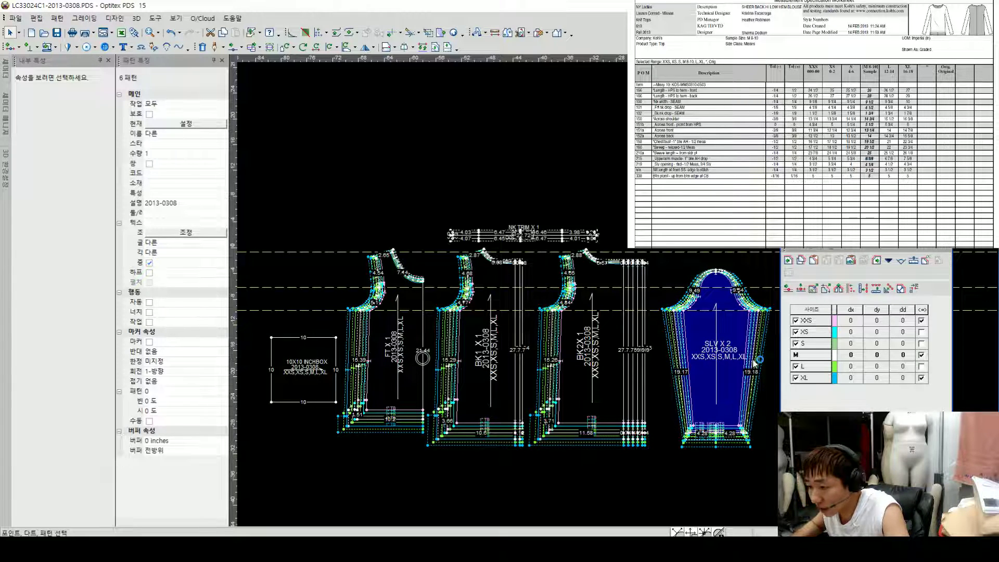
click(581, 403)
scroll(581, 402, up, 4)
click(656, 299)
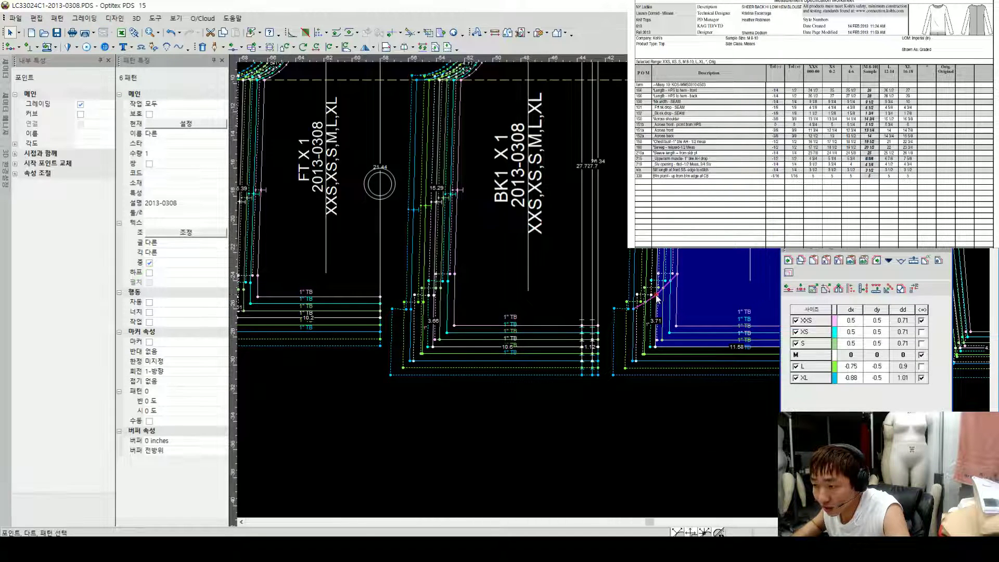
scroll(664, 292, up, 1)
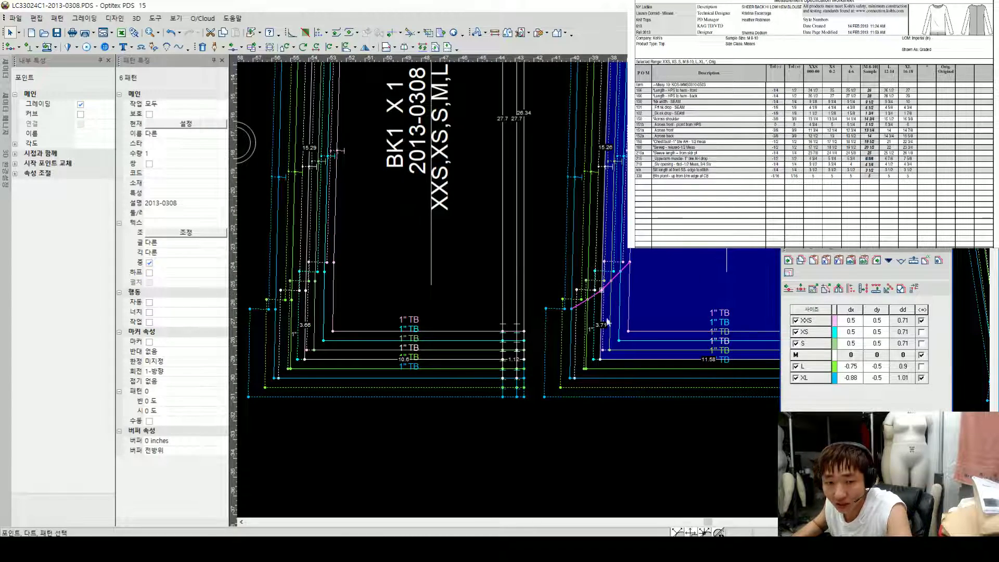
scroll(604, 294, down, 2)
scroll(602, 290, up, 2)
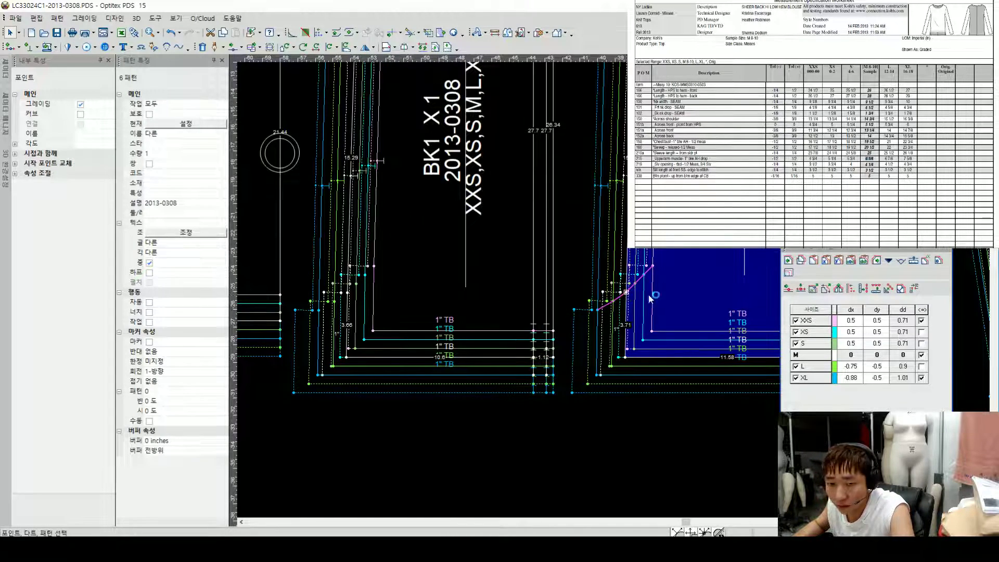
scroll(626, 294, down, 1)
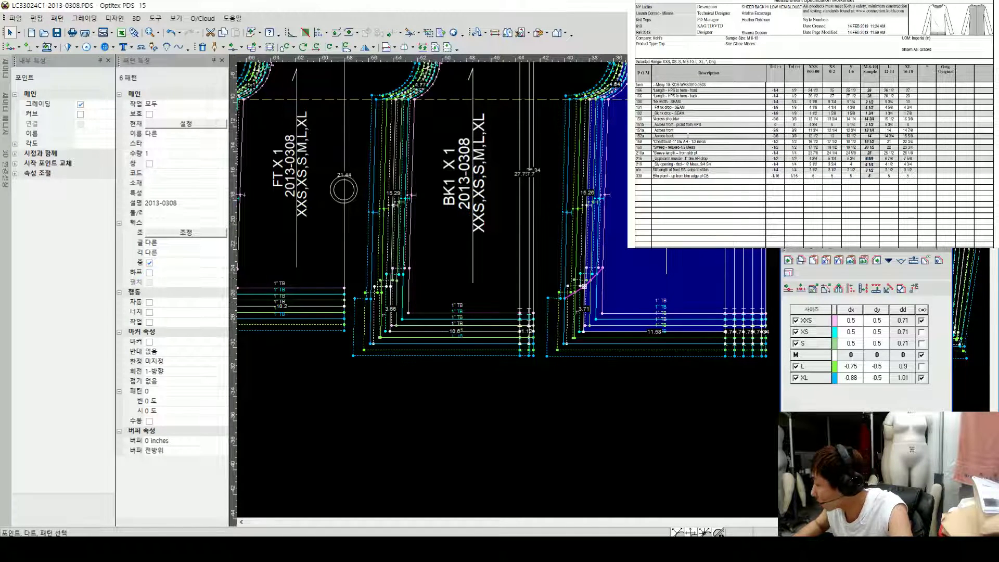
drag(811, 170, 910, 170)
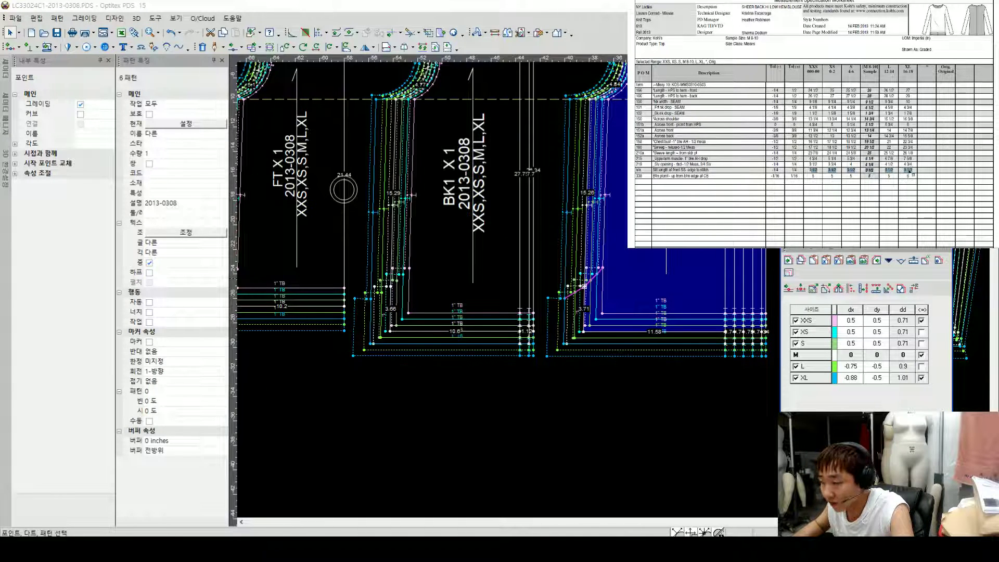
click(873, 177)
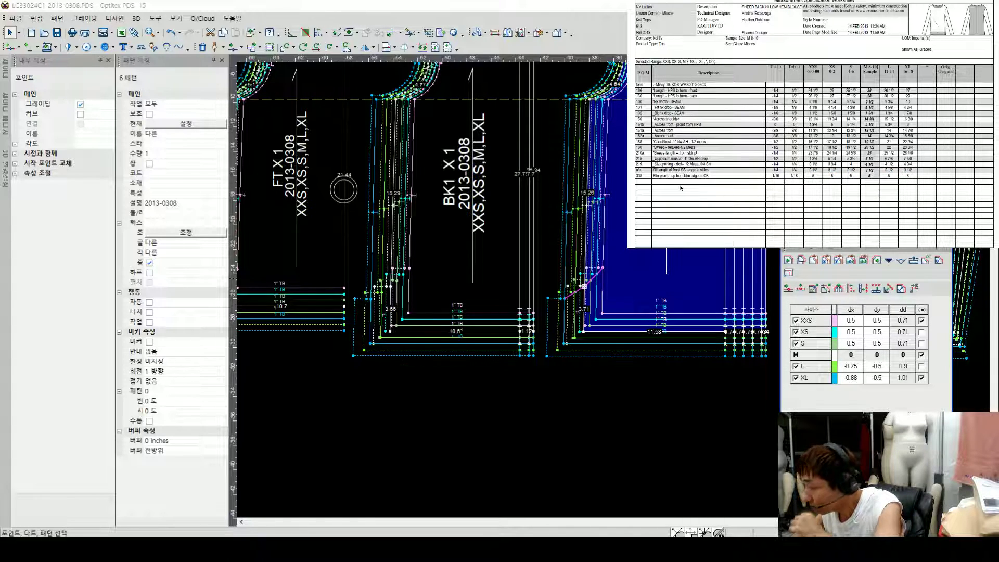
Step: Examine the graded side seams and hems of the front and back pieces against the specification sheet's measurements
click(627, 255)
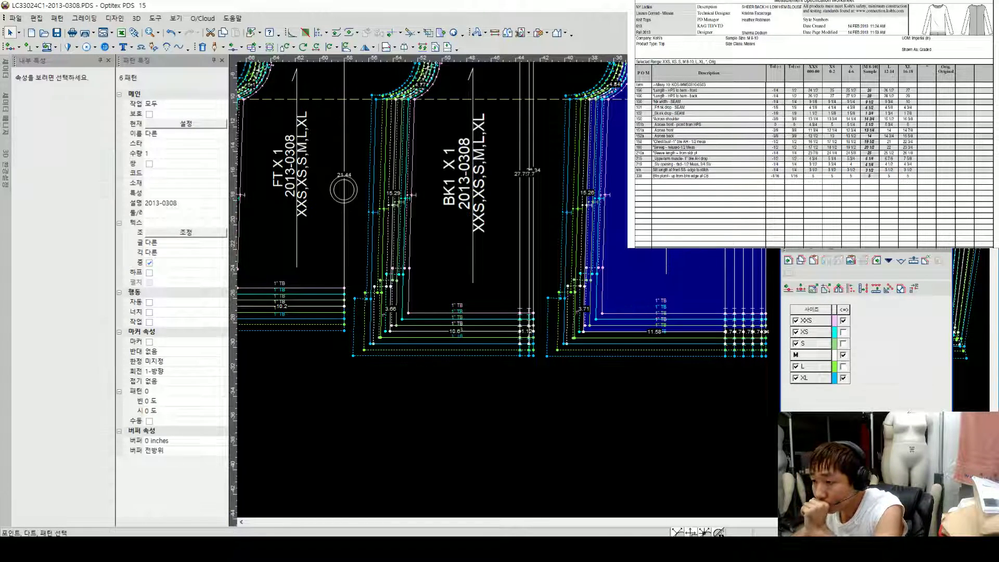
scroll(627, 255, down, 2)
scroll(627, 255, up, 1)
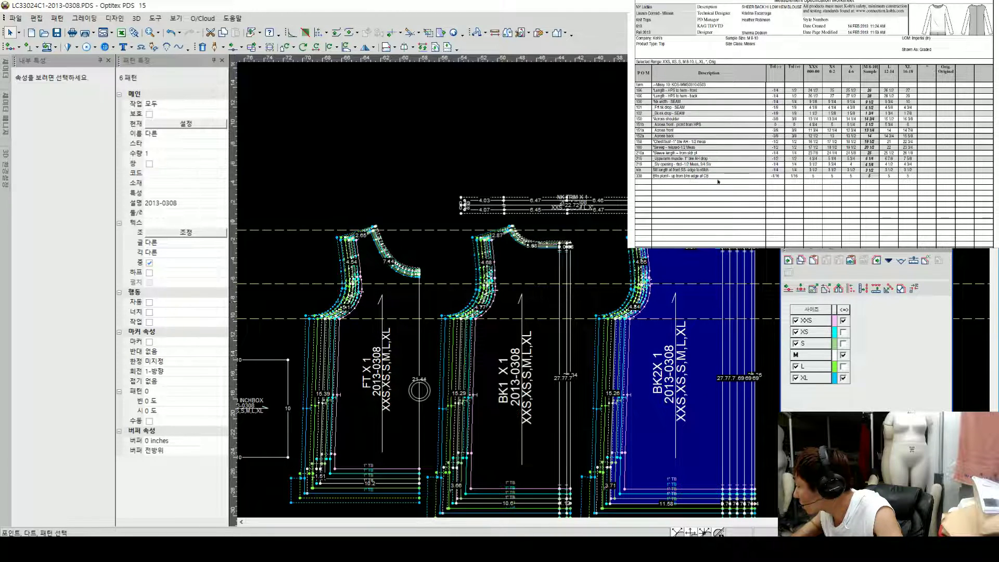
scroll(560, 431, up, 1)
scroll(614, 295, up, 4)
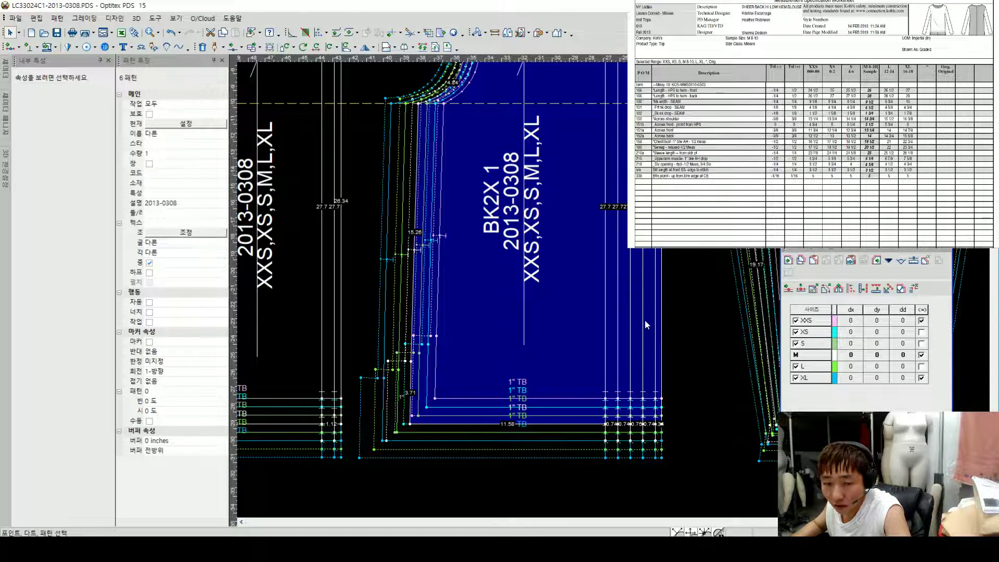
scroll(612, 335, down, 3)
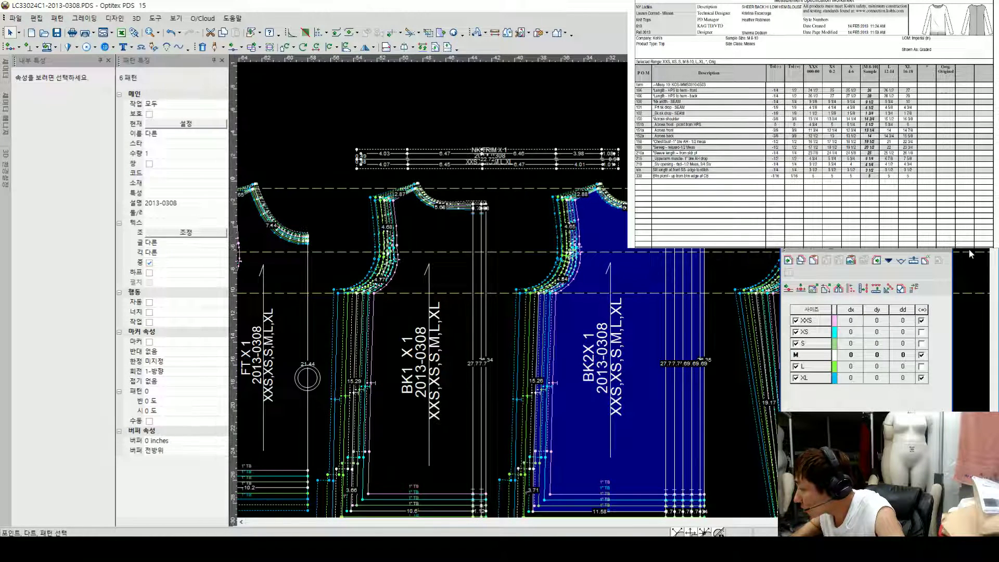
scroll(752, 128, down, 2)
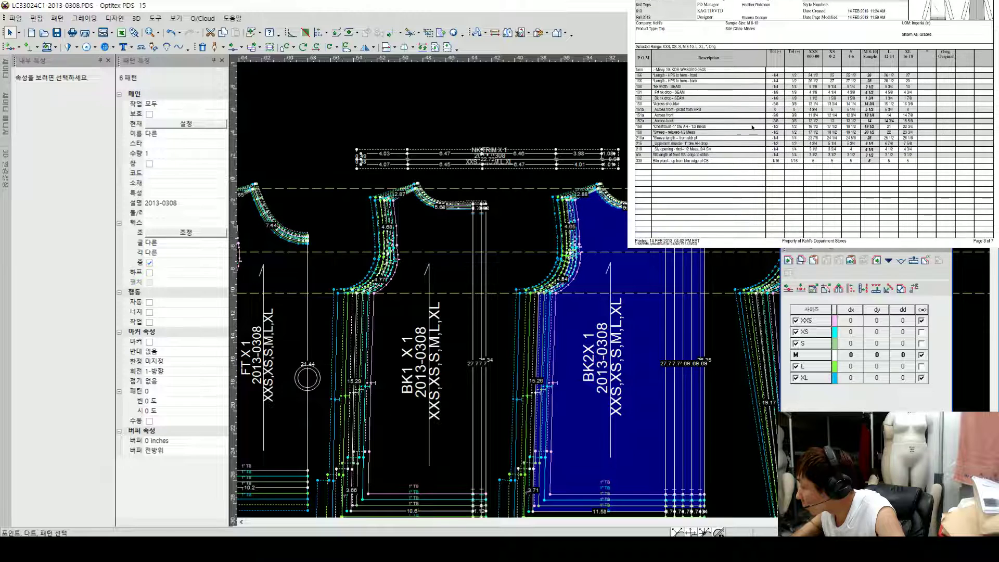
scroll(752, 128, up, 2)
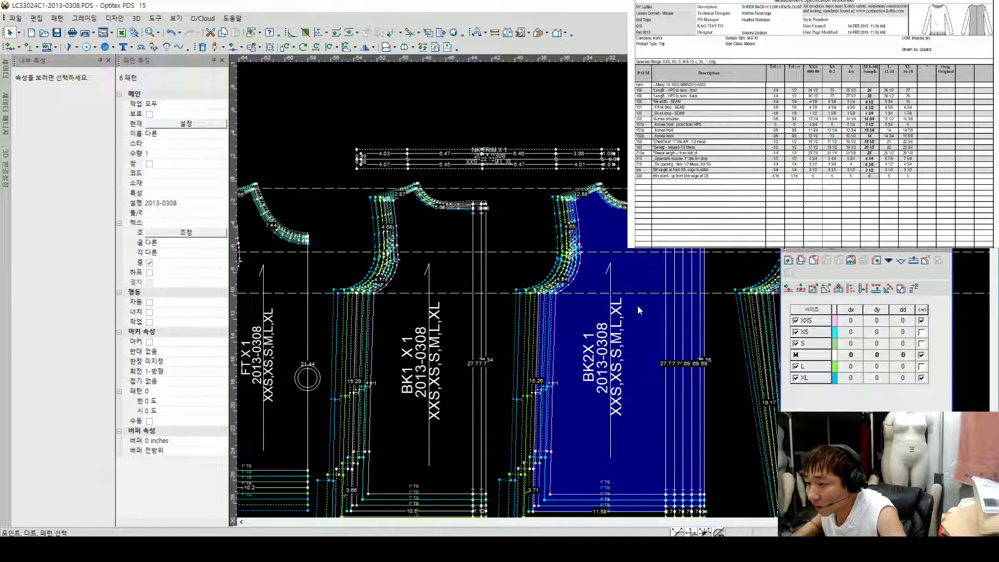
Step: Set dy on BK2's underarm point to 0.25 for sizes S, XS and XXS
scroll(604, 239, up, 2)
click(592, 312)
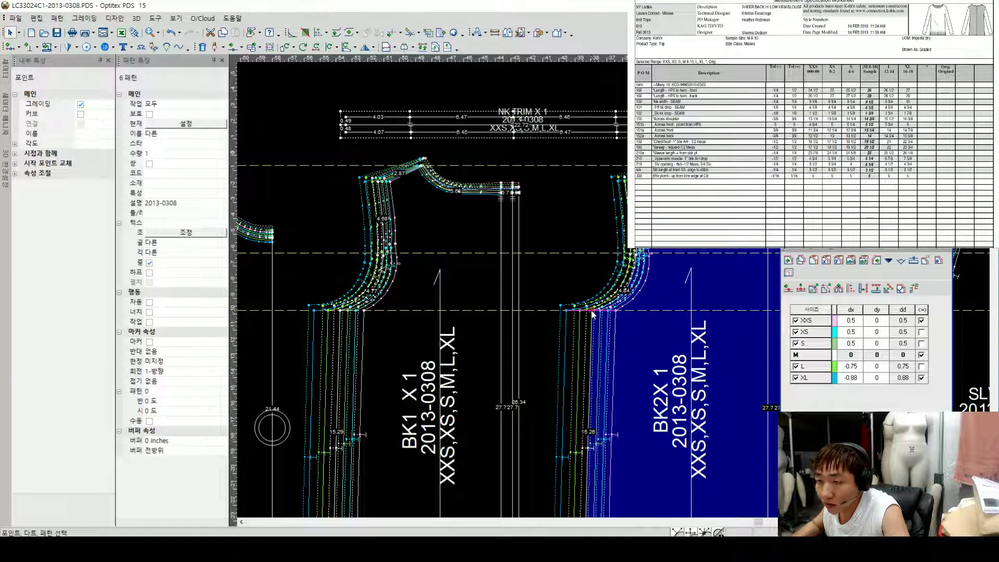
click(887, 344)
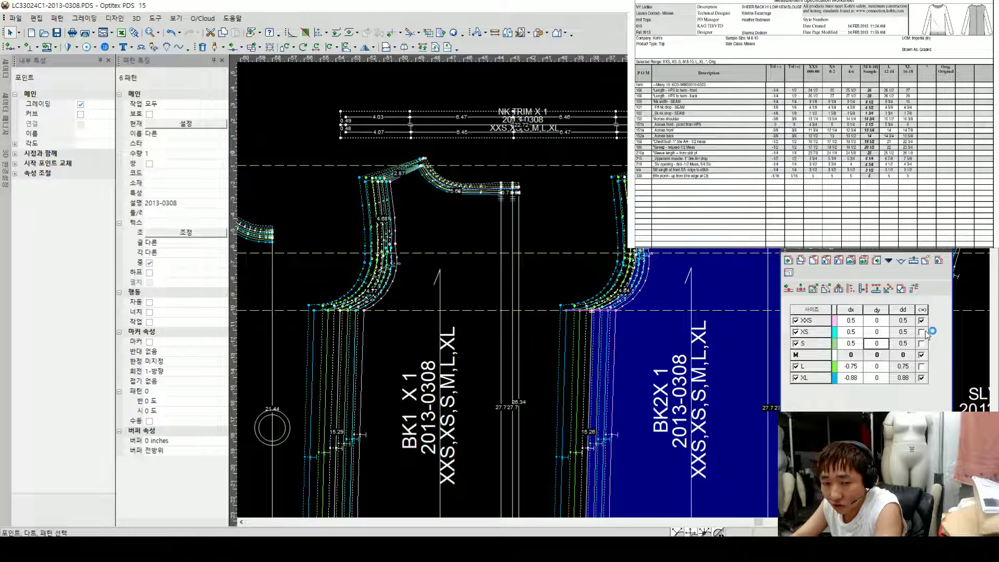
text(-25)
key(Up)
text(.25)
key(Up)
text(.25)
key(Return)
Step: Set dy on BK2's underarm point to -0.25 for L and XL
key(Down)
key(Down)
key(Down)
text(-.25)
key(Down)
text(-0.25)
key(Return)
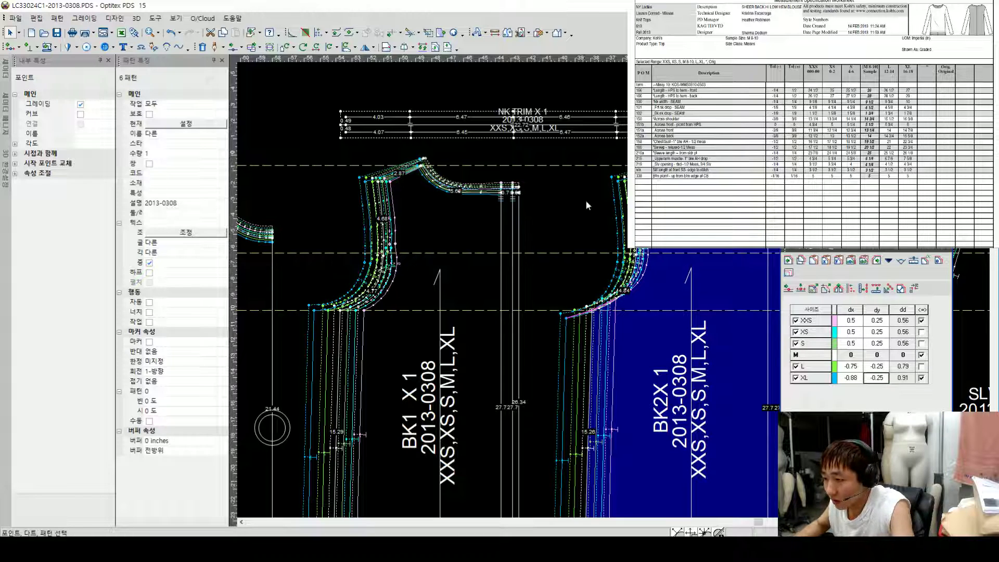
Step: Apply the dy grading of BK2's underarm point to the matching underarm points on BK1 and FT
scroll(463, 313, down, 1)
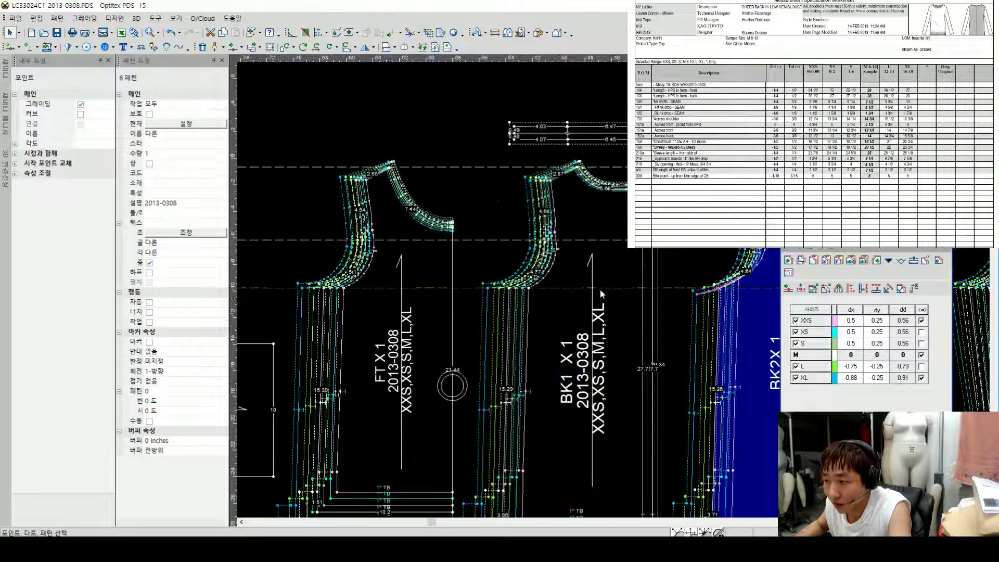
scroll(565, 296, up, 1)
click(558, 284)
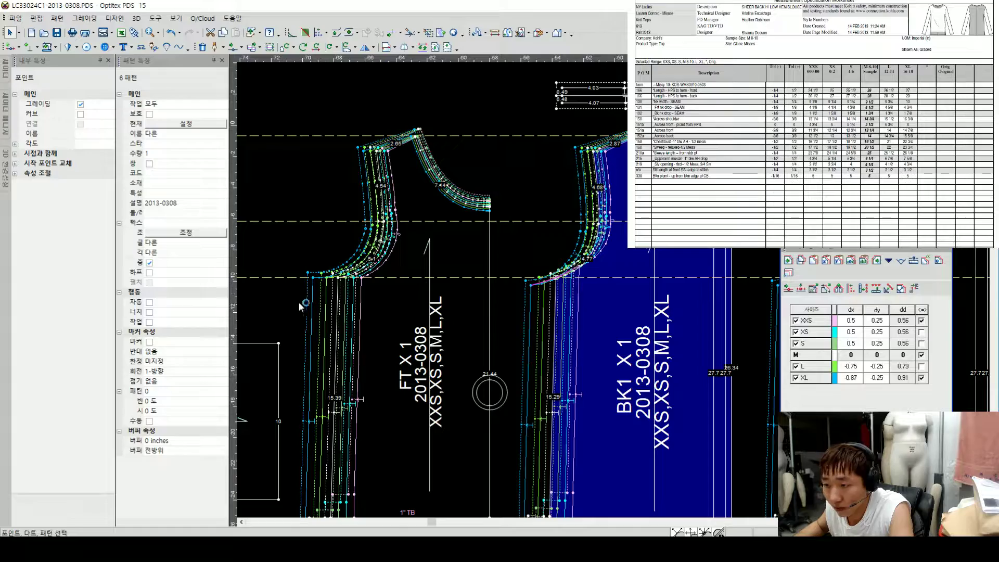
click(375, 271)
scroll(619, 289, down, 1)
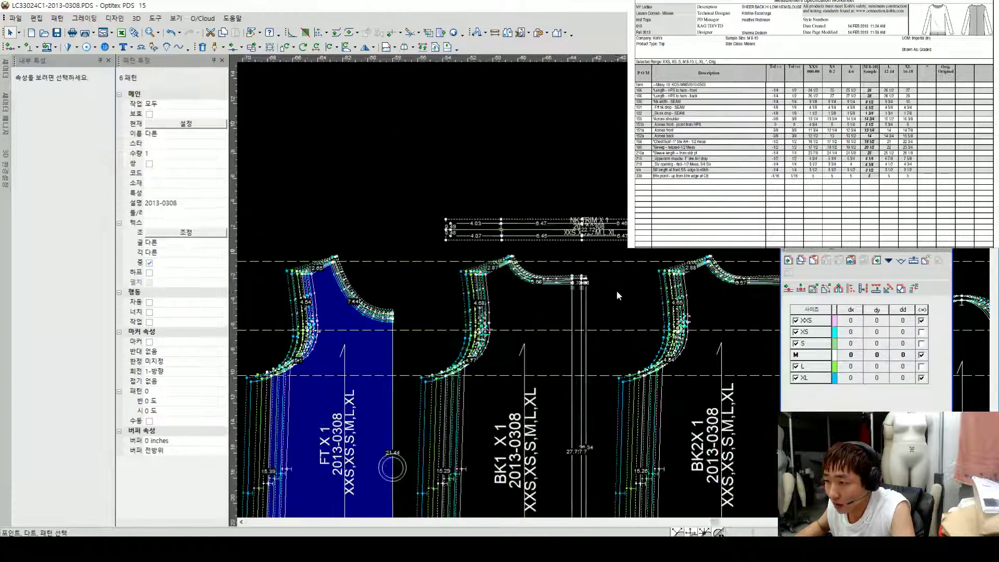
Step: Examine the graded pieces and the shape of BK2's back neckline curve across the sizes
scroll(619, 292, down, 1)
scroll(617, 295, down, 3)
scroll(618, 299, up, 1)
scroll(617, 299, down, 1)
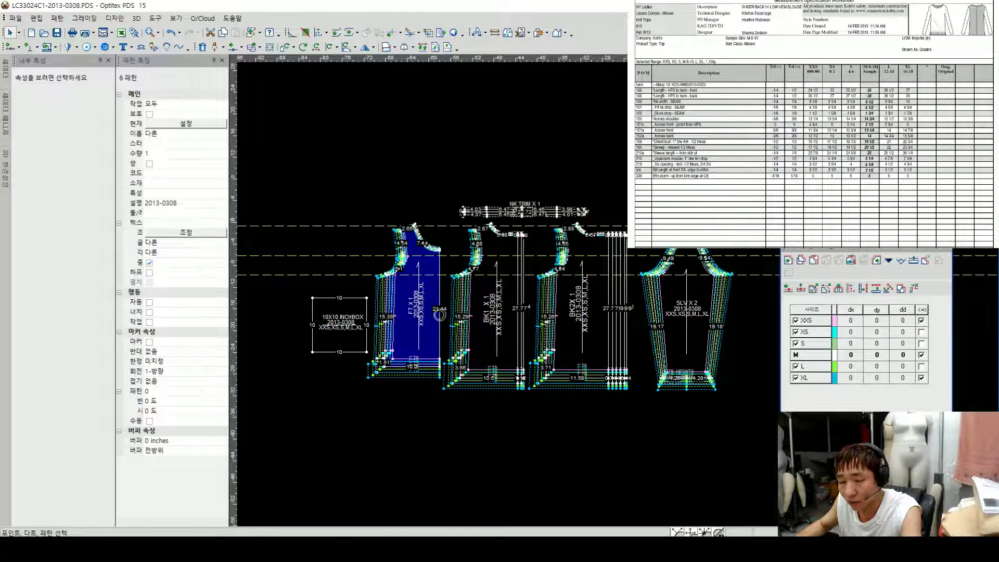
scroll(616, 263, up, 3)
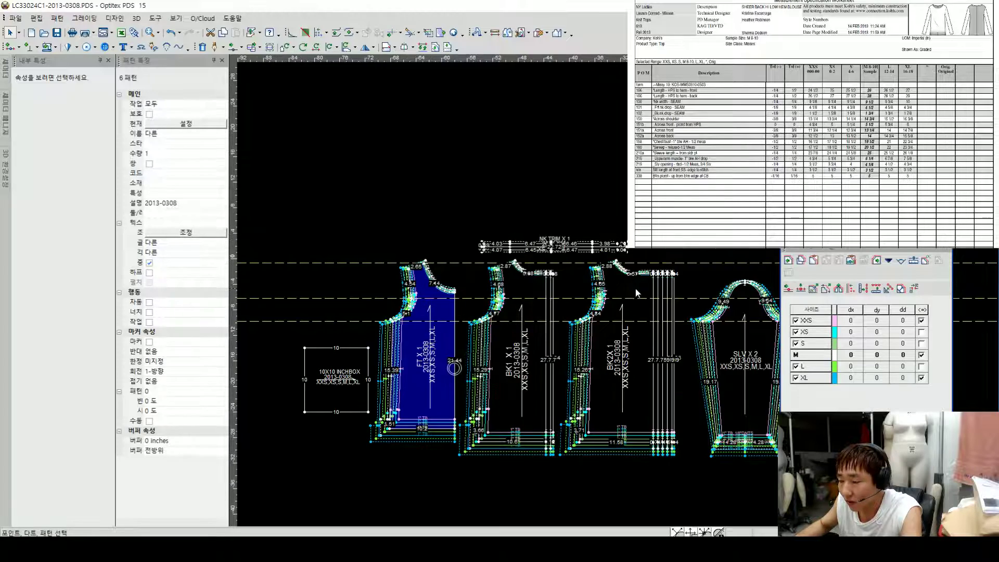
scroll(615, 289, up, 5)
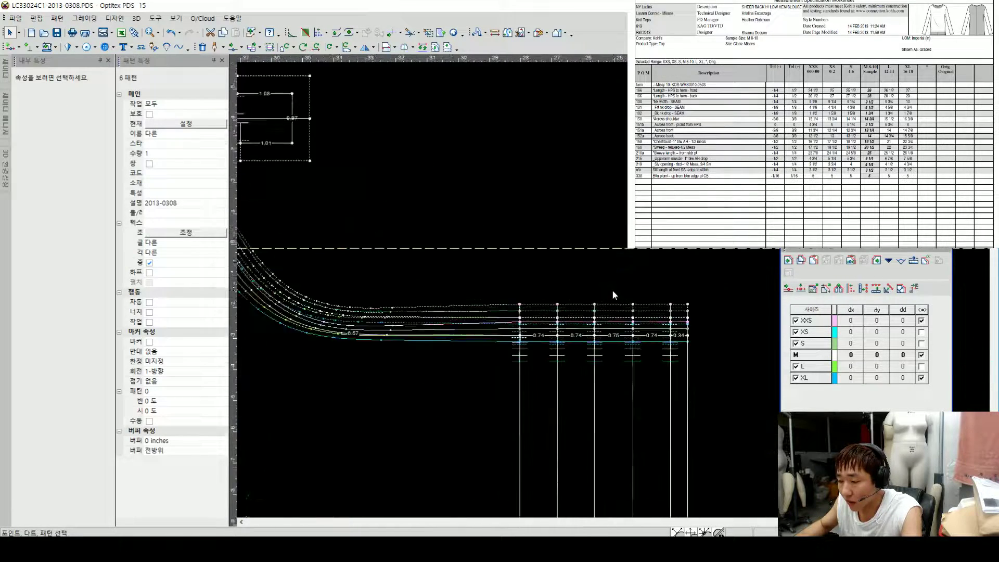
scroll(615, 294, up, 2)
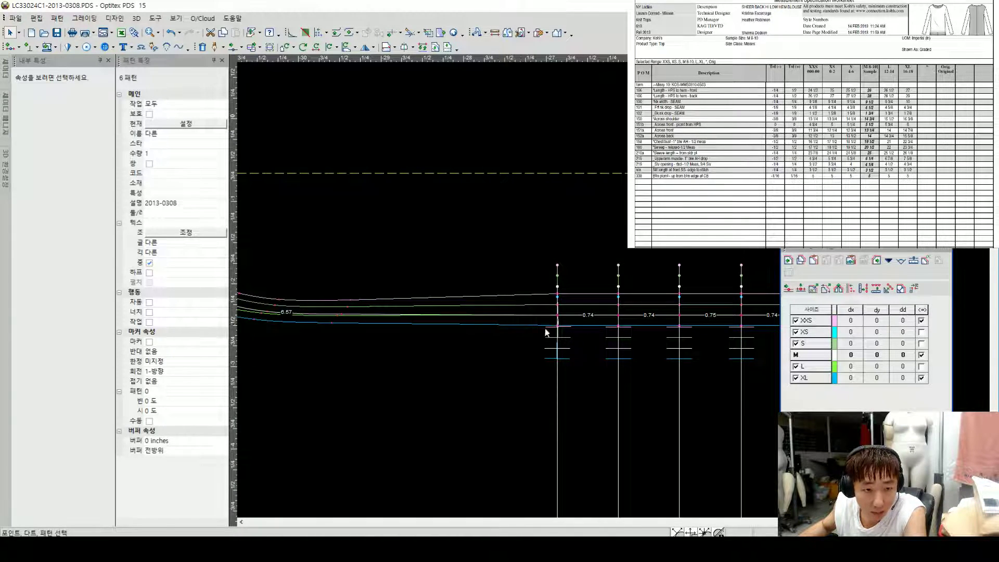
scroll(418, 315, down, 5)
middle_drag(417, 315, 629, 293)
scroll(628, 292, up, 1)
scroll(635, 304, up, 2)
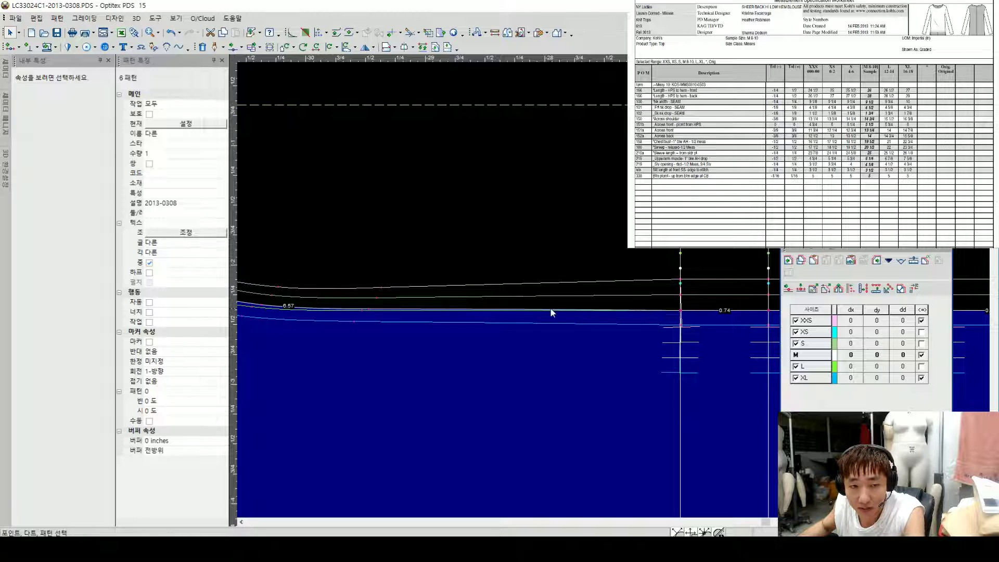
scroll(619, 295, down, 2)
scroll(623, 285, up, 1)
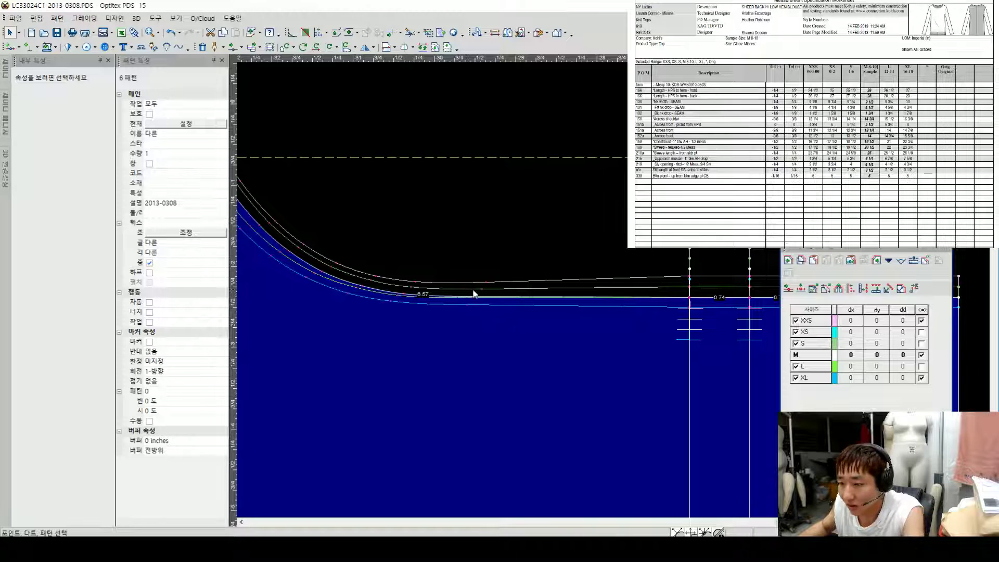
Step: Make the curve point where BK2's neckline flattens a grading point and set its dy to 0.12 for S and XXS
click(405, 298)
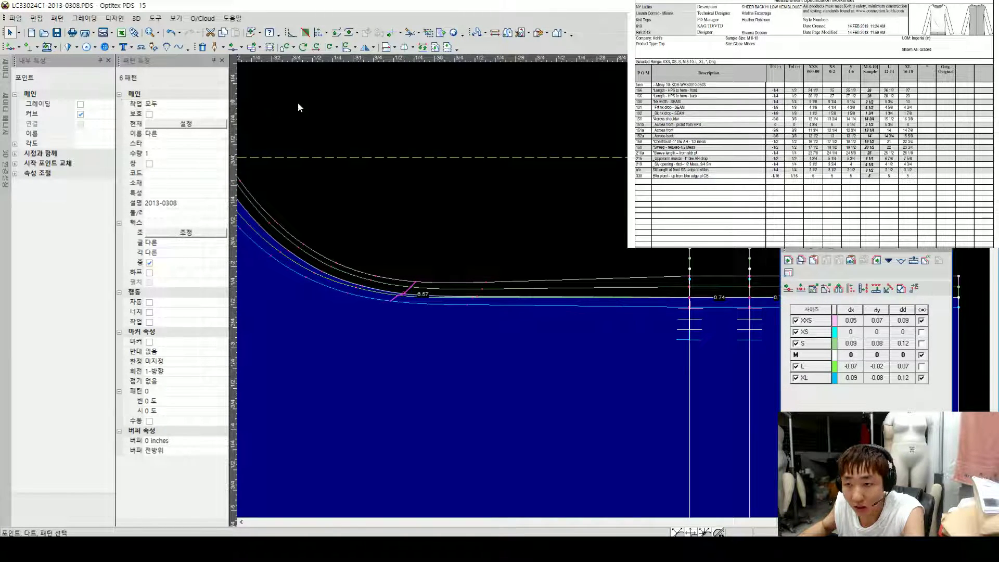
click(80, 105)
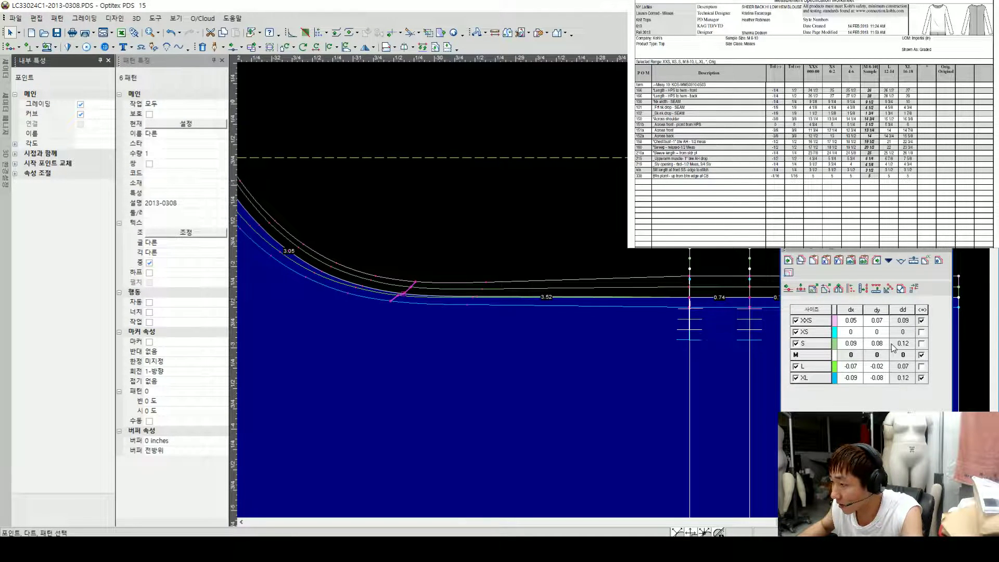
click(921, 343)
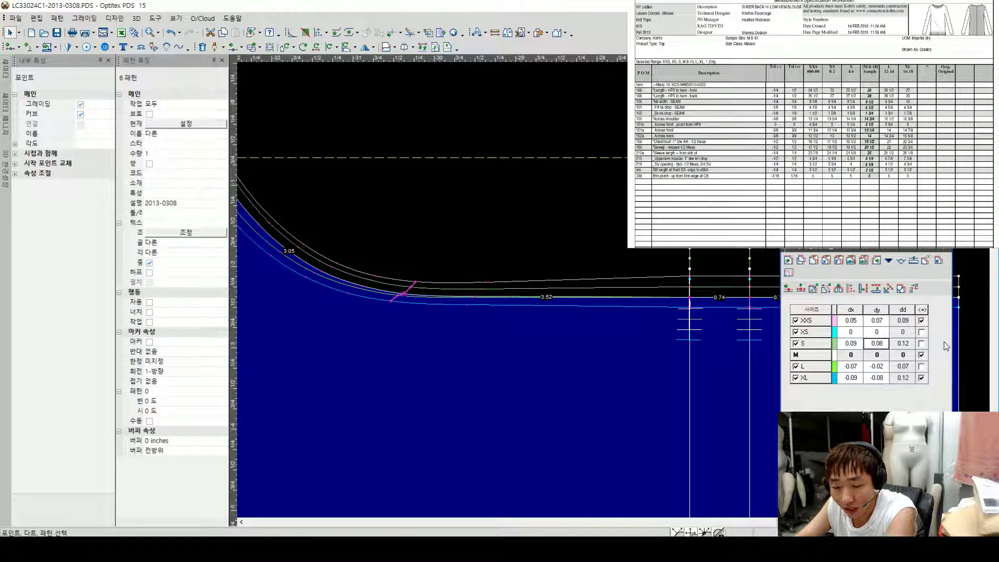
text(0.1)
key(Return)
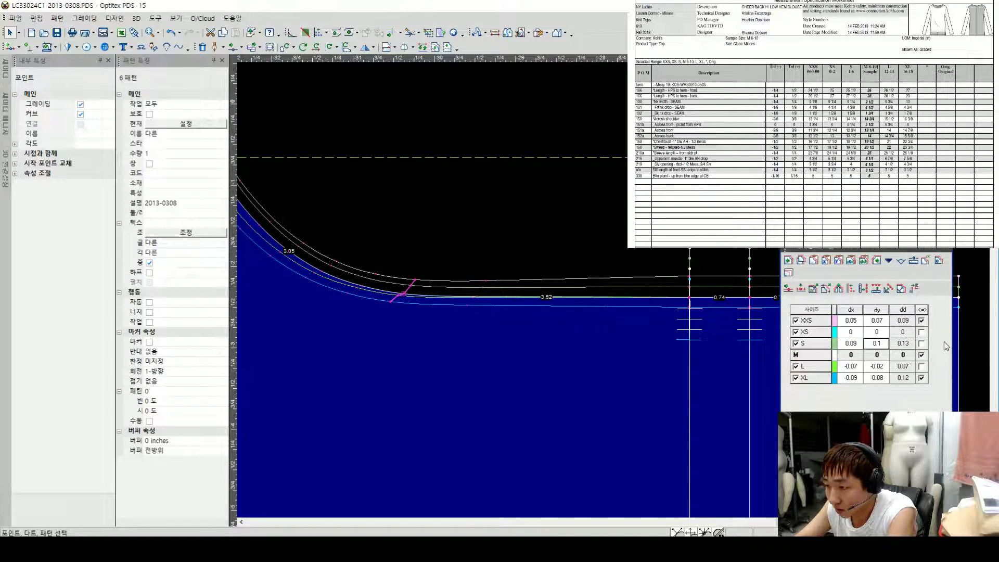
text(0.12)
key(Return)
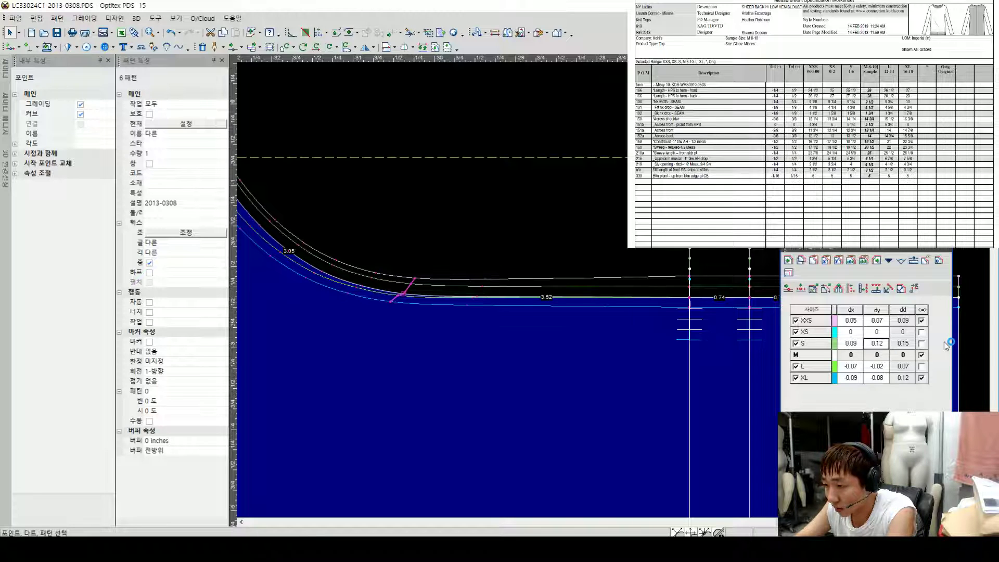
key(Up)
key(Up)
text(0.12)
key(Return)
Step: Set dy on the same BK2 neckline point to 0 for L and -0.13 for XL
key(Down)
key(Down)
key(Down)
key(Down)
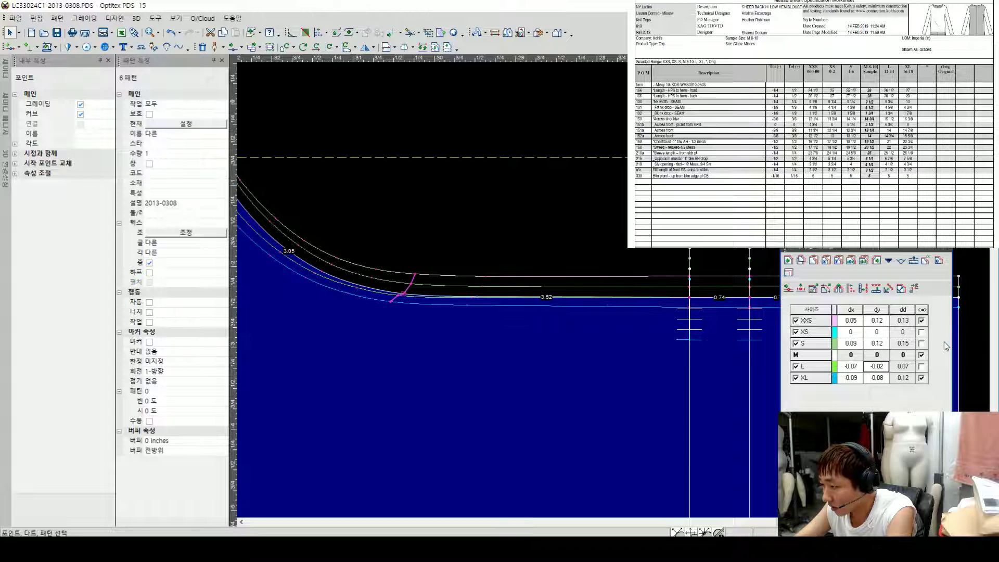
text(0)
key(Return)
key(Down)
text(-.12)
key(Return)
text(-.13)
key(Return)
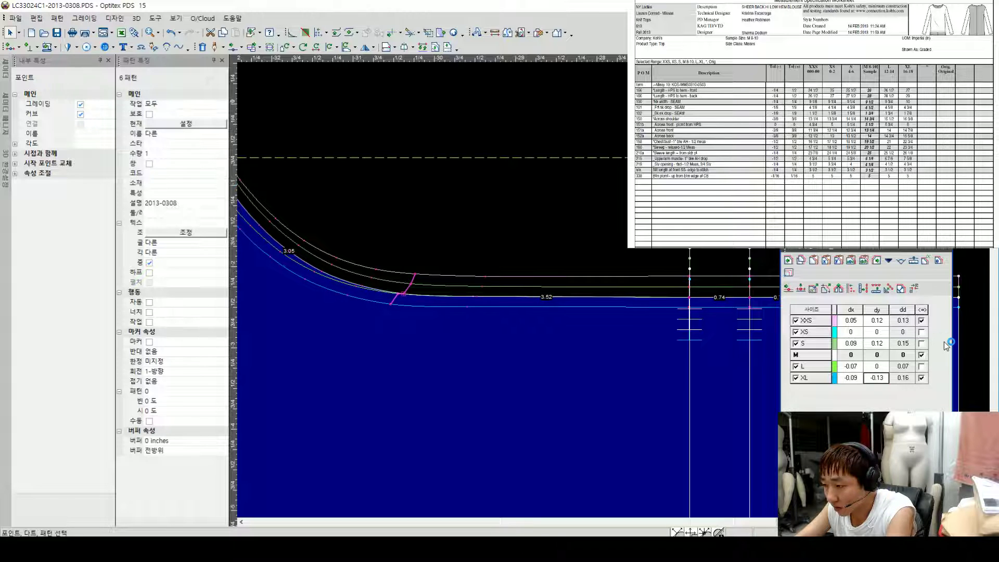
text(-.13)
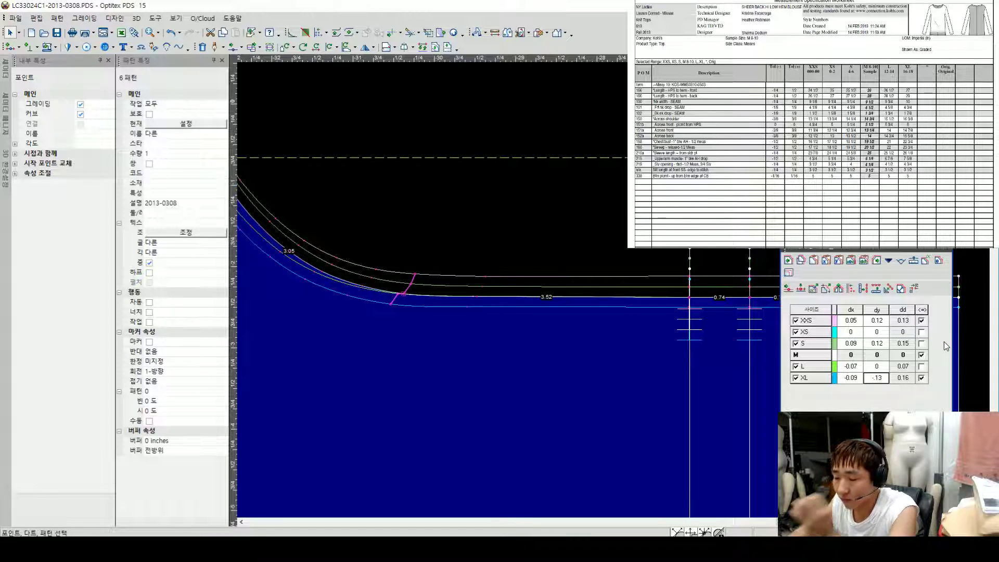
Step: Make BK2's next neckline curve point toward center back a grading point, with dy -0.14 for XL and 0.13 for XXS
click(477, 297)
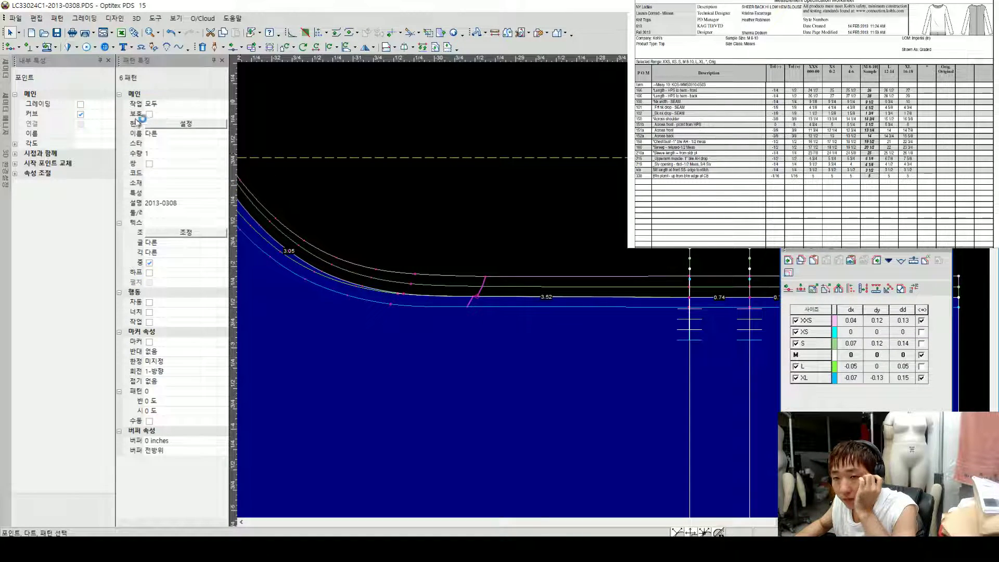
click(81, 104)
click(881, 378)
text(-0.14)
key(Up)
key(Up)
key(Up)
key(Up)
key(Up)
text(0.13)
key(Return)
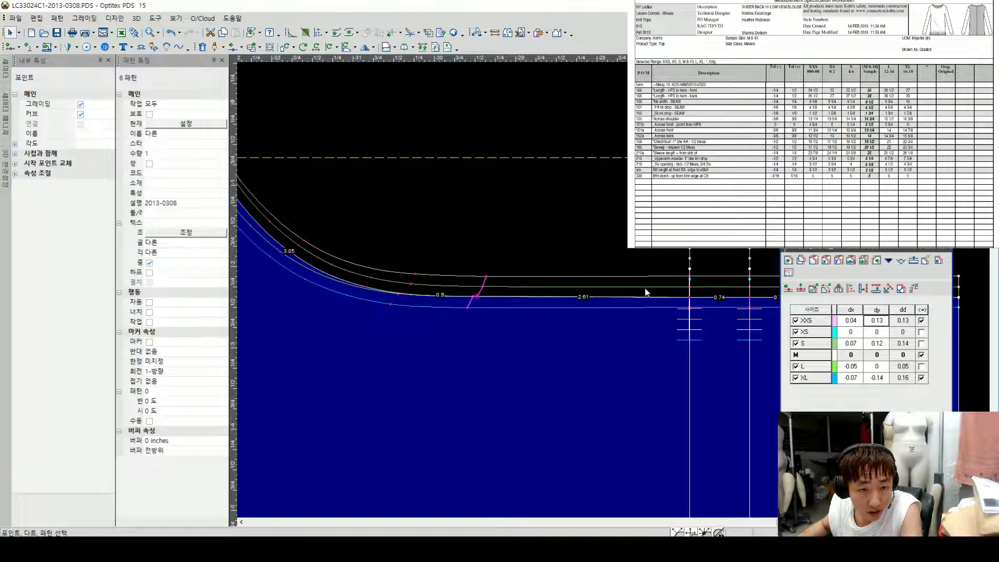
Step: Turn the matching curve points on BK1's back neckline into grading points
scroll(596, 306, down, 2)
click(603, 248)
scroll(607, 271, down, 3)
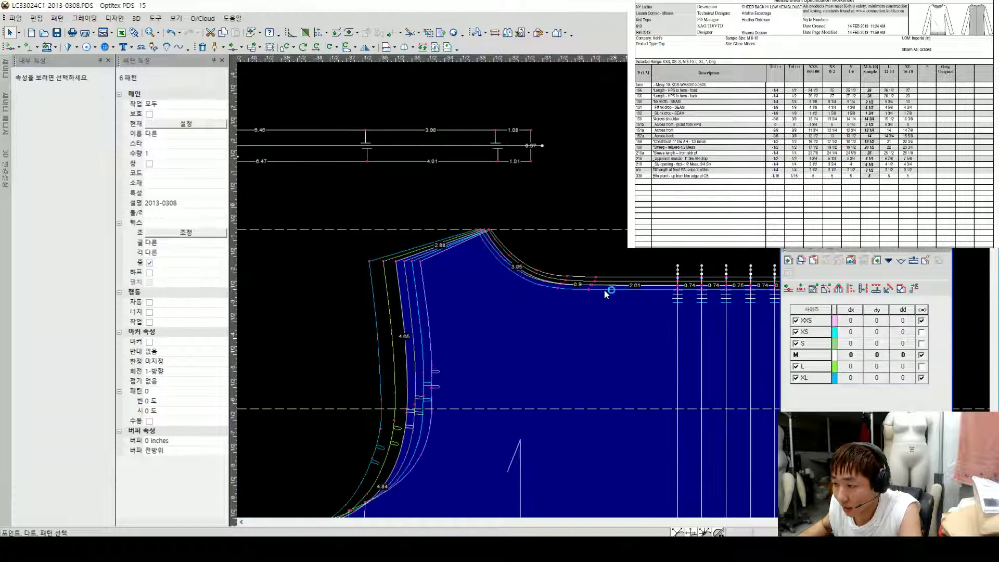
scroll(607, 287, down, 3)
scroll(613, 289, up, 4)
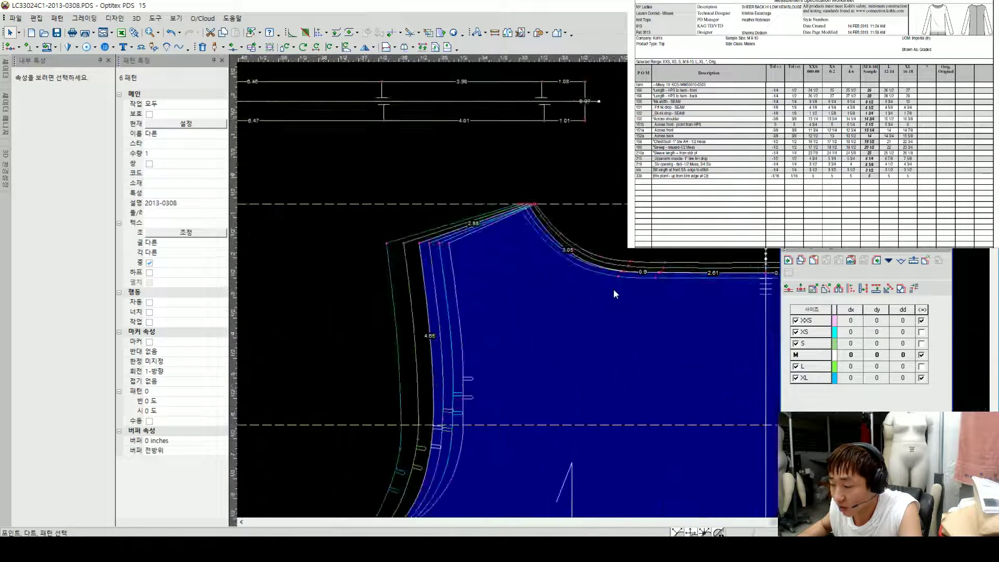
scroll(615, 283, down, 2)
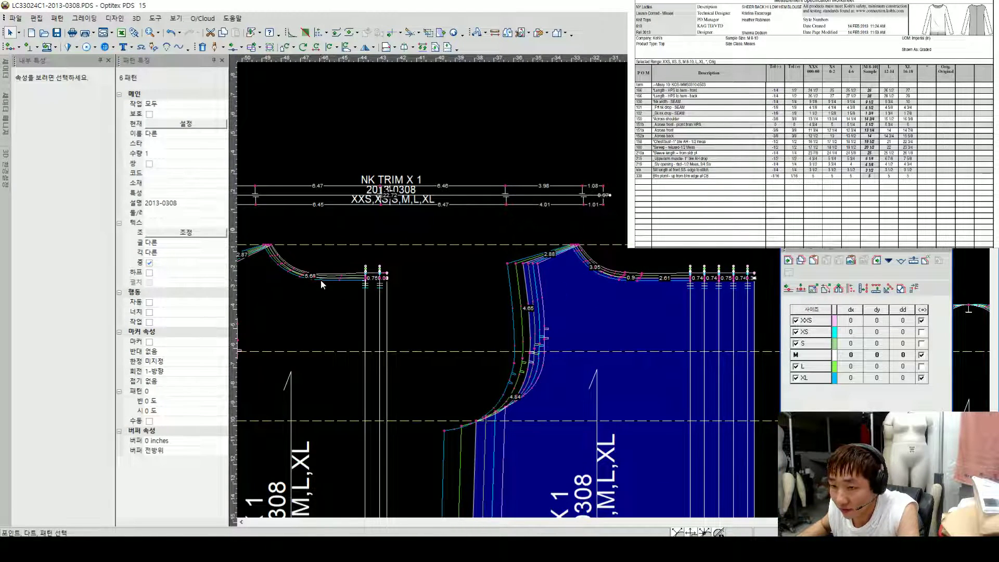
click(306, 278)
click(81, 104)
Step: Copy the grading of BK2's two neckline curve points to the matching two points on BK1's neckline
click(645, 284)
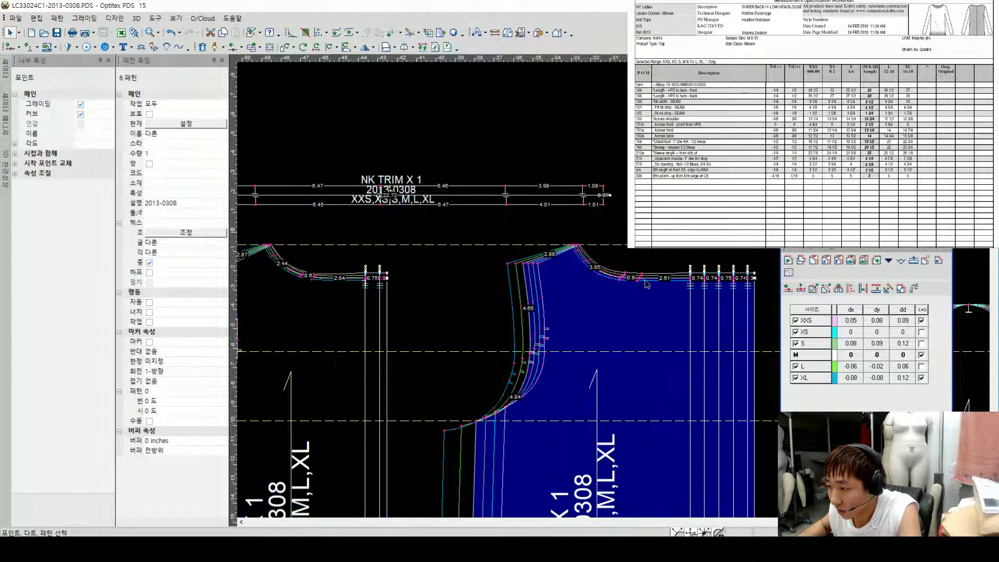
click(643, 280)
scroll(643, 276, up, 2)
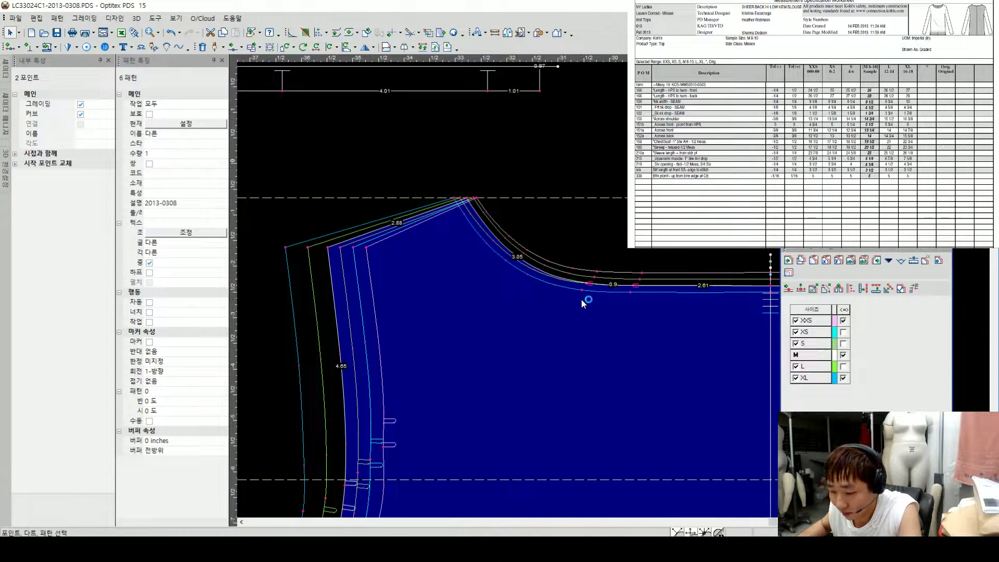
scroll(584, 301, down, 3)
scroll(608, 284, up, 3)
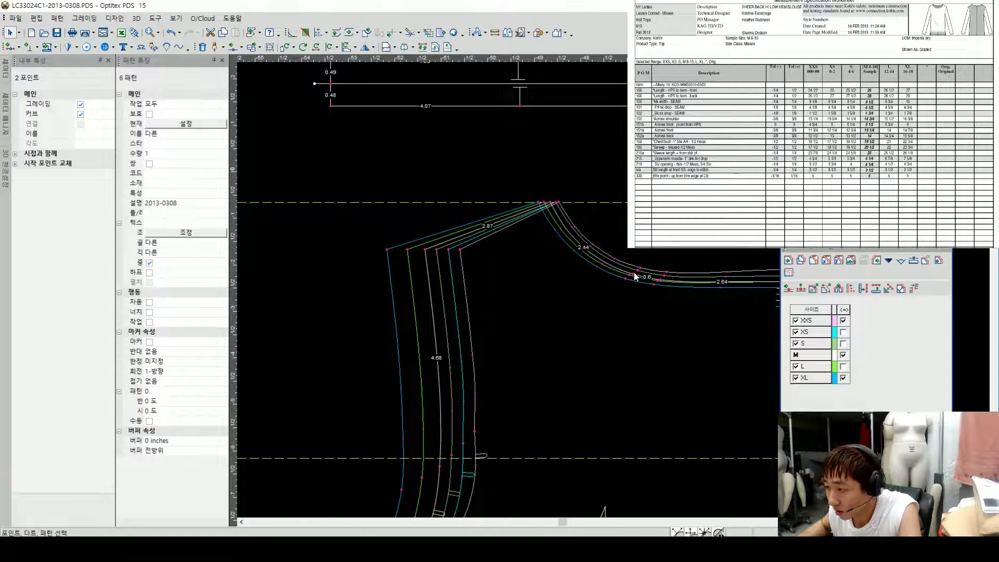
click(634, 277)
click(658, 282)
click(704, 255)
scroll(778, 271, up, 2)
middle_drag(777, 271, 616, 297)
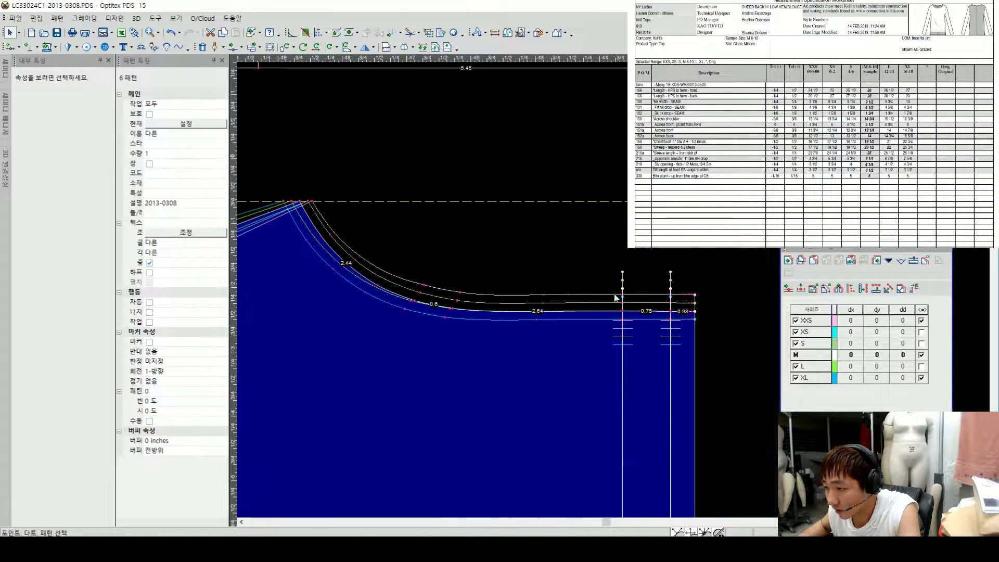
Step: On BK2's armhole-end shoulder point, set dy to 0.02 for S, 0.07 for XS and 0.06 for XXS
scroll(614, 302, down, 3)
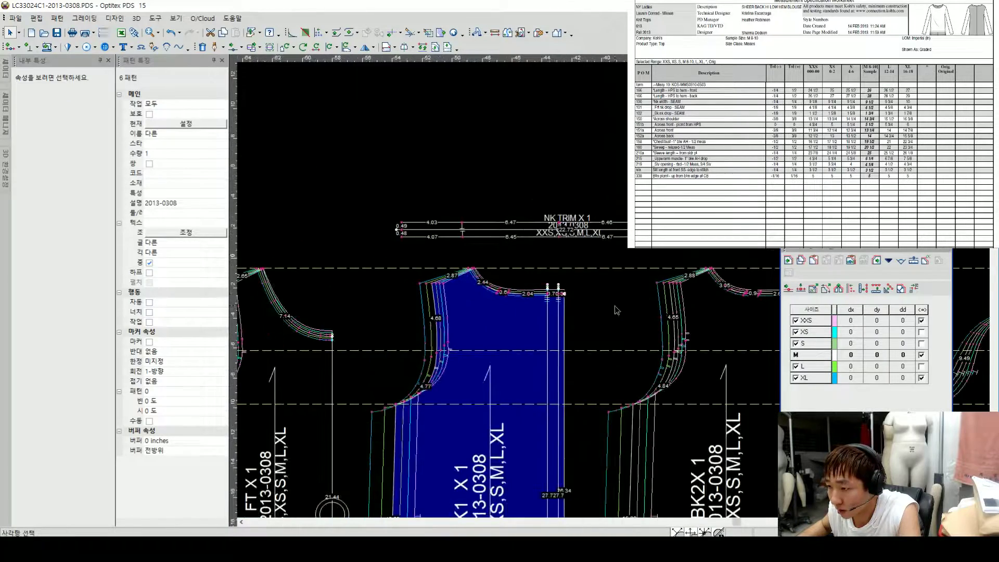
scroll(619, 302, down, 4)
scroll(631, 276, up, 1)
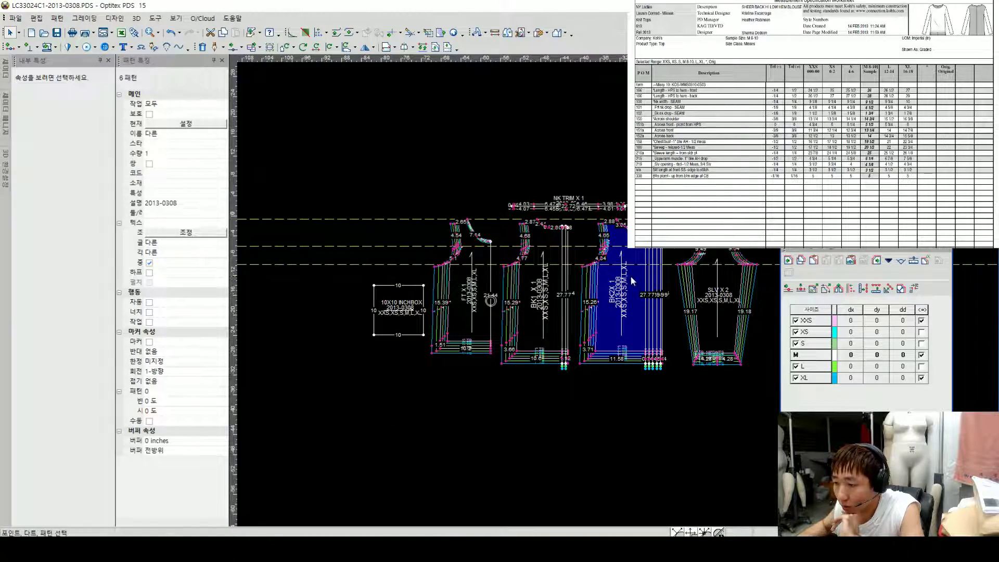
scroll(630, 276, up, 4)
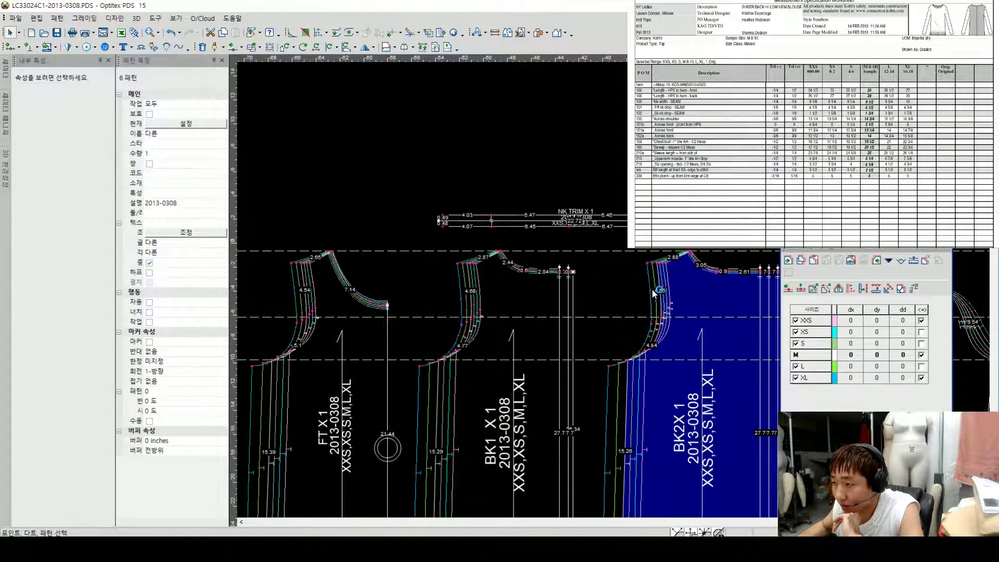
scroll(654, 293, up, 4)
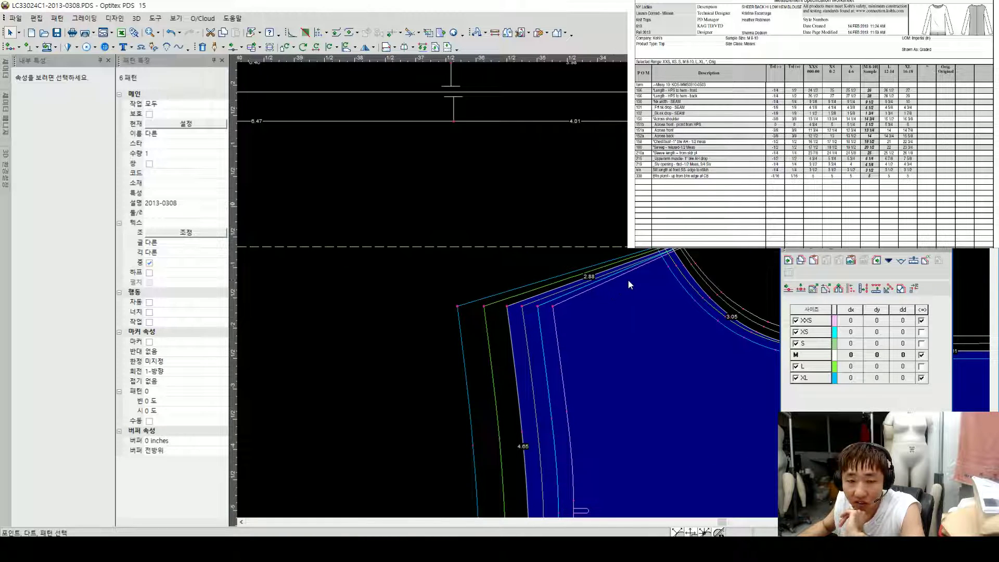
scroll(671, 257, down, 1)
middle_drag(671, 257, 640, 275)
scroll(616, 290, up, 1)
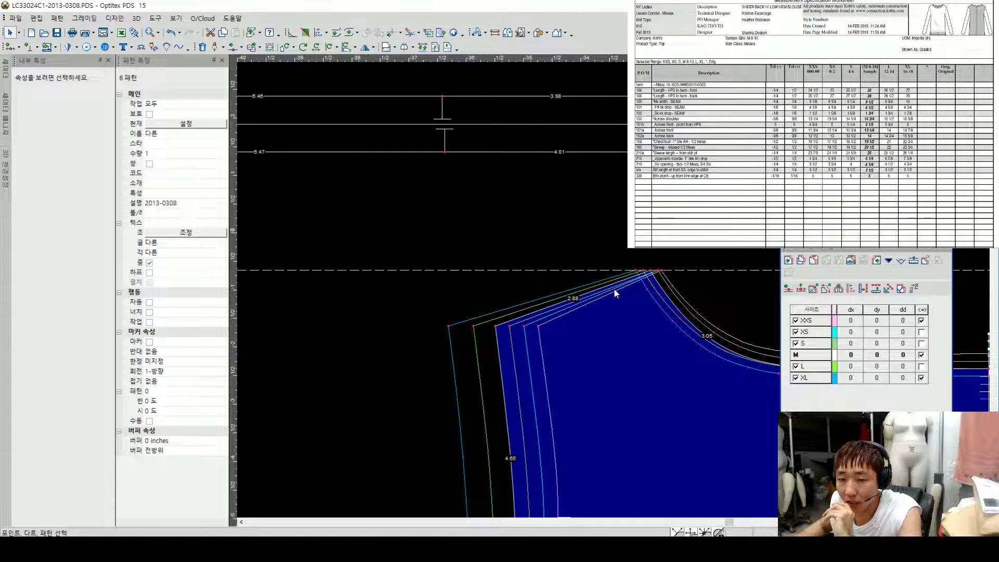
click(496, 327)
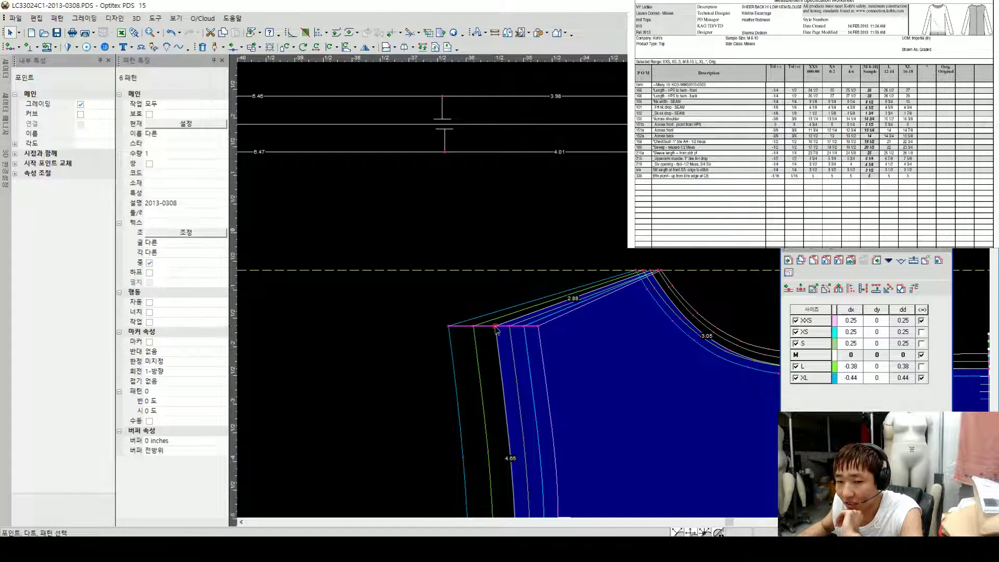
scroll(497, 328, up, 2)
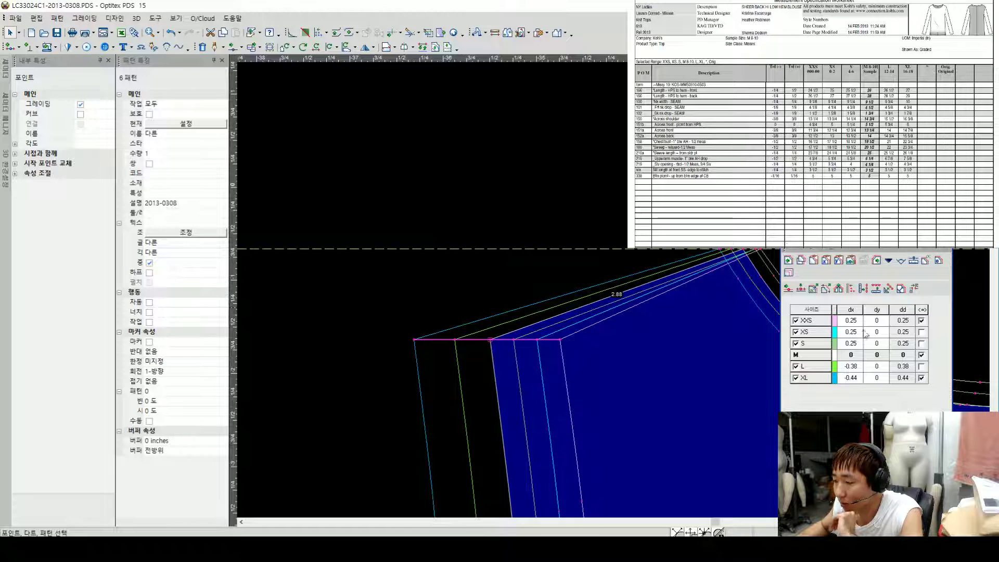
click(884, 343)
text(0.02)
key(Return)
key(Up)
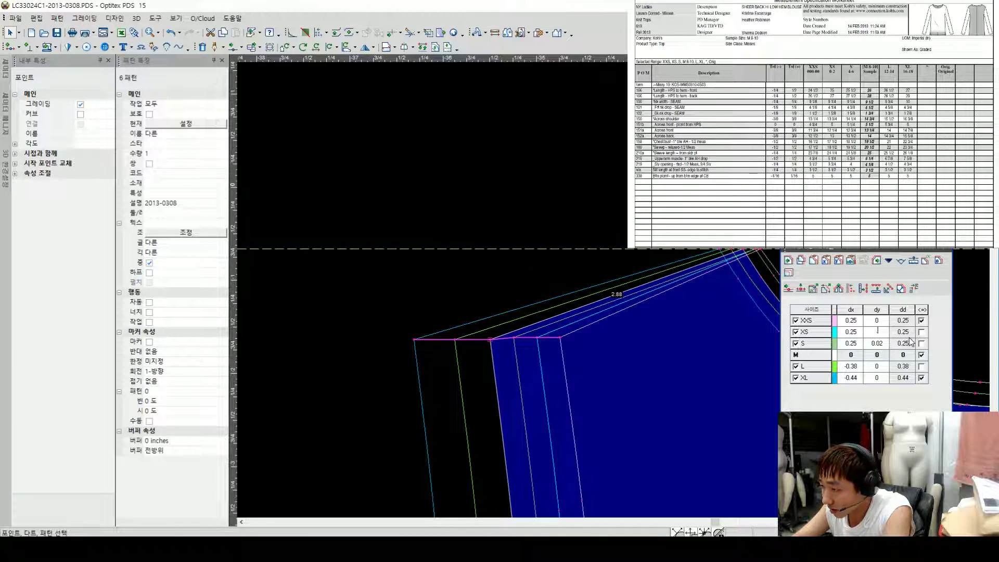
text(0.05)
key(Return)
text(0.07)
key(Return)
key(Up)
text(0.08)
key(Return)
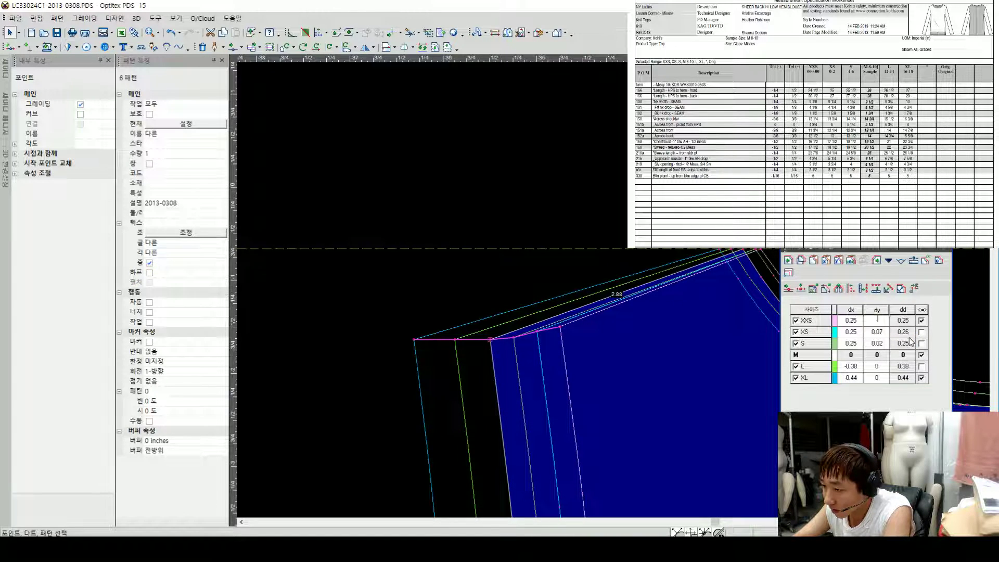
text(0.06)
key(Return)
Step: Set dy on the same BK2 shoulder point to -0.07 for L and -0.08 for XL
key(Down)
key(Down)
key(Down)
key(Down)
text(-0.05)
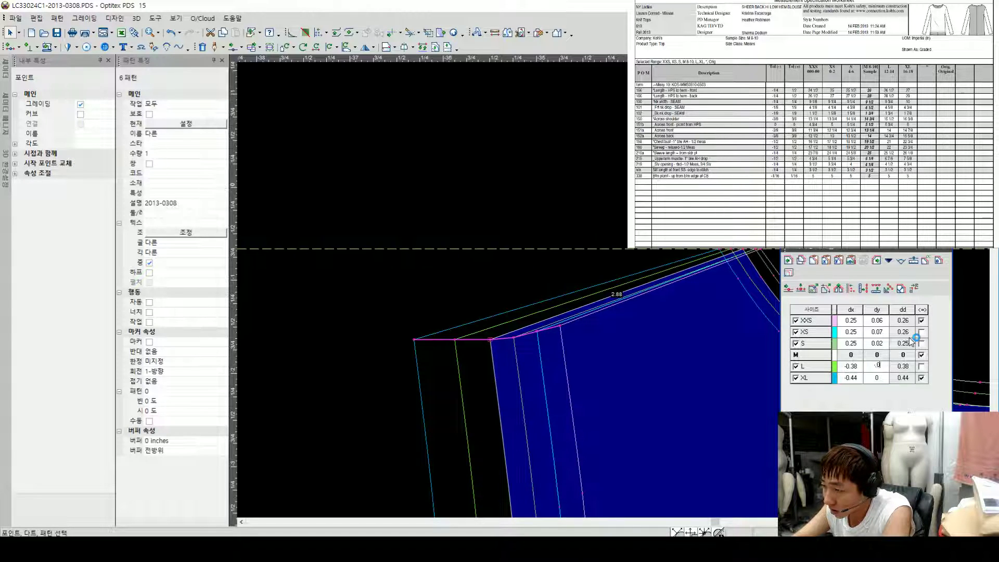
key(Return)
text(-0.07)
key(Return)
key(Down)
text(-.05)
key(Return)
text(-.1)
key(Return)
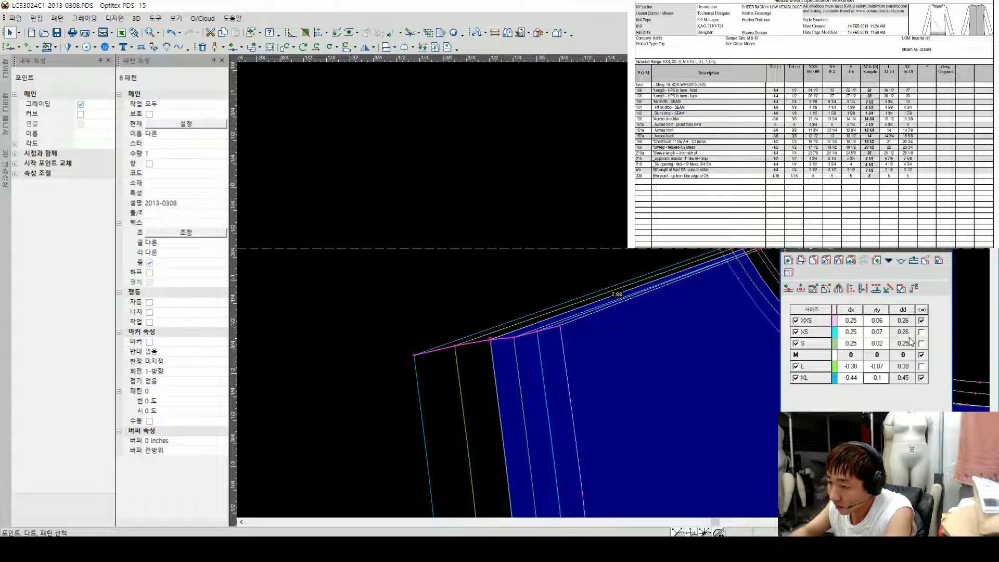
text(-.09)
key(Return)
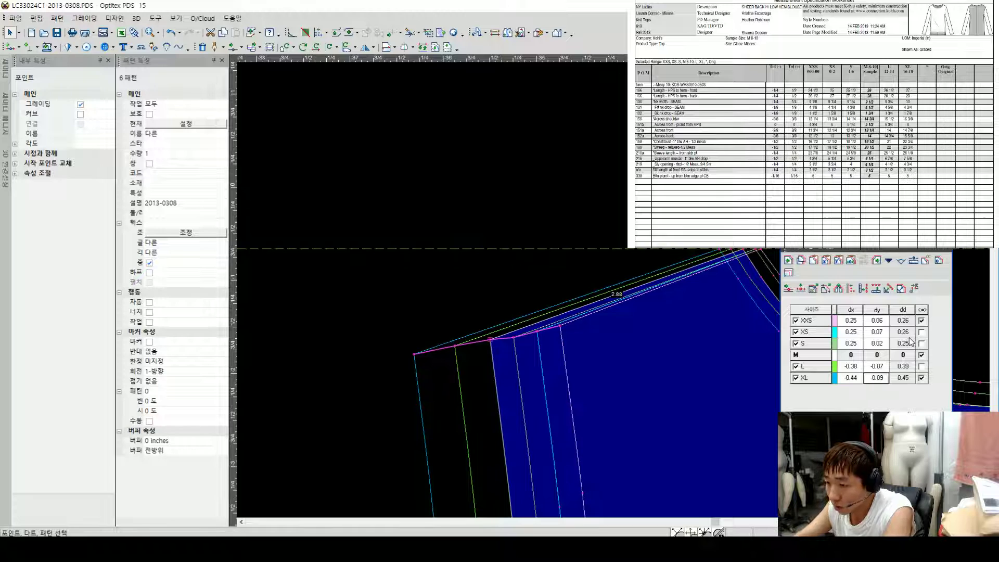
text(-.08)
key(Return)
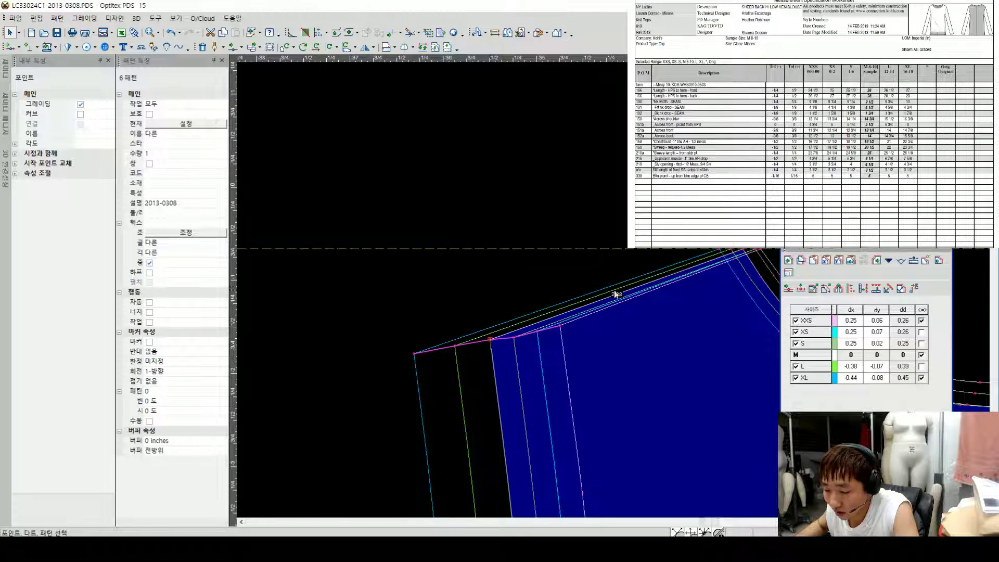
Step: Copy the dy grading of BK2's shoulder point to the matching shoulder points on BK1 and FT
scroll(609, 294, down, 3)
scroll(458, 279, up, 1)
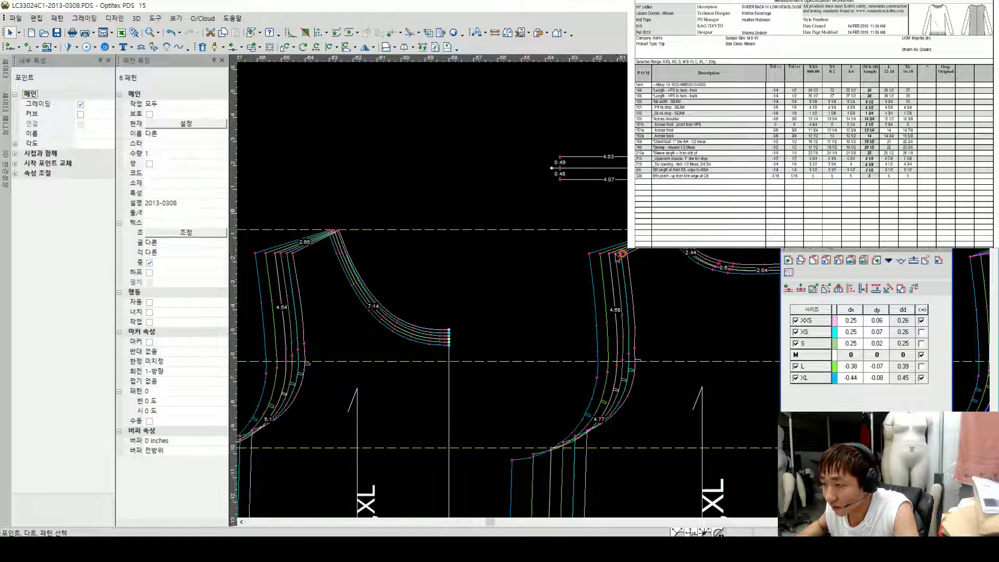
click(620, 259)
scroll(587, 269, down, 2)
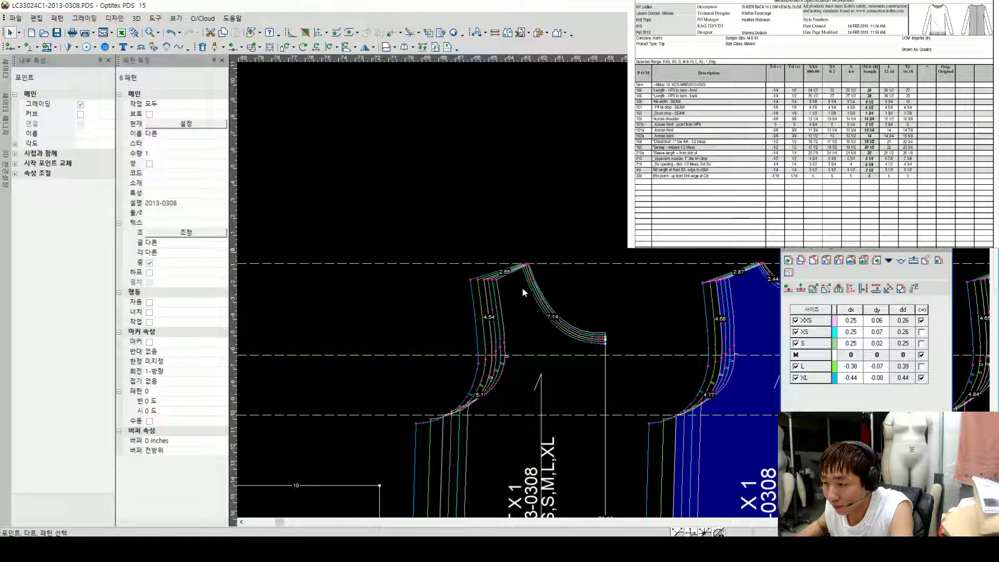
click(491, 283)
scroll(625, 291, up, 2)
scroll(628, 291, down, 4)
scroll(632, 289, up, 2)
Step: Reset dy to 0 for every size on BK2's armhole-end shoulder point
click(631, 290)
scroll(631, 290, down, 1)
scroll(632, 286, up, 1)
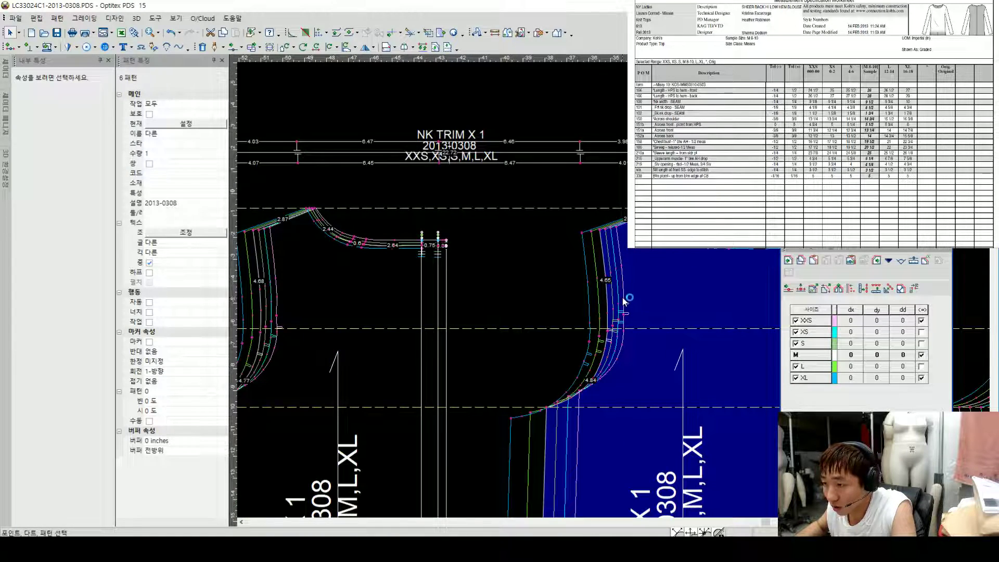
scroll(623, 291, down, 1)
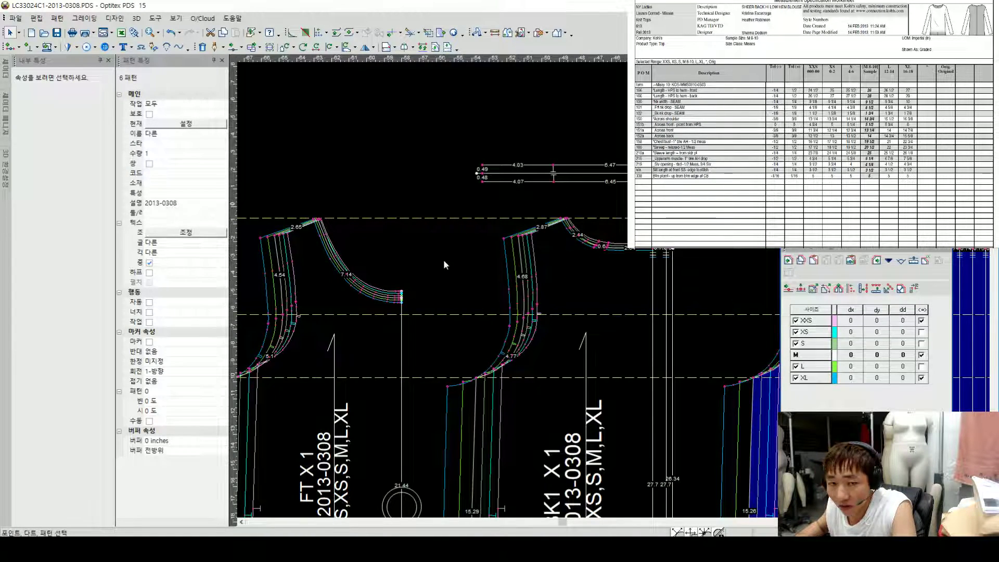
scroll(526, 286, up, 3)
click(526, 286)
scroll(615, 292, down, 4)
scroll(634, 301, up, 2)
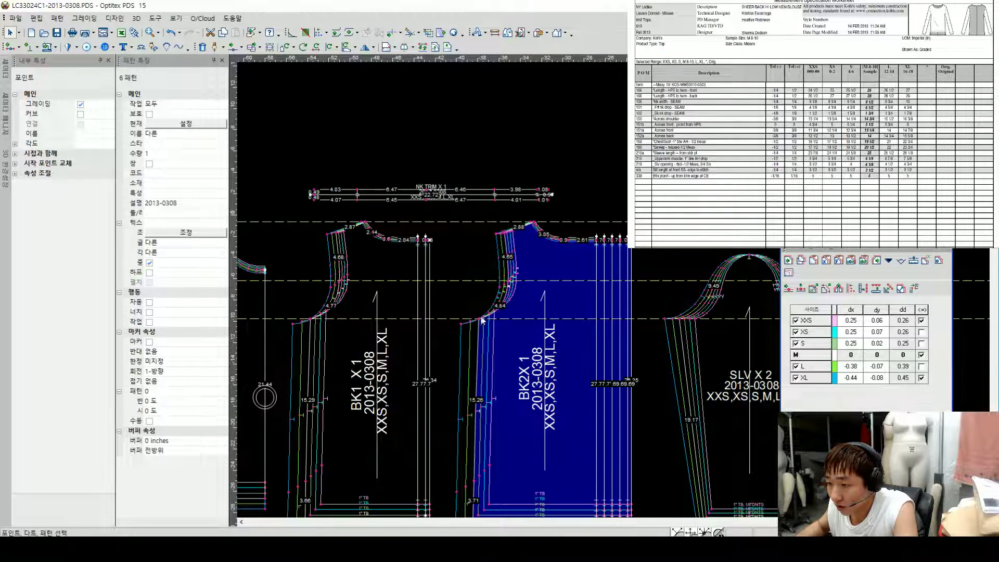
drag(878, 320, 884, 410)
text(0)
key(Return)
Step: Copy the zero dy grading from BK2's shoulder point to the shoulder points of BK1 and FT
scroll(487, 233, up, 2)
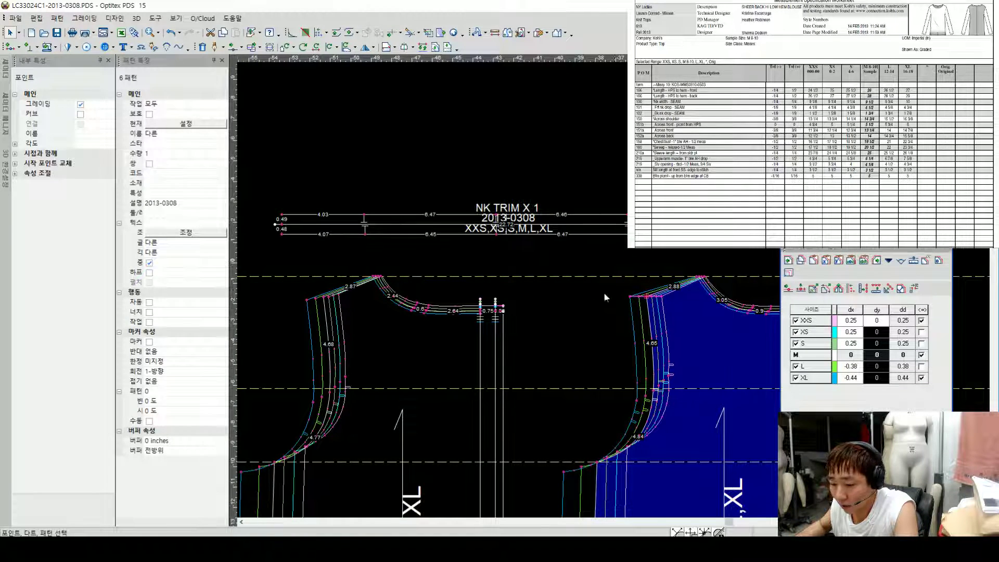
scroll(639, 323, down, 2)
click(495, 283)
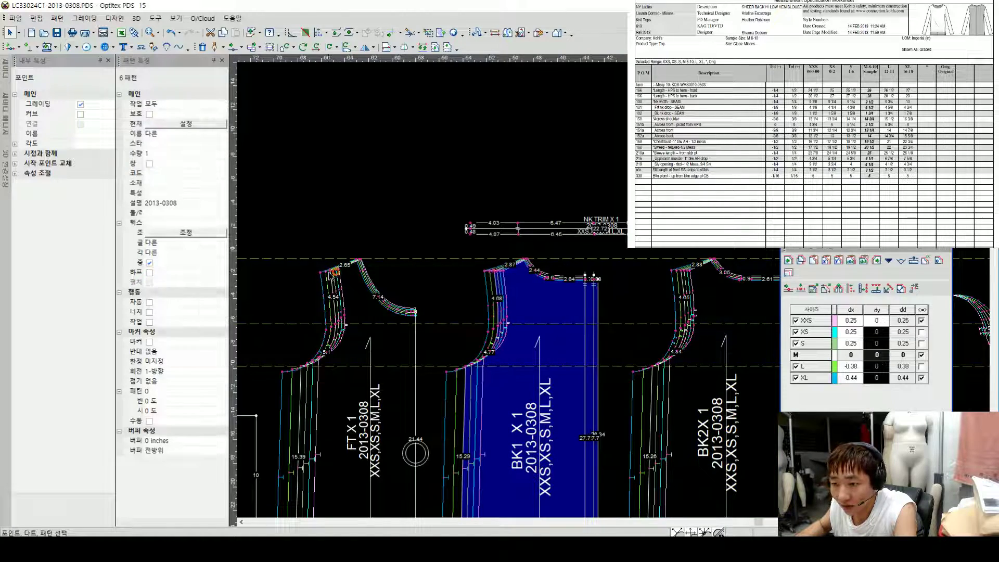
click(335, 276)
Step: Check the graded shoulder lines and necklines across FT, BK1 and BK2
scroll(677, 339, down, 3)
scroll(623, 297, up, 4)
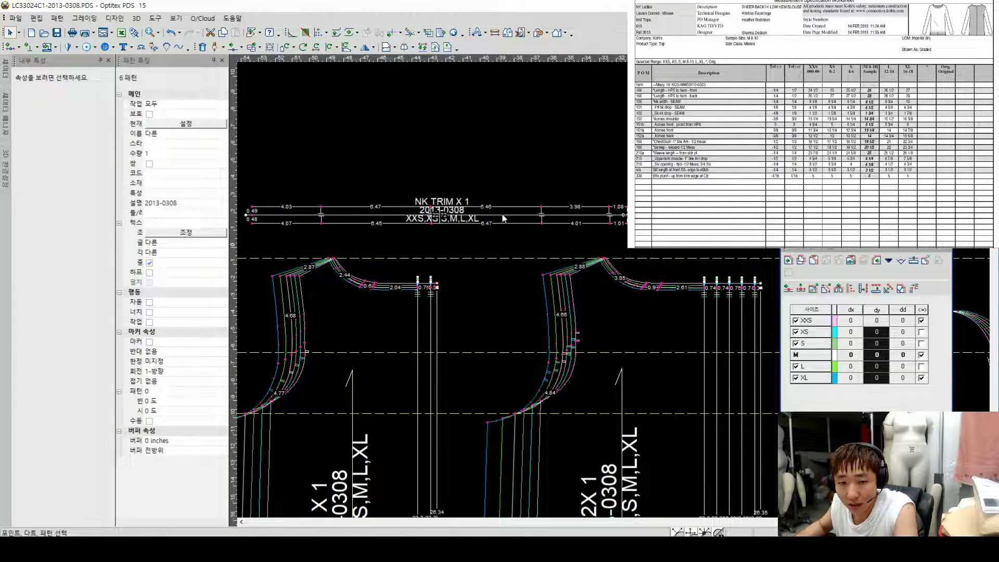
scroll(577, 276, down, 1)
scroll(625, 286, up, 1)
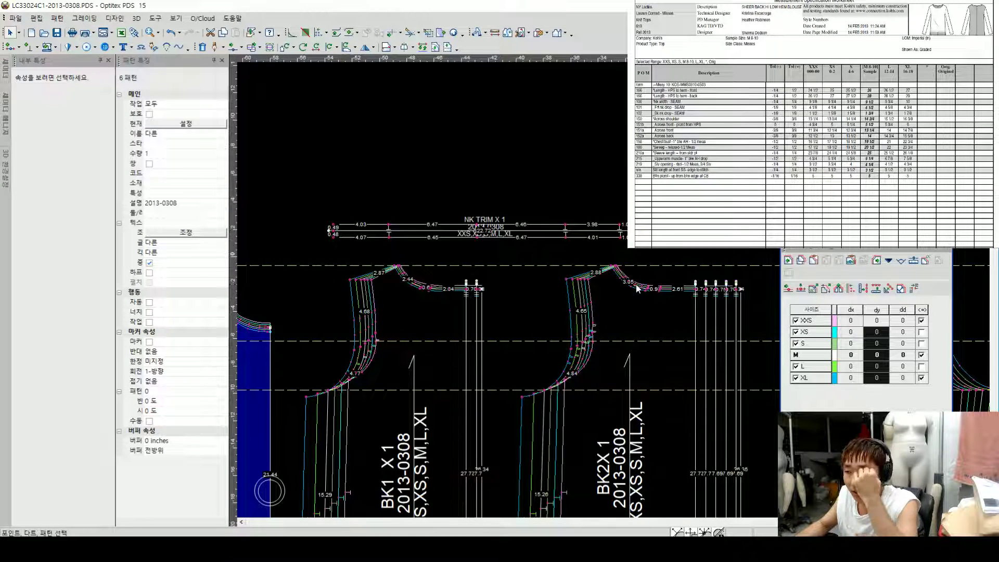
scroll(391, 276, down, 1)
scroll(599, 294, up, 1)
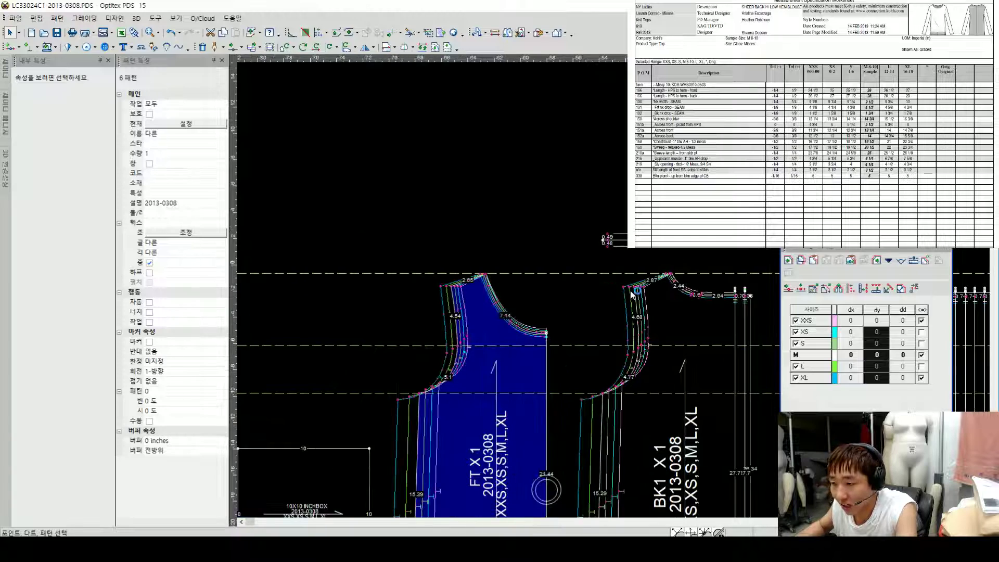
scroll(564, 317, down, 2)
scroll(567, 286, up, 3)
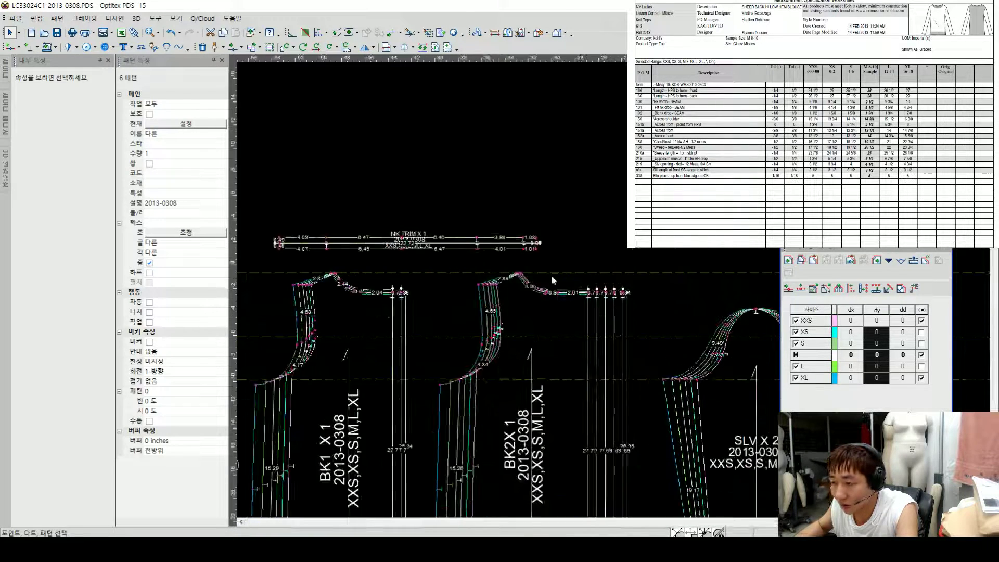
Step: Select the NK TRIM piece, then open the length comparison table and place it clear of the patterns
click(527, 247)
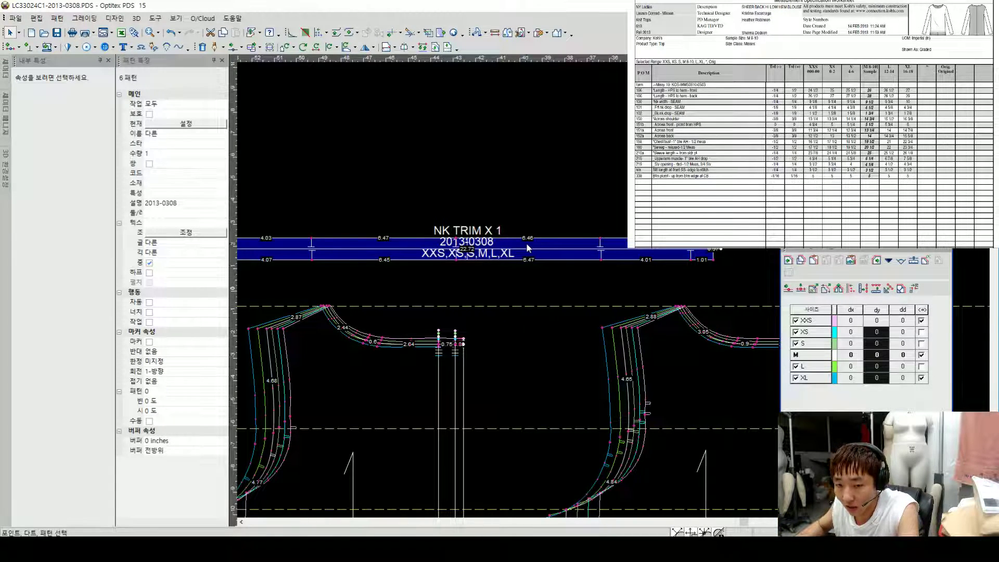
scroll(544, 237, down, 2)
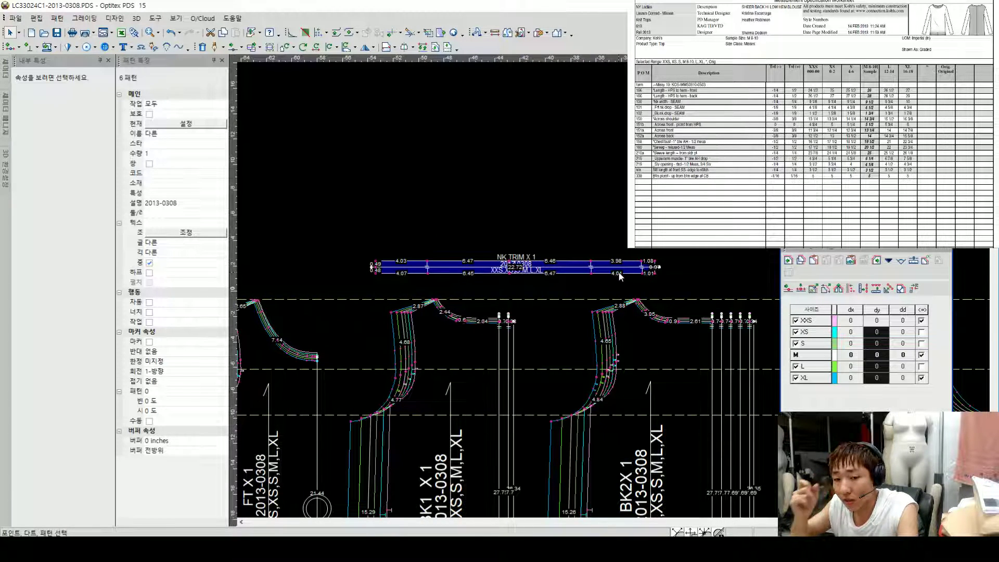
key(ctrl+l)
drag(643, 7, 86, 26)
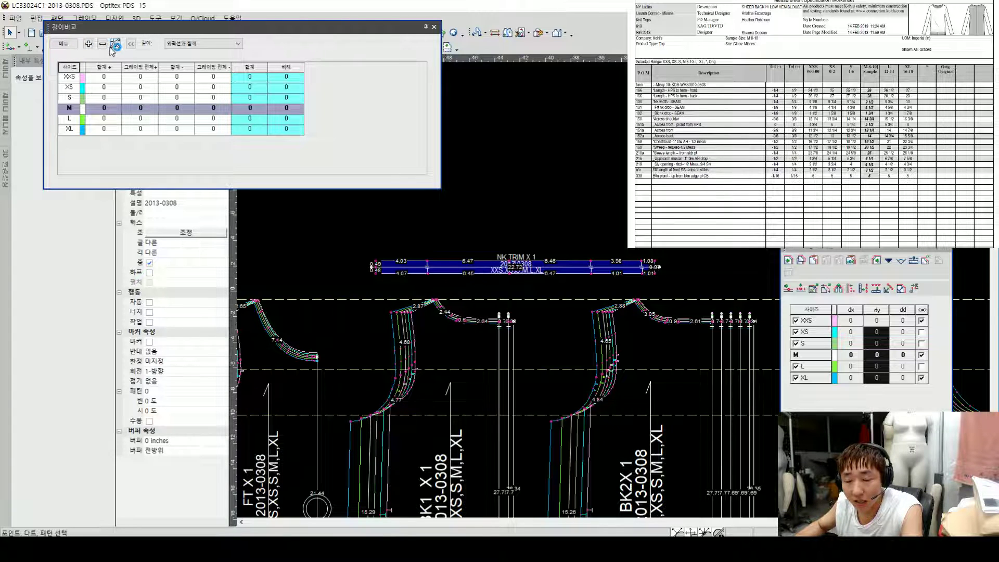
Step: Examine the NK TRIM segment lengths against the front and back neckline segments
scroll(684, 304, up, 3)
scroll(612, 293, down, 3)
scroll(615, 295, up, 3)
scroll(615, 293, down, 2)
scroll(599, 292, up, 3)
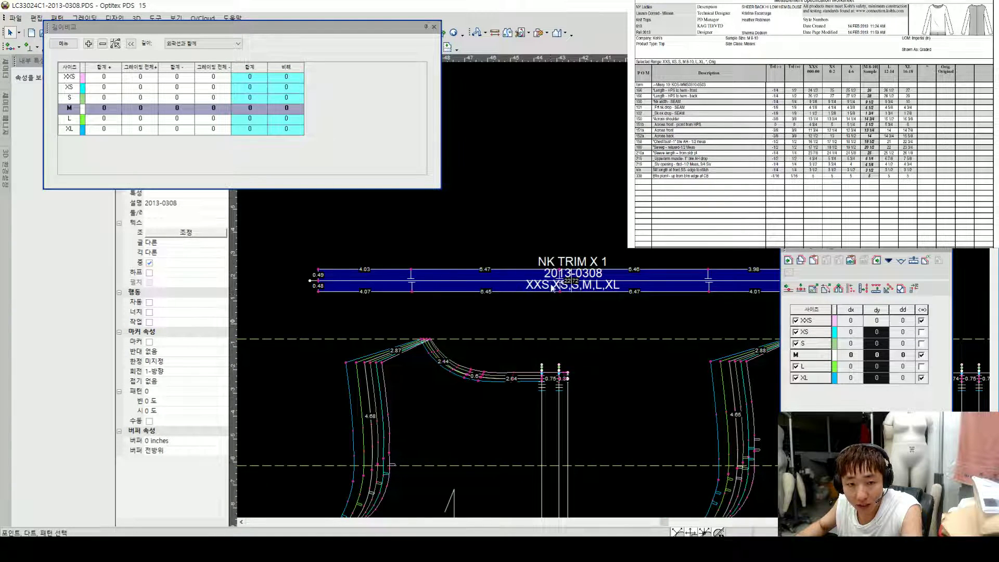
scroll(558, 263, down, 1)
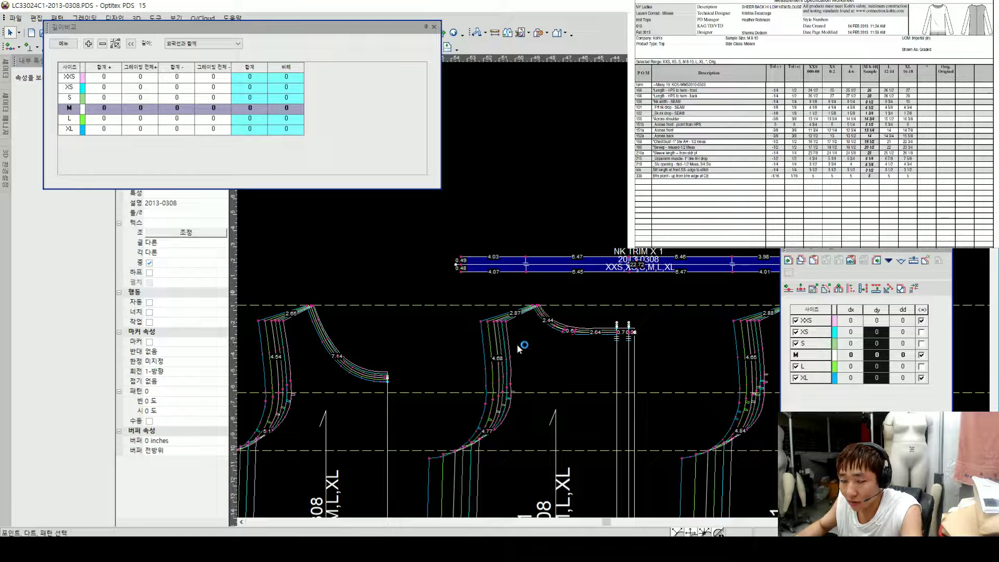
scroll(640, 266, up, 1)
scroll(593, 298, up, 1)
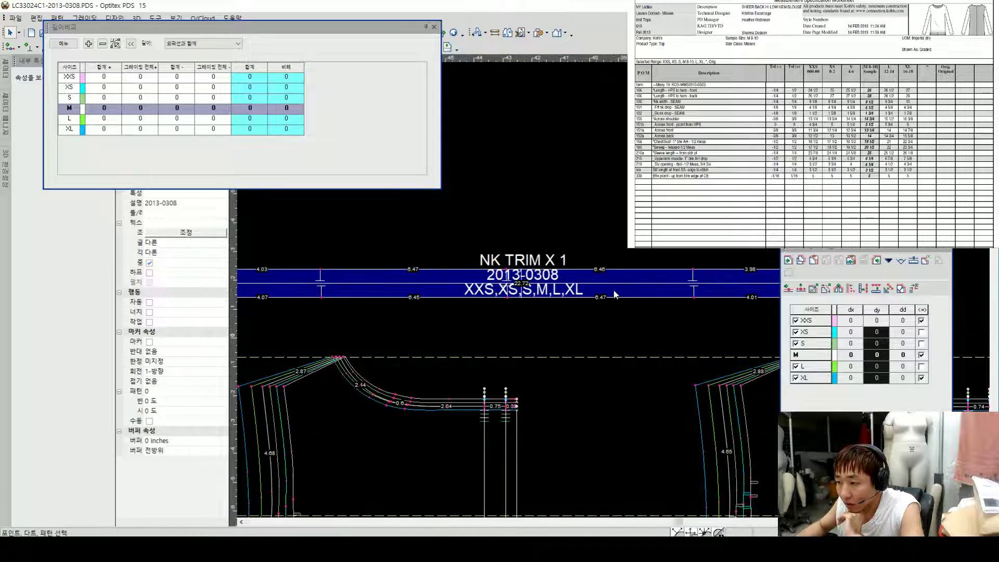
scroll(616, 294, down, 1)
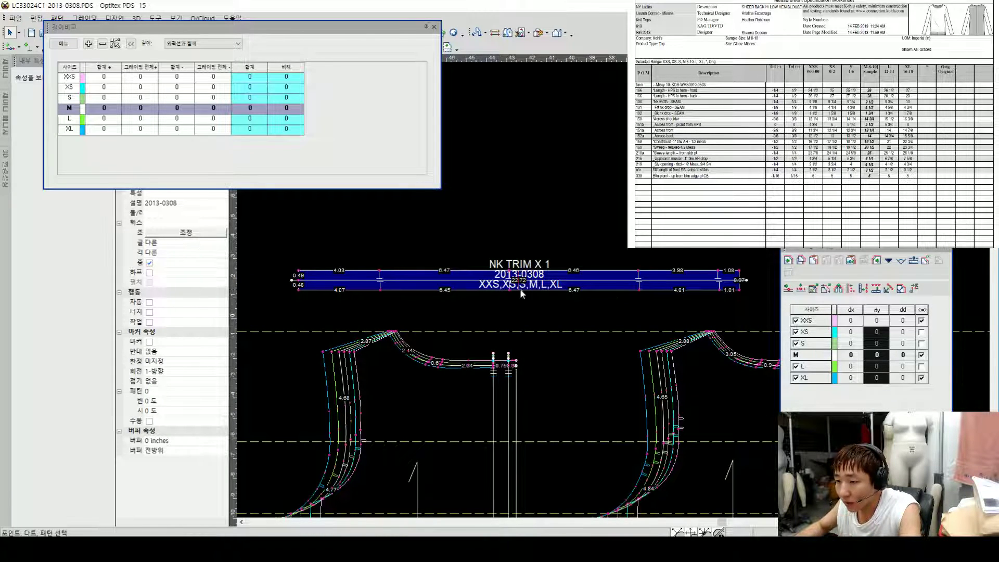
scroll(509, 281, down, 2)
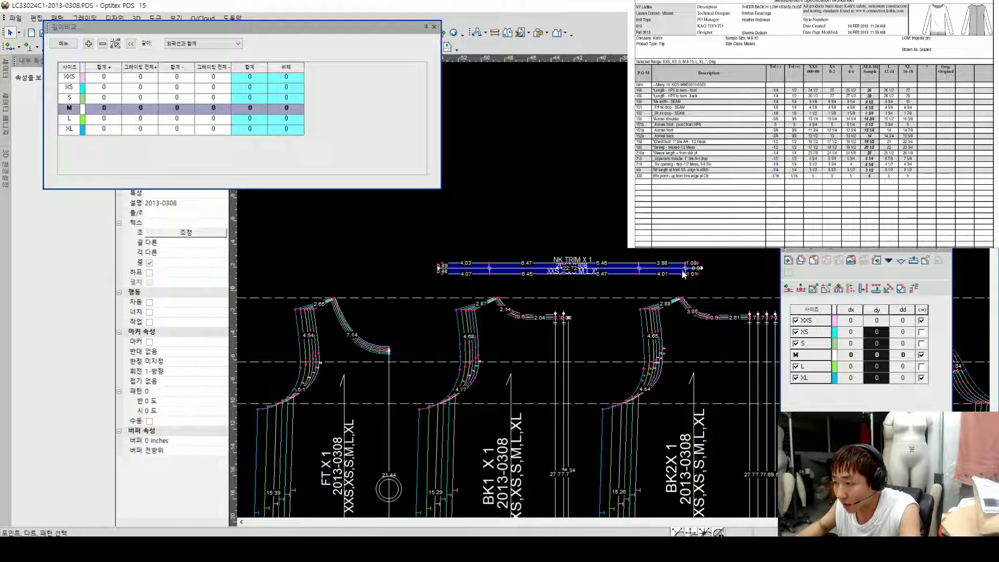
scroll(693, 303, down, 2)
scroll(593, 283, up, 1)
Step: Examine the neckline segments on BK2, BK1 and FT
click(580, 343)
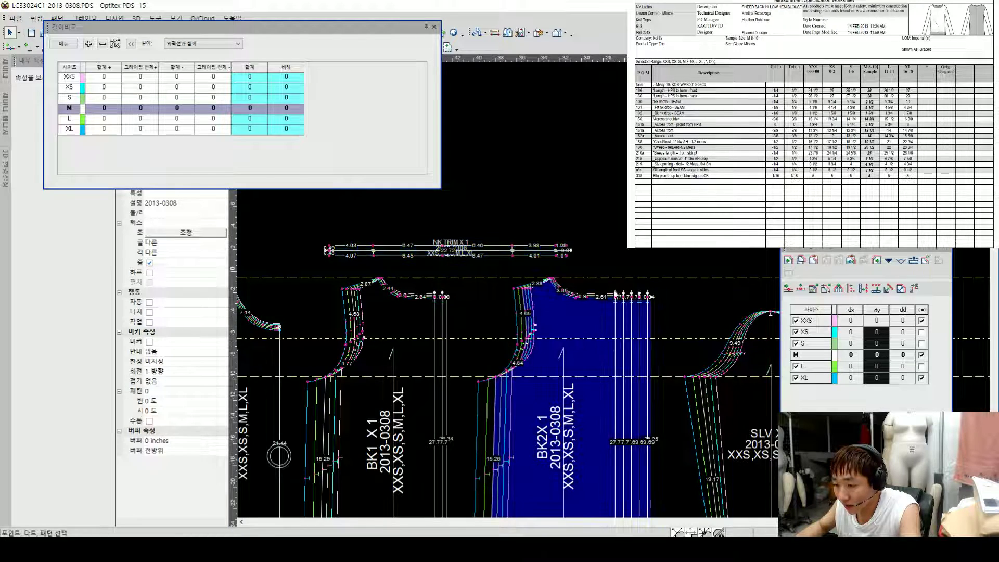
scroll(492, 342, up, 1)
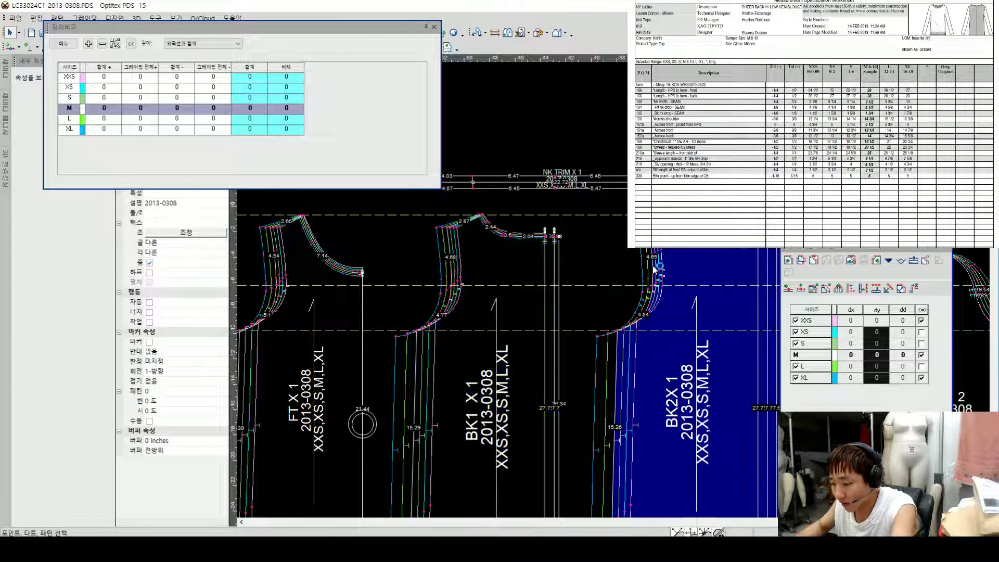
scroll(616, 286, up, 1)
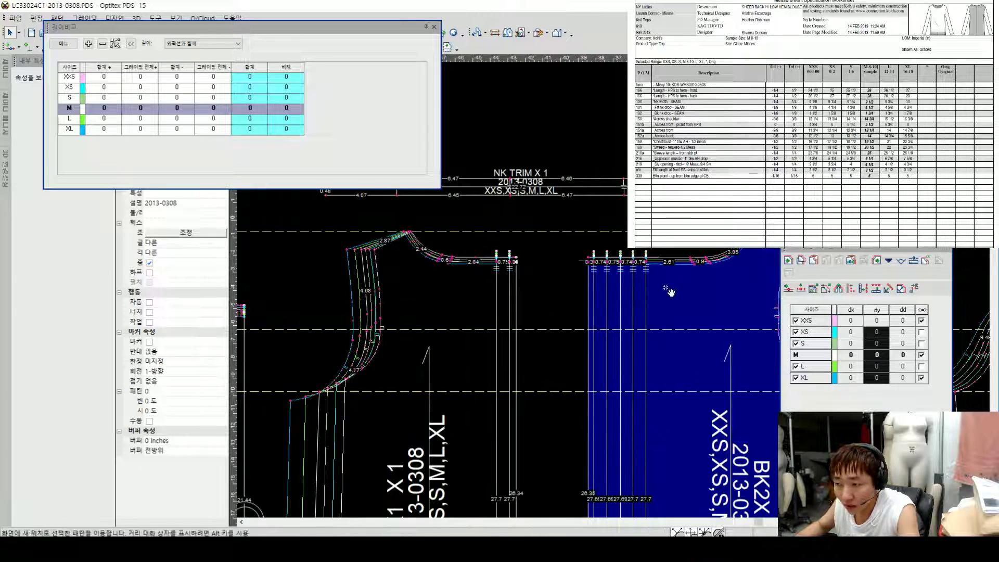
scroll(629, 288, down, 2)
scroll(612, 288, up, 3)
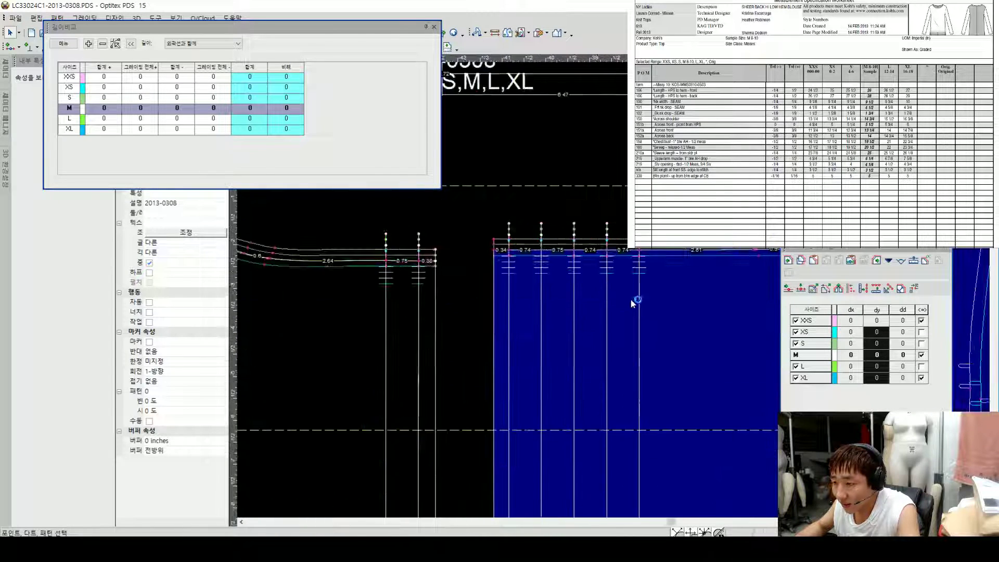
scroll(637, 297, down, 1)
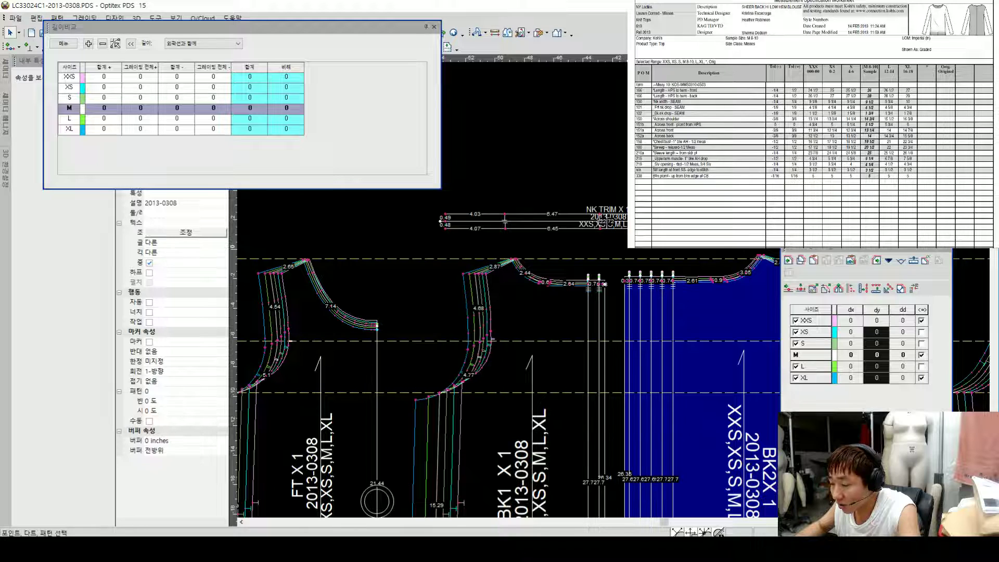
scroll(612, 292, up, 2)
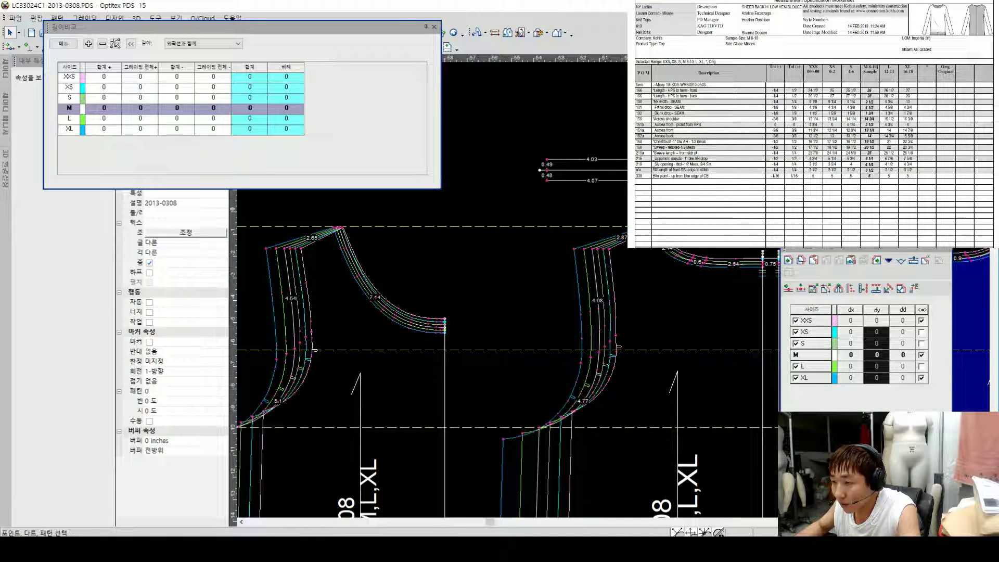
Step: Add FT's front neckline, from the shoulder neck point to centre front, to the plus side of the length comparison
click(339, 228)
click(446, 328)
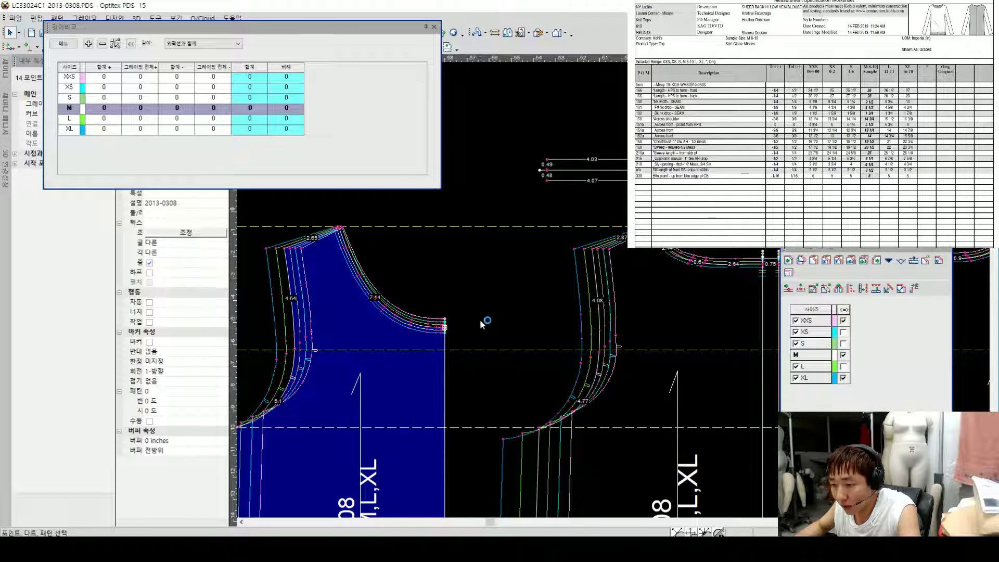
click(88, 47)
click(340, 228)
click(446, 328)
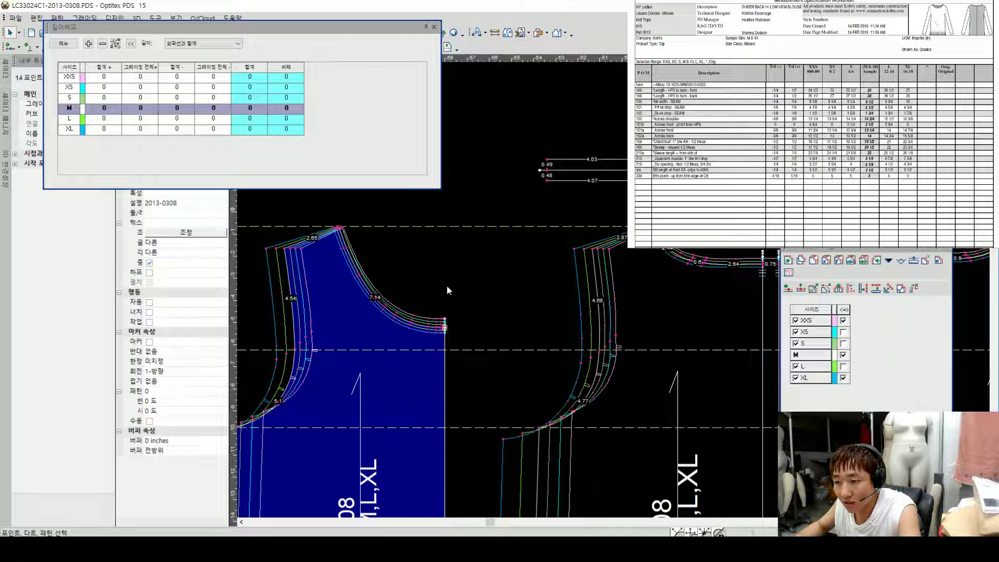
click(88, 46)
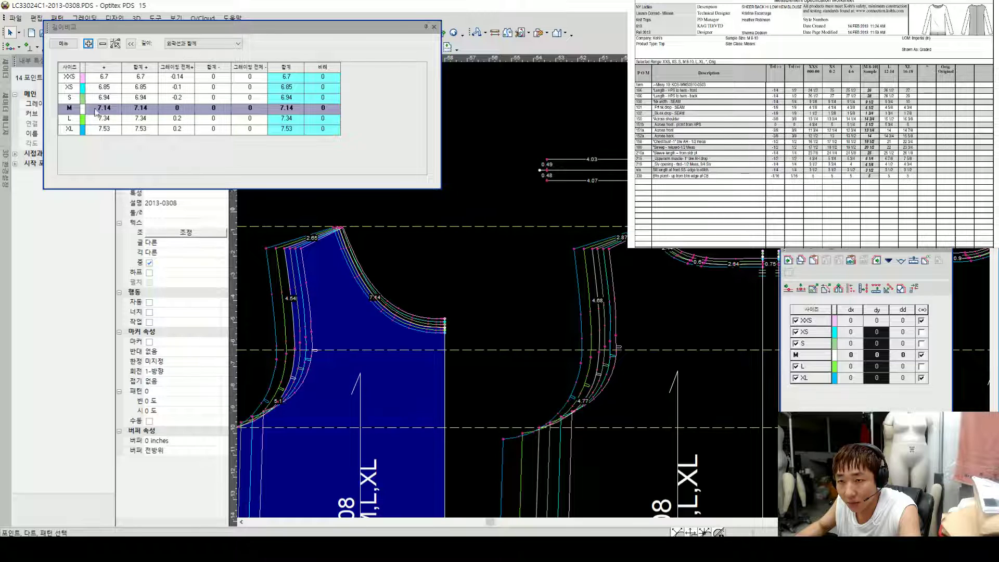
Step: Add NK TRIM's upper edge segment, from the first notch to the middle point, to the minus side of the comparison
scroll(521, 240, down, 2)
middle_click(635, 286)
scroll(491, 304, up, 1)
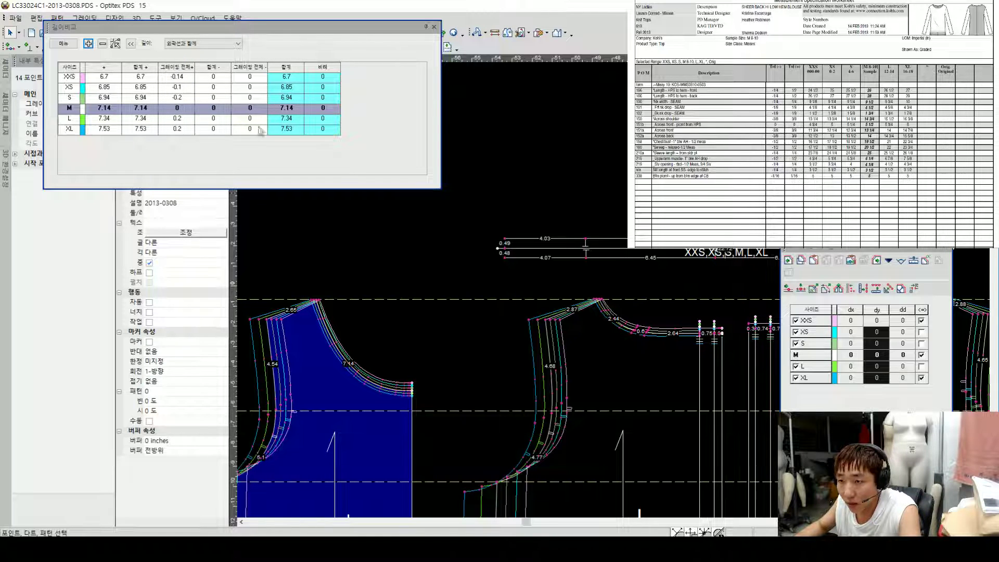
scroll(623, 286, down, 2)
scroll(617, 294, up, 3)
click(450, 268)
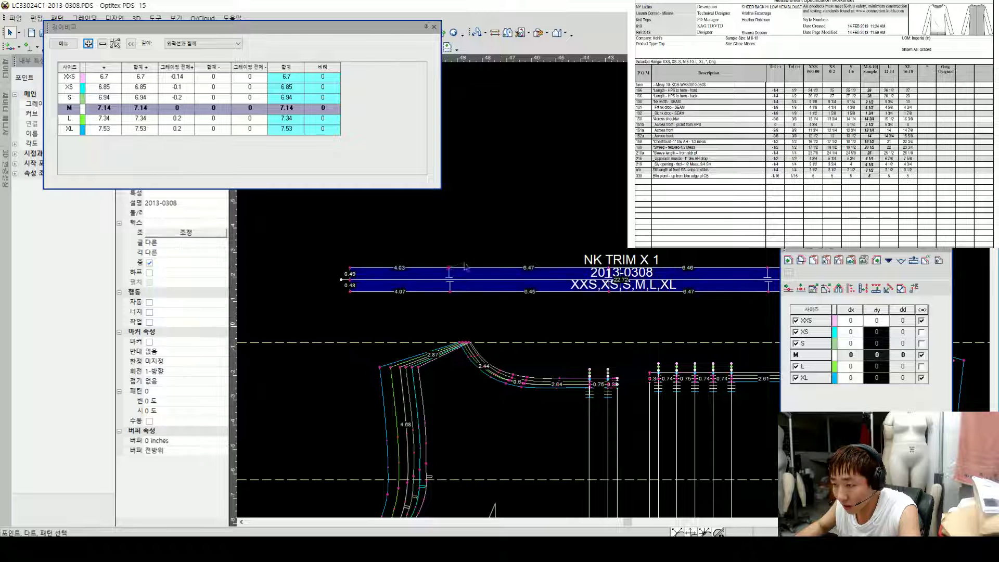
click(591, 266)
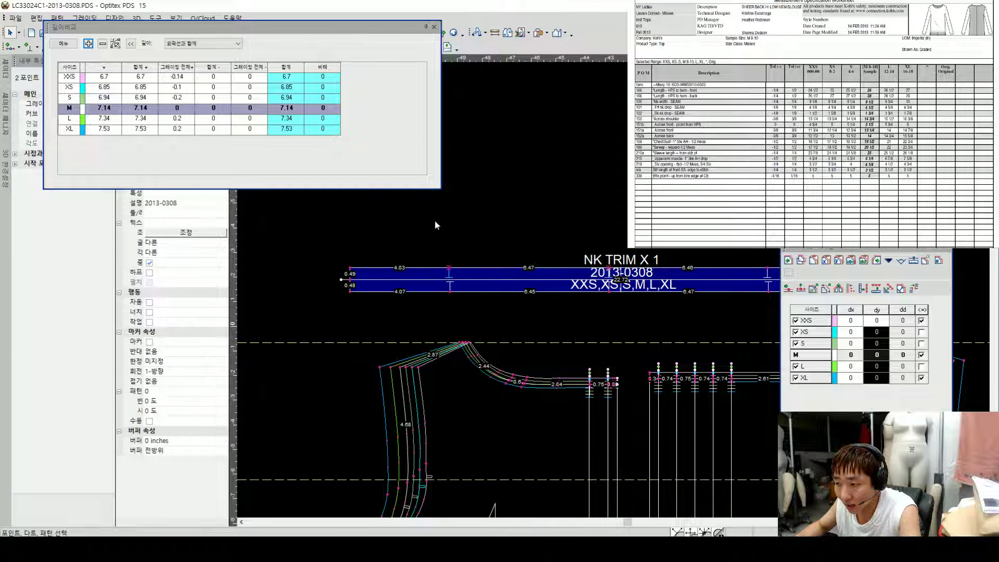
click(449, 268)
mouse_move(617, 258)
mouse_down()
mouse_move(602, 259)
mouse_move(610, 273)
mouse_up()
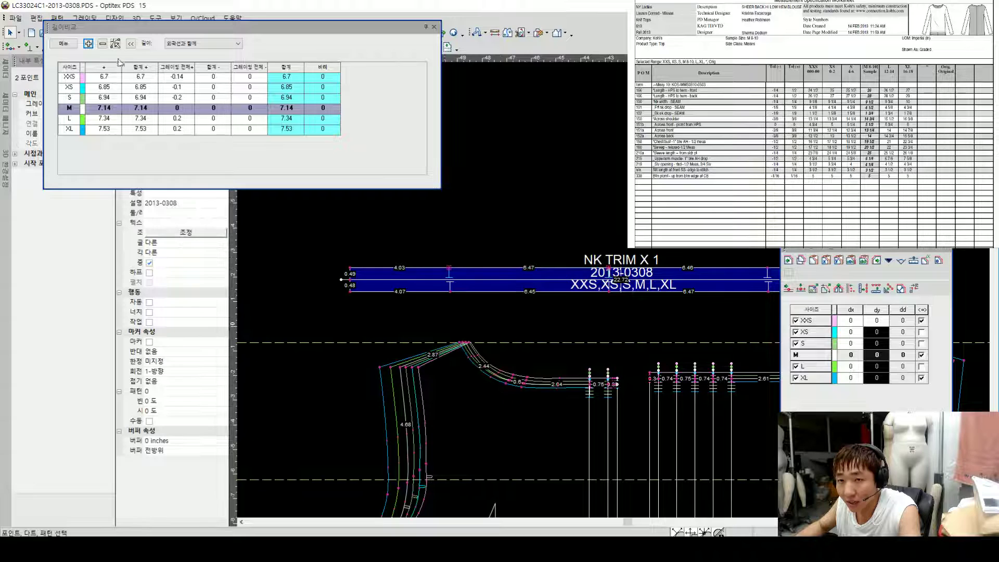
click(102, 45)
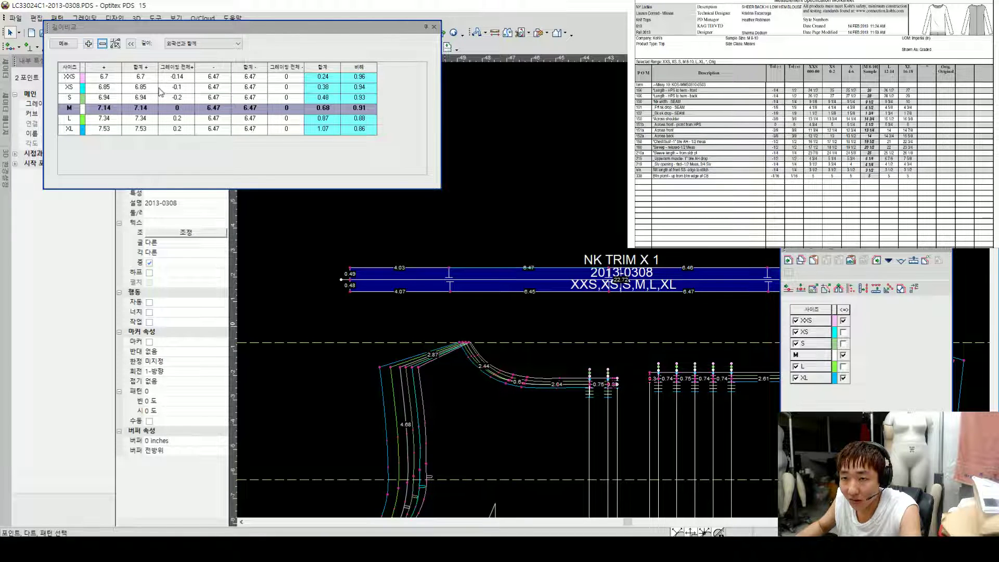
Step: Copy the front neckline's plus-total lengths for all sizes from the length comparison table
scroll(614, 294, down, 1)
scroll(615, 291, up, 1)
scroll(510, 308, down, 2)
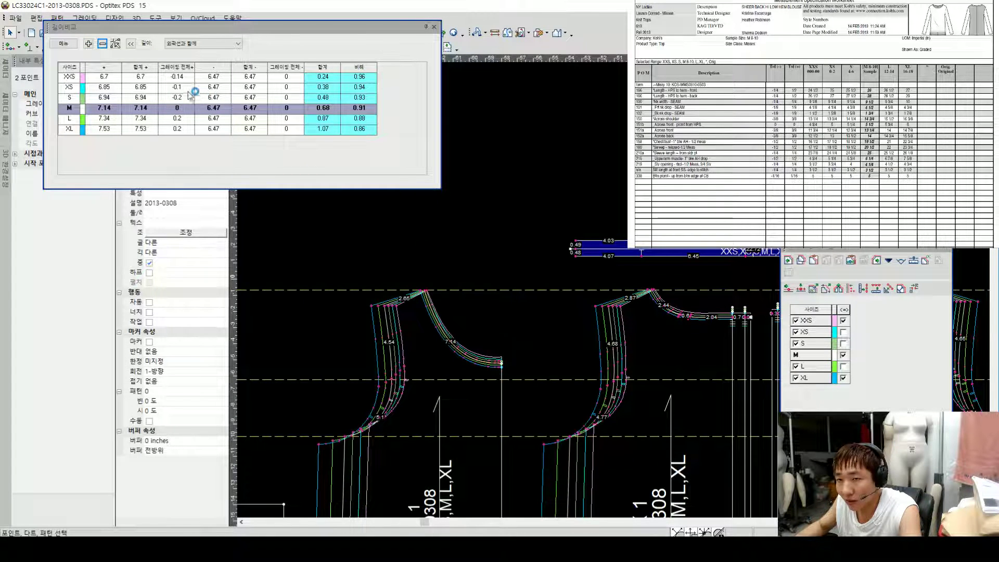
scroll(624, 297, up, 2)
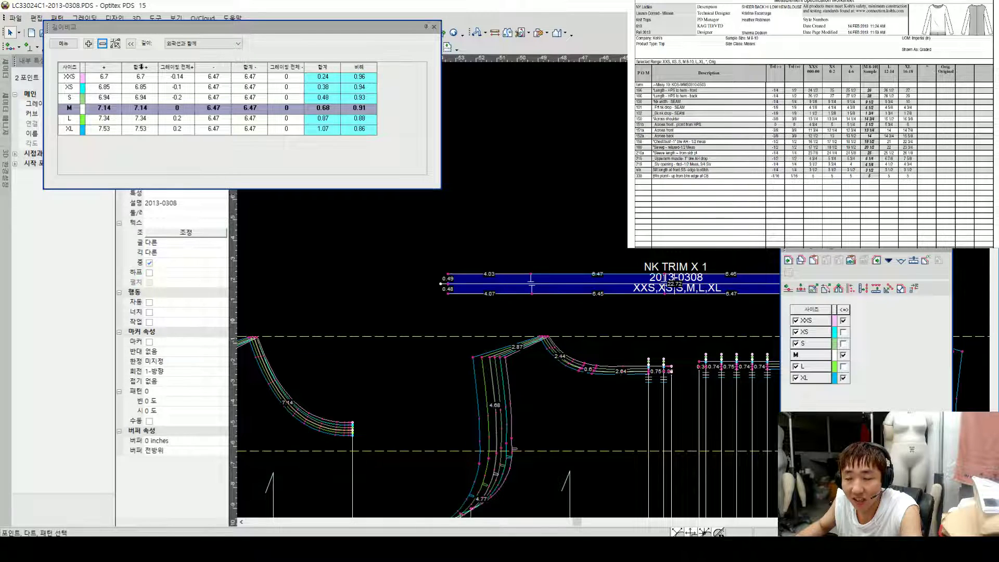
click(141, 67)
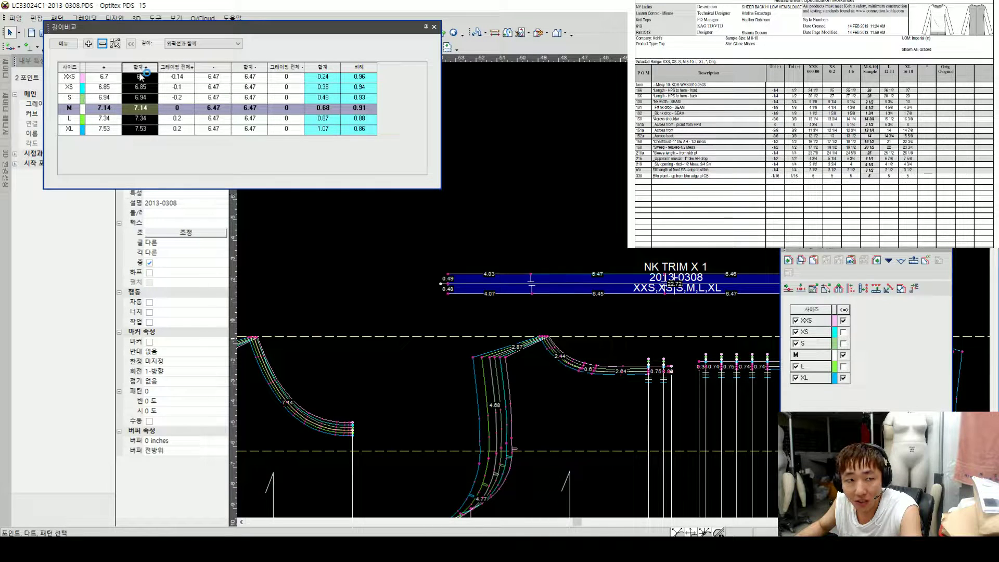
click(66, 45)
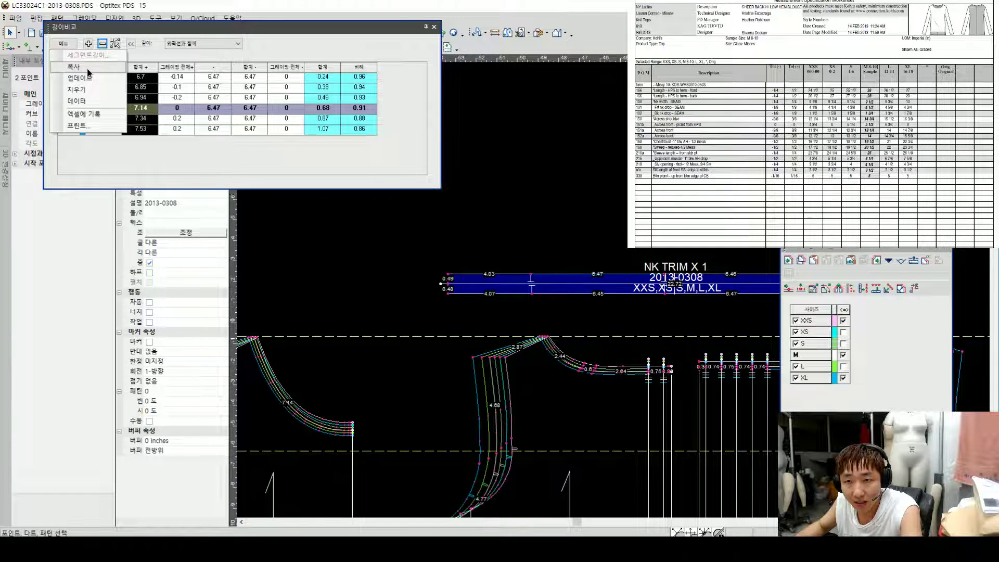
click(88, 72)
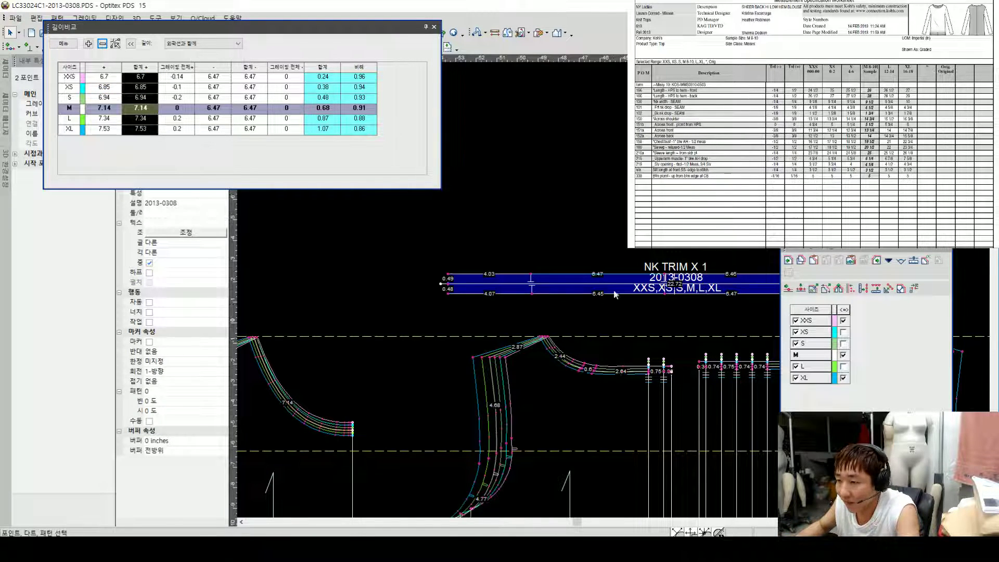
Step: Open the segment length settings for NK TRIM's upper edge between the first notch and middle point, and place them clear of the piece
scroll(611, 290, down, 3)
scroll(587, 291, up, 4)
click(444, 292)
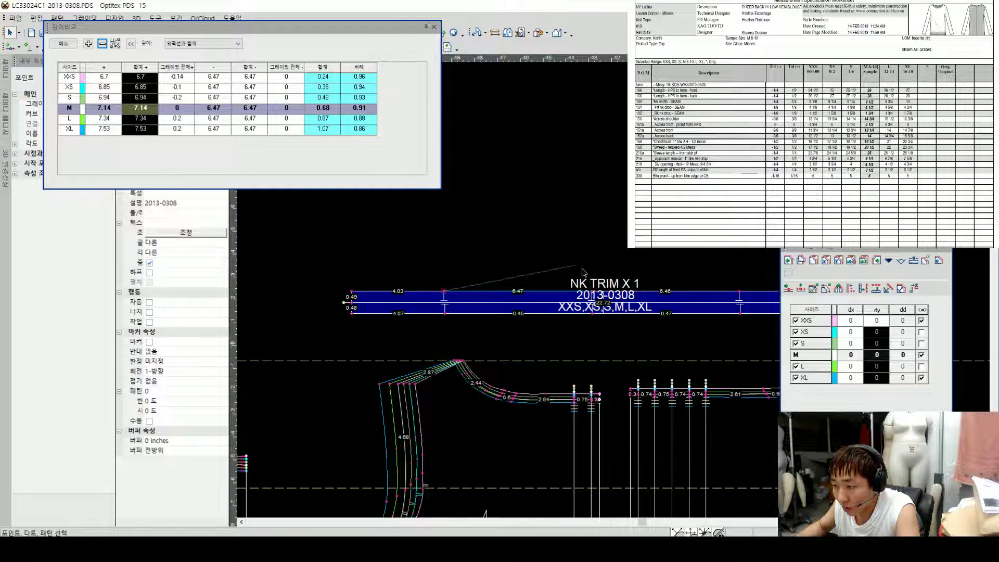
shift+click(589, 290)
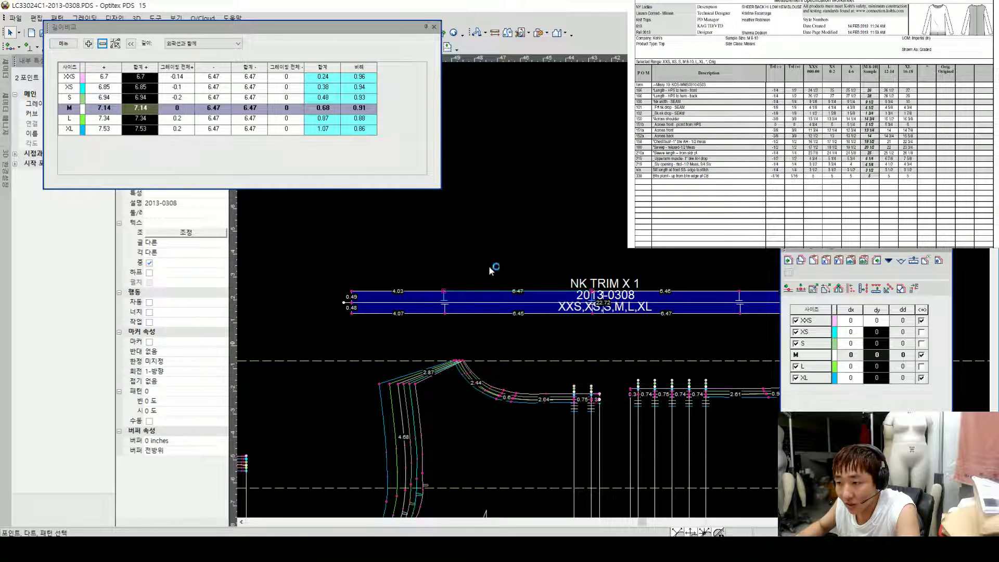
click(63, 47)
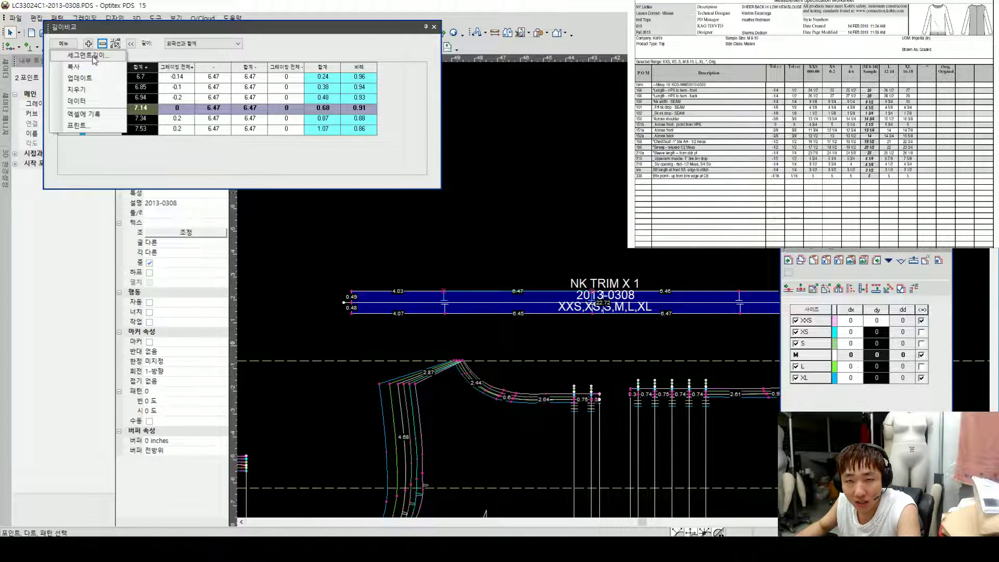
click(94, 56)
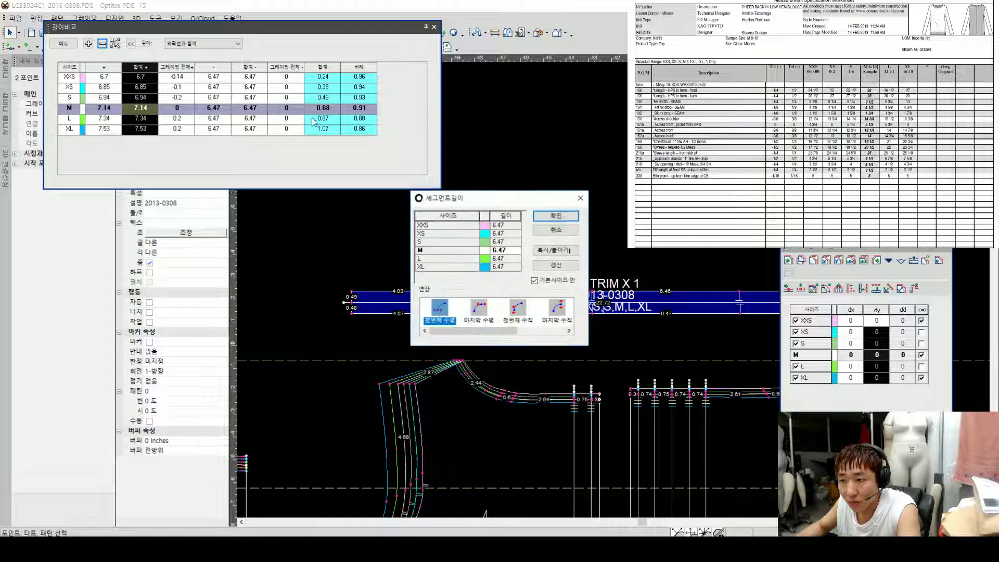
drag(474, 201, 507, 67)
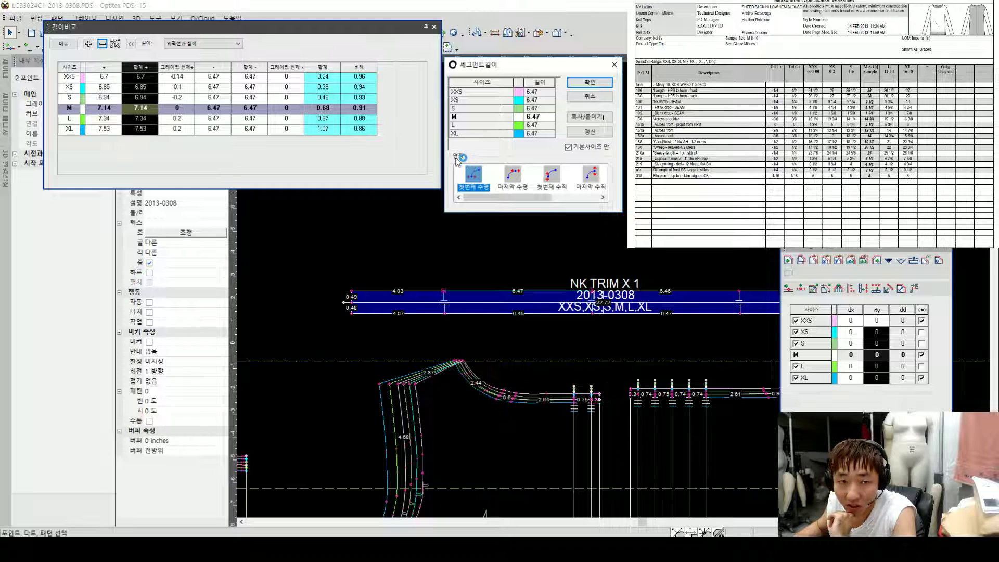
Step: Paste the copied front neckline grading into the trim segment, first point horizontal, base size only off: XXS 6.03, XS 6.18, S 6.27, L 6.67, XL 6.86
click(502, 182)
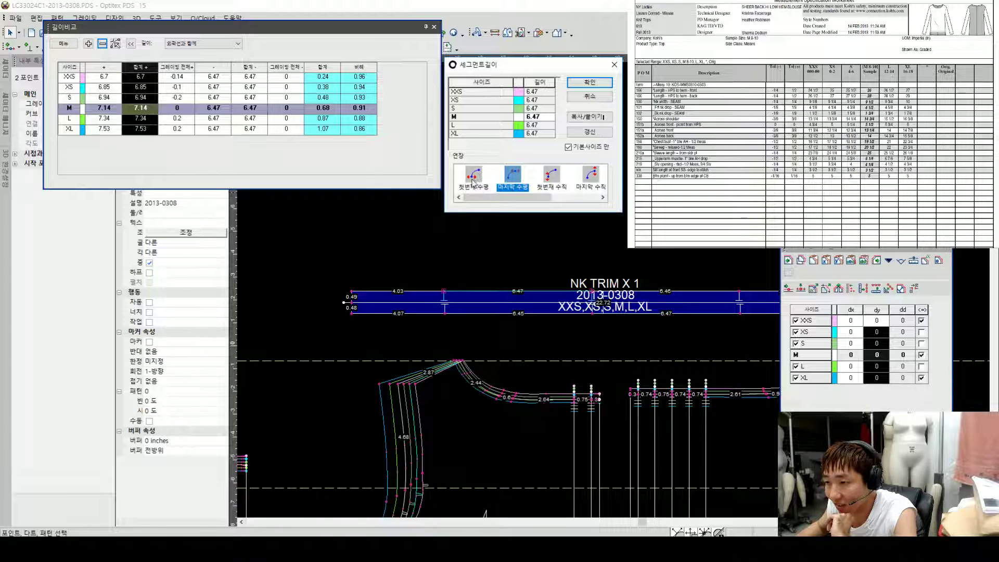
click(552, 177)
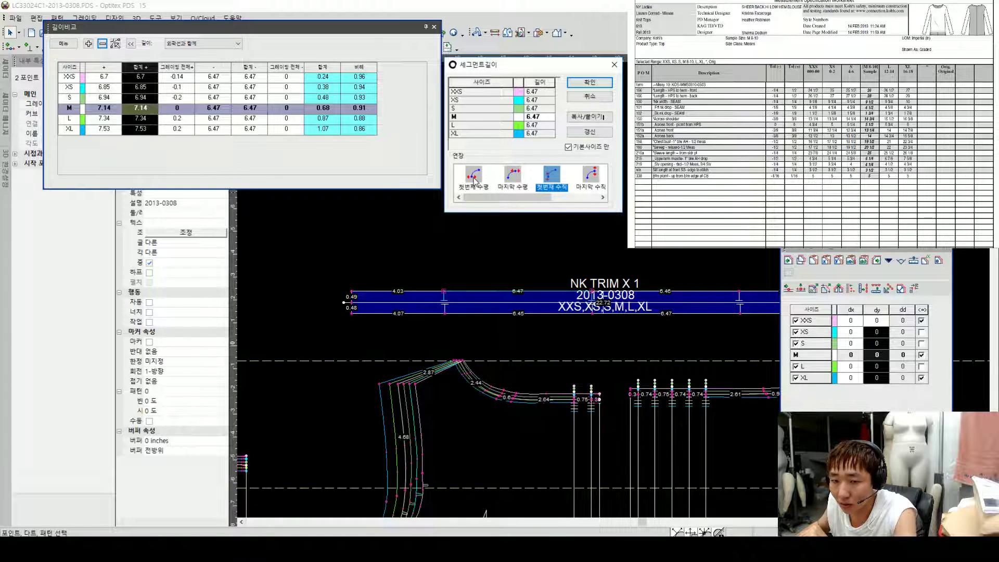
click(510, 179)
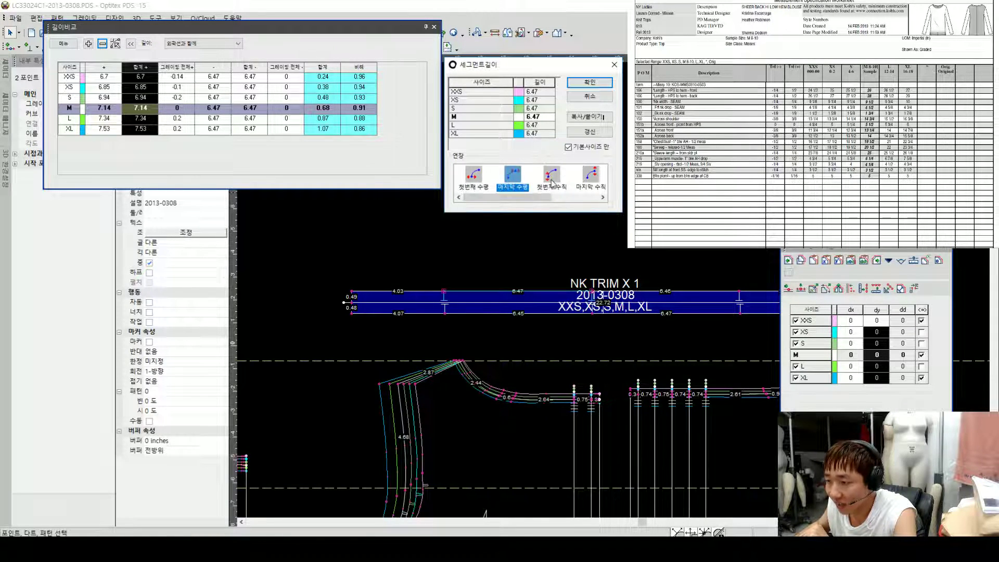
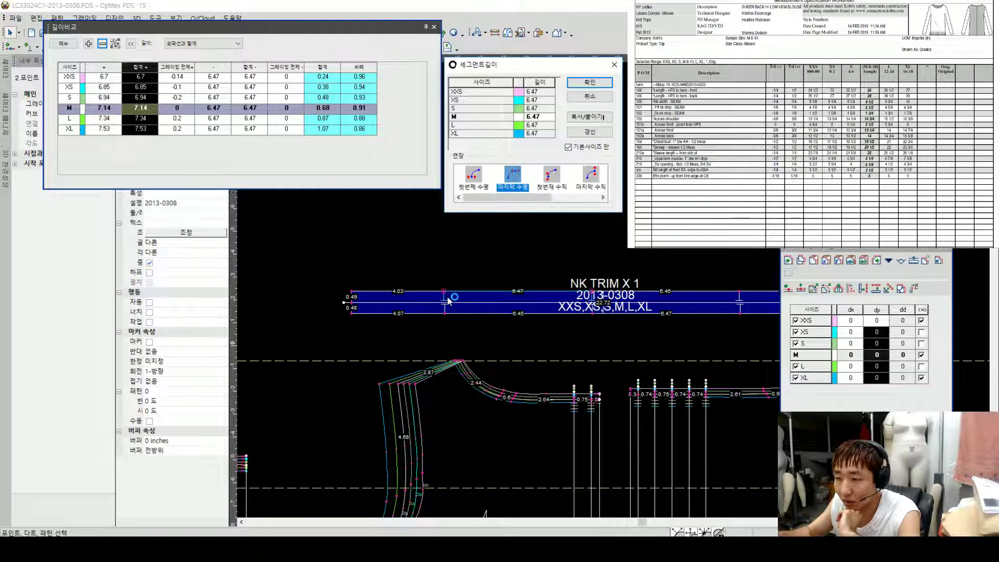
click(473, 181)
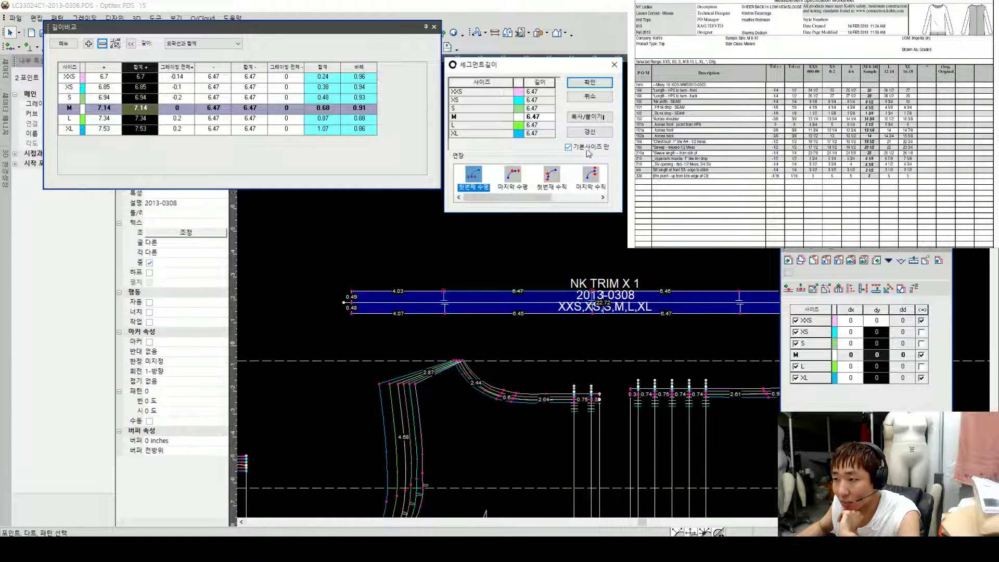
click(569, 148)
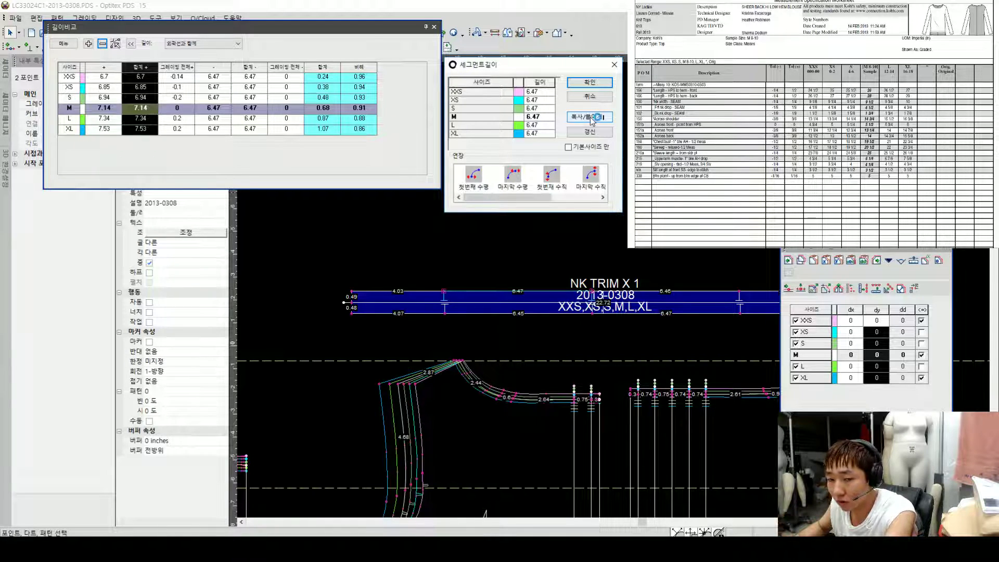
click(592, 120)
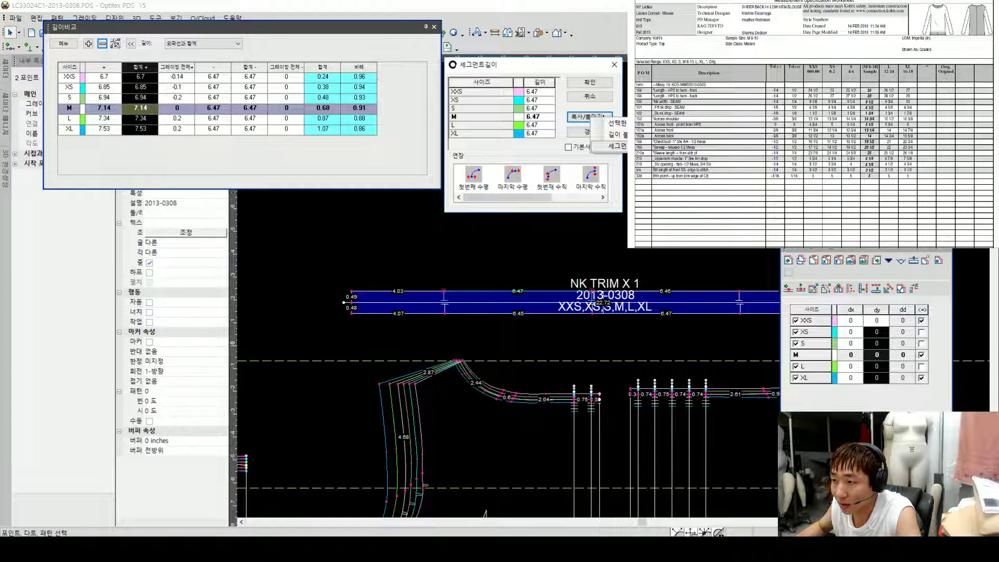
click(618, 145)
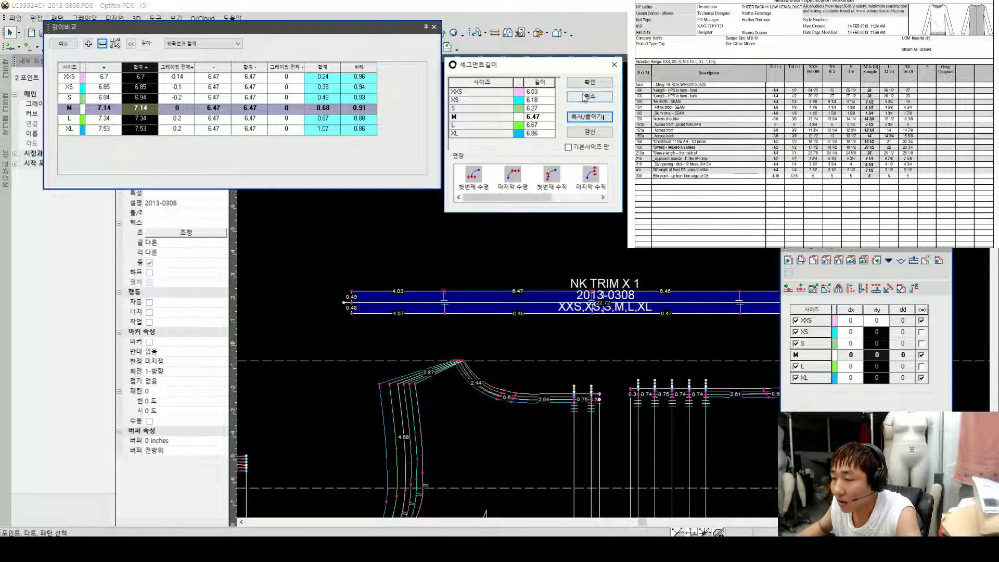
click(591, 83)
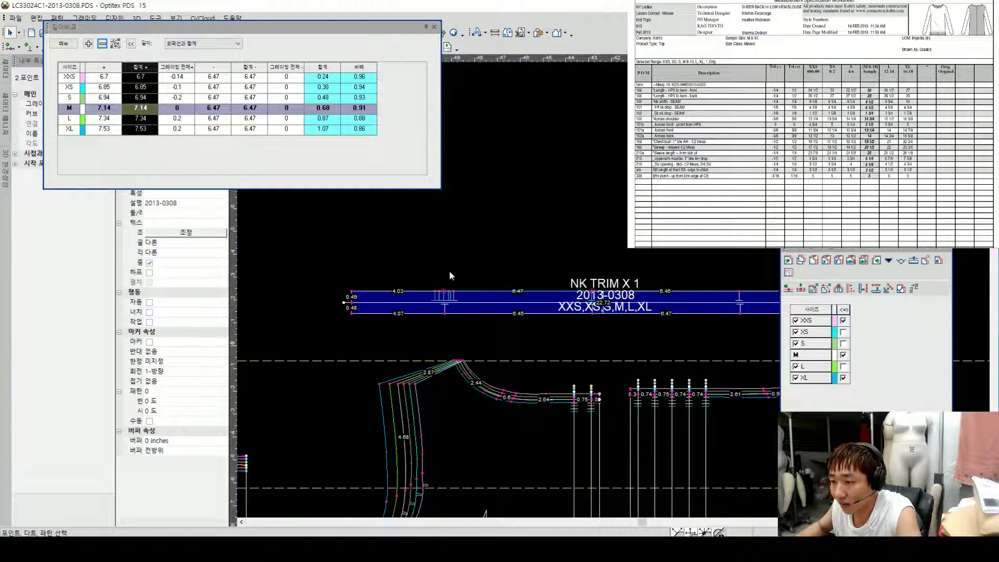
scroll(572, 302, up, 2)
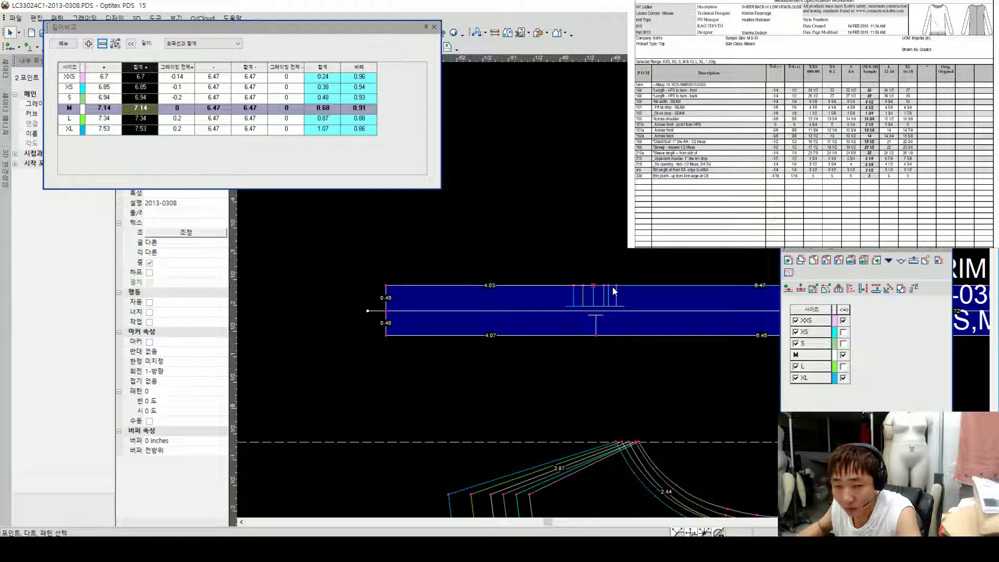
scroll(630, 288, down, 2)
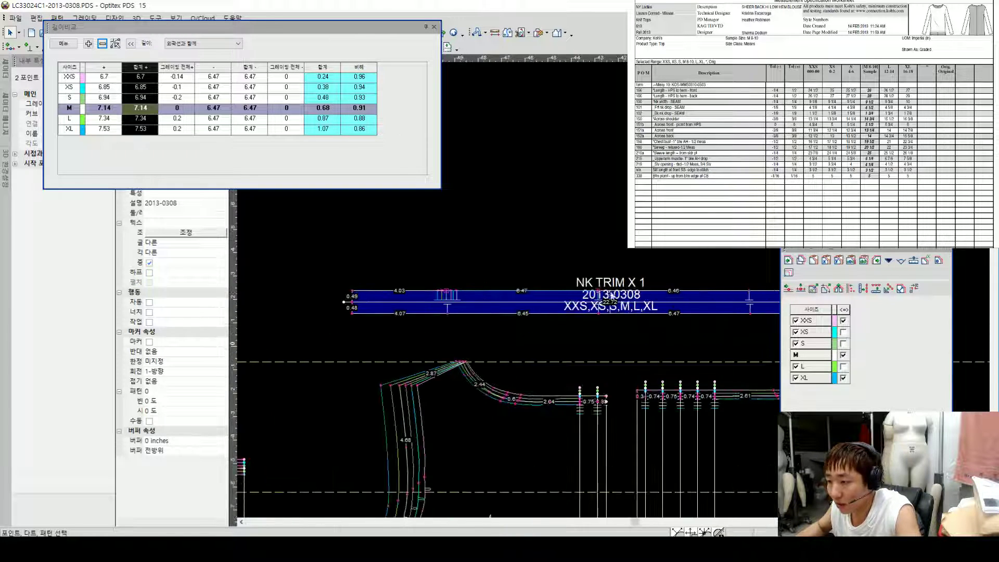
Step: Copy NK TRIM's first upper-edge notch grading to the notch below it and the opposite upper notch, flipping the opposite one in X
click(448, 292)
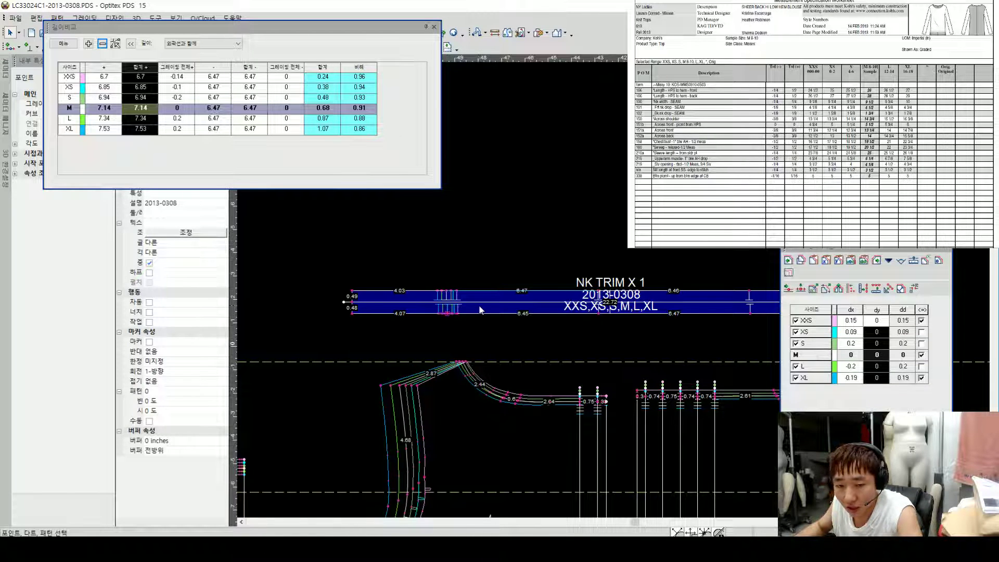
scroll(611, 289, down, 1)
click(708, 290)
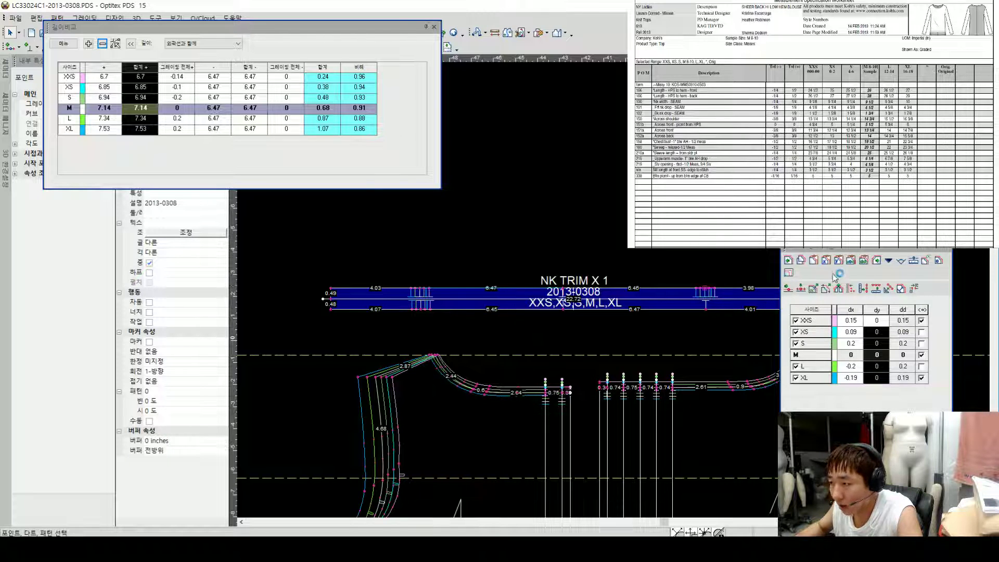
click(889, 260)
mouse_move(899, 327)
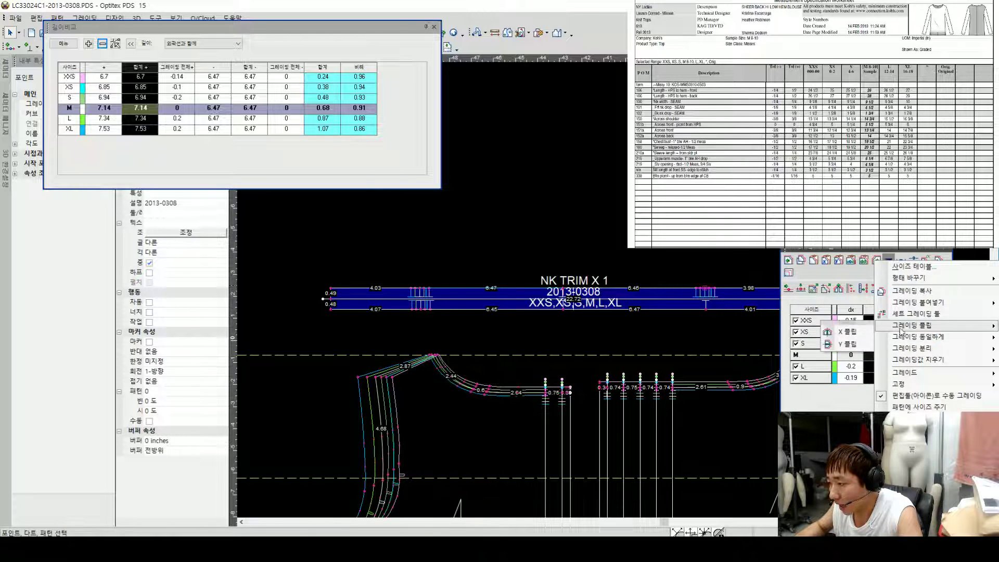
click(844, 330)
Step: Reapply the first upper-edge notch's unflipped grading to the opposite upper-edge notch of NK TRIM
scroll(704, 287, up, 2)
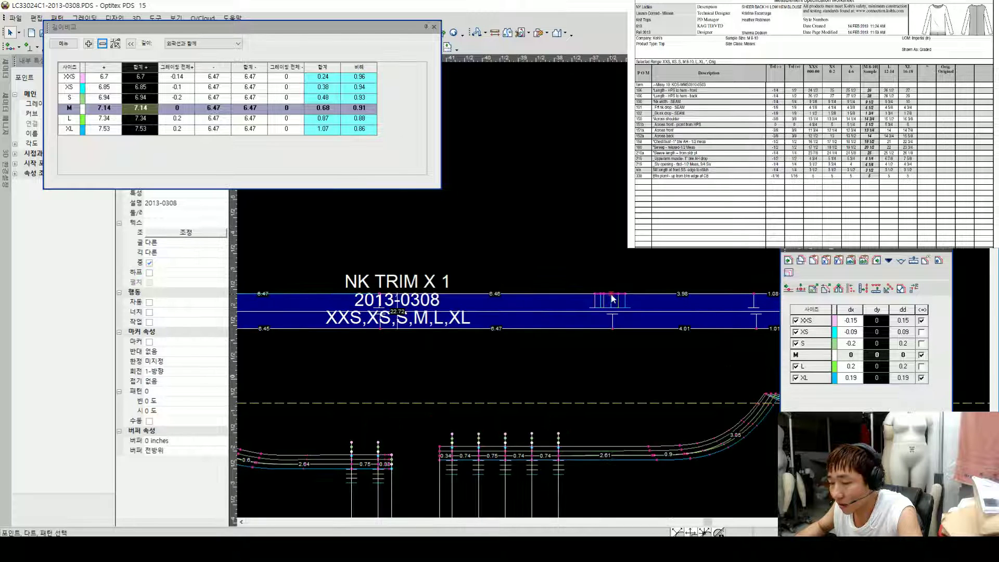
scroll(613, 292, down, 1)
scroll(610, 288, down, 2)
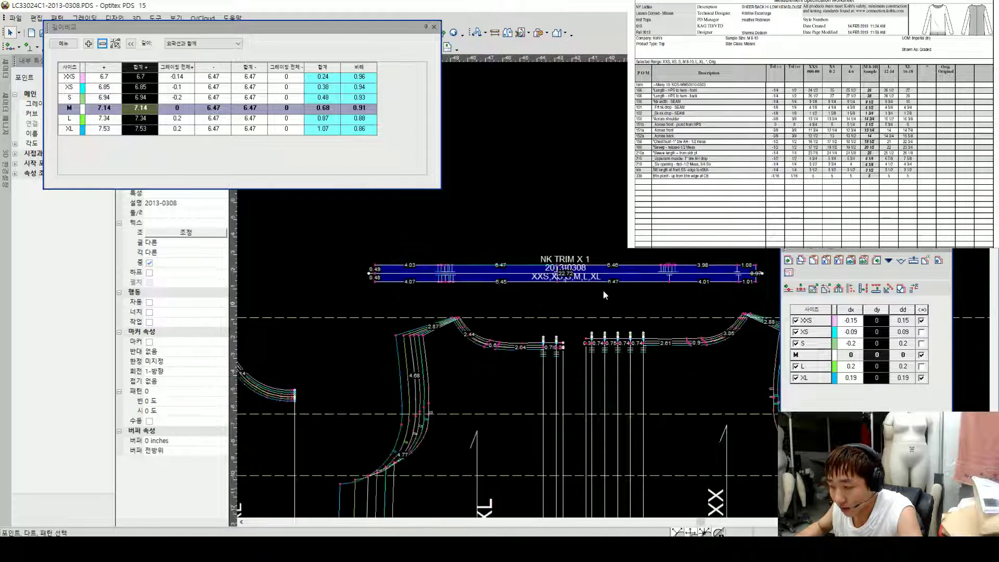
scroll(432, 263, up, 2)
click(427, 259)
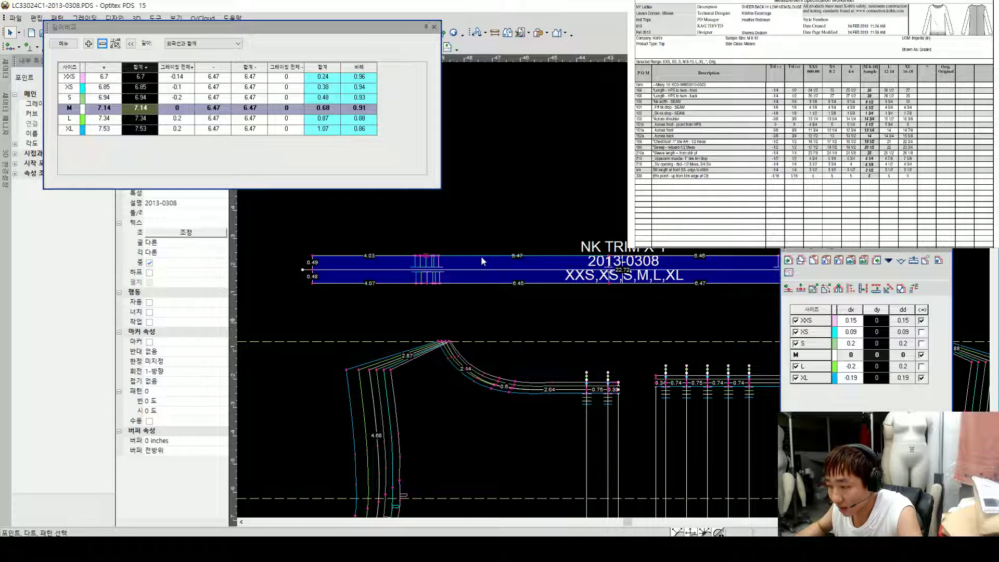
scroll(478, 261, down, 2)
scroll(620, 281, up, 2)
click(633, 263)
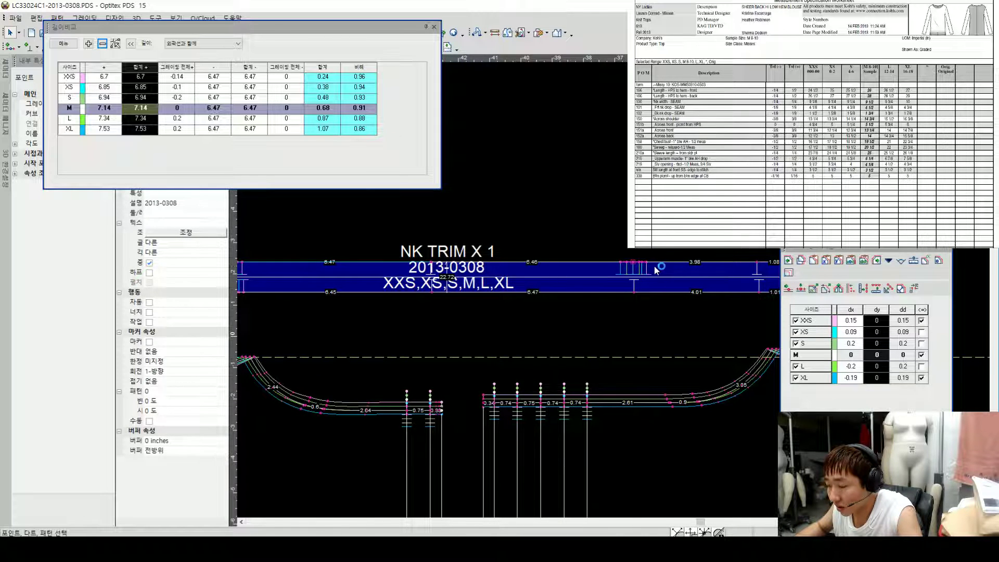
Step: Compare the grading directions of NK TRIM's first and opposite upper-edge notches
scroll(610, 291, up, 1)
scroll(610, 291, down, 2)
scroll(451, 277, down, 1)
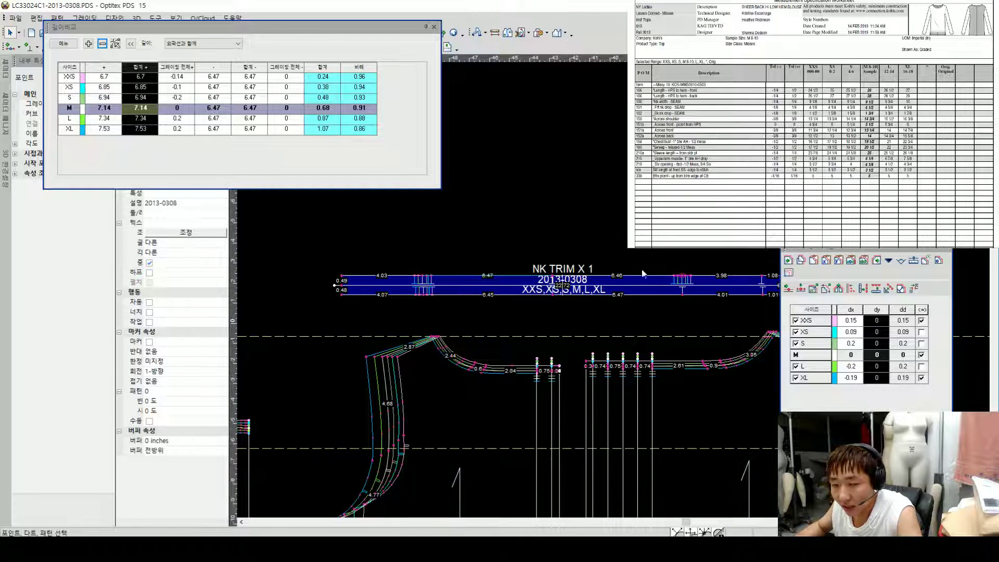
scroll(706, 281, up, 2)
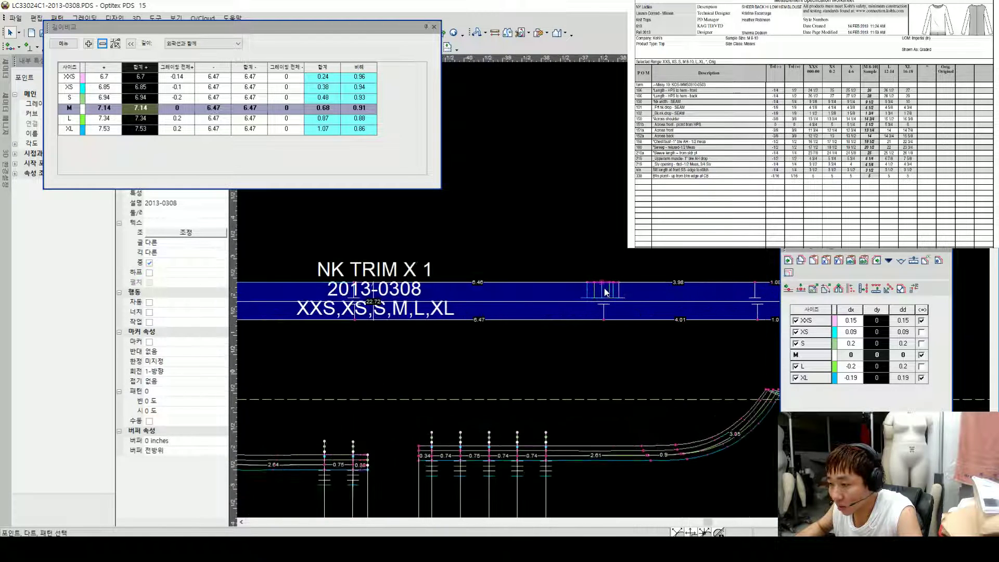
scroll(325, 293, down, 2)
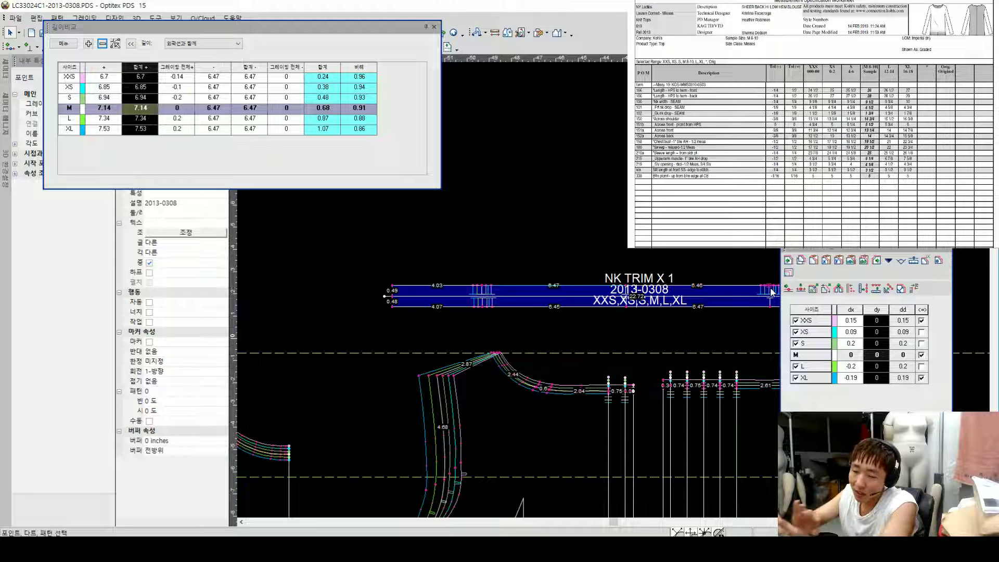
scroll(510, 296, up, 2)
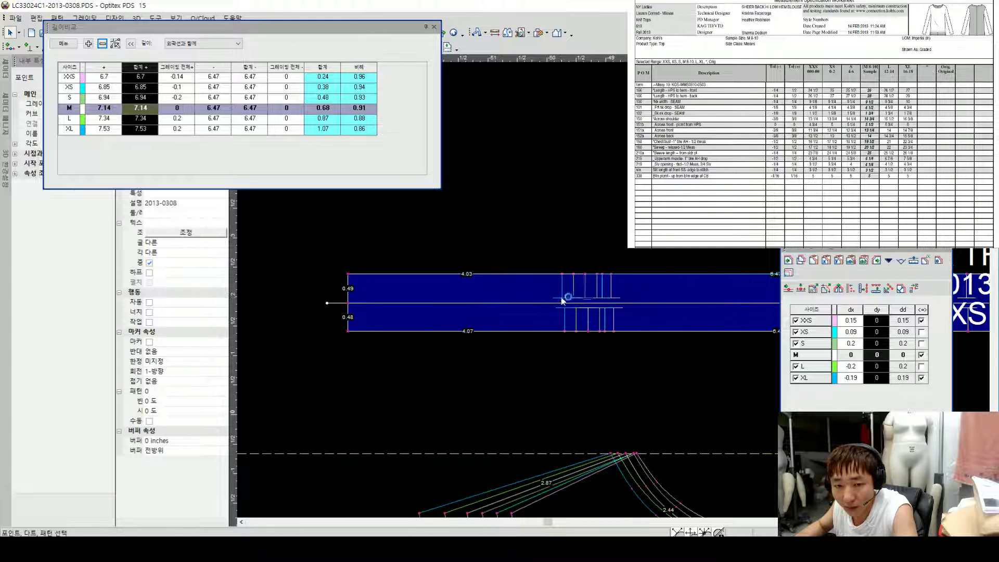
scroll(614, 293, down, 2)
scroll(616, 293, down, 1)
scroll(609, 286, up, 4)
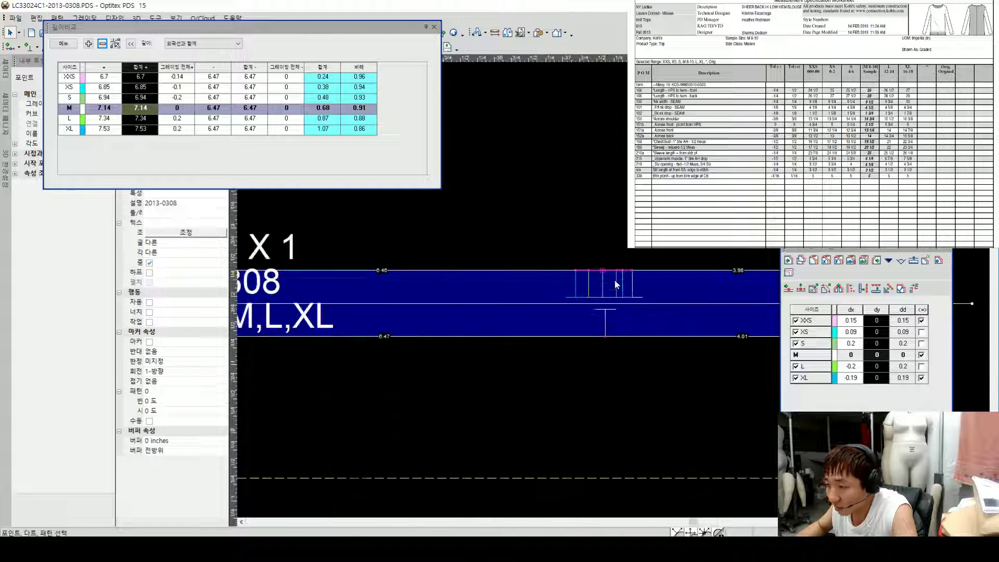
scroll(602, 279, down, 3)
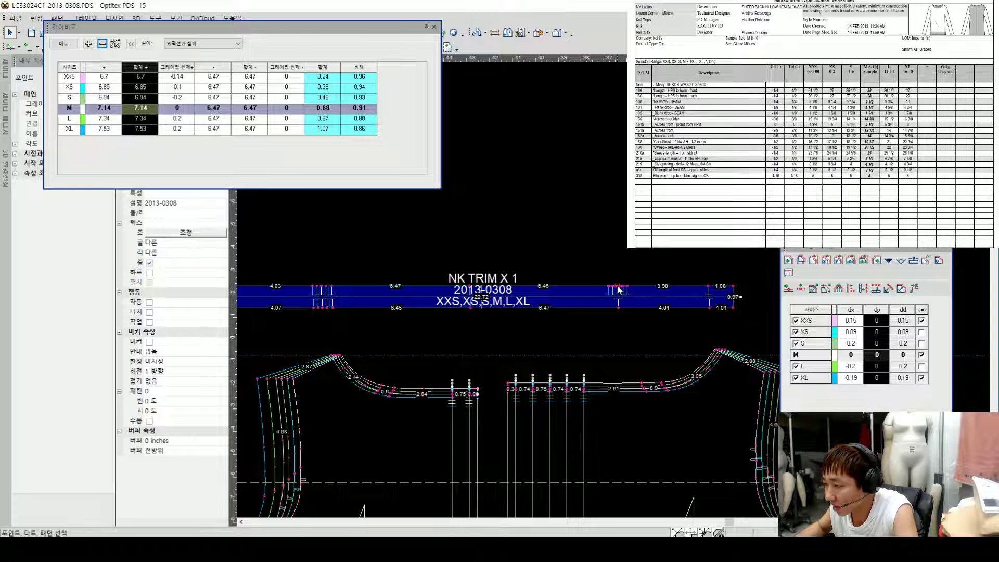
Step: Flip the opposite upper-edge notch's grading in X and copy it to the notch directly below it
click(888, 261)
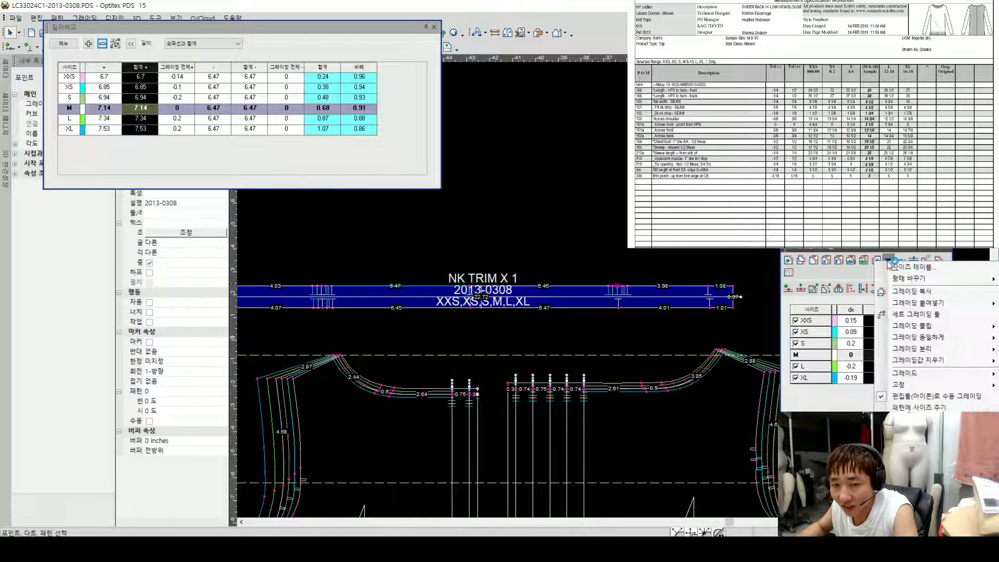
mouse_move(923, 329)
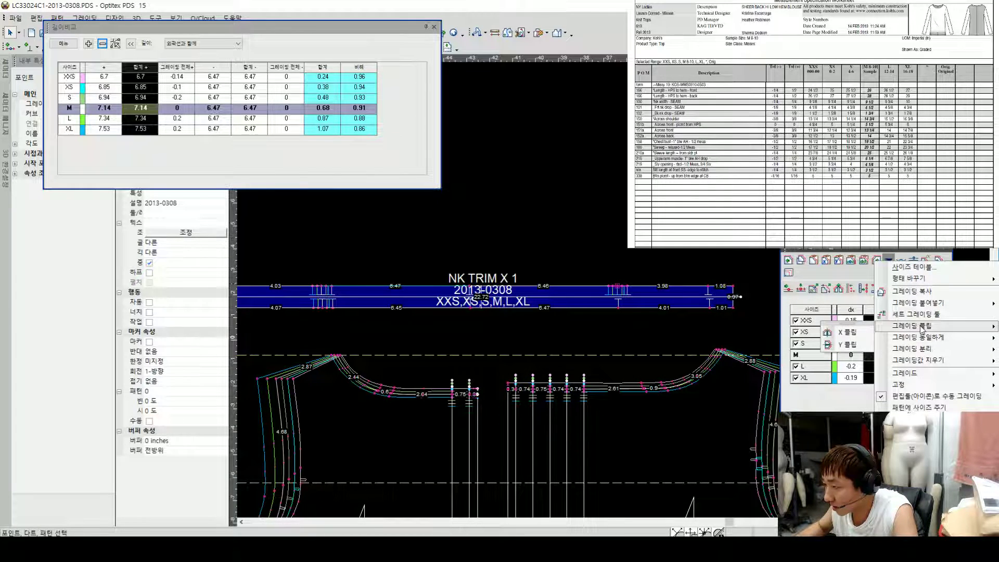
click(846, 332)
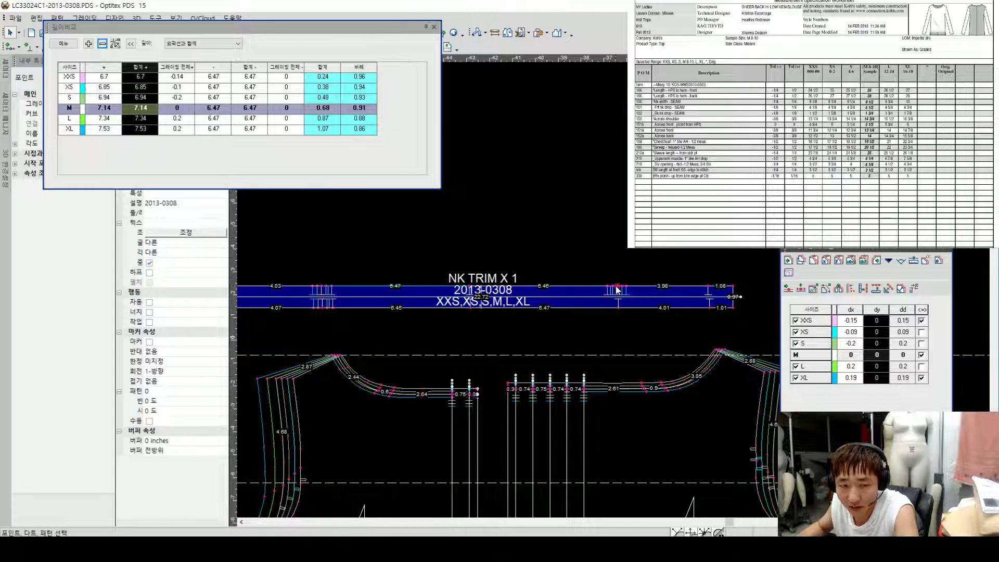
scroll(620, 296, up, 2)
click(606, 327)
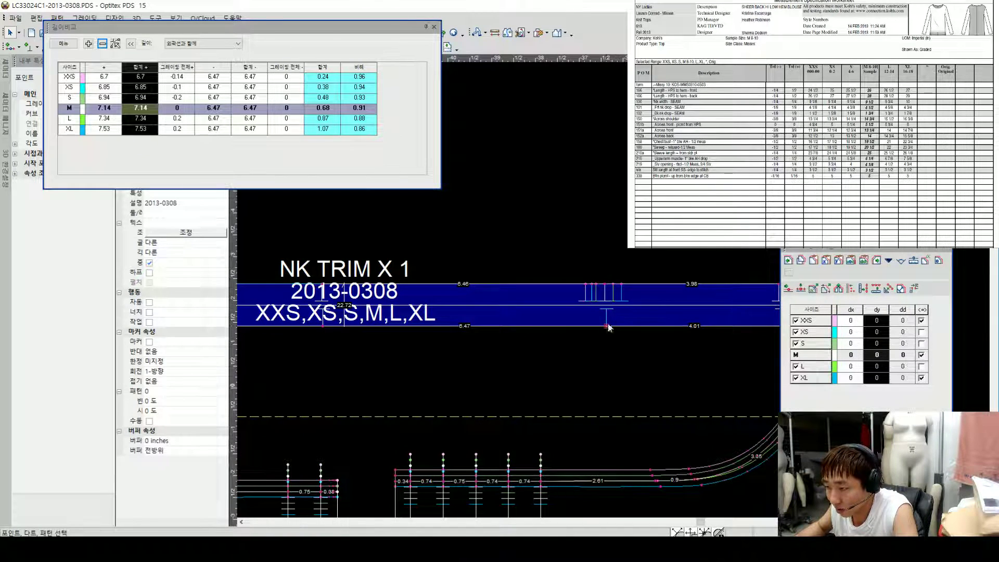
scroll(604, 307, down, 2)
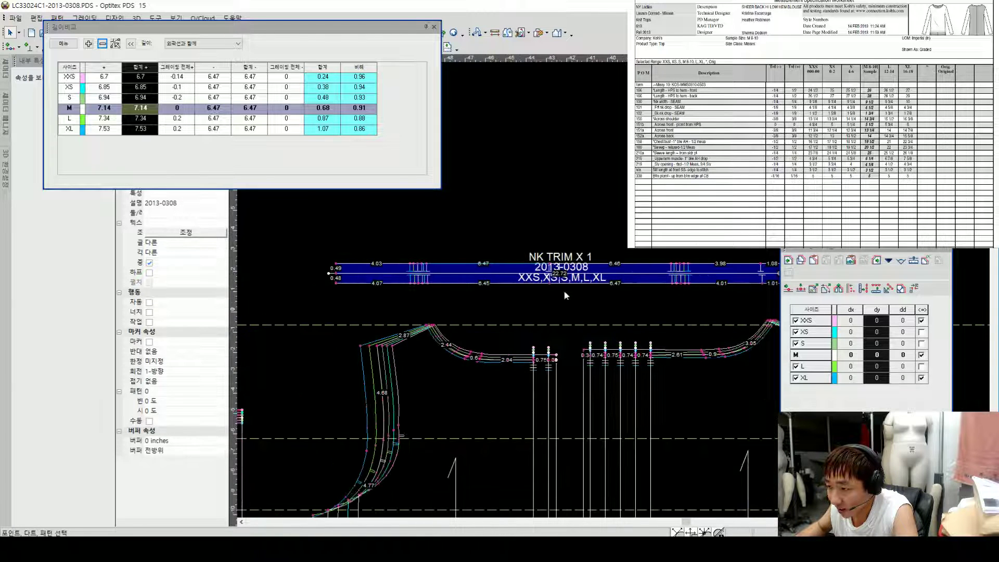
Step: Clear the length comparison and add the neckline of the piece below NK TRIM, from shoulder point to inner edge, as the plus side
click(63, 43)
click(83, 94)
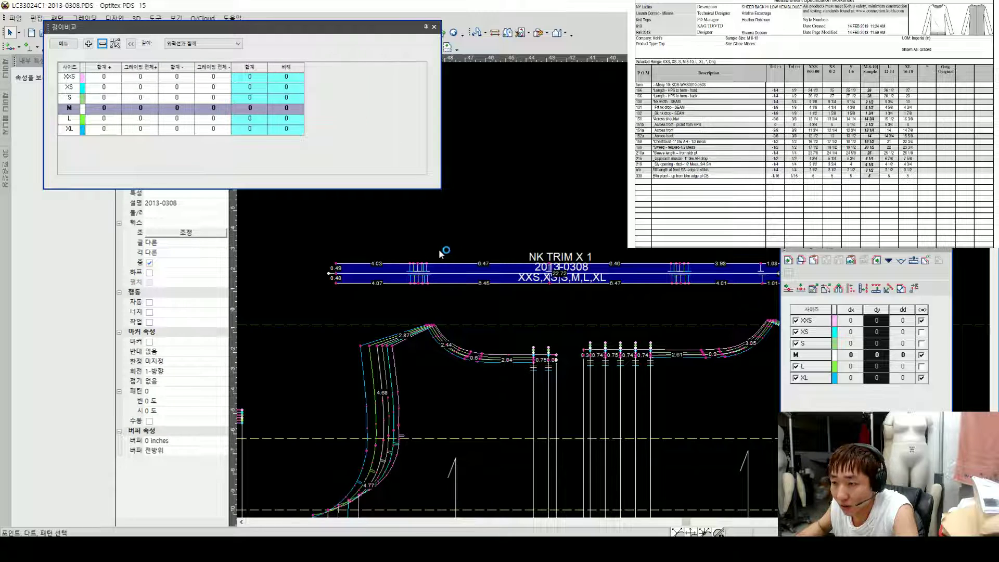
click(440, 327)
click(556, 360)
click(88, 44)
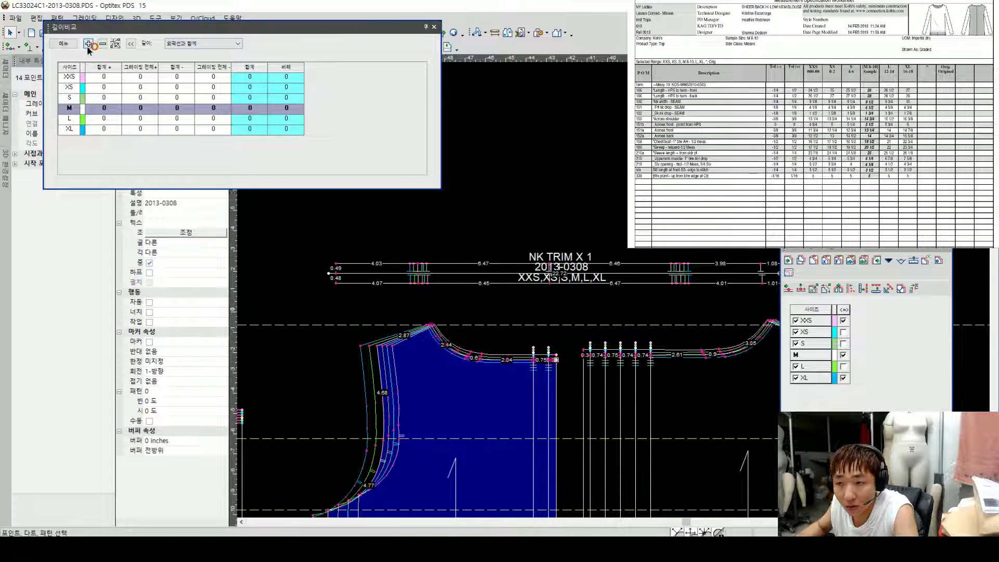
click(88, 44)
Step: Add NK TRIM's upper edge segment, from the starting corner to the first notch, to the minus side of the comparison
click(336, 266)
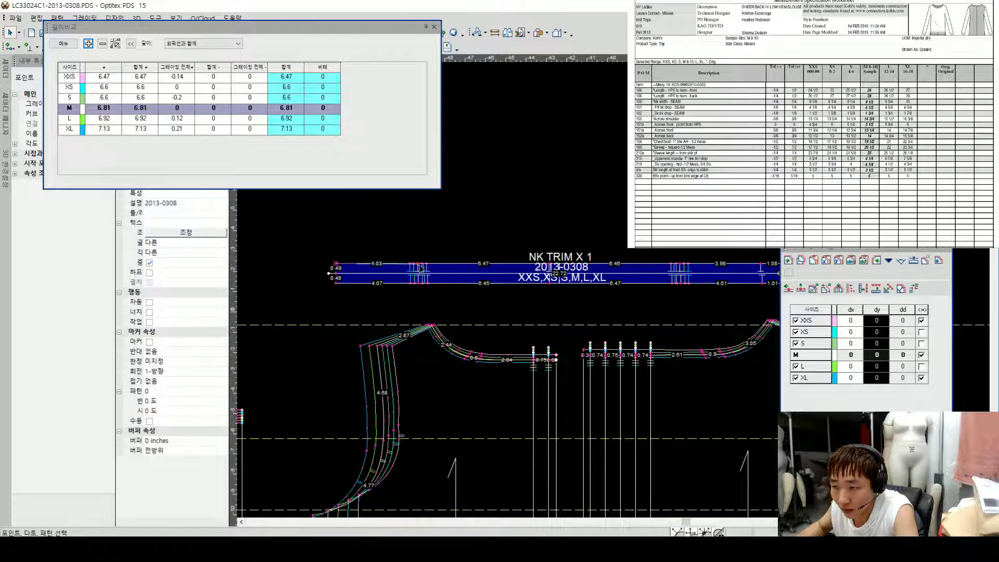
click(421, 268)
click(103, 45)
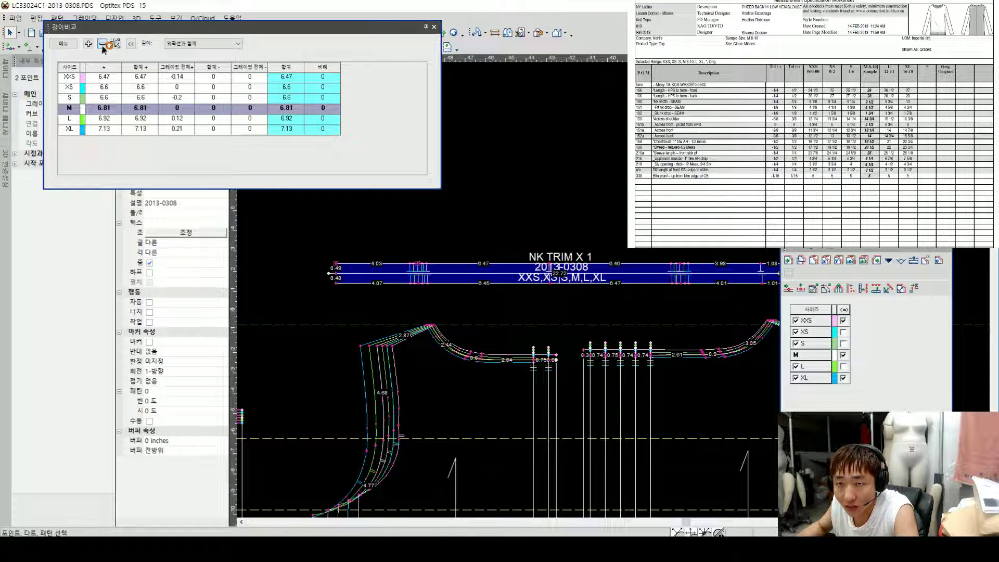
Step: Copy the compared neckline's plus-total lengths for all sizes
click(124, 69)
click(63, 43)
click(105, 87)
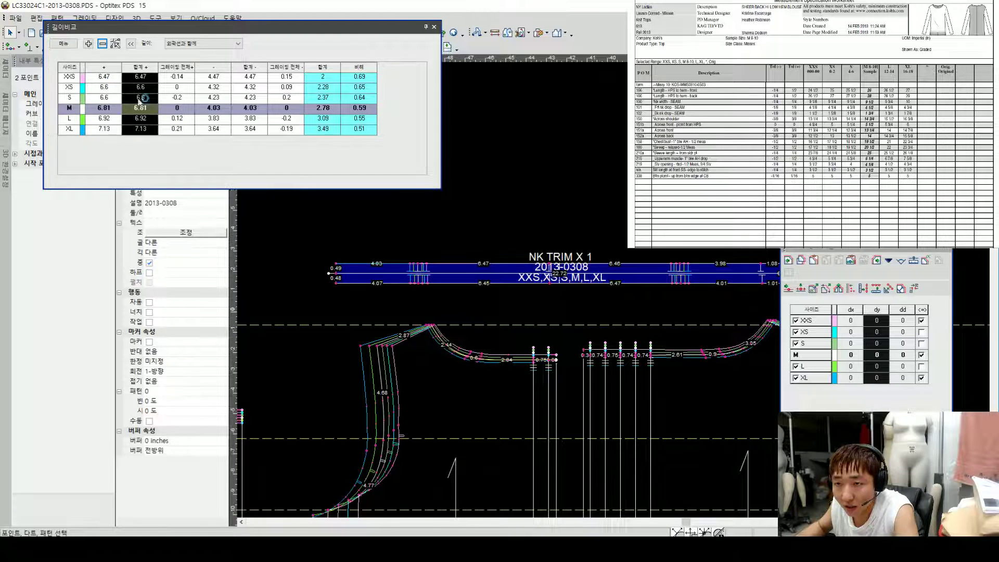
Step: Paste the copied neckline grading into NK TRIM's corner-to-first-notch segment, first point horizontal, base size only off: XXS 3.69, XS 3.82, S 3.82, L 4.14, XL 4.35
click(338, 267)
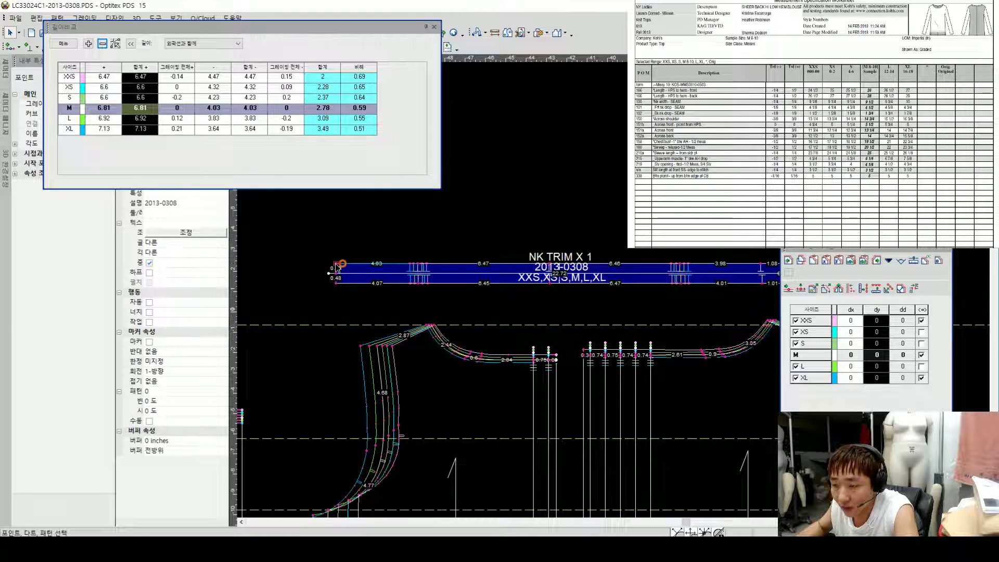
click(424, 266)
click(64, 43)
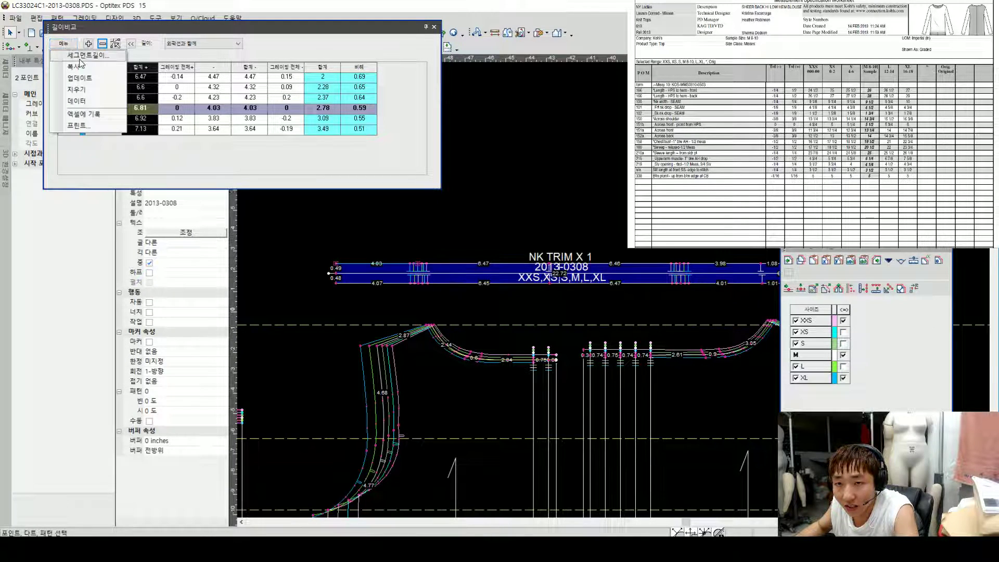
click(86, 55)
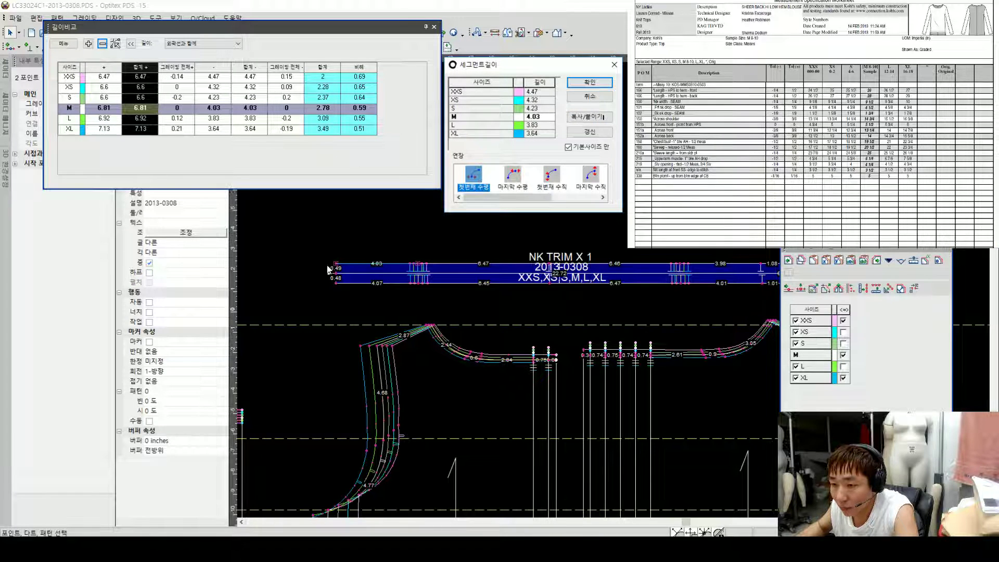
click(584, 150)
click(590, 116)
click(591, 84)
Step: Update the length comparison to check the trim segment against the neckline
scroll(364, 266, up, 3)
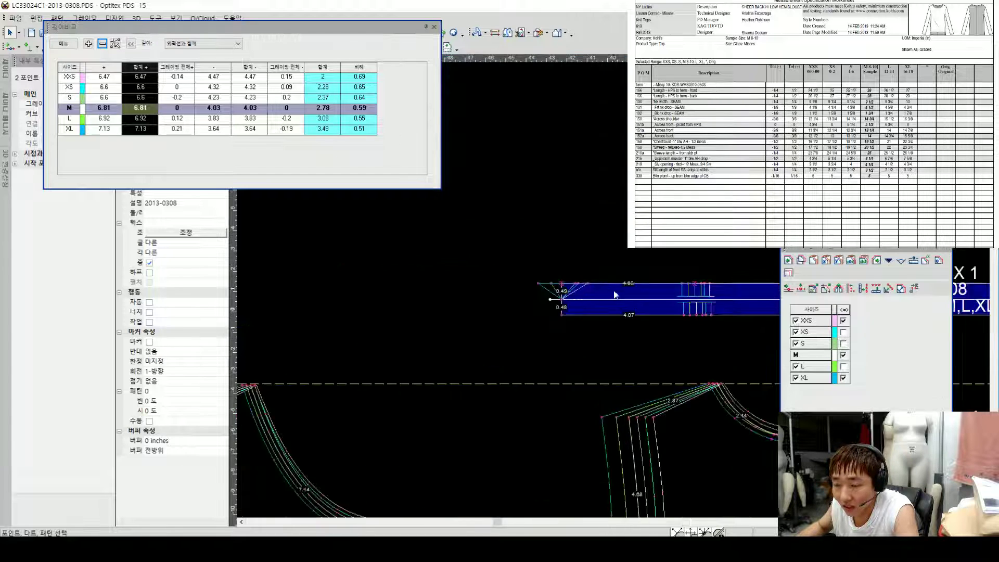
click(63, 44)
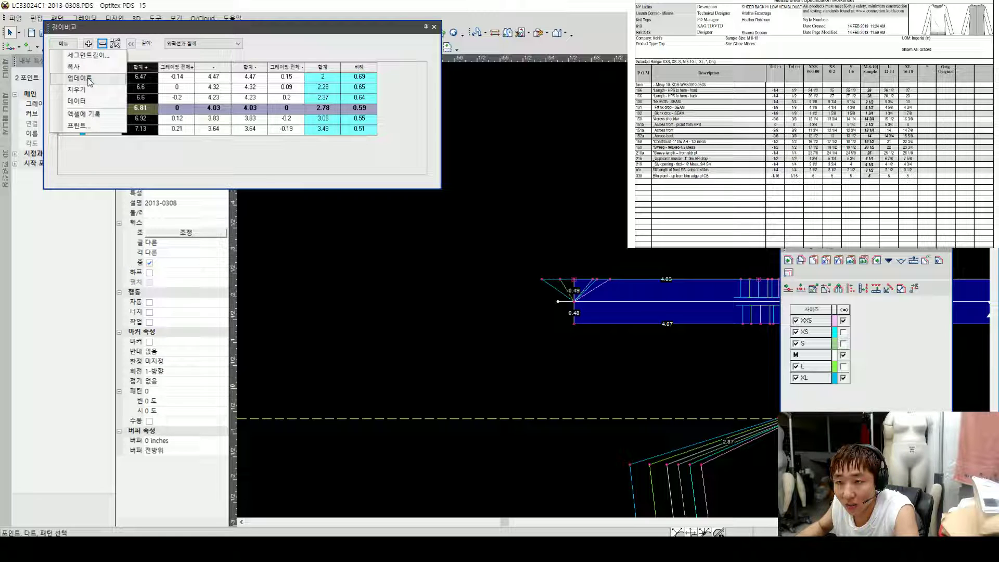
click(89, 80)
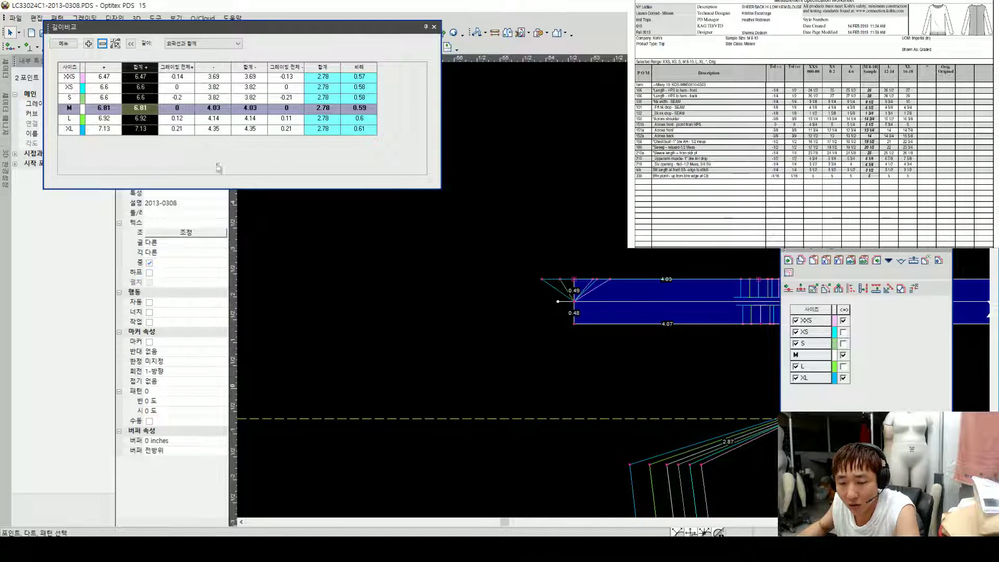
Step: Copy the starting upper corner's grading to the other end-edge points and the baseline start at the same end of NK TRIM
click(573, 282)
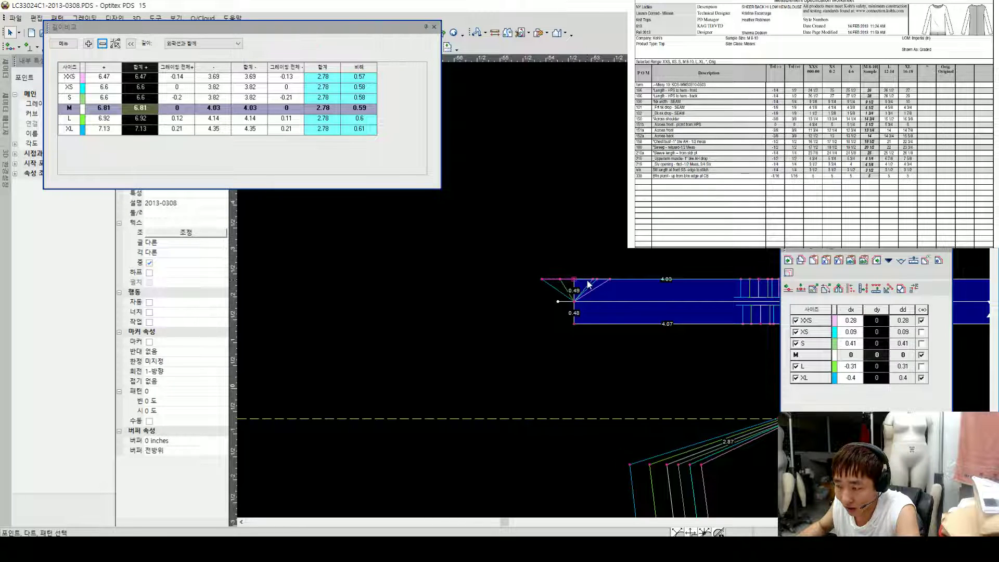
scroll(577, 292, down, 2)
key(ctrl+c)
click(574, 291)
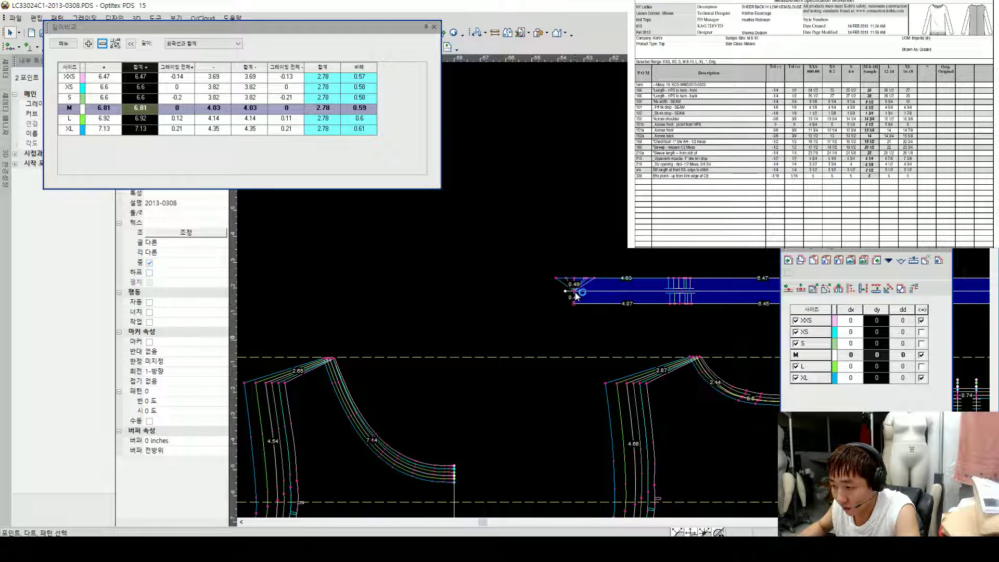
shift+click(574, 303)
key(ctrl+v)
scroll(575, 293, up, 4)
click(595, 287)
scroll(612, 273, down, 3)
scroll(642, 296, down, 2)
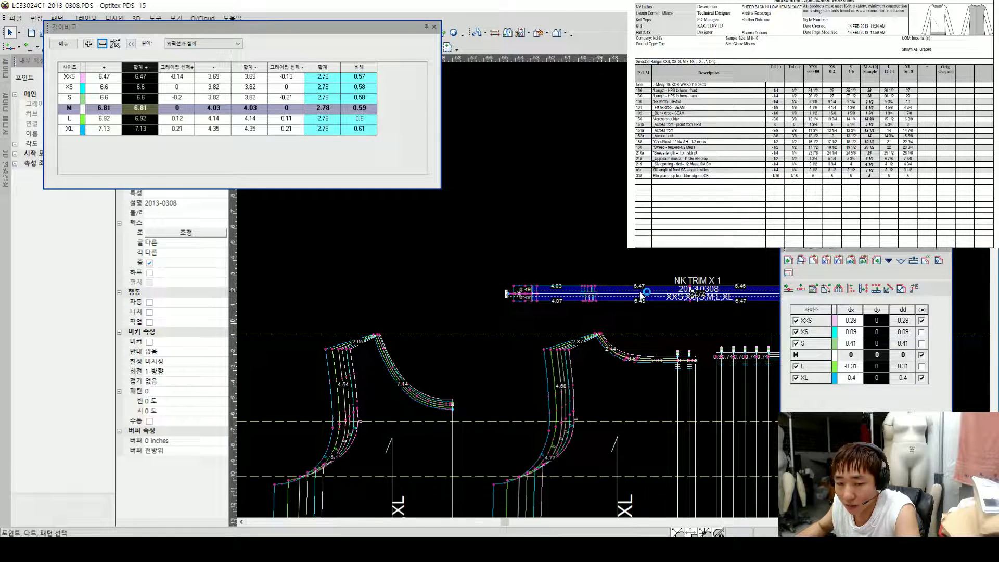
scroll(626, 286, down, 2)
Step: Apply the copied grading to the notch and corner points at NK TRIM's opposite end, flipped in X
scroll(620, 286, up, 5)
click(545, 281)
click(538, 276)
shift+click(539, 305)
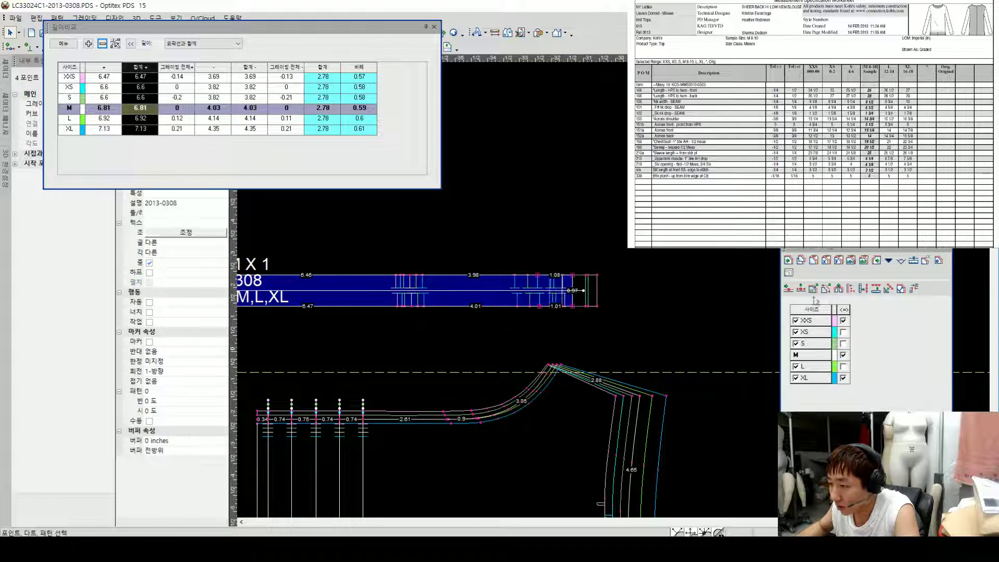
click(889, 259)
mouse_move(889, 324)
click(845, 327)
Step: Copy the opposite upper corner's flipped grading to the end point of NK TRIM's baseline
scroll(607, 283, up, 3)
click(567, 244)
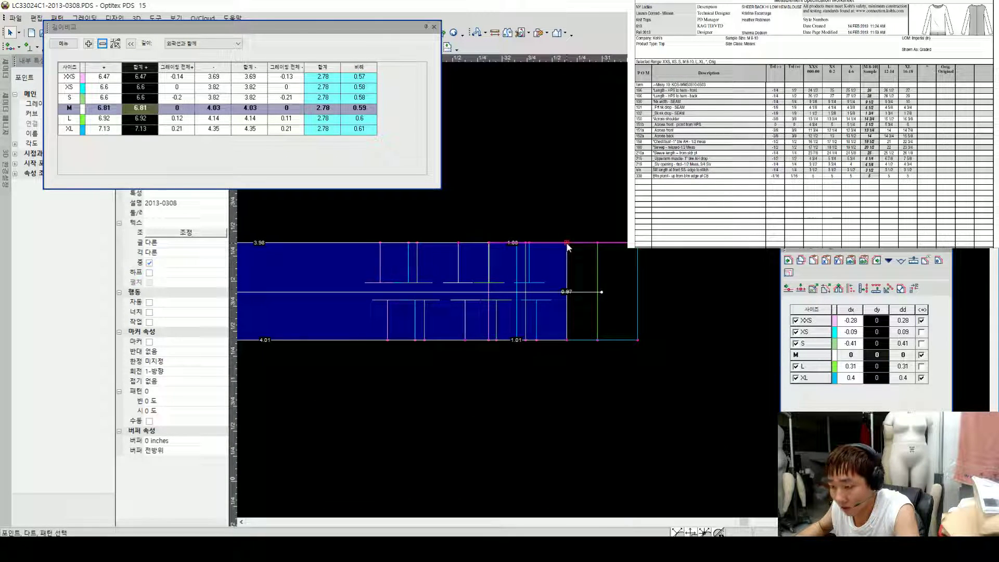
click(601, 292)
key(ctrl+v)
click(495, 282)
scroll(623, 287, down, 5)
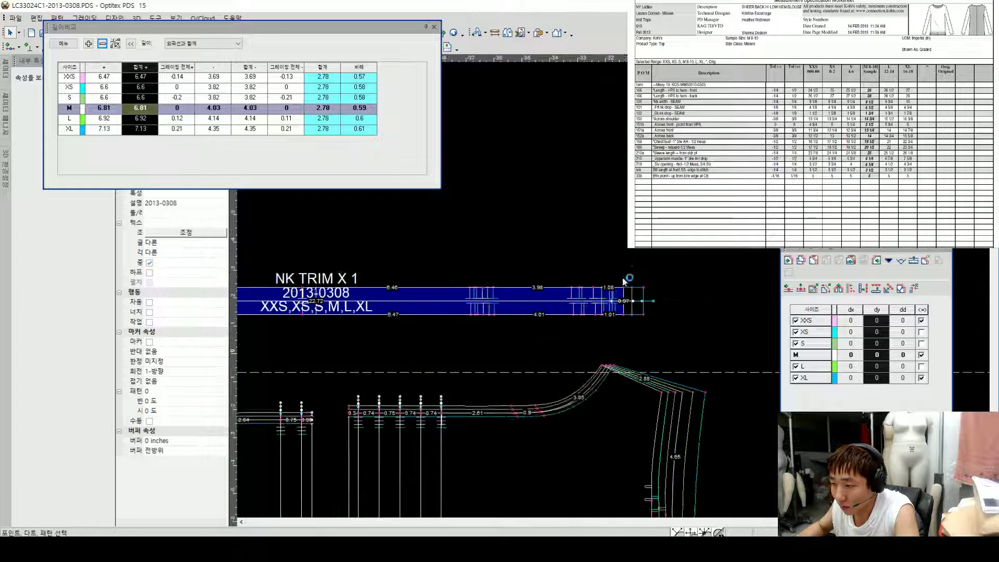
Step: Clear the recorded neckline and trim lengths from the length comparison table
scroll(610, 295, down, 2)
scroll(619, 300, up, 1)
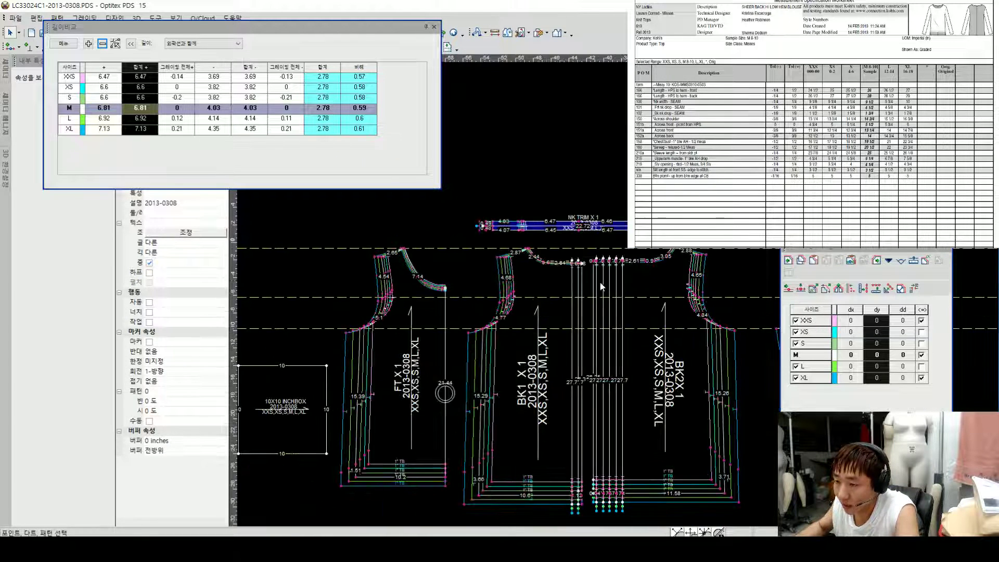
scroll(622, 298, up, 2)
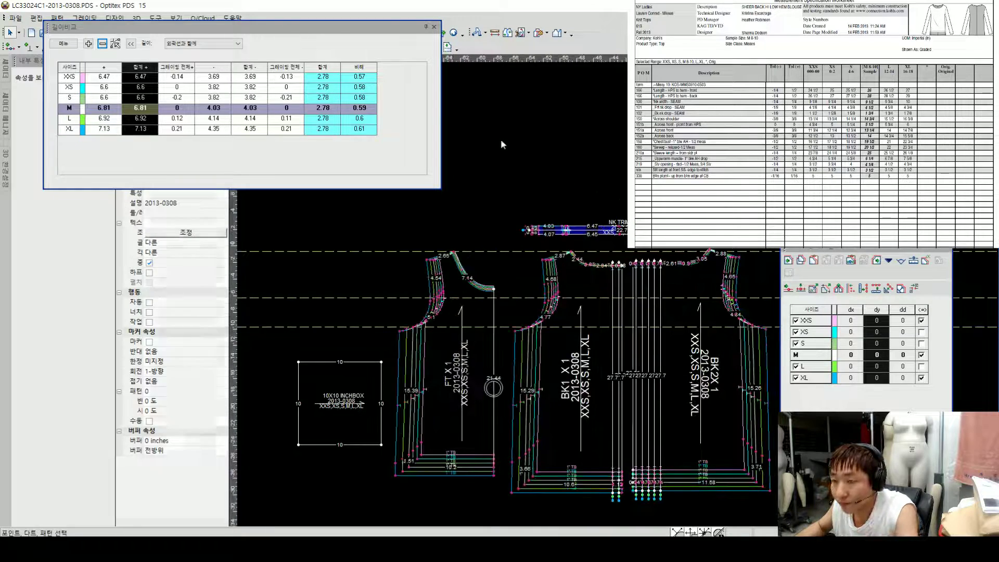
click(65, 43)
click(92, 91)
click(610, 178)
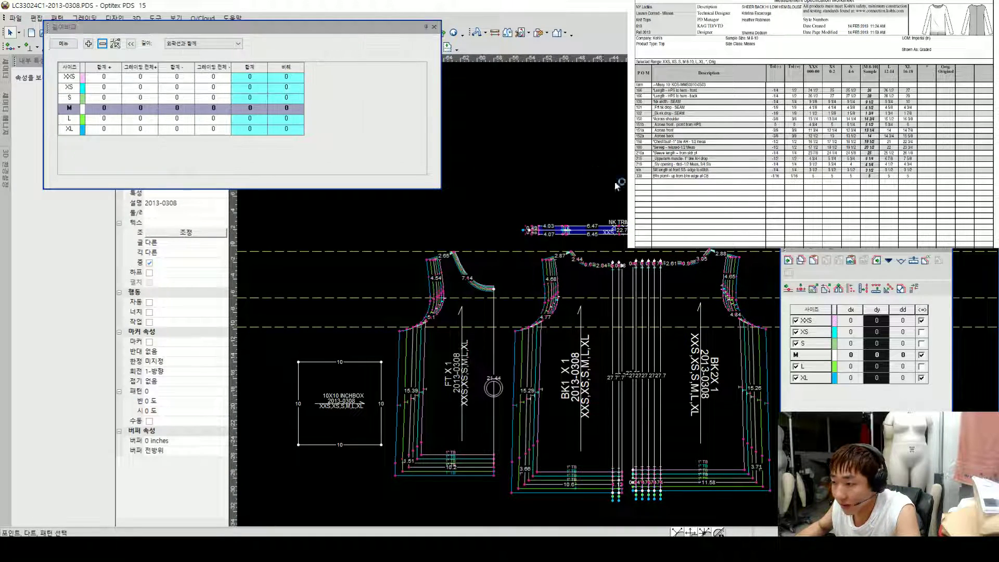
Step: Look over the graded front, back and sleeve pieces, focusing on the armholes and sleeve cap
scroll(610, 180, down, 2)
scroll(616, 286, up, 2)
scroll(576, 199, down, 2)
scroll(589, 292, up, 3)
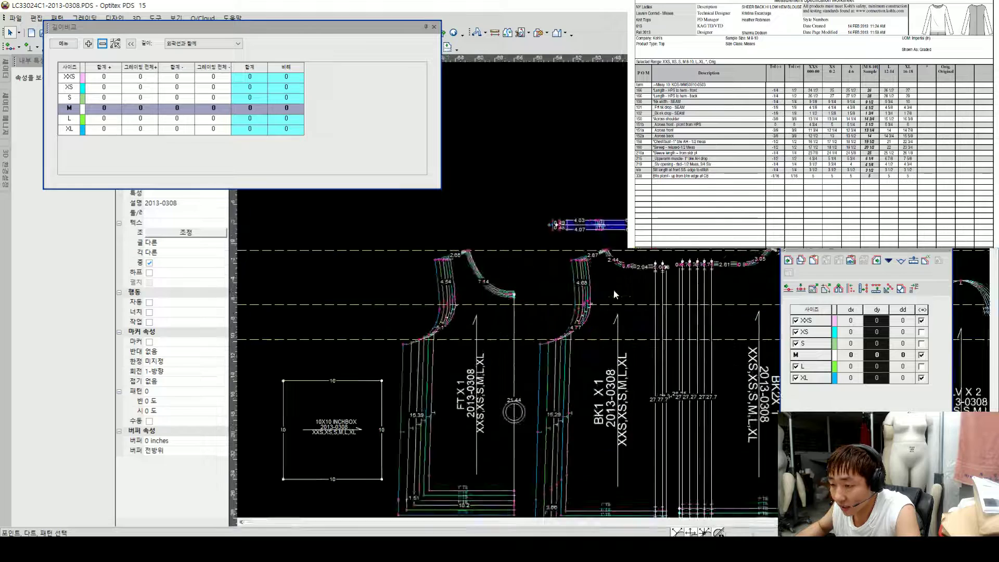
scroll(614, 294, down, 2)
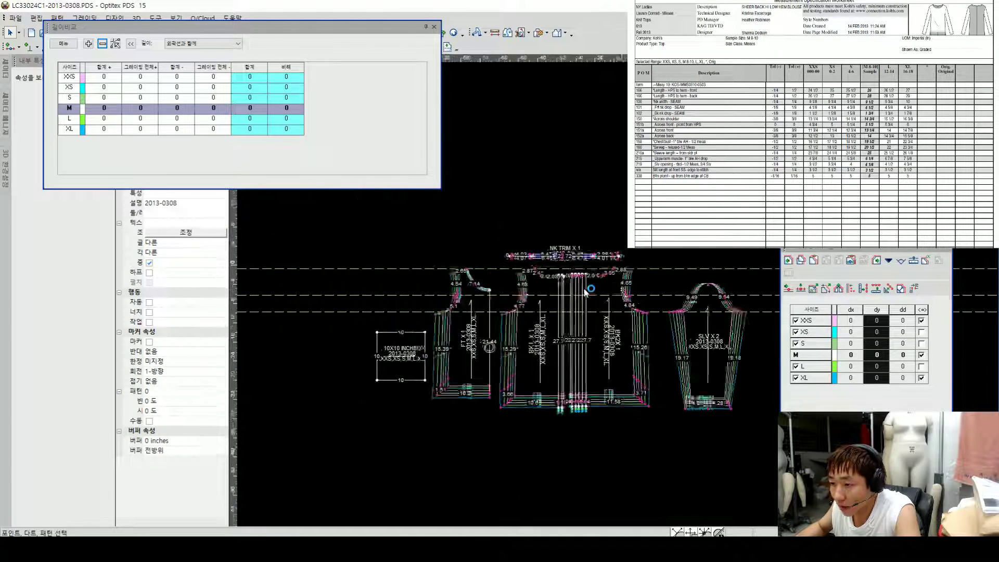
scroll(427, 274, up, 2)
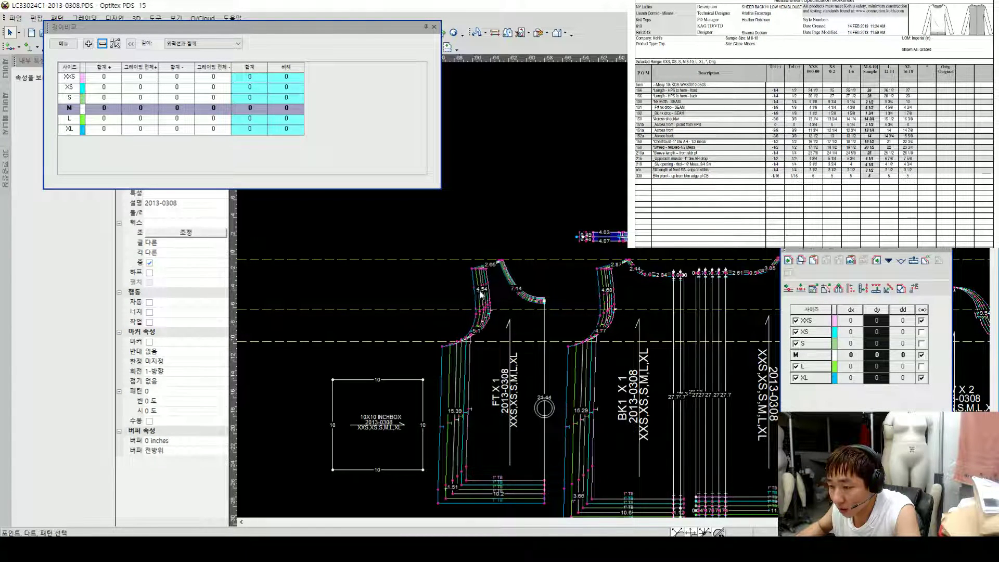
scroll(545, 305, down, 2)
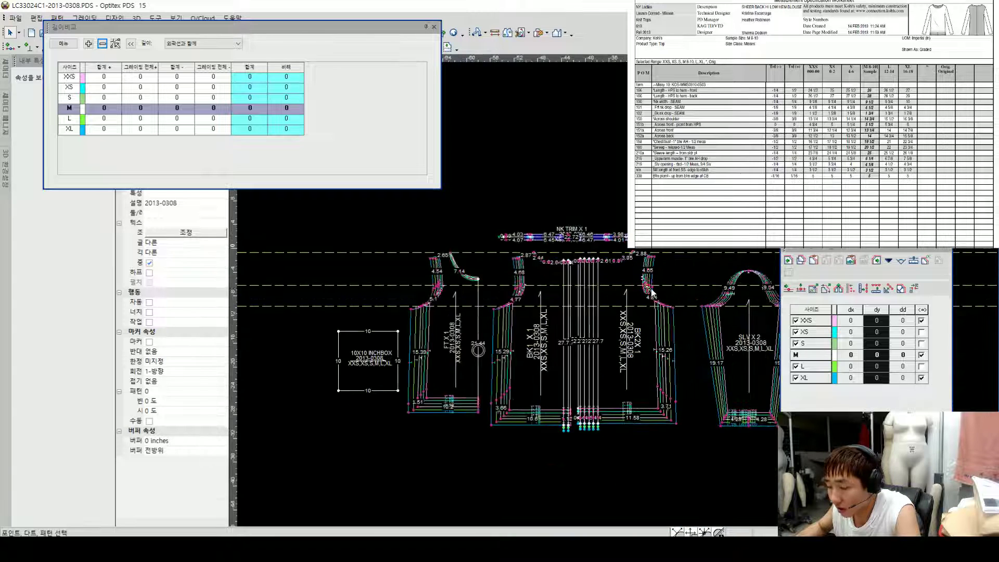
scroll(653, 292, up, 2)
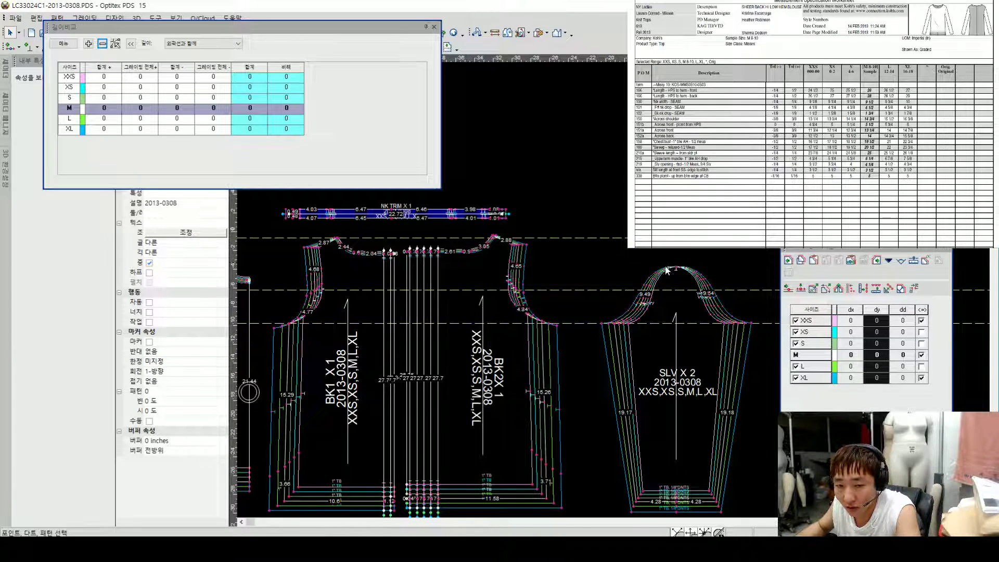
scroll(612, 316, down, 2)
scroll(576, 261, up, 3)
scroll(601, 292, down, 3)
scroll(618, 292, up, 3)
scroll(617, 292, down, 3)
scroll(614, 291, up, 3)
scroll(616, 296, down, 3)
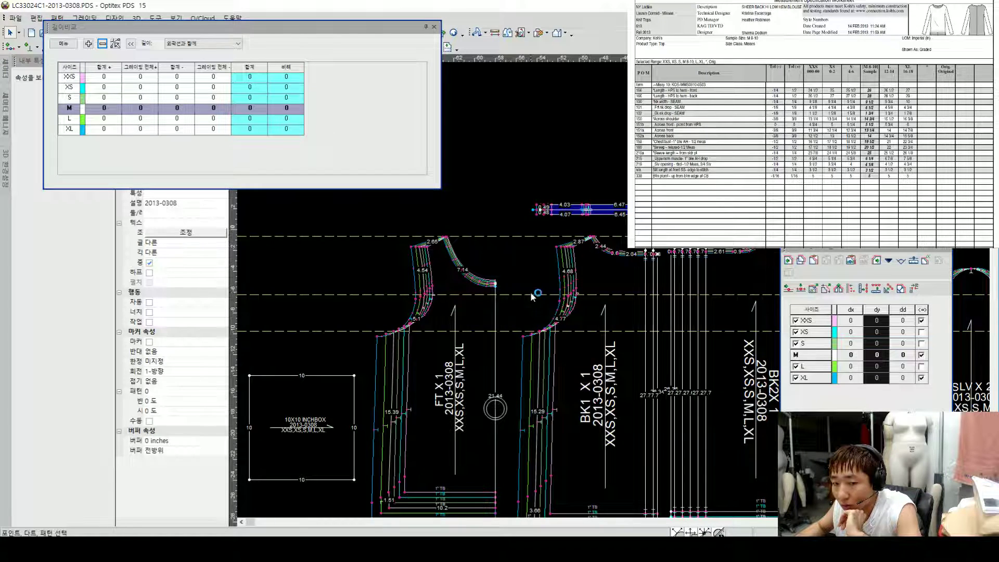
scroll(572, 291, up, 2)
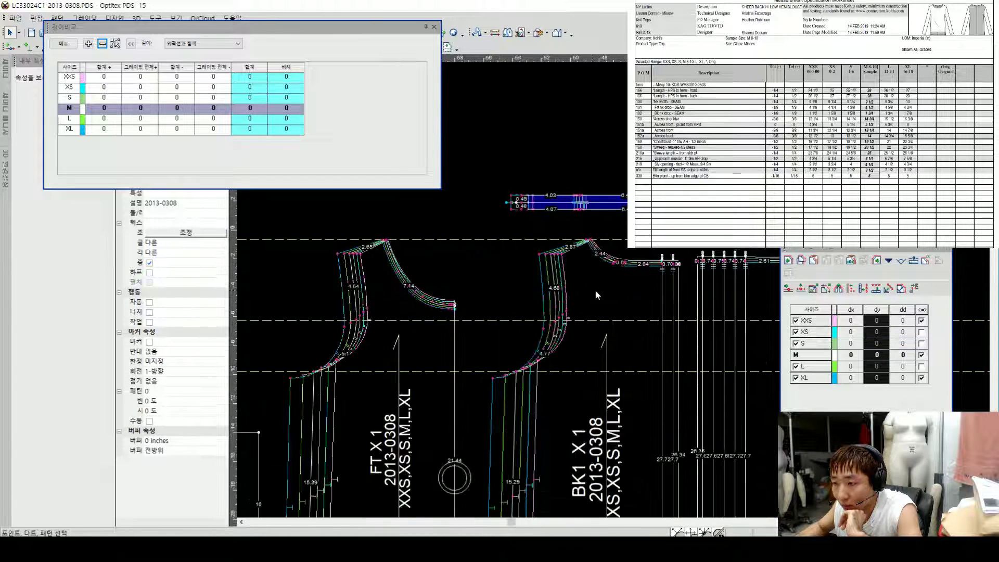
Step: Compare the FT armhole length against the BK1 armhole length across all sizes
click(339, 387)
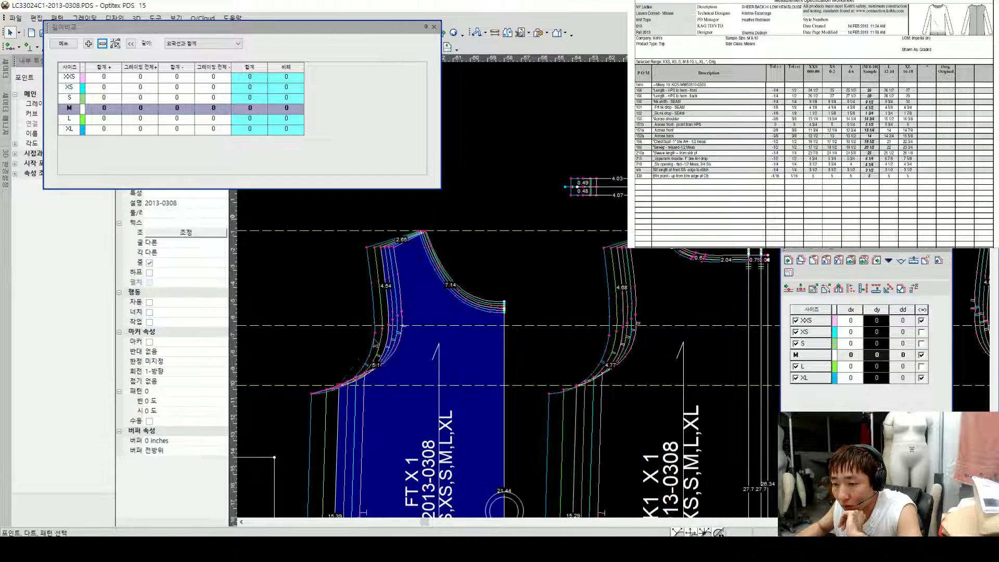
click(88, 43)
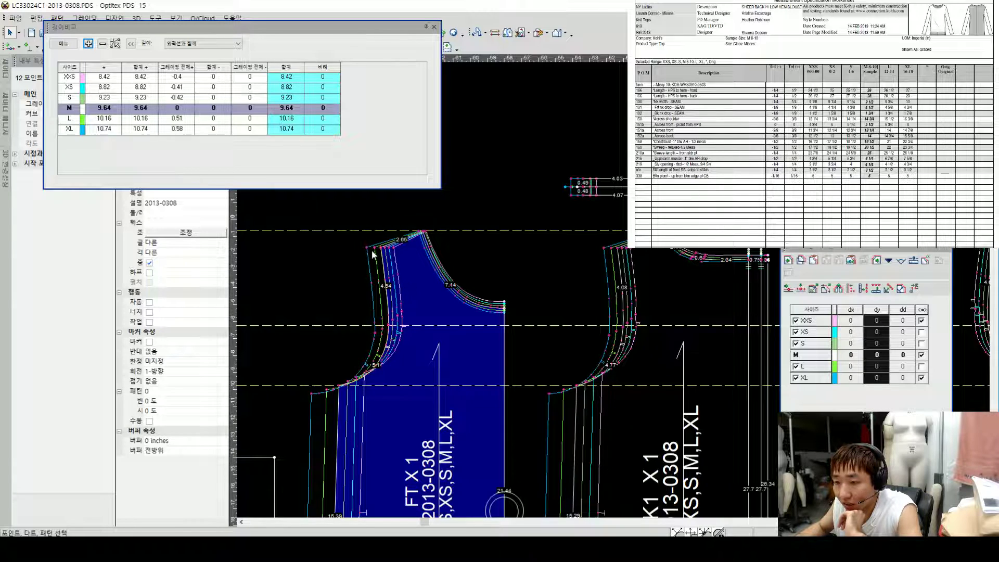
click(398, 330)
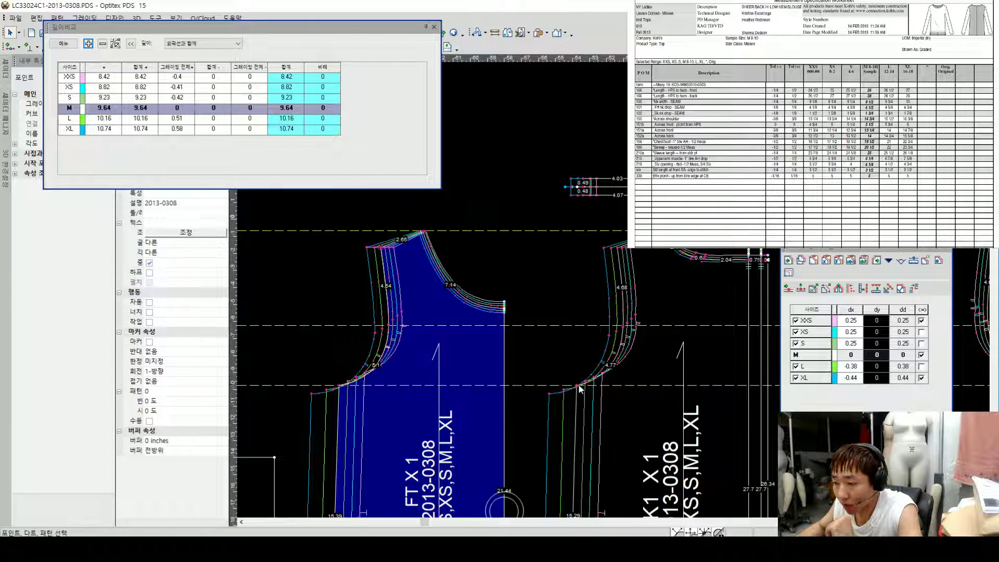
click(582, 390)
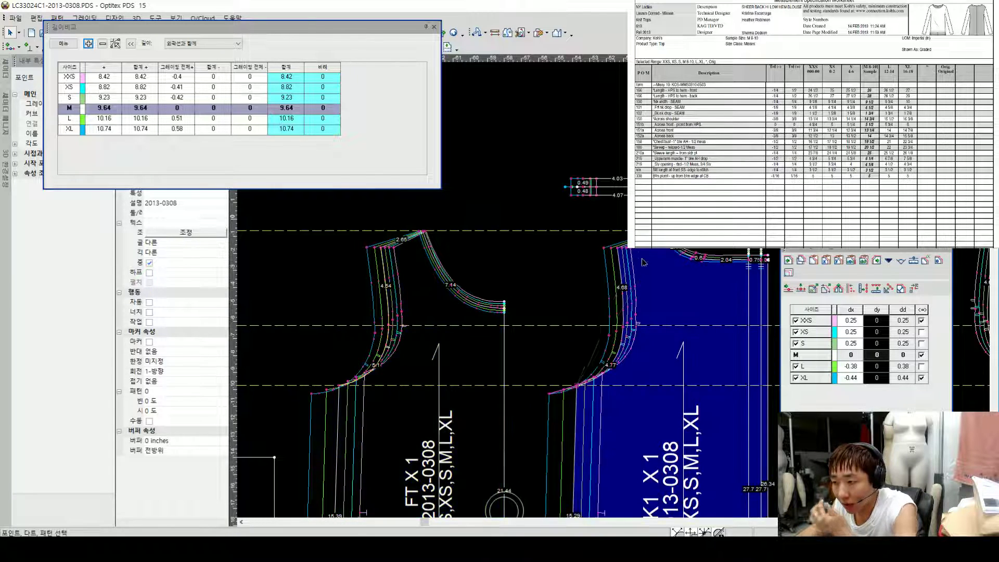
click(102, 45)
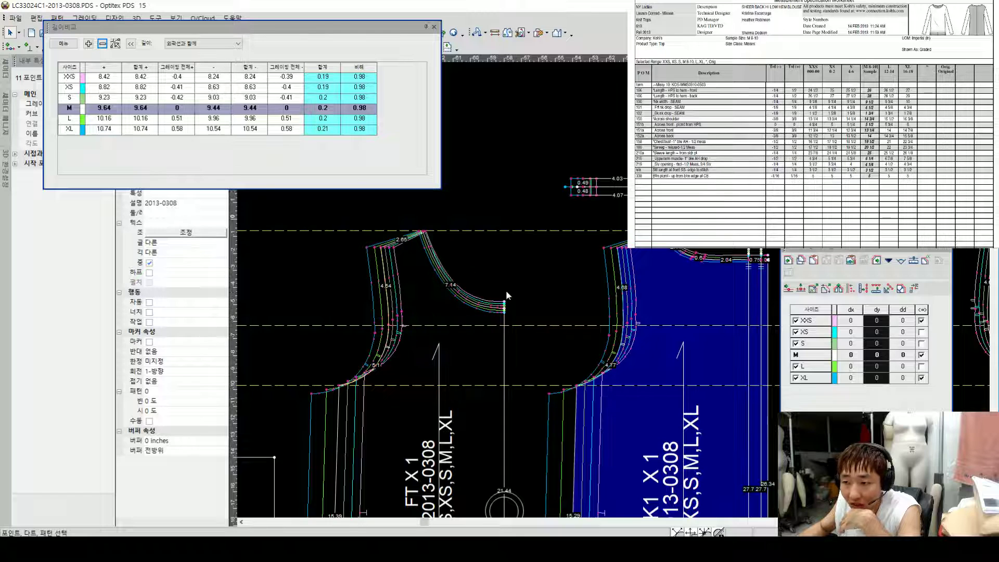
scroll(607, 321, up, 3)
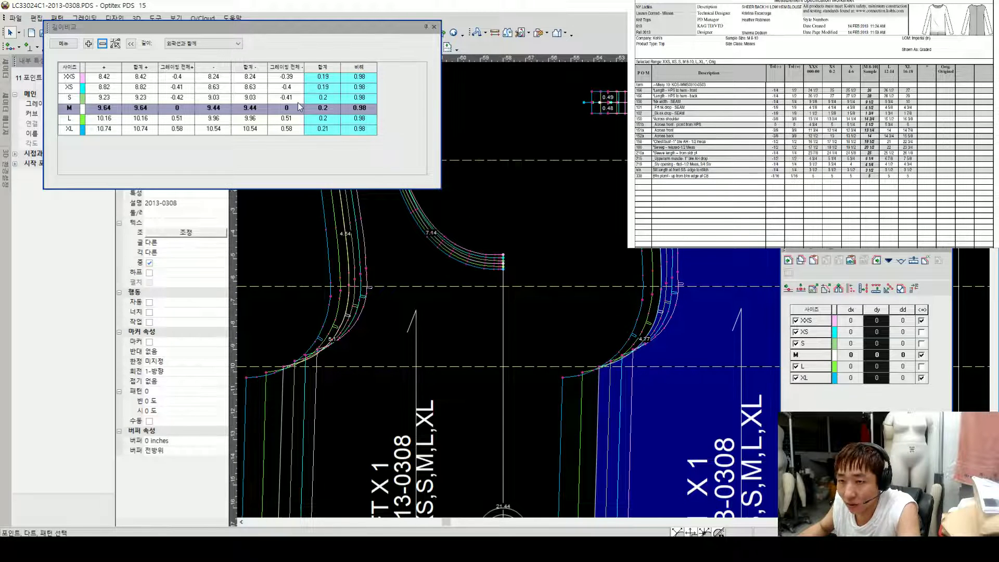
Step: Check the grading values at the FT piece's shoulder tip
click(528, 266)
scroll(528, 264, down, 2)
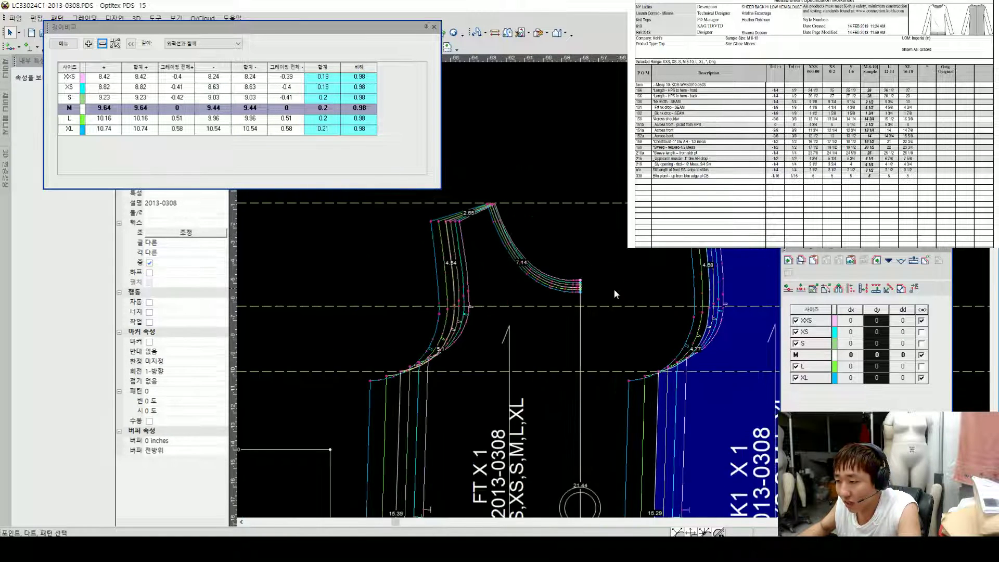
scroll(617, 288, up, 1)
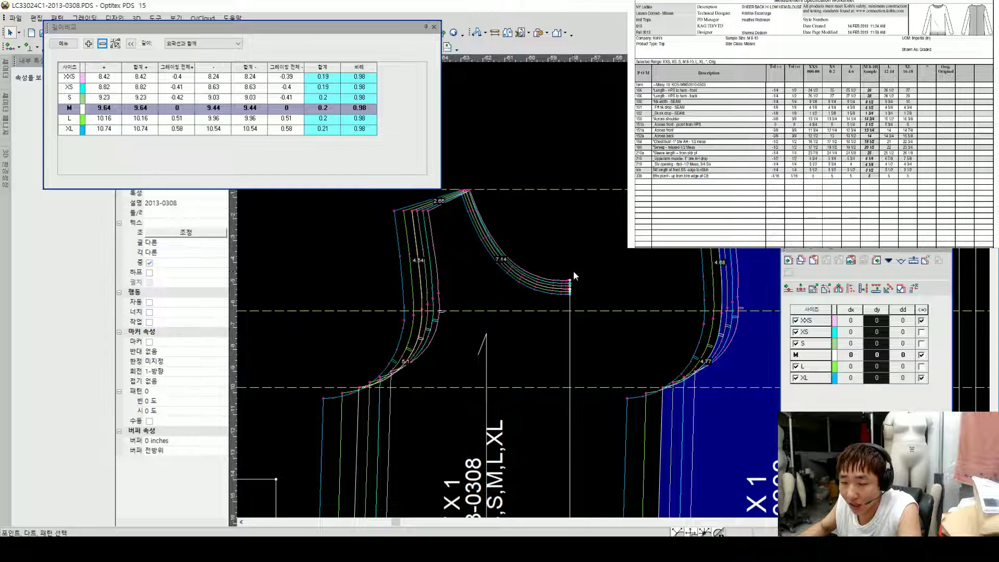
scroll(573, 270, down, 2)
click(415, 235)
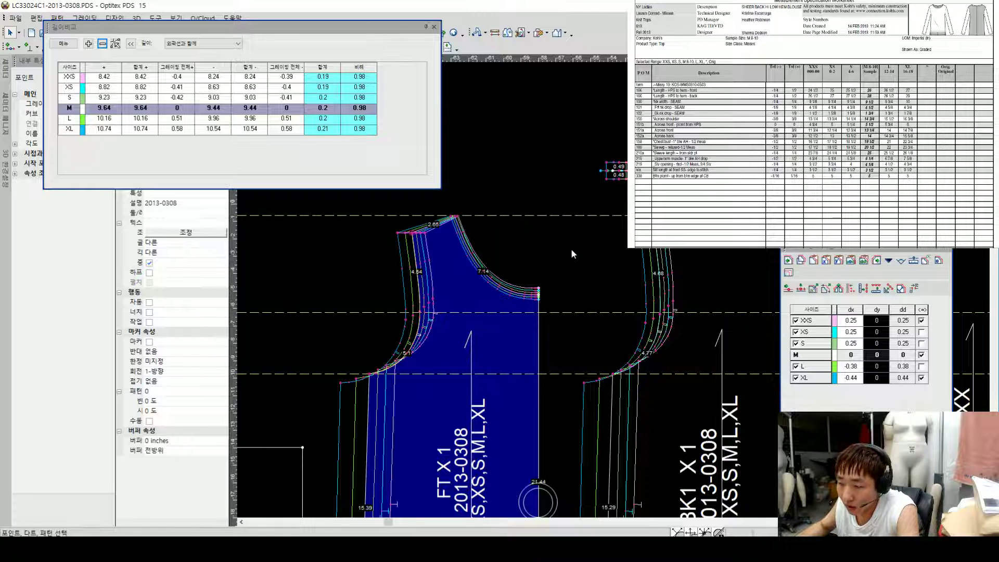
click(606, 322)
scroll(615, 293, down, 1)
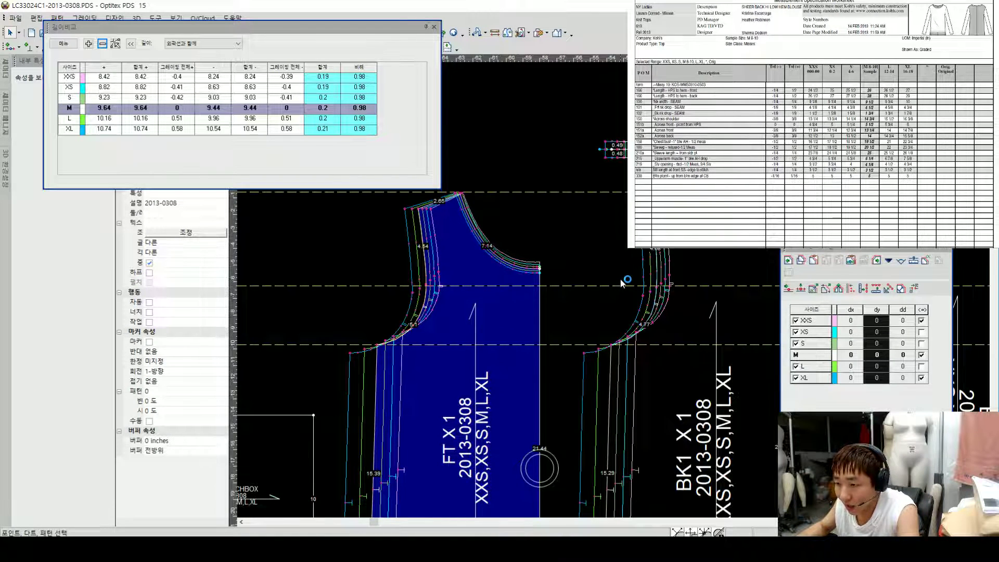
Step: Examine the graded nests of the body pieces and the sleeve, concentrating on the sleeve cap and underarms
scroll(620, 279, down, 5)
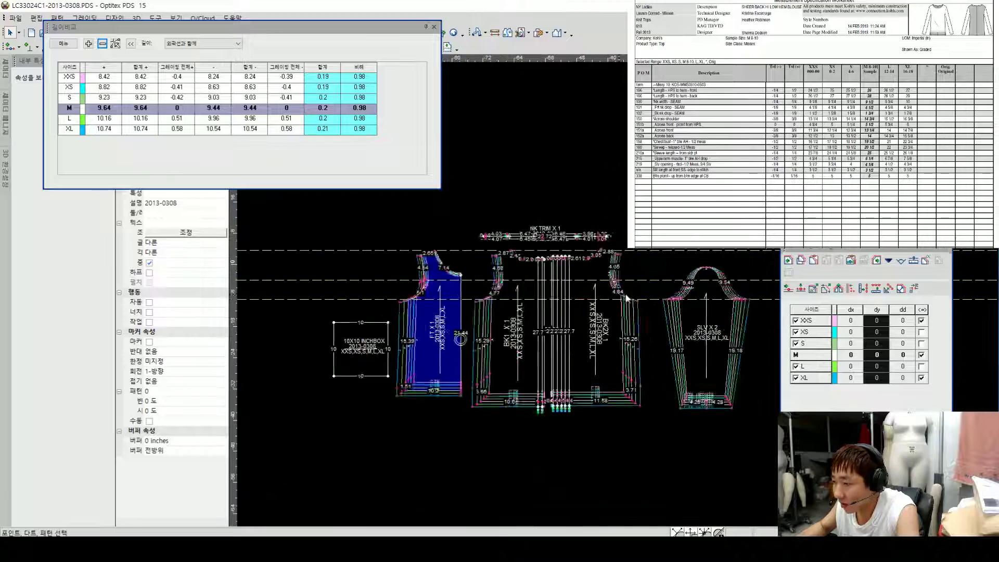
scroll(614, 293, up, 2)
scroll(526, 279, down, 5)
scroll(526, 281, up, 5)
scroll(620, 292, down, 5)
scroll(647, 292, up, 1)
scroll(648, 295, up, 3)
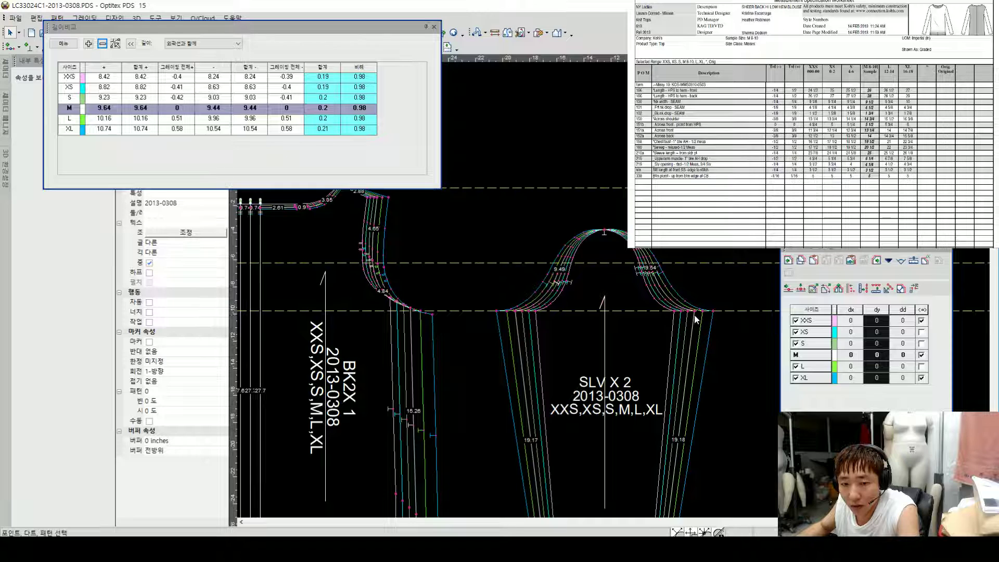
scroll(698, 323, down, 3)
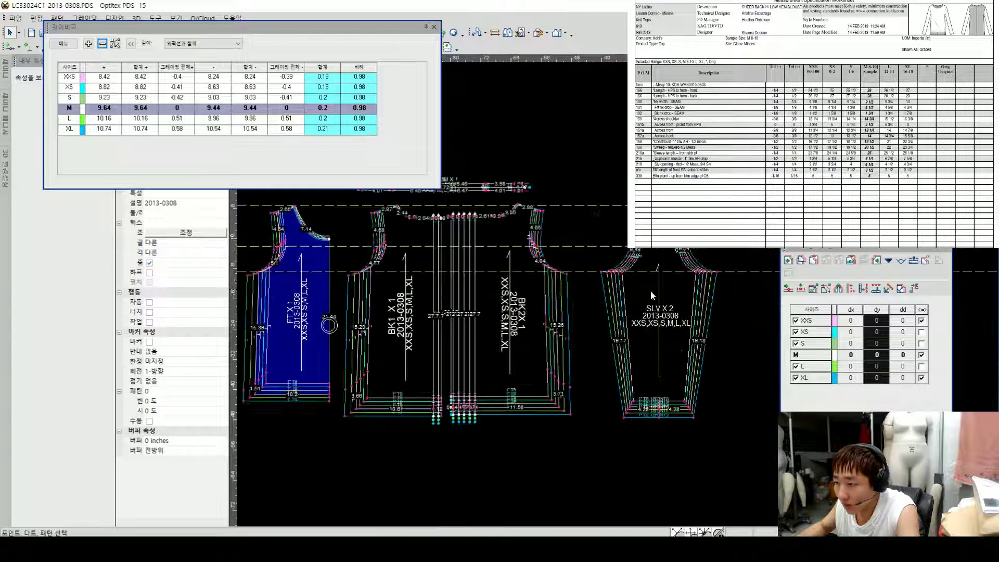
scroll(640, 294, up, 3)
scroll(611, 291, down, 2)
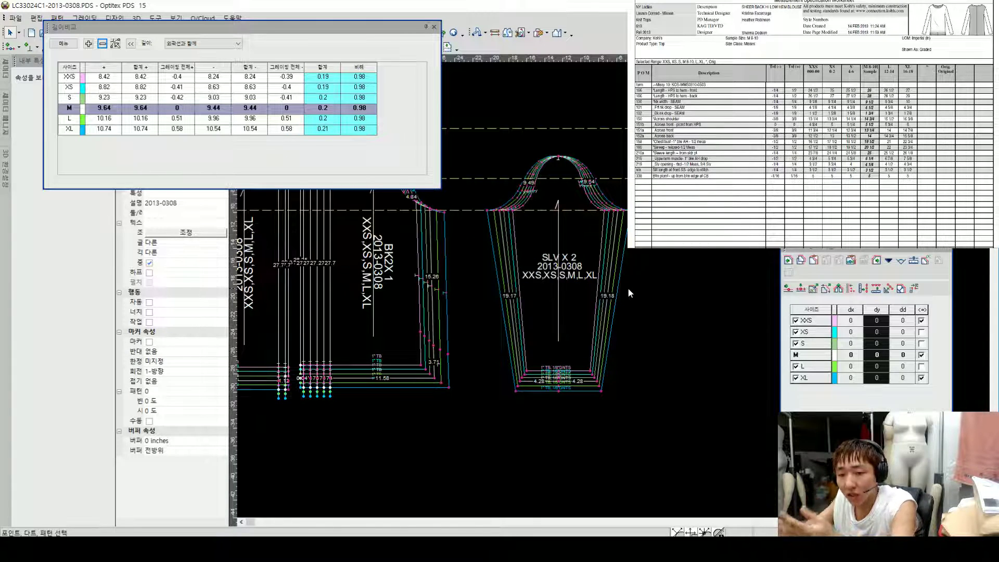
Step: Check the grading values at both underarm points of the SLV piece
click(499, 211)
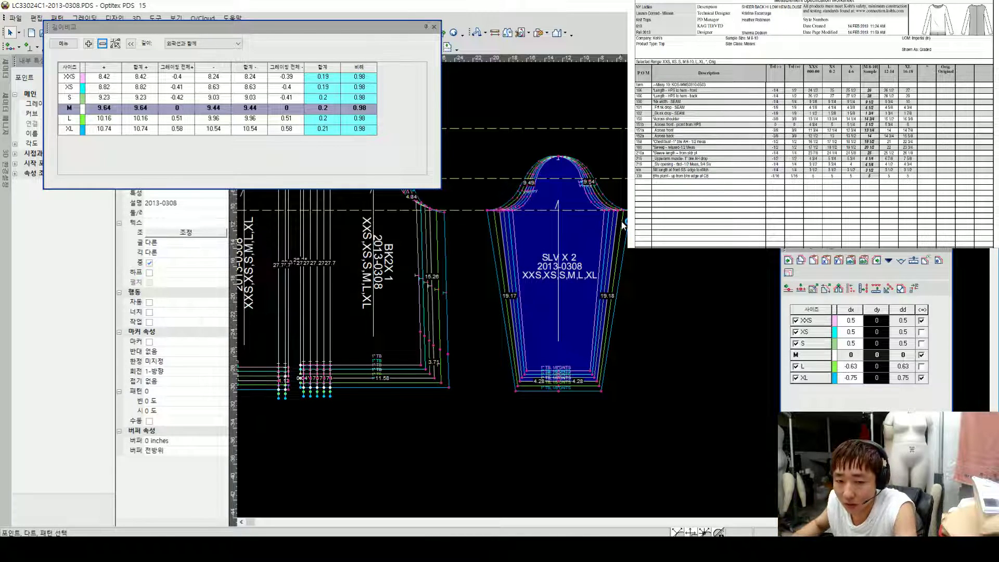
click(660, 250)
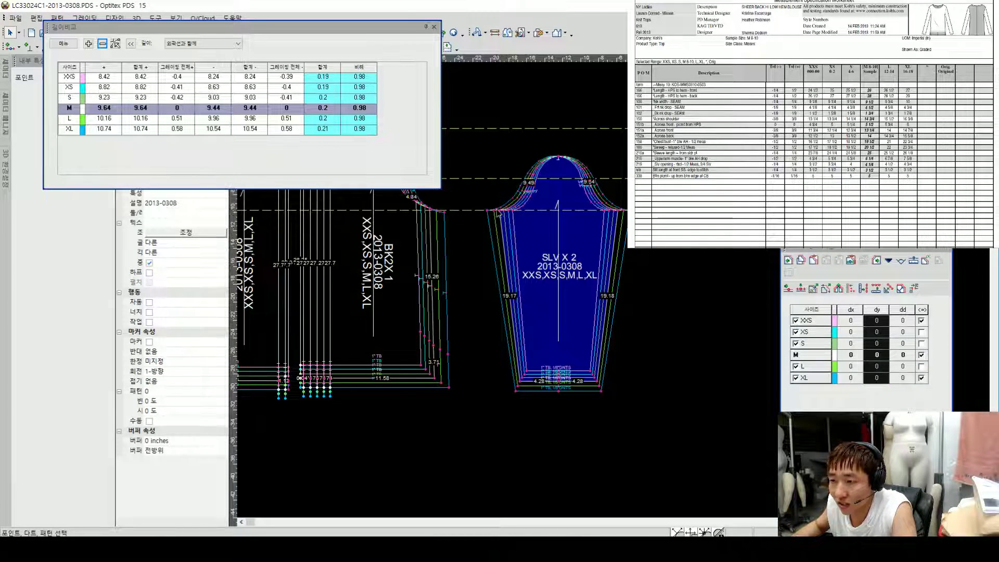
click(622, 211)
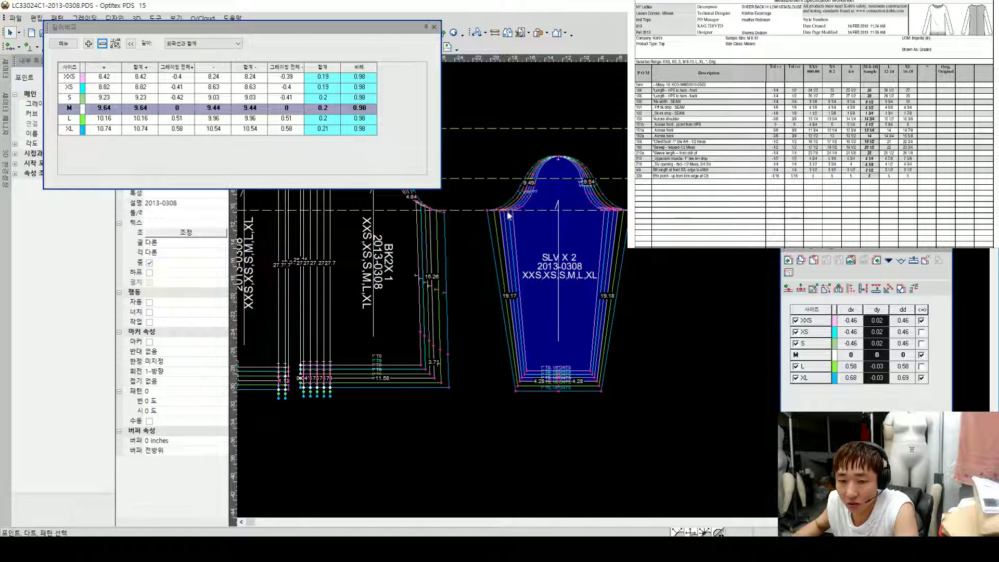
scroll(509, 215, up, 4)
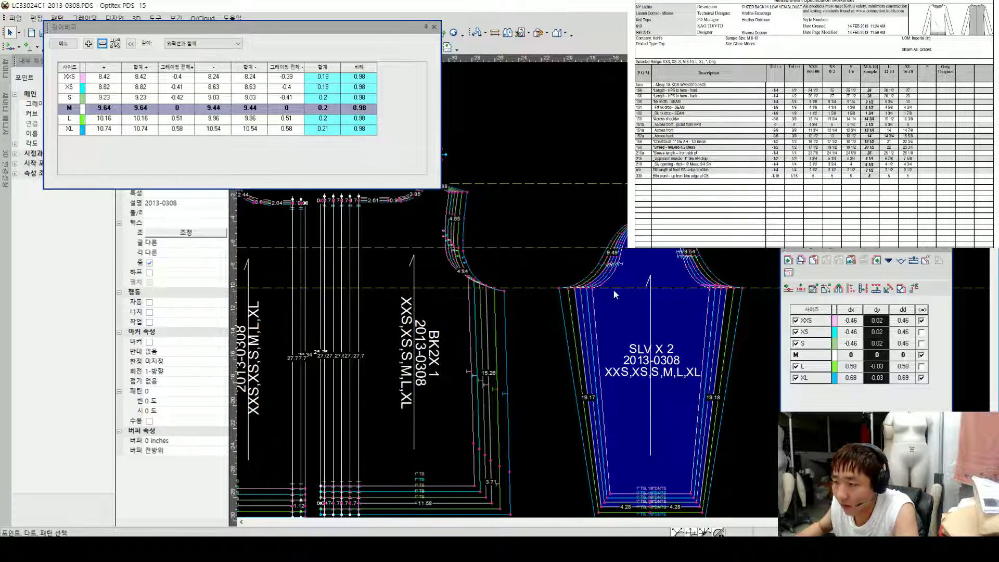
Step: Display only base size M and inspect the armholes of the FT and BK1 pieces
scroll(685, 288, down, 3)
scroll(558, 301, up, 2)
scroll(558, 301, down, 2)
scroll(622, 286, up, 2)
scroll(622, 285, down, 2)
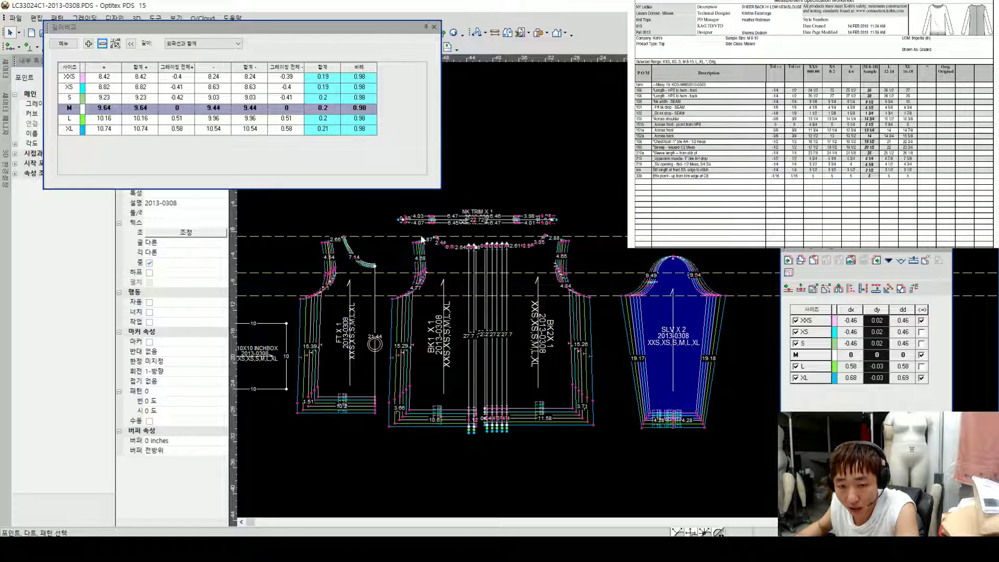
click(492, 166)
scroll(425, 263, up, 3)
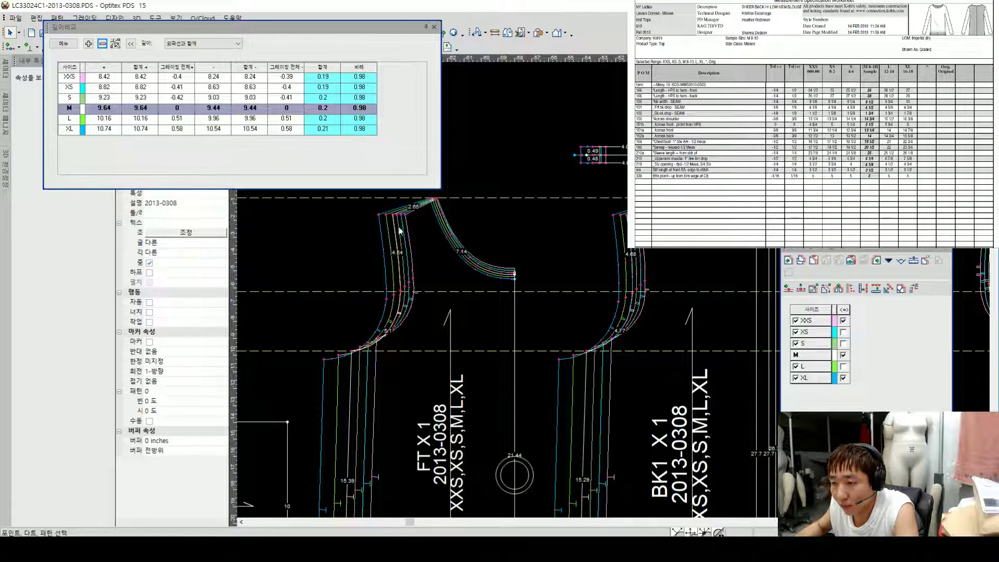
key(F4)
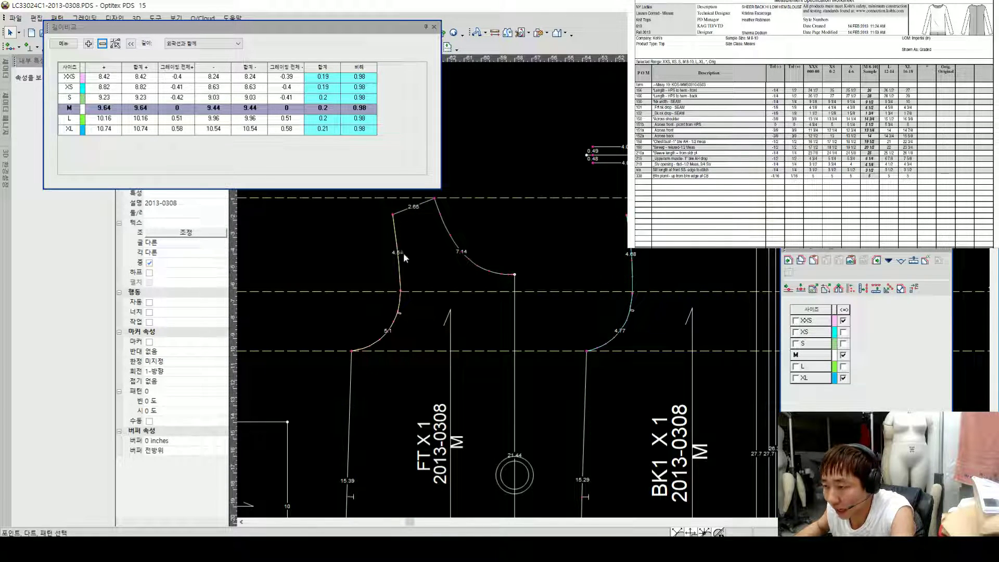
scroll(469, 288, down, 2)
scroll(577, 288, up, 1)
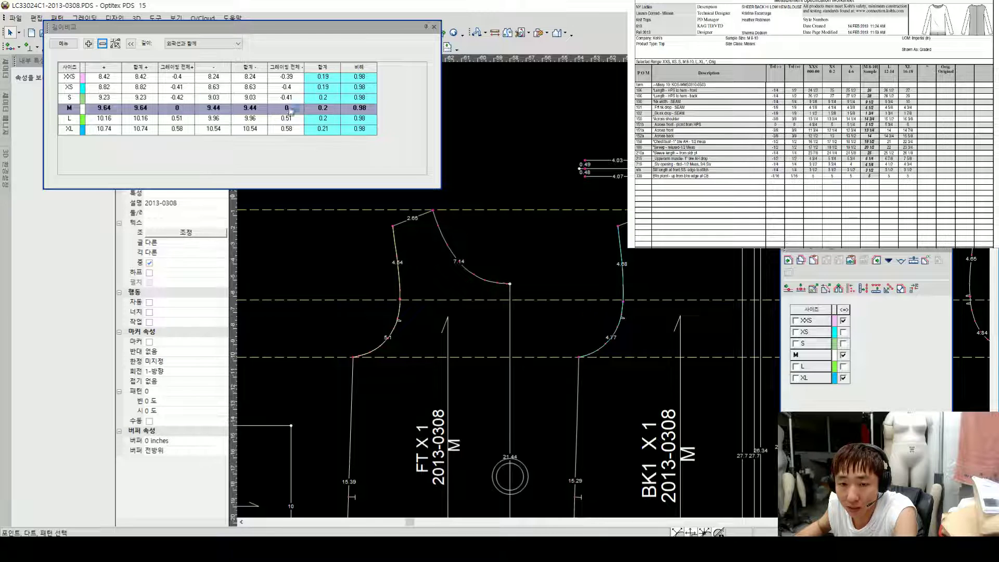
Step: Redisplay all graded sizes from XXS to XL and inspect the FT and BK1 armholes
key(ctrl+g)
click(554, 254)
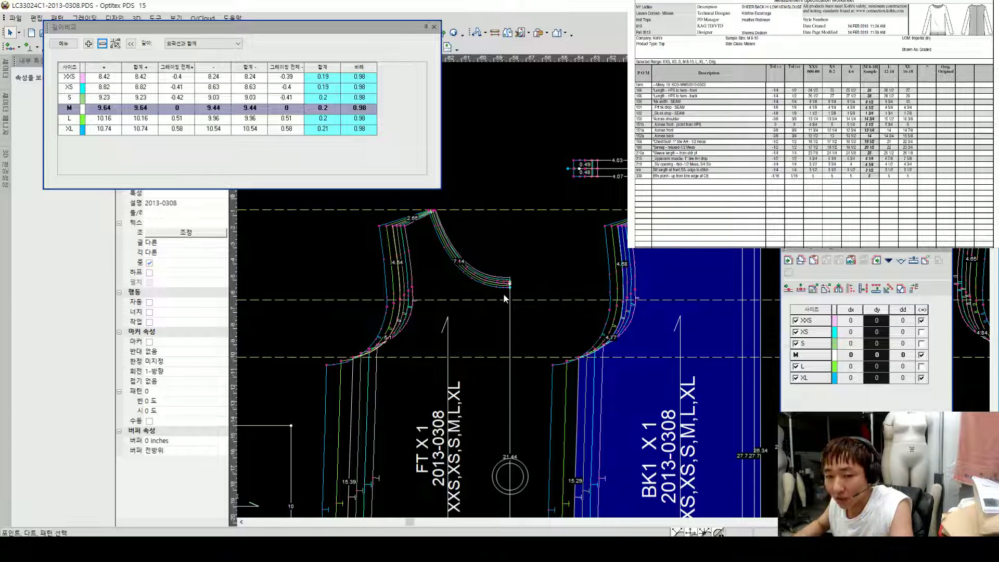
scroll(478, 294, up, 2)
scroll(667, 292, down, 2)
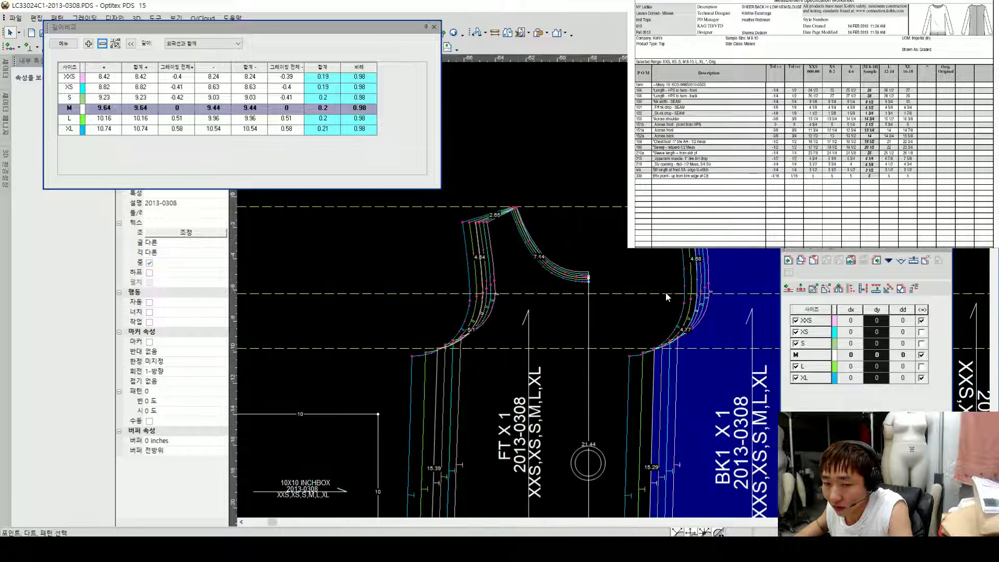
scroll(577, 308, up, 2)
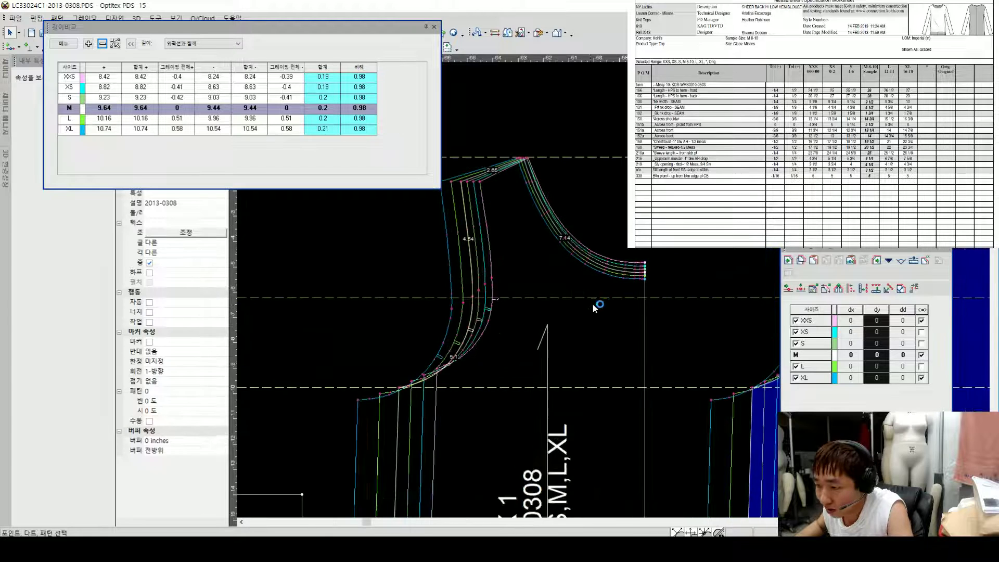
Step: Make the point on the lower armhole curve of the FT piece a grading point
click(458, 364)
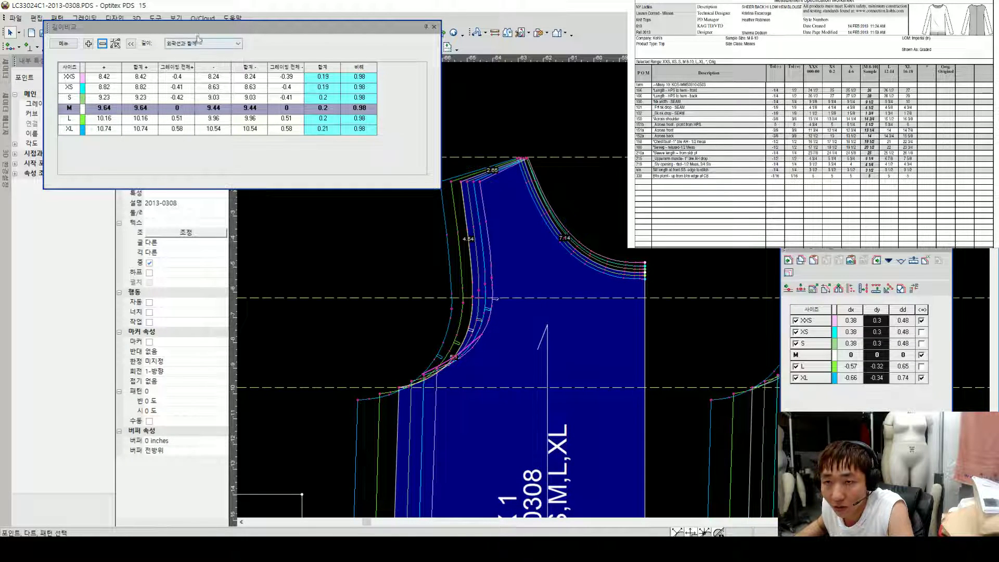
drag(103, 31, 247, 11)
scroll(546, 302, up, 1)
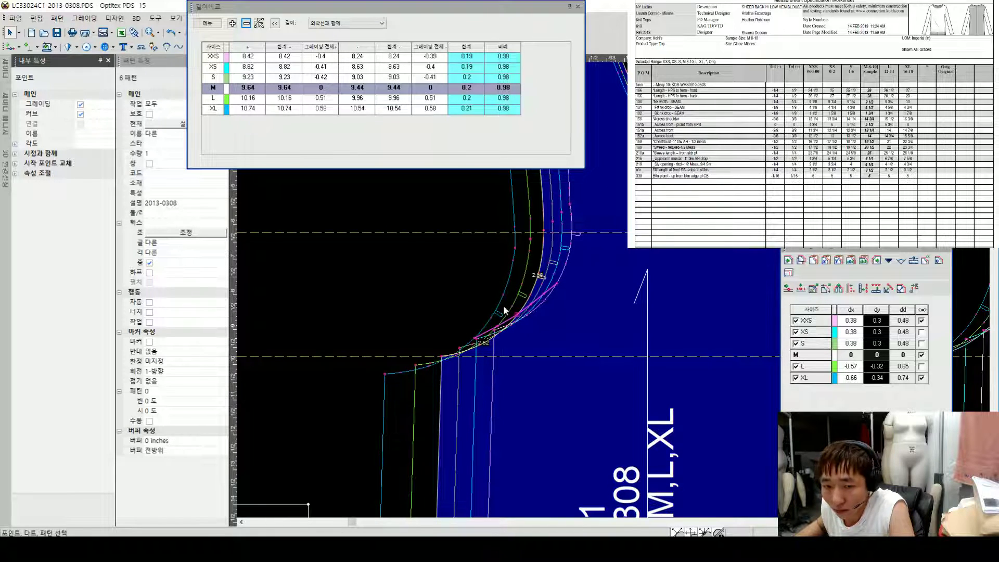
scroll(592, 299, down, 2)
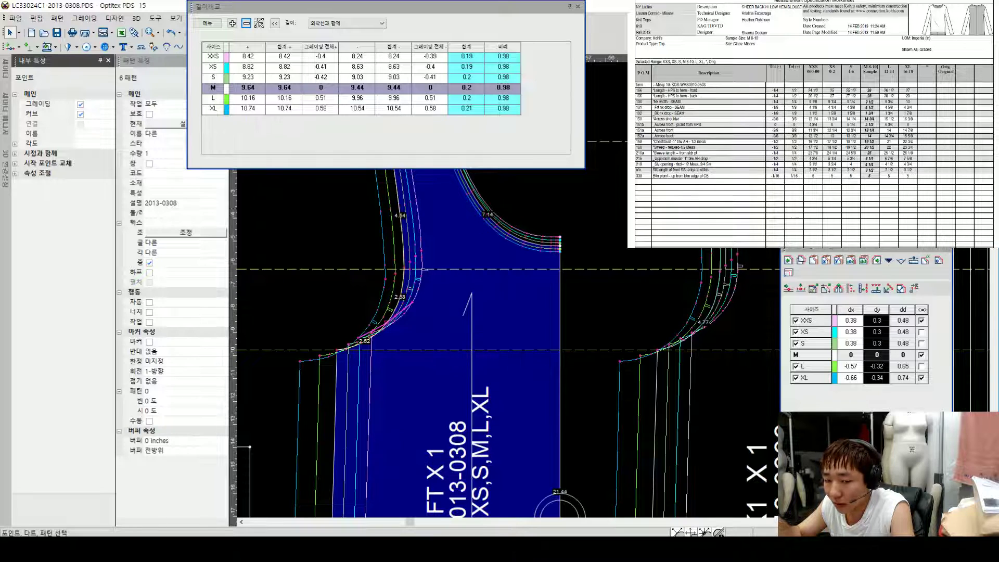
Step: Clear all measurements from the length comparison table and deselect the FT piece
click(207, 23)
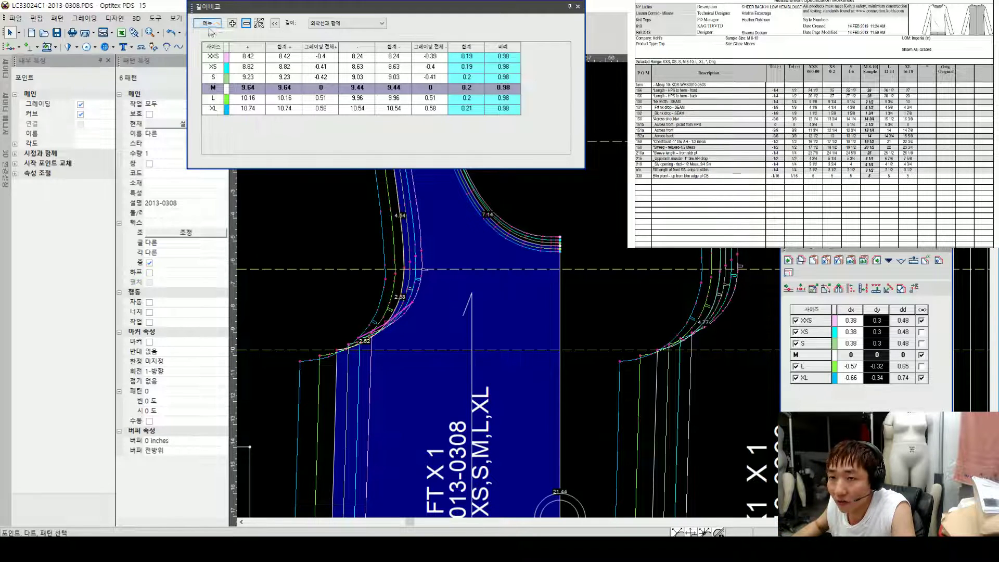
click(239, 73)
click(591, 289)
Step: Turn the FT armhole curve point just below the upper dashed guide line into a grading point
scroll(592, 290, up, 2)
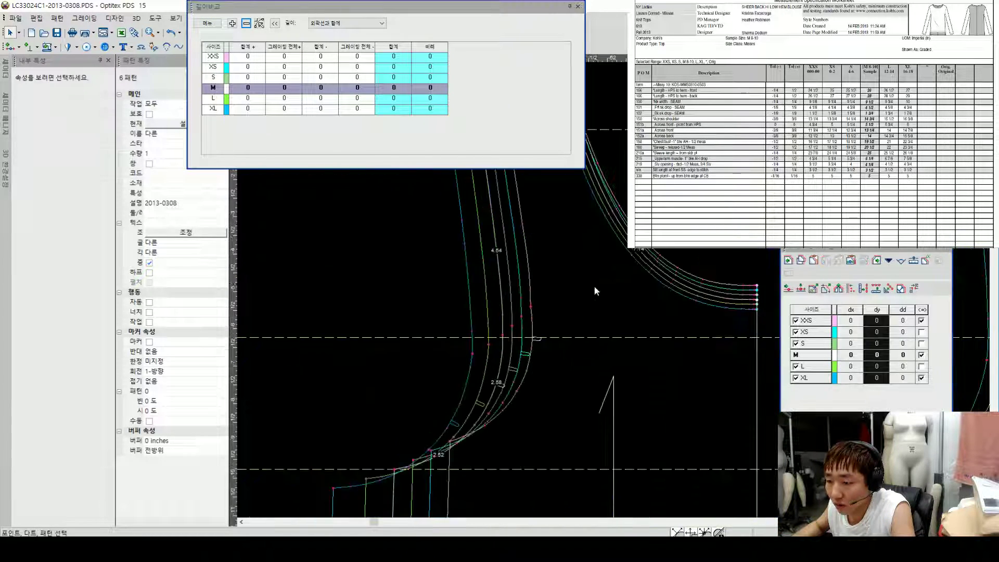
scroll(614, 289, down, 3)
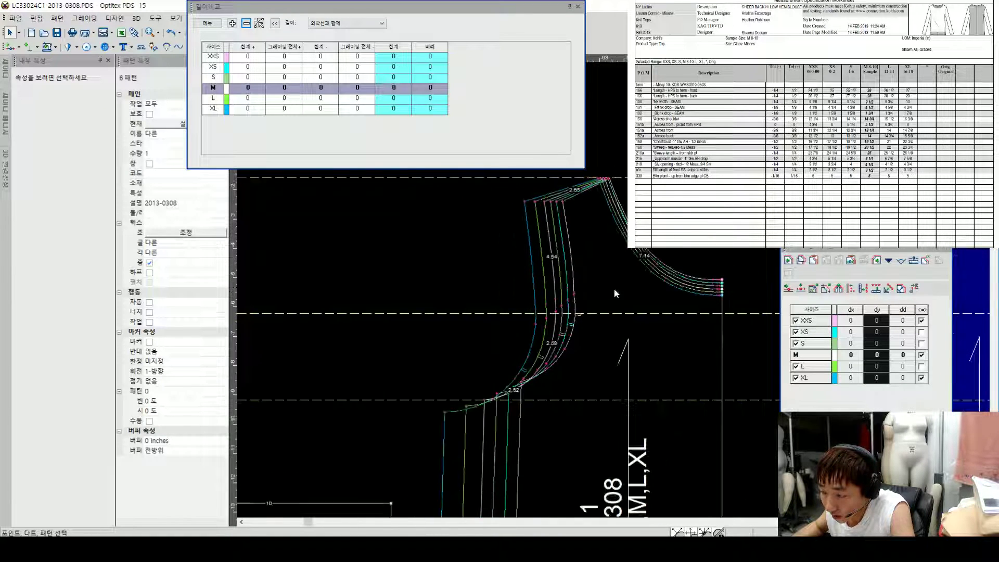
scroll(613, 294, up, 1)
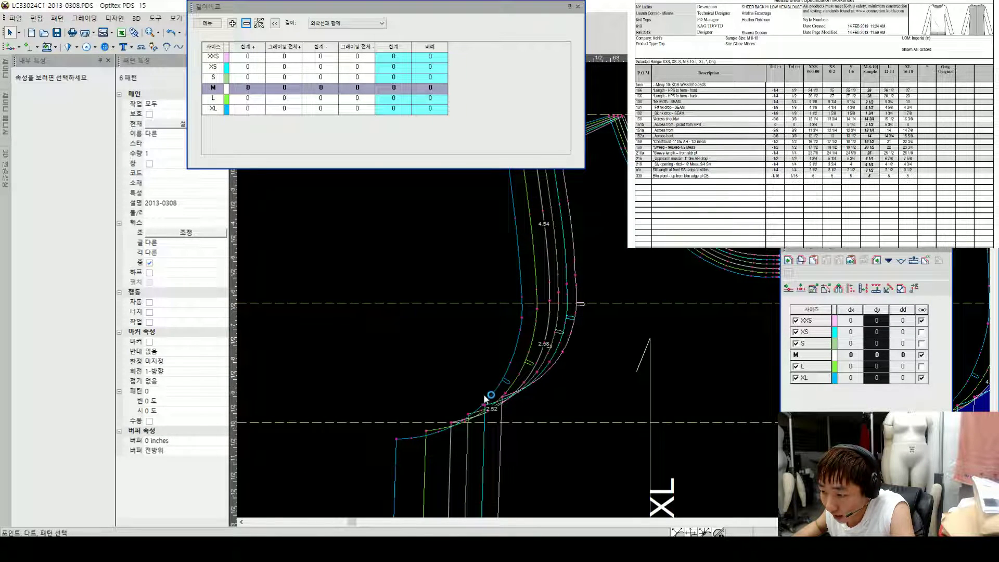
scroll(617, 292, up, 2)
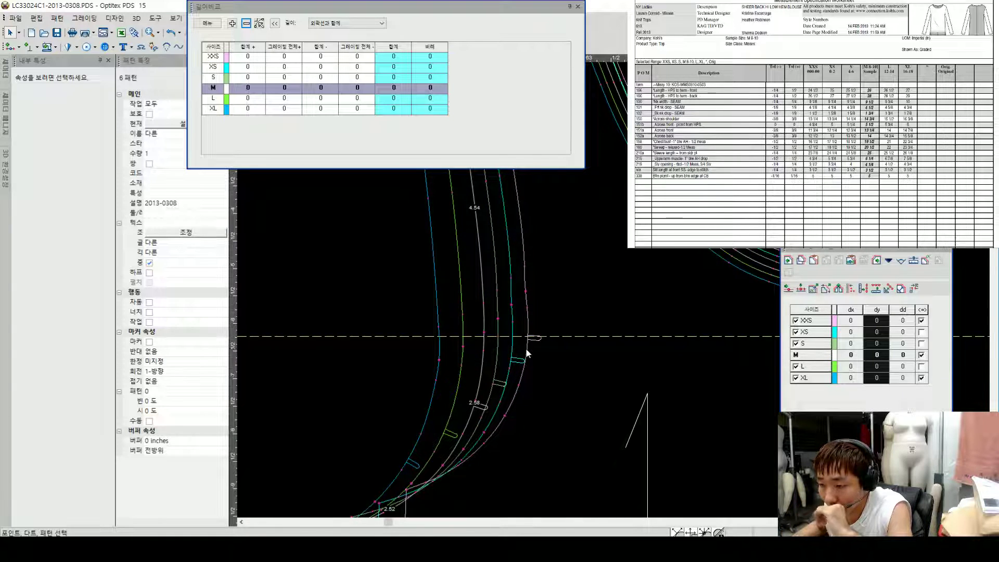
scroll(530, 349, down, 1)
scroll(627, 283, up, 1)
scroll(604, 287, up, 1)
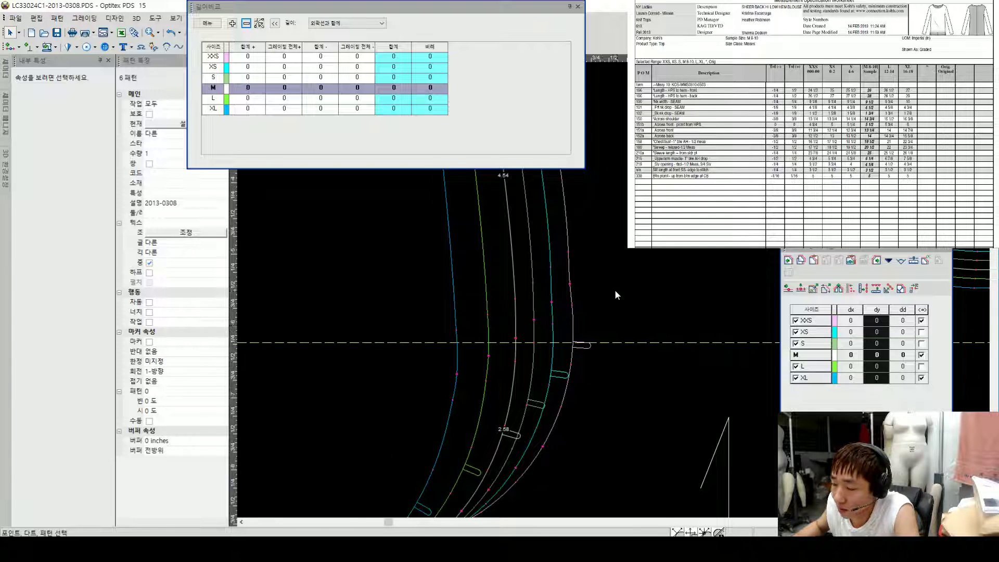
scroll(627, 295, down, 1)
click(442, 310)
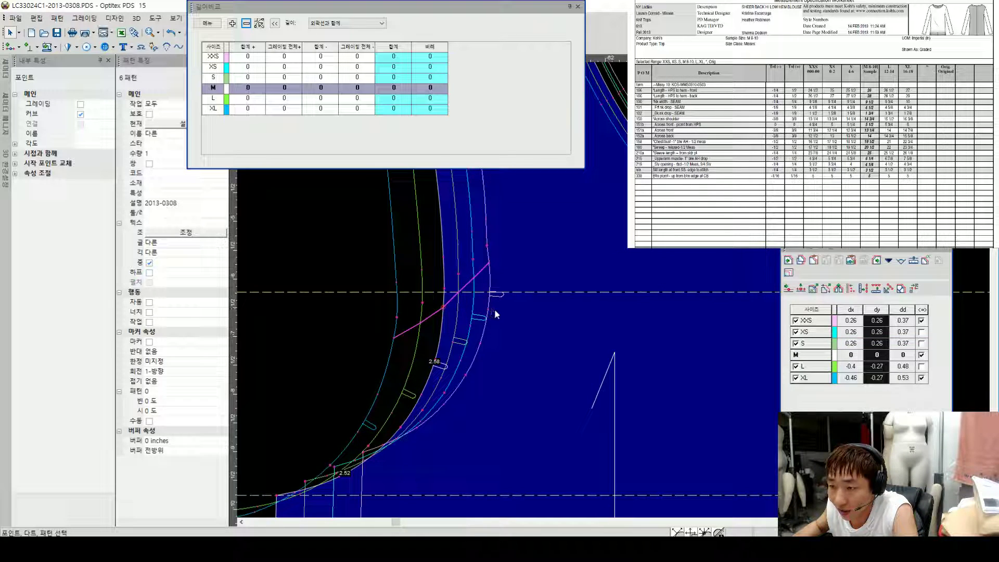
click(80, 104)
Step: Set the dx grading of this FT armhole point to 0.25 for sizes S and XS
click(859, 344)
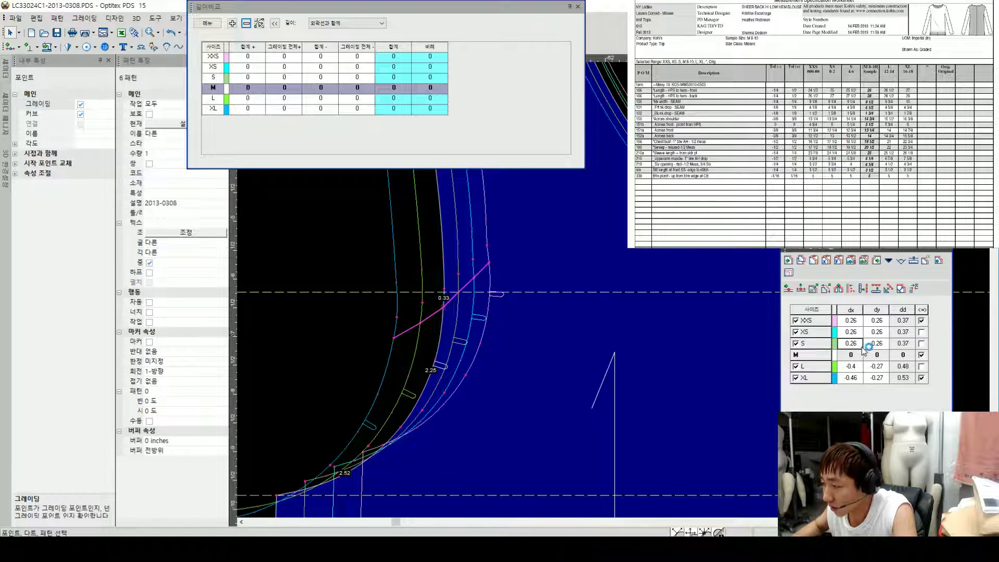
text(.25)
key(Up)
text(.2)
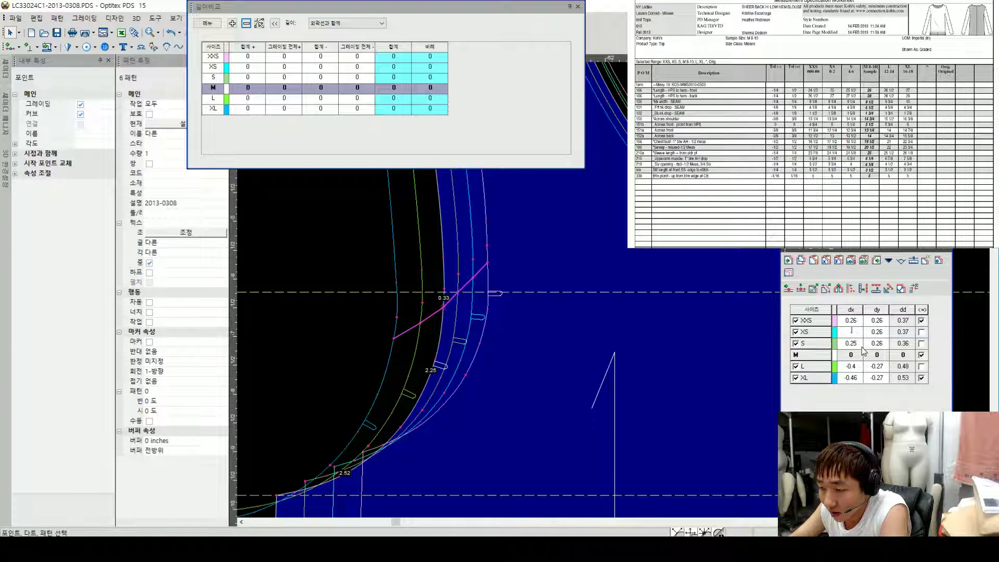
text(5)
key(Return)
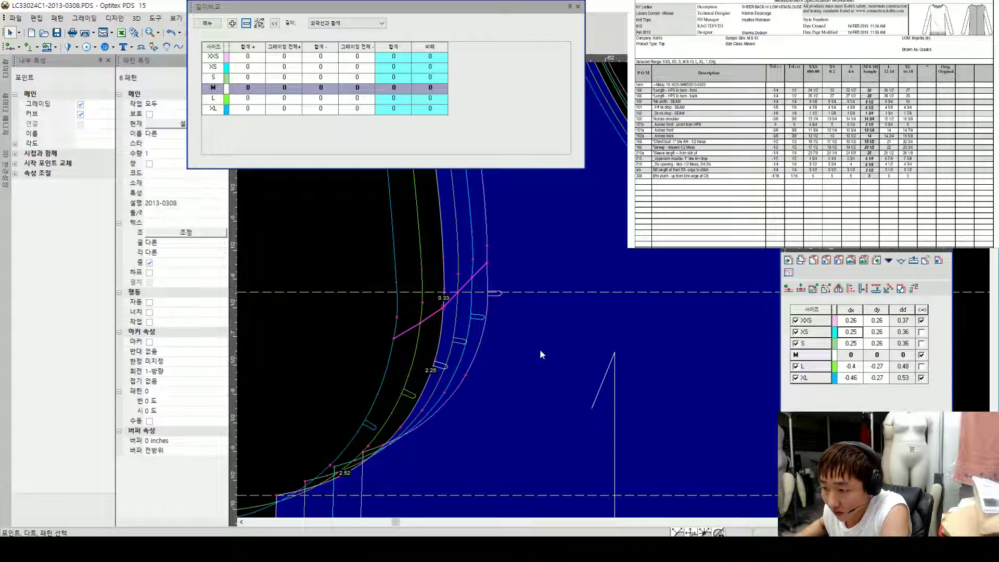
Step: Make the FT armhole point beside the M notch a grading point and set its dx to 0.29 for XS and XXS
click(456, 346)
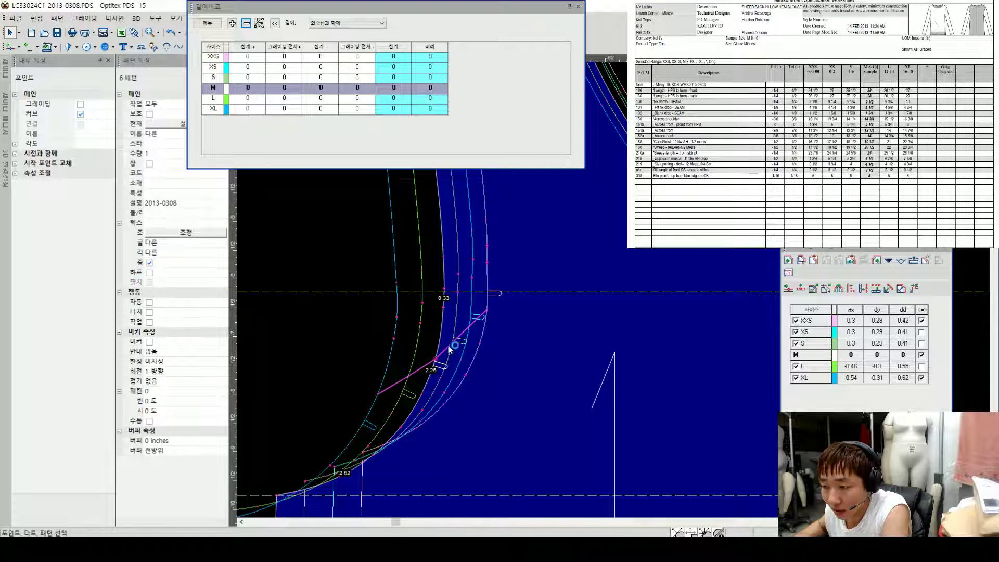
click(81, 105)
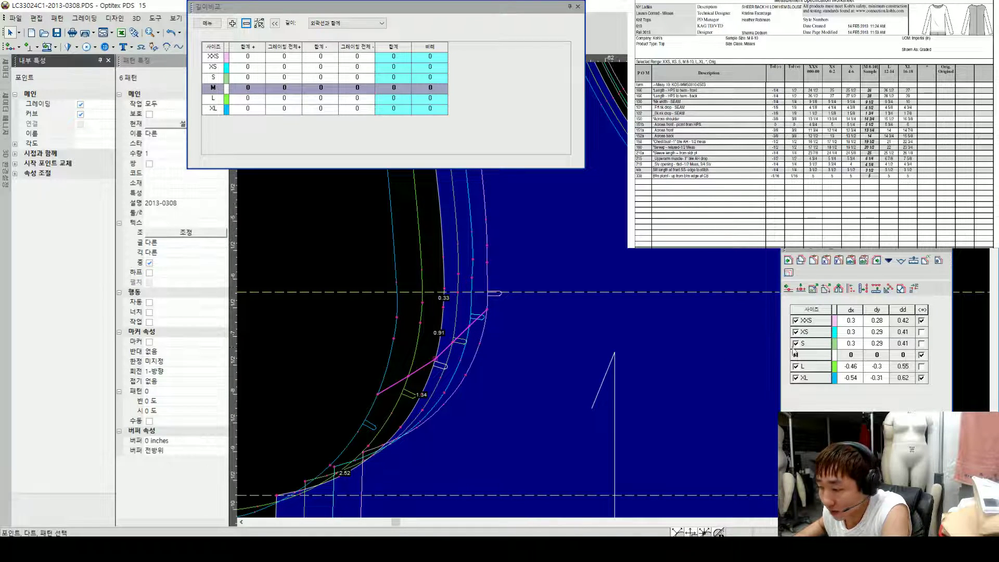
click(854, 332)
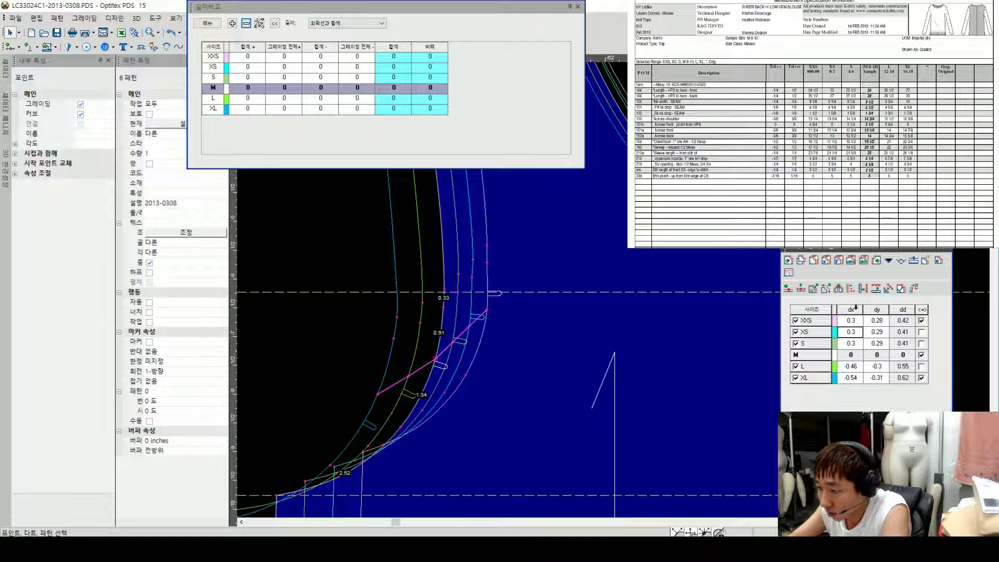
text(.29)
key(Return)
key(Up)
text(.29)
key(Return)
Step: Set the dx of the point beside the M notch to 0.28 for sizes XS and XXS
key(Down)
text(.28)
key(Return)
key(Up)
text(.28)
key(Return)
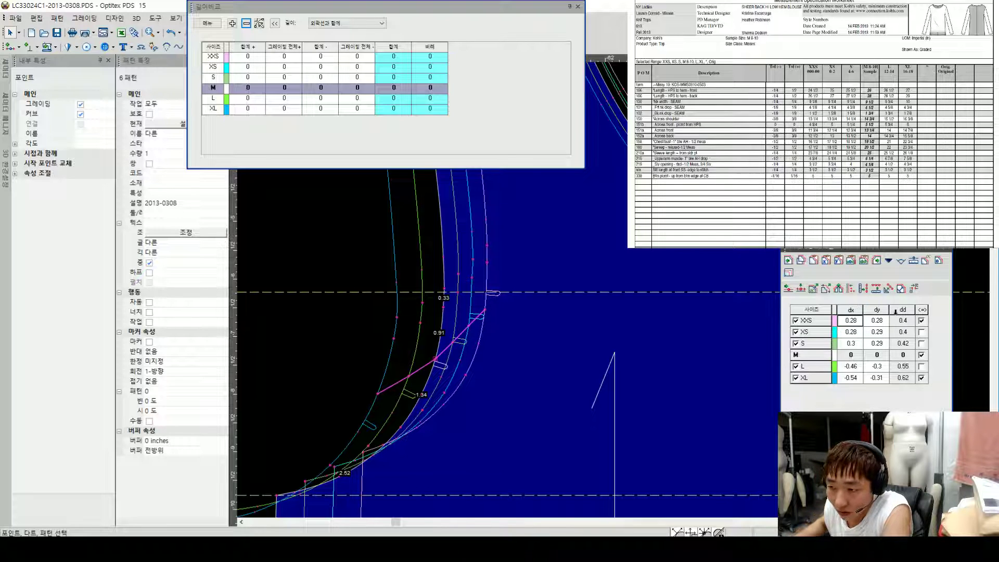
Step: Set the dx grading of the front piece's upper armhole curve point to -0.39 for L and -0.45 for XL
click(444, 307)
click(852, 367)
text(-0.39)
key(Return)
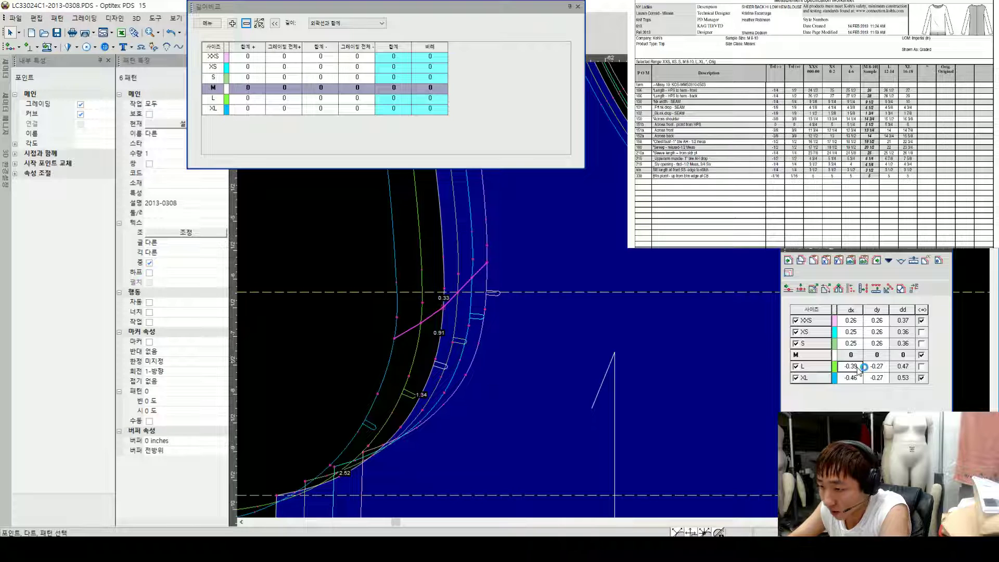
text(-0.45)
key(Return)
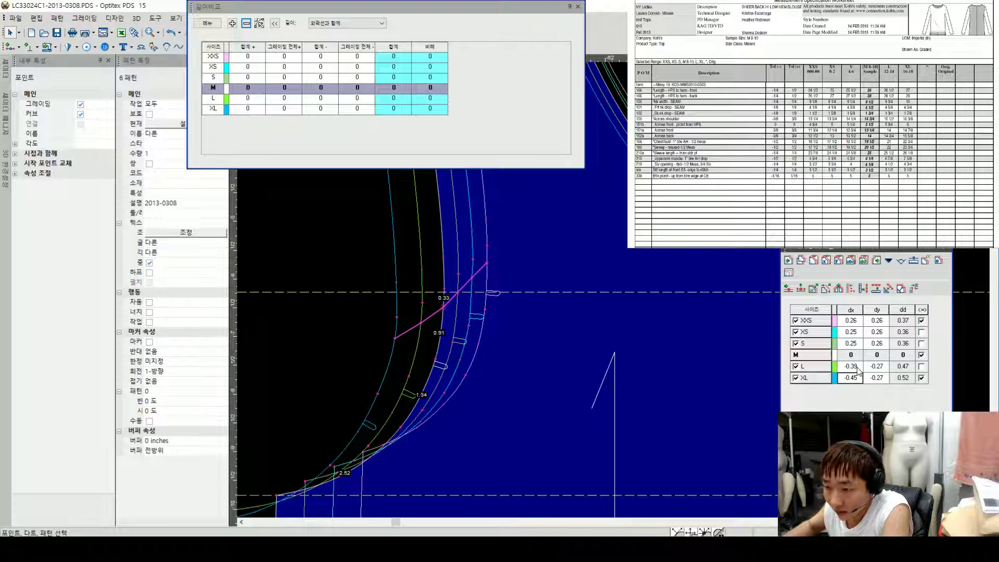
Step: Examine the grading of the neighbouring front armhole point and the matching back armhole point, and review the whole pattern layout
click(436, 360)
scroll(622, 267, down, 3)
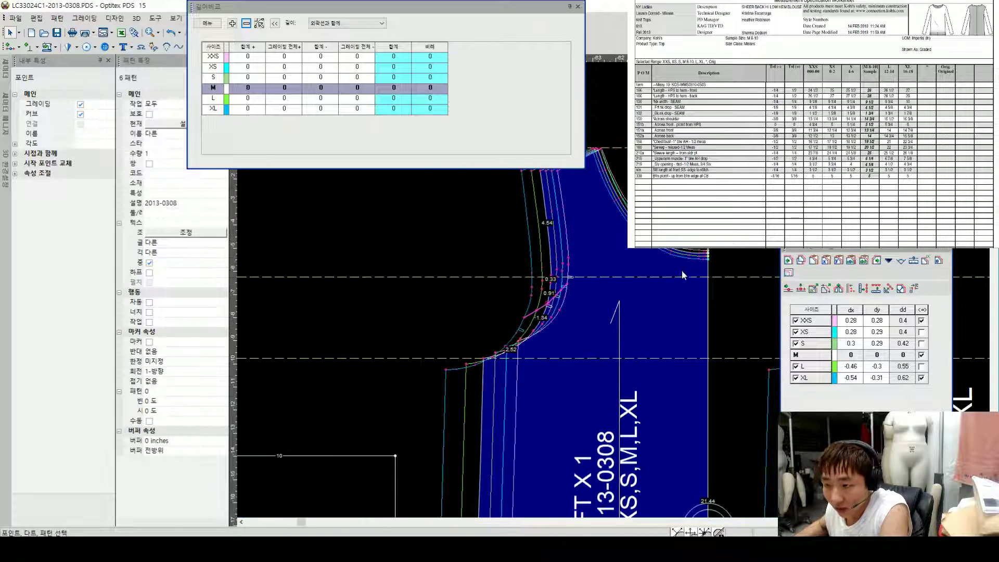
click(682, 275)
scroll(575, 307, down, 2)
scroll(568, 295, up, 2)
scroll(567, 294, right, 5)
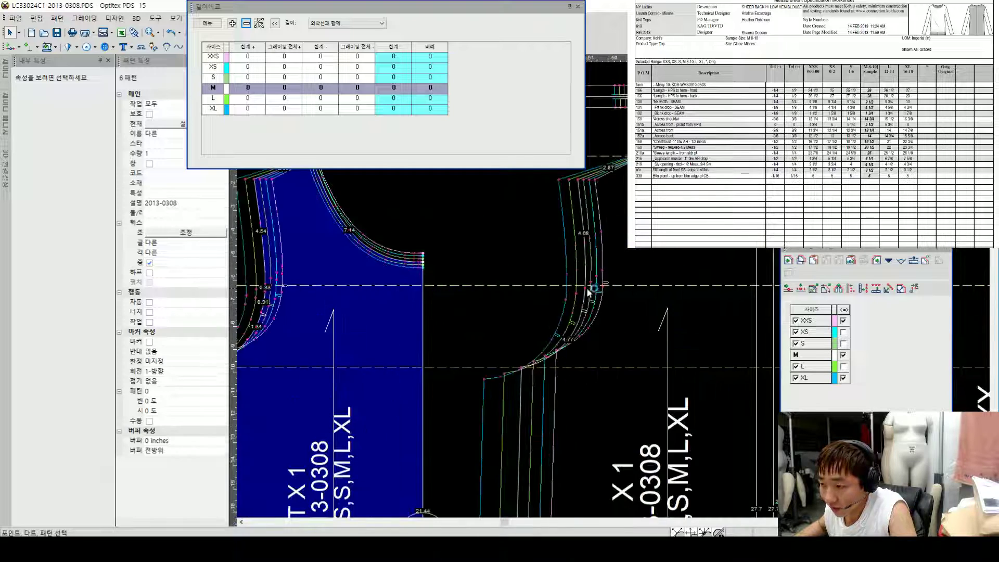
click(597, 296)
scroll(618, 272, down, 5)
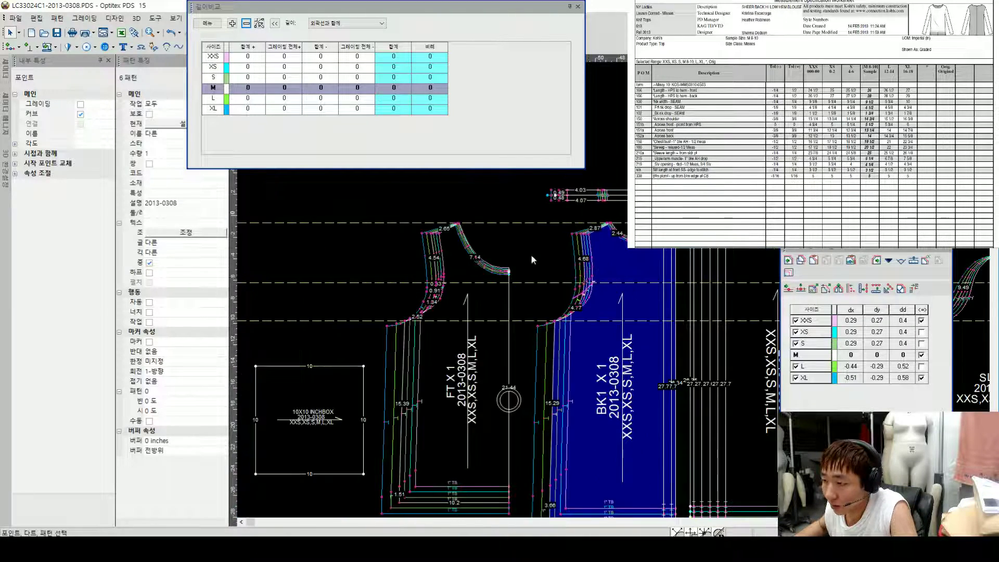
key(Escape)
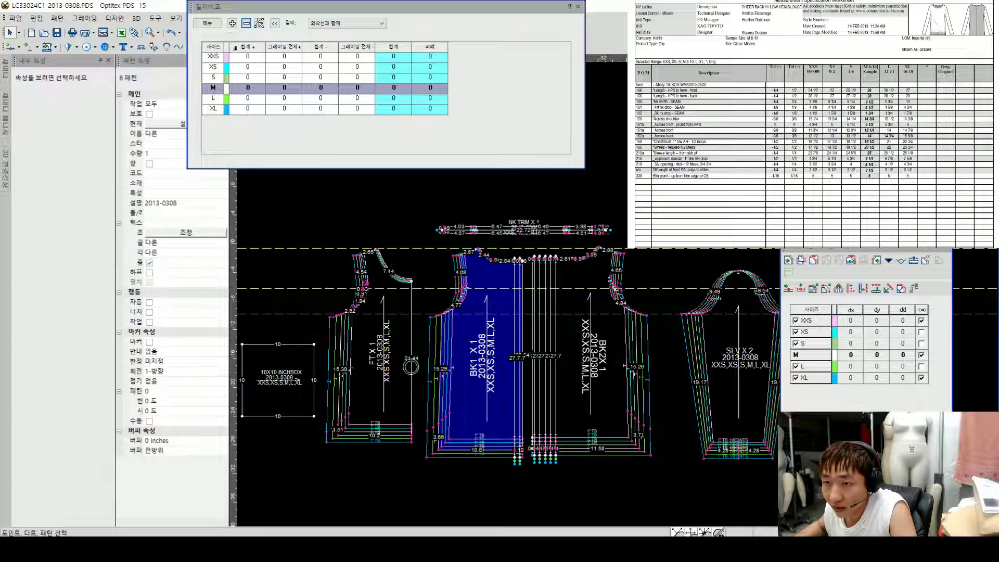
scroll(563, 339, up, 3)
scroll(613, 292, down, 3)
scroll(614, 292, up, 2)
scroll(613, 295, down, 3)
scroll(578, 297, up, 2)
scroll(698, 289, down, 2)
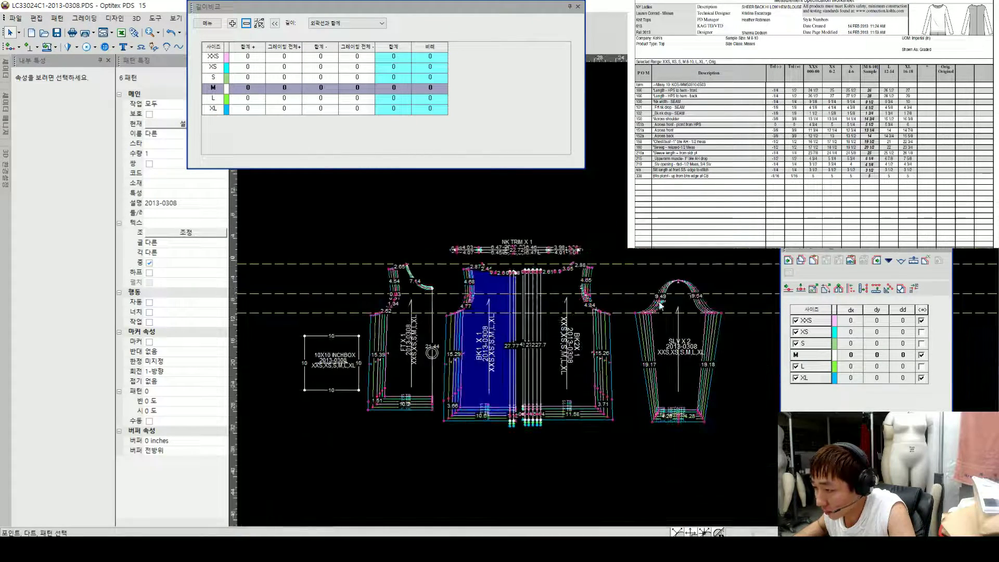
scroll(613, 289, up, 1)
scroll(613, 289, up, 1)
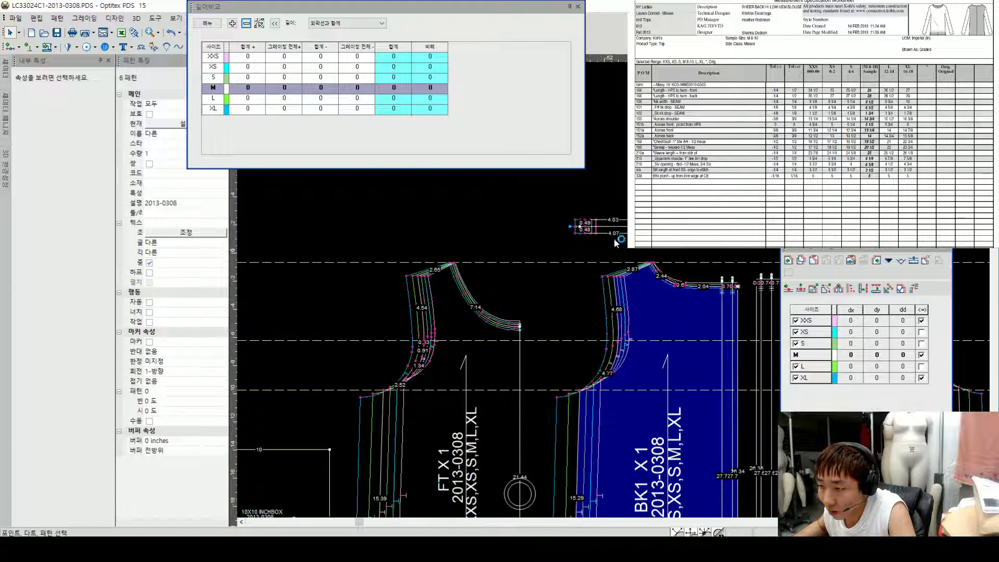
Step: Add the front piece's armhole segment, from underarm to shoulder, to the plus side of the length comparison
click(385, 394)
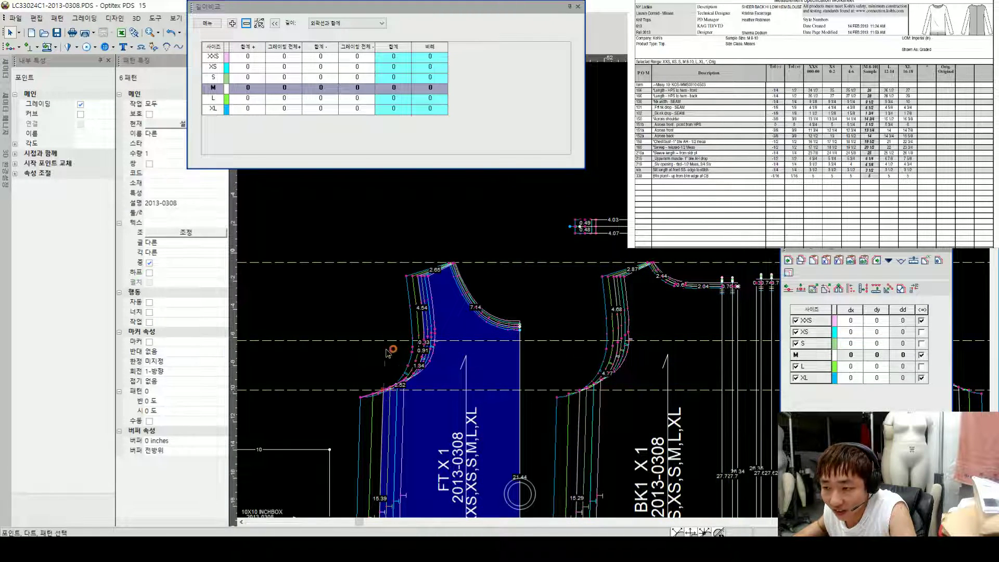
shift+click(418, 281)
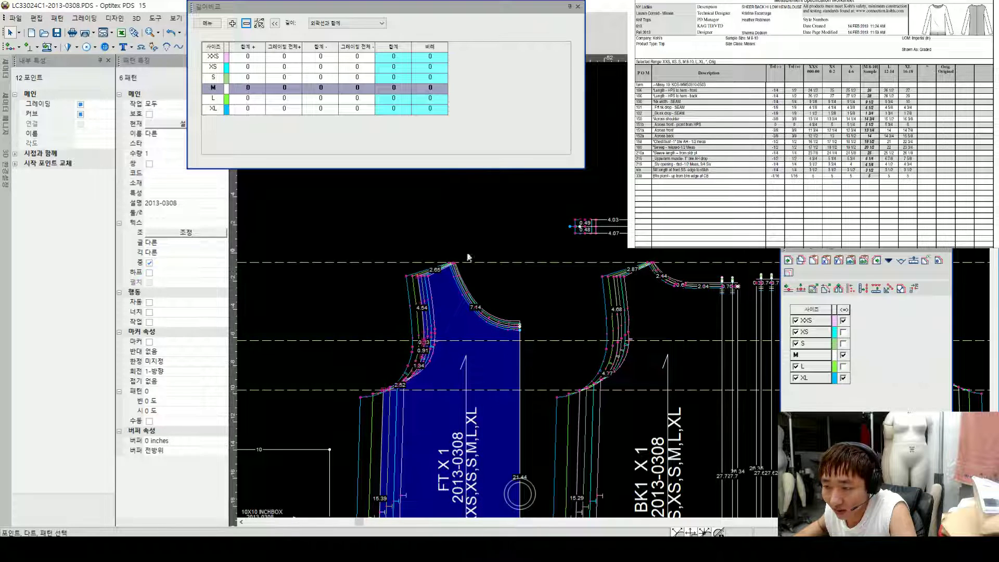
click(232, 22)
Step: Add the sleeve cap's front segment, from underarm to cap top, to the minus side of the length comparison
scroll(544, 308, down, 3)
scroll(611, 290, up, 3)
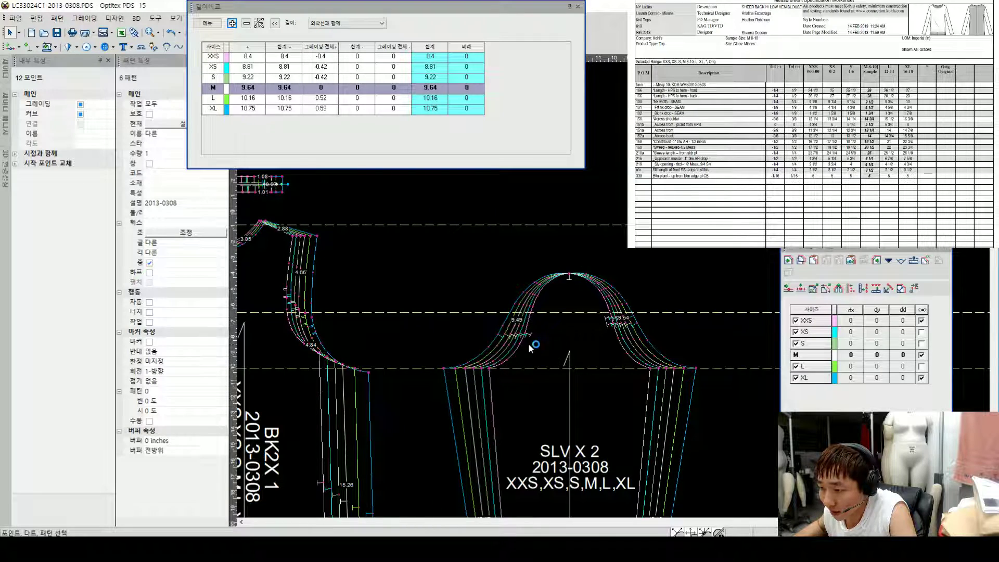
click(477, 370)
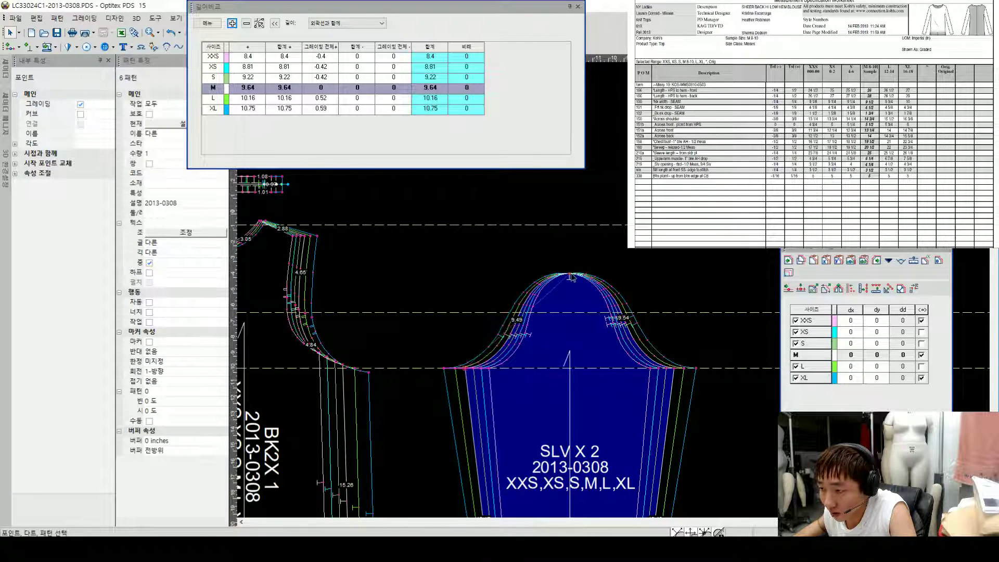
click(246, 23)
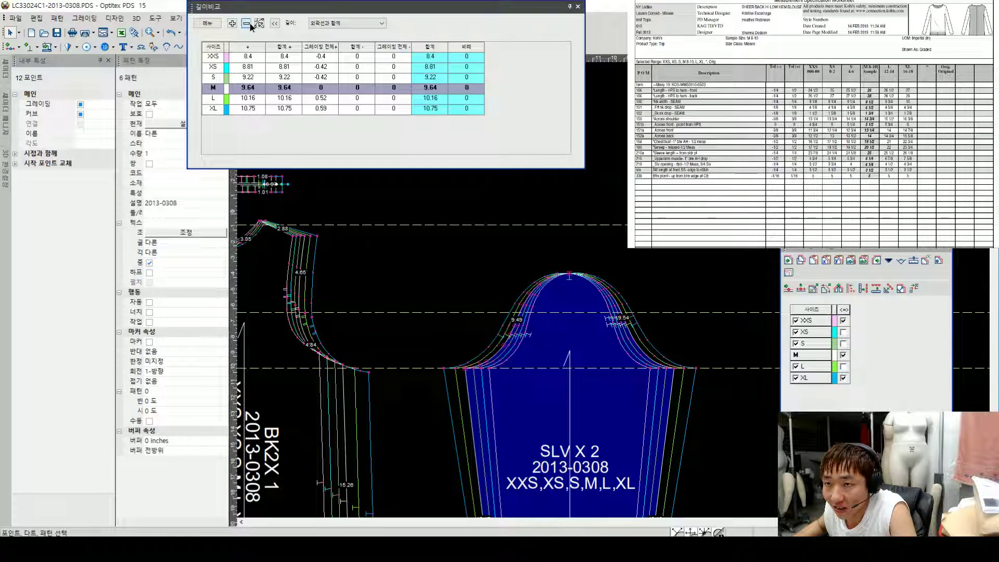
Step: Copy the plus-side total lengths of all sizes from the length comparison table
click(288, 47)
click(208, 24)
click(223, 45)
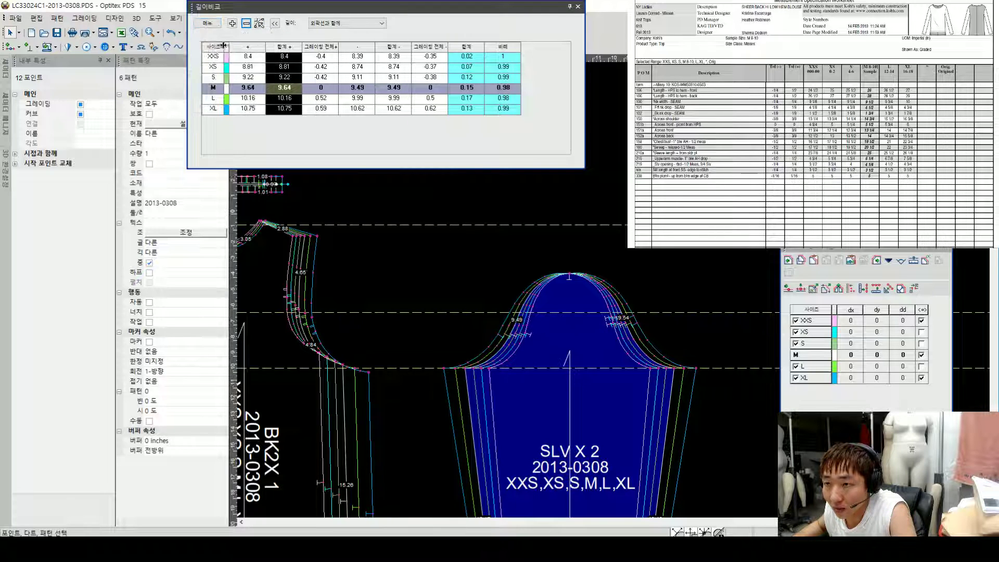
Step: Adjust the sleeve cap's front segment lengths with the first-vertical extension, base-size-only off, using the segment paste option for the copied armhole values
click(466, 370)
shift+click(570, 275)
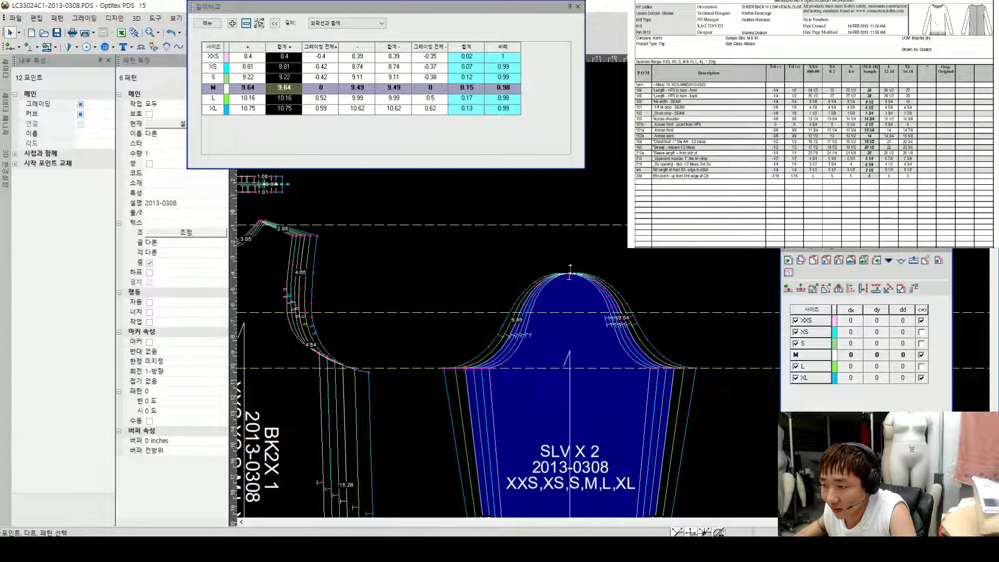
click(208, 24)
click(224, 37)
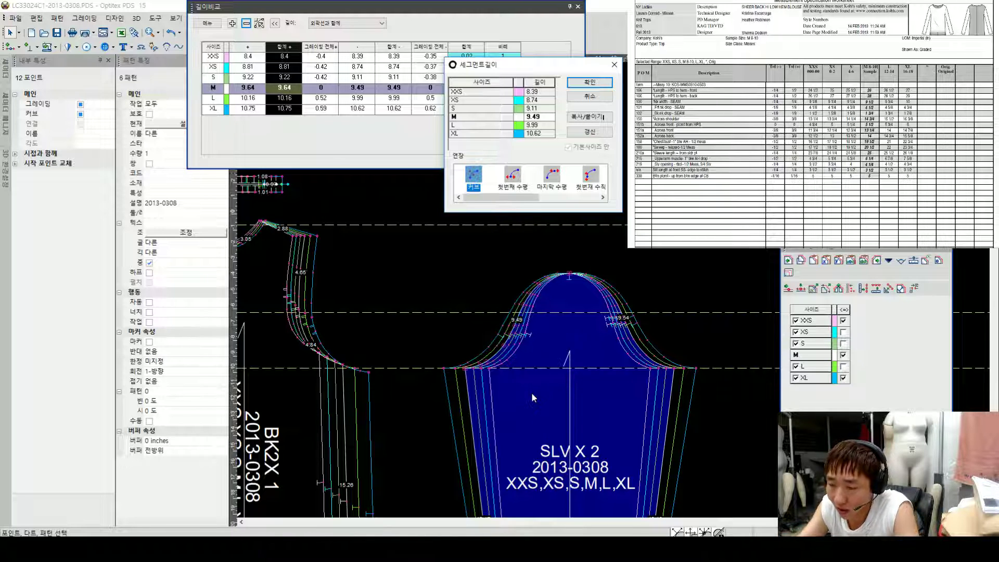
click(589, 175)
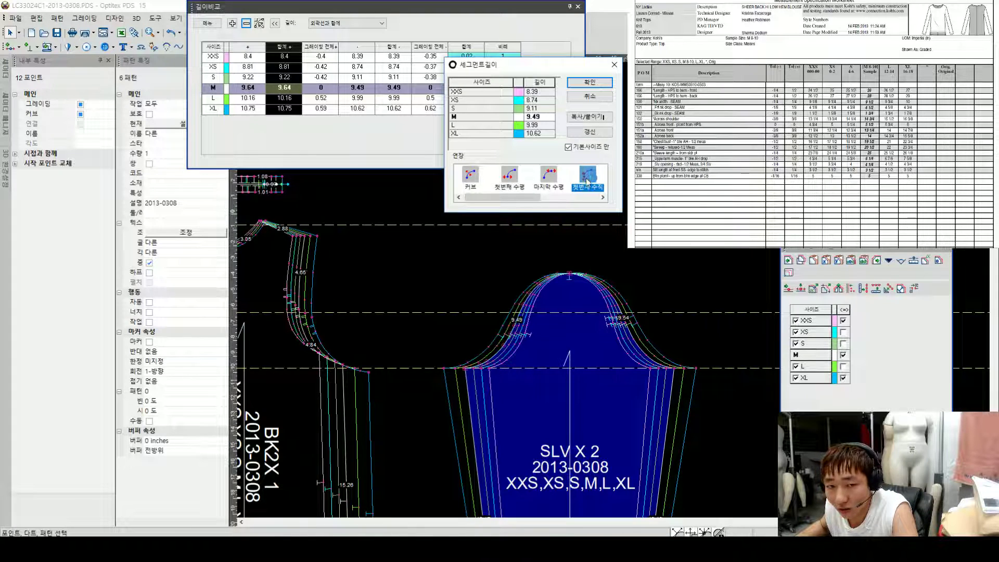
click(568, 148)
click(588, 117)
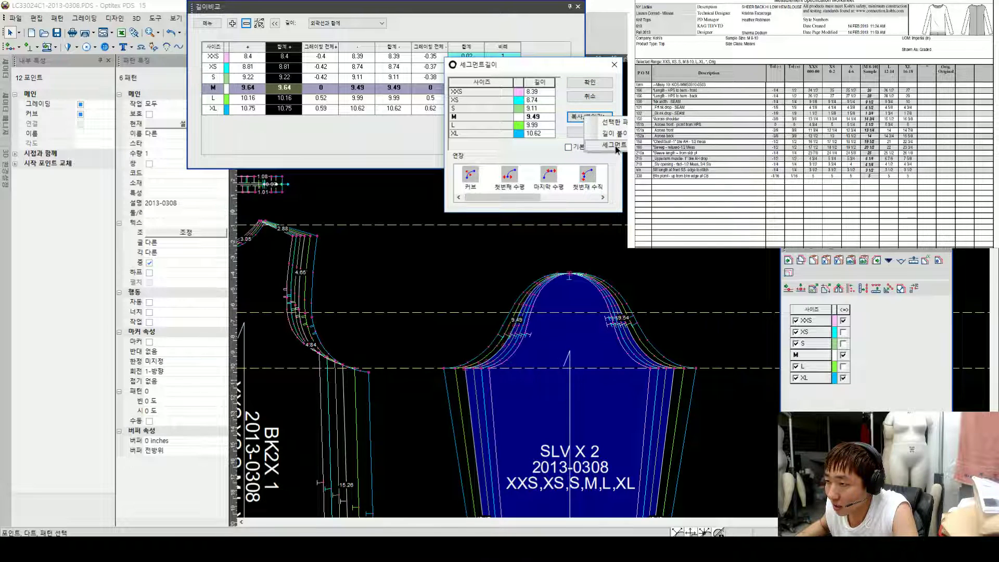
click(616, 146)
click(591, 83)
Step: Update the length comparison table with the adjusted sleeve cap segment lengths
scroll(483, 367, up, 2)
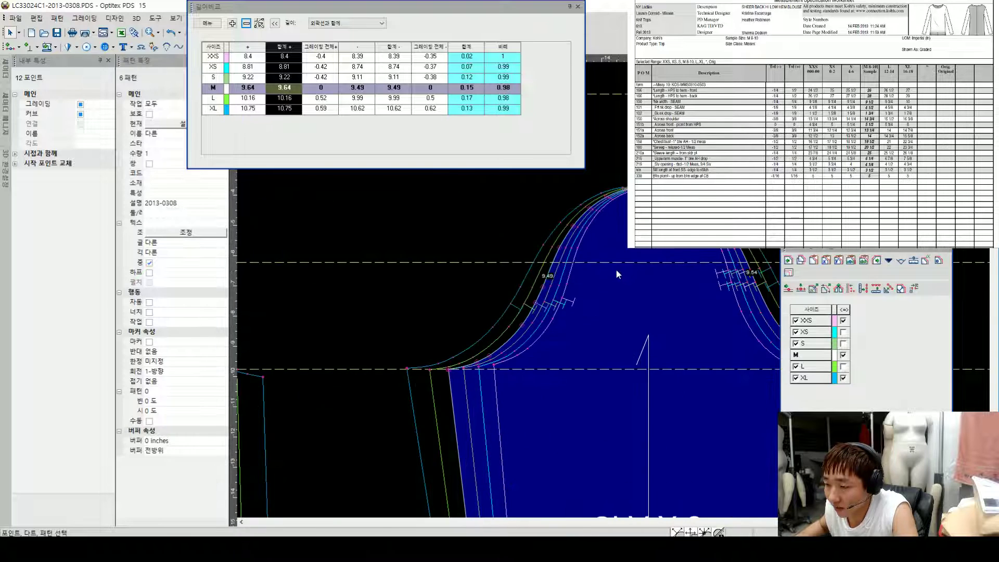
scroll(618, 270, up, 3)
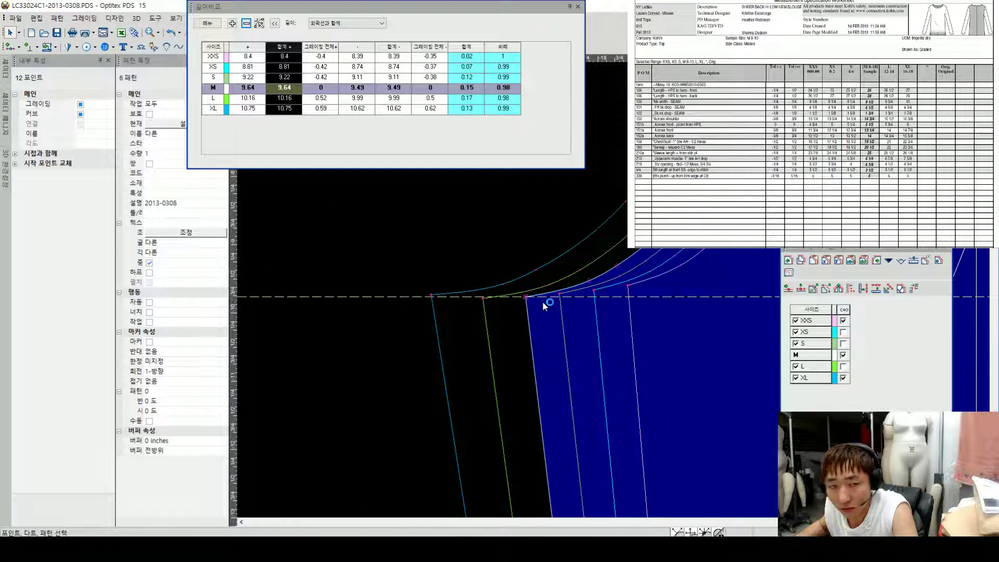
click(207, 23)
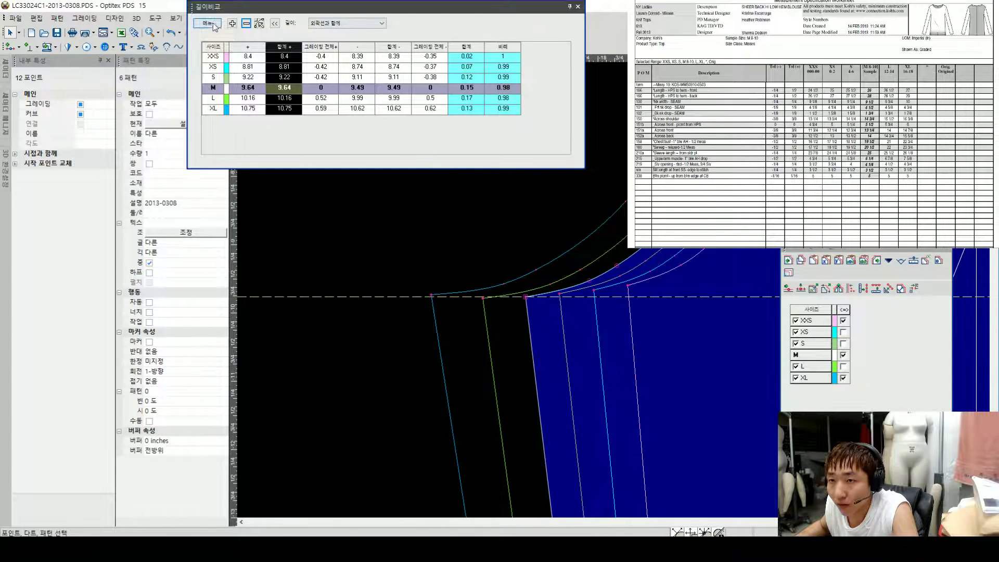
click(234, 66)
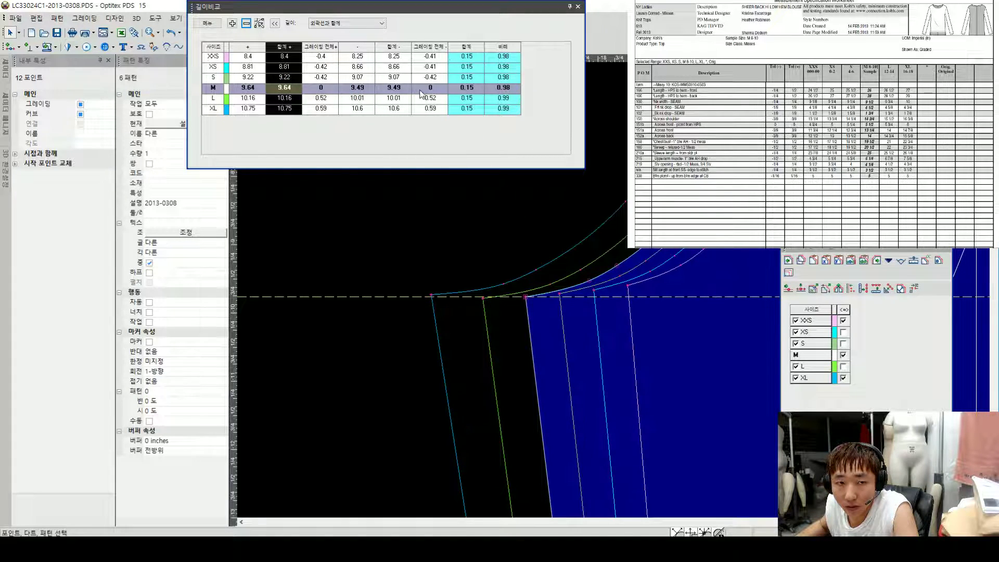
Step: Examine the nested size curves at the sleeve cap top and the grading of the sleeve's underarm point
scroll(620, 285, down, 3)
click(613, 290)
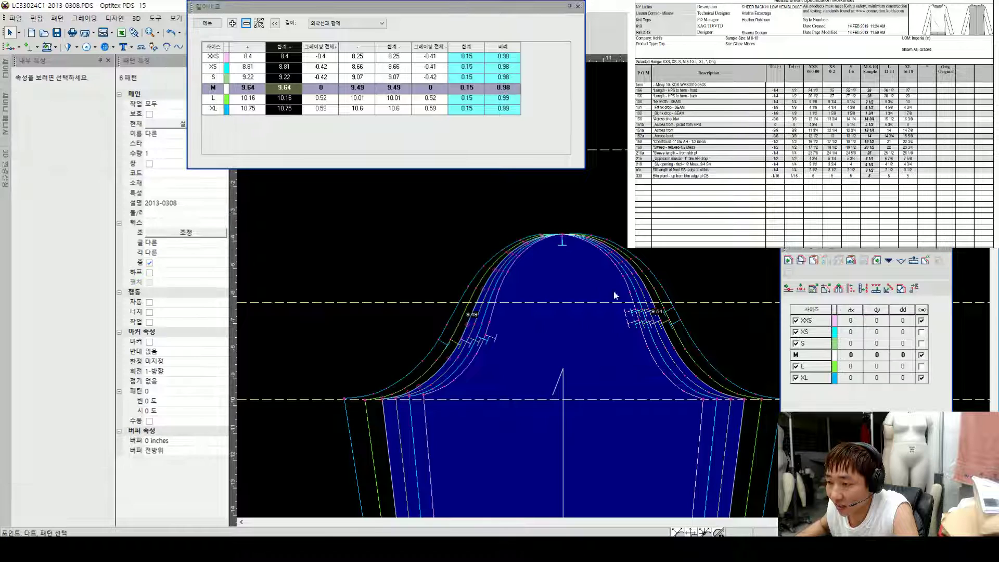
scroll(613, 290, up, 4)
scroll(573, 289, up, 2)
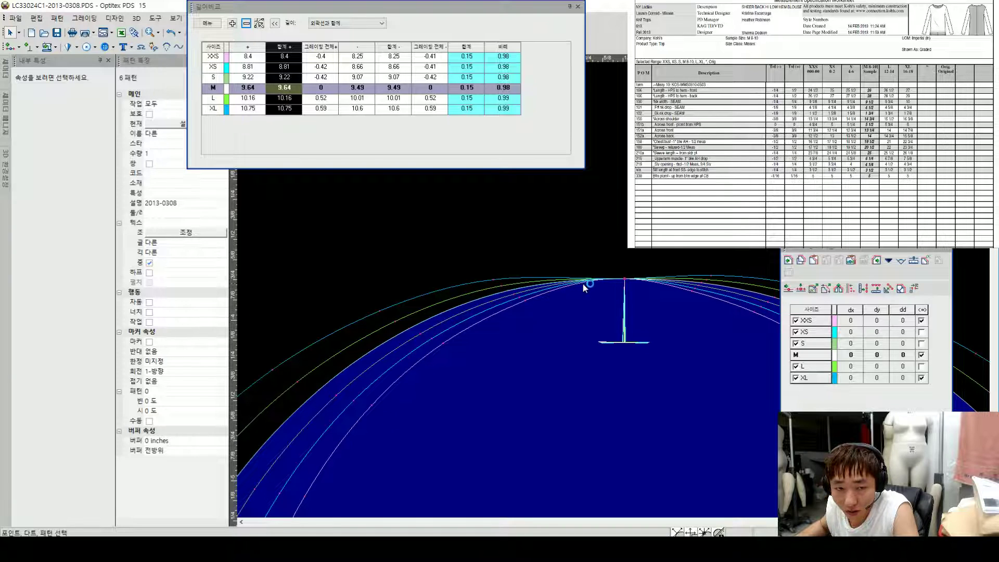
scroll(608, 294, down, 2)
scroll(616, 292, up, 3)
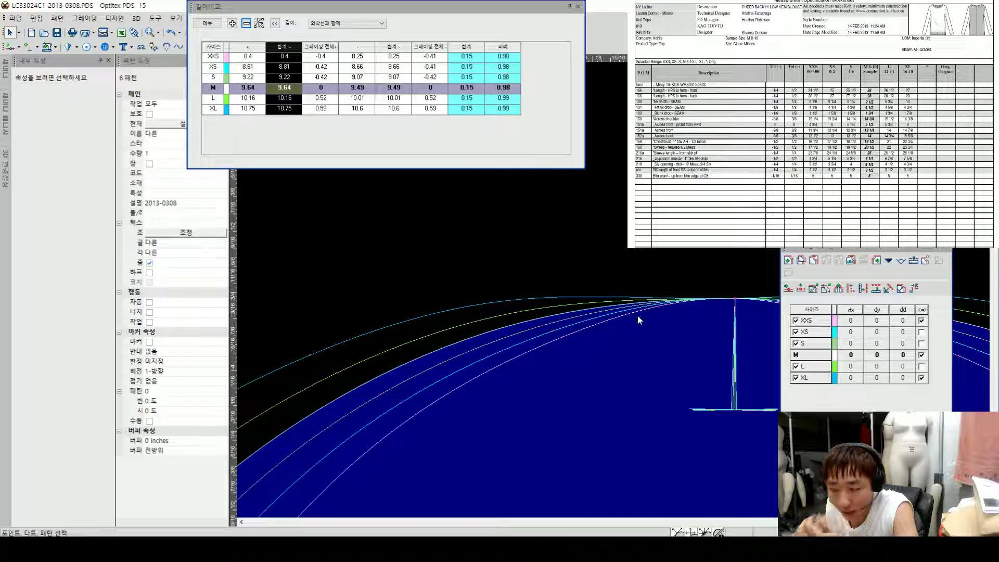
scroll(625, 312, down, 1)
scroll(616, 295, down, 2)
click(431, 406)
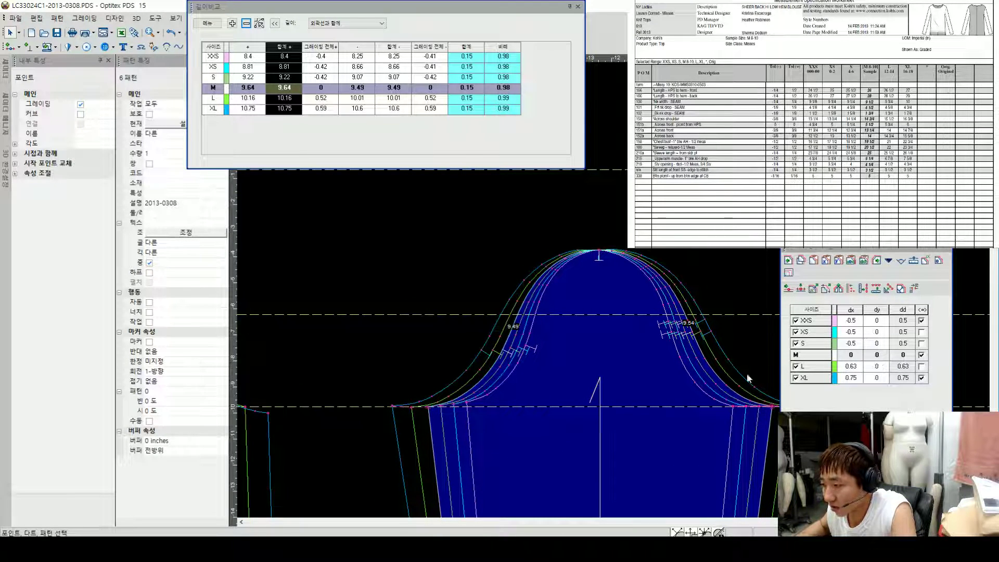
click(717, 250)
click(636, 258)
scroll(616, 279, up, 3)
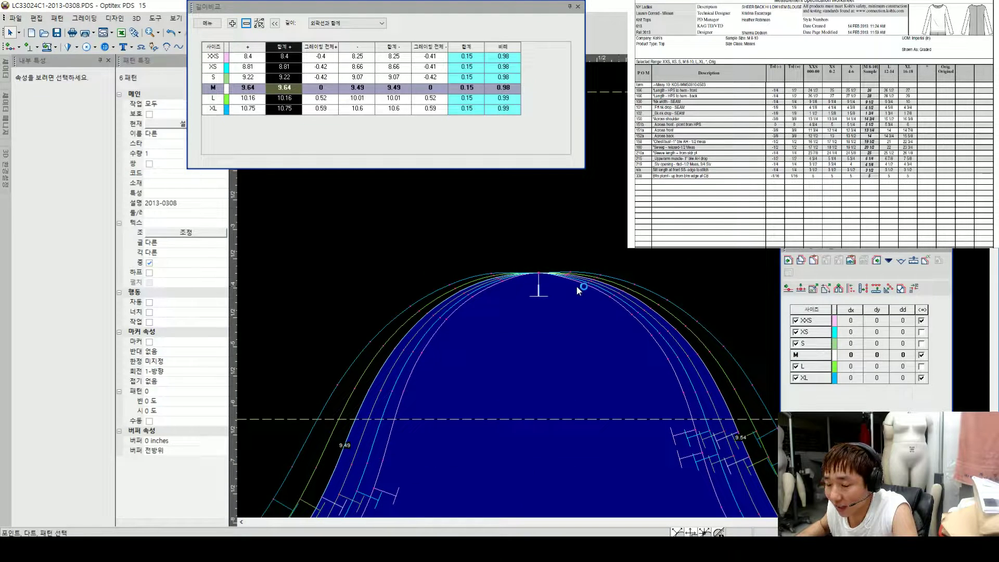
scroll(613, 292, up, 1)
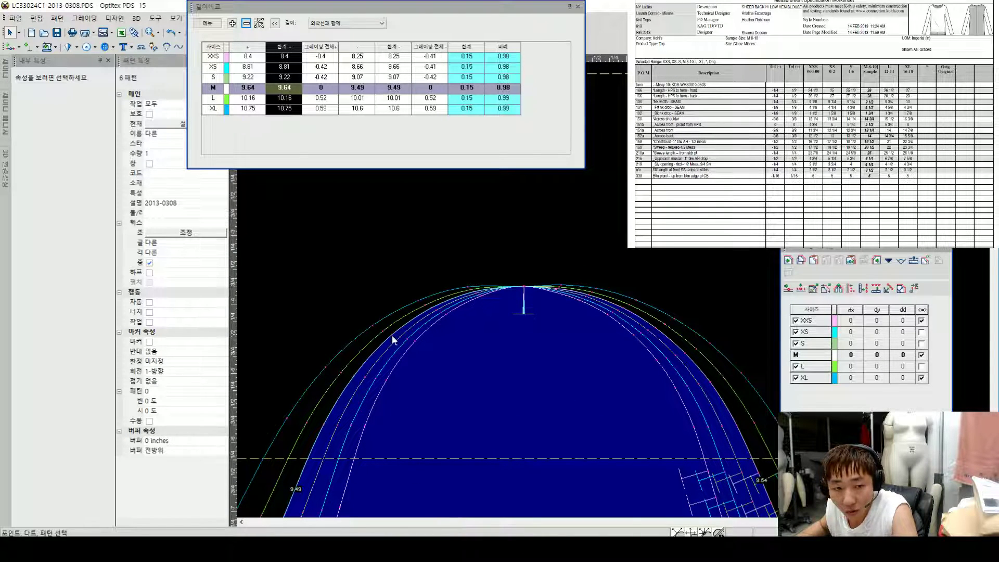
Step: Turn on the grading property for the three curve points on the front half of the sleeve cap near its top
click(525, 285)
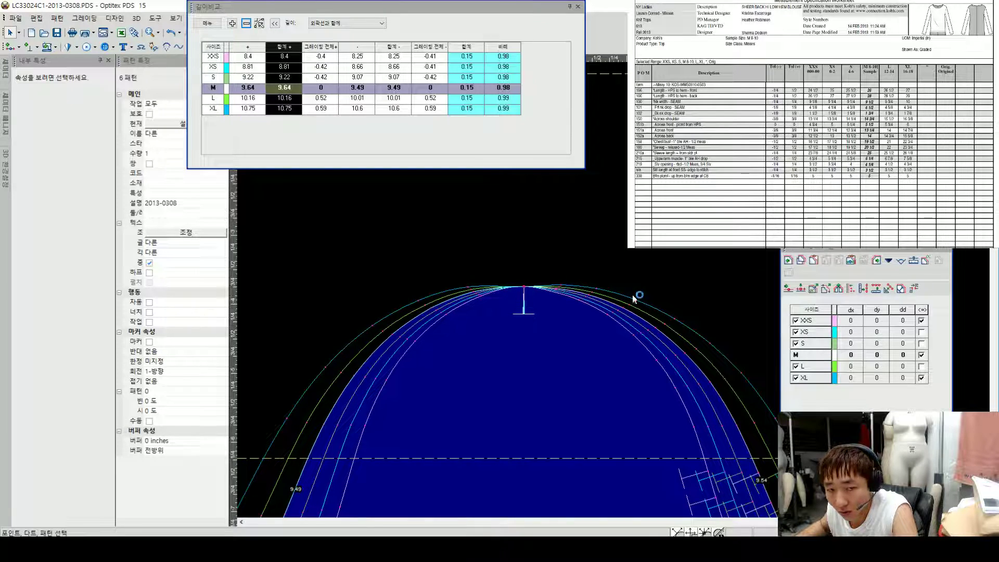
click(392, 337)
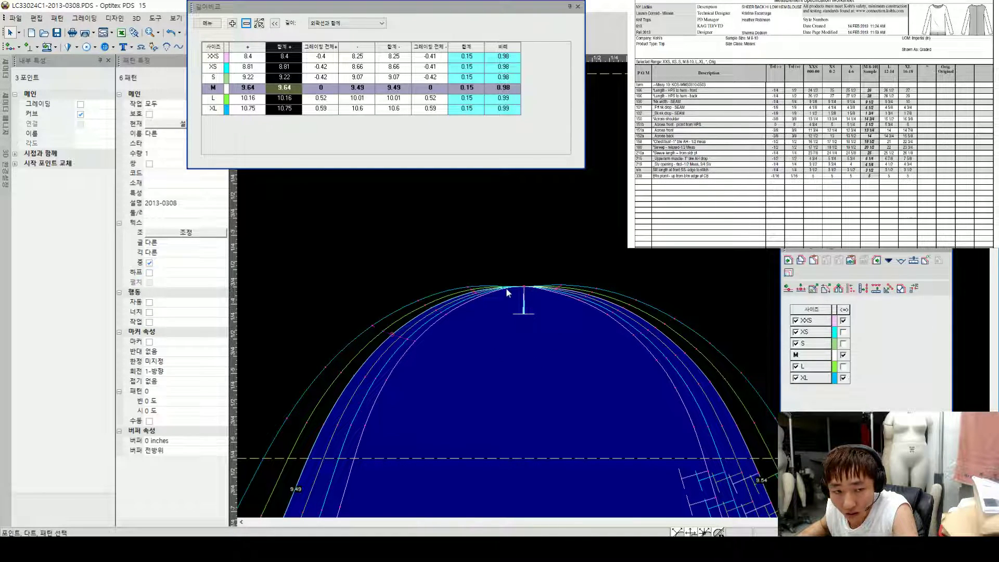
click(80, 104)
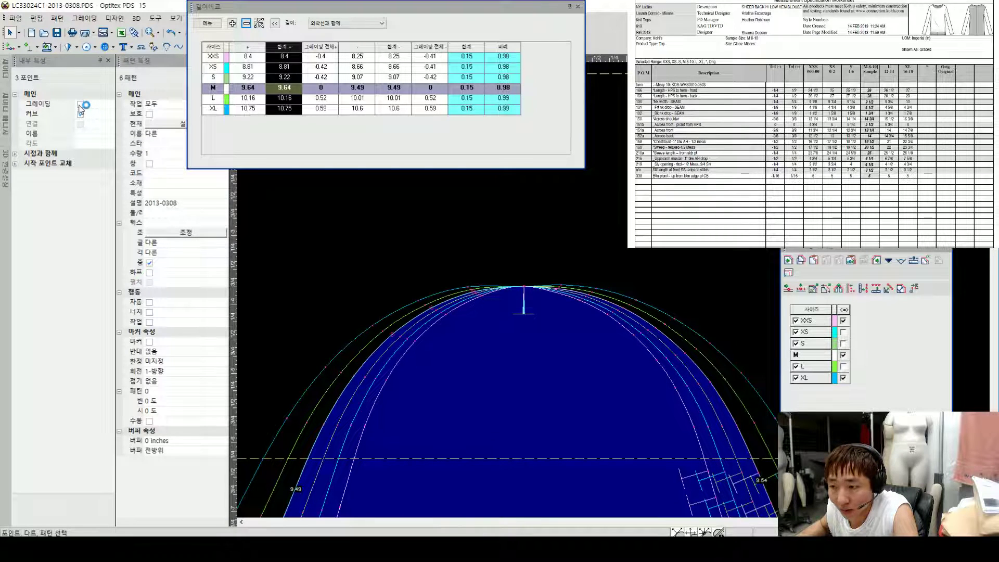
Step: Apply the cap top point's vertical grading to the three front cap curve points, levelling each point across all sizes
click(525, 287)
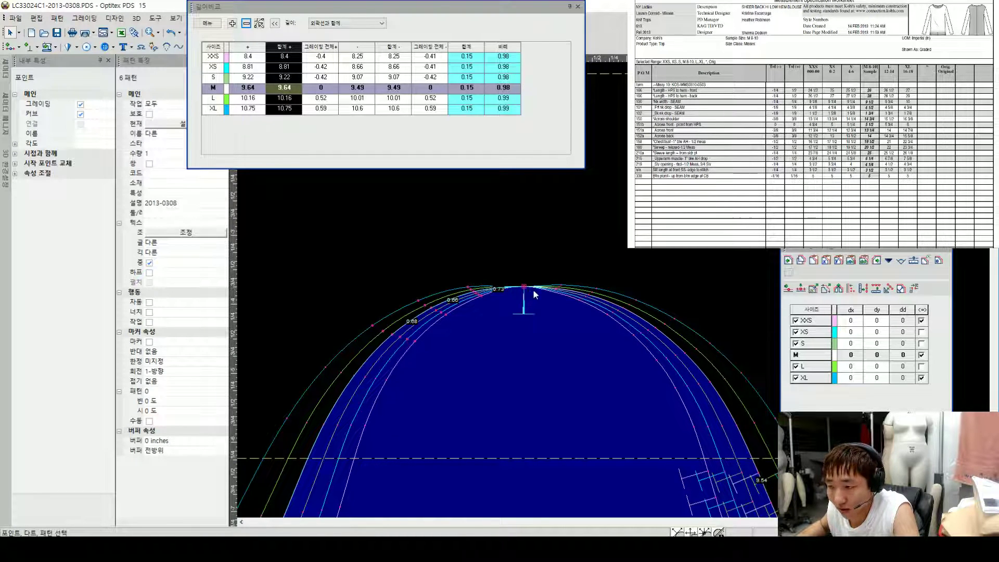
drag(392, 337, 488, 296)
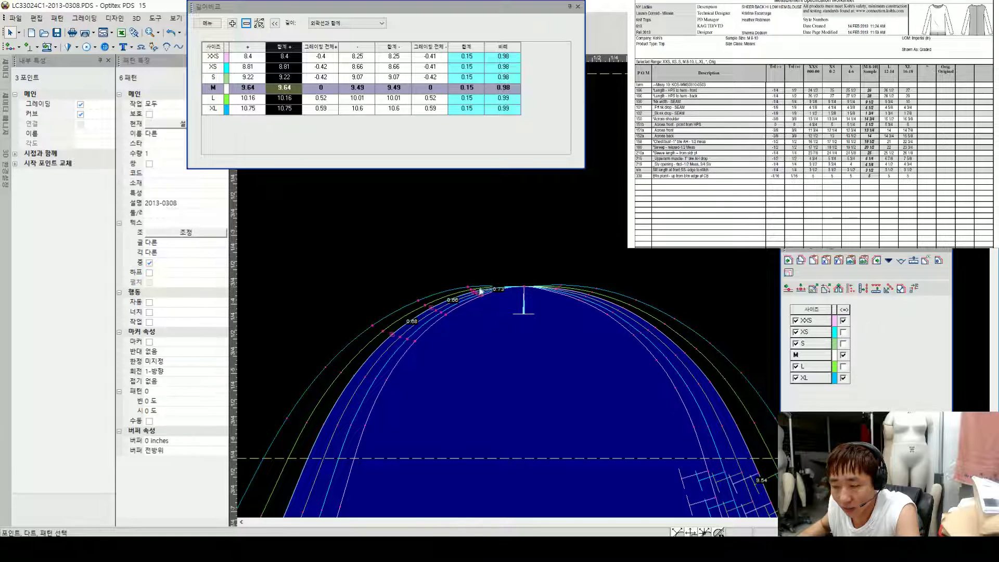
key(ctrl+z)
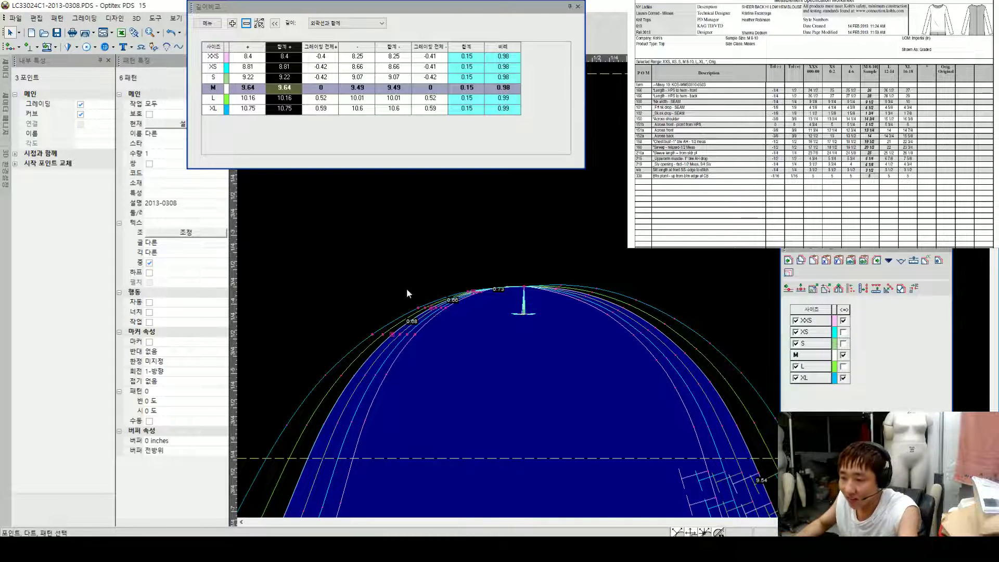
scroll(399, 294, up, 2)
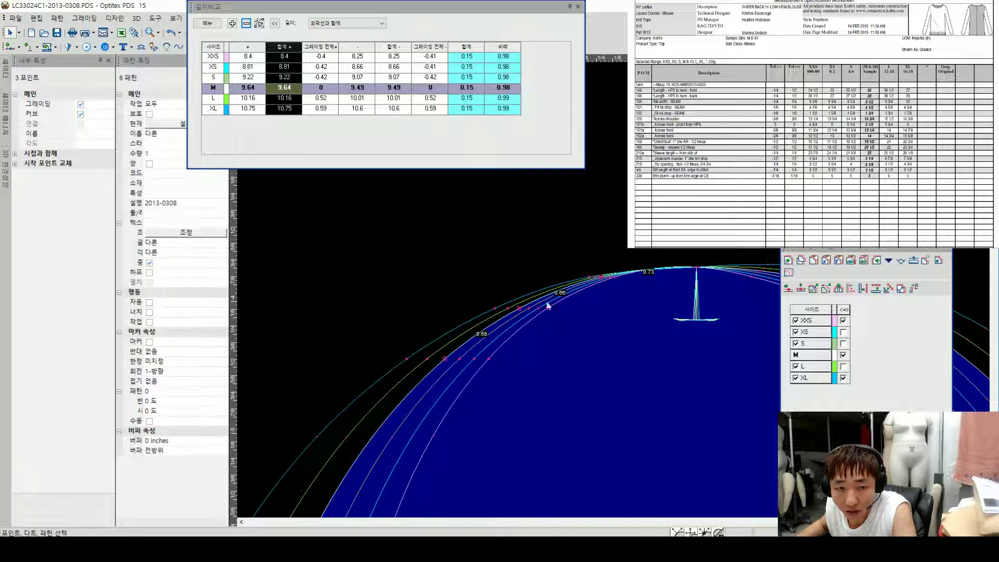
Step: Turn on the grading property for the four curve points on the back half of the sleeve cap near its top
scroll(645, 292, down, 2)
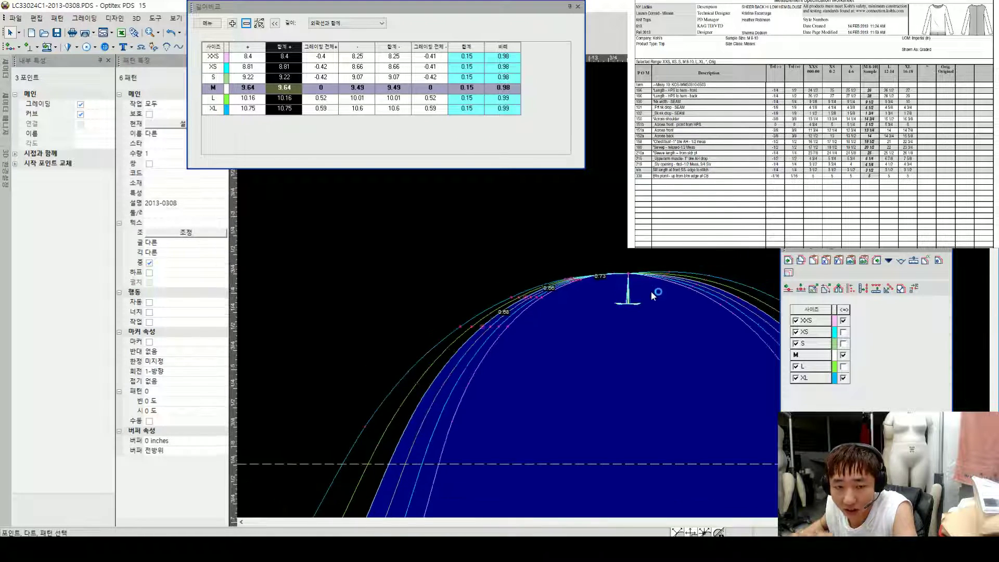
scroll(606, 286, down, 1)
scroll(603, 288, up, 1)
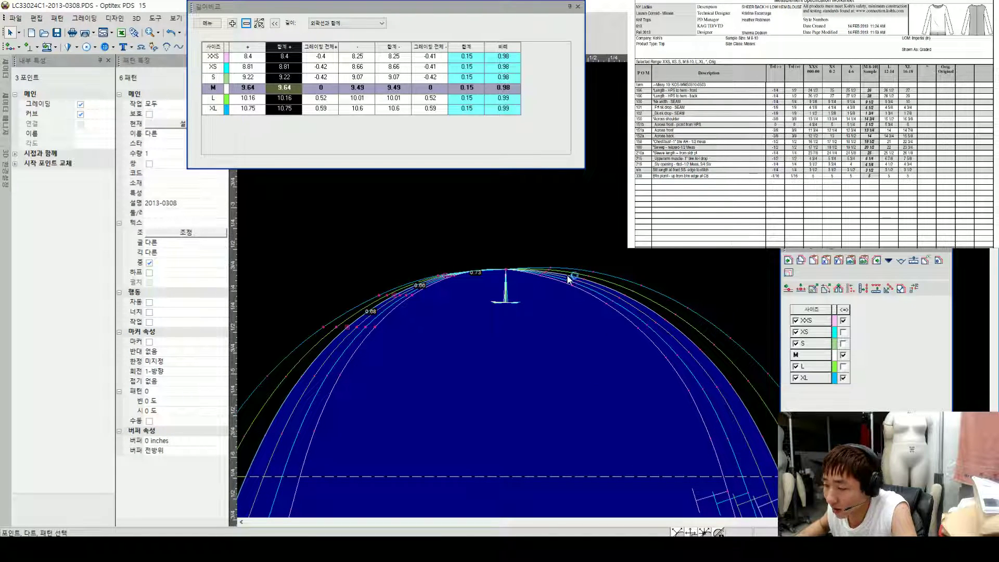
click(547, 272)
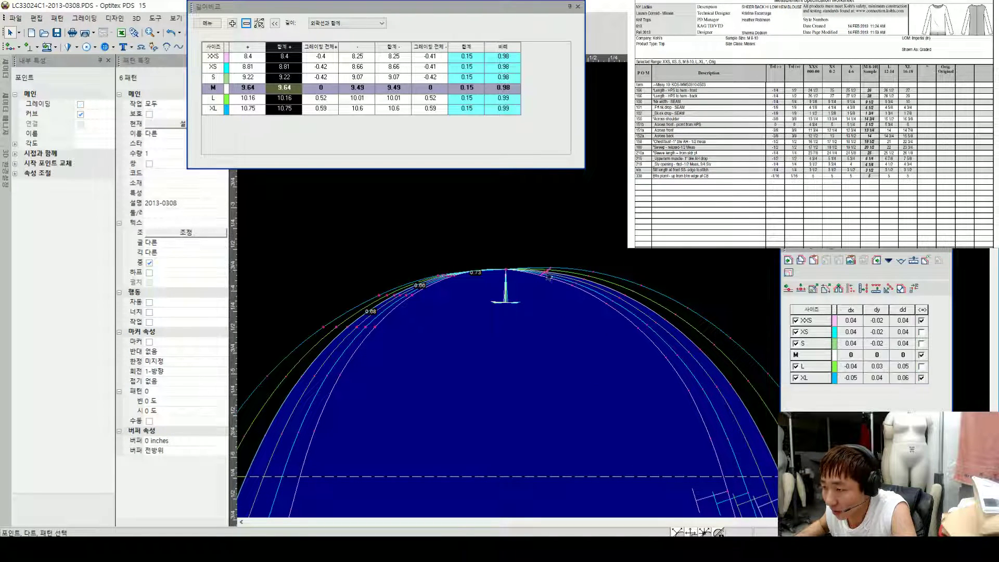
shift+click(627, 295)
click(81, 105)
click(81, 104)
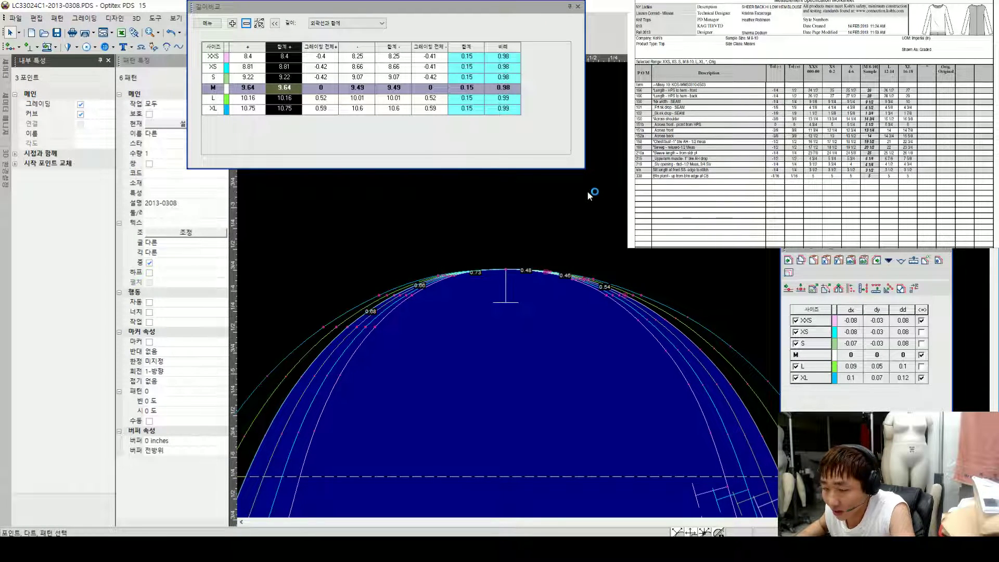
click(664, 320)
click(81, 104)
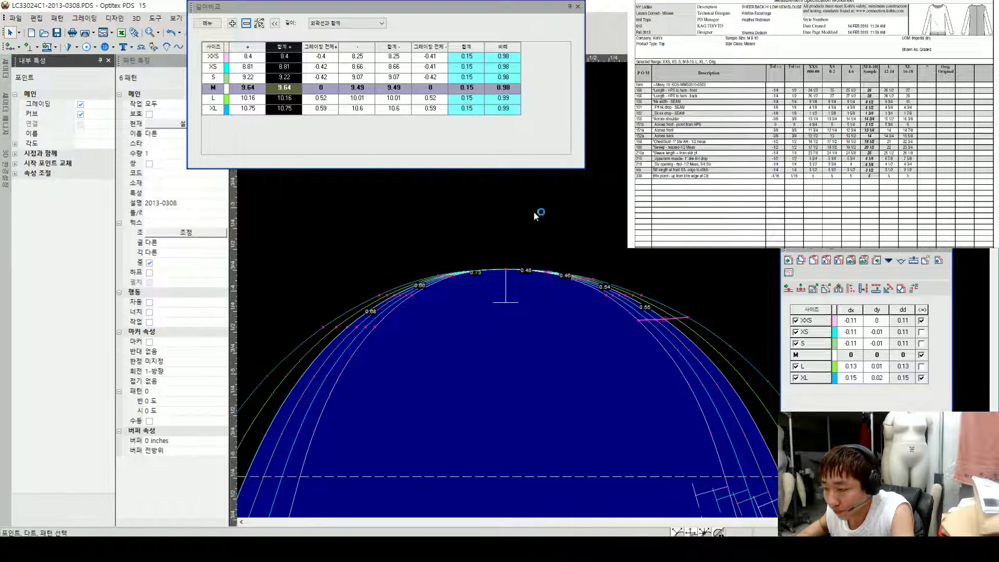
click(588, 311)
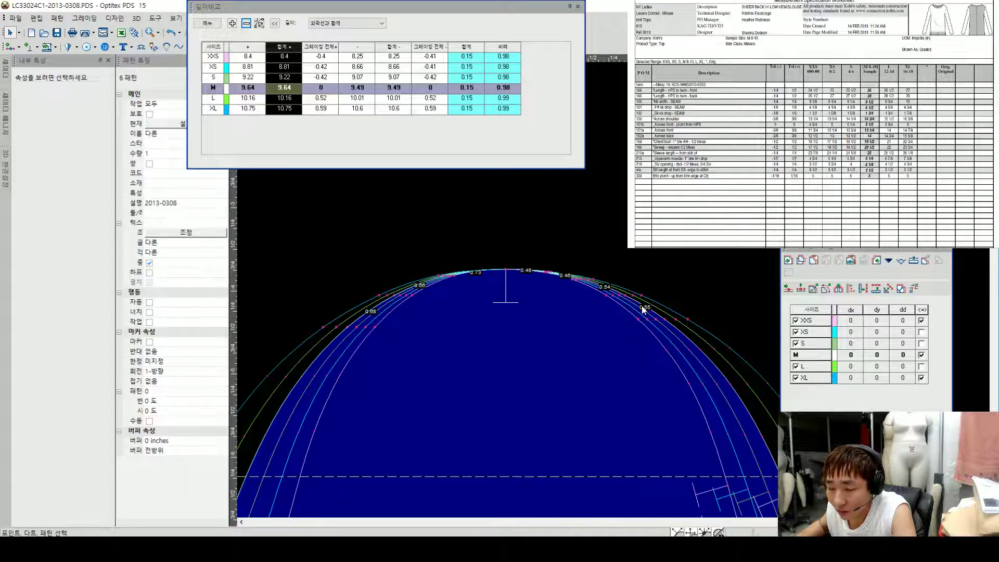
Step: Update the length comparison table with the newly graded curve points on the back half of the sleeve cap
scroll(627, 285, down, 2)
scroll(654, 277, down, 2)
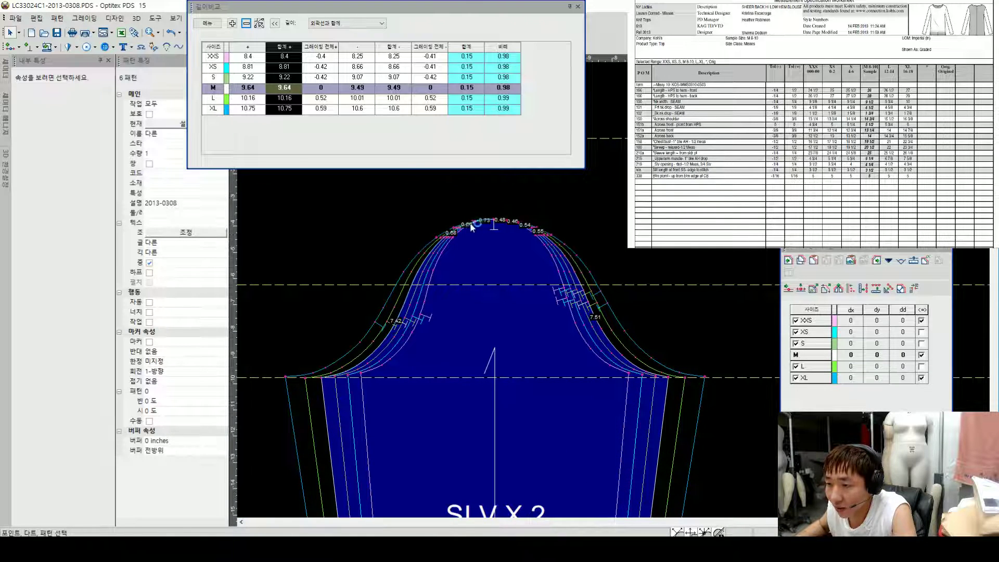
click(212, 25)
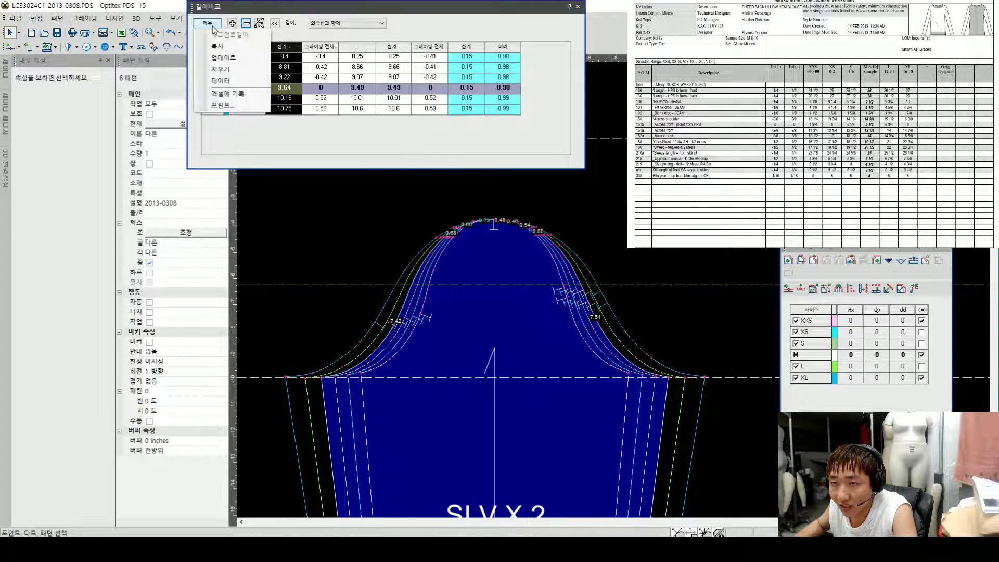
click(224, 58)
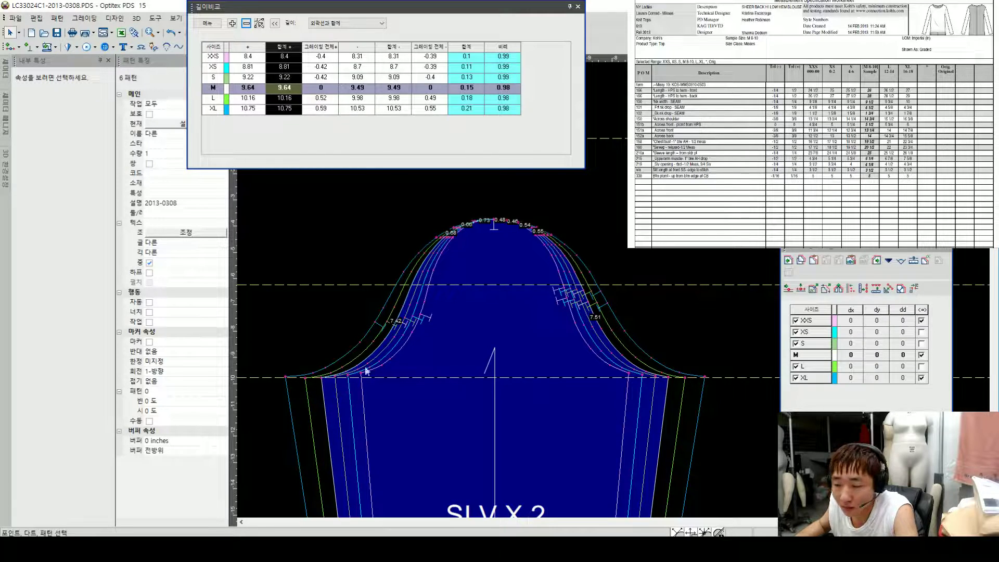
Step: Set the front underarm point's dy grading to 0.09 for XXS, 0.08 for XS, 0.07 for S, -0.05 for L and -0.1 for XL
click(322, 375)
click(885, 344)
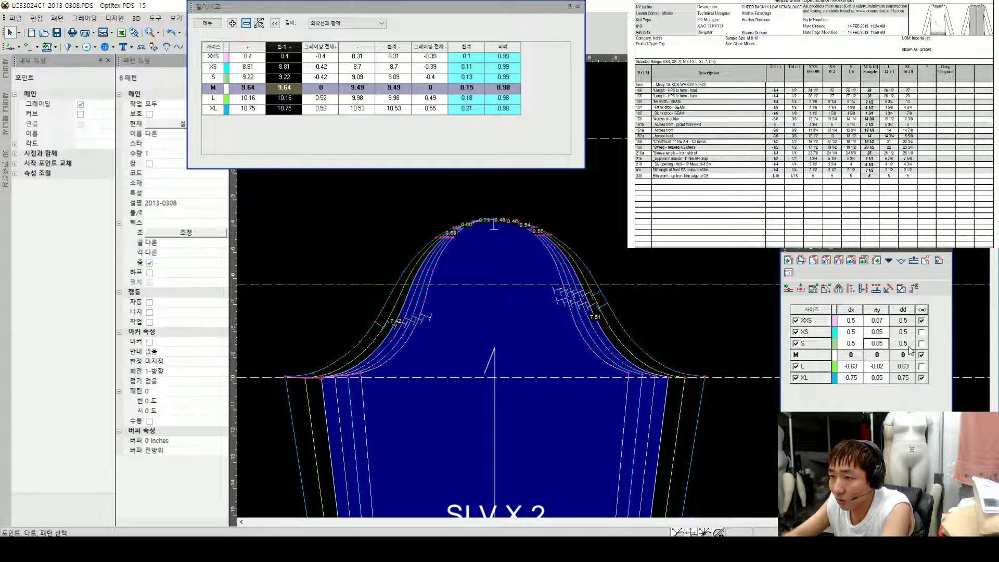
text(0)
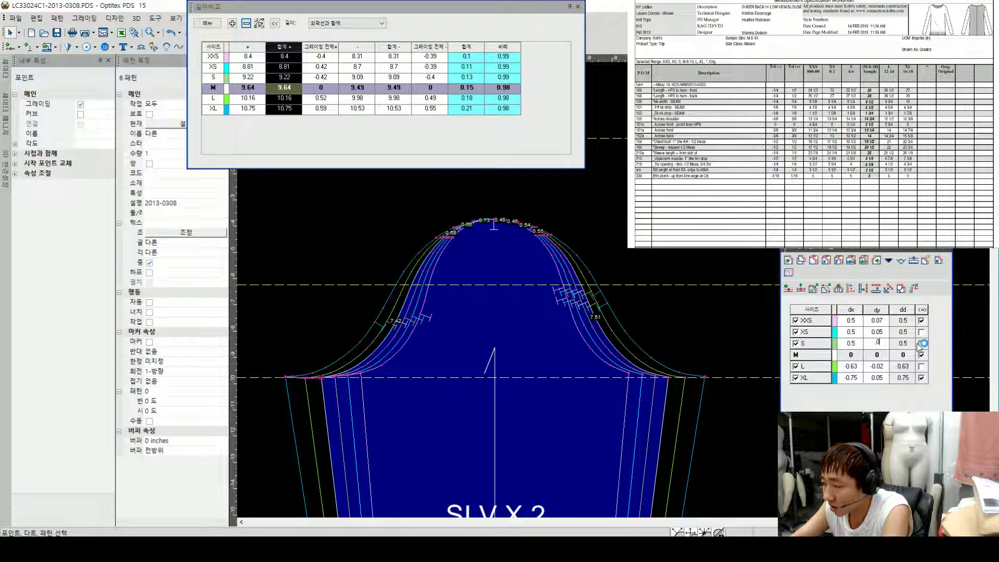
click(921, 343)
text(.08)
key(Up)
text(.)
text(.09)
key(Down)
key(Down)
key(Down)
text(-0.05)
key(Down)
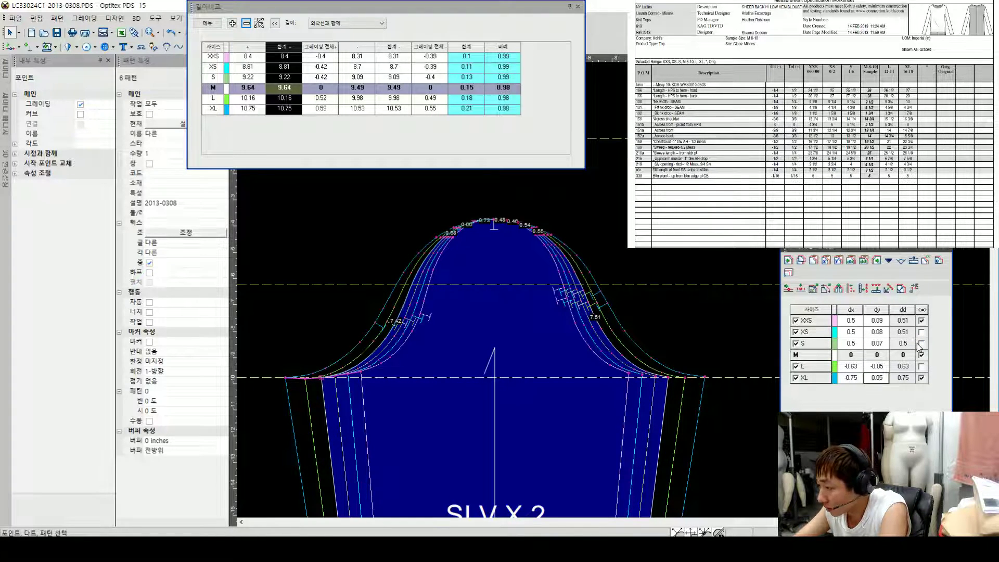
text(-)
text(-.1)
key(Return)
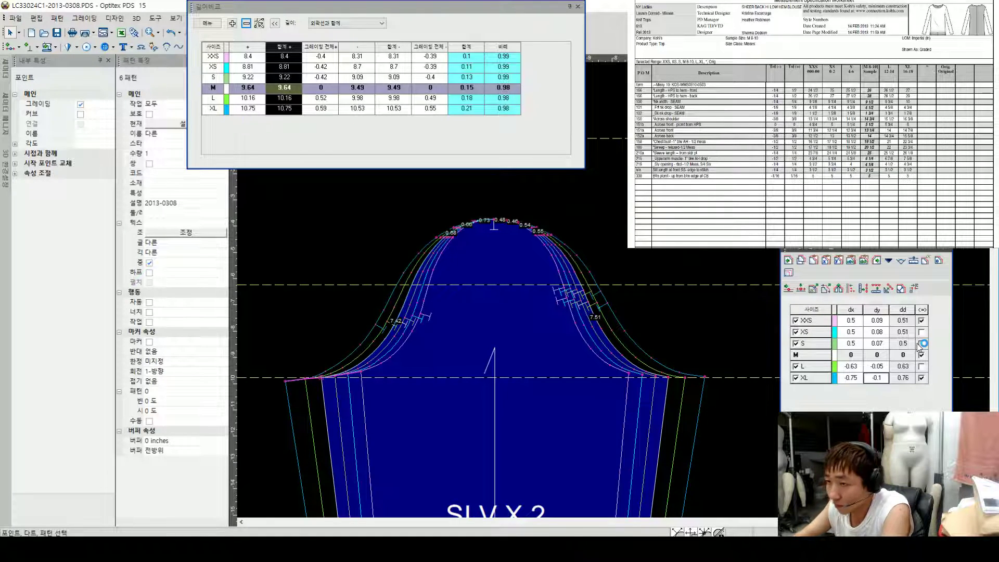
Step: Refresh the length comparison table to include the sleeve's adjusted front underarm grading
click(207, 24)
click(229, 59)
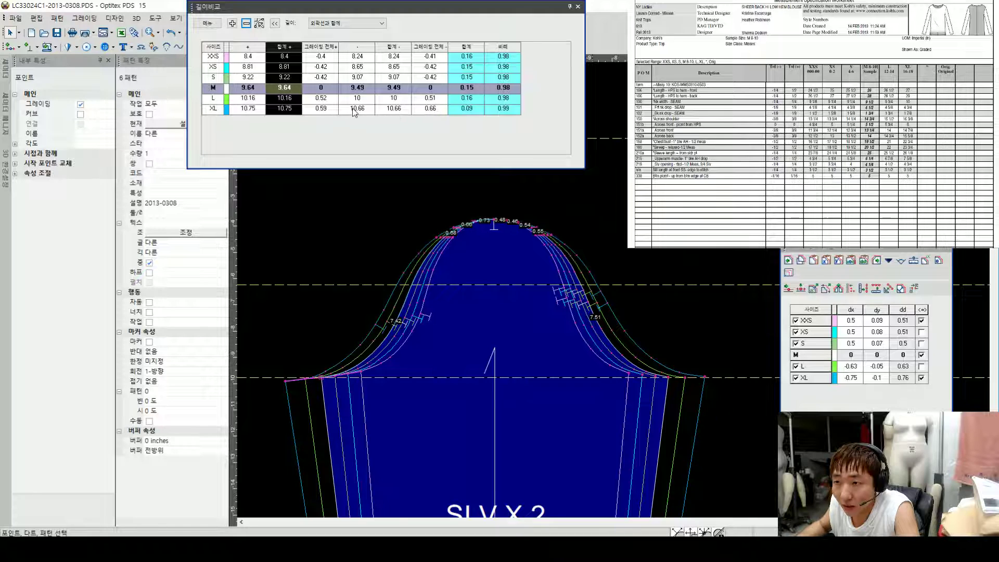
click(883, 376)
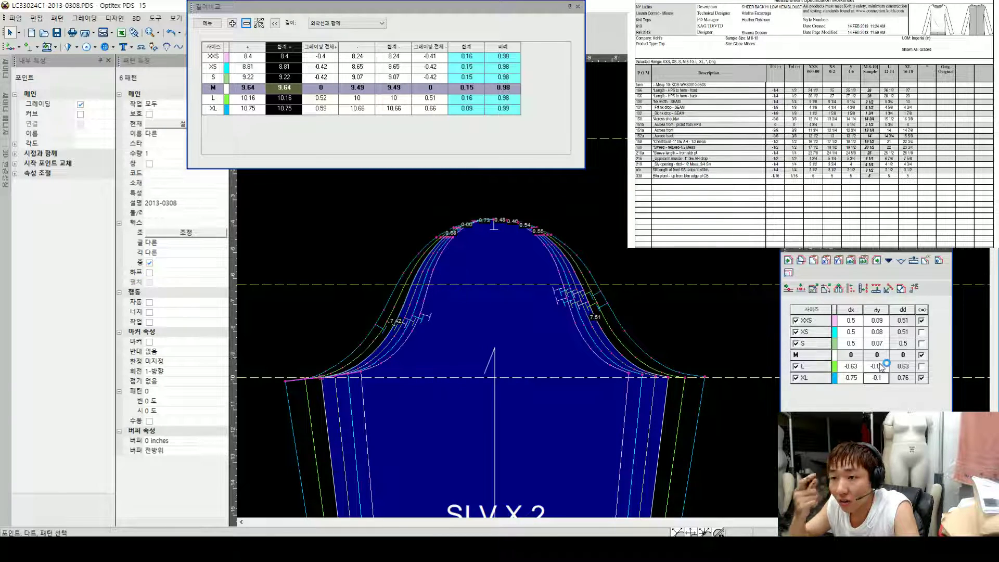
Step: Copy the vertical grading of the sleeve's front underarm point to its back underarm point
click(321, 379)
click(669, 378)
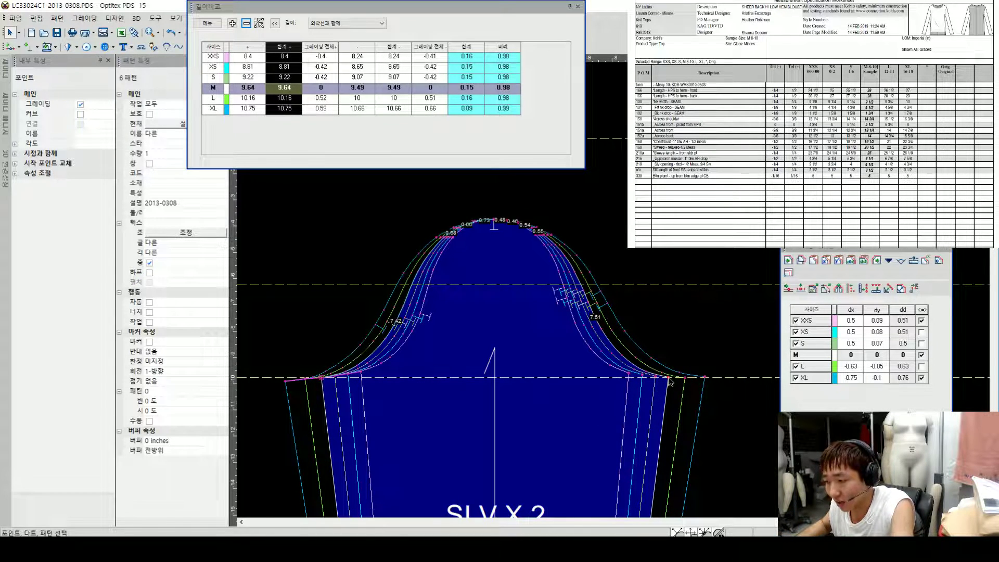
click(690, 311)
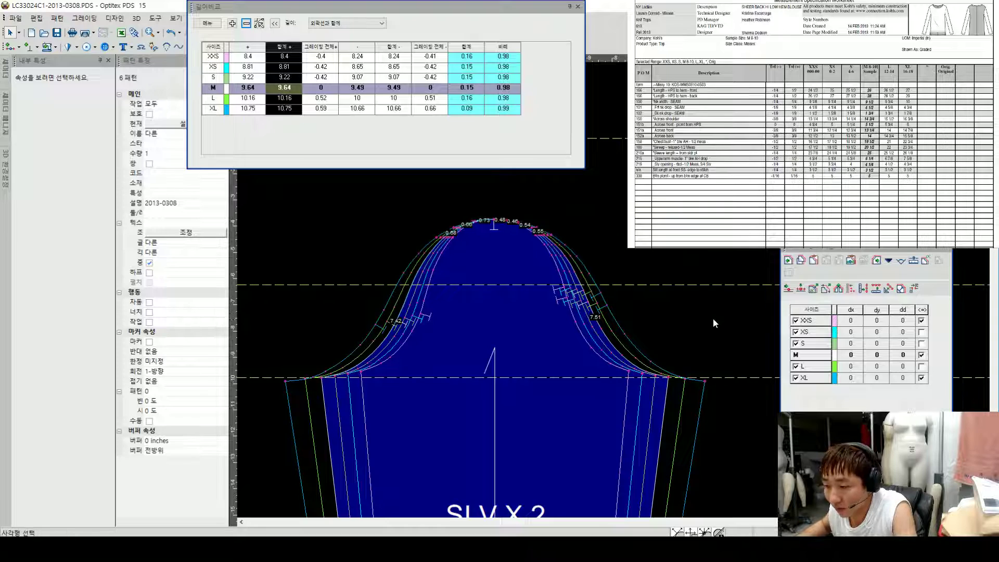
Step: Examine the nested armhole curves and notches on the front and back pieces against the graded sleeve cap
scroll(613, 294, down, 2)
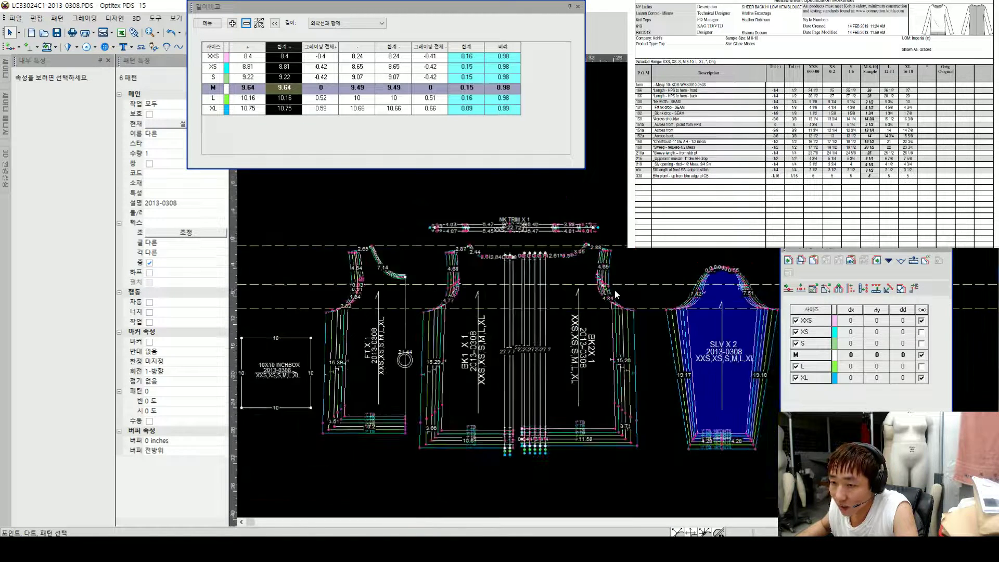
scroll(614, 289, up, 1)
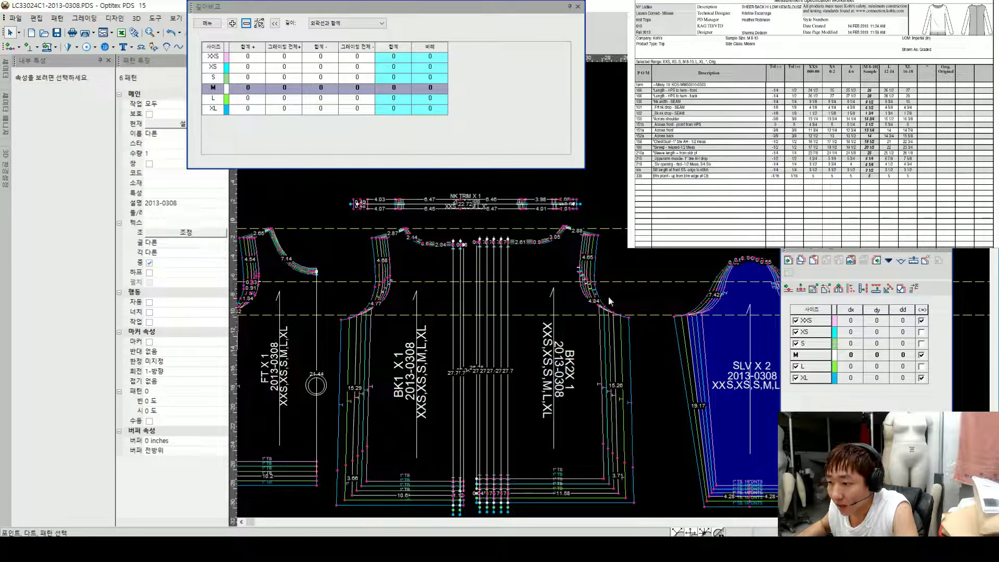
scroll(614, 297, up, 4)
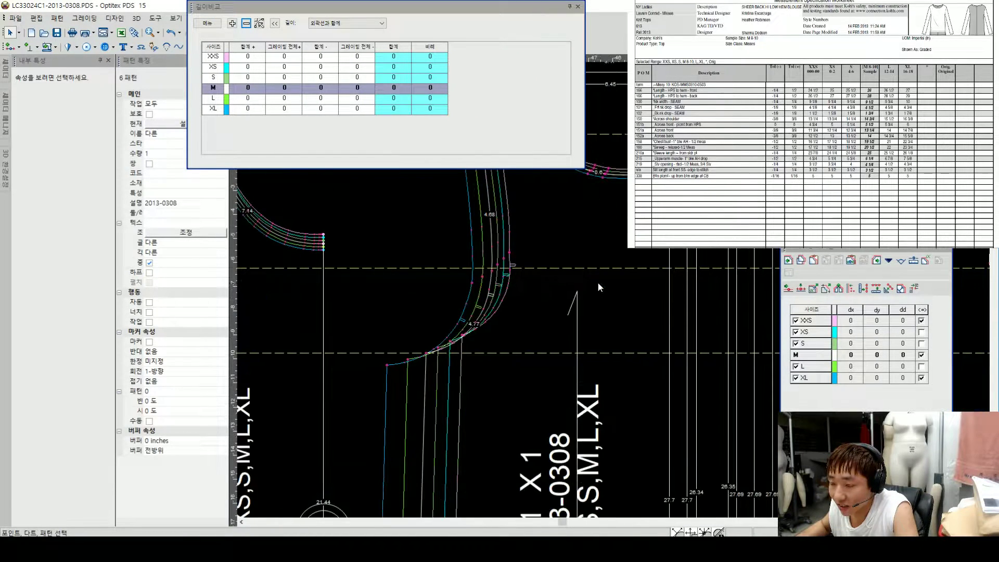
scroll(578, 286, down, 4)
scroll(442, 290, up, 4)
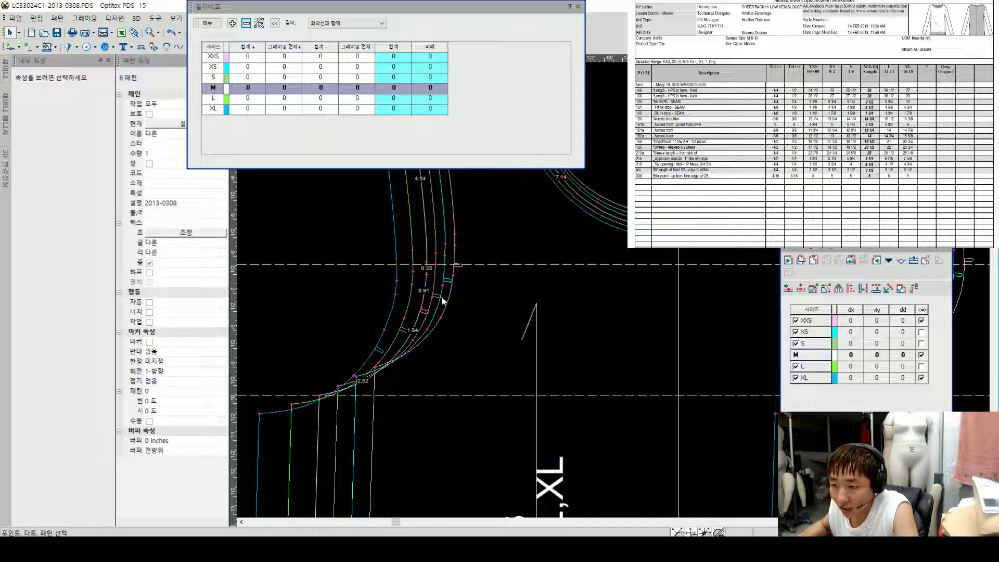
scroll(441, 296, down, 3)
scroll(610, 296, up, 3)
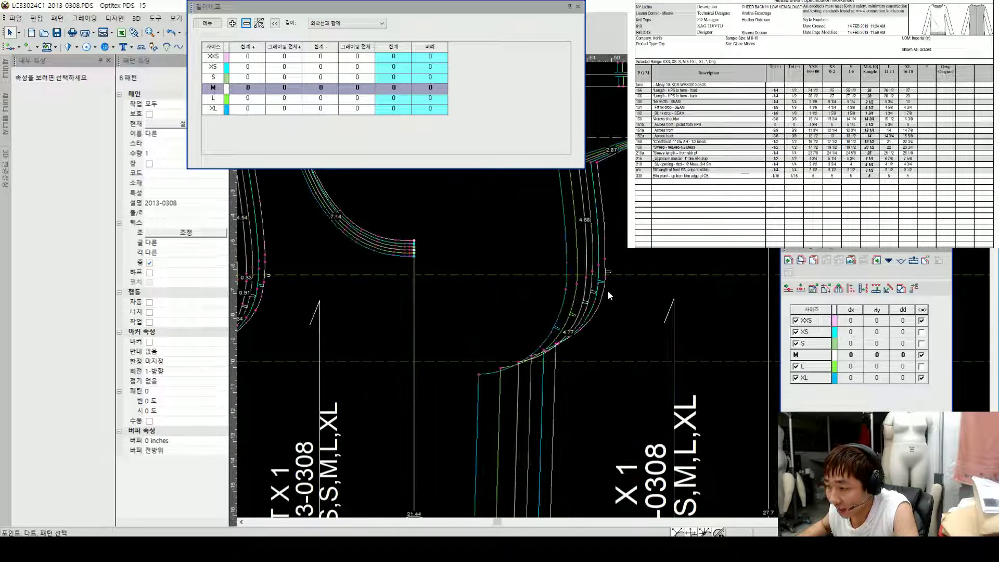
scroll(602, 302, down, 3)
scroll(602, 259, up, 4)
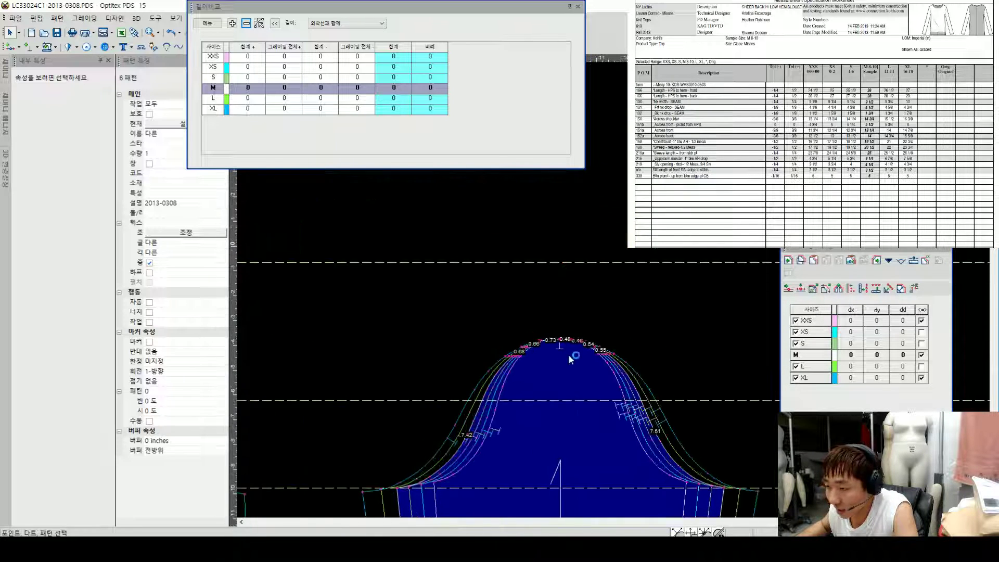
scroll(585, 408, down, 3)
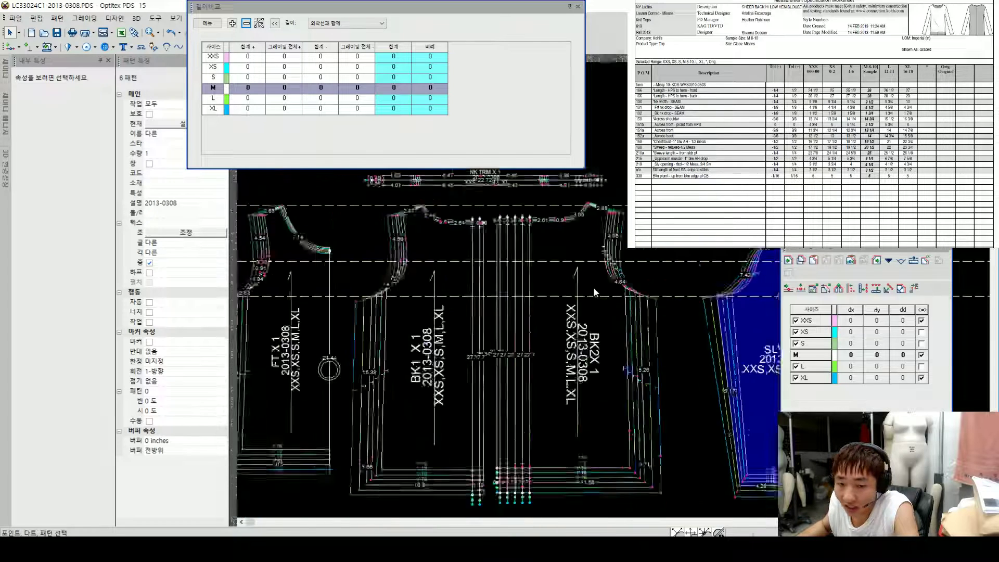
scroll(613, 274, up, 1)
scroll(619, 278, up, 3)
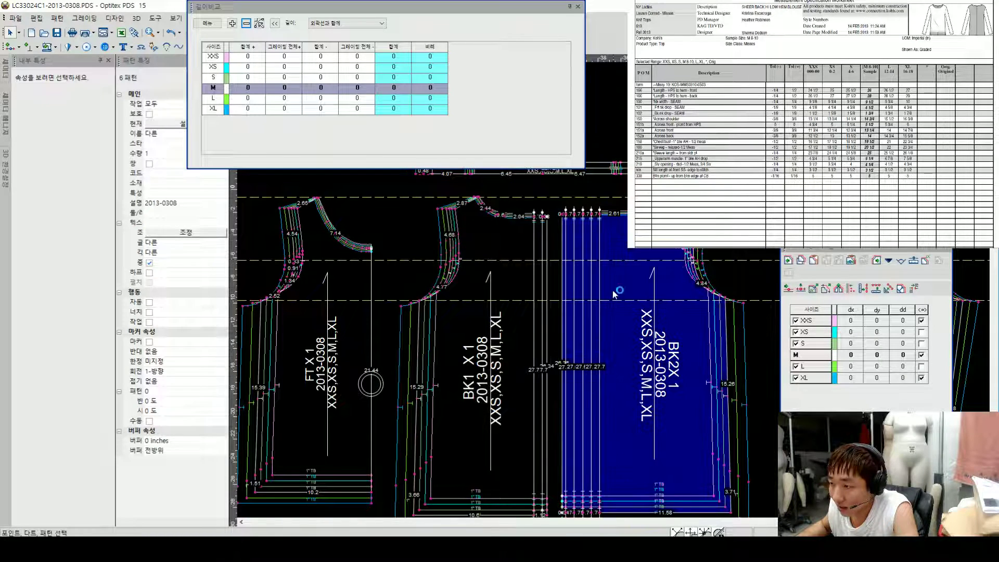
scroll(627, 281, down, 1)
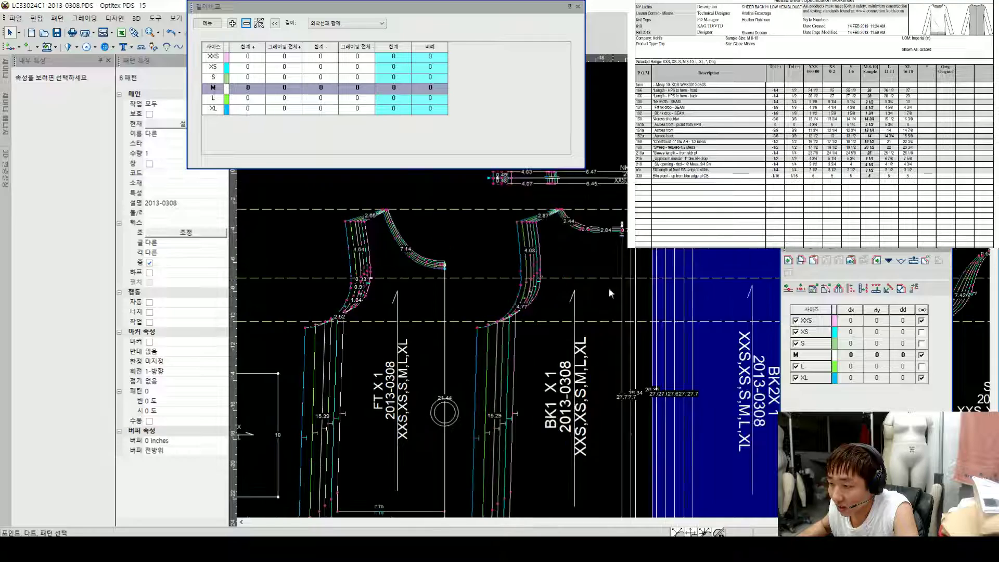
scroll(608, 287, up, 1)
scroll(511, 284, down, 2)
scroll(579, 292, up, 2)
scroll(521, 302, up, 2)
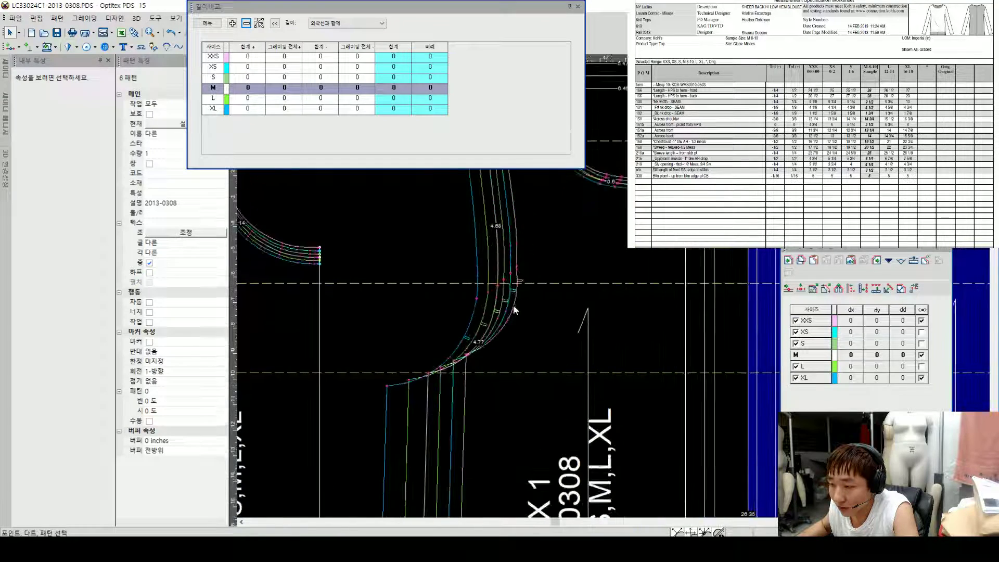
Step: Examine the positions of the BK2 armhole's double notches across sizes and the grading of the adjacent curve point and upper notch
scroll(502, 316, down, 3)
scroll(605, 285, up, 3)
scroll(605, 311, up, 2)
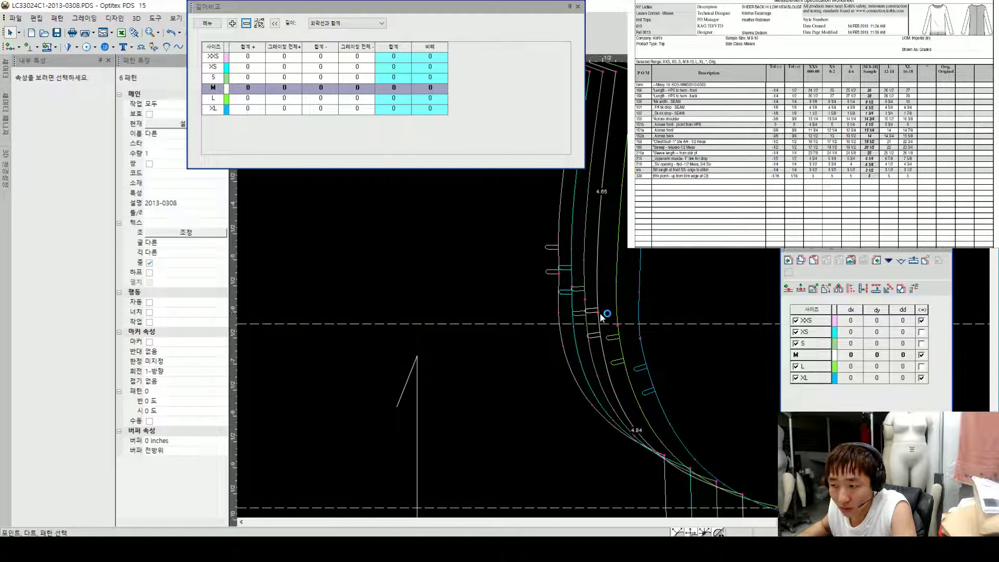
scroll(598, 320, up, 2)
click(539, 329)
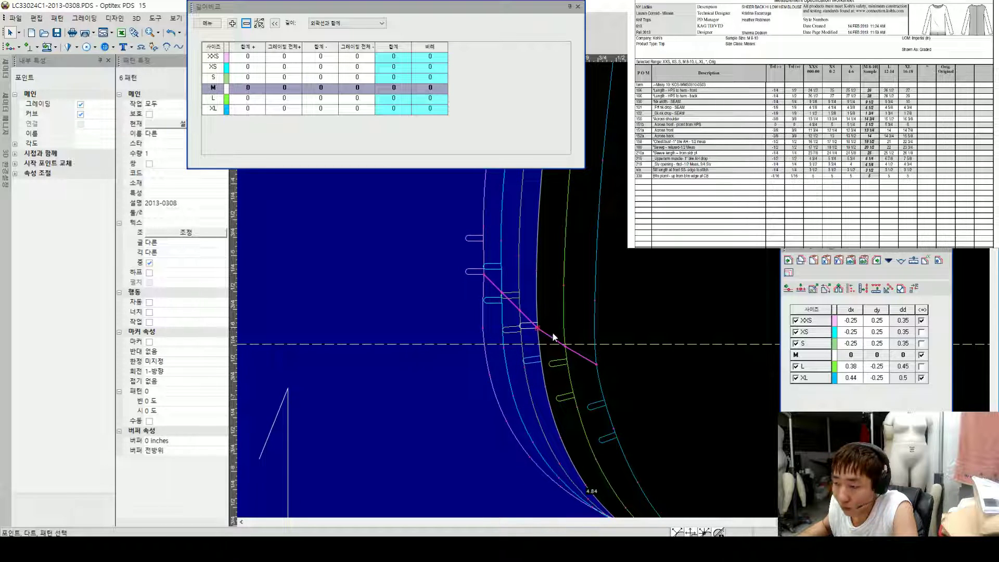
scroll(551, 335, up, 2)
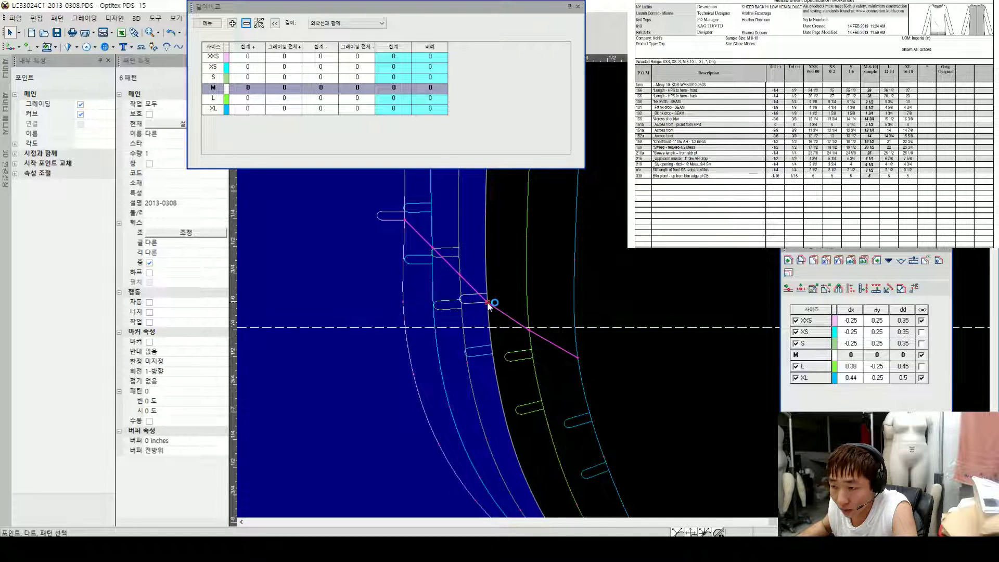
click(459, 303)
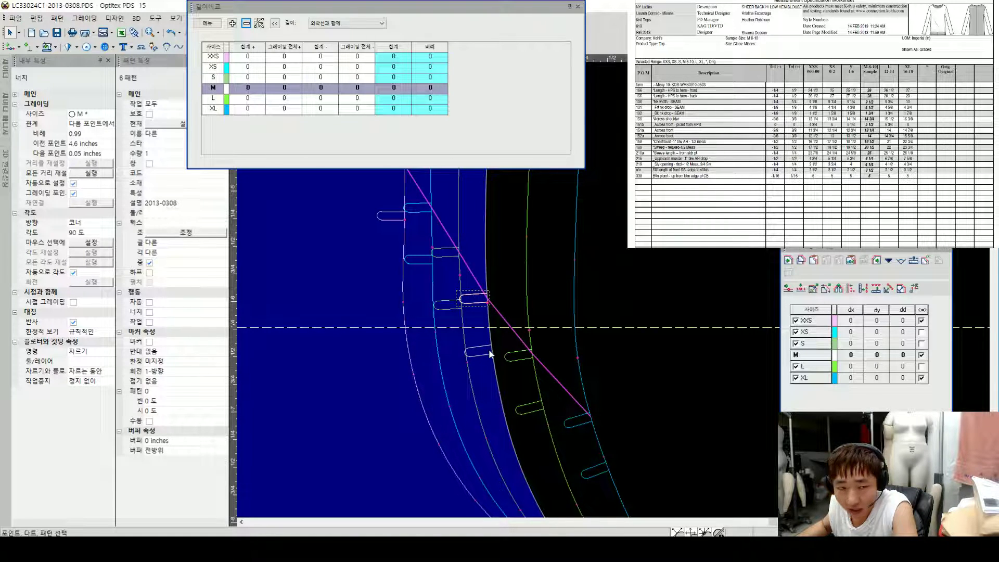
scroll(616, 288, down, 2)
scroll(616, 288, up, 1)
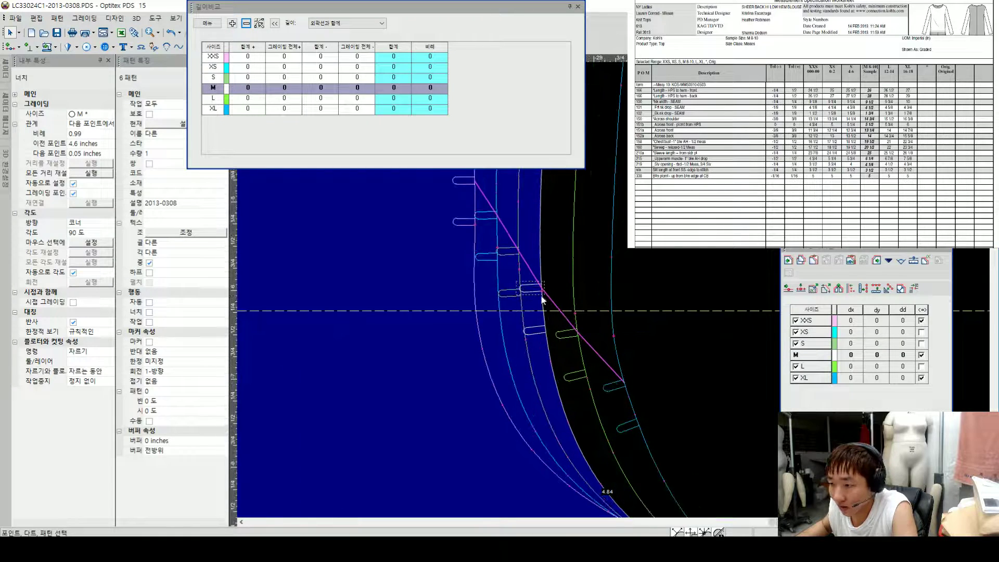
click(542, 293)
scroll(616, 288, up, 1)
scroll(399, 381, down, 1)
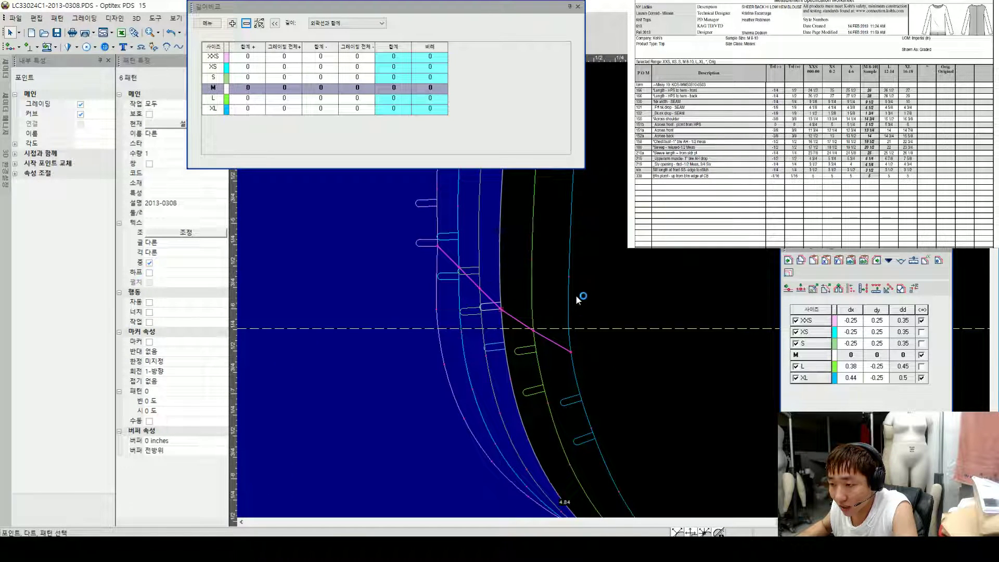
Step: Grade the BK2 armhole's upper notch relative to the adjacent curve point, with the same -0.05 distance for all sizes
click(37, 48)
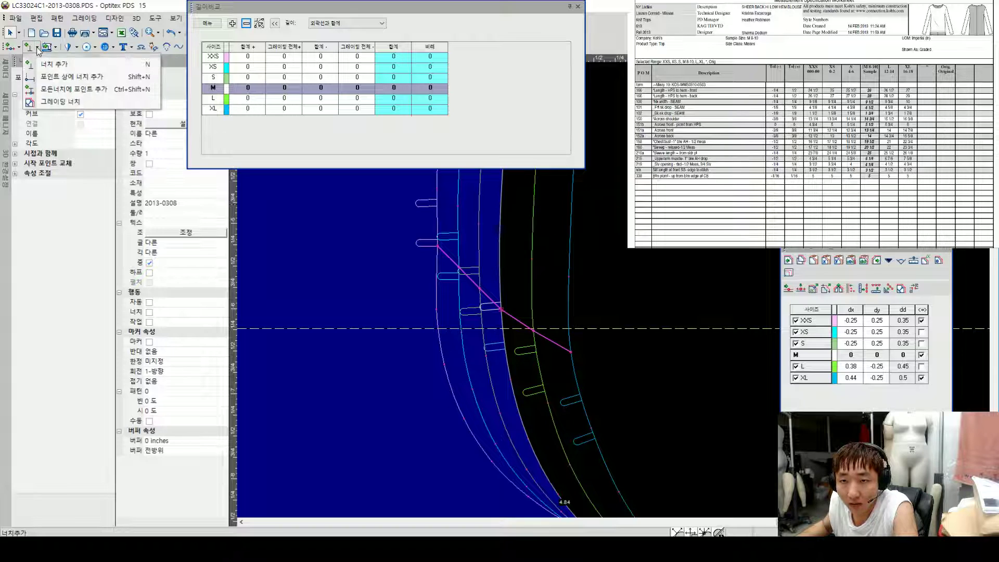
click(56, 102)
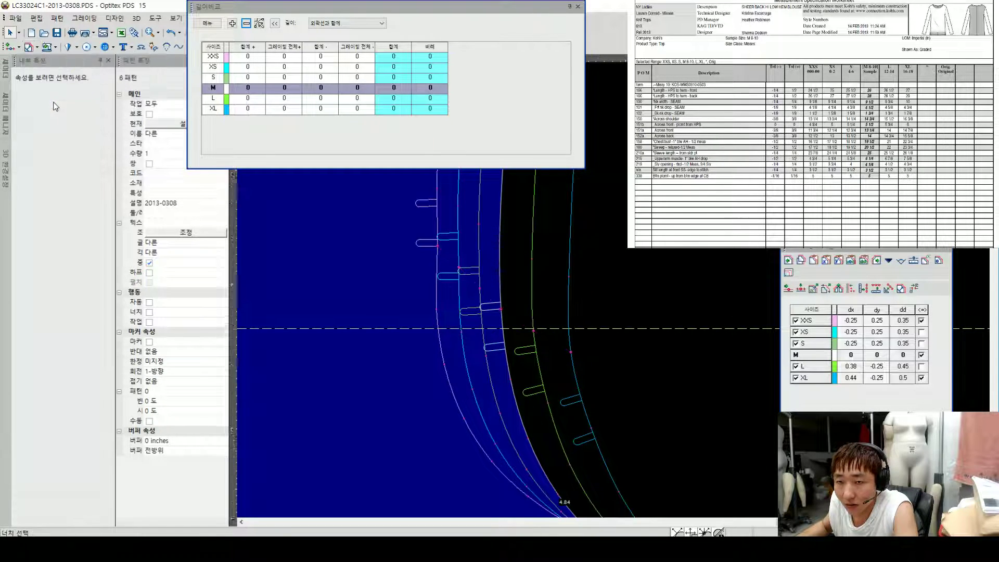
scroll(618, 291, down, 1)
scroll(618, 292, up, 1)
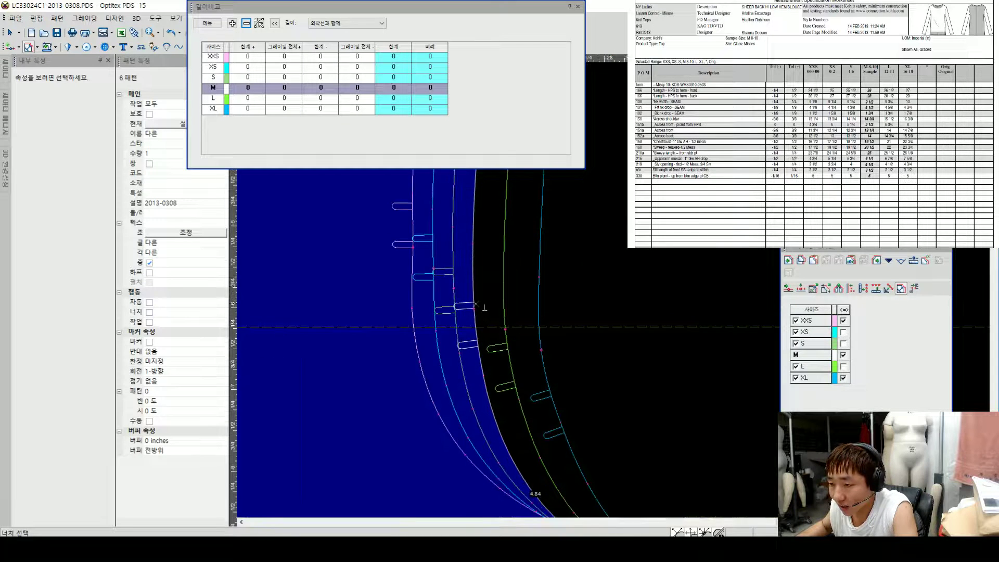
click(460, 310)
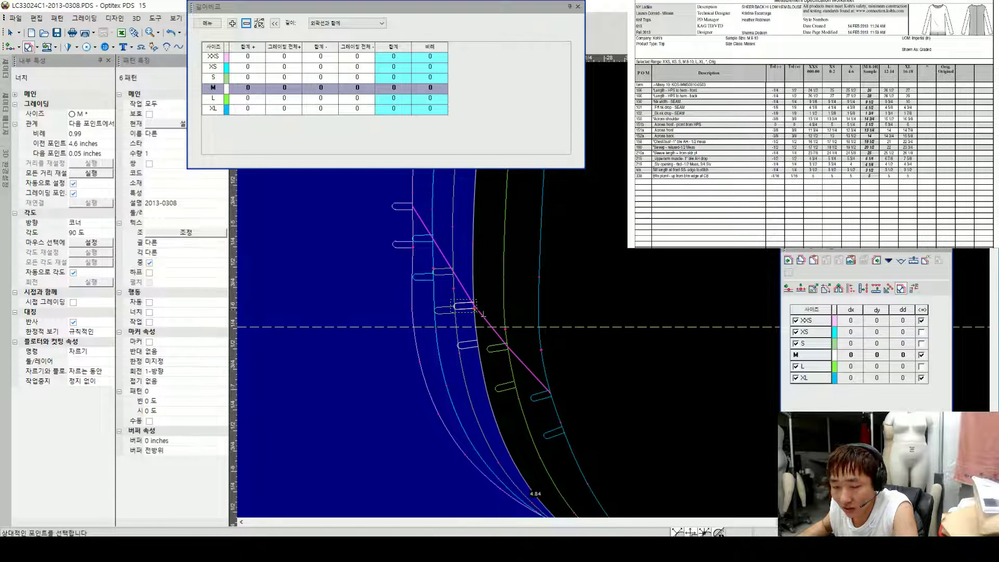
click(482, 312)
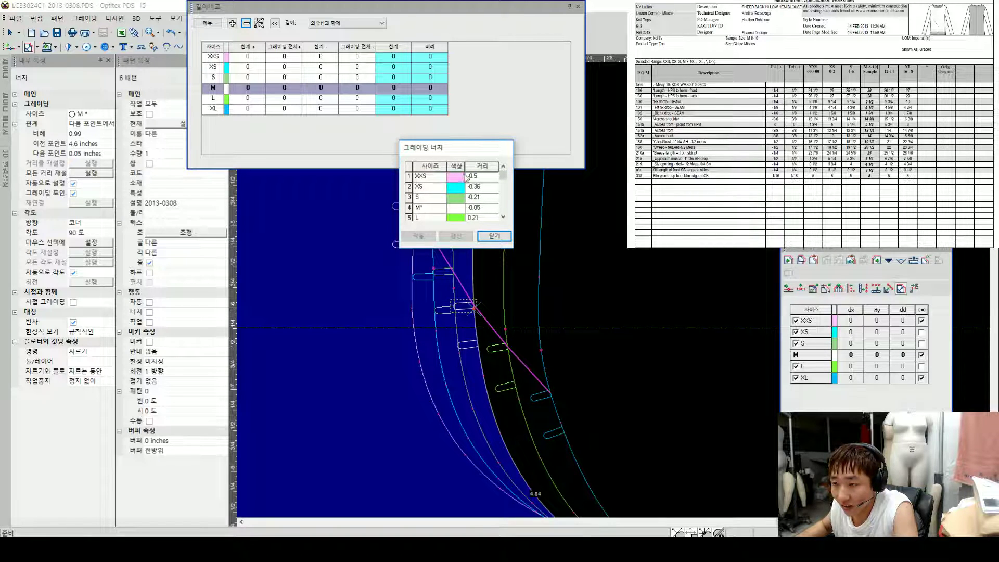
drag(462, 149, 601, 115)
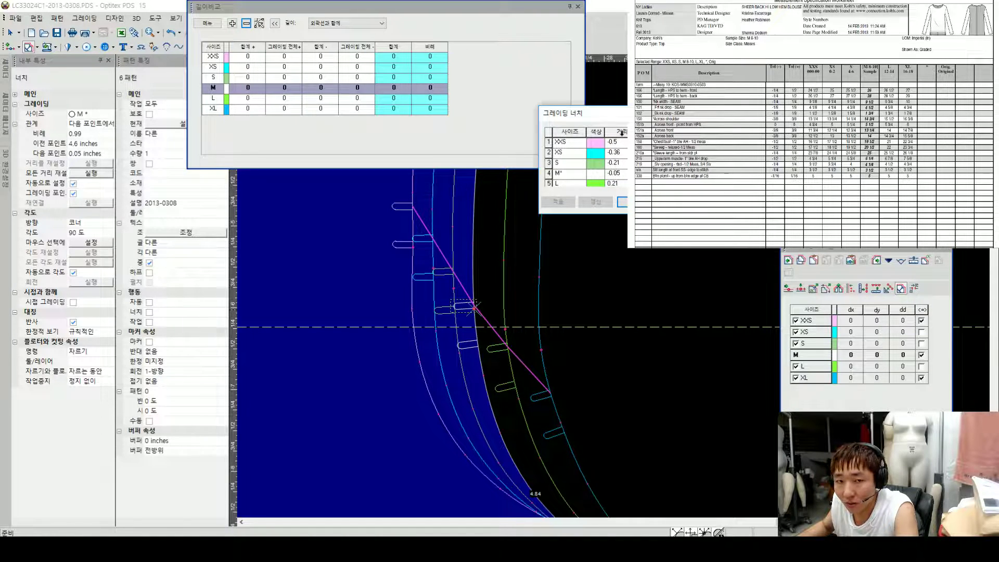
drag(606, 119, 530, 128)
right_click(553, 140)
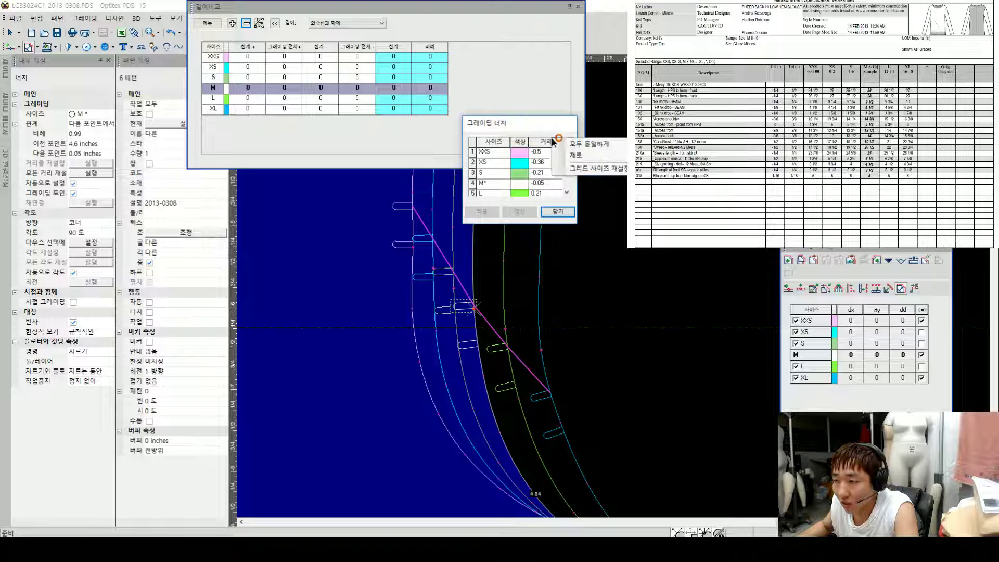
click(587, 147)
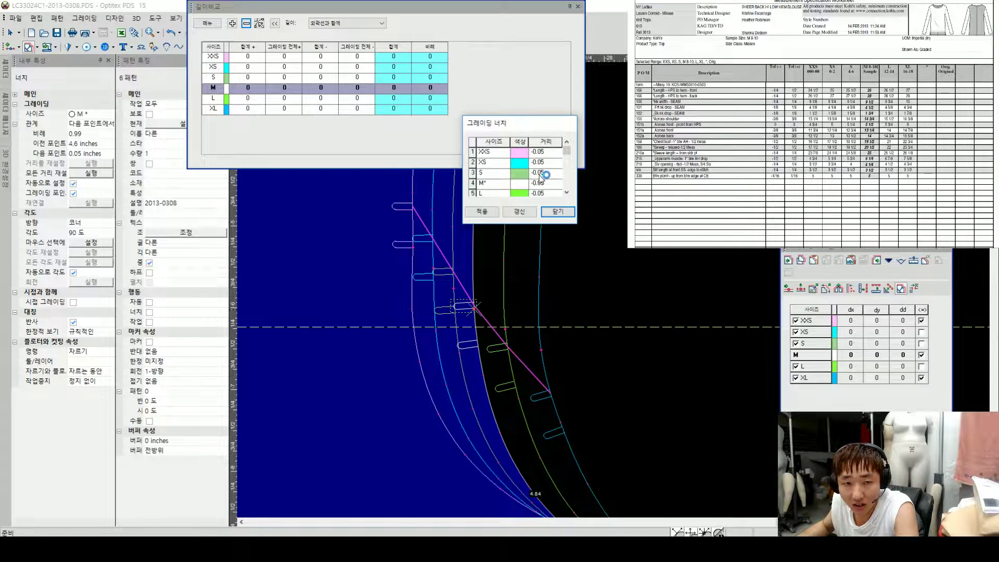
click(482, 212)
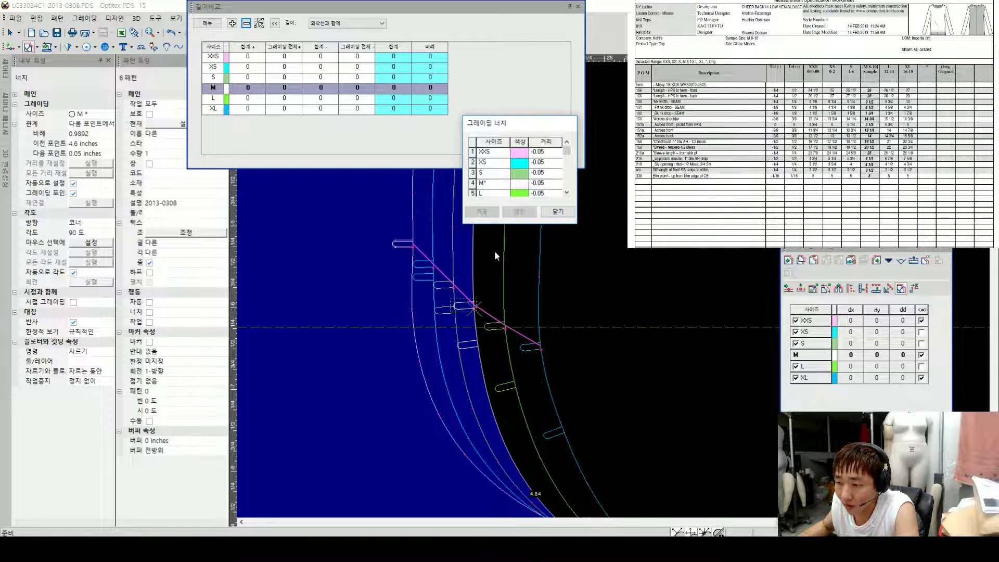
click(556, 212)
Step: Grade the BK2 armhole's lower notch relative to the same curve point, with an equal 0.42 distance for all sizes
scroll(490, 306, up, 2)
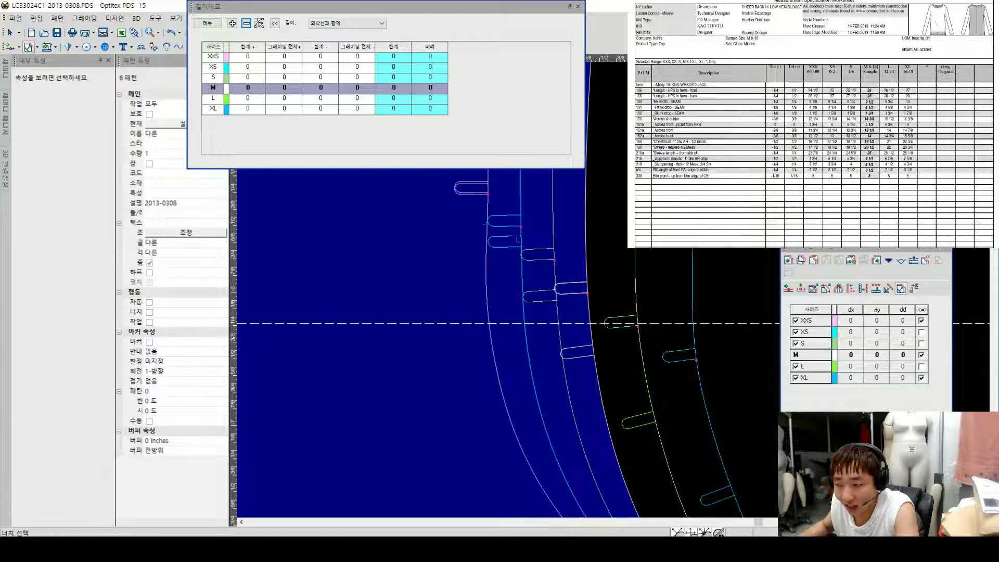
scroll(680, 305, down, 2)
click(551, 307)
click(556, 284)
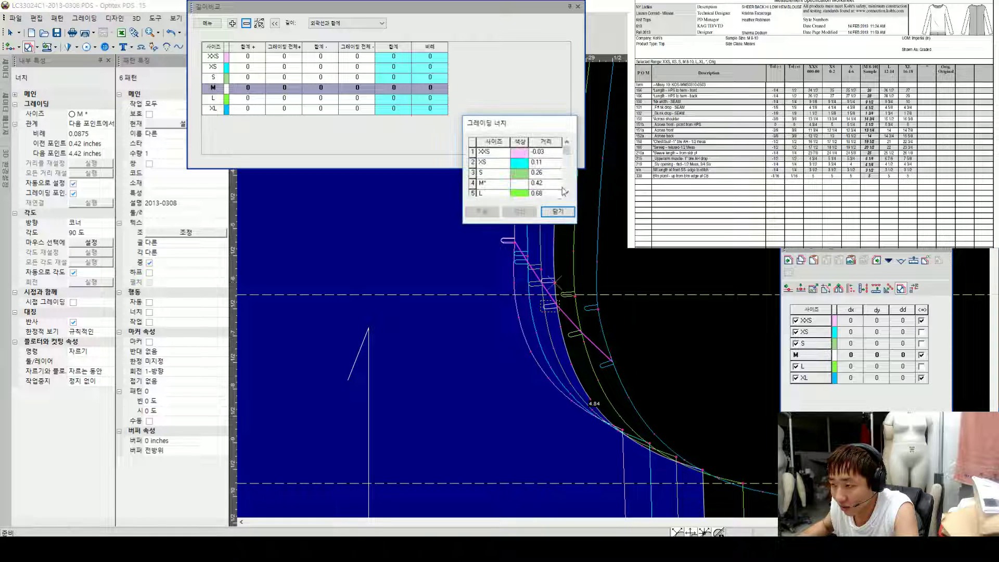
right_click(541, 142)
click(543, 165)
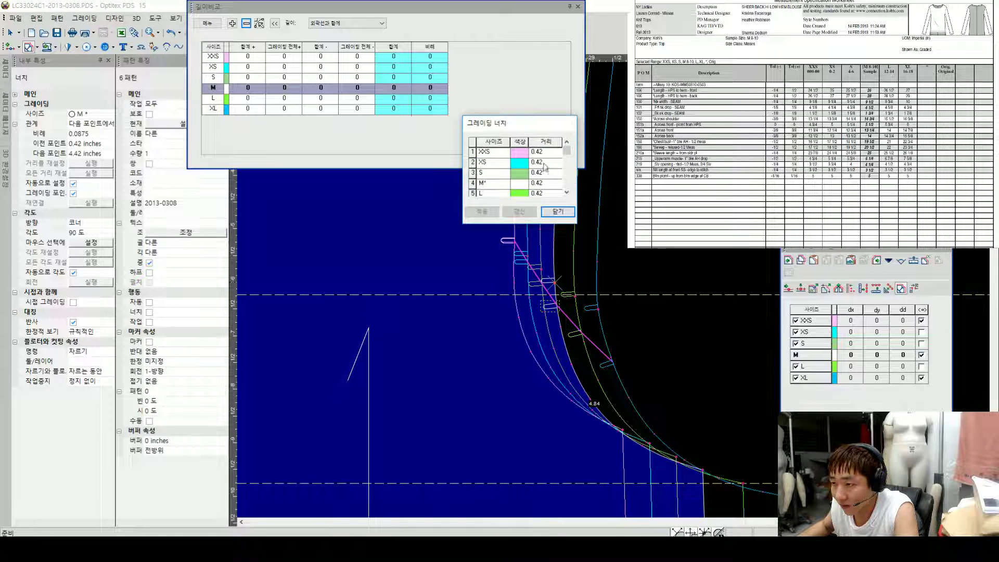
click(557, 211)
click(546, 283)
scroll(583, 290, down, 4)
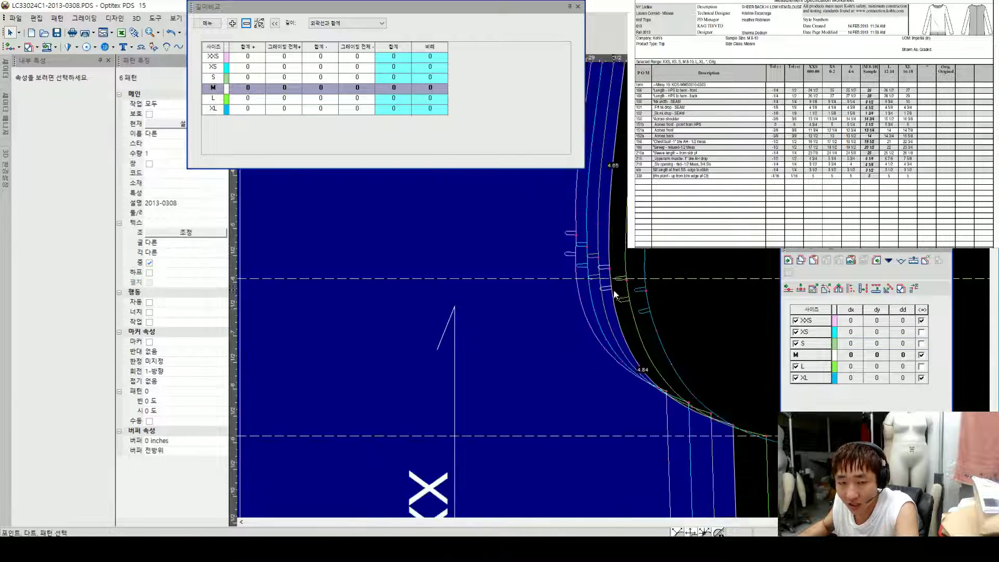
Step: Grade the FT armhole notch relative to its adjacent curve point, with the same -0.08 distance for all sizes
scroll(403, 295, up, 2)
scroll(580, 297, up, 2)
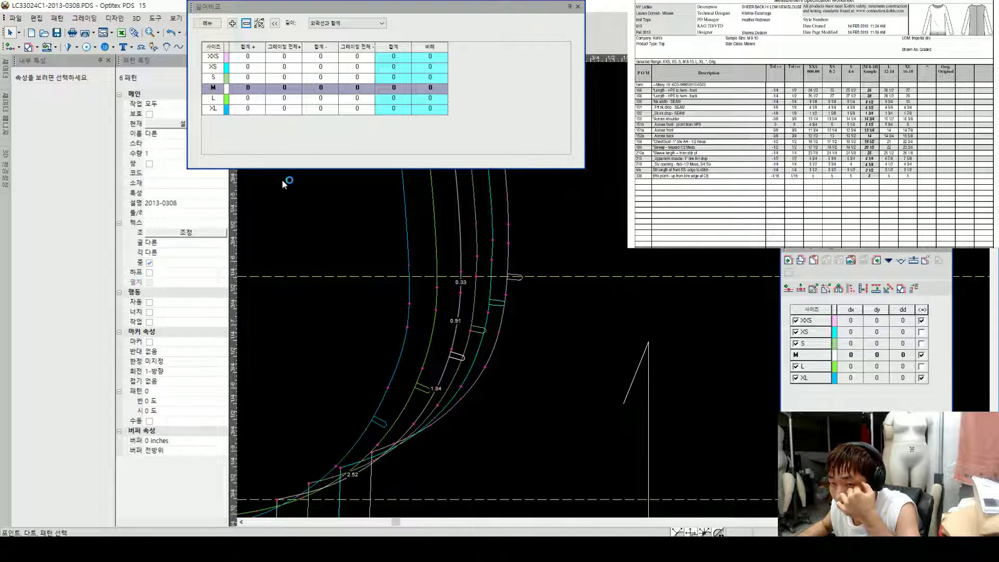
click(29, 46)
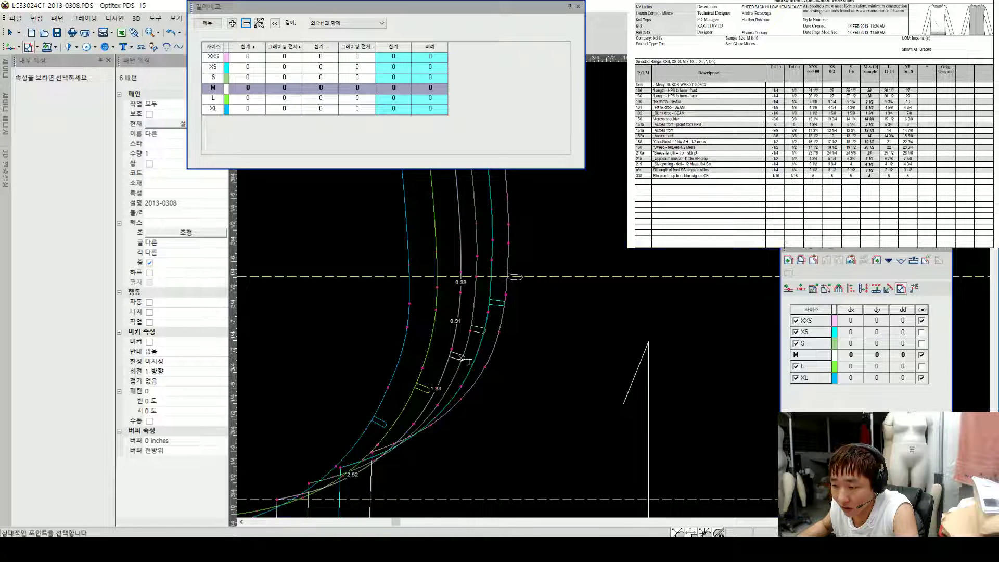
click(461, 358)
double_click(457, 355)
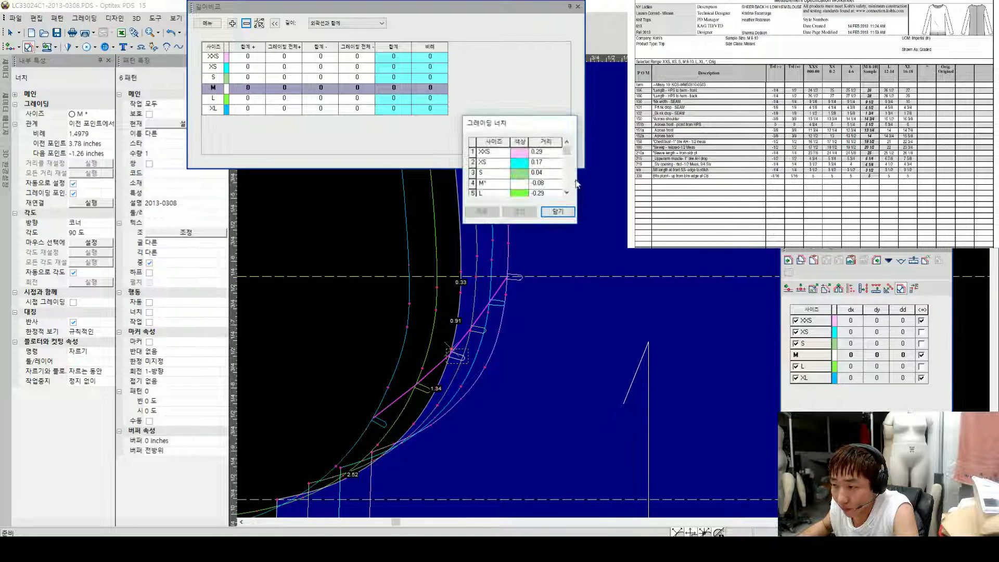
click(544, 142)
click(483, 212)
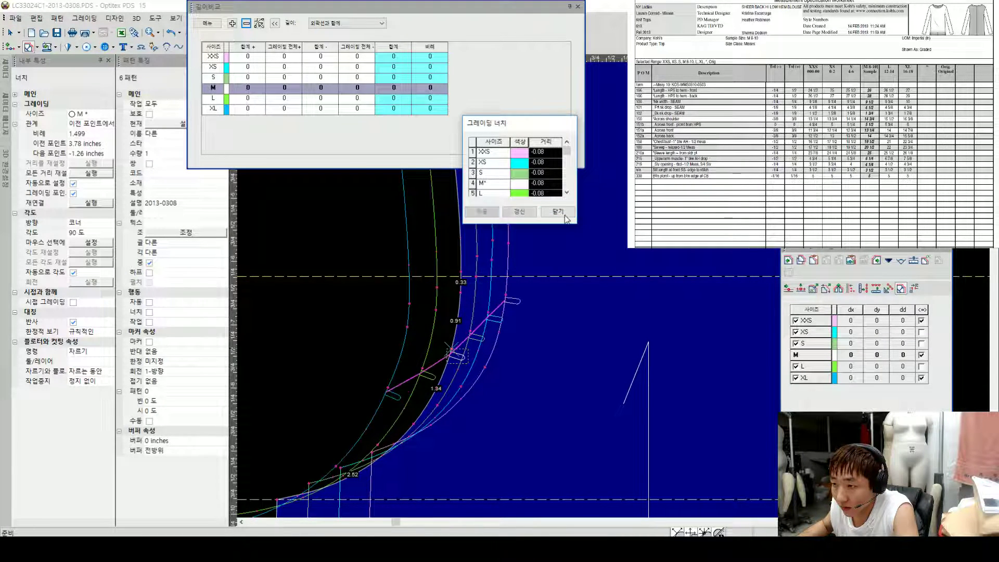
click(566, 215)
Step: Examine the nested armholes and notches on the front, back and sleeve pieces, finishing at the FT armhole notch
scroll(641, 272, down, 3)
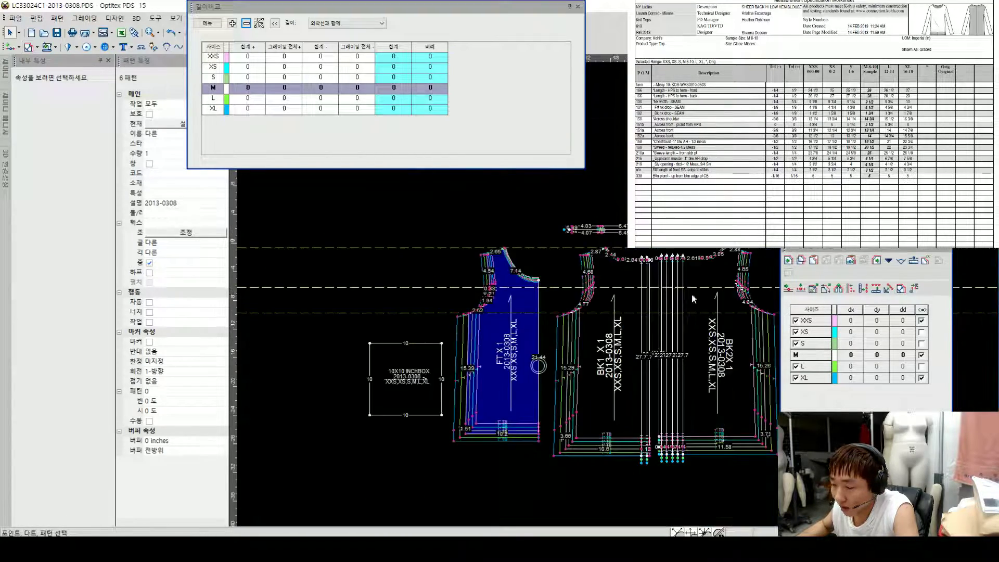
scroll(636, 291, down, 1)
scroll(583, 271, up, 3)
scroll(597, 291, down, 2)
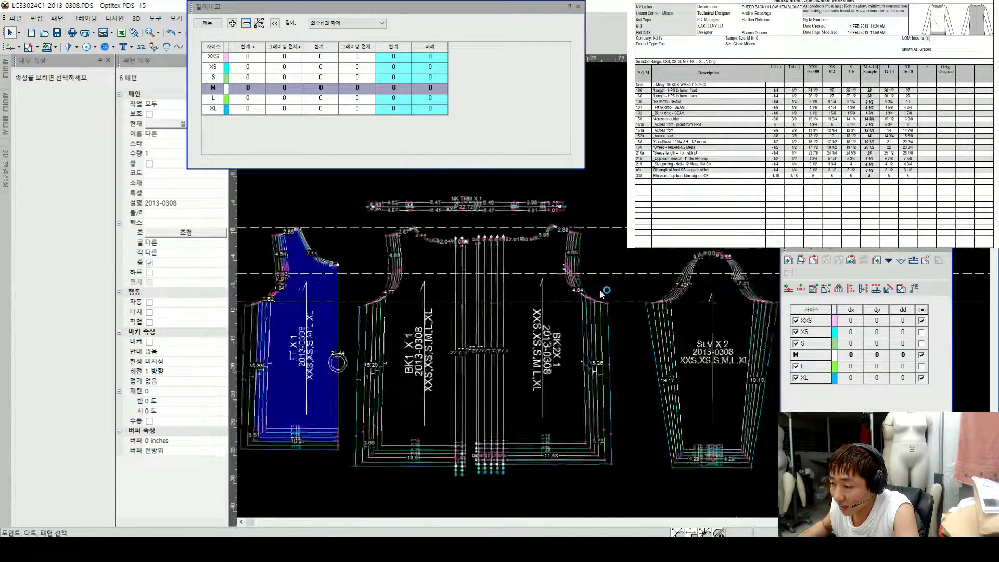
scroll(594, 291, up, 3)
scroll(615, 289, down, 5)
scroll(654, 288, up, 4)
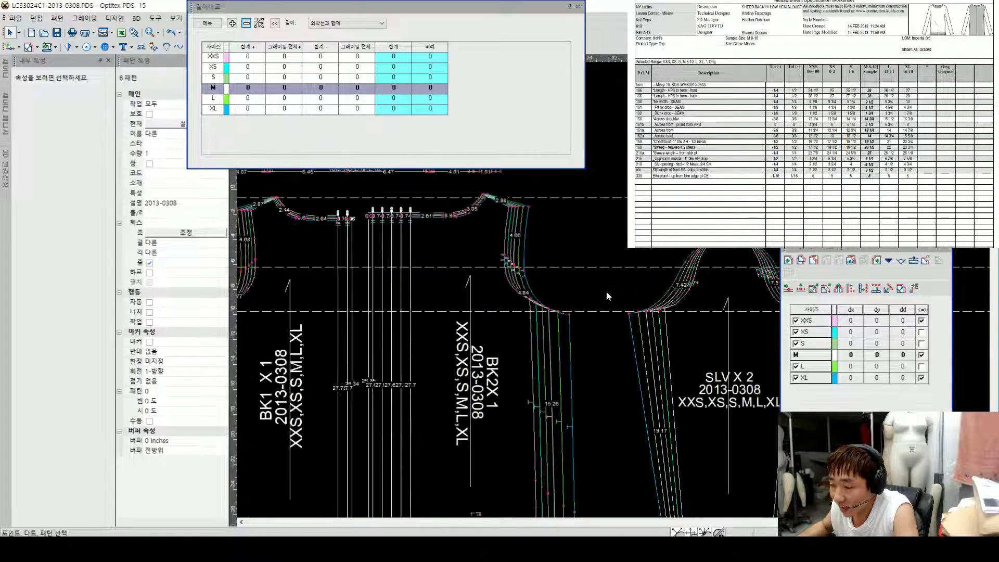
scroll(612, 293, down, 3)
scroll(614, 289, up, 3)
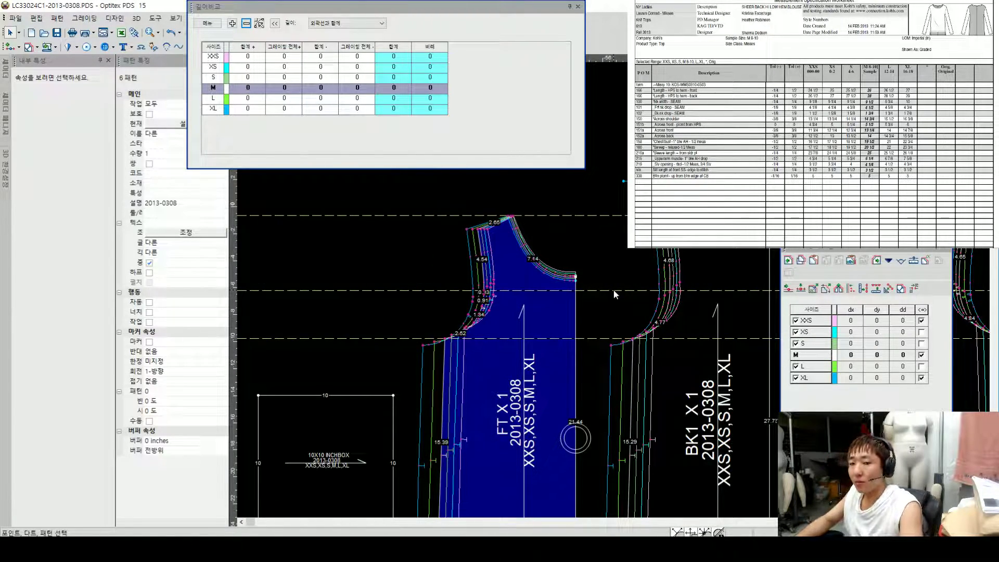
scroll(600, 277, up, 2)
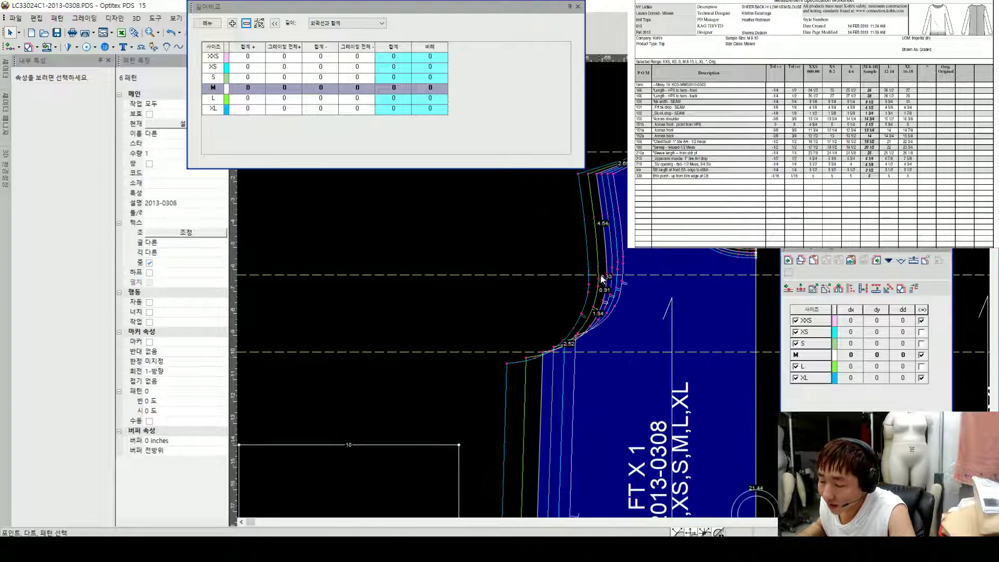
scroll(624, 285, up, 2)
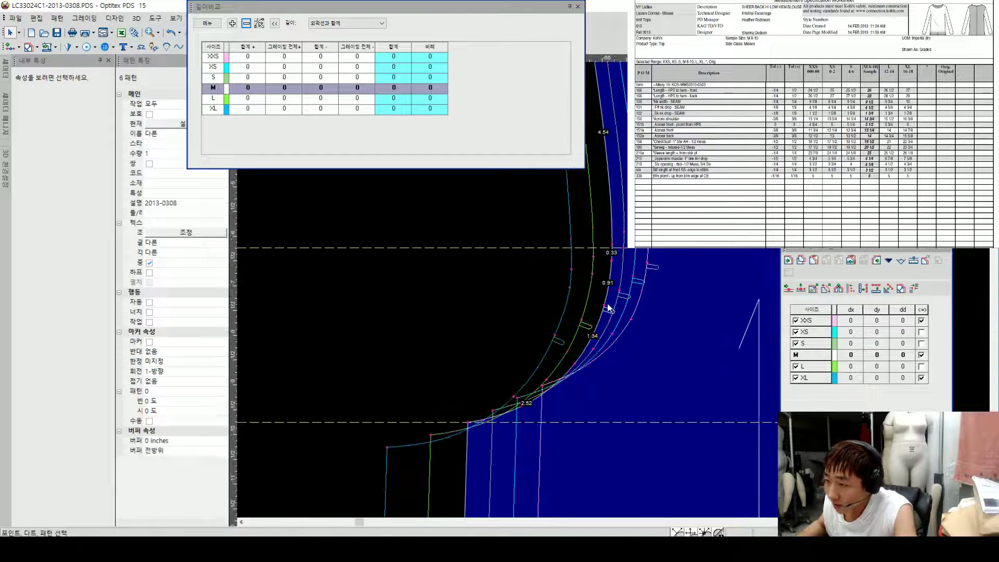
Step: Measure the FT armhole section between the underarm point and the curve point beside the notch across sizes in the length comparison table
click(604, 304)
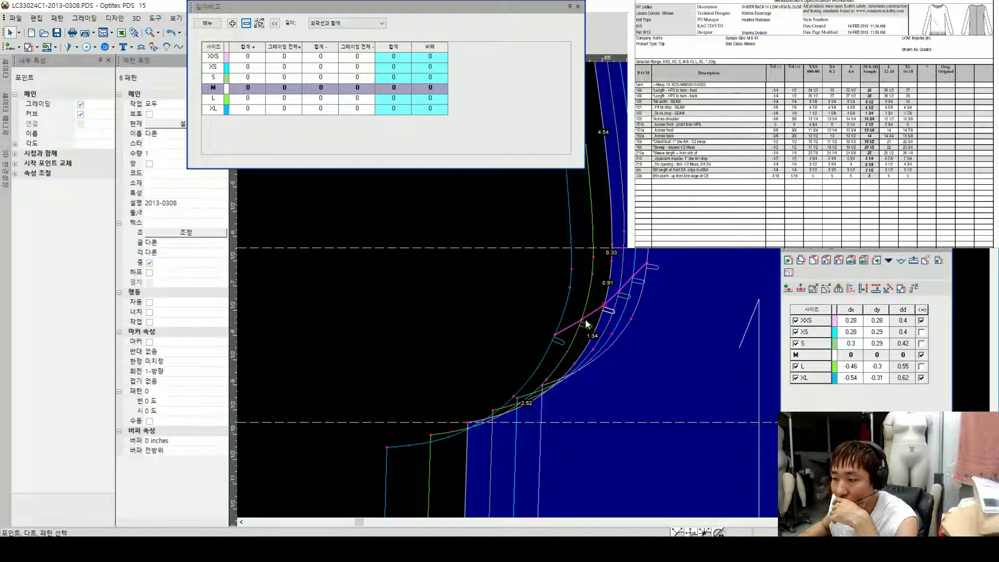
click(473, 424)
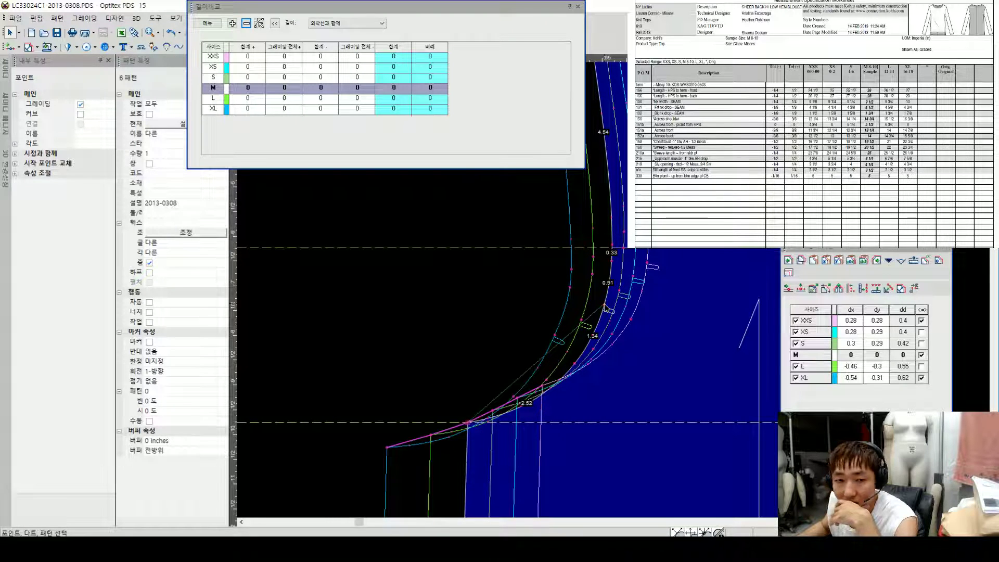
drag(606, 307, 605, 306)
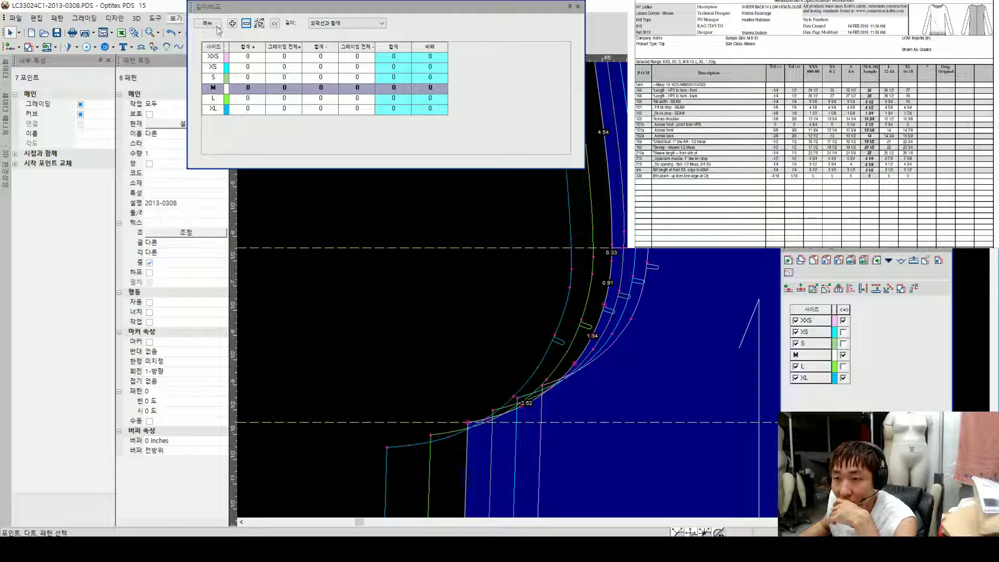
click(233, 23)
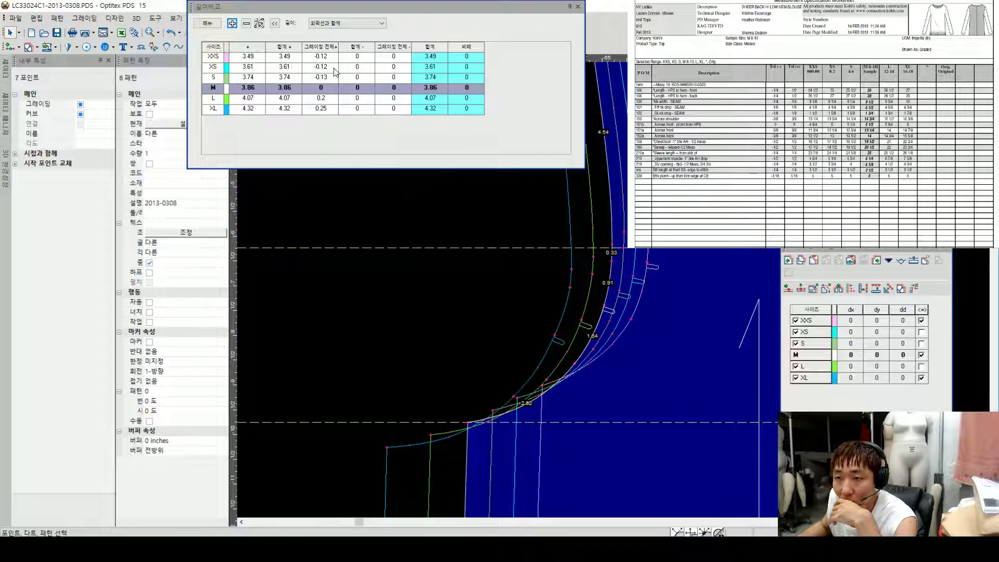
scroll(644, 310, up, 3)
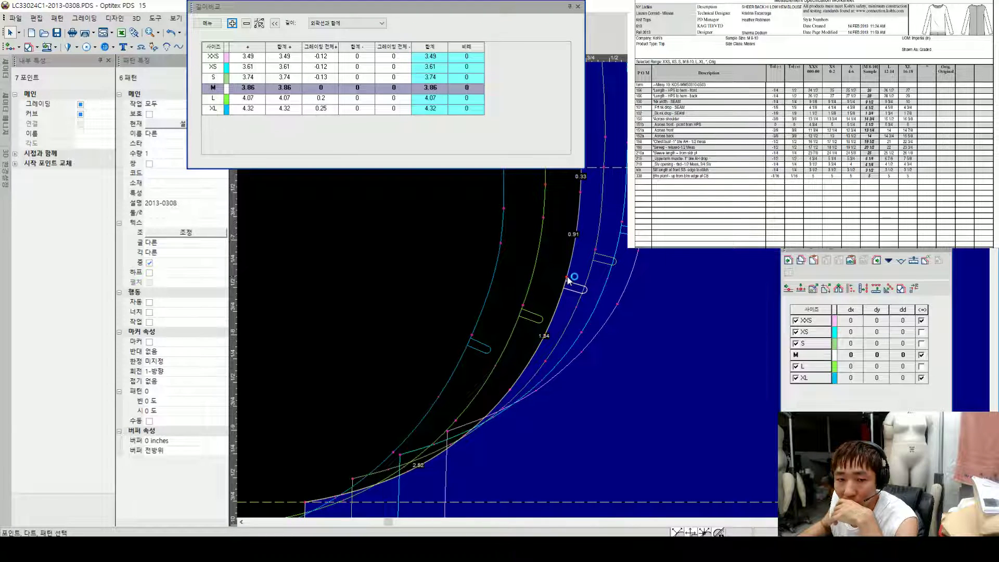
scroll(574, 282, down, 2)
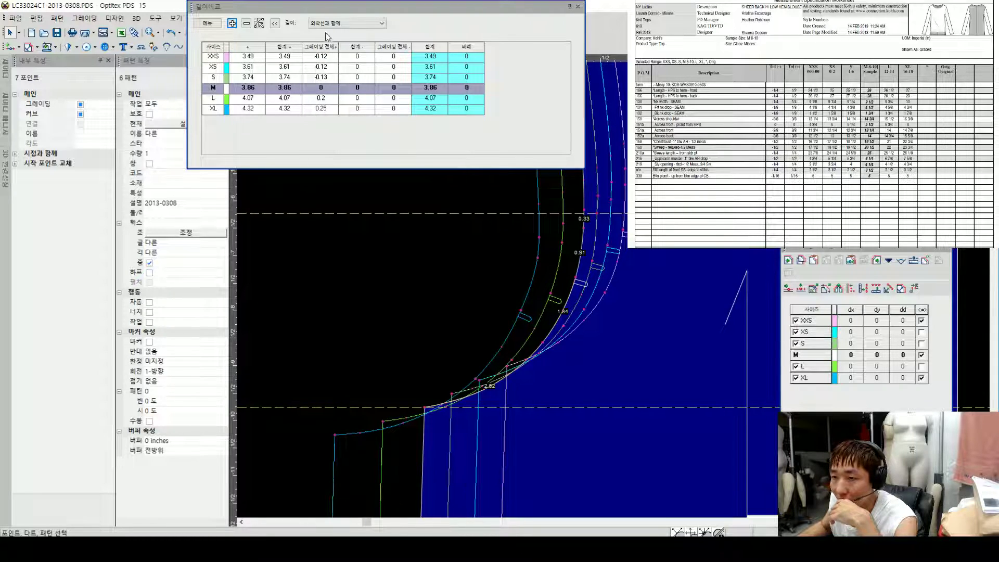
Step: Grade the sleeve's front cap notch relative to the front underarm point, with distances 3.41 for XXS, 3.53 for XS and 3.65 for S
scroll(625, 292, down, 5)
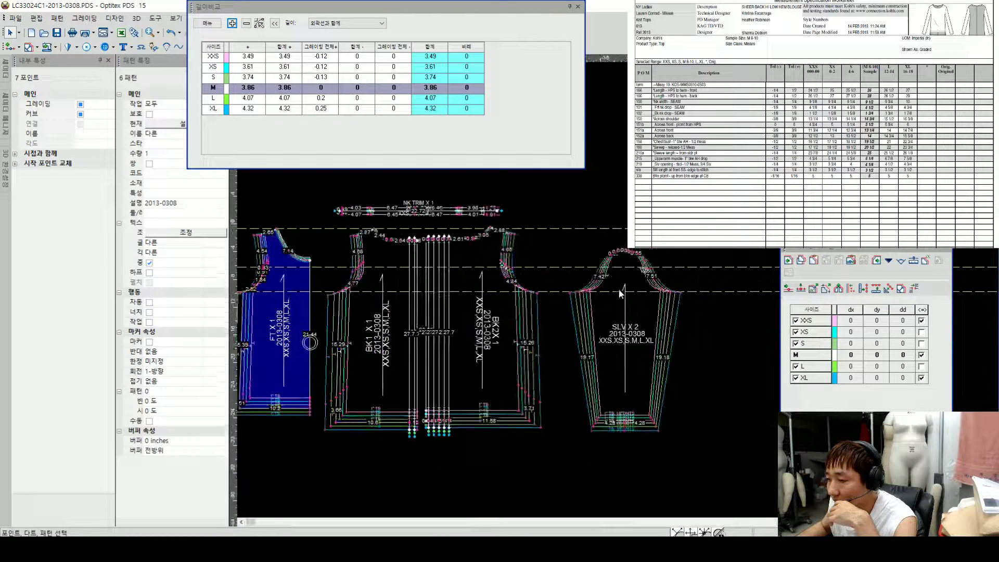
scroll(620, 294, up, 5)
click(537, 279)
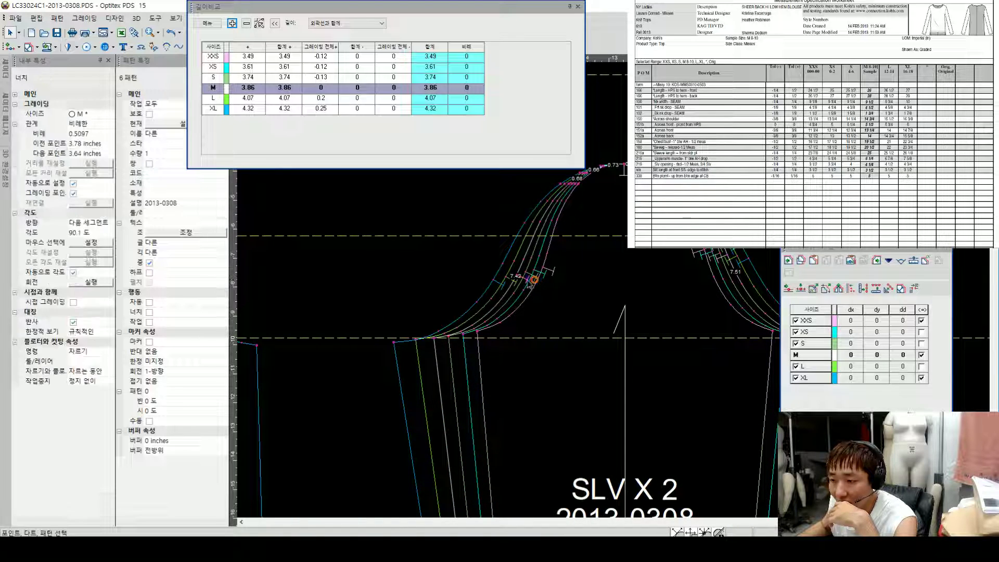
click(29, 47)
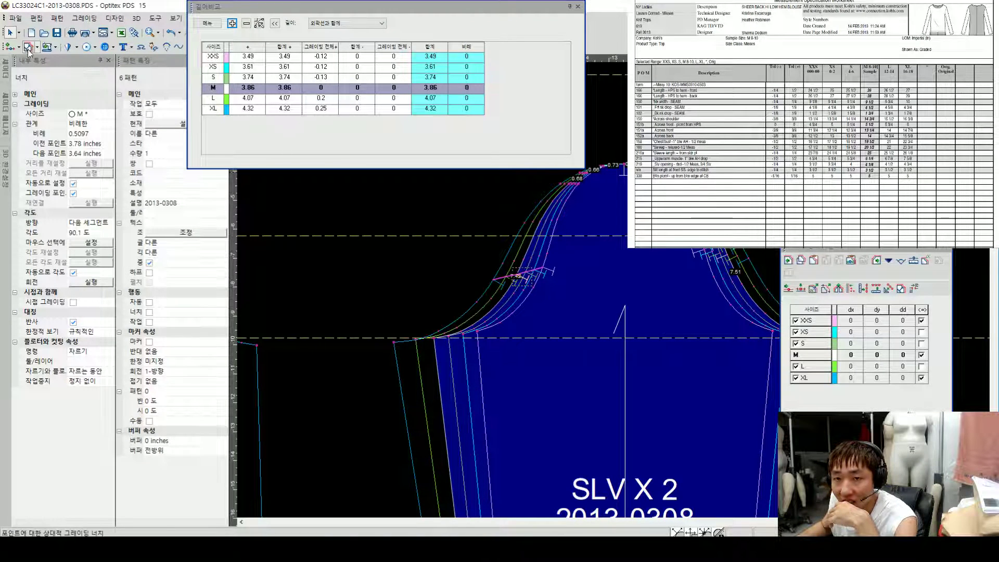
click(536, 281)
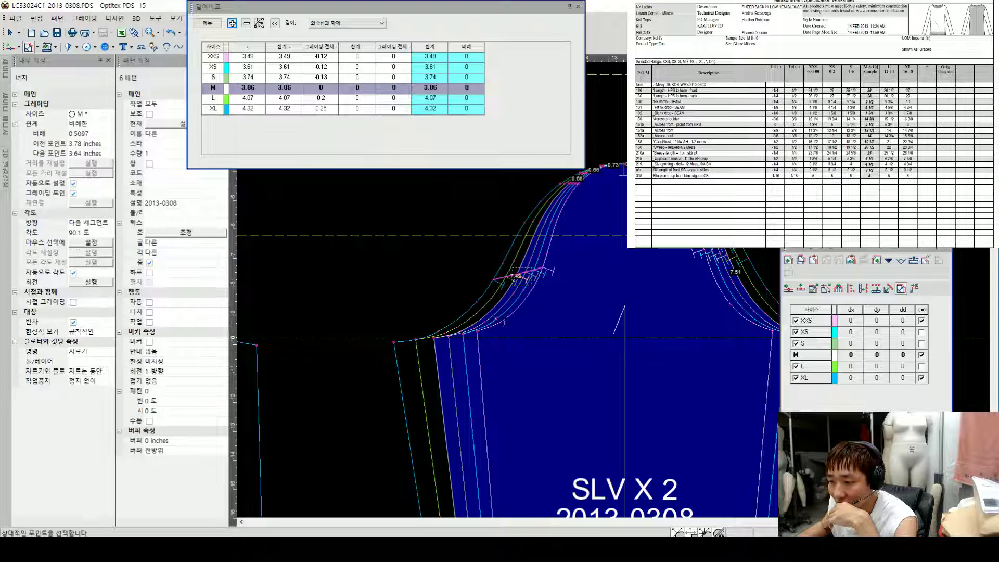
click(433, 339)
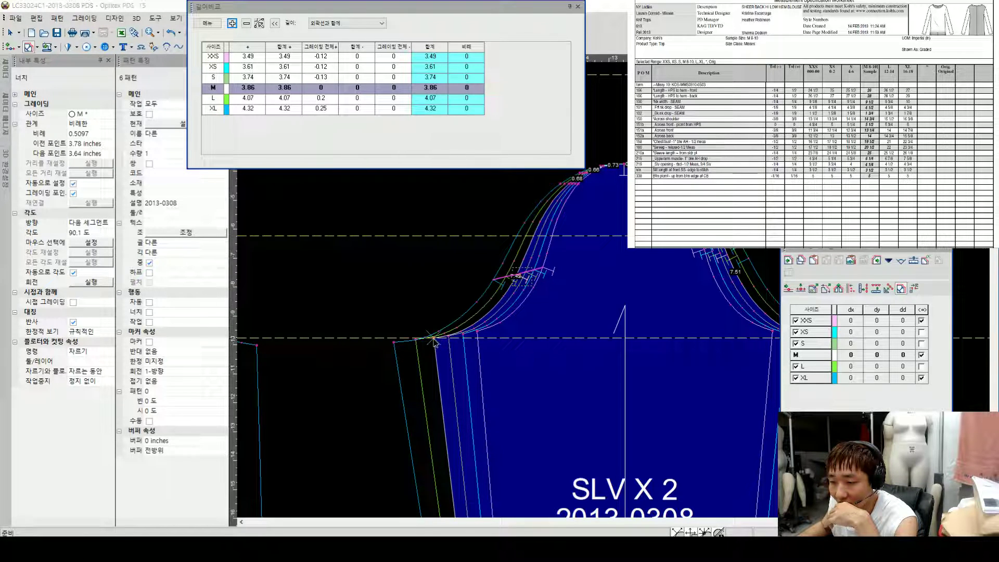
drag(533, 137, 587, 49)
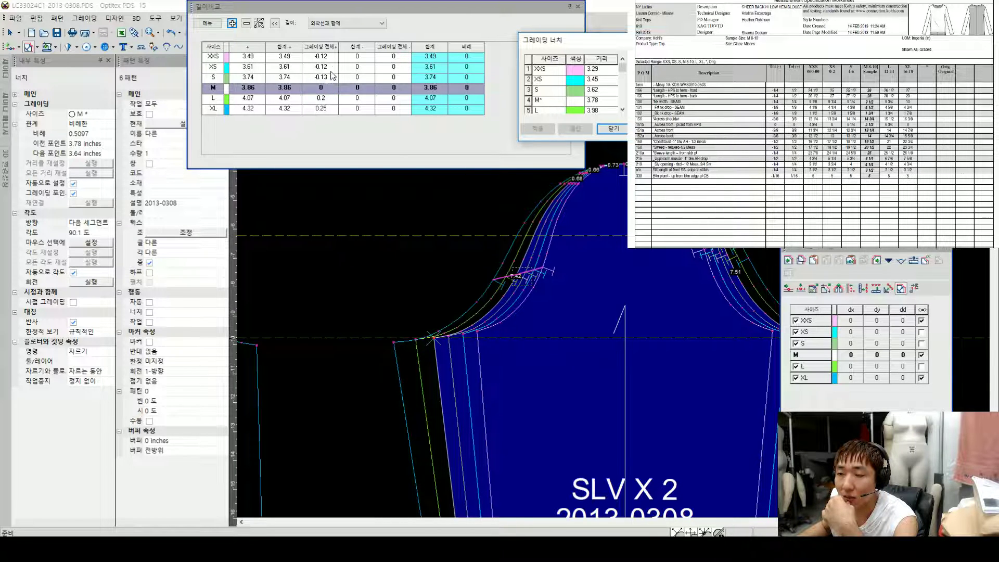
click(598, 90)
text(3.65)
click(601, 79)
text(3.53)
click(599, 69)
text(3.41)
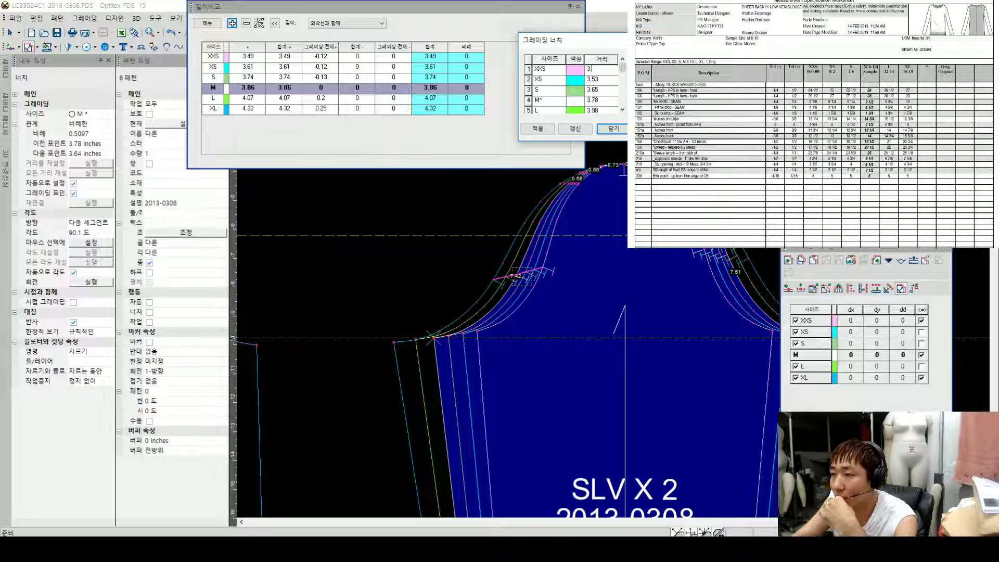
Step: Set the front cap notch distance to 3.98 for L and 4.23 for XL, and apply the notch grading
click(598, 90)
key(Down)
key(Down)
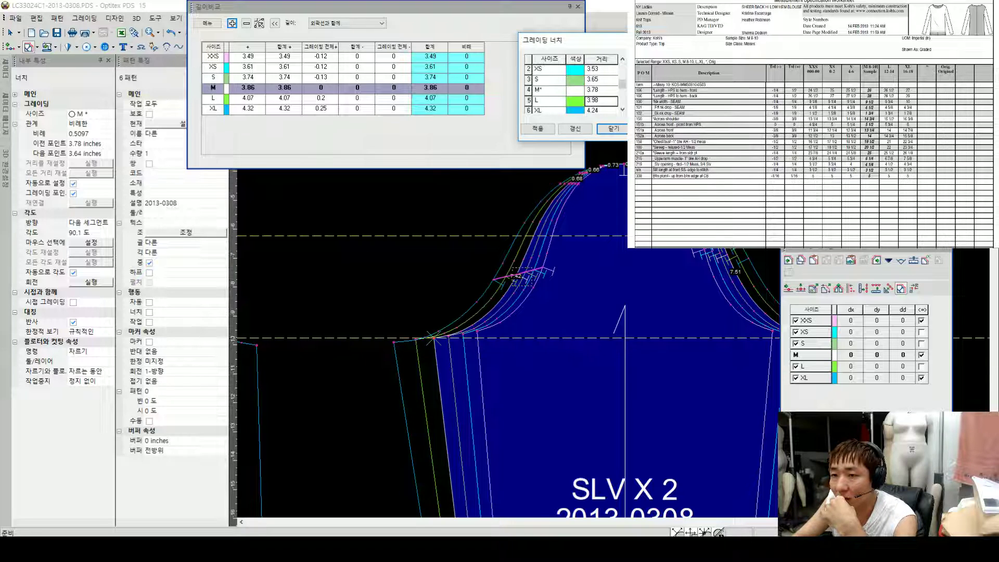
click(598, 100)
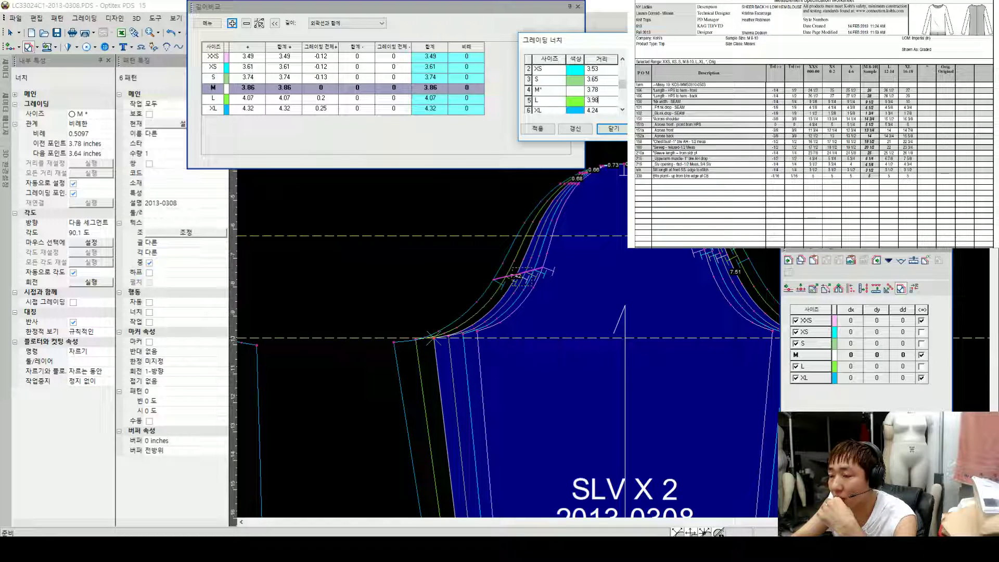
key(Down)
text(4.0)
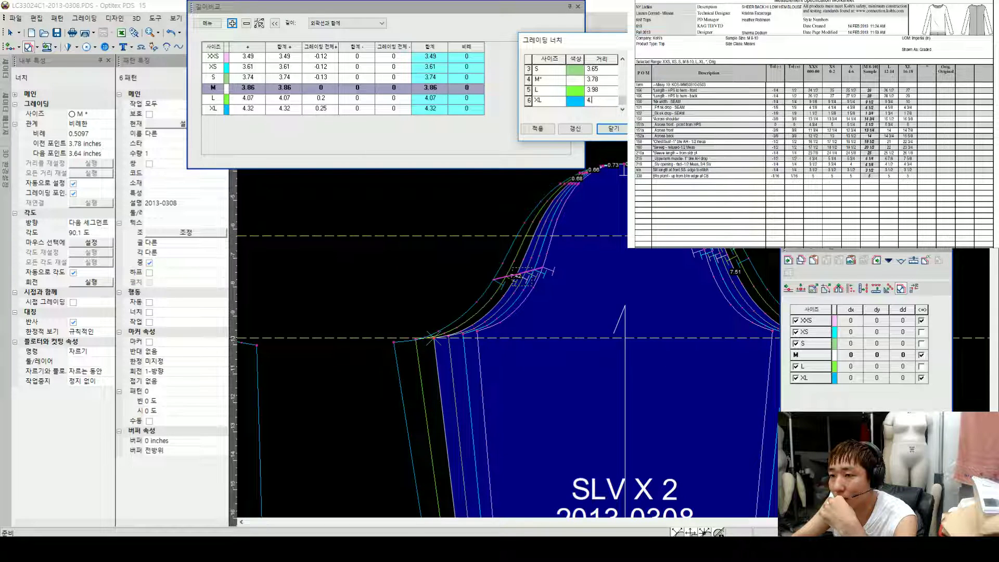
key(BackSpace)
key(BackSpace)
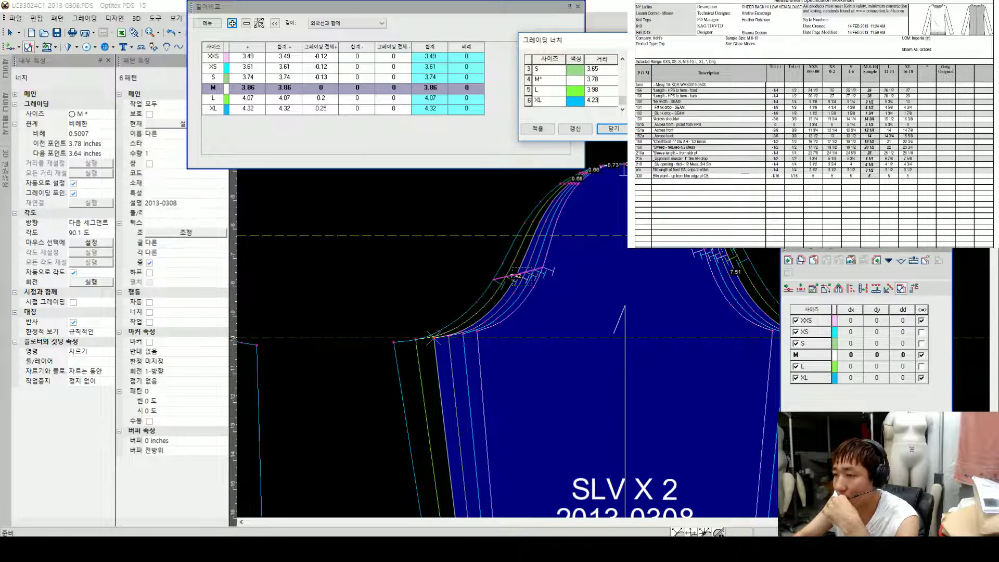
click(539, 129)
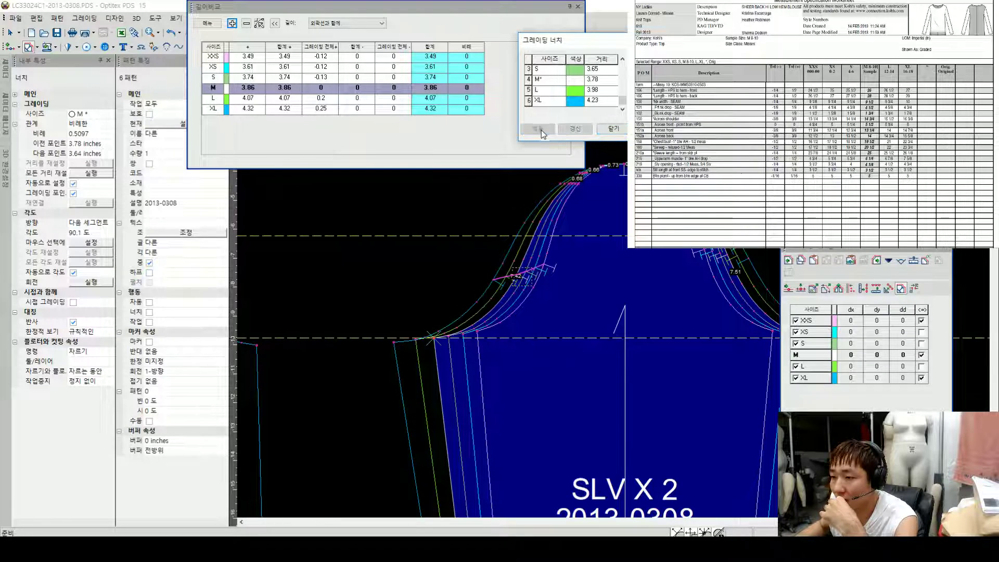
click(613, 129)
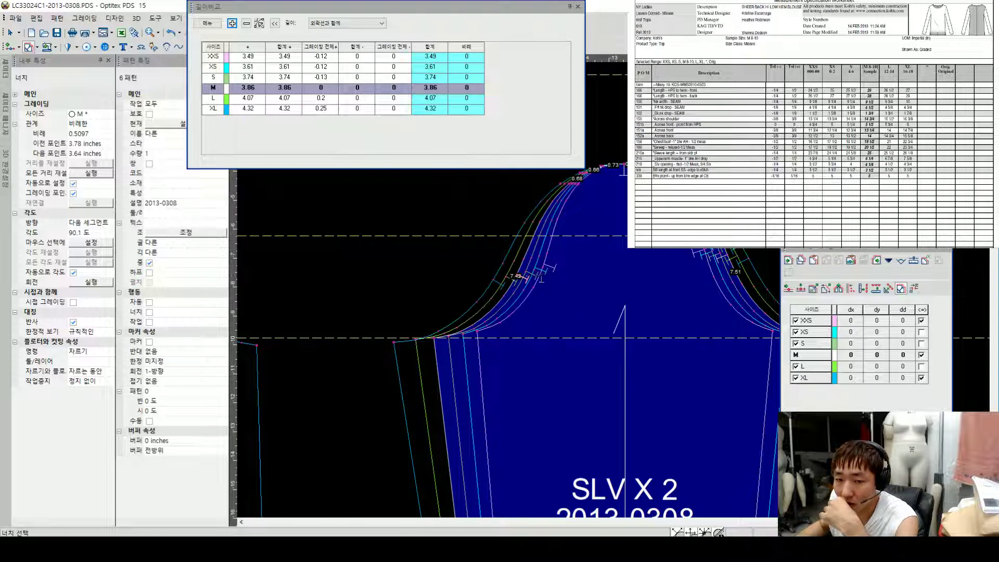
Step: Clear the length comparison table and measure the lower BK2 armhole section down to the underarm point across sizes
scroll(609, 287, down, 3)
right_click(675, 249)
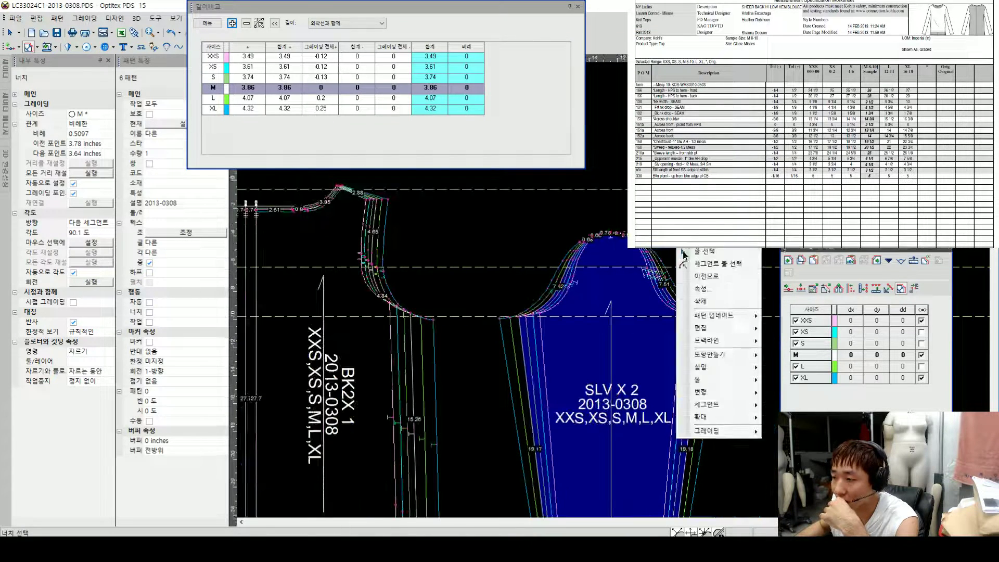
click(689, 253)
scroll(616, 284, down, 2)
scroll(613, 290, up, 2)
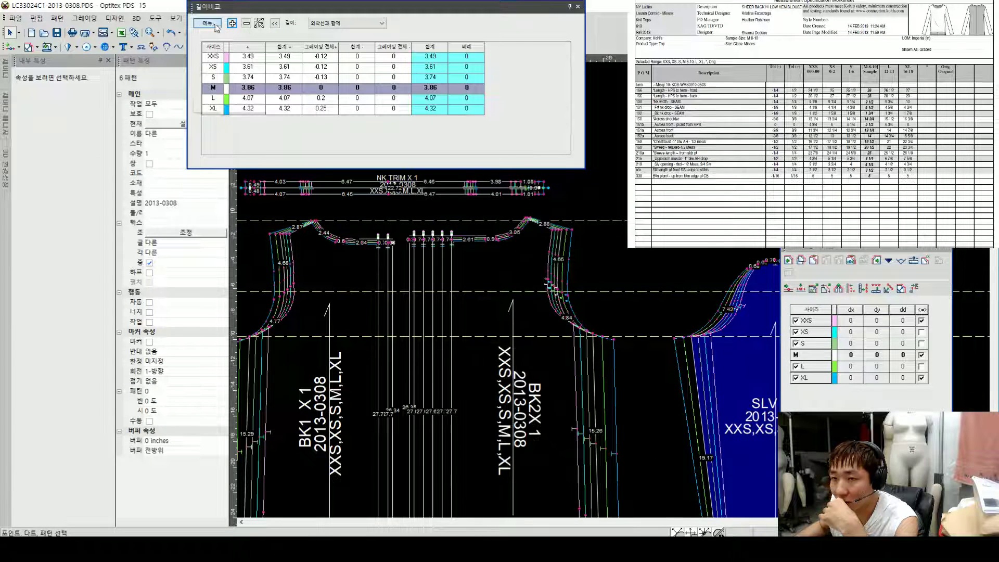
scroll(580, 323, up, 3)
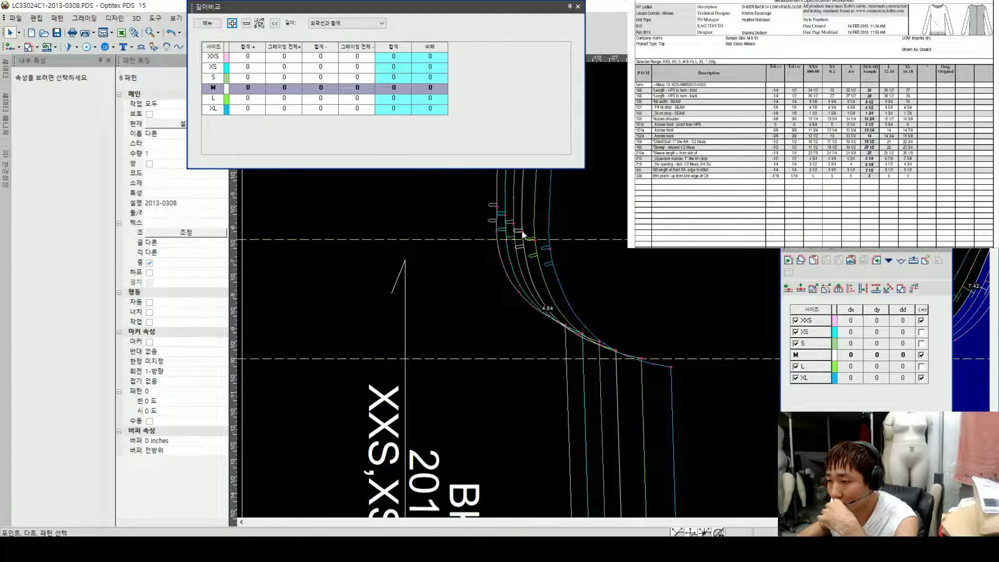
click(523, 235)
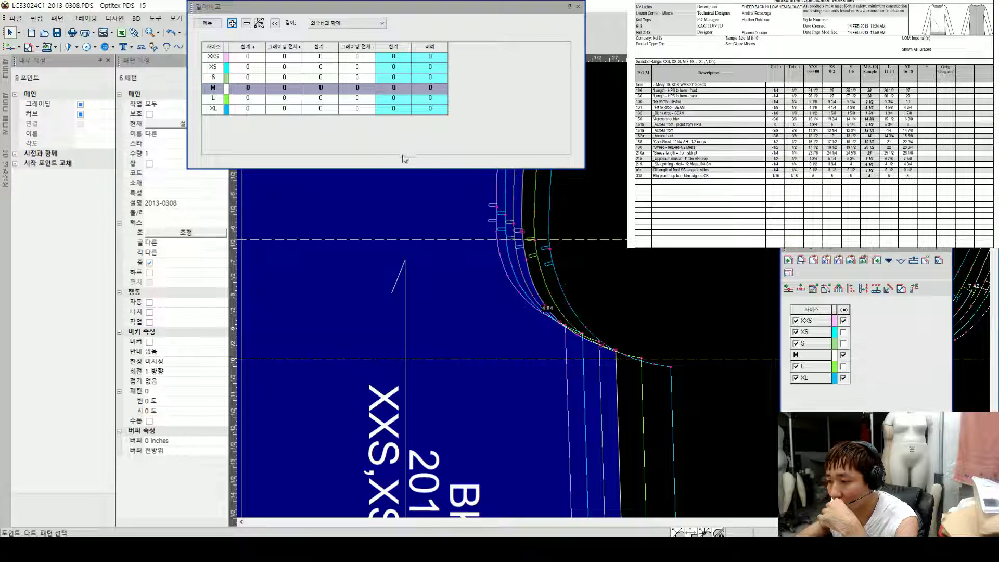
click(232, 23)
Step: Grade the sleeve's lower back cap notch relative to the back underarm point, with -3.97 for XXS, -4.11 for XS and -4.26 for S
scroll(360, 267, down, 3)
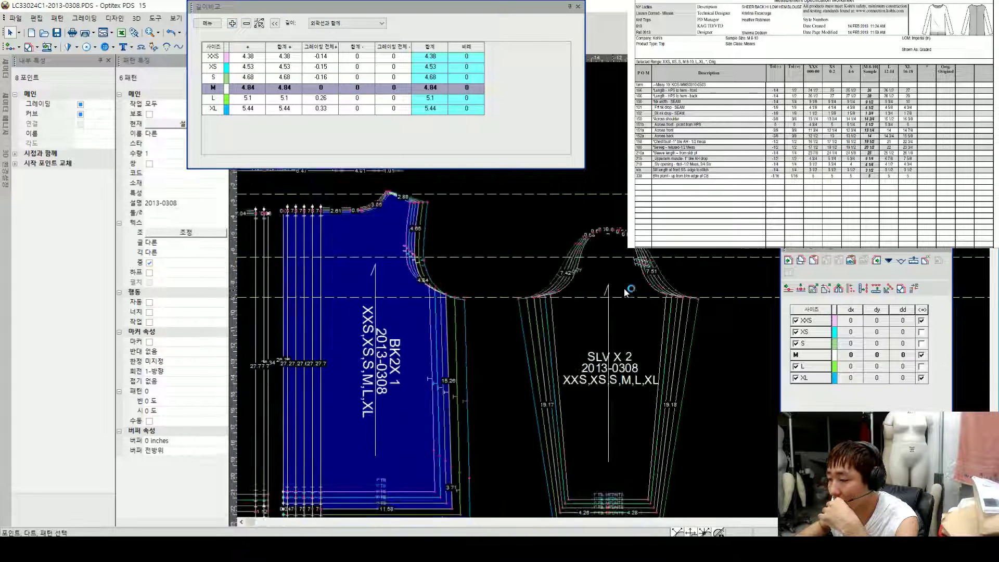
scroll(615, 293, up, 3)
click(29, 46)
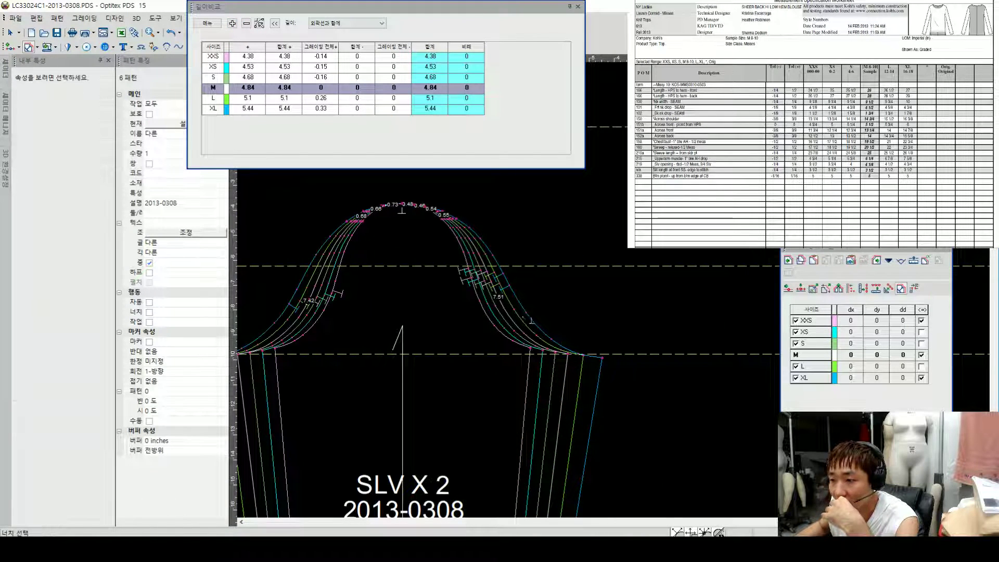
click(490, 289)
scroll(468, 312, up, 2)
click(661, 388)
click(610, 91)
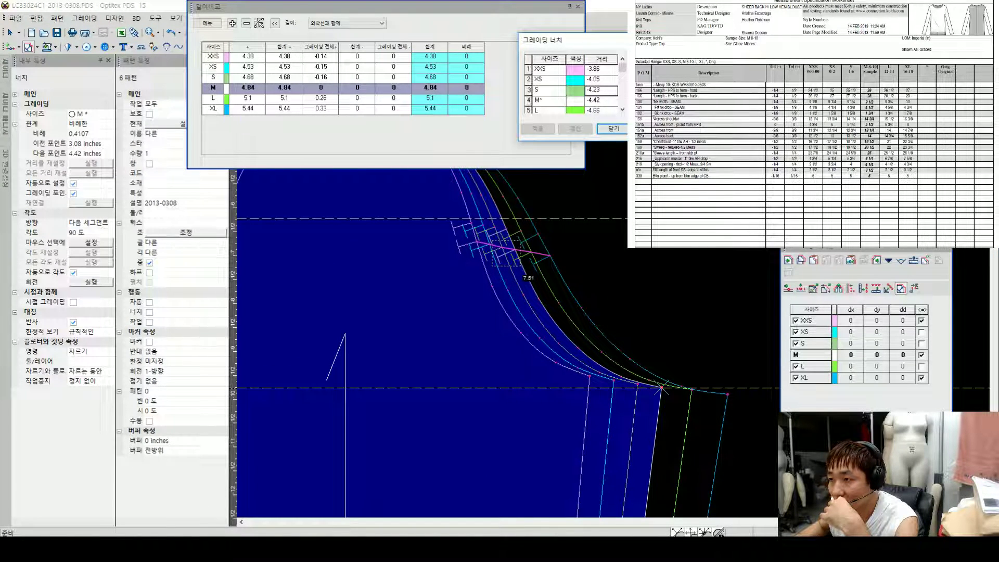
text(-4.2)
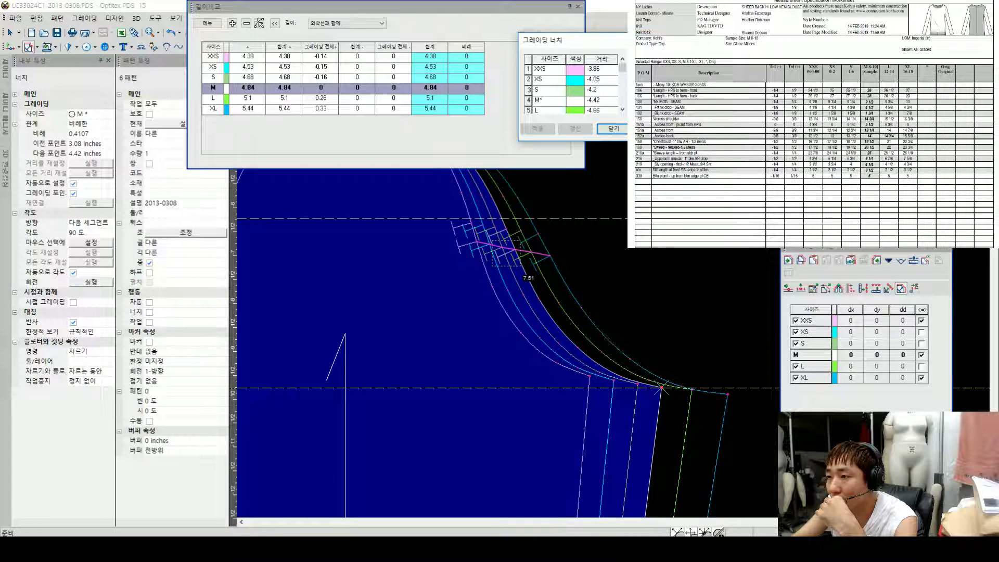
click(601, 79)
text(-4.11)
click(601, 69)
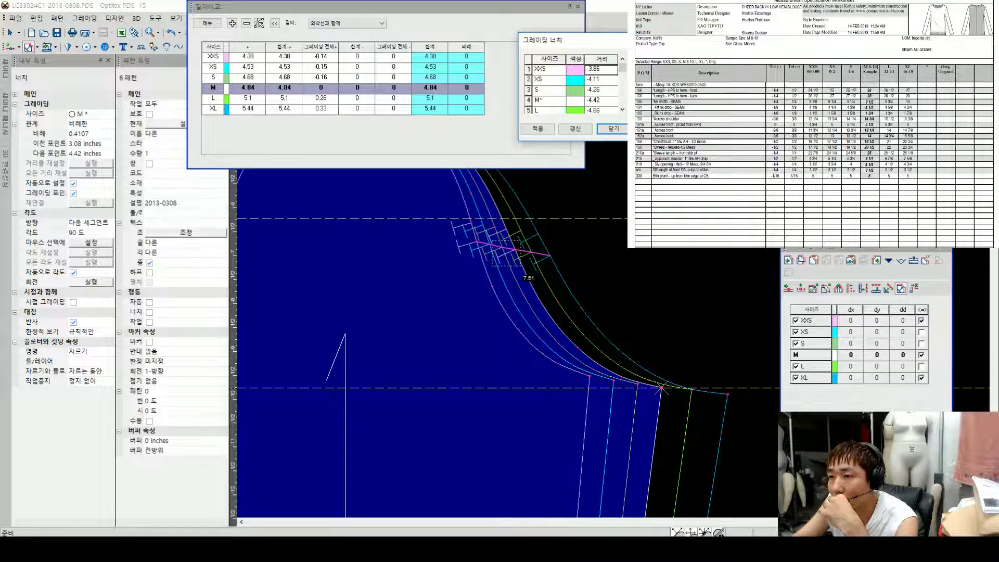
key(BackSpace)
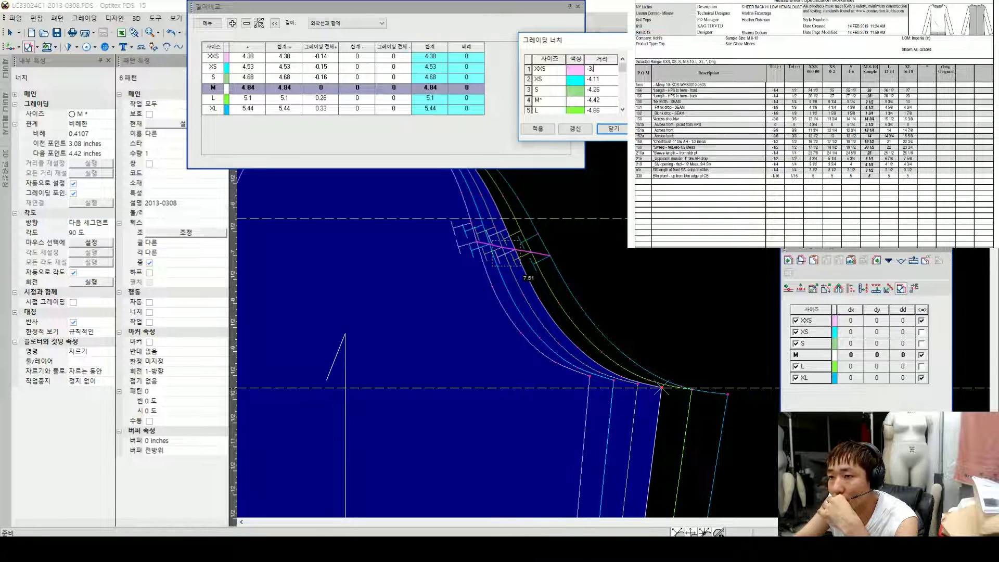
text(-3.97)
Step: Set the lower back cap notch distance to -4.68 for L and -5.01 for XL, and apply the notch grading
key(Down)
key(Down)
key(Down)
key(Down)
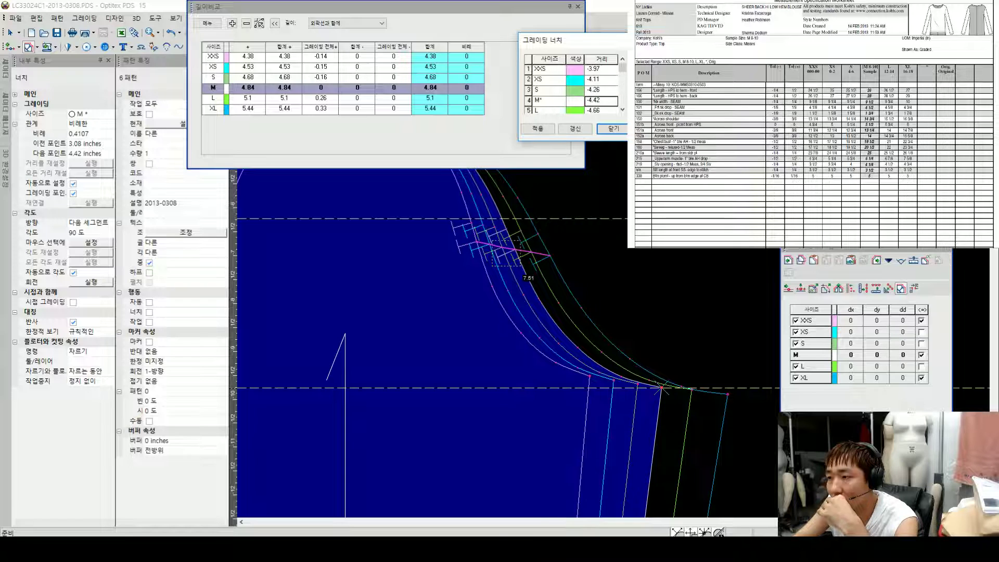
key(BackSpace)
text(-4)
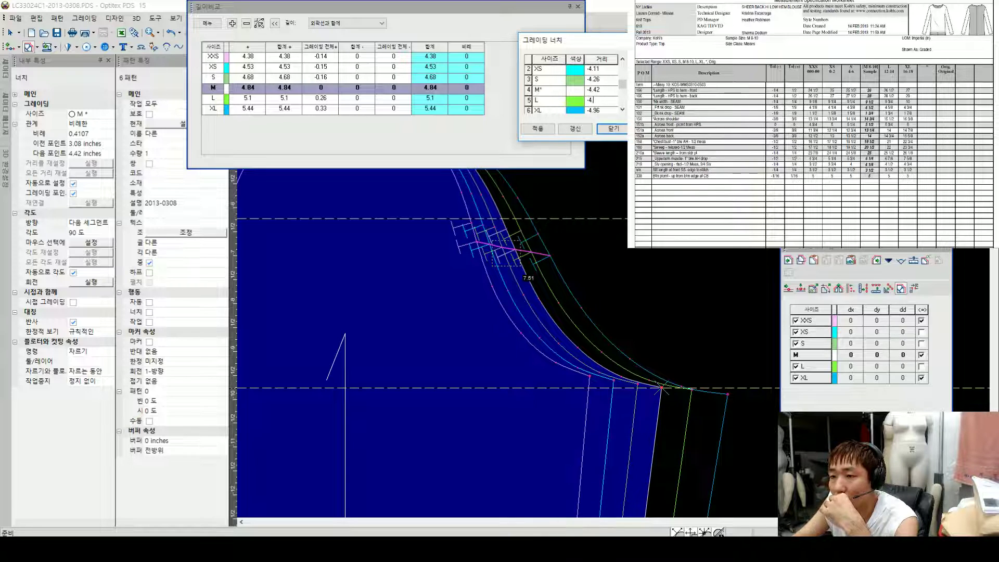
key(Down)
key(BackSpace)
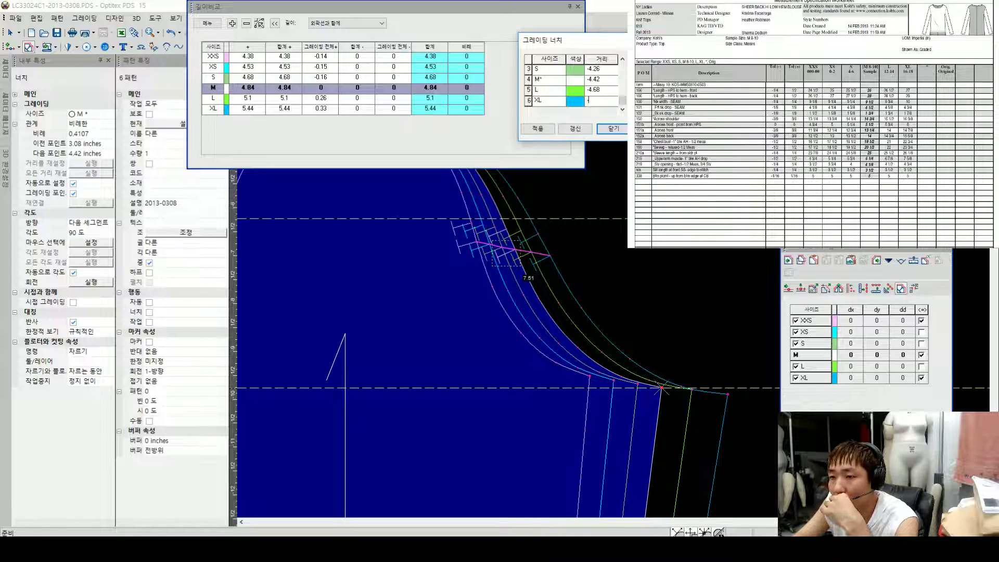
key(BackSpace)
key(BackSpace)
text(-5.01)
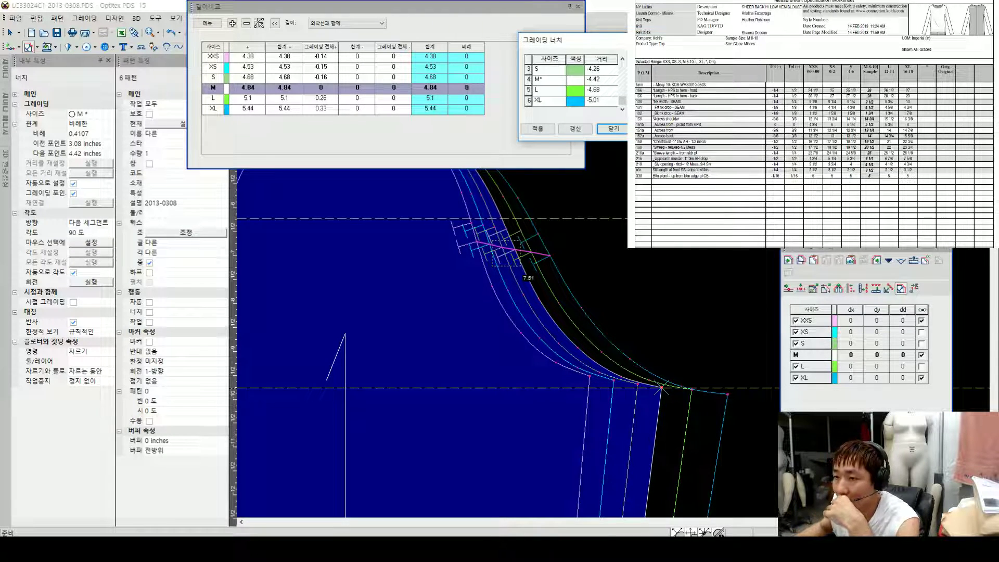
click(546, 130)
click(615, 130)
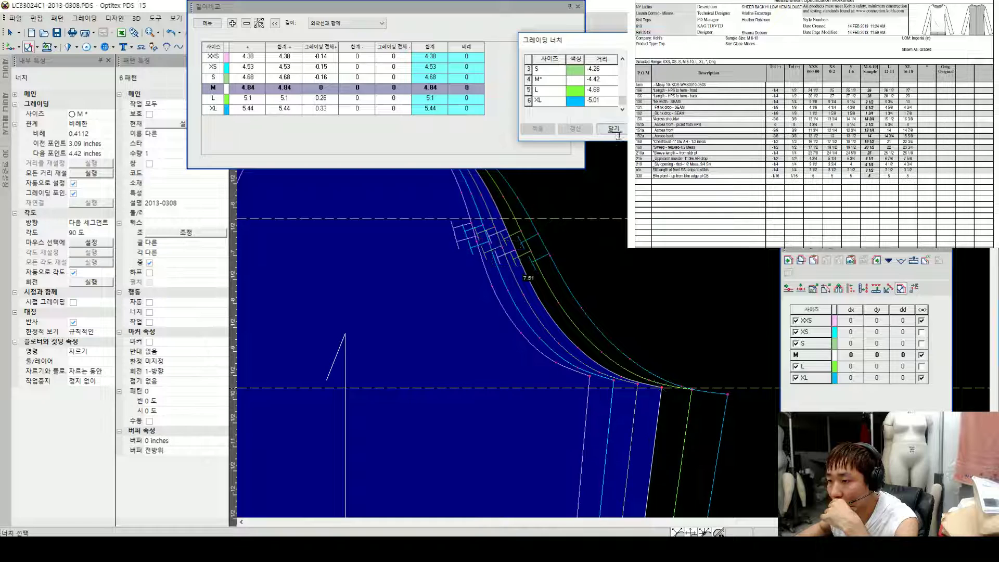
Step: Grade the sleeve's upper back cap notch relative to the same underarm point, with -4.44 for XXS, -4.58 for XS and -4.73 for S
click(491, 235)
click(661, 388)
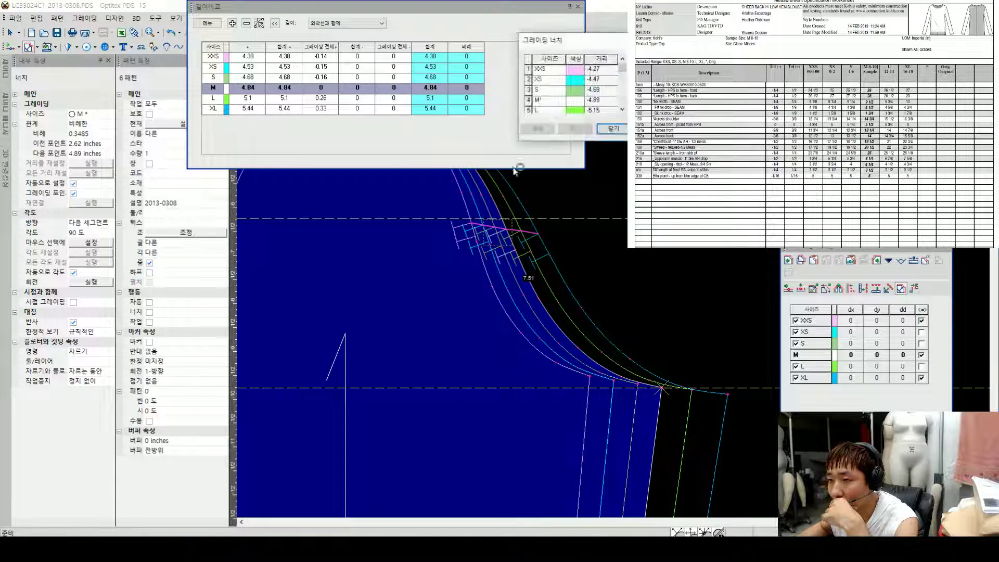
click(617, 89)
text(-4.73)
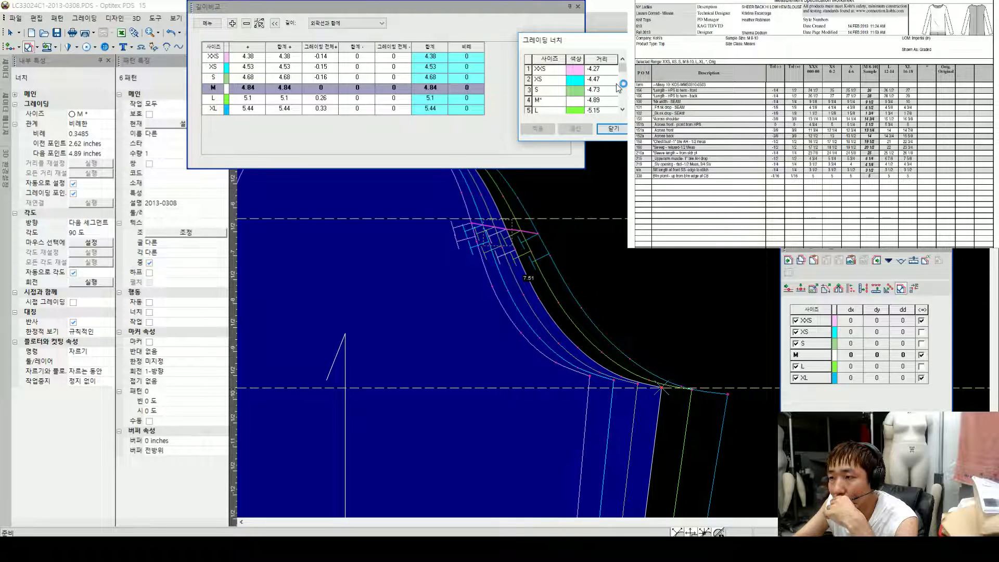
click(617, 80)
text(-4)
key(Up)
text(-)
text(-4.4)
text(4)
Step: Set the upper back cap notch distance to -5.15 for L and -5.48 for XL, and apply the notch grading
key(Down)
key(Down)
key(Down)
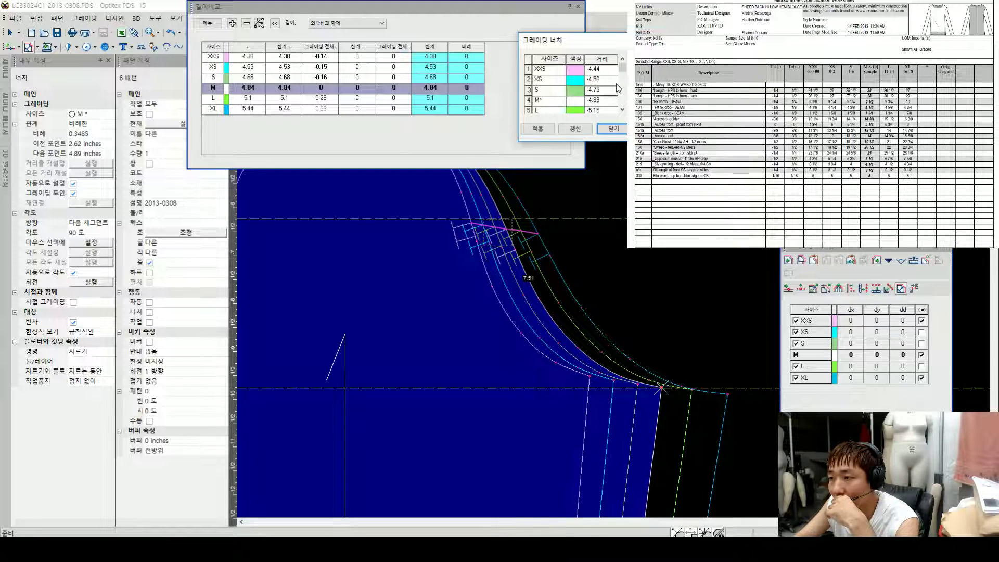
key(Down)
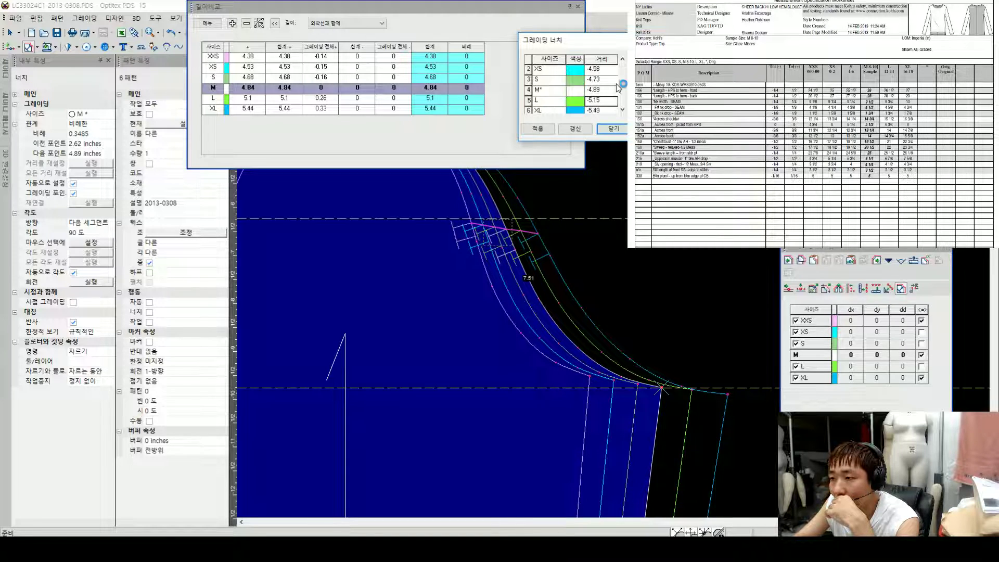
text(-5.1)
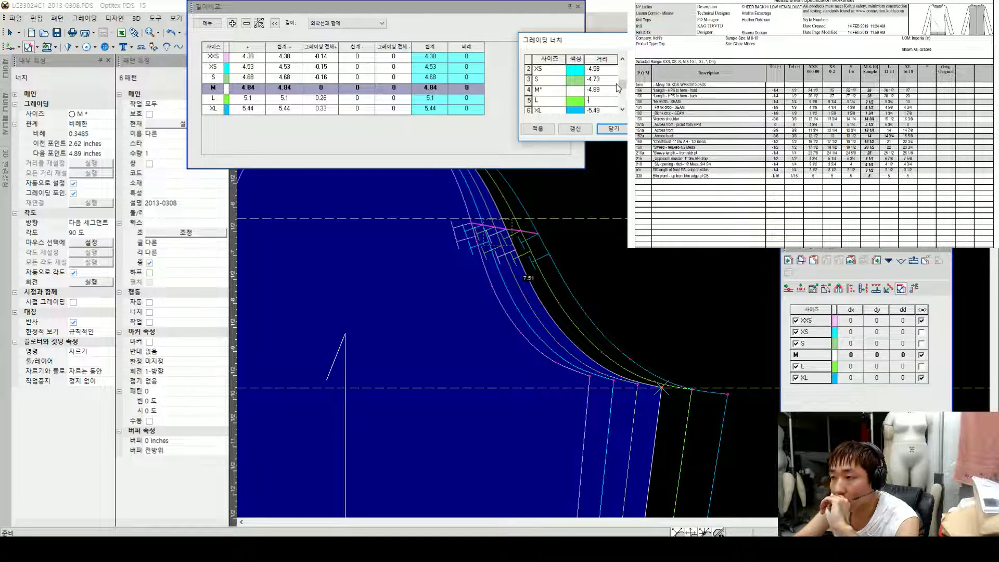
key(Down)
text(-5)
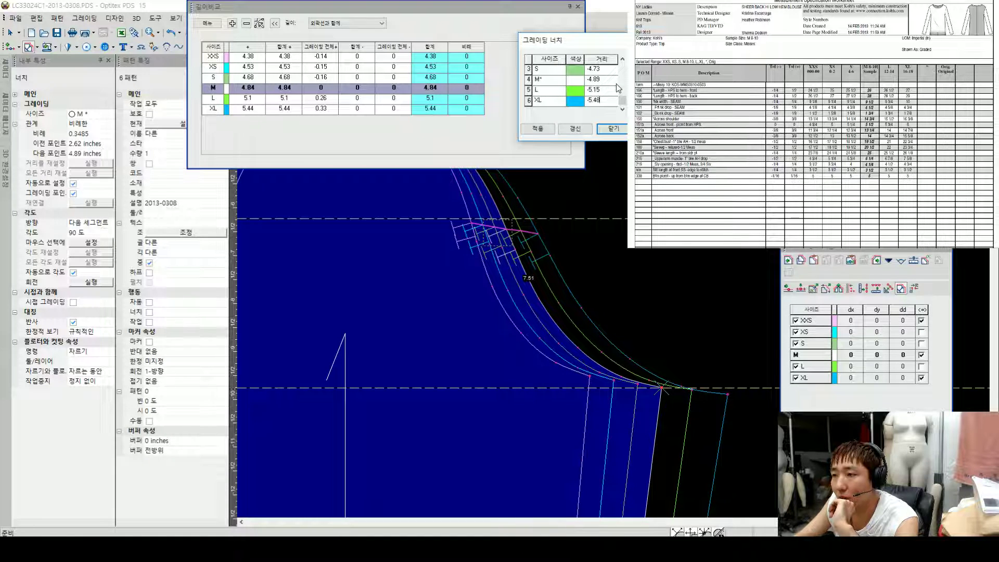
text(.48)
click(538, 128)
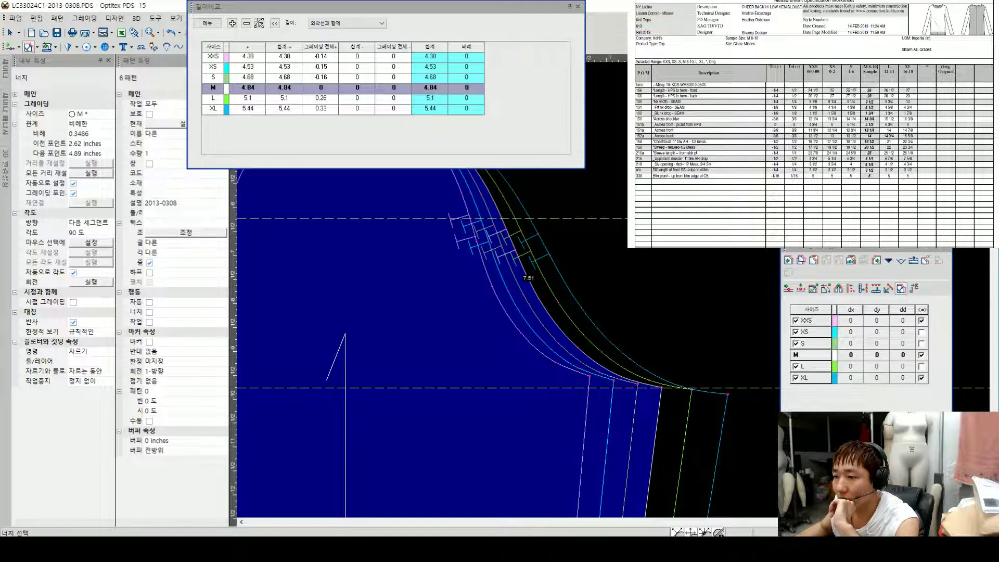
Step: Leave notch selection and examine the front and back sleeve cap notches and the underarm point grading across sizes
right_click(683, 248)
click(698, 255)
scroll(607, 301, down, 4)
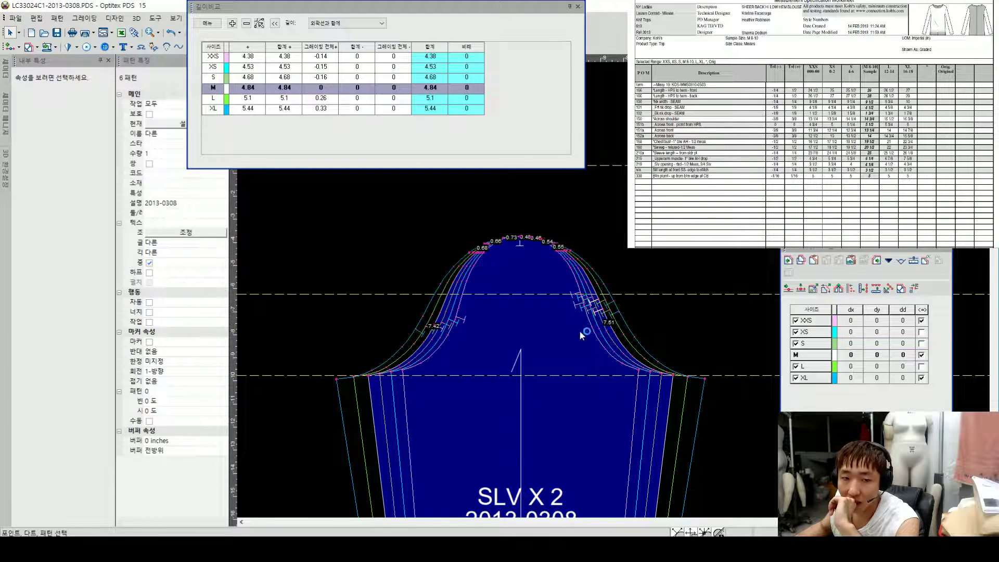
scroll(687, 326, down, 2)
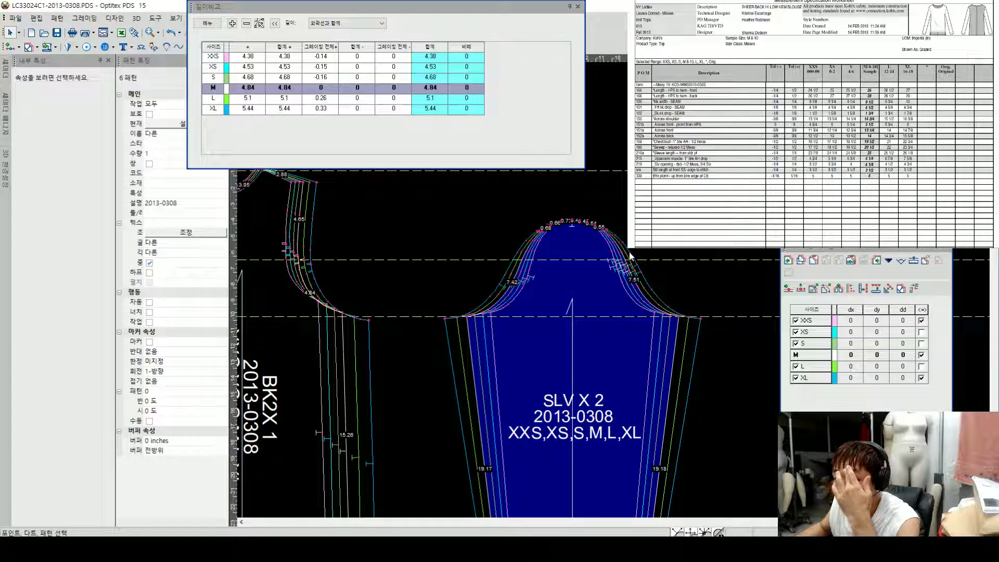
scroll(627, 266, up, 2)
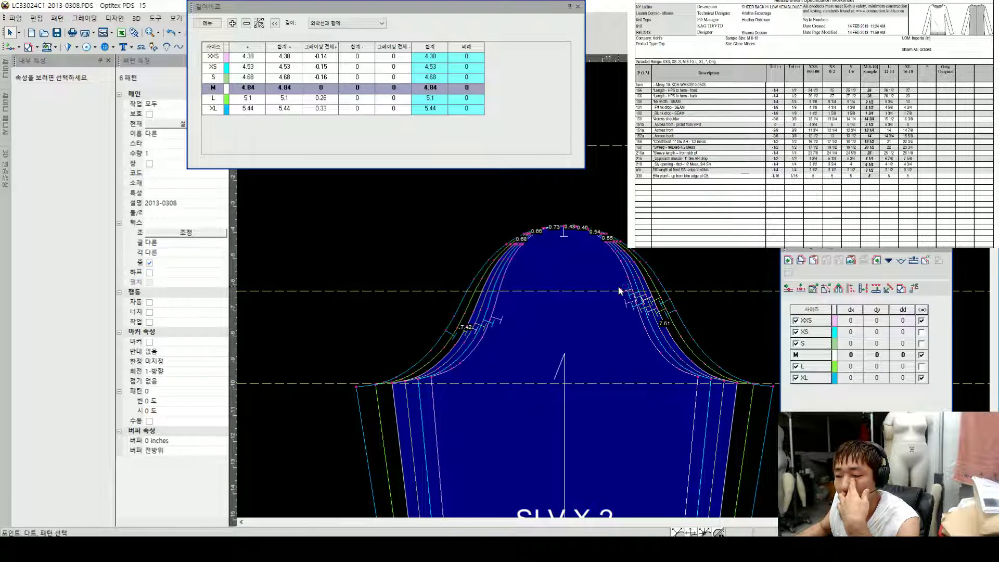
scroll(612, 286, up, 1)
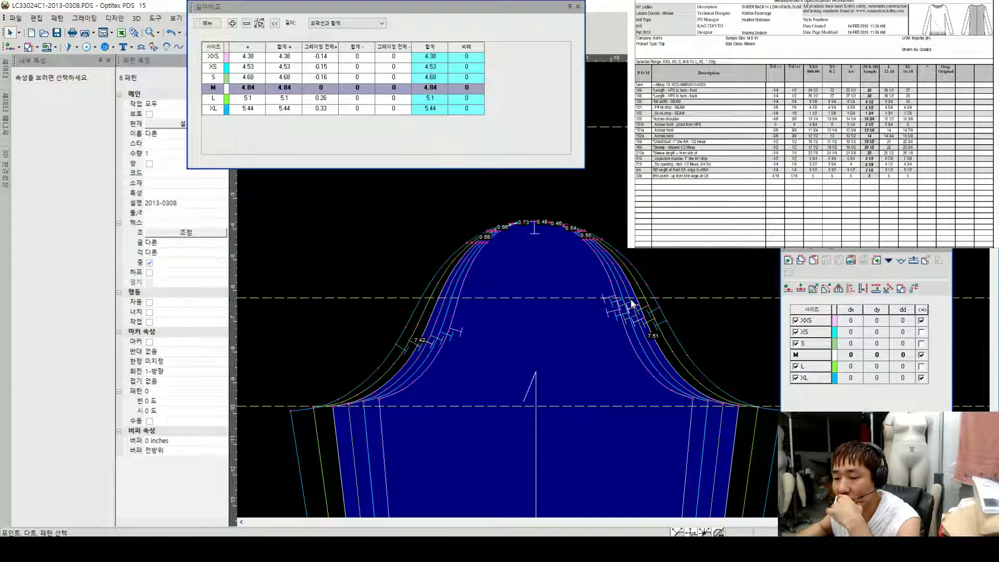
scroll(616, 289, down, 1)
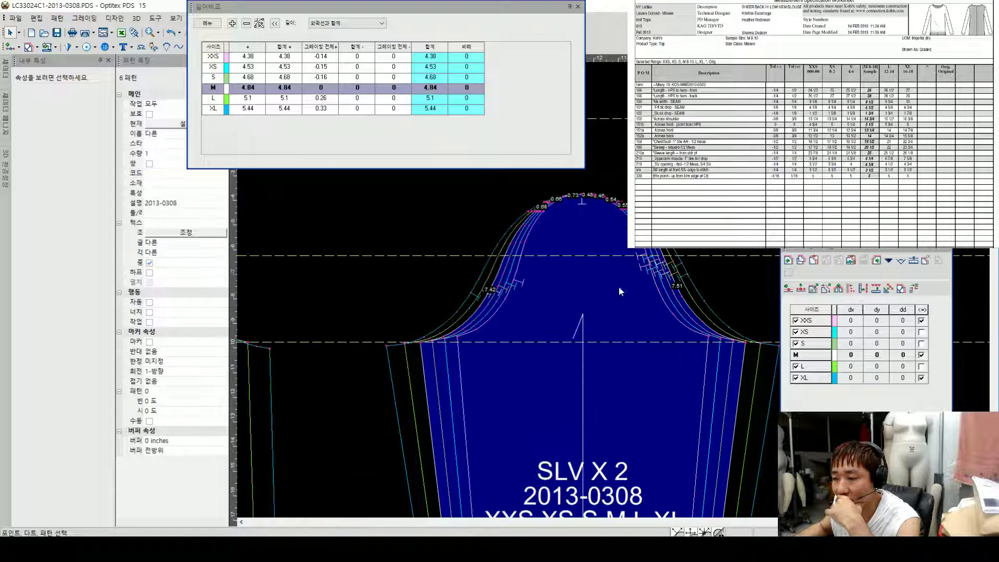
click(429, 345)
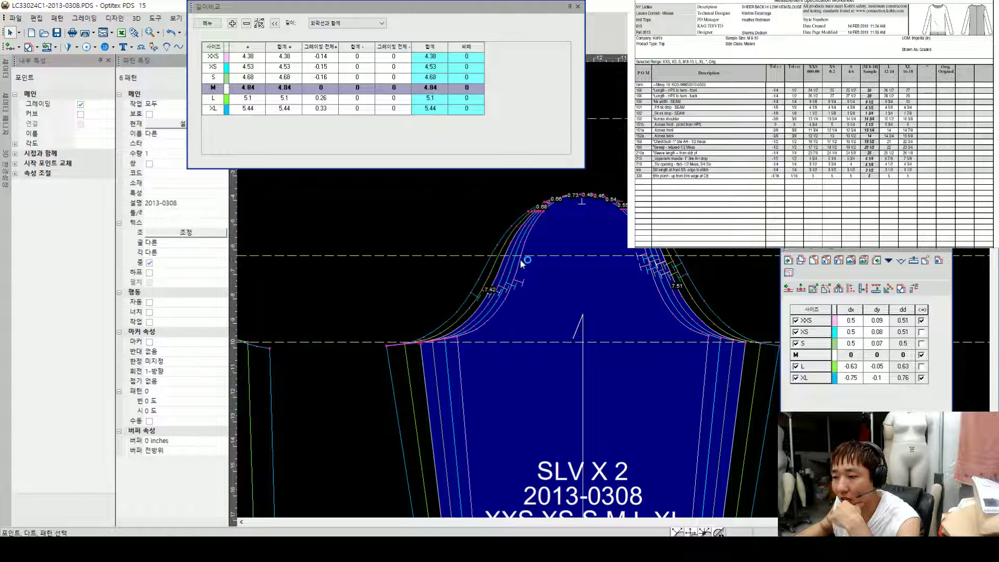
key(Escape)
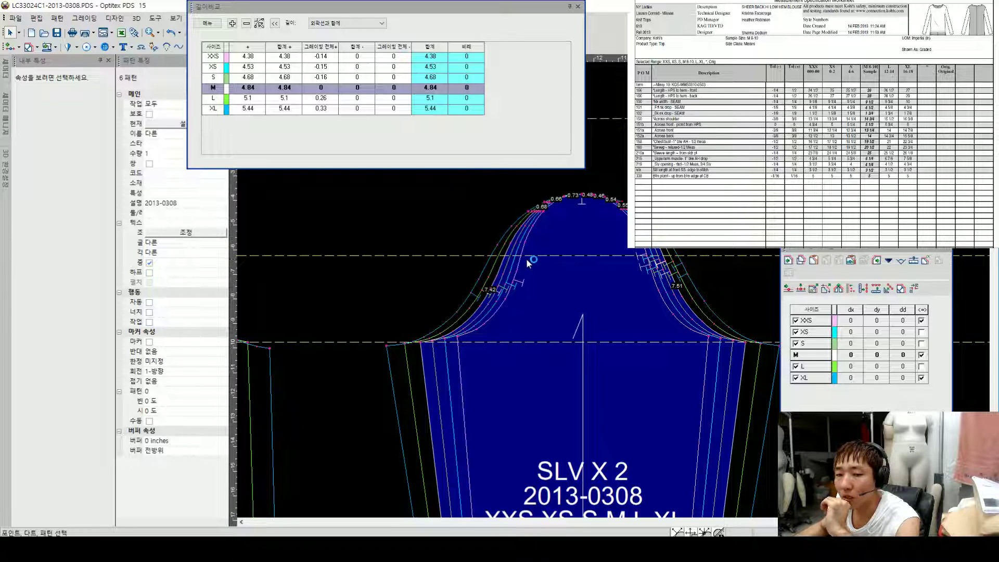
Step: Close the length comparison table and the grading table to free the view of the pattern pieces
scroll(666, 273, down, 5)
drag(638, 283, 611, 280)
key(Home)
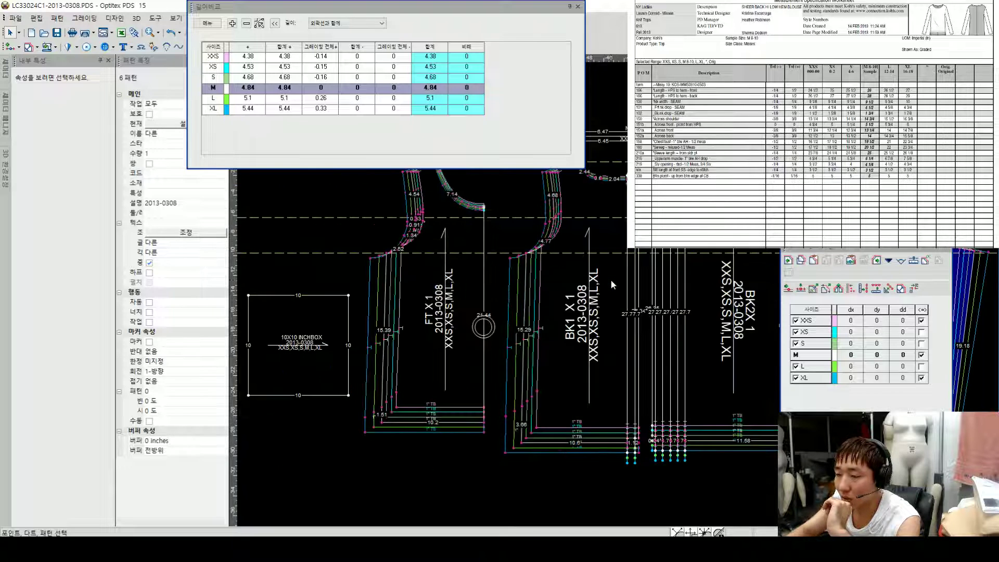
click(577, 6)
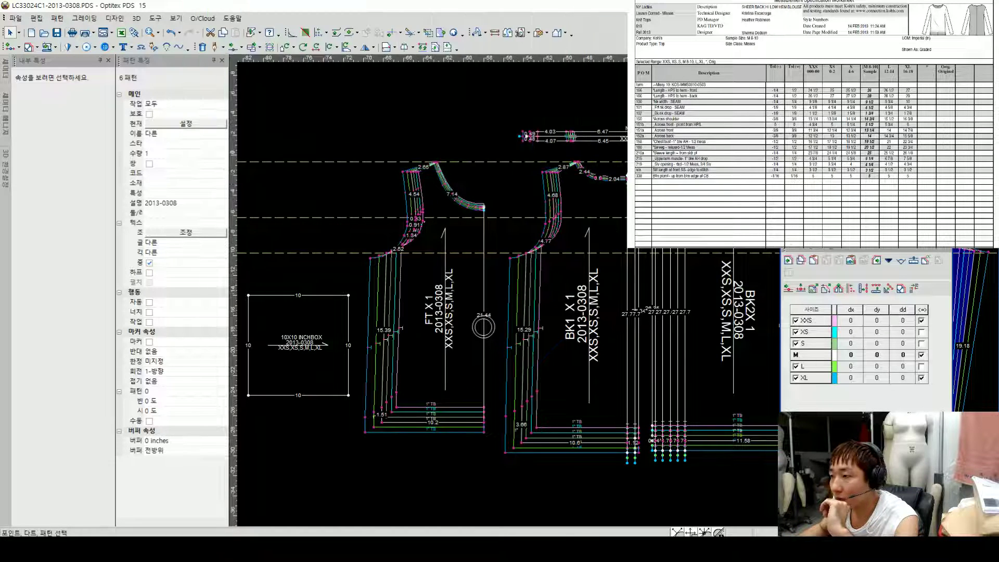
click(944, 251)
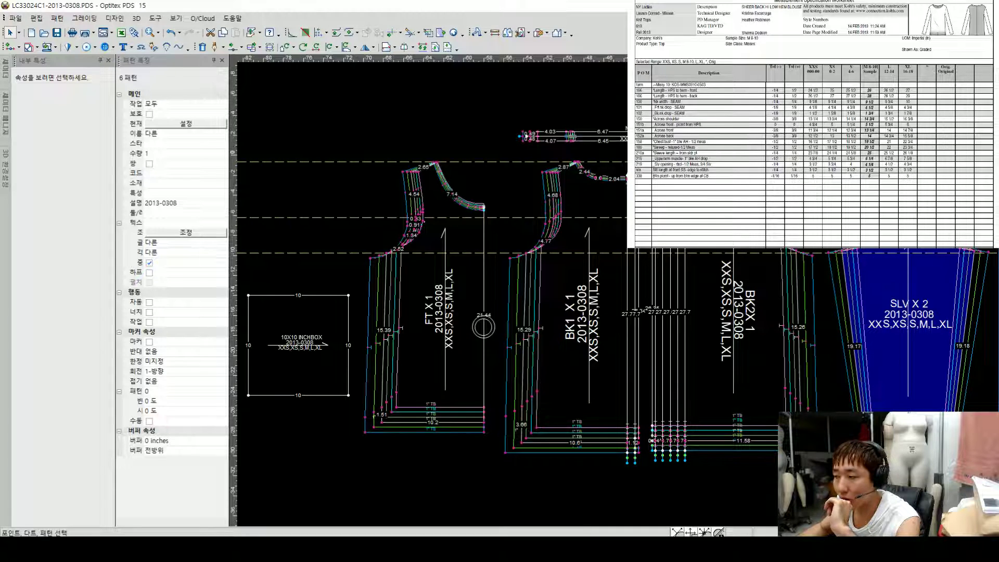
Step: Turn off grading for the two intermediate points on the BK1 piece's back neckline curve
scroll(622, 299, down, 2)
scroll(647, 306, up, 2)
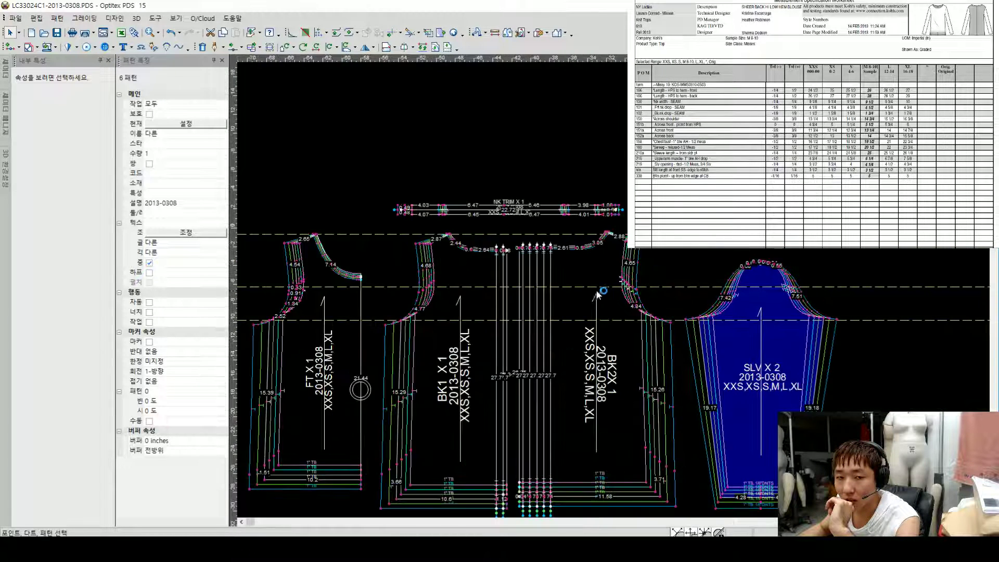
scroll(601, 293, down, 1)
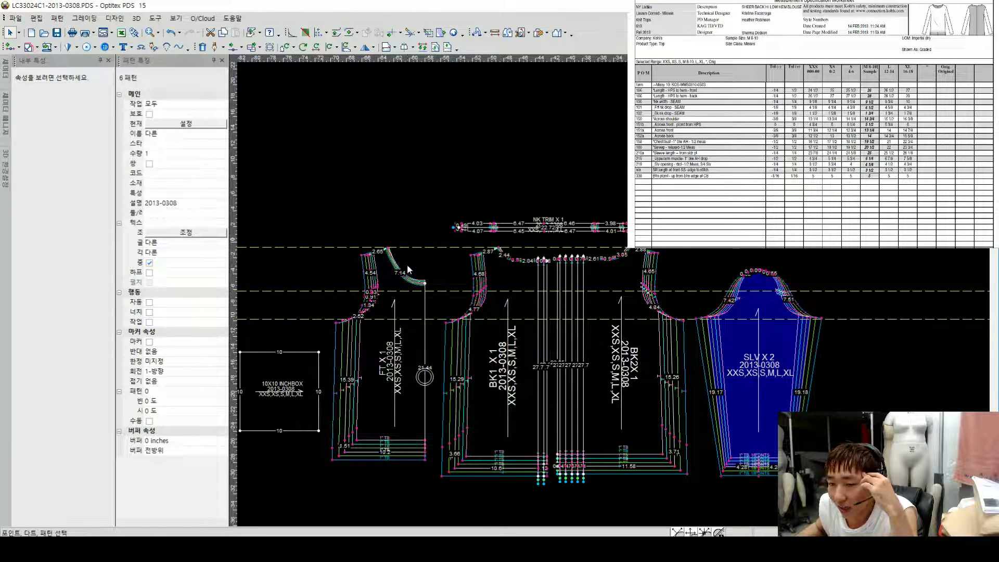
scroll(622, 288, up, 1)
scroll(636, 285, up, 3)
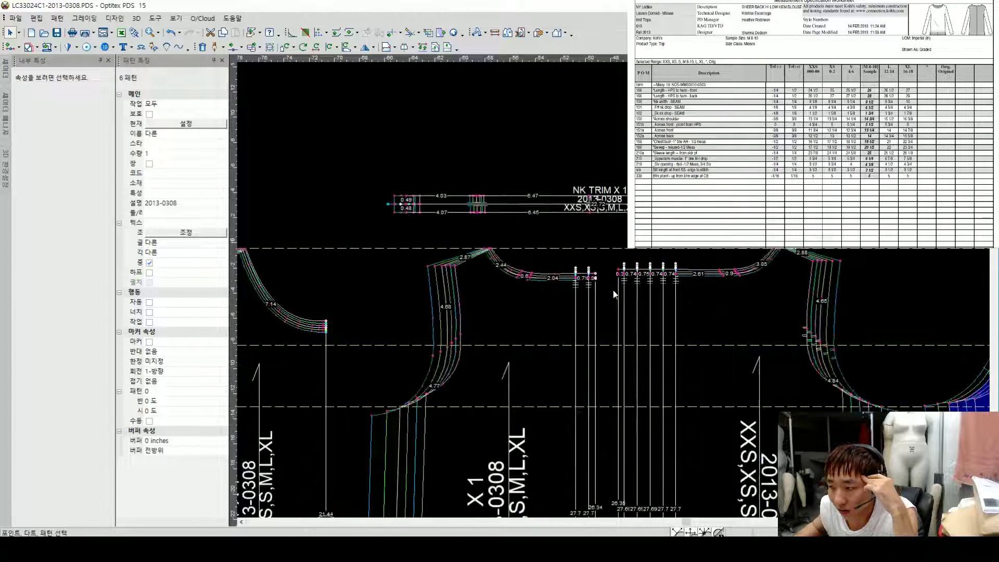
click(458, 267)
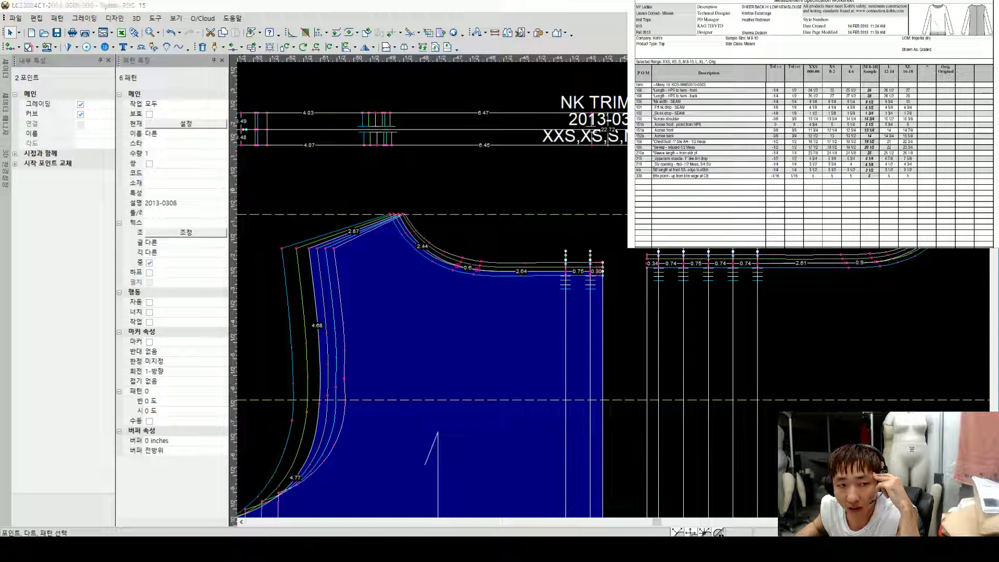
click(80, 104)
scroll(627, 295, up, 2)
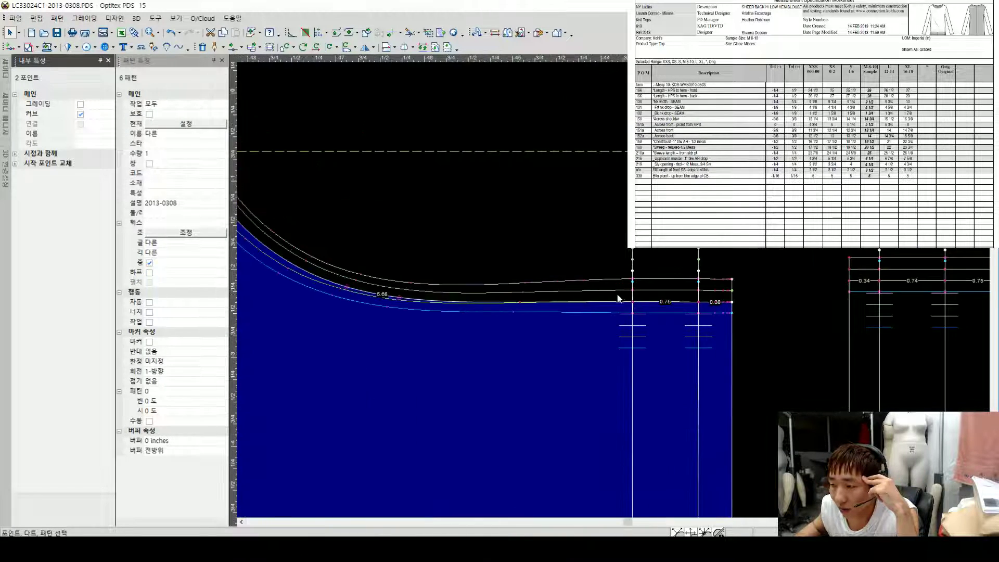
scroll(576, 315, down, 2)
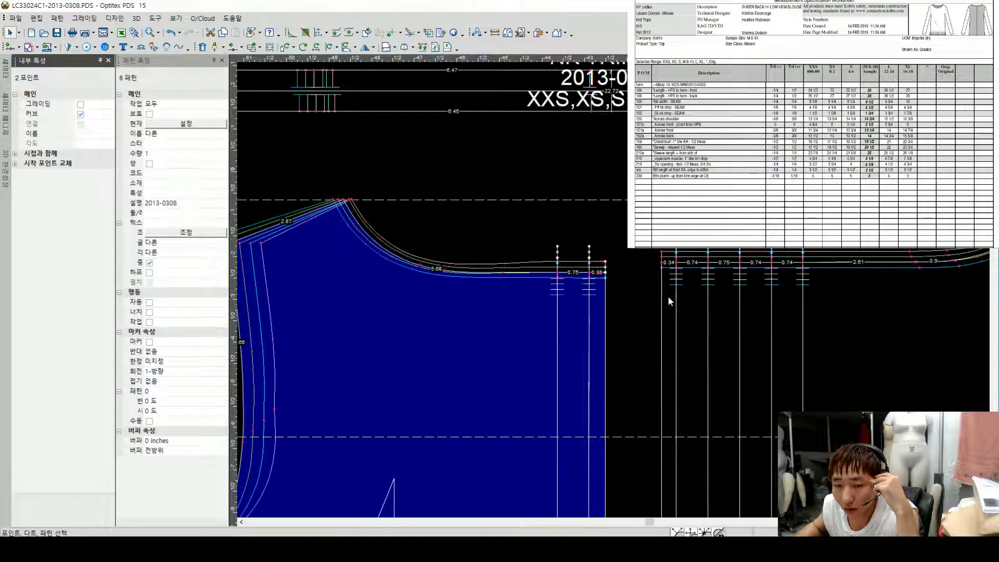
click(549, 220)
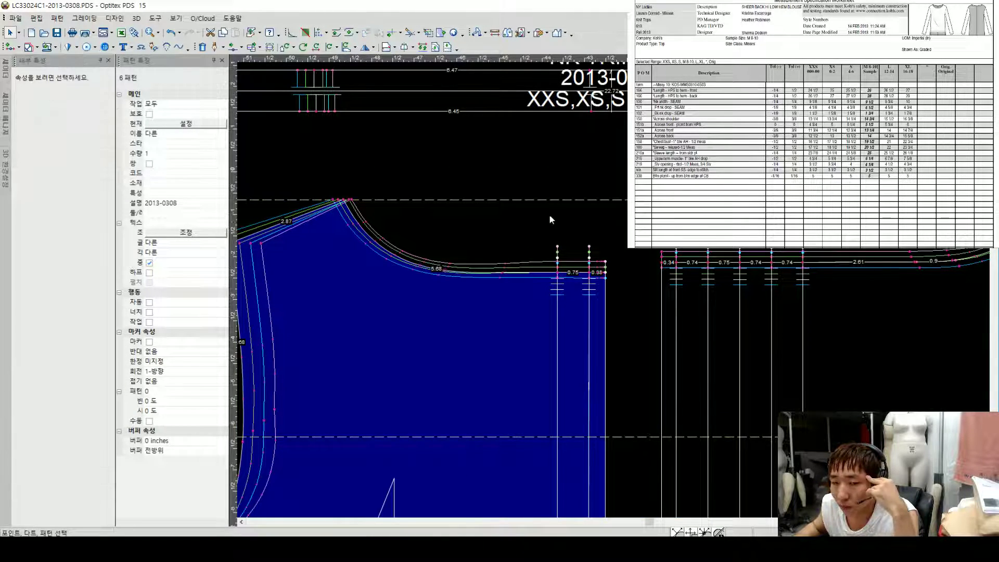
Step: Review the nested sizes of the front, back and sleeve pieces, checking the neckline and armhole curves closely
scroll(608, 307, down, 3)
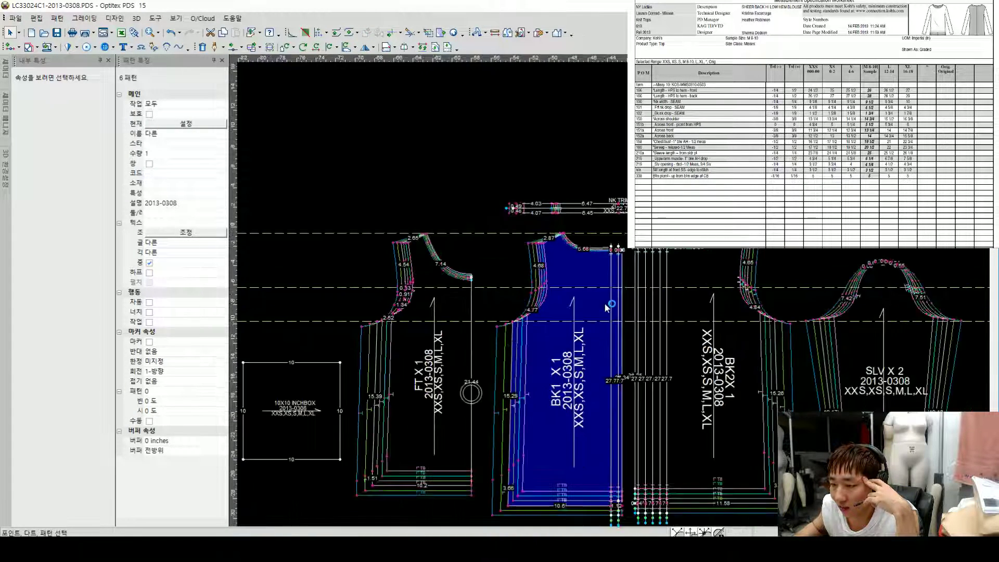
scroll(613, 301, down, 1)
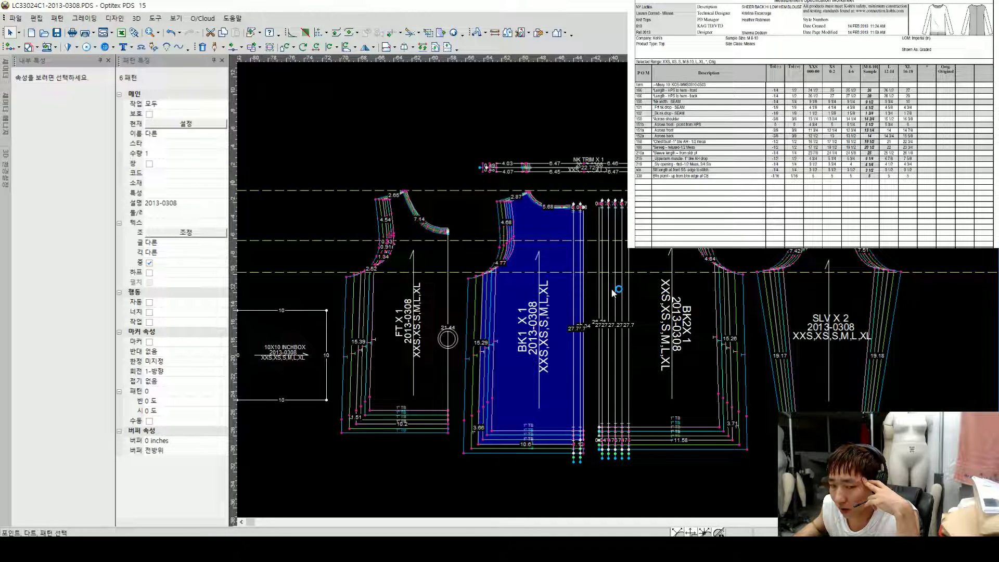
scroll(614, 293, up, 1)
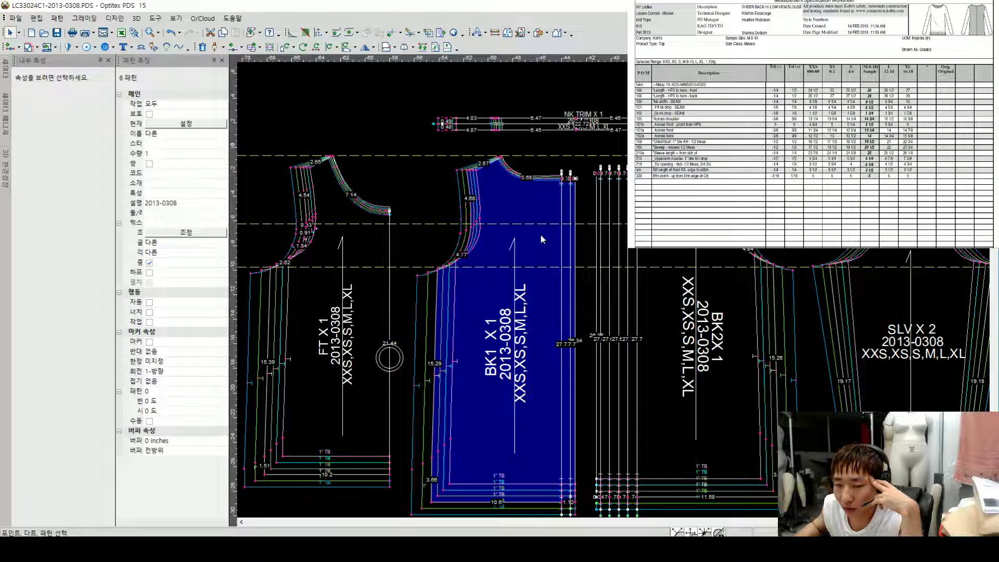
scroll(613, 289, up, 3)
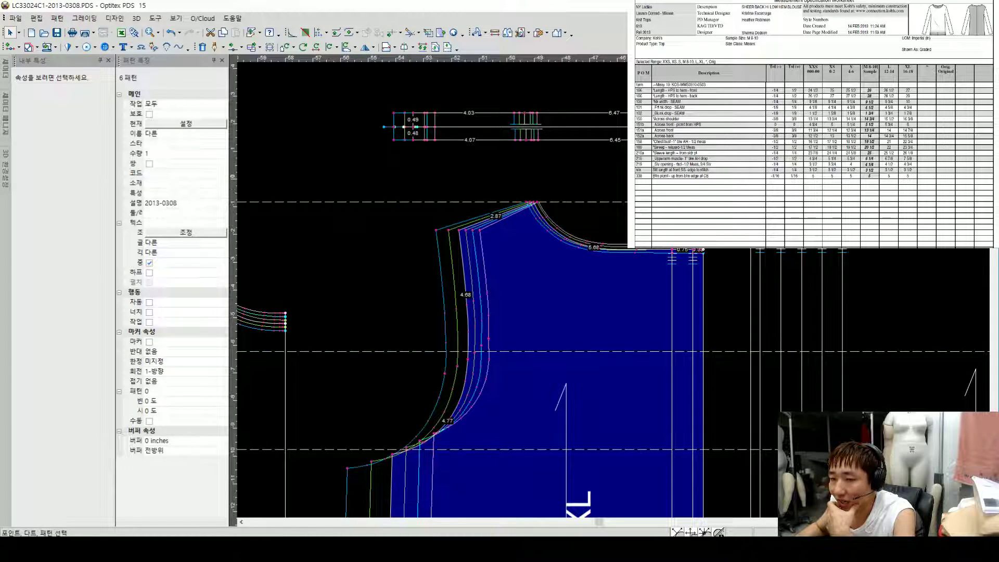
scroll(614, 289, down, 3)
scroll(752, 275, down, 1)
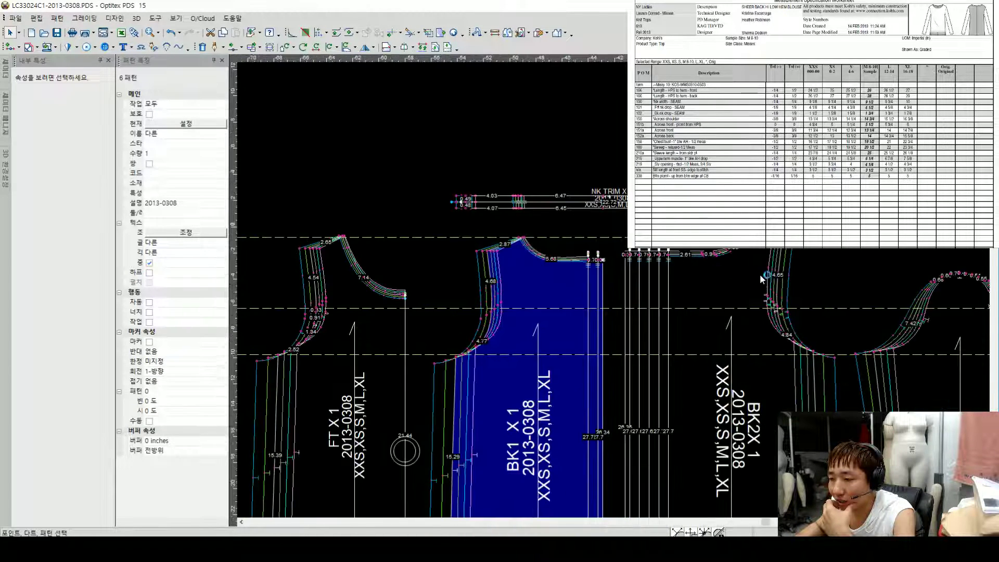
click(792, 279)
scroll(611, 288, down, 2)
scroll(611, 289, up, 3)
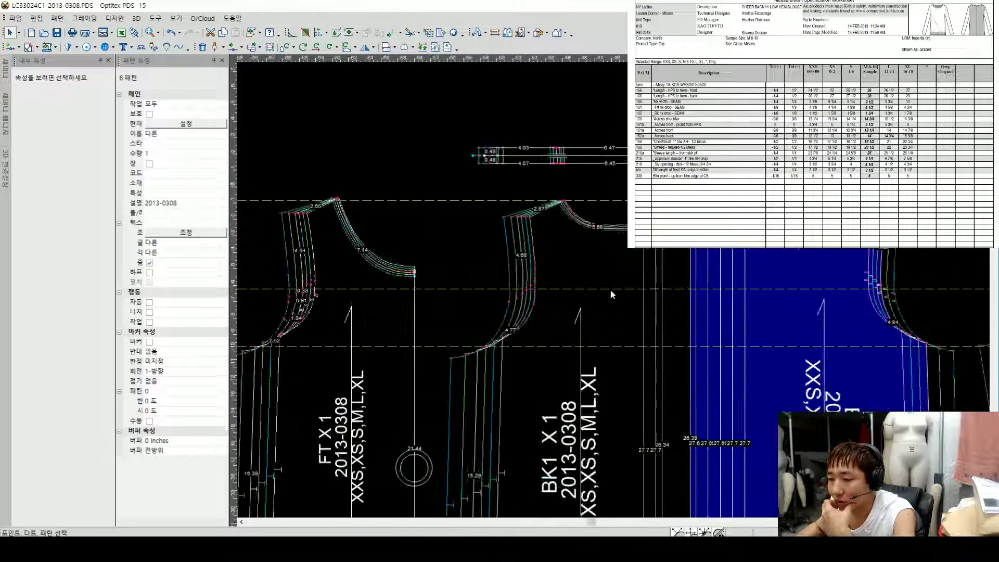
scroll(599, 294, up, 1)
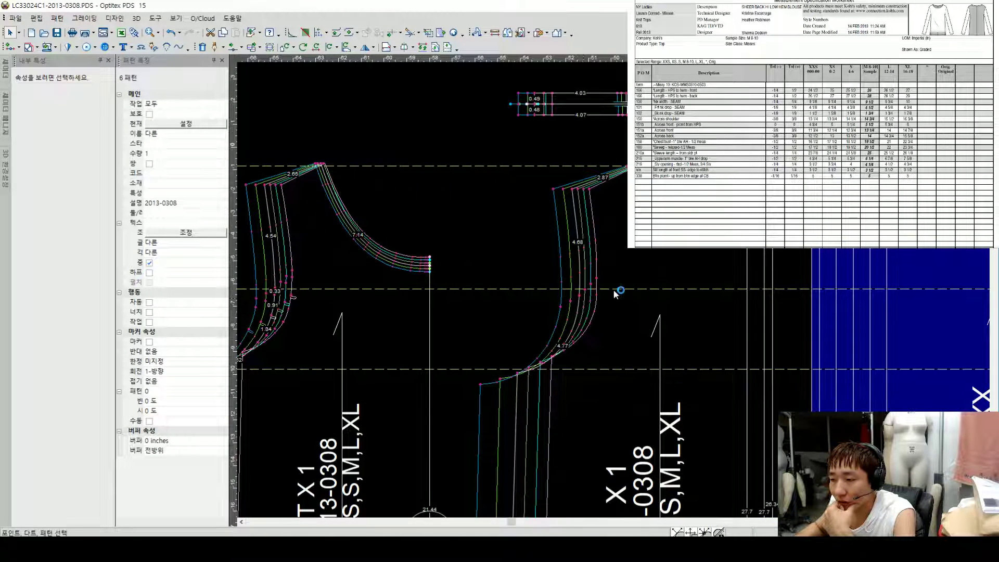
scroll(613, 289, up, 1)
scroll(613, 292, down, 1)
scroll(554, 255, up, 1)
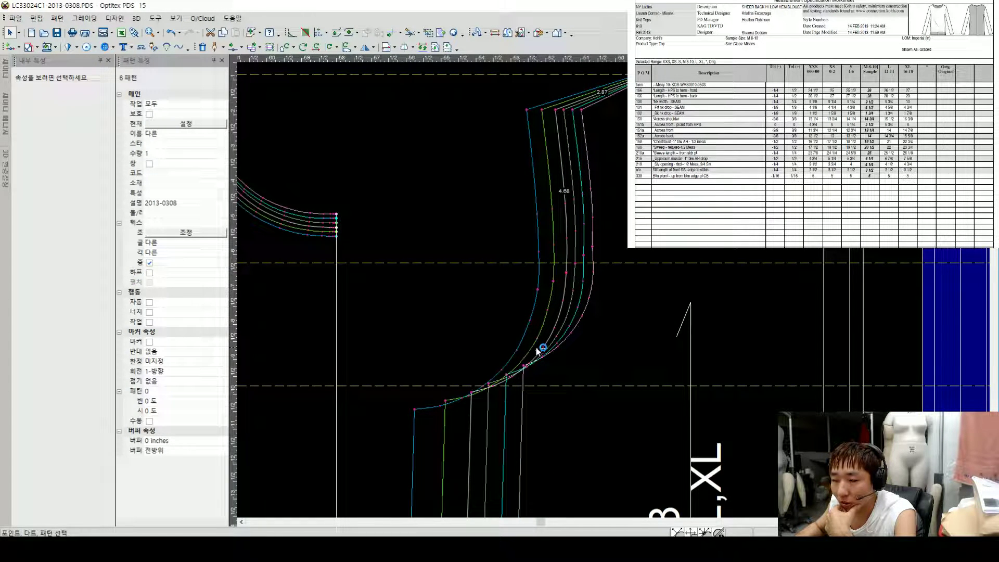
scroll(512, 308, down, 2)
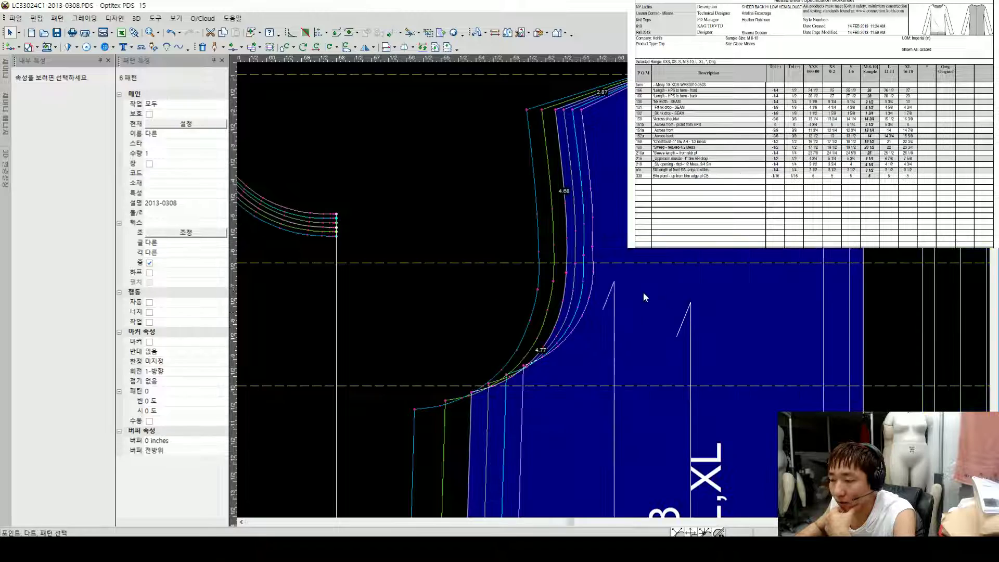
scroll(617, 293, down, 1)
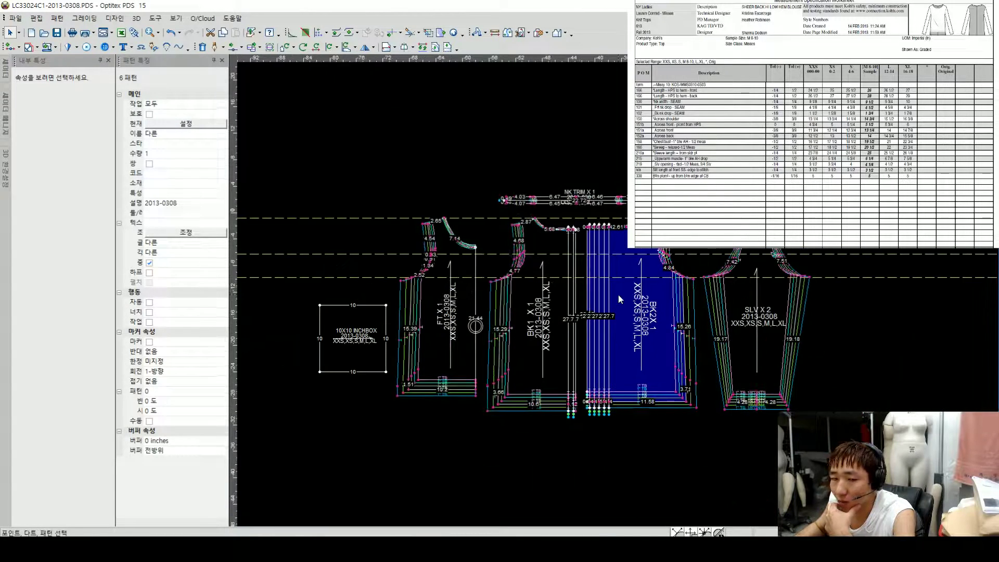
scroll(618, 294, up, 1)
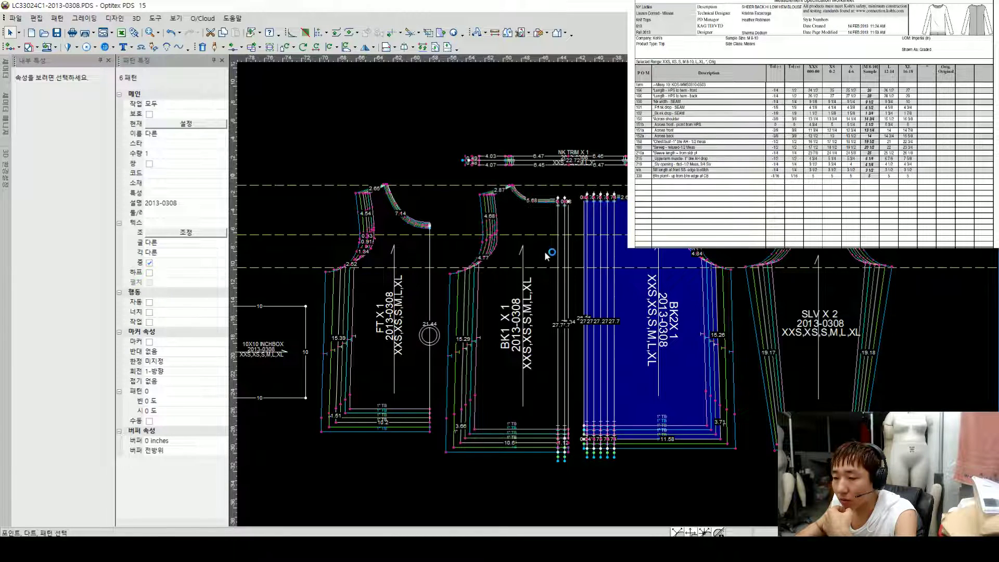
scroll(471, 259, up, 2)
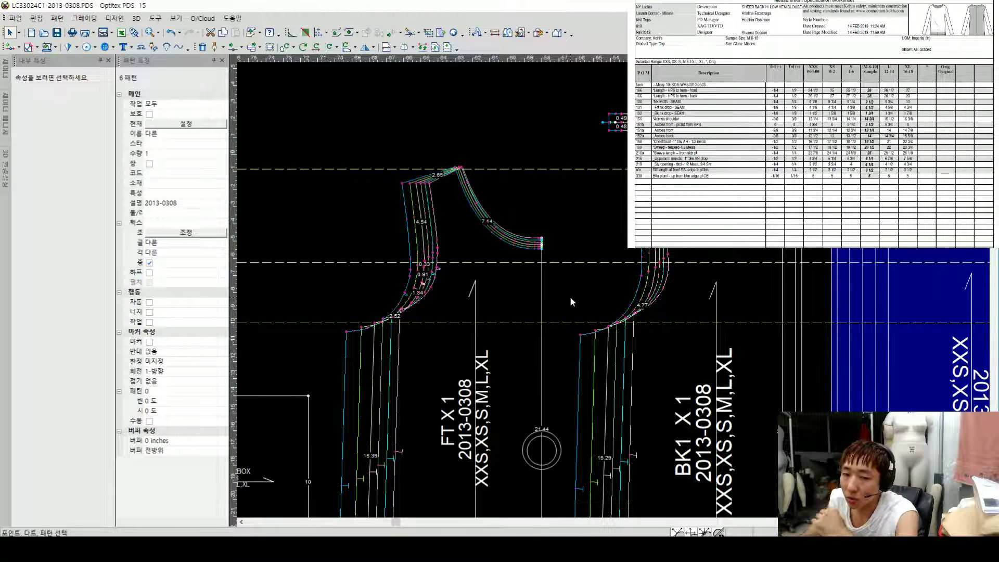
scroll(628, 296, down, 2)
scroll(632, 282, down, 1)
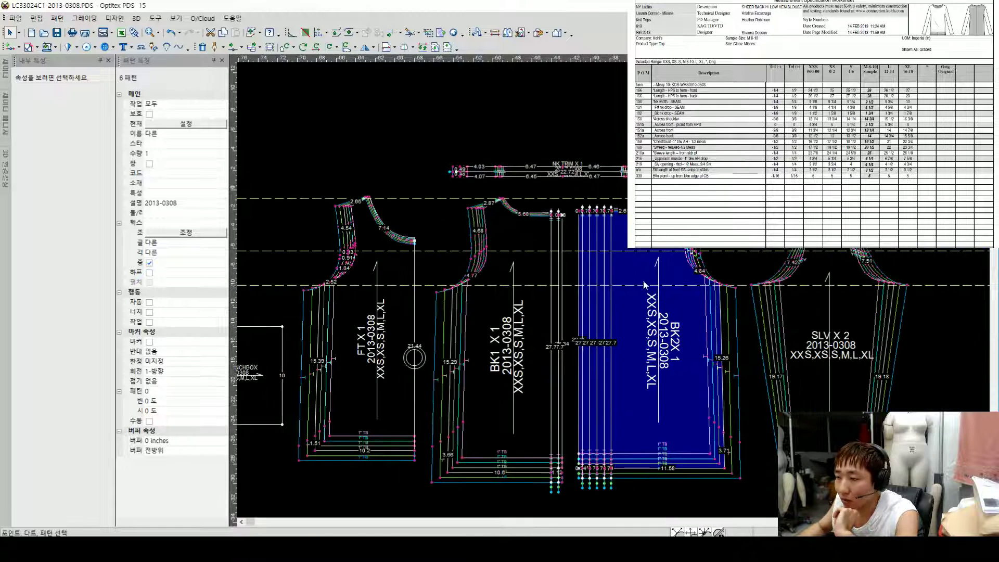
scroll(344, 348, down, 1)
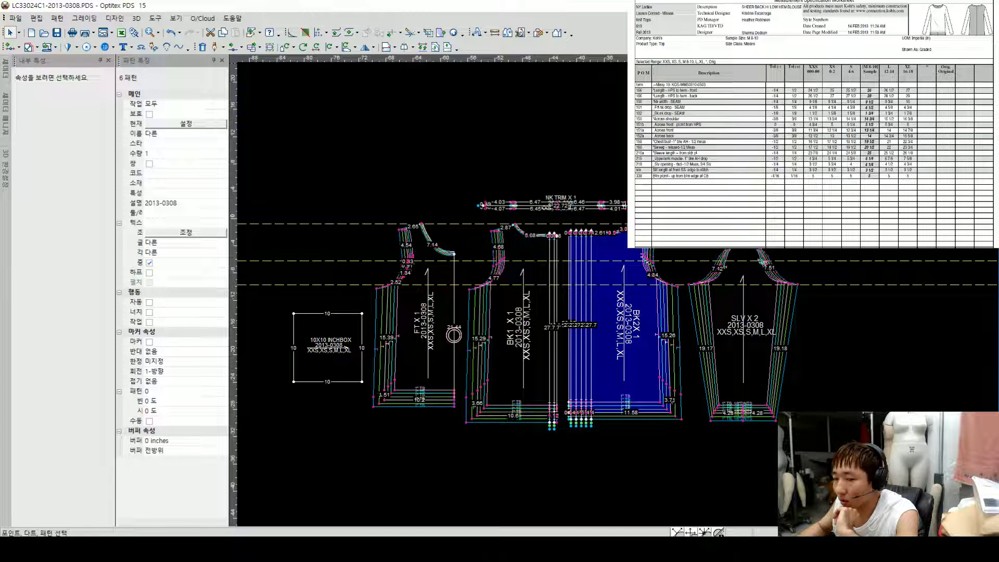
key(alt+F4)
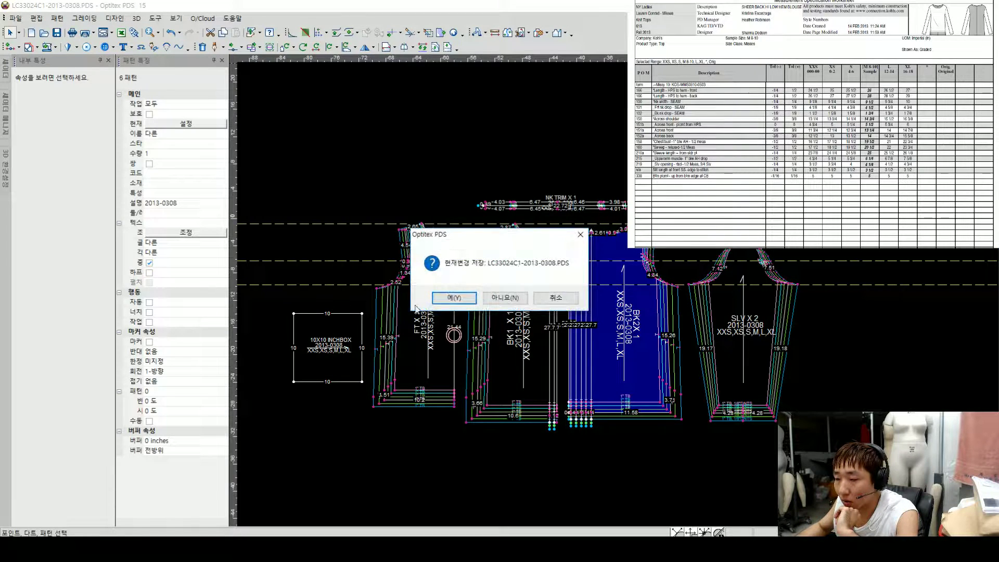
click(504, 297)
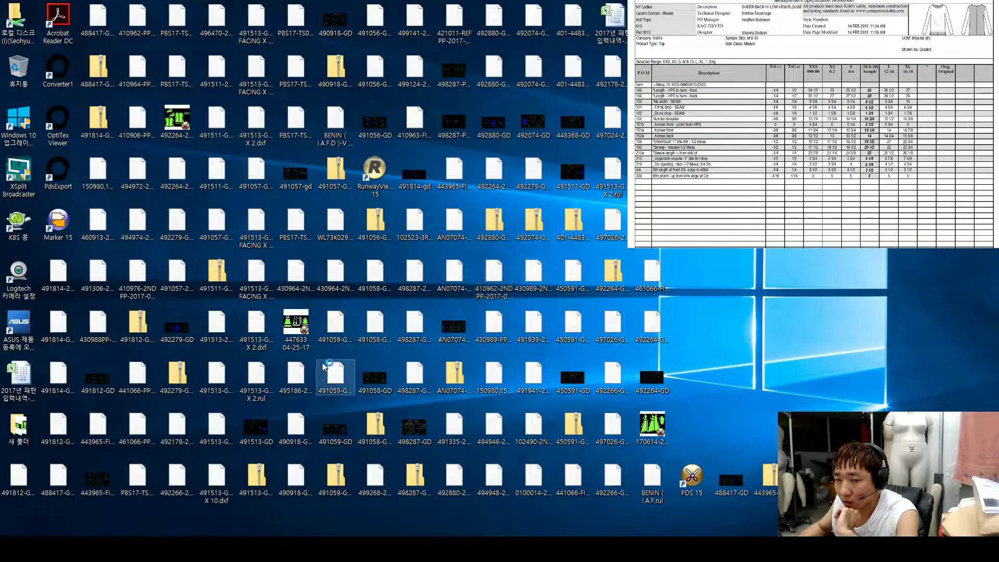
mouse_move(114, 549)
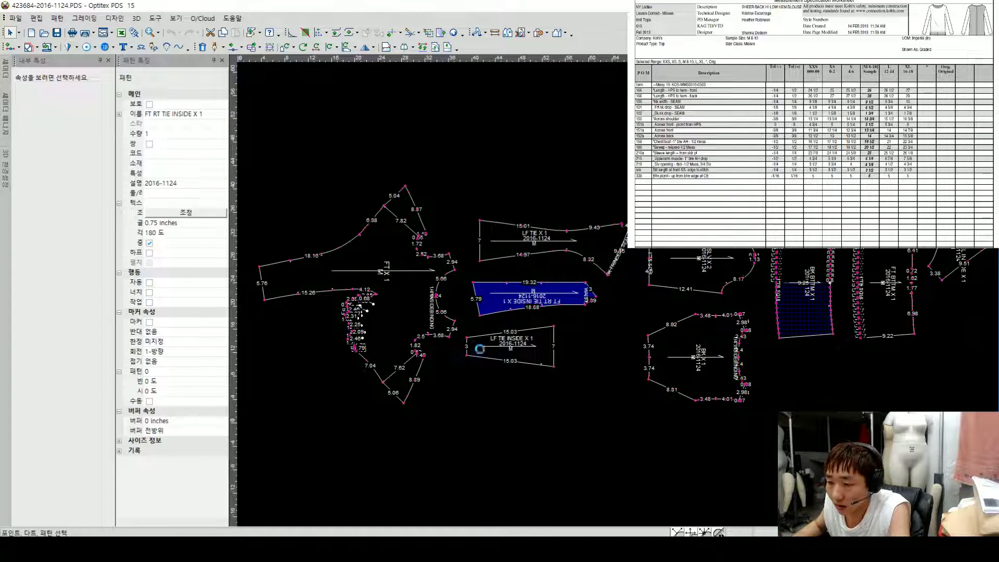
click(401, 311)
scroll(563, 307, down, 1)
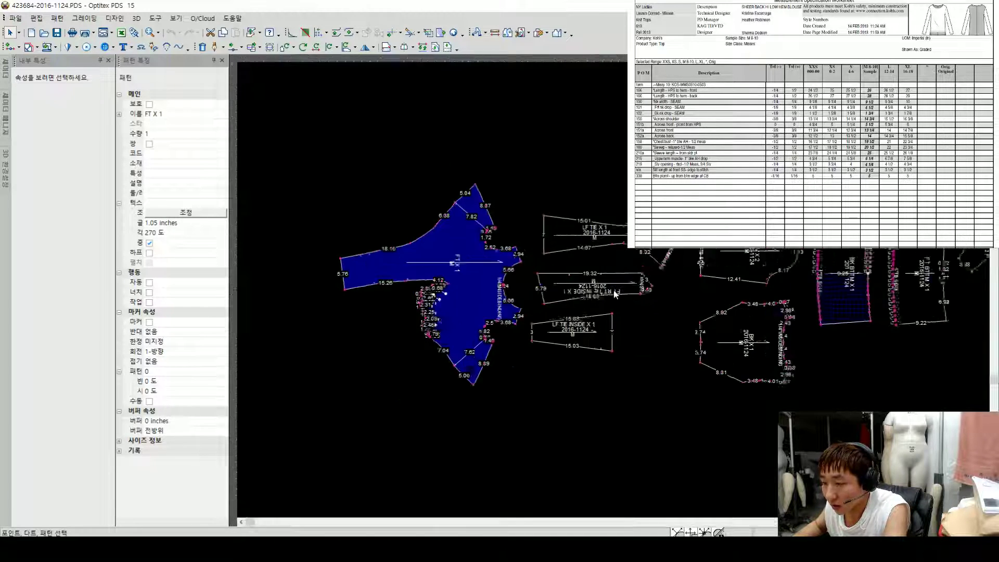
Step: Turn the FT X 1 piece upright and move the LF TIE X 1 piece to the left of it
scroll(618, 295, up, 1)
key(bracketleft)
click(571, 228)
scroll(597, 235, down, 1)
key(space)
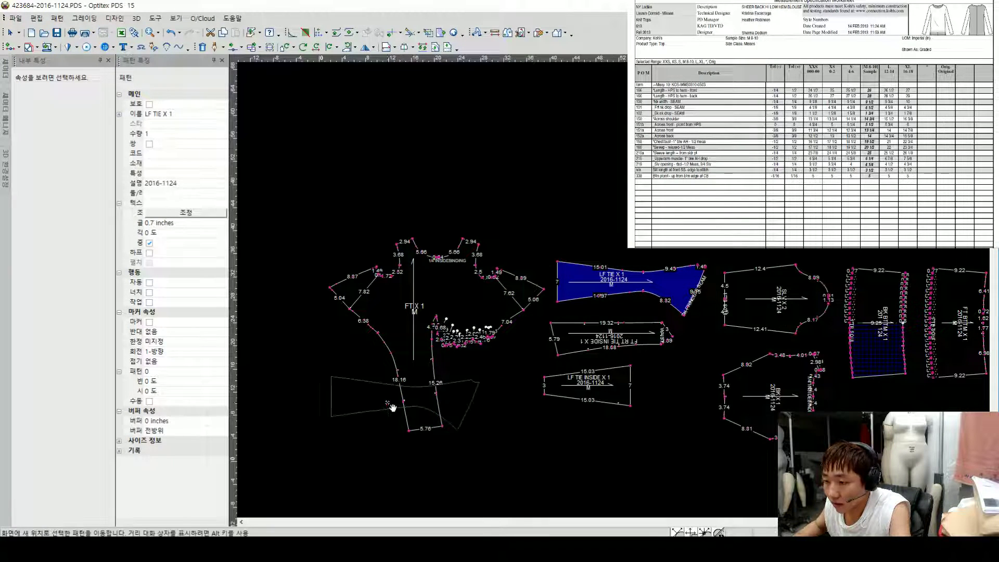
scroll(328, 387, up, 1)
click(504, 268)
Step: Stack the FT RT TIE INSIDE X 1 and LF TIE INSIDE X 1 pieces below the LF TIE X 1 piece
scroll(504, 268, down, 1)
scroll(619, 294, up, 1)
click(681, 286)
key(space)
click(310, 374)
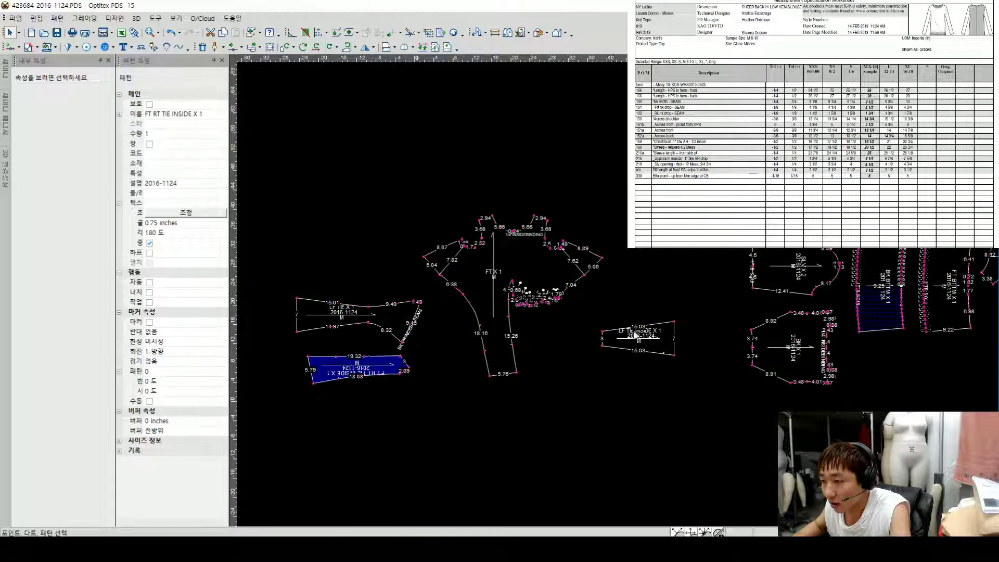
click(638, 339)
click(365, 392)
Step: Turn the SLV X 2 and BK X 1 pieces upright and place BK X 1 between the front and the sleeve
click(766, 283)
key(space)
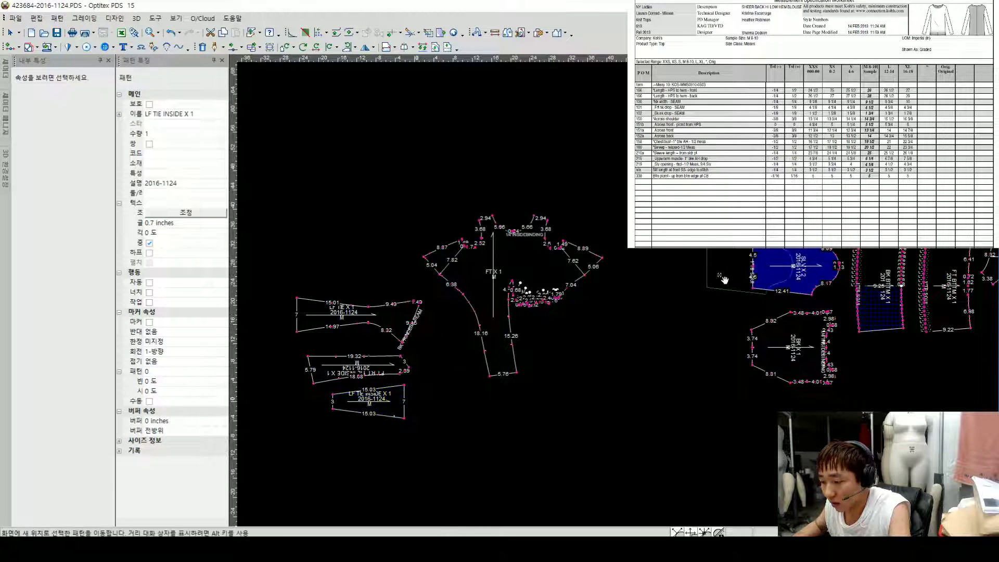
click(725, 279)
key(bracketleft)
click(791, 337)
key(bracketleft)
key(space)
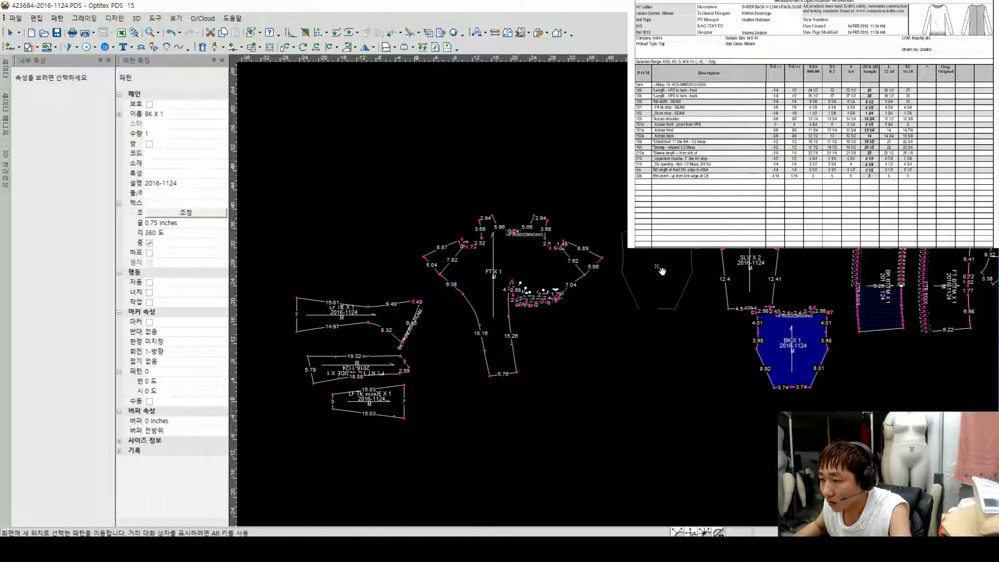
click(659, 270)
Step: Rotate the BK BTTM X 1 piece into its wearing direction and place it directly below BK X 1
scroll(877, 299, down, 1)
scroll(617, 295, up, 1)
click(614, 289)
key(space)
click(438, 387)
scroll(444, 369, down, 2)
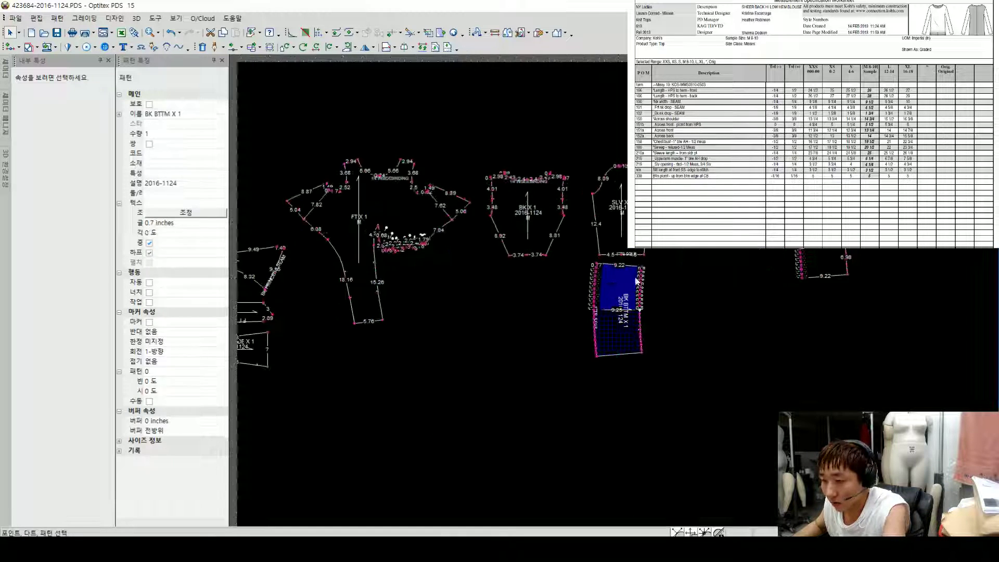
key(bracketleft)
click(618, 312)
click(530, 292)
scroll(530, 294, down, 2)
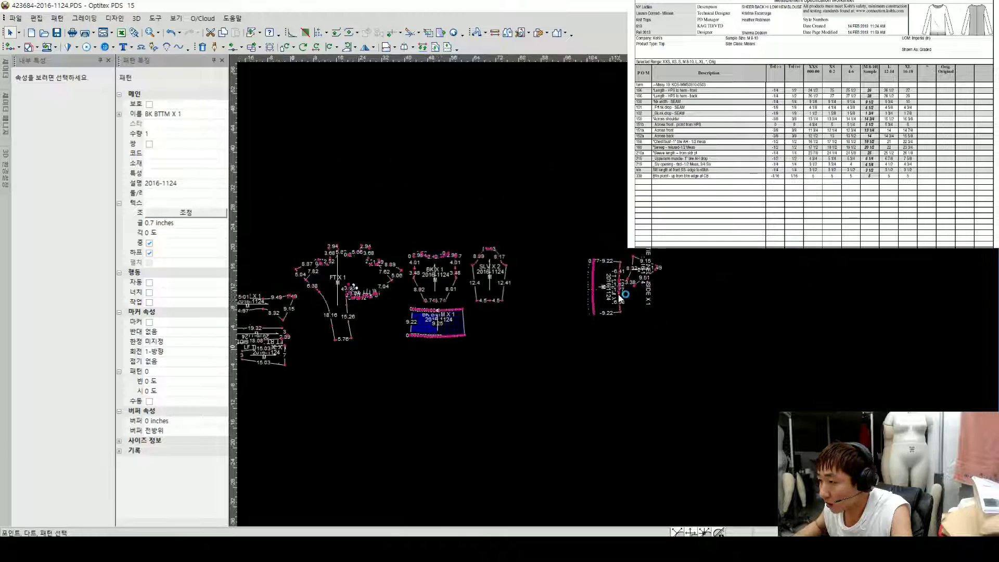
Step: Move the FT BTTM X 1 piece to the right of BK BTTM X 1 and rotate it into its wearing direction
scroll(622, 296, up, 2)
click(594, 284)
key(space)
click(480, 352)
key(bracketleft)
Step: Bring the LF TIE PANEL INSIDE X 1 piece in beside FT BTTM X 1 and rotate its grain line upright
click(639, 257)
key(space)
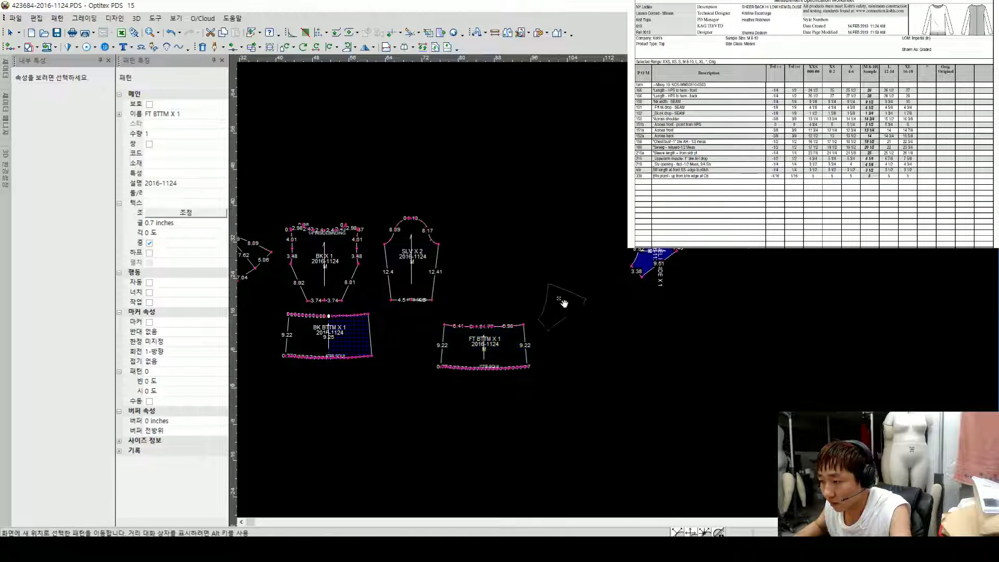
click(562, 302)
key(bracketleft)
scroll(558, 303, down, 1)
scroll(619, 297, up, 4)
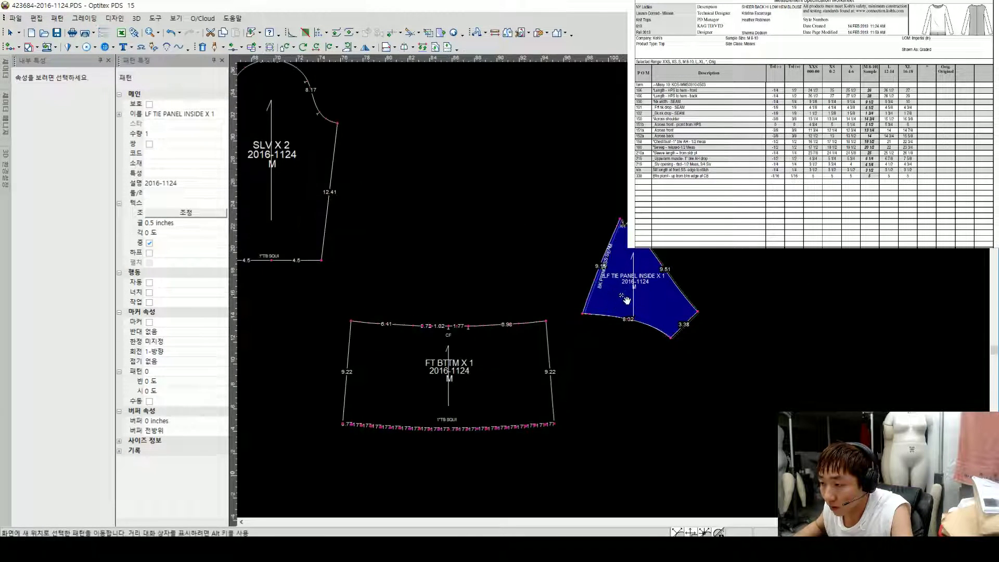
Step: Rearrange the back, sleeve and panel so LF TIE PANEL INSIDE X 1 sits between BK X 1 and SLV X 2
scroll(621, 301, down, 5)
scroll(609, 303, up, 3)
click(594, 289)
click(633, 274)
key(space)
click(745, 254)
scroll(570, 241, up, 2)
key(space)
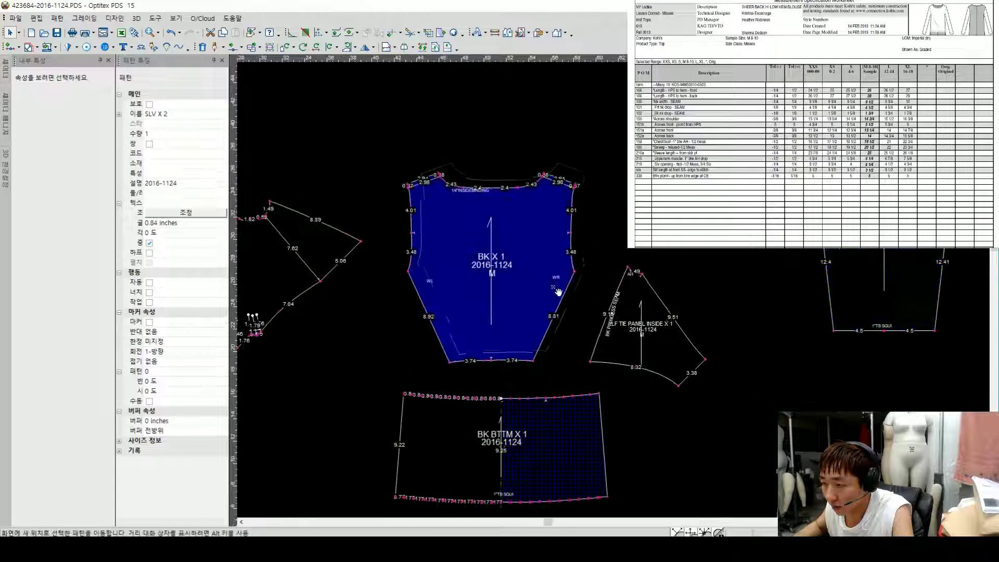
click(573, 281)
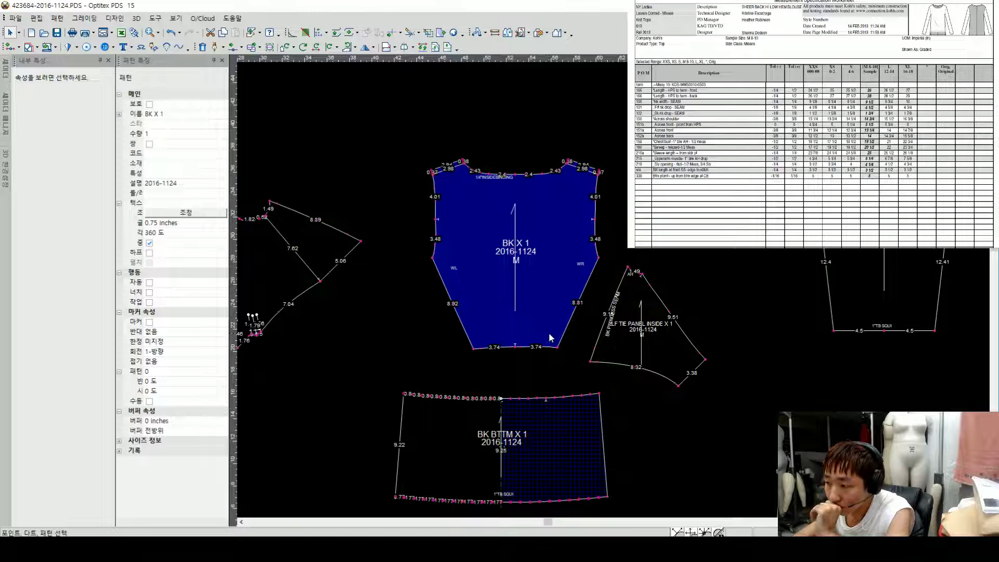
Step: Move the LF TIE X 1 piece to the right of LF TIE PANEL INSIDE X 1 and flip it horizontally
scroll(619, 297, down, 4)
scroll(619, 294, up, 1)
click(428, 275)
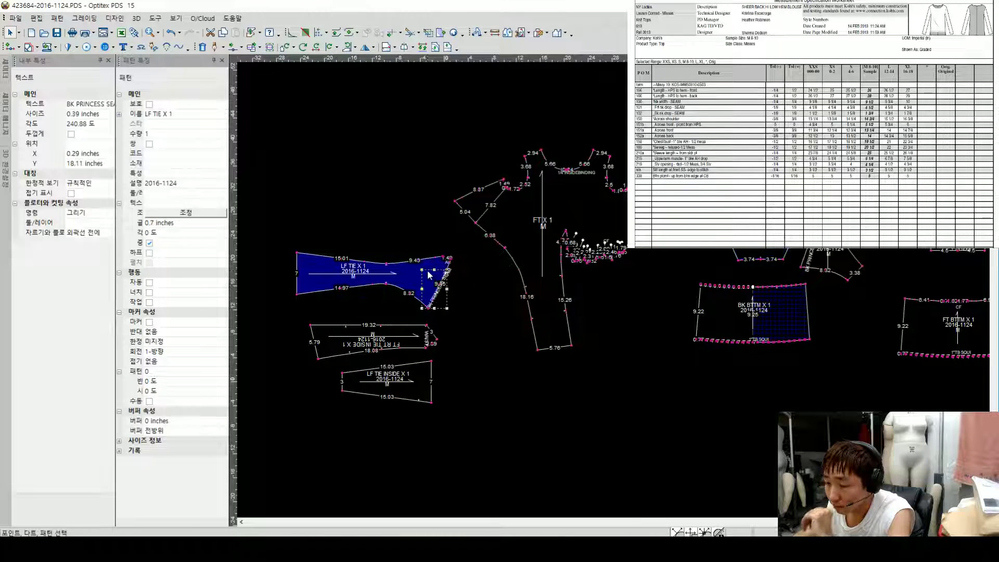
drag(428, 274, 725, 266)
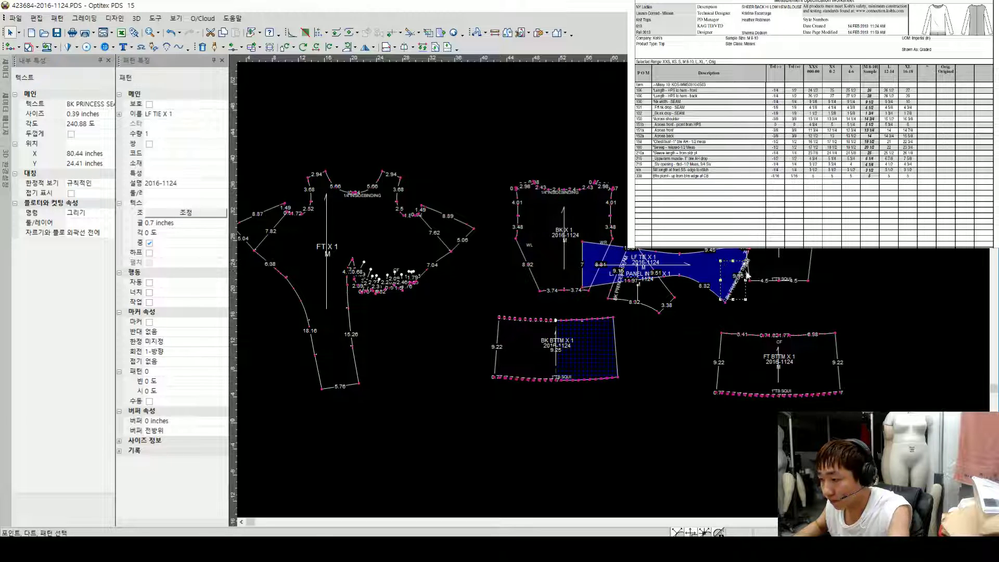
key(h)
scroll(745, 272, up, 1)
drag(633, 283, 759, 292)
click(595, 306)
scroll(598, 294, up, 1)
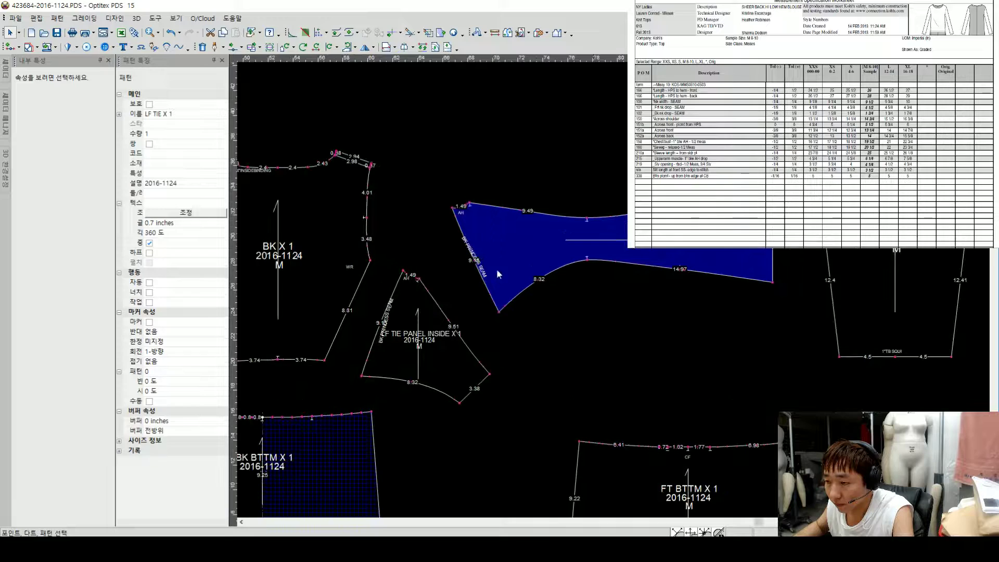
Step: Match the LF TIE PANEL INSIDE X 1 princess seam against BK X 1's lower side edge and set the panel slightly clear of it
click(407, 306)
drag(407, 307, 375, 297)
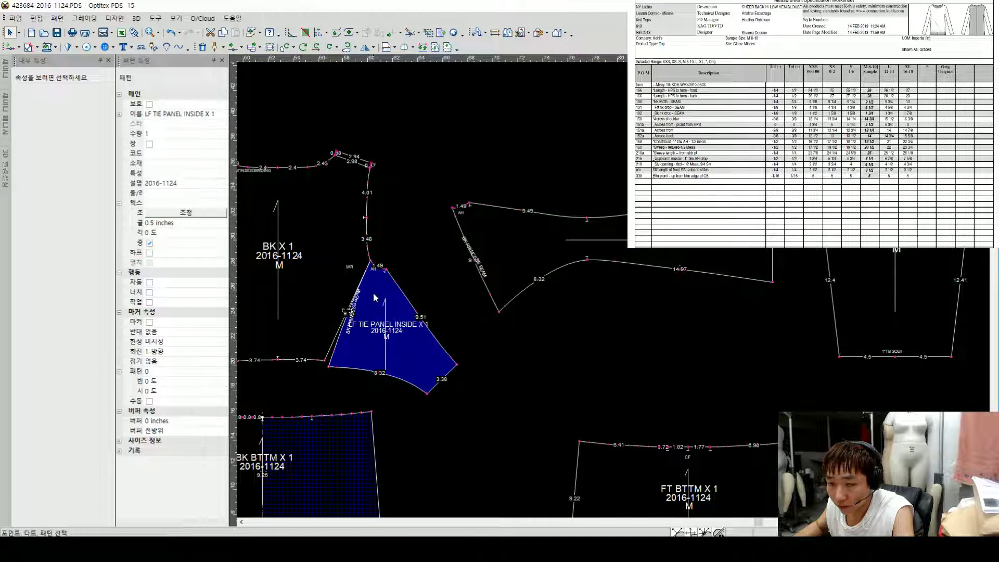
scroll(374, 294, down, 1)
drag(633, 297, 657, 302)
scroll(679, 249, up, 2)
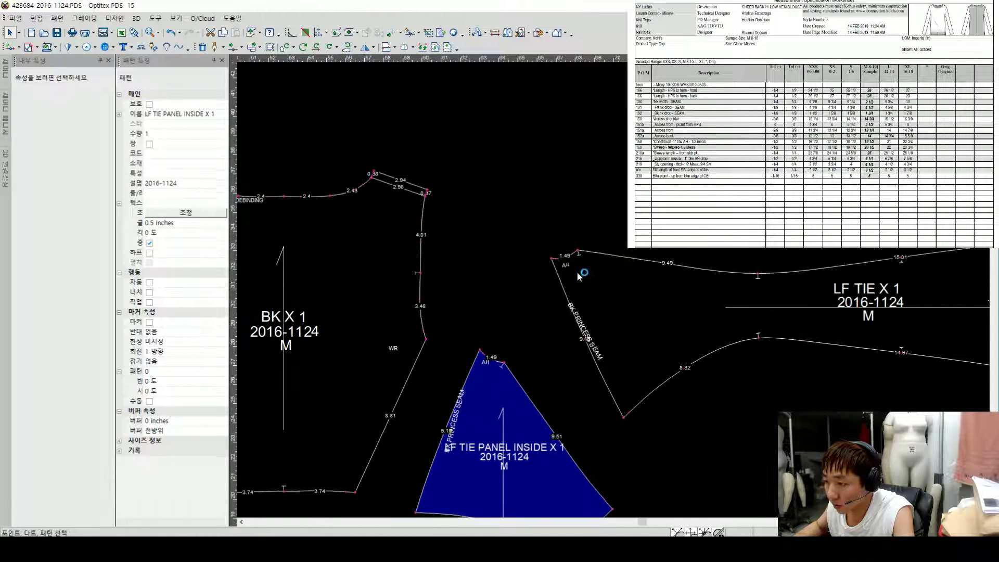
Step: Align the LF TIE X 1 princess seam with that of LF TIE PANEL INSIDE X 1 and space the two pieces apart
key(w)
click(552, 258)
click(480, 351)
scroll(482, 364, down, 2)
key(Escape)
drag(644, 315, 686, 256)
scroll(686, 257, down, 2)
scroll(591, 278, up, 1)
drag(570, 291, 579, 319)
Step: Move FT BTTM X 1 below the front piece, and place FT RT TIE INSIDE X 1 upright below BK BTTM X 1
drag(713, 369, 490, 389)
scroll(374, 357, down, 1)
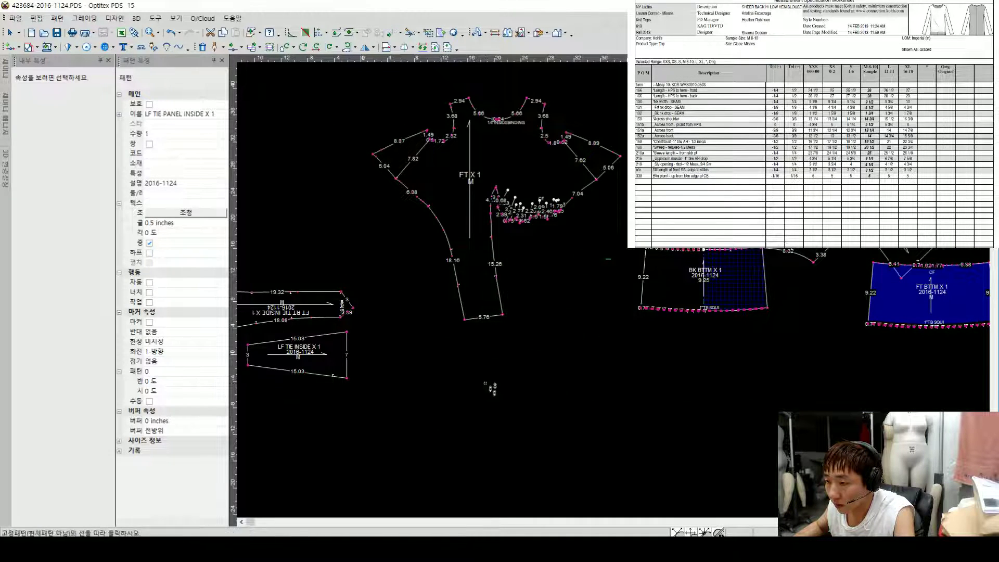
click(491, 389)
key(space)
click(809, 360)
key(bracketleft)
Step: Rotate the LF TIE INSIDE X 1 piece upright and move it to the right of FT RT TIE INSIDE X 1
key(w)
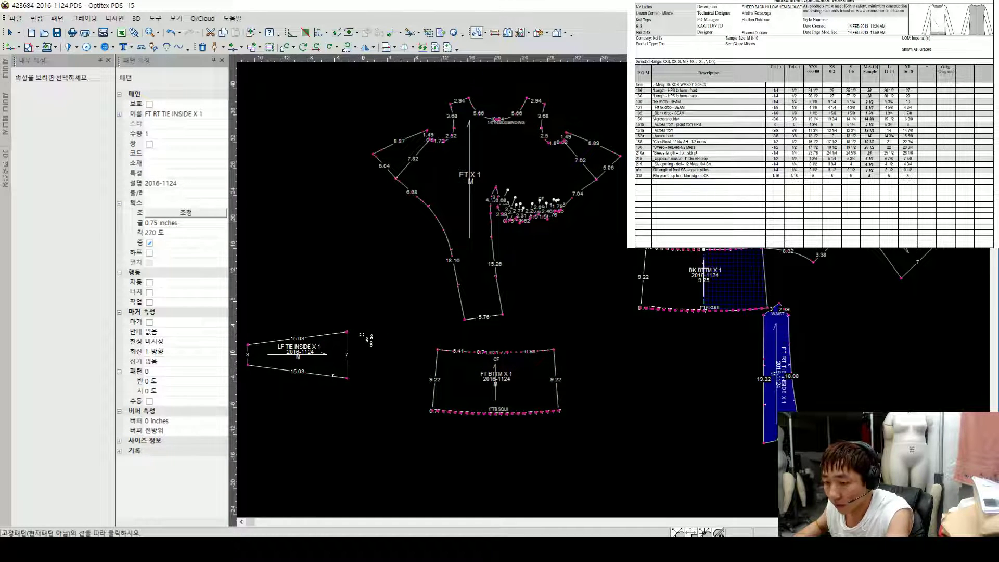
click(313, 345)
key(bracketright)
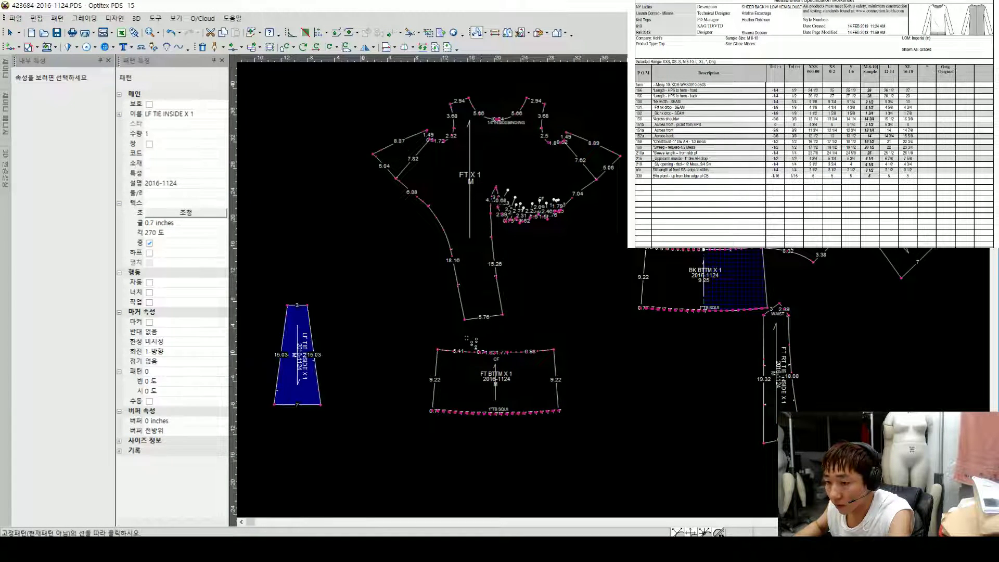
key(space)
click(877, 343)
scroll(885, 330, up, 2)
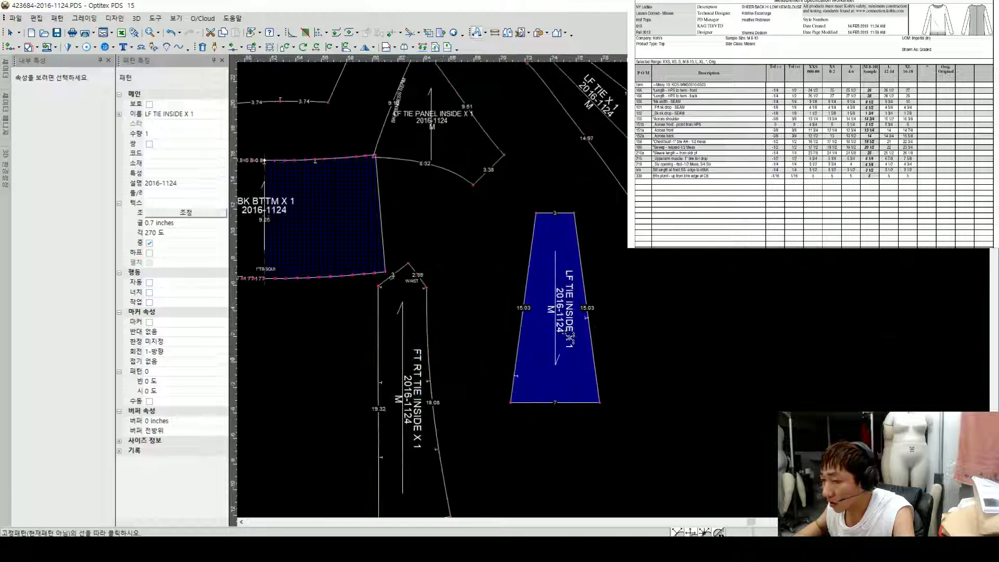
Step: Walk the LF TIE INSIDE X 1 piece along the long edge of LF TIE X 1 and end the walk
click(512, 402)
click(520, 300)
click(517, 402)
click(648, 216)
scroll(677, 175, down, 2)
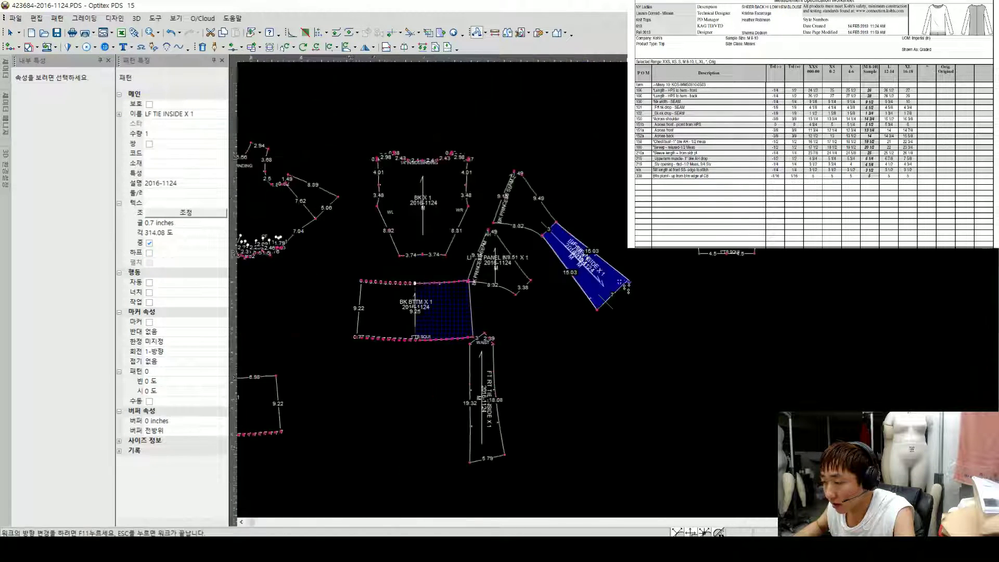
right_click(558, 174)
click(573, 182)
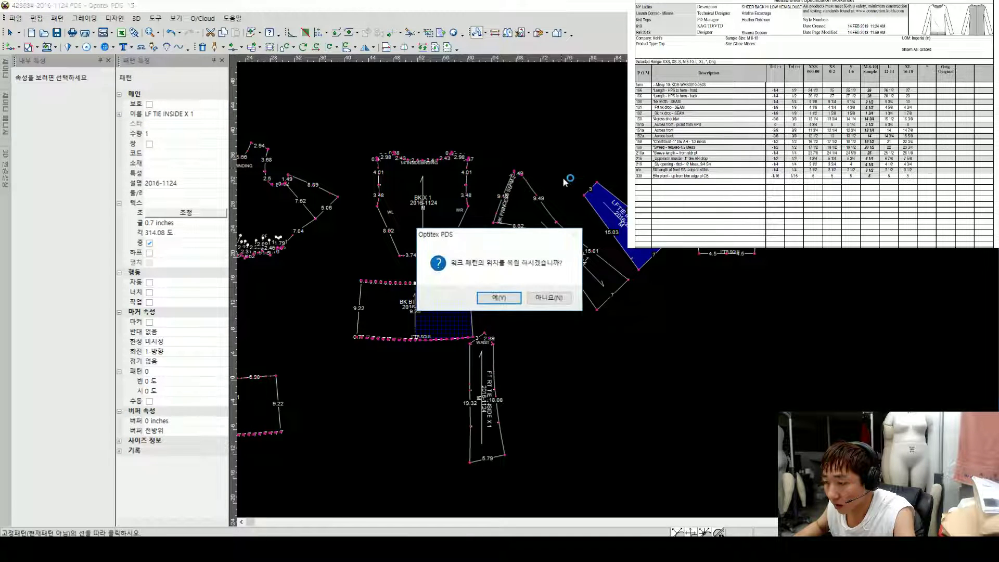
key(Return)
Step: Move the FT BTTM X 1 piece up, close beside the long tie extension of FT X 1
key(Home)
click(396, 305)
key(Escape)
click(456, 414)
click(491, 302)
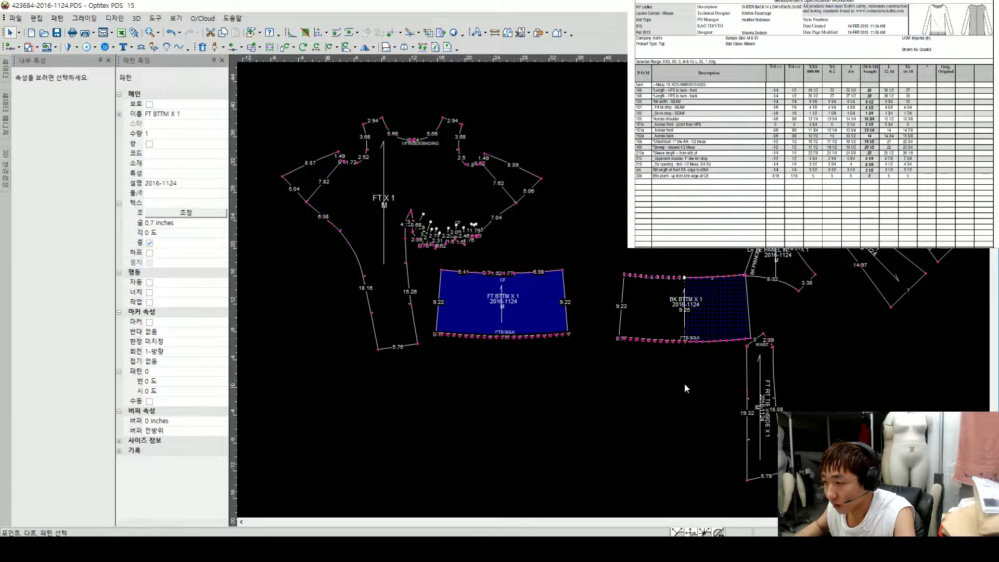
Step: Overlay the FT RT TIE INSIDE X 1 piece on the tie extension of FT X 1 to compare their outlines
click(761, 401)
click(785, 368)
click(791, 368)
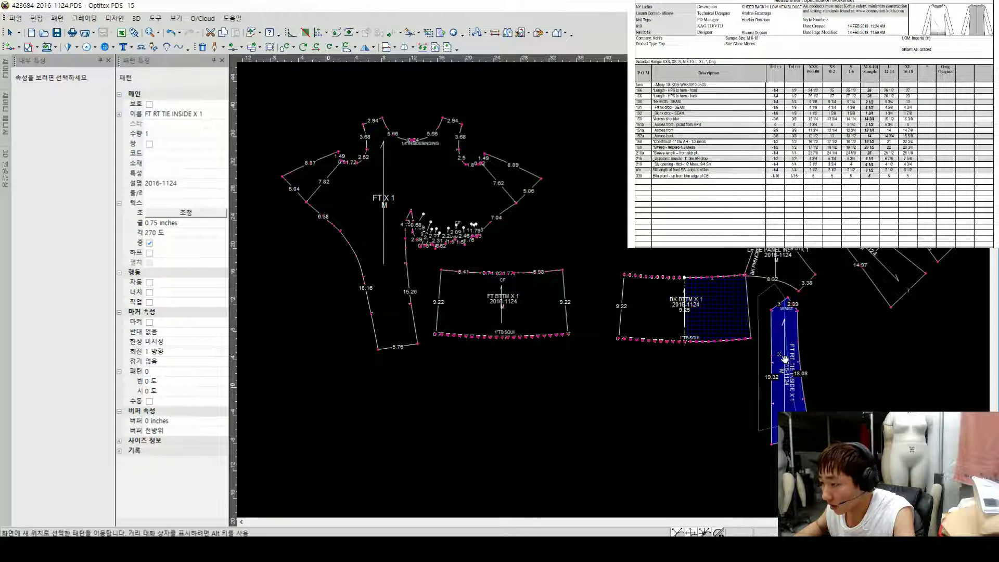
drag(555, 315, 406, 279)
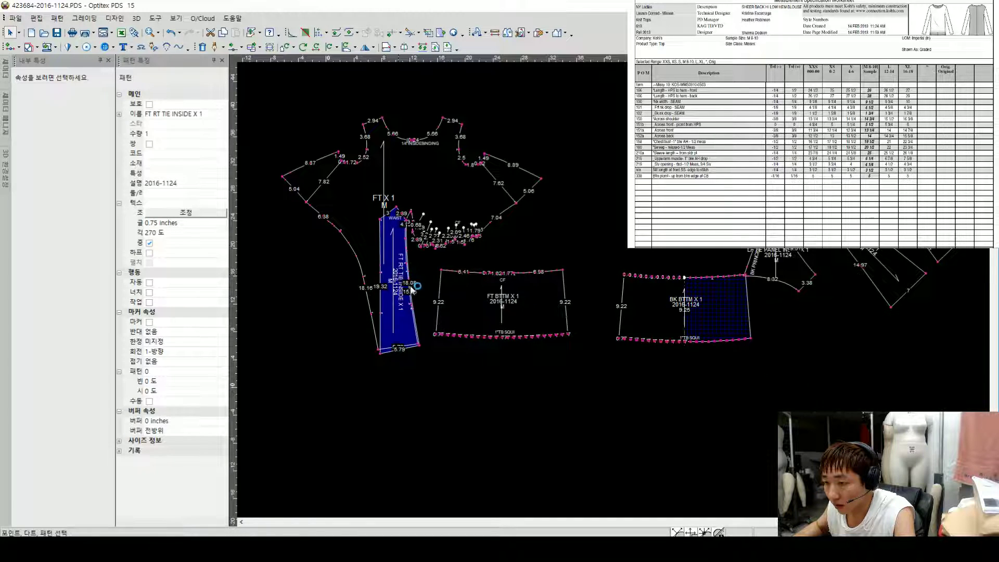
scroll(614, 289, up, 4)
scroll(625, 302, down, 3)
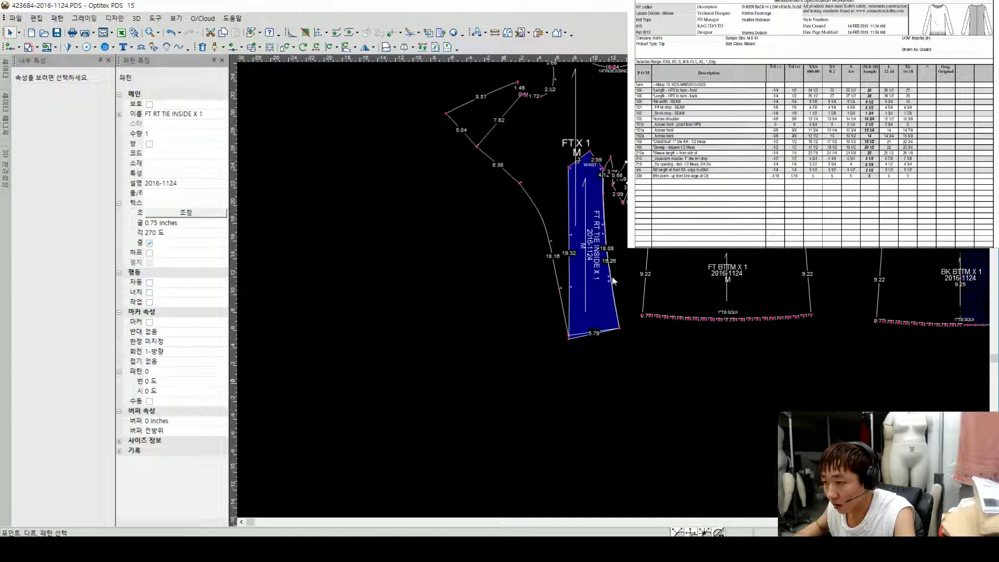
Step: Place the FT RT TIE INSIDE X 1 piece to the left of FT X 1's tie extension and review the layout
click(458, 307)
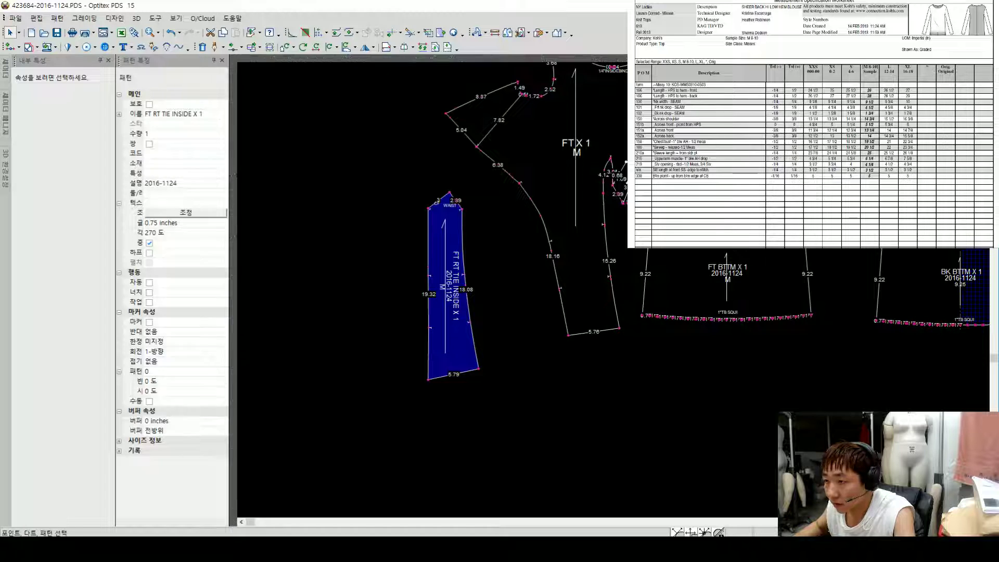
scroll(619, 294, down, 3)
scroll(618, 294, up, 2)
scroll(613, 290, down, 1)
scroll(591, 305, up, 2)
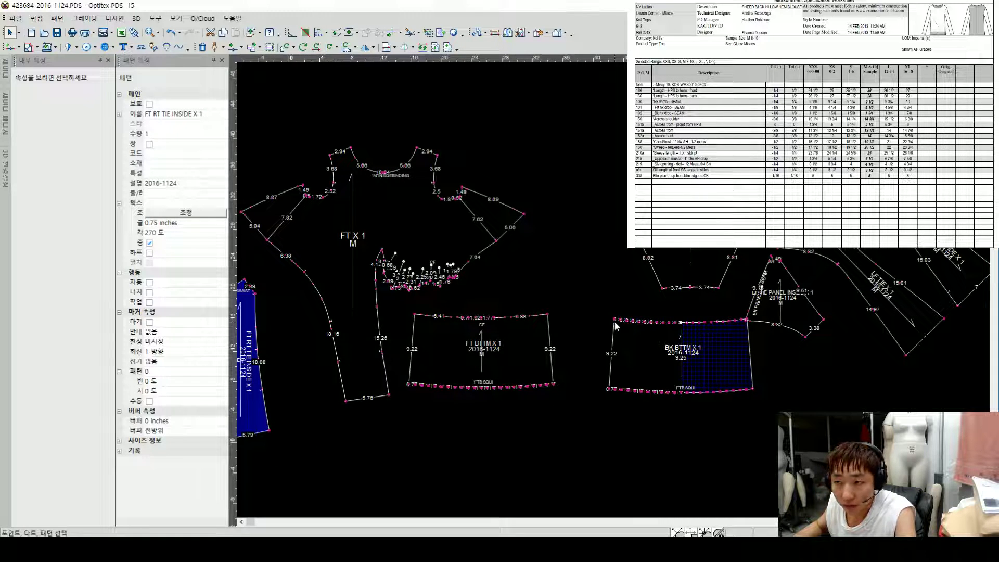
scroll(615, 323, down, 1)
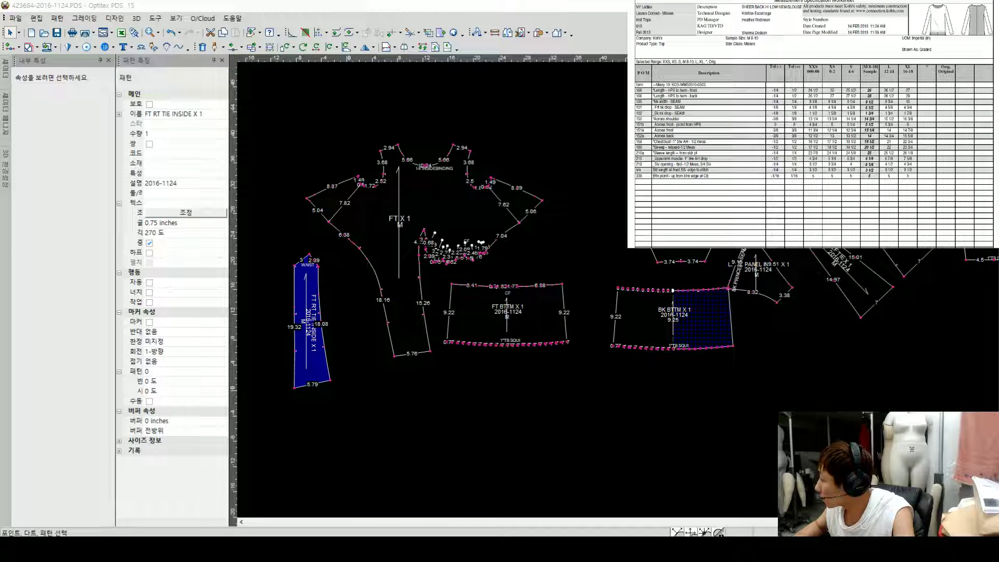
Step: Close the measurement specification worksheet and switch to File Explorer's tech pack search results for 33024
key(ctrl+w)
key(alt+F4)
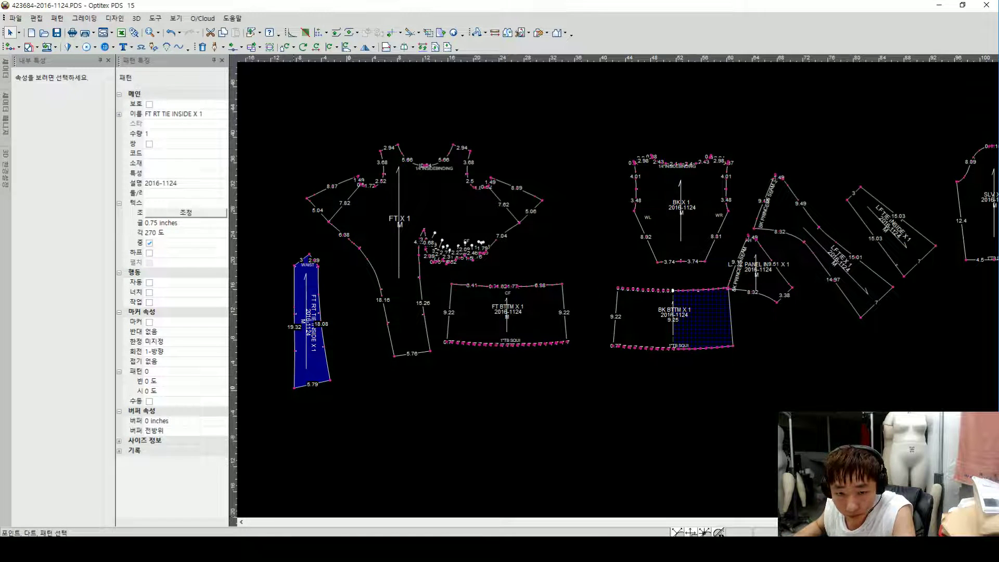
mouse_move(113, 549)
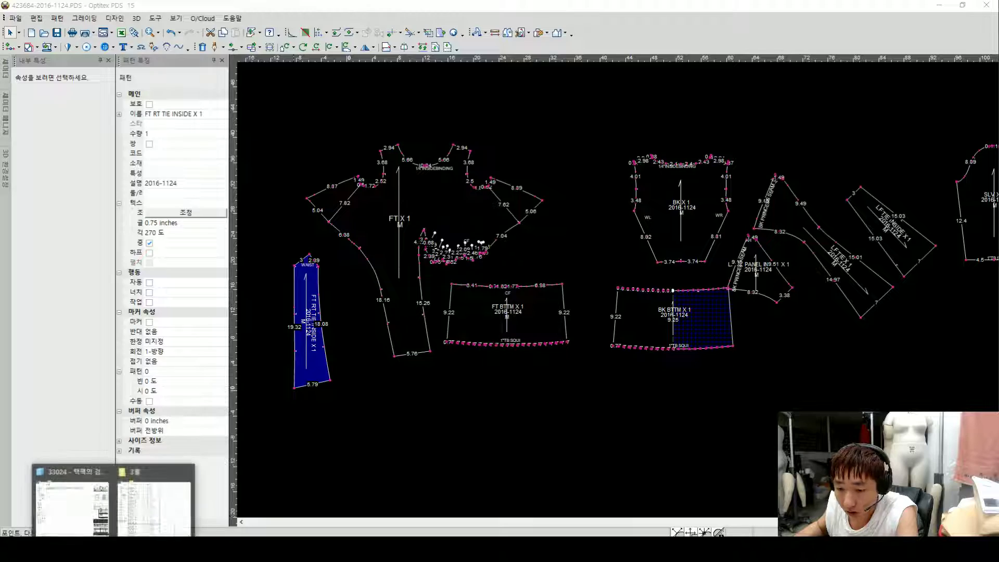
mouse_move(90, 499)
mouse_move(157, 508)
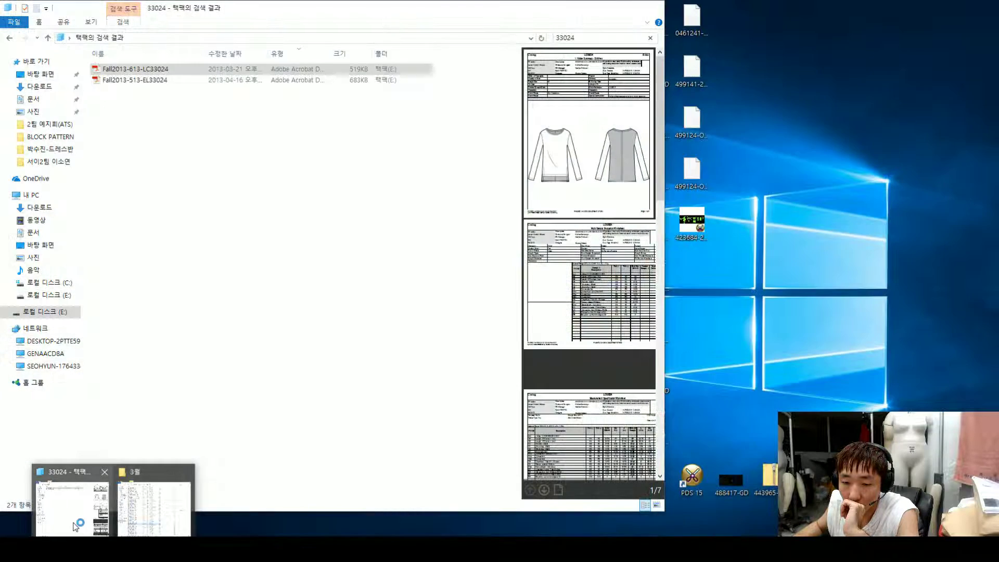
click(78, 512)
Step: Search the tech pack folder for 423684, open 423684-M-final-161123.pdf and move its window out of the pattern view
click(573, 38)
key(BackSpace)
key(ctrl+e)
text(423)
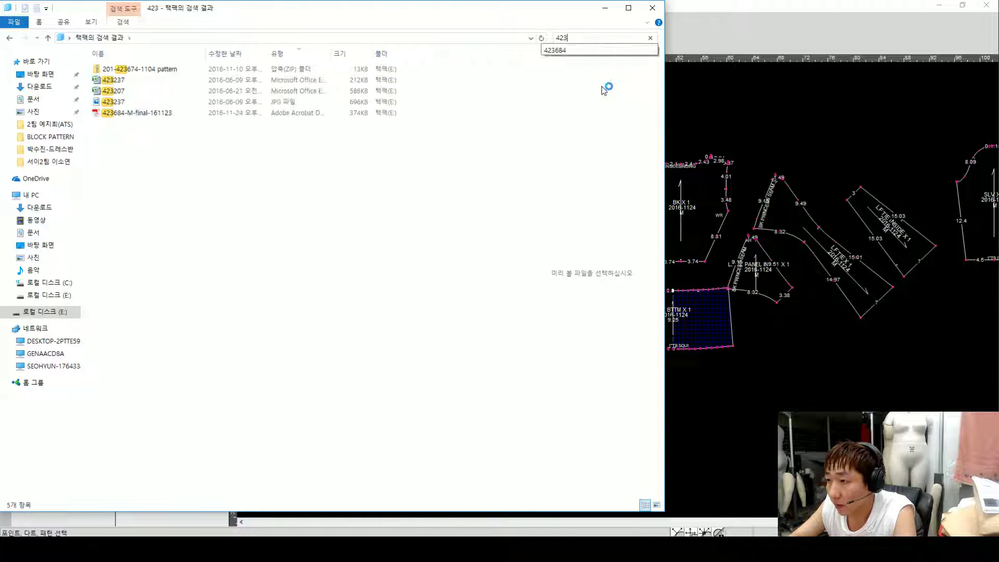
key(Down)
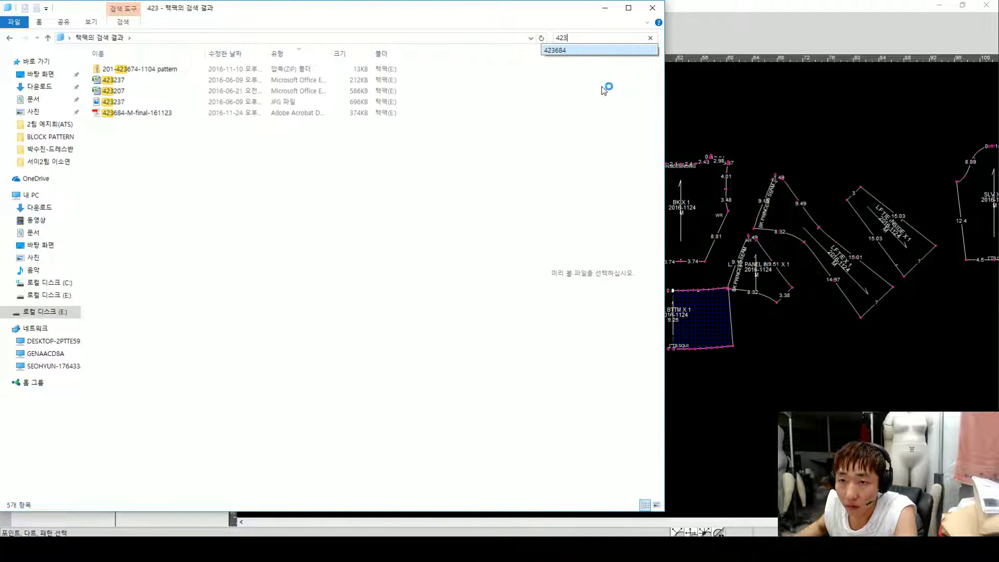
click(559, 50)
double_click(142, 72)
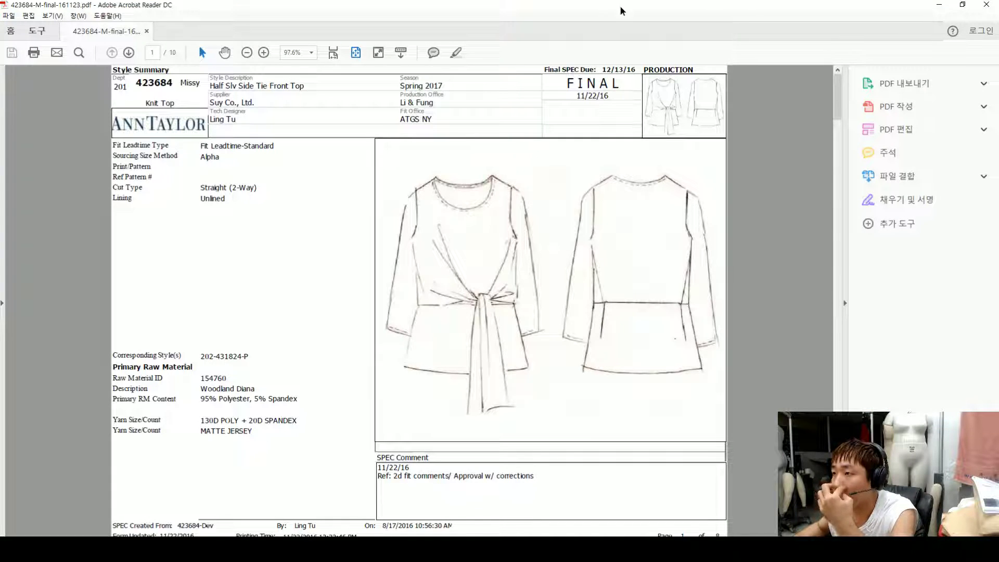
drag(622, 11, 998, 47)
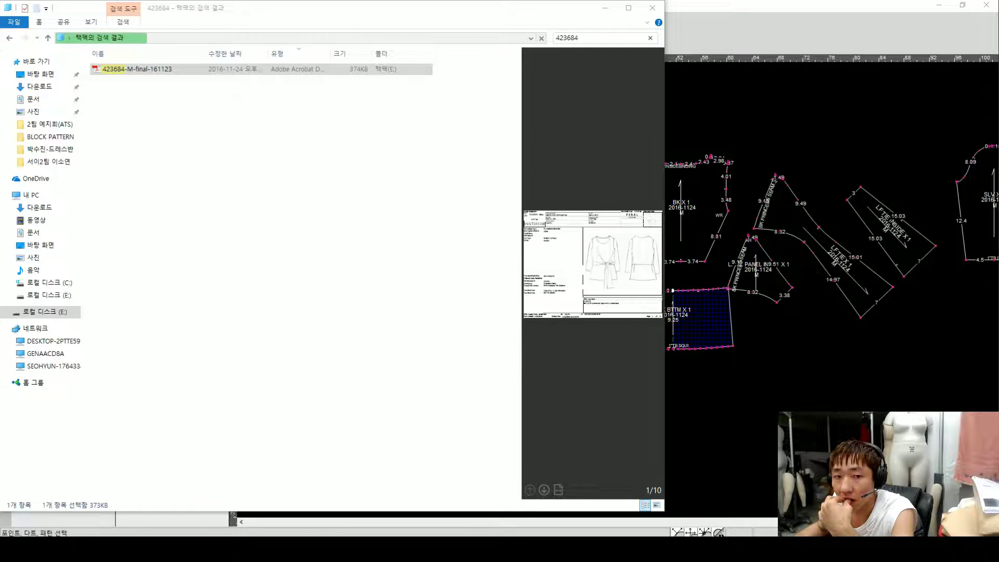
Step: Close the tech pack search window and start a screen capture over the pattern workspace
click(653, 8)
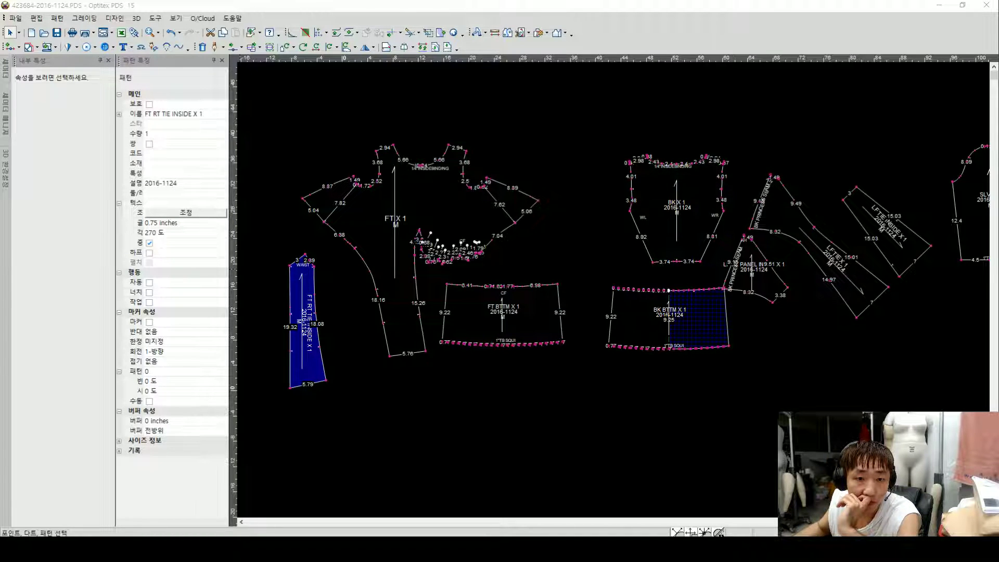
key(Print)
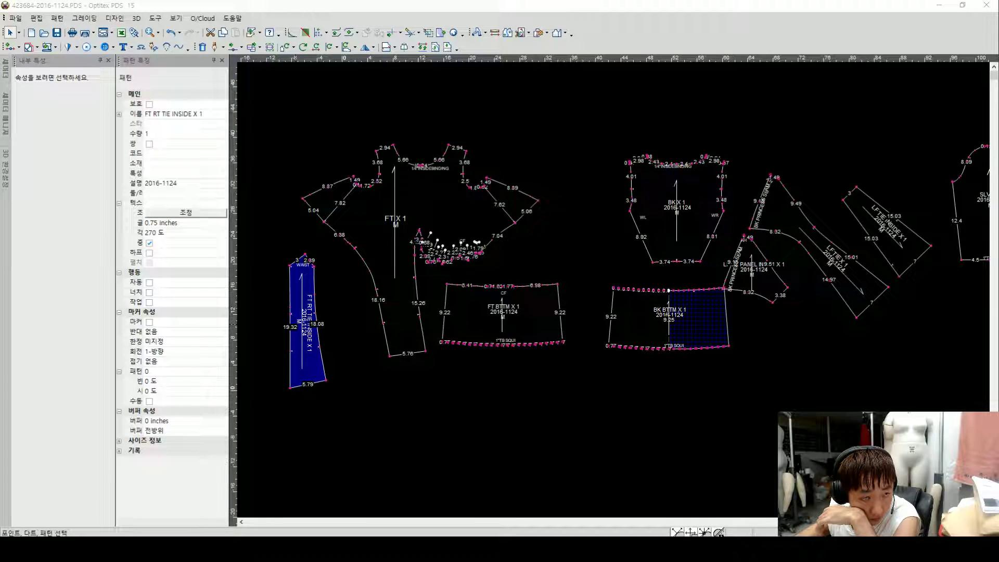
key(Print)
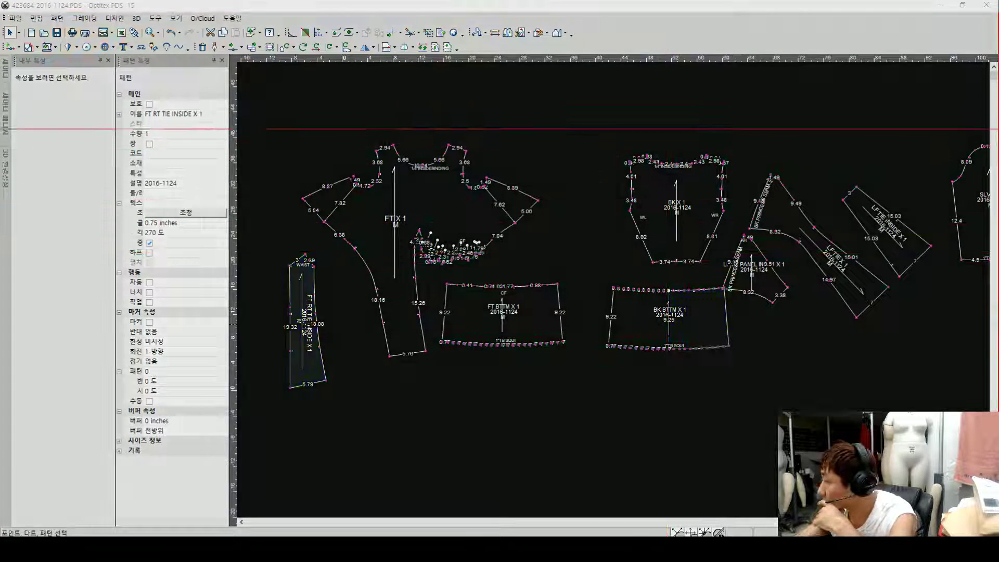
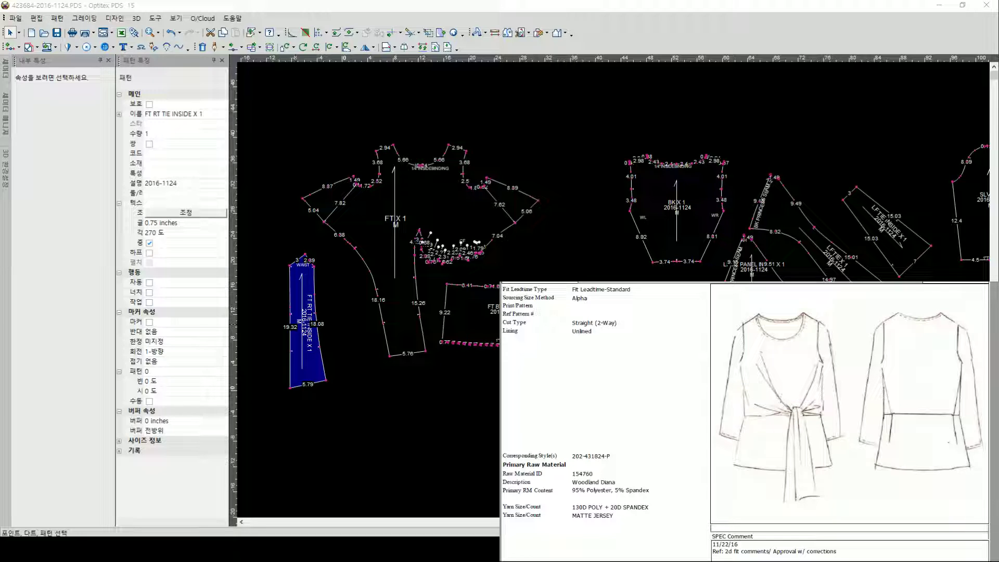
Step: Page through the 423684 tech pack to the size grading table covering XXS to XXL
scroll(799, 424, down, 3)
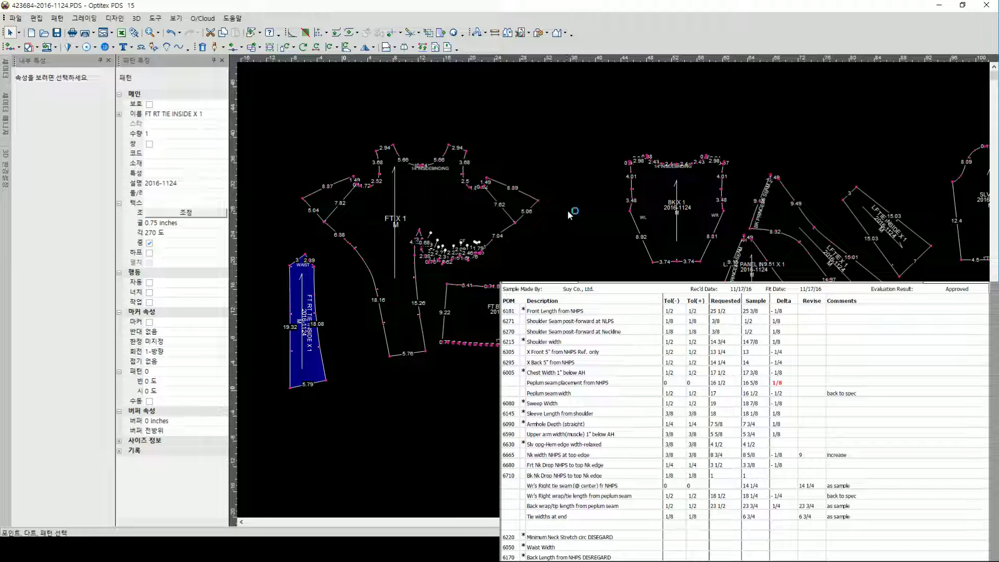
scroll(824, 384, down, 3)
scroll(824, 383, up, 2)
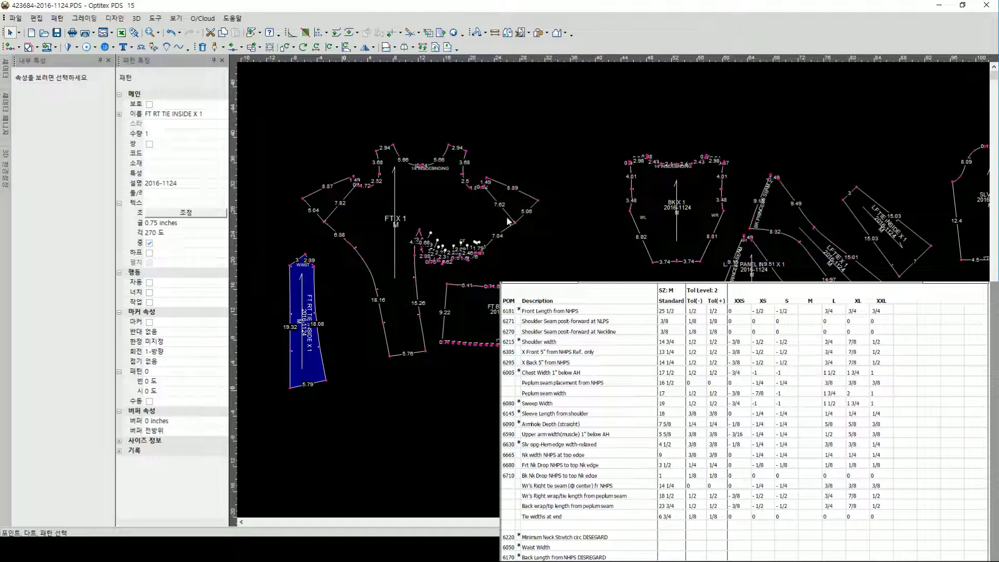
scroll(509, 221, down, 3)
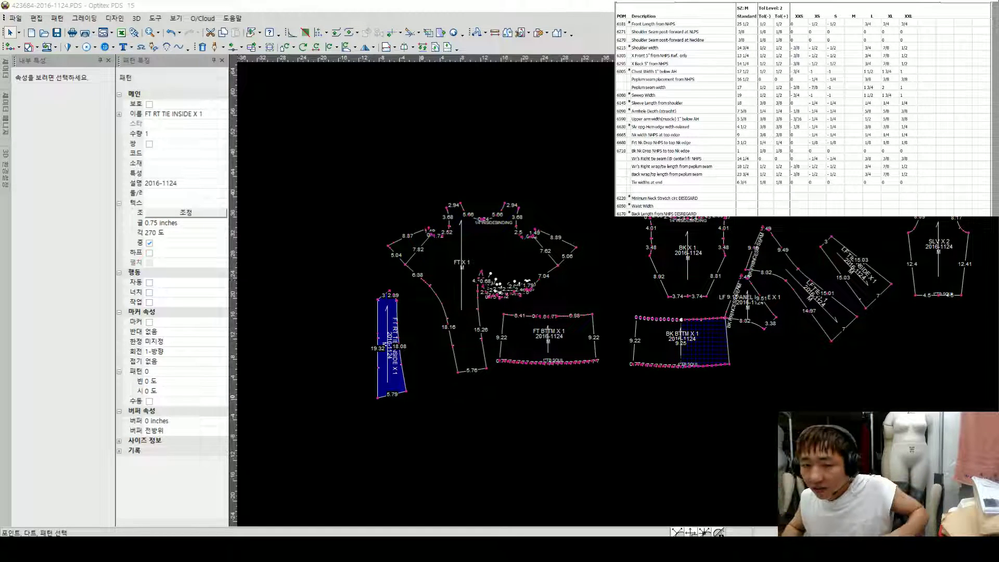
Step: Turn off the grading property on the intermediate points along BK BTTM X 1's upper edge and hem
click(540, 333)
scroll(589, 270, up, 2)
mouse_move(589, 268)
mouse_down()
mouse_move(565, 263)
mouse_move(576, 270)
mouse_up()
scroll(576, 269, down, 2)
scroll(630, 292, up, 3)
scroll(660, 298, down, 1)
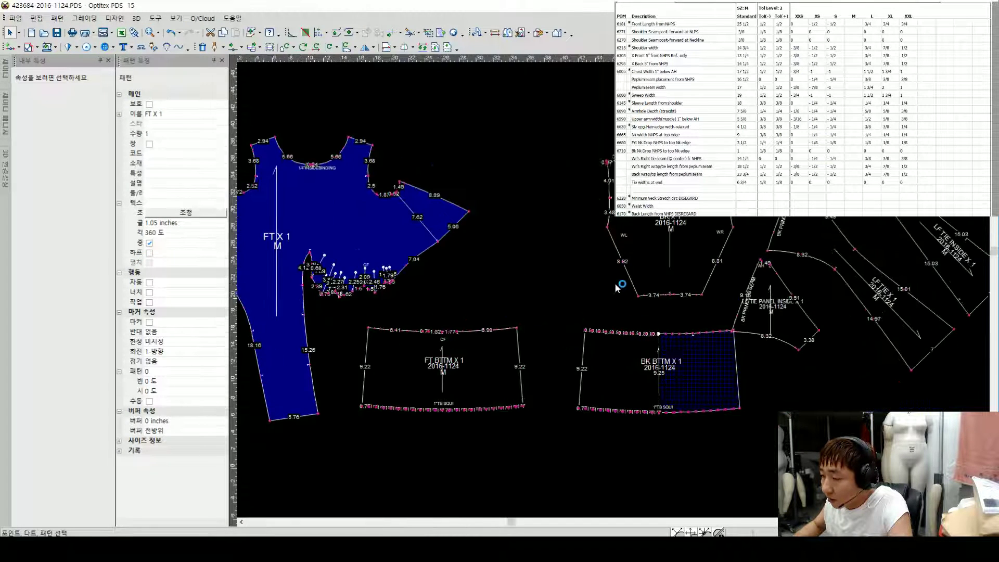
click(646, 273)
scroll(642, 276, up, 3)
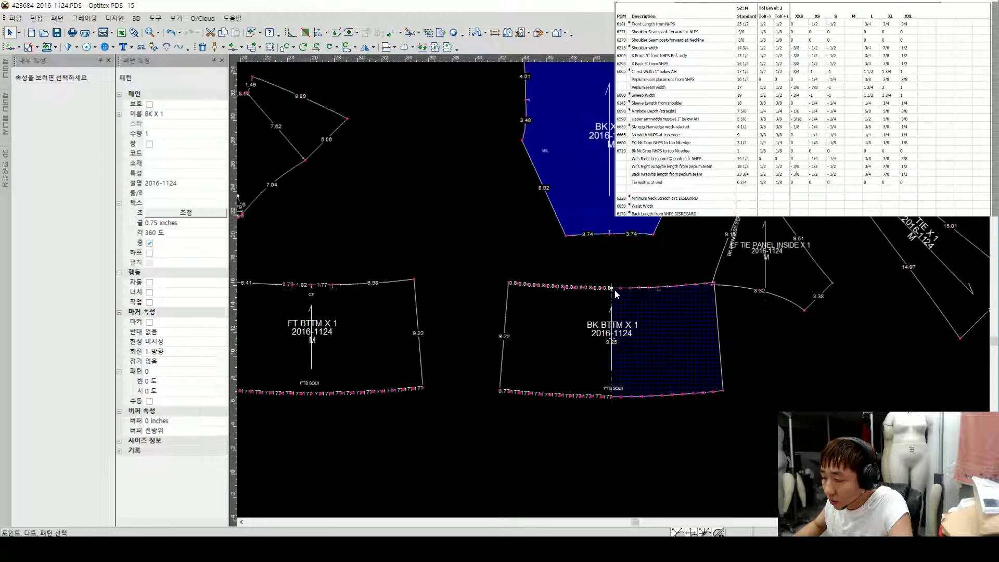
click(645, 284)
click(644, 284)
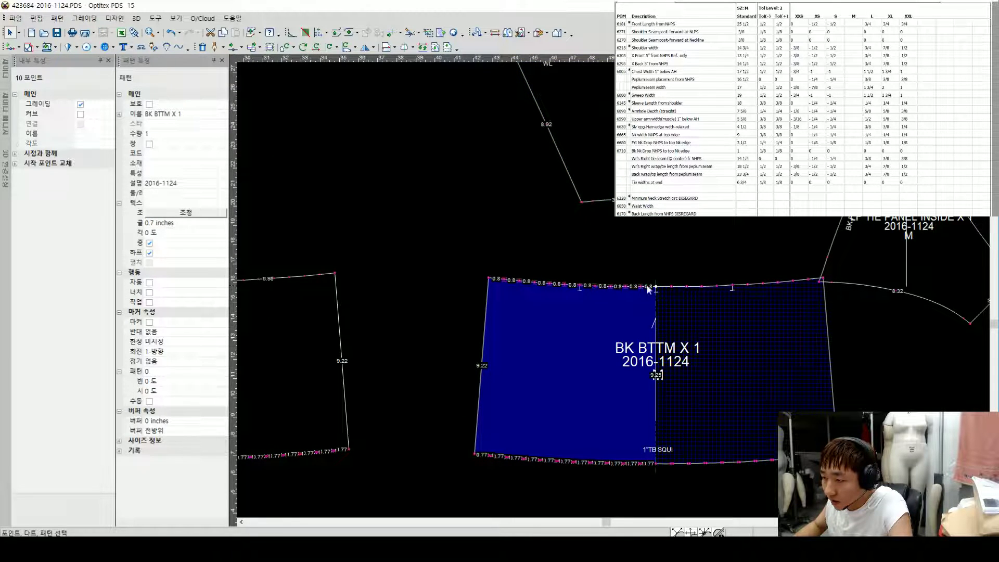
click(81, 105)
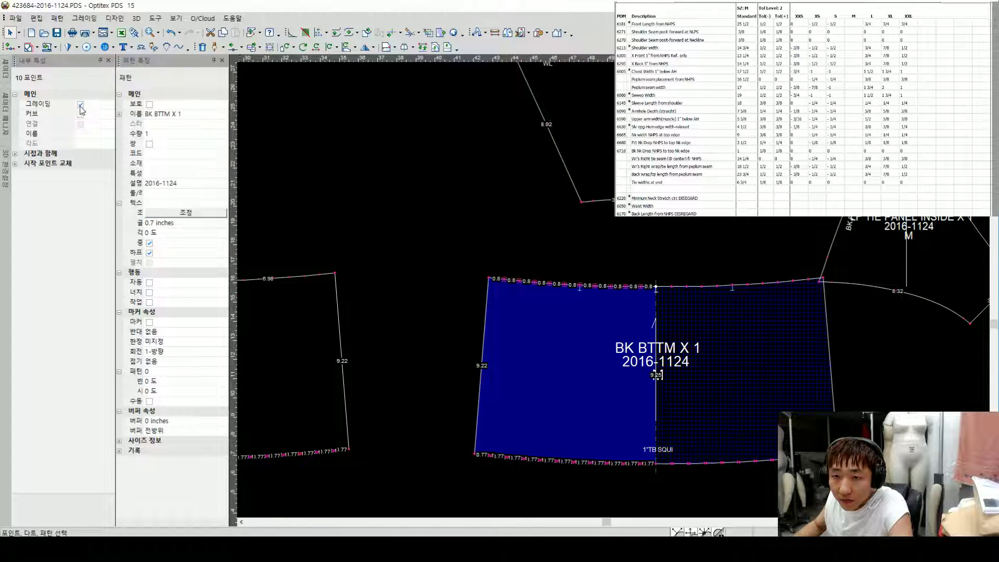
click(641, 463)
click(81, 105)
click(345, 293)
Step: Turn off the grading property on the intermediate hem points in both halves of FT BTTM X 1
scroll(344, 293, down, 1)
middle_drag(263, 356, 582, 297)
scroll(583, 298, up, 1)
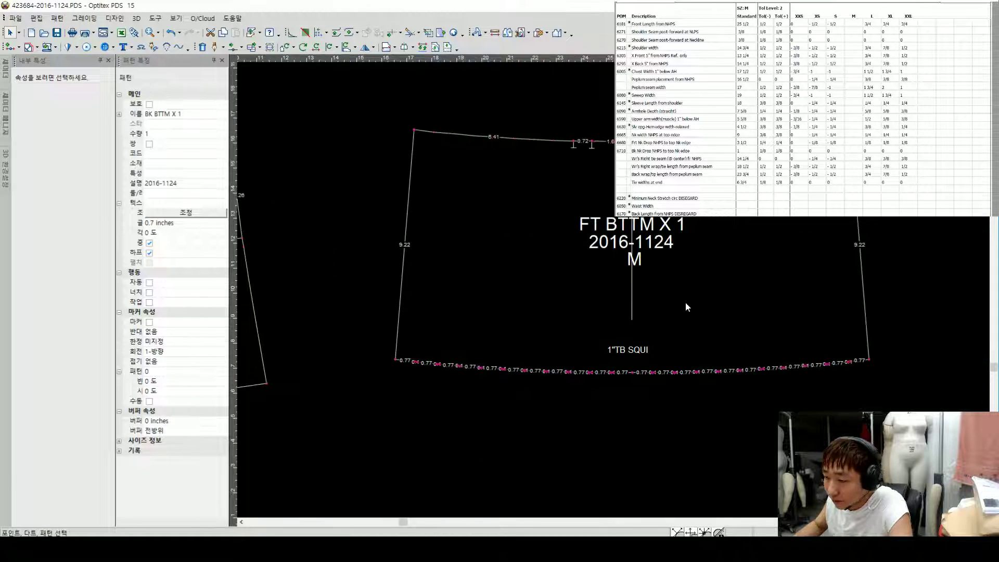
click(618, 376)
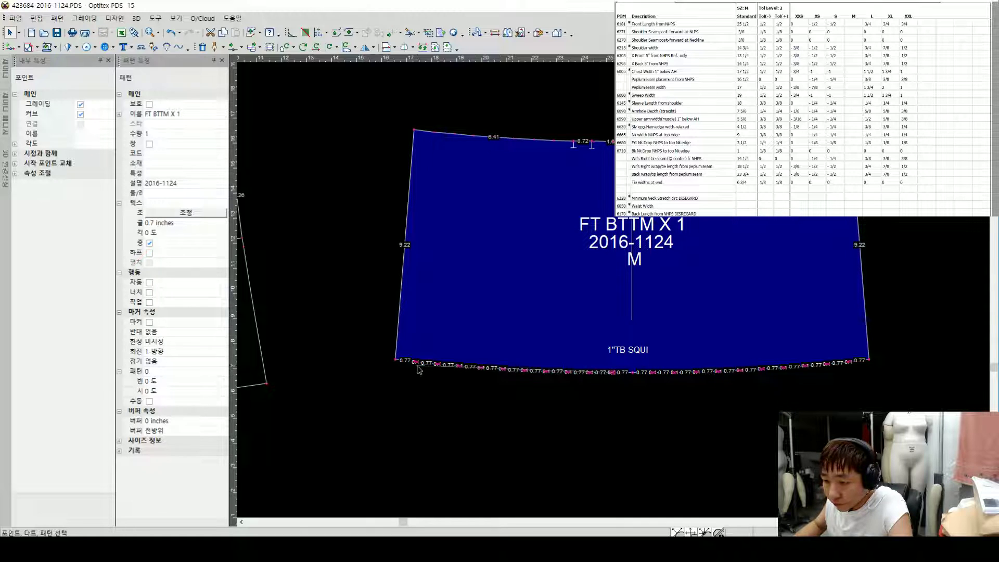
click(81, 105)
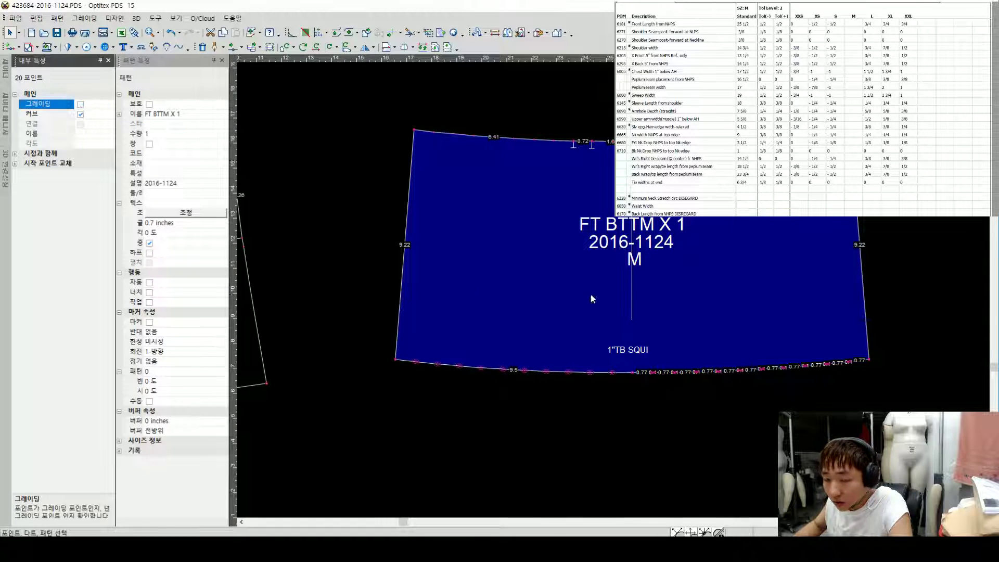
click(849, 362)
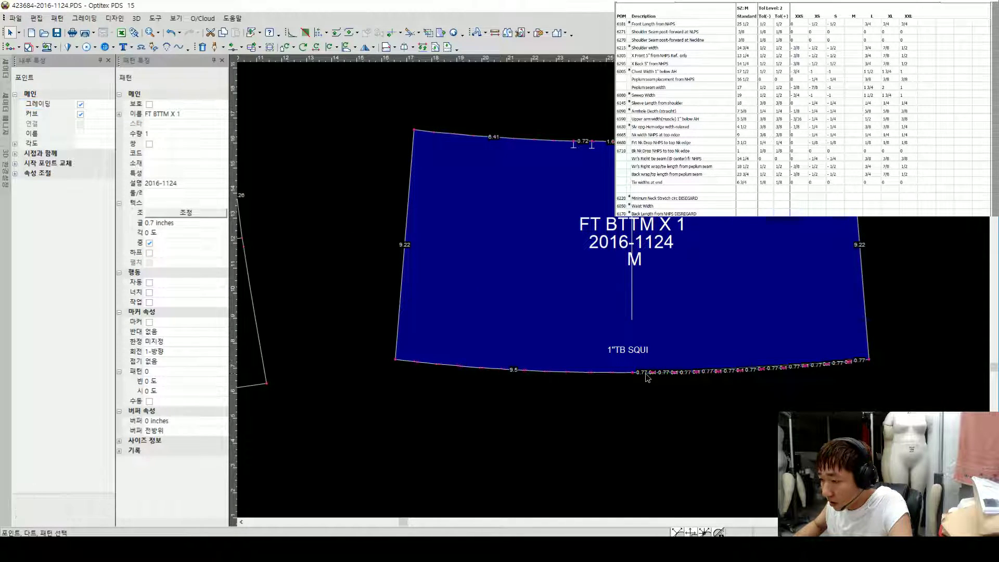
shift+click(648, 372)
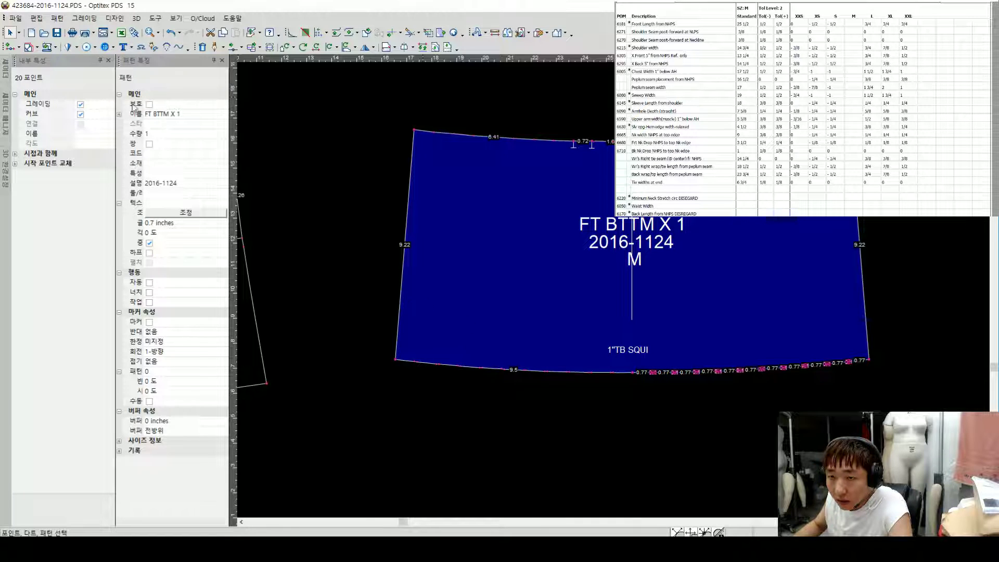
click(81, 105)
click(252, 333)
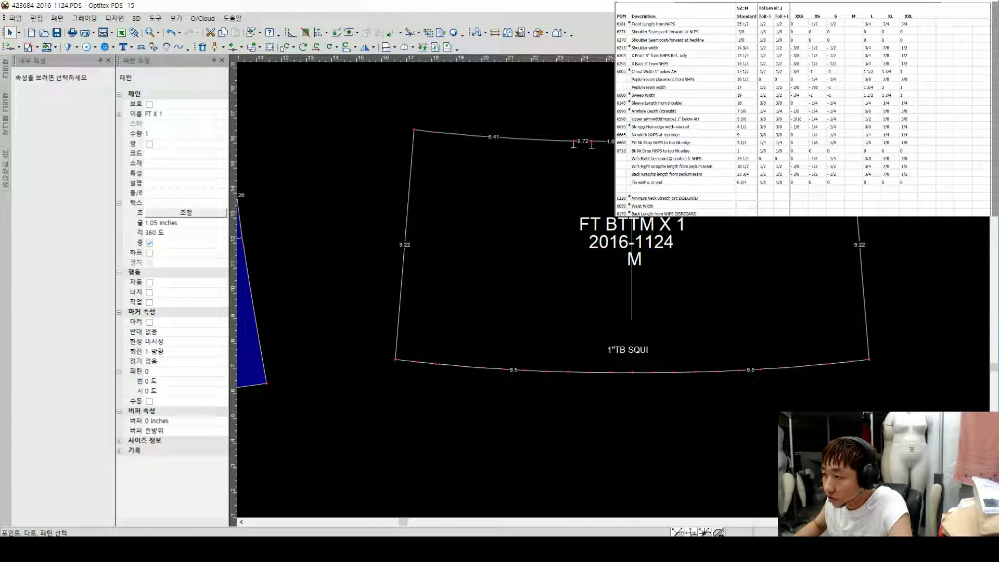
Step: Look over the front, back, peplum and left tie pieces for their remaining points and orientation
scroll(682, 293, down, 5)
scroll(613, 289, up, 2)
drag(613, 290, 652, 305)
scroll(680, 245, up, 2)
drag(603, 263, 586, 252)
drag(775, 256, 718, 220)
scroll(855, 261, down, 3)
drag(676, 297, 634, 343)
middle_drag(458, 285, 620, 290)
scroll(657, 279, up, 2)
Step: Rotate LF TIE INSIDE X 1 until its 3-inch end is horizontal and place it to the right of LF TIE X 1
drag(680, 261, 662, 255)
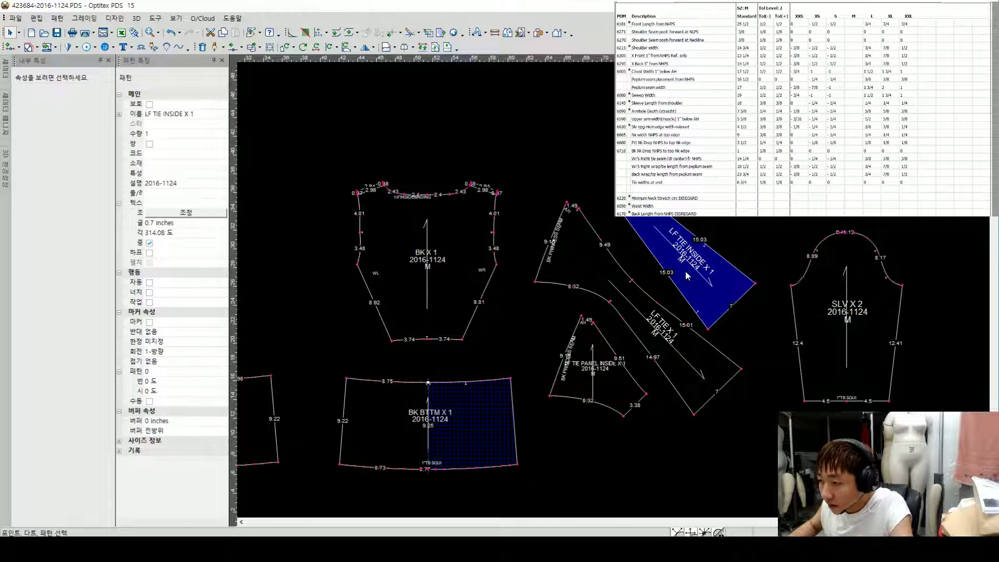
scroll(682, 273, up, 2)
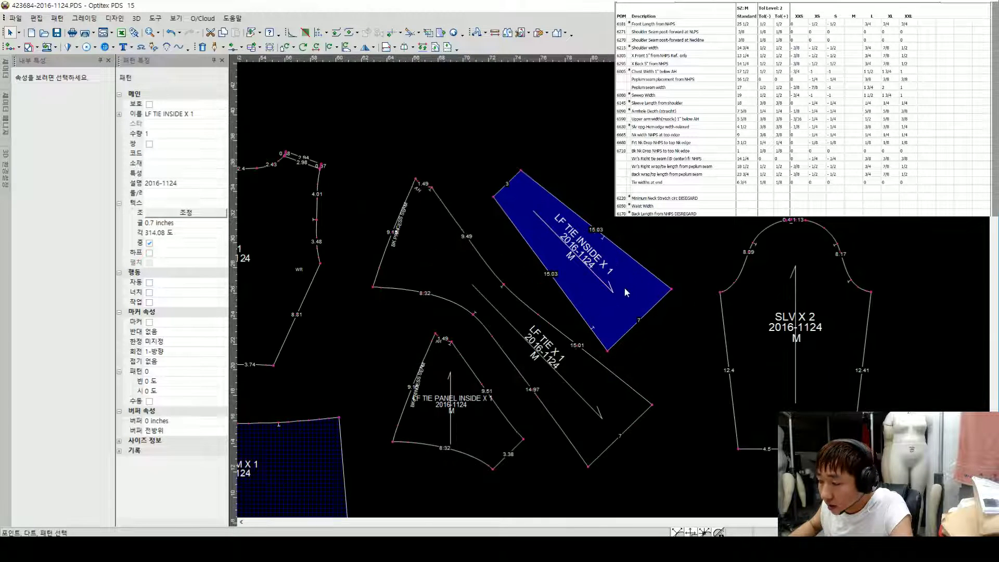
click(329, 47)
click(500, 200)
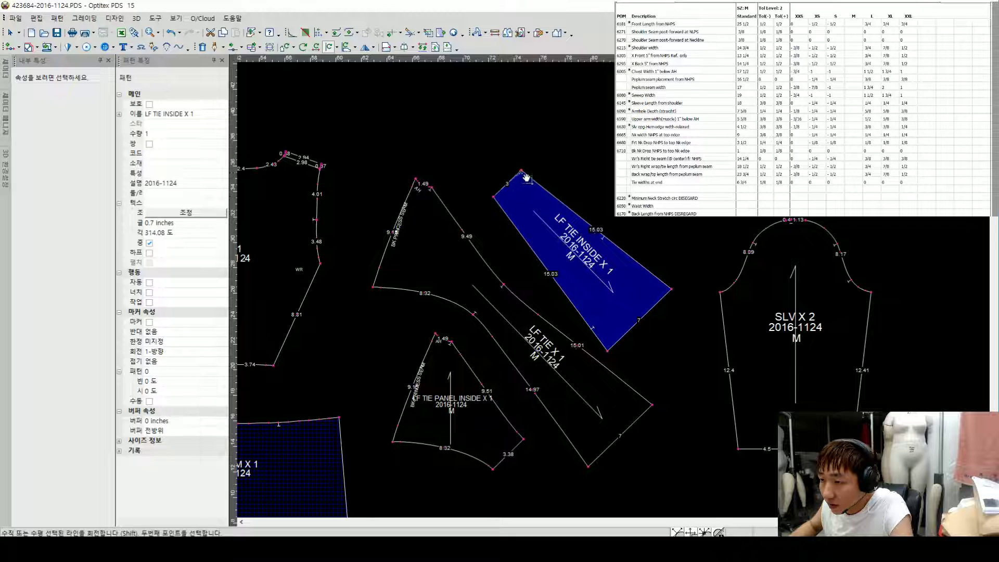
click(521, 171)
click(577, 219)
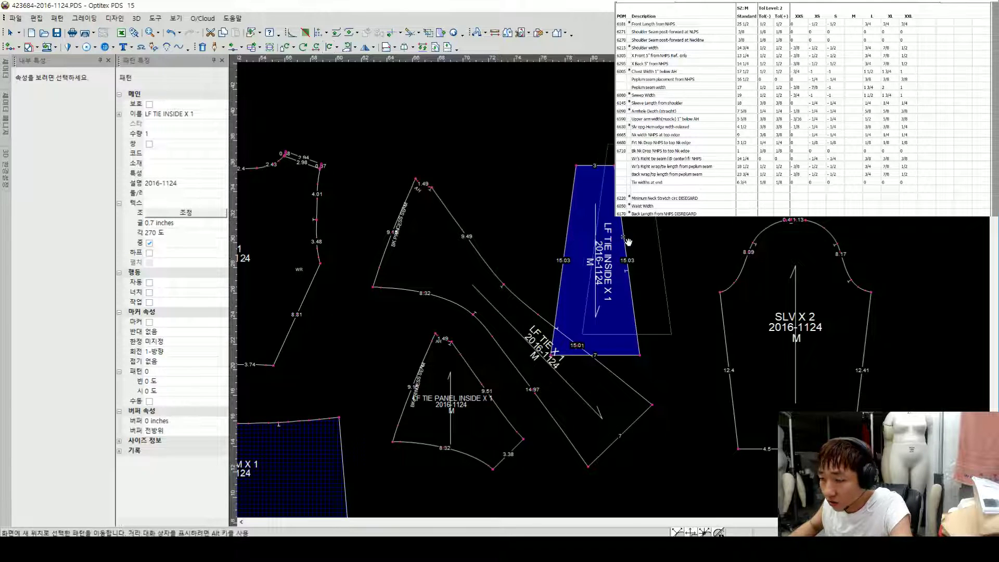
key(Escape)
Step: Draw an internal line across LF TIE X 1 between the two edge points where the tie meets the panel
scroll(500, 257, up, 1)
key(d)
click(643, 277)
key(Return)
click(602, 318)
key(Return)
right_click(735, 217)
click(750, 259)
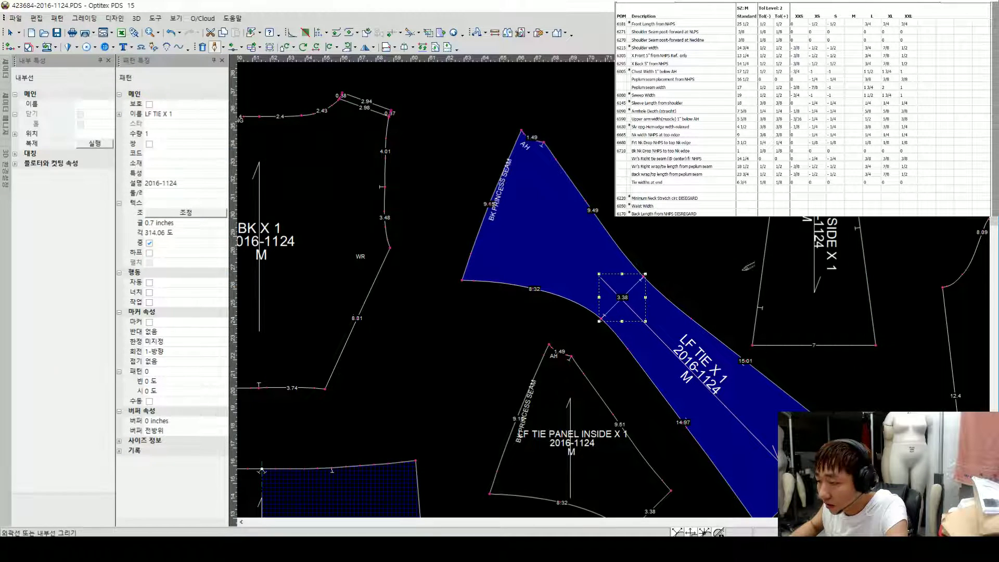
Step: Cut LF TIE X 1 along the new internal line, using seam corner type 1 for both start and end
click(639, 275)
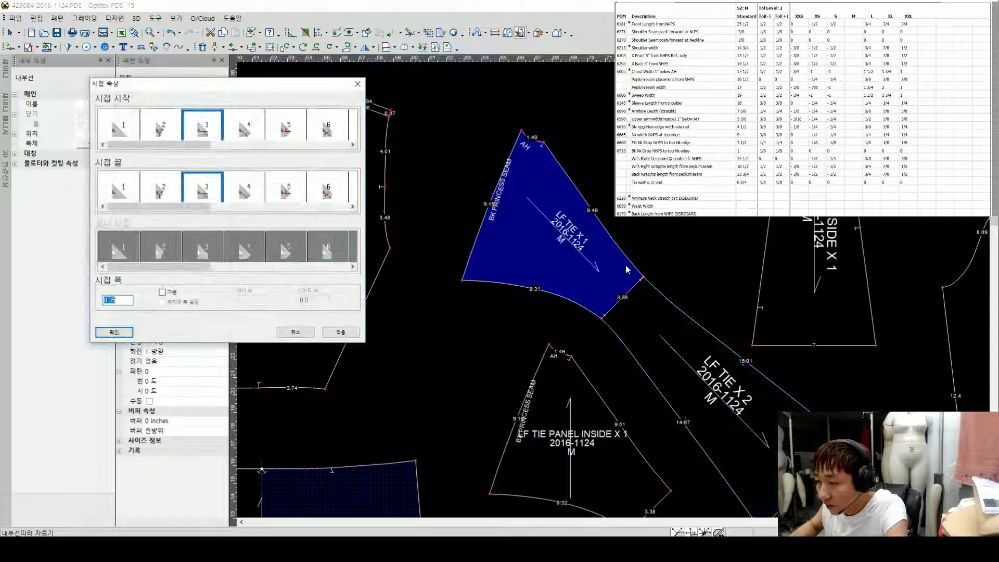
click(120, 185)
click(118, 127)
key(Return)
scroll(616, 295, down, 3)
Step: Spread out LF TIE PANEL INSIDE X 1, LF TIE X 1 and the cut-off LF TIE X 2 so they no longer overlap
key(space)
click(545, 314)
scroll(547, 315, down, 2)
key(space)
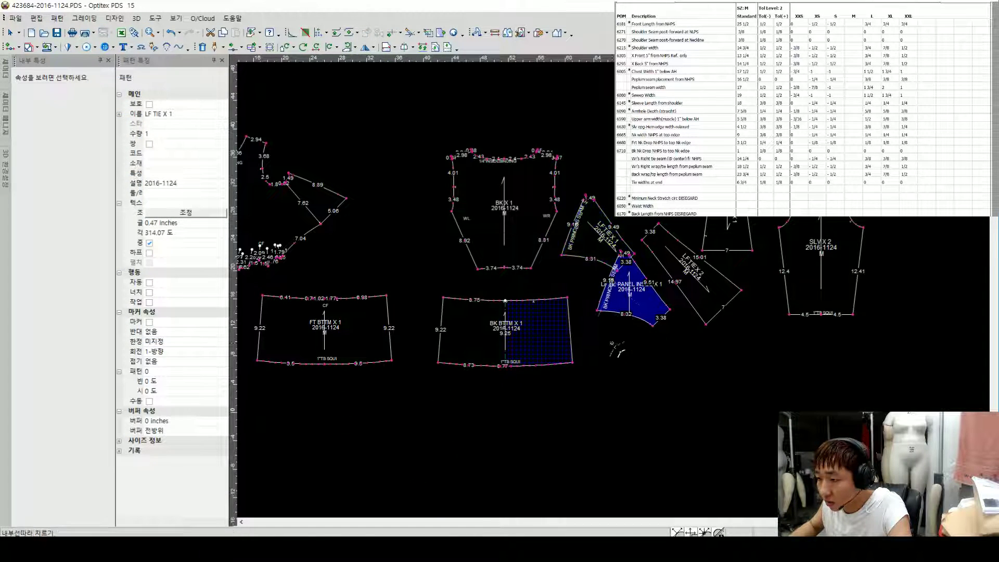
click(613, 343)
key(space)
click(616, 233)
key(space)
click(676, 231)
Step: Rotate LF TIE X 2 to stand vertically with its narrow end up
scroll(673, 227, up, 2)
key(h)
key(bracketleft)
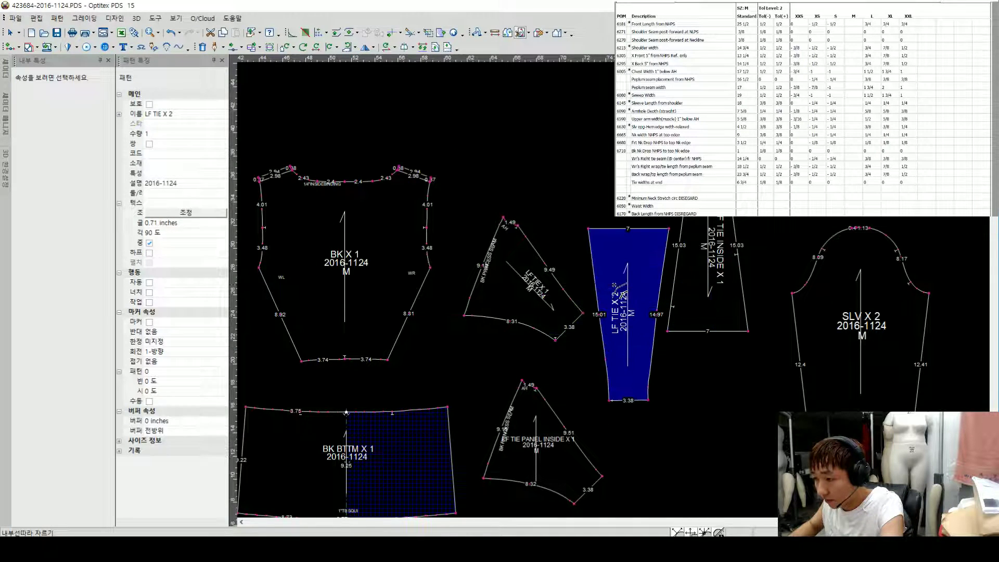
key(bracketleft)
key(bracketleft)
Step: Shift LF TIE INSIDE X 1 toward the sleeve and position LF TIE X 2 beside it
key(space)
click(717, 344)
key(space)
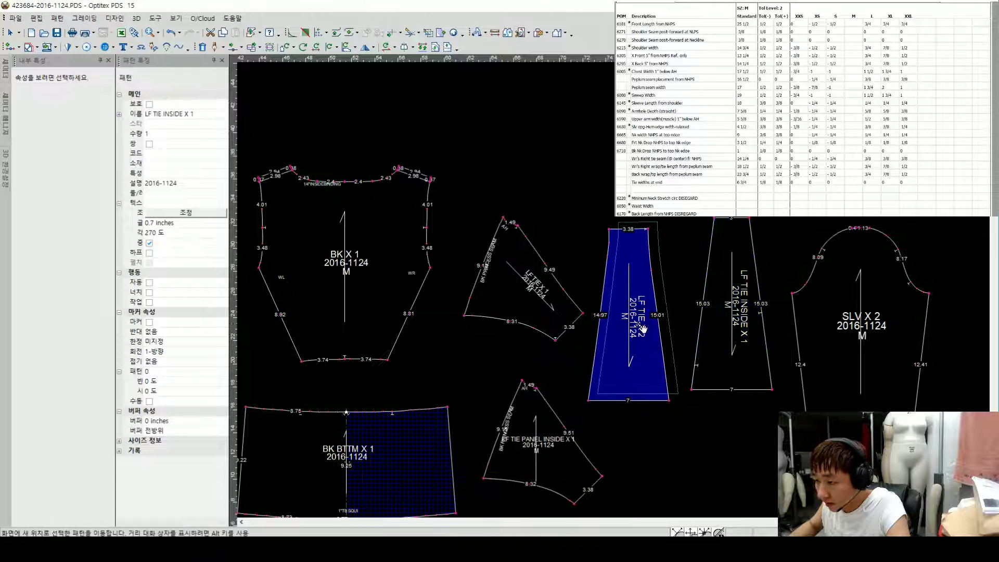
click(644, 329)
right_click(595, 180)
click(610, 186)
Step: Cut the side panel off FT X 1 along the 7.62-inch internal line below the armhole, keeping seam corner type 1
scroll(511, 261, down, 4)
scroll(270, 307, up, 3)
scroll(626, 277, down, 3)
scroll(408, 289, up, 4)
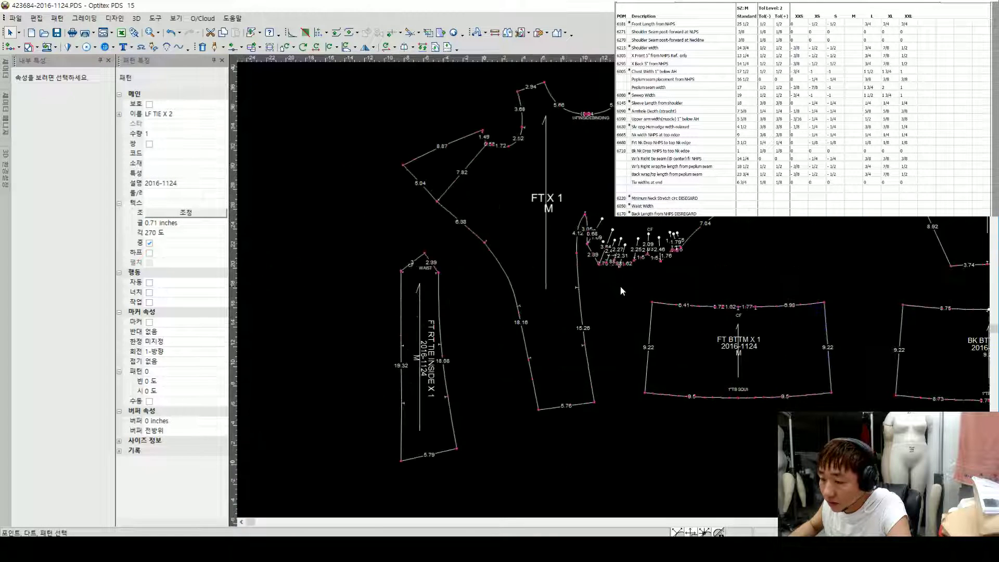
click(431, 334)
scroll(563, 289, up, 1)
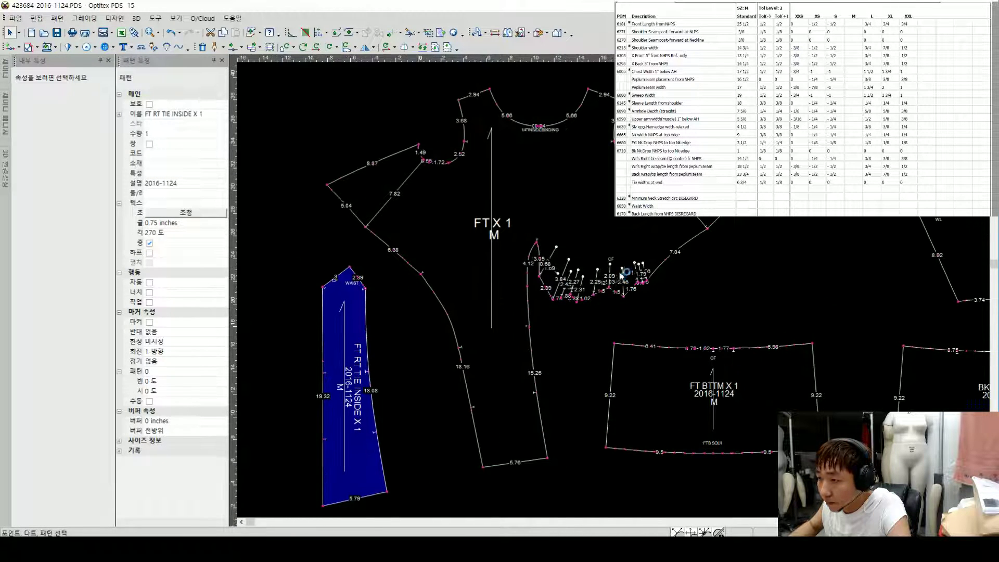
scroll(595, 290, up, 2)
click(612, 287)
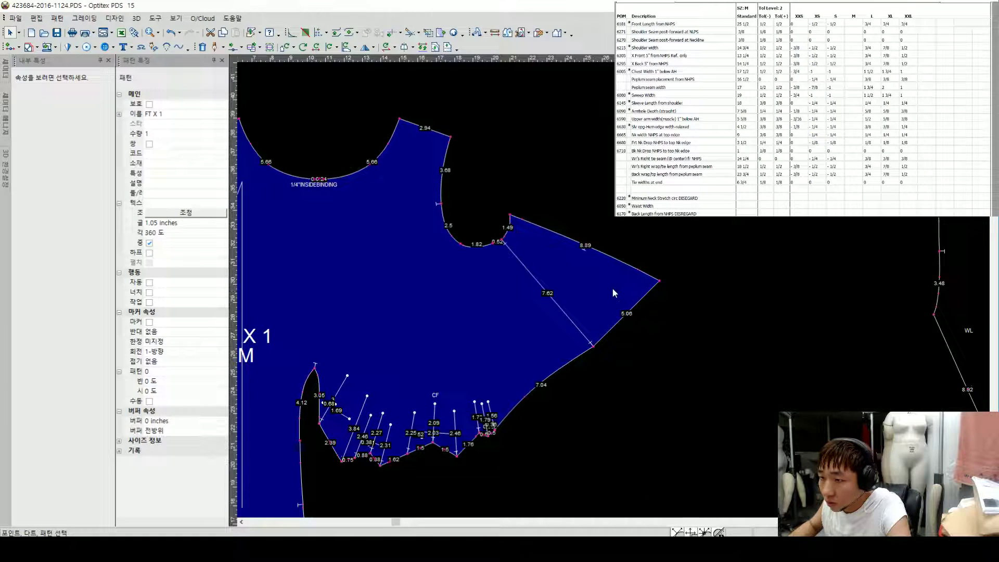
click(519, 35)
click(545, 285)
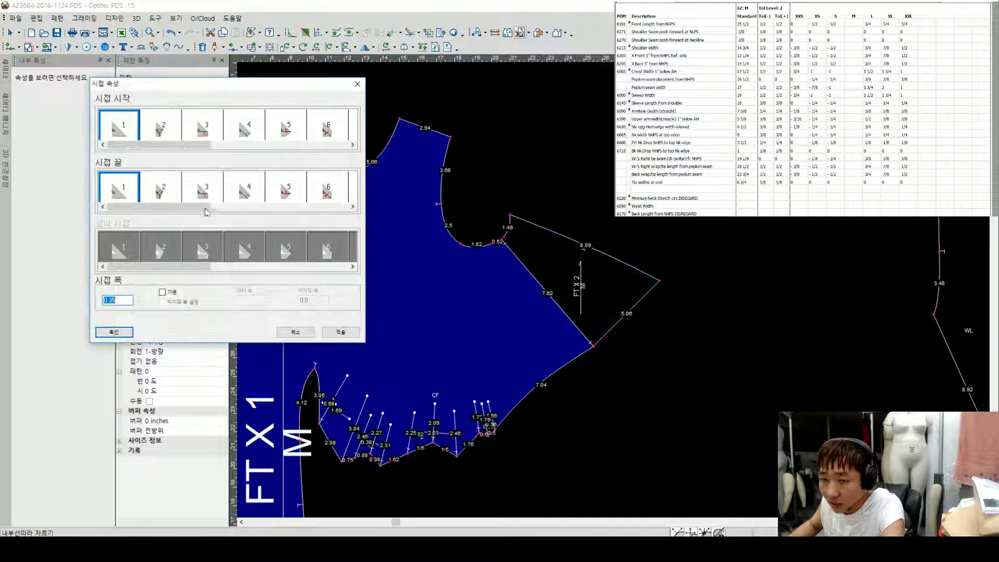
key(Return)
Step: Move the cut-off FT X 2 panel clear of FT X 1 into the space before BK X 1
scroll(399, 307, down, 2)
click(580, 259)
click(648, 235)
scroll(651, 292, down, 2)
click(617, 283)
click(724, 328)
scroll(727, 310, up, 3)
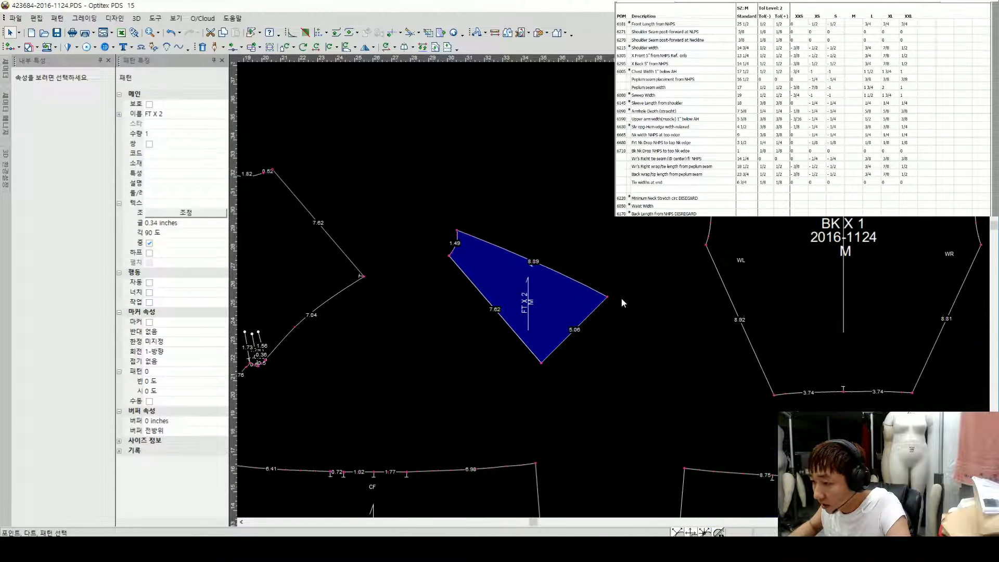
Step: Flip FT X 2 horizontally and move it onto LF TIE PANEL INSIDE X 1
scroll(620, 295, down, 3)
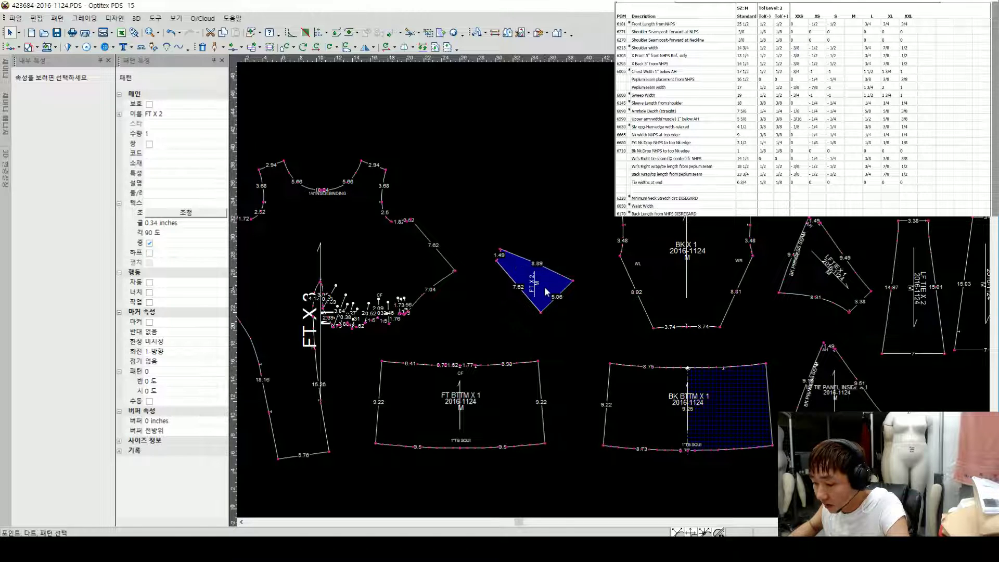
key(h)
key(space)
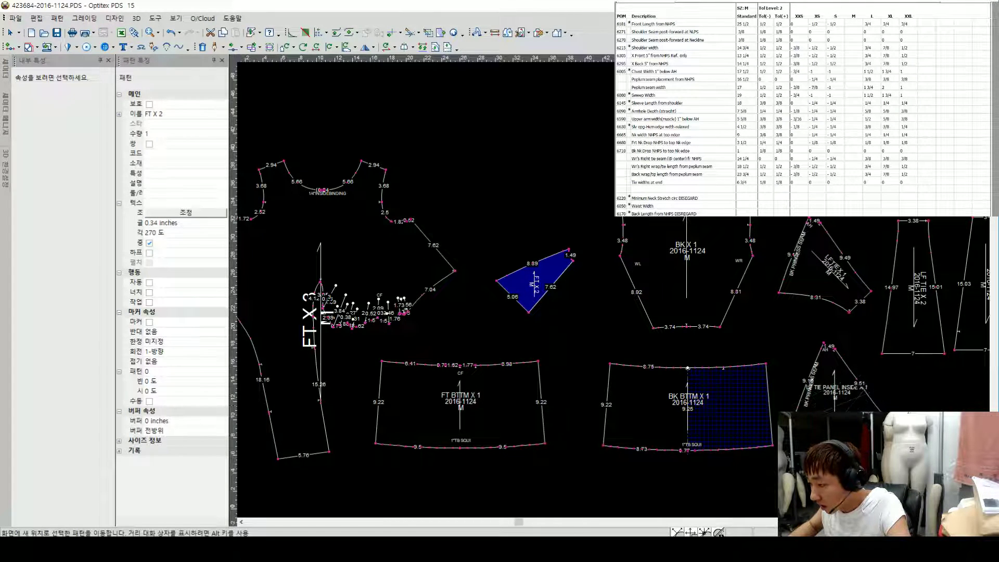
click(837, 450)
Step: Walk FT X 2 against LF TIE PANEL INSIDE X 1 from the shared lower corner, rotating it onto the princess seam edge
scroll(838, 450, up, 3)
key(w)
click(586, 311)
click(575, 233)
click(586, 203)
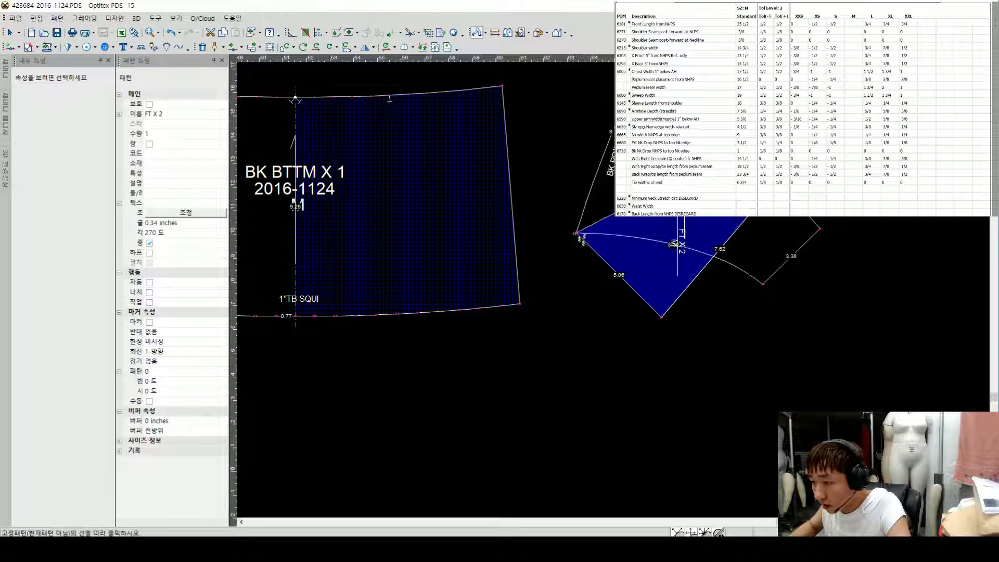
scroll(581, 207, down, 2)
Step: Move FT X 2 back into the space between the front piece and BK X 1 and flip it horizontally
key(space)
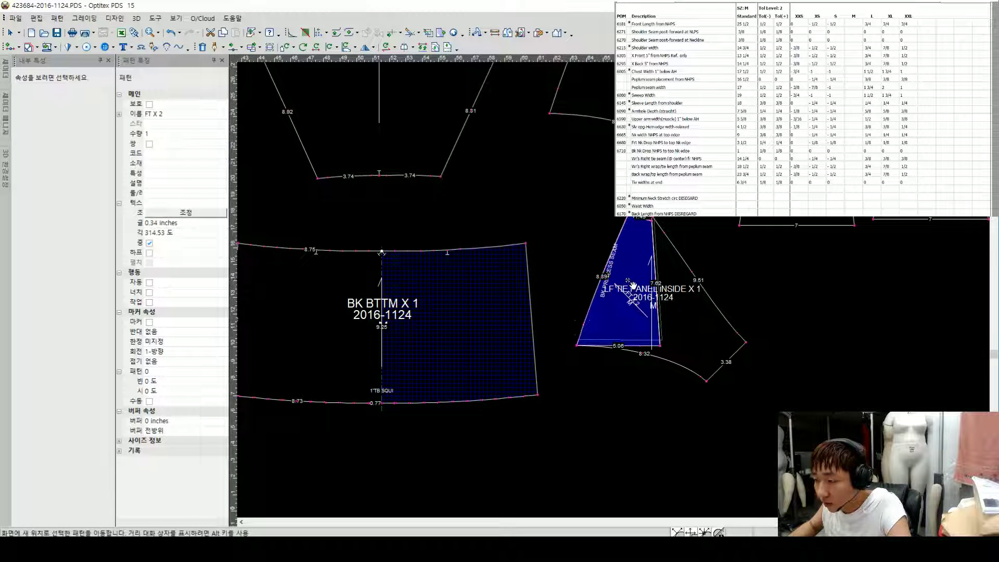
scroll(633, 285, down, 3)
click(547, 281)
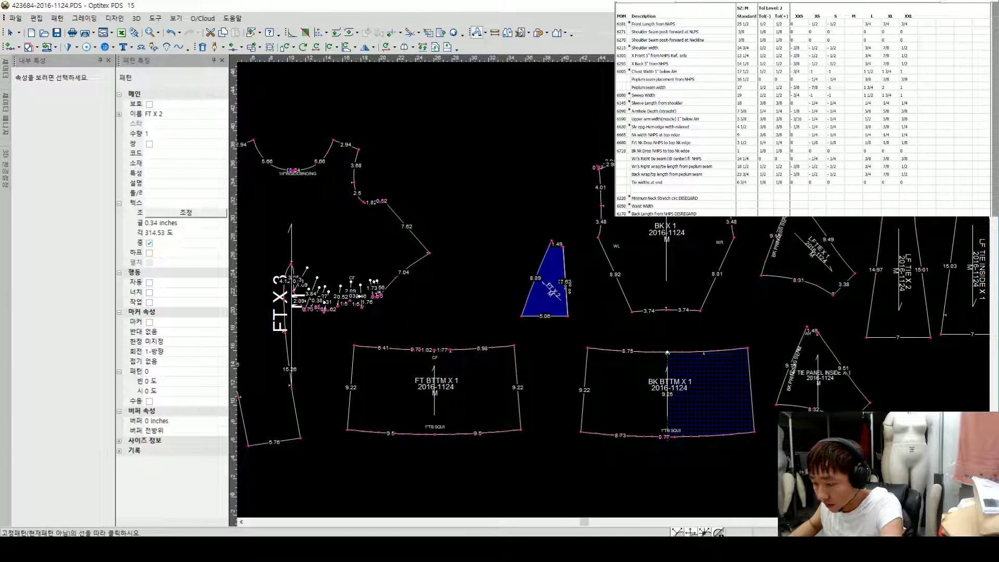
key(equal)
Step: Move the cut-off FT X 1 panel across the front piece to sit beside FT X 2 and flip it horizontally
scroll(586, 283, down, 3)
scroll(587, 275, up, 4)
key(space)
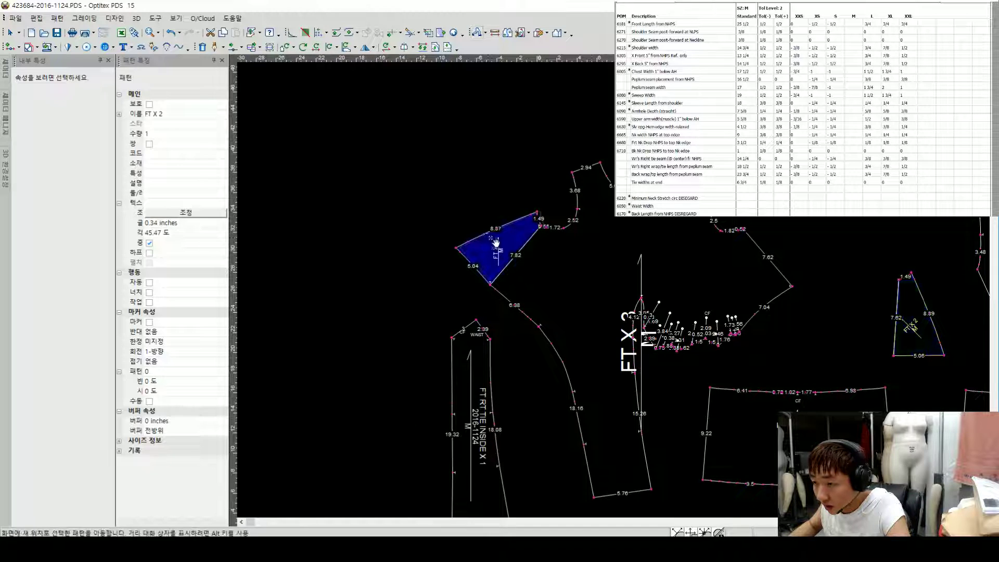
click(790, 320)
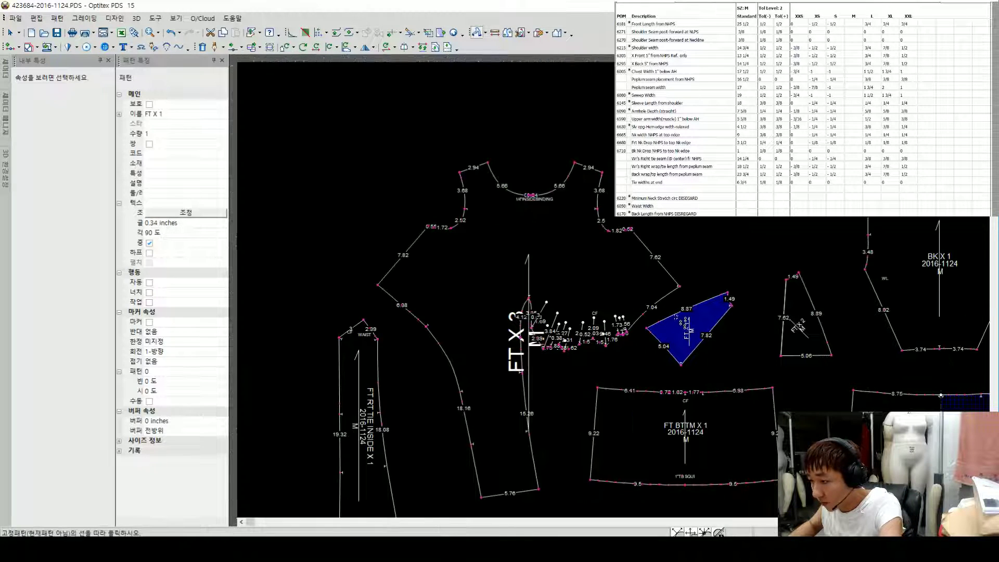
key(equal)
Step: Walk the FT X 1 panel onto FT X 2 from their lower corner to compare the two side panels
scroll(722, 326, up, 2)
key(w)
click(531, 297)
click(629, 292)
click(792, 336)
click(782, 306)
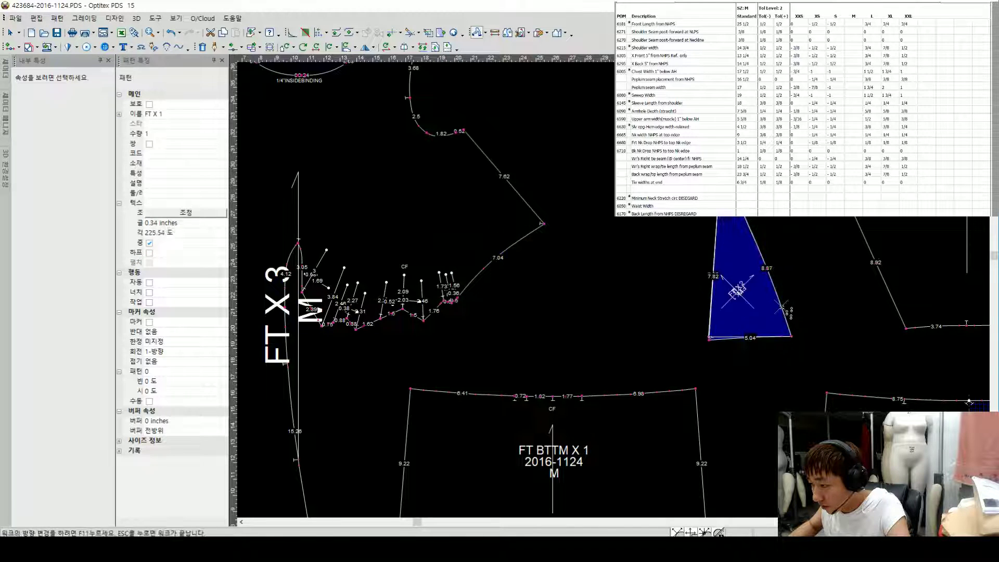
Step: Move the FT X 1 panel off FT X 2 into the free space beside the front piece
scroll(760, 322, down, 2)
middle_drag(760, 321, 619, 294)
key(space)
click(516, 291)
right_click(537, 196)
click(545, 203)
click(539, 297)
Step: Return the FT X 1 panel to the space above FT RT TIE INSIDE X 1 and flip it horizontally
scroll(537, 285, down, 2)
key(space)
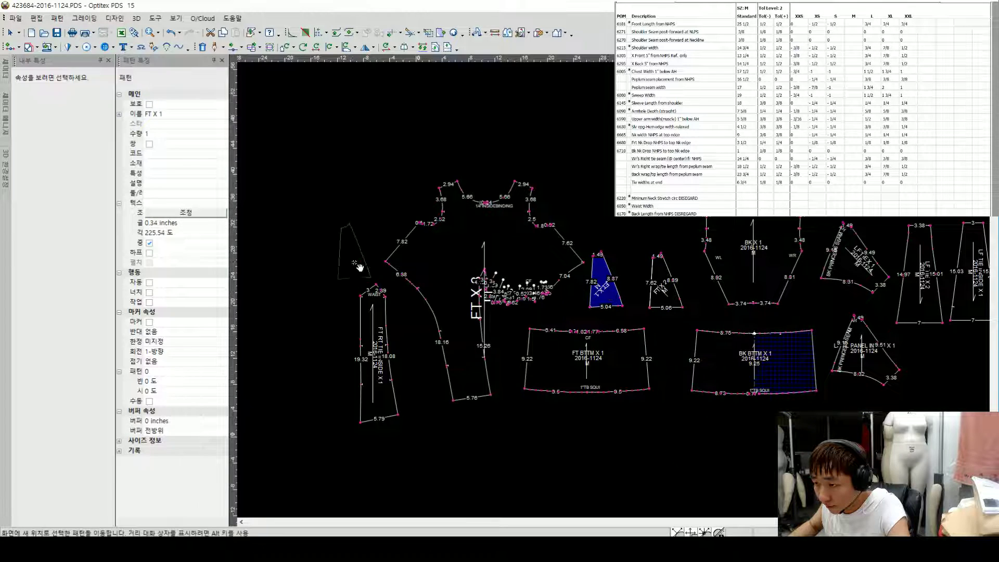
click(357, 262)
key(equal)
scroll(440, 263, up, 3)
key(space)
click(598, 299)
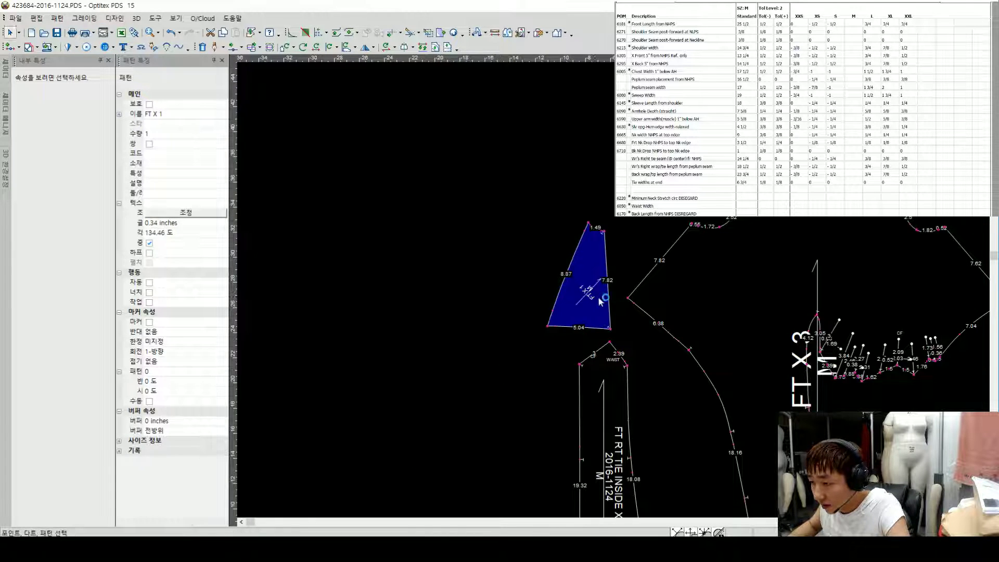
Step: Shift FT RT TIE INSIDE X 1 down clear of the FT X 1 panel and move FT X 2 closer to the front piece
scroll(597, 299, down, 2)
key(space)
click(502, 342)
click(503, 367)
key(Home)
key(space)
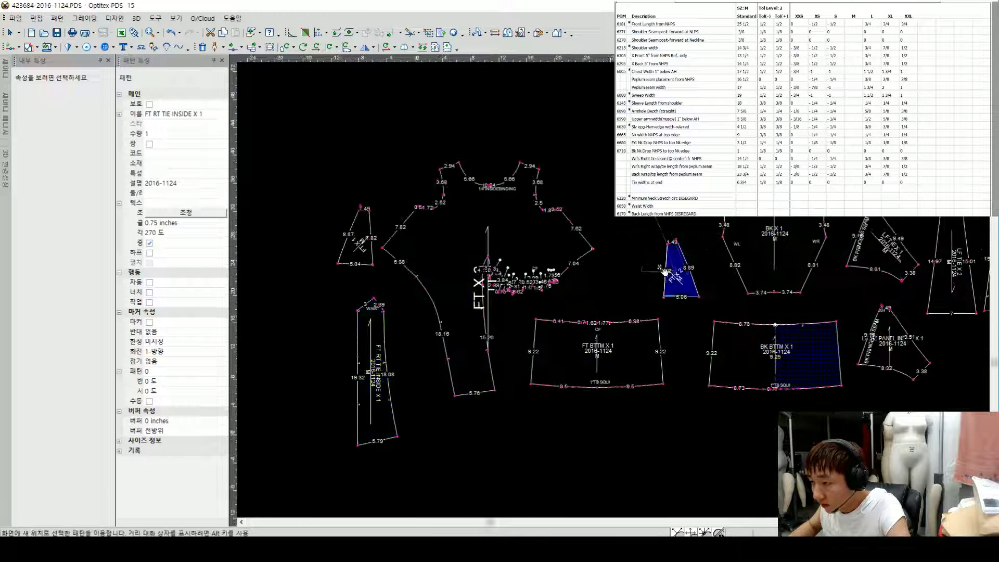
click(638, 256)
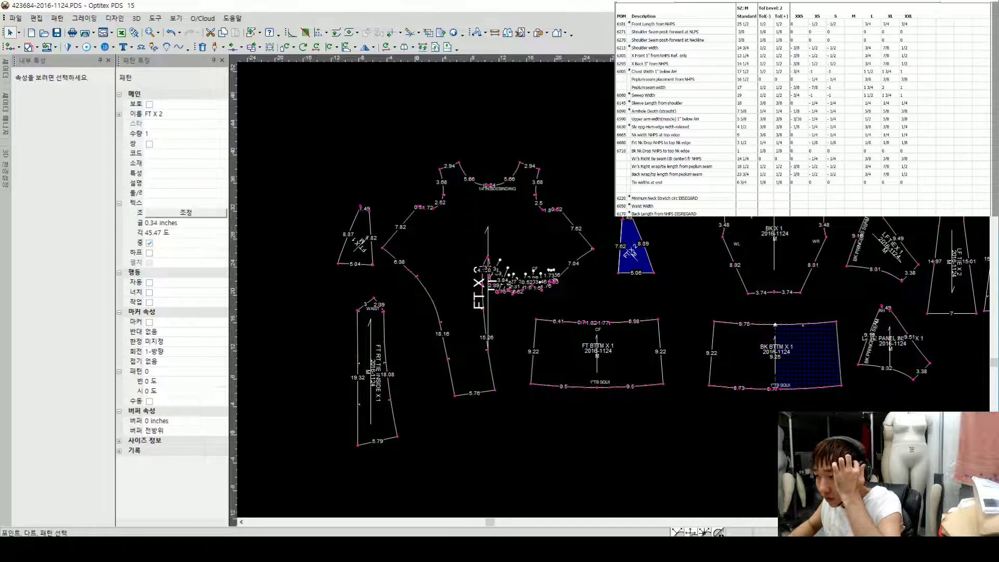
Step: Turn off the grading attribute of the selected neckline point on BK X 1
scroll(613, 288, up, 5)
click(661, 288)
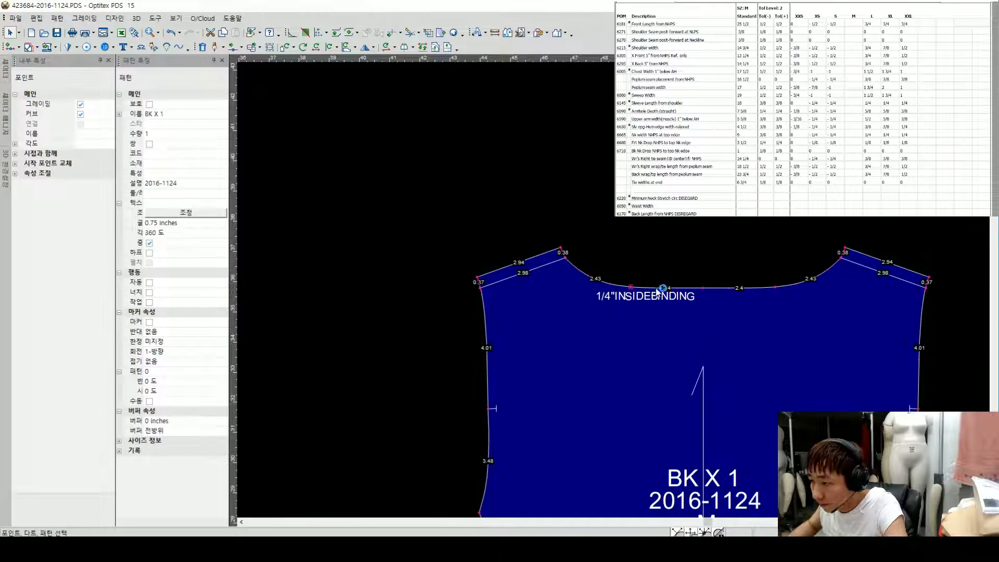
click(81, 104)
scroll(620, 312, down, 6)
scroll(607, 299, up, 2)
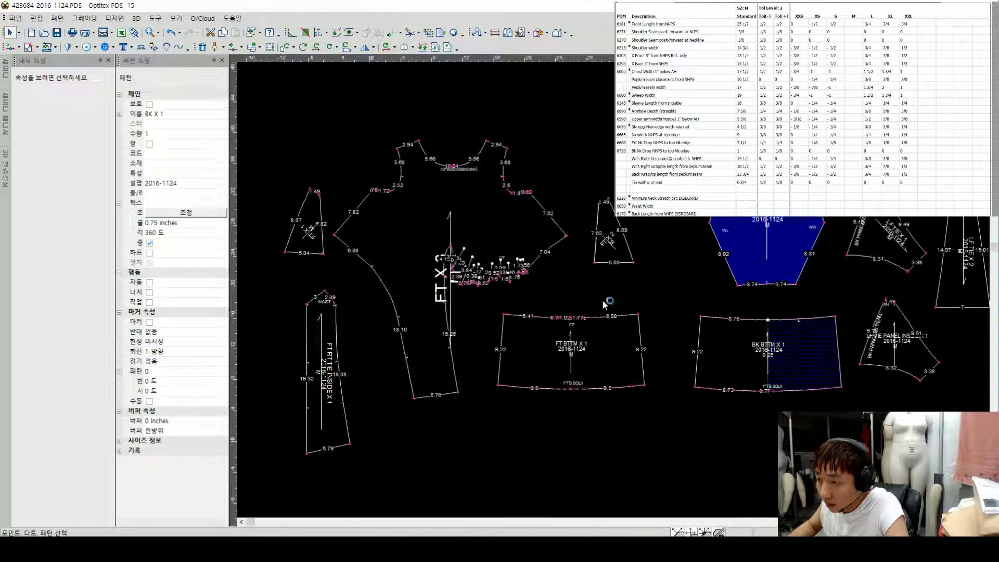
Step: Select FT BTTM X 1's hem centre point and add three sizes before and three sizes after M in the size table
click(572, 390)
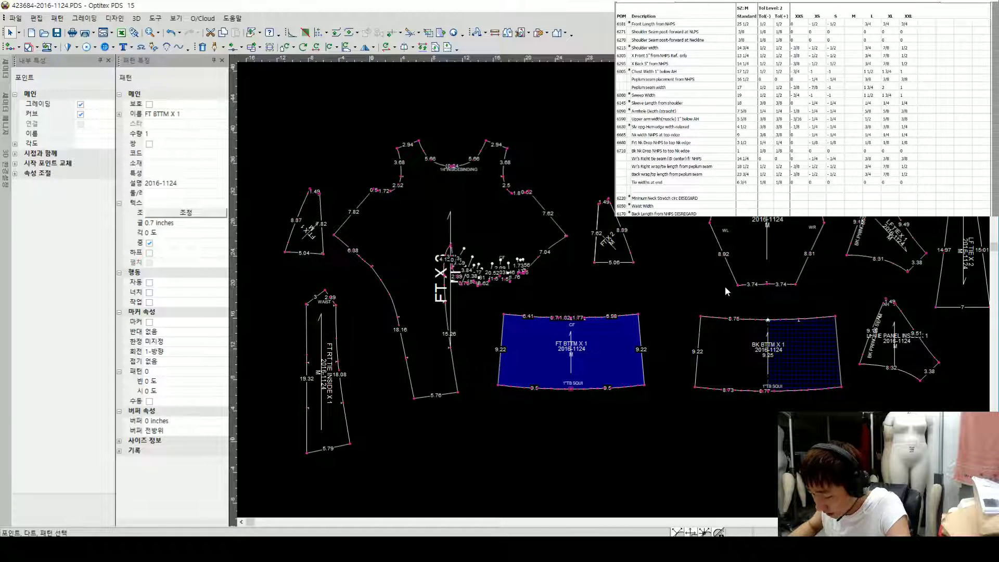
key(ctrl+F4)
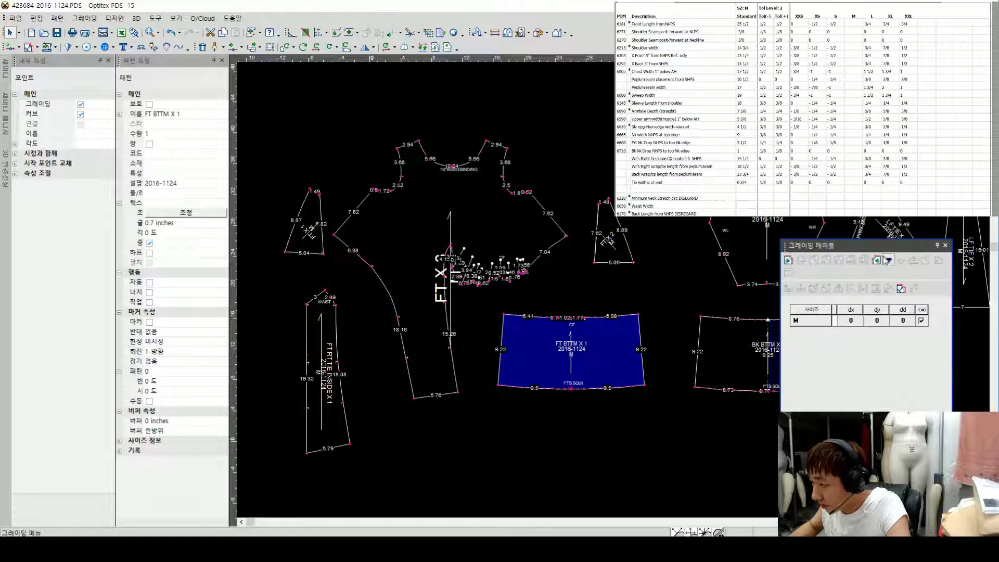
click(888, 259)
click(891, 264)
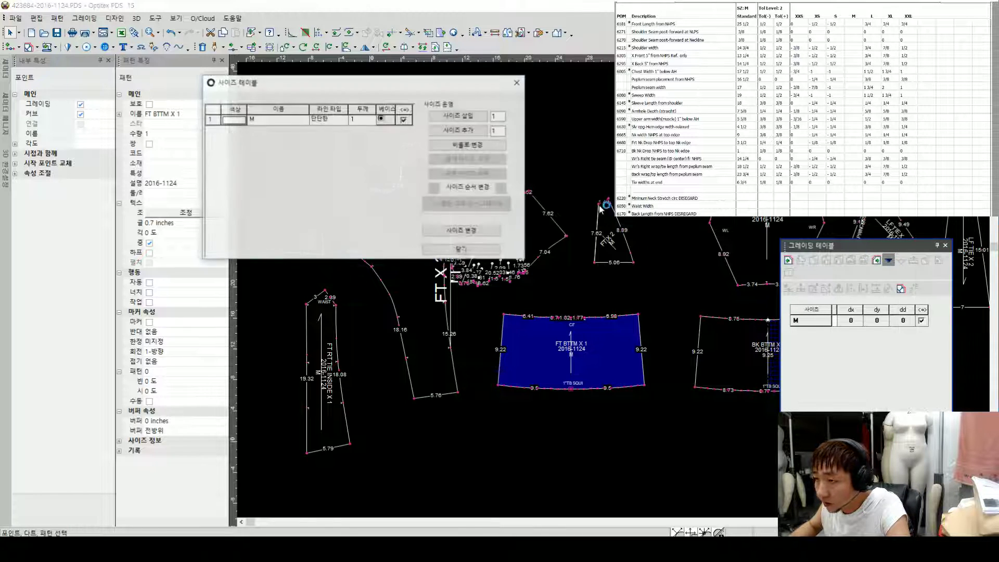
click(452, 116)
click(452, 116)
click(452, 116)
click(454, 130)
click(455, 131)
click(454, 130)
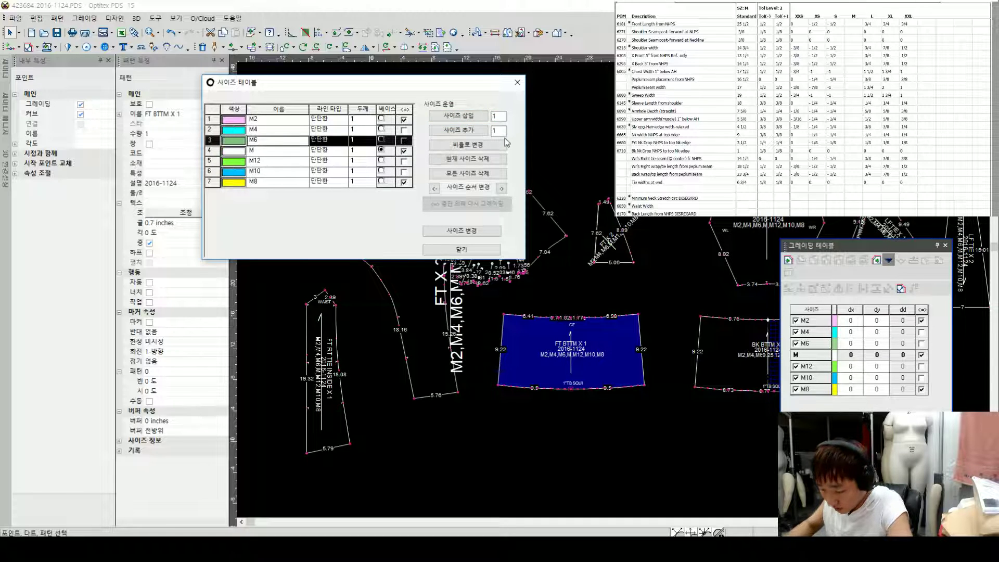
Step: Name the three sizes before M as XXS, XS and S in the size table
text(S)
key(Up)
text(XS)
key(Up)
text(XXS)
Step: Name the three sizes after M as L, XL and XXL and close the size table
key(Down)
key(Down)
key(Down)
key(Down)
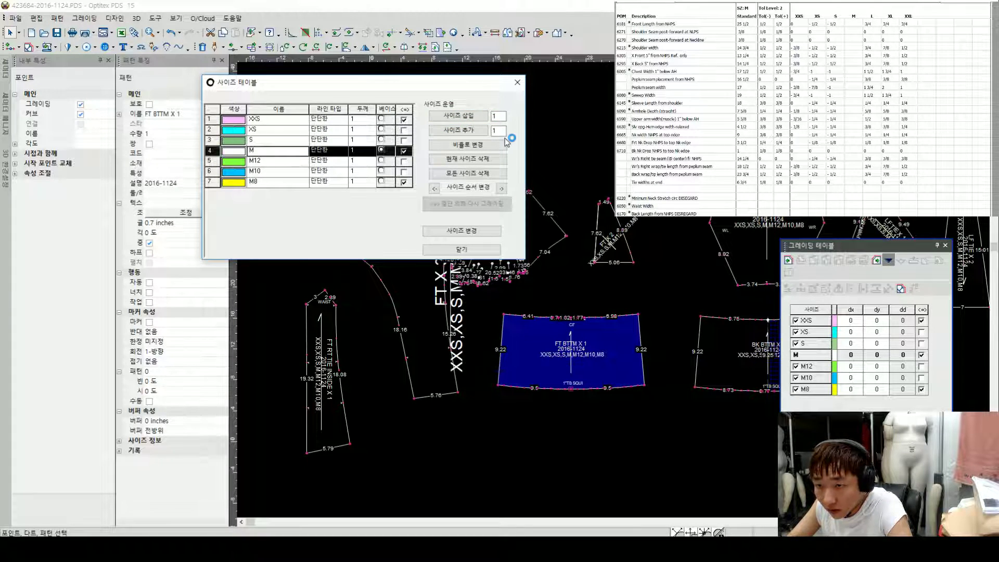
key(Return)
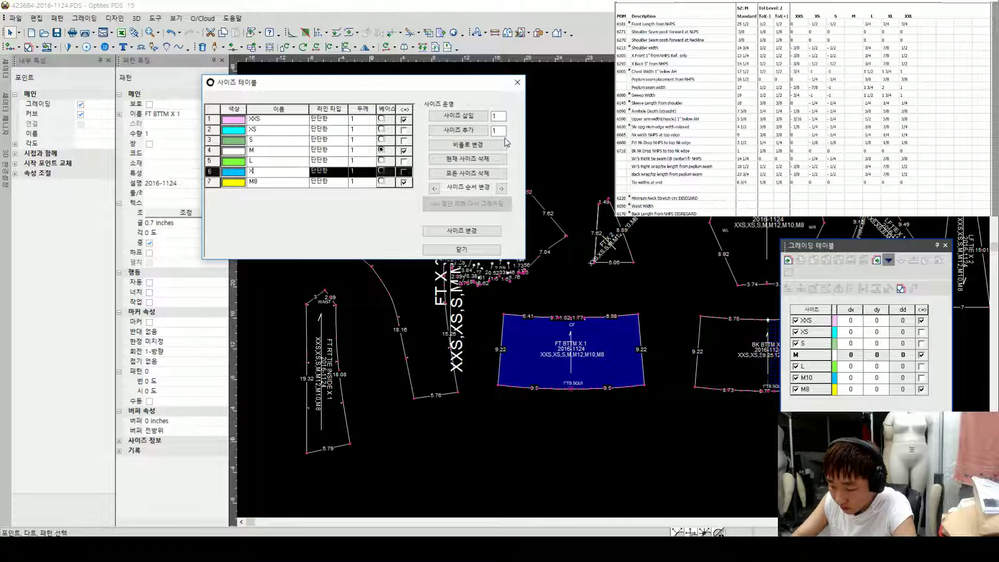
text(XL)
key(Return)
text(XXL)
key(Return)
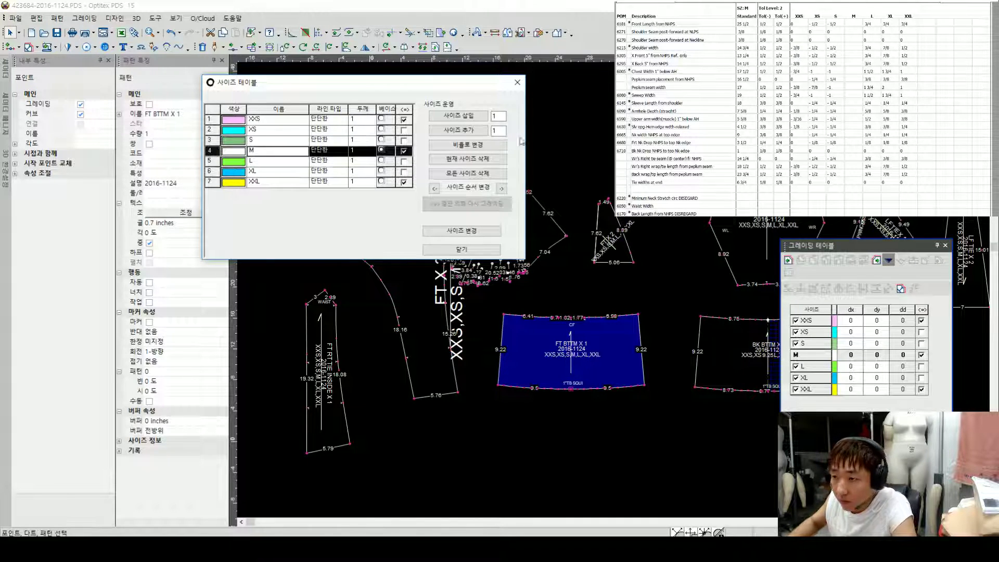
click(461, 249)
Step: Set the dy grading of FT BTTM X 1's hem centre point to 0.5 for S and XS
scroll(614, 295, up, 2)
scroll(615, 295, up, 1)
click(879, 339)
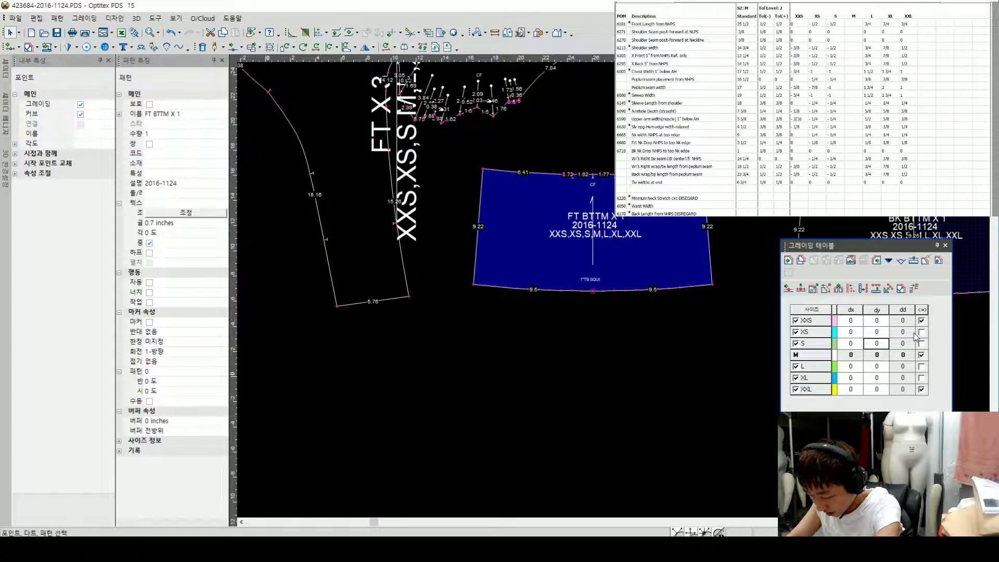
text(.5)
key(Up)
text(.5)
Step: Set the dy grading of FT BTTM X 1's hem centre point to -0.75 for L, XL and XXL
key(Down)
key(Down)
key(Down)
text(-.75)
key(Return)
text(-.75)
key(Return)
text(-.75)
key(Return)
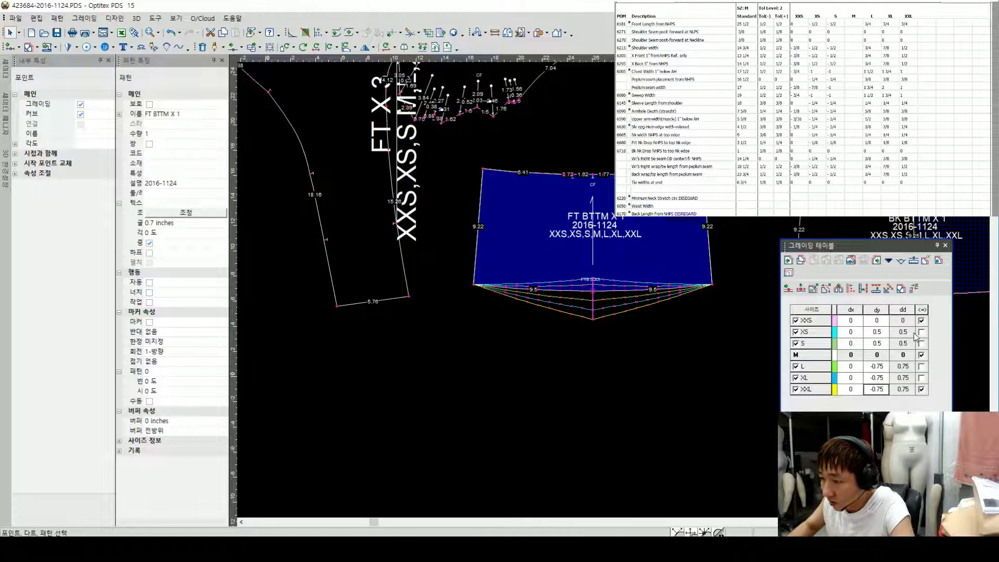
Step: Copy the hem centre grading to FT BTTM X 1's hem text and hem corners, and to the hem points of BK BTTM X 1
click(590, 282)
scroll(588, 284, up, 3)
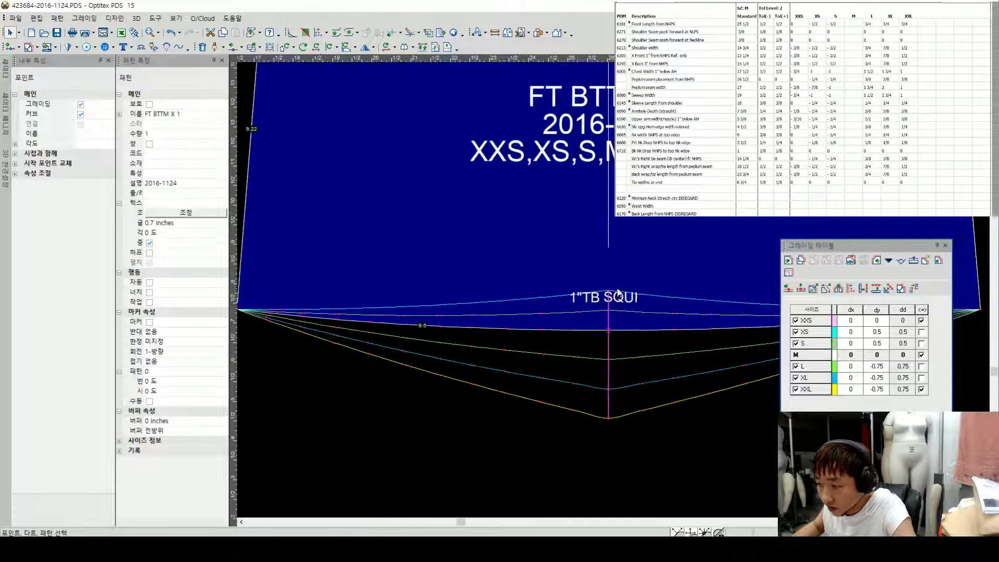
scroll(592, 304, down, 4)
click(413, 286)
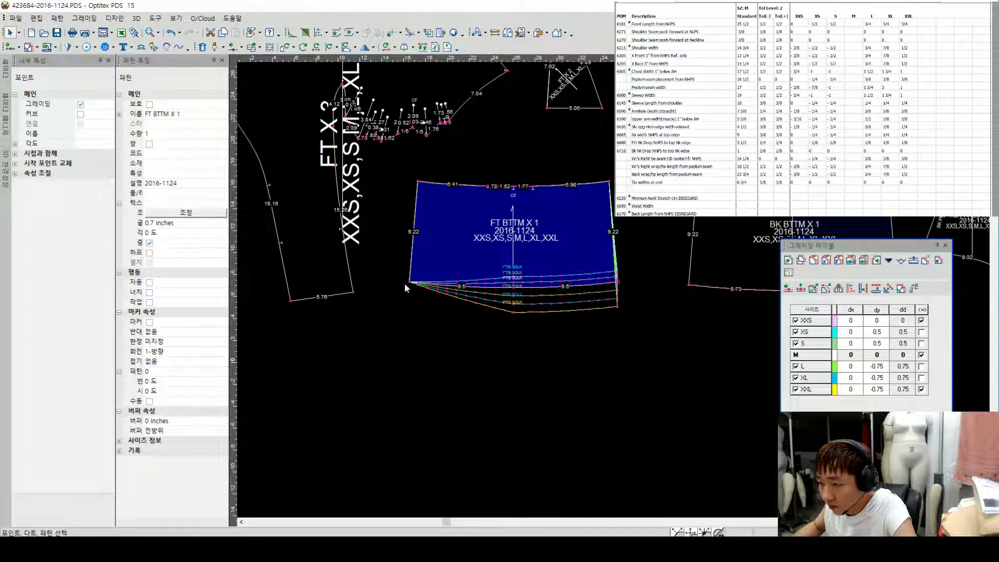
key(ctrl+v)
scroll(739, 265, down, 1)
click(657, 311)
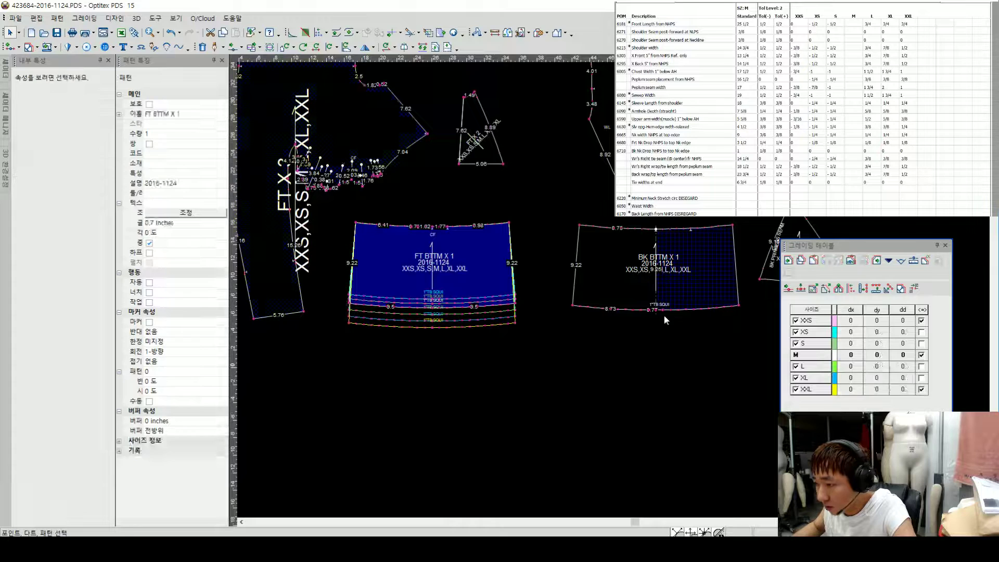
click(598, 306)
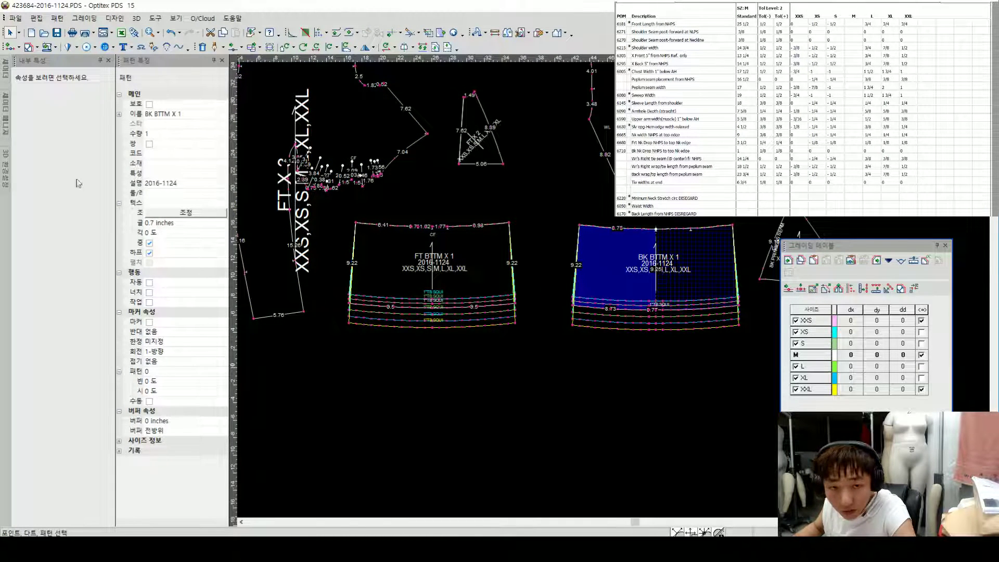
Step: Set the dx grading of BK X 1's outer shoulder point on the WL side to .25 for S and XS and .187 for XXS
scroll(633, 283, down, 2)
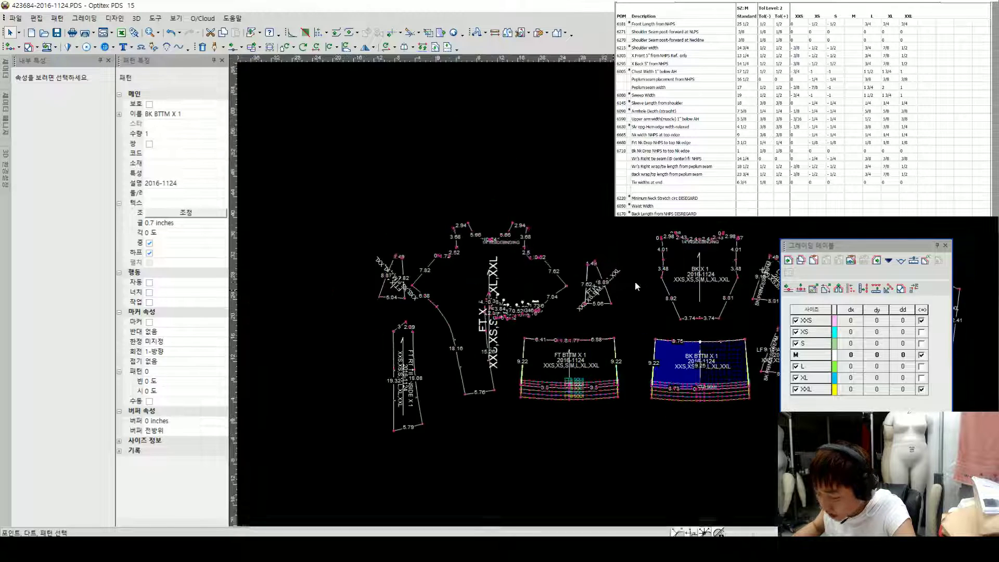
scroll(614, 290, up, 6)
click(558, 309)
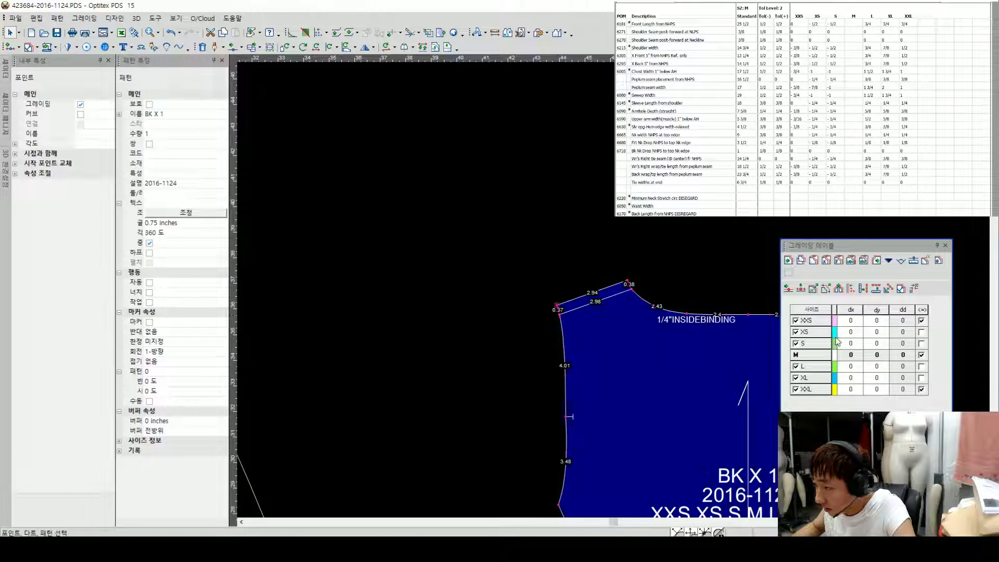
text(.25)
key(Up)
text(.25)
key(Up)
text(.187)
Step: Set the same BK X 1 shoulder point's dx grading to -.375 for L, -.4375 for XL and -.25 for XXL
key(Down)
key(Down)
key(Down)
key(Down)
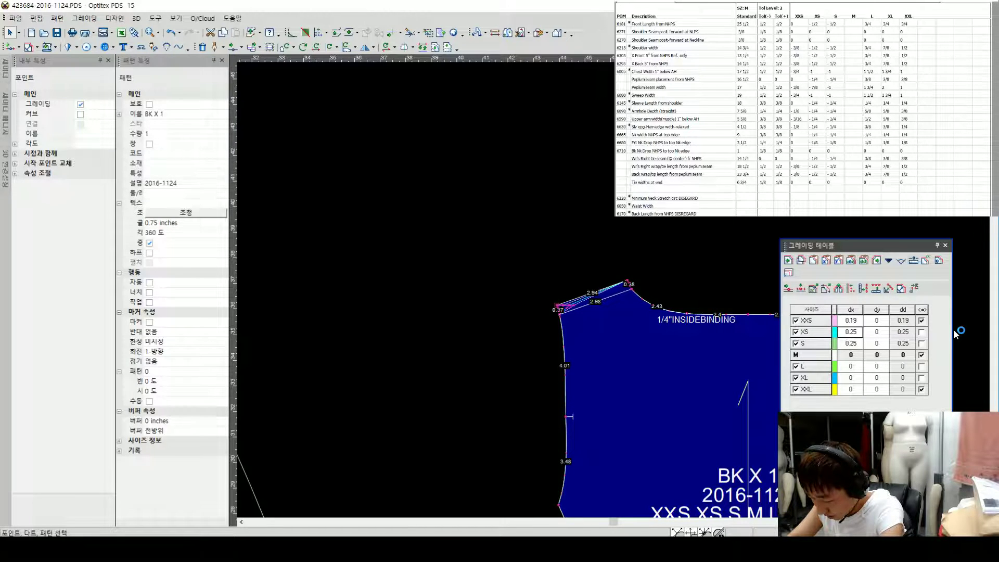
text(-.375)
key(Down)
text(-.4375)
key(Down)
text(-.25)
key(Return)
Step: Paste the shoulder grading onto the armhole point just below the outer shoulder point on BK X 1
scroll(562, 299, up, 2)
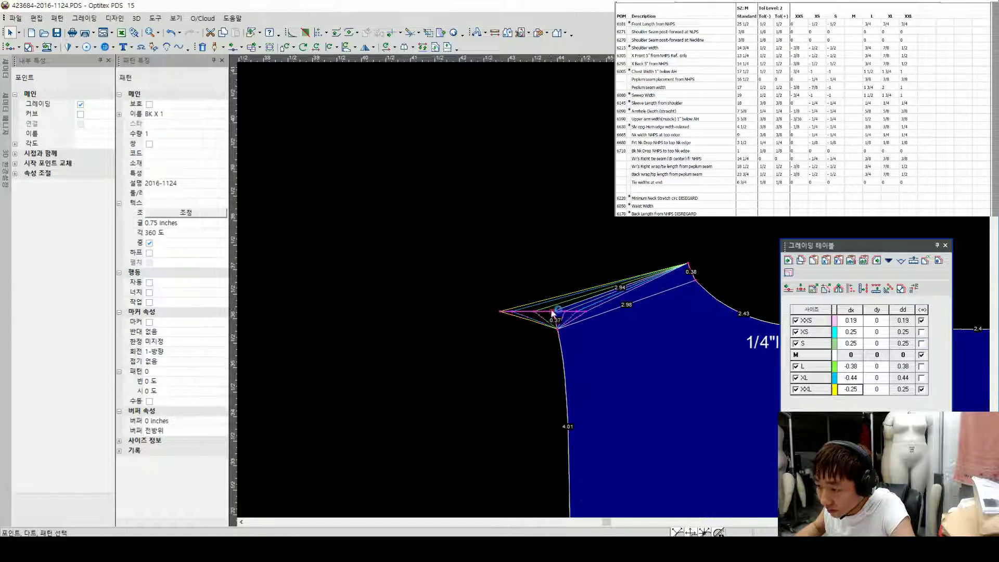
click(559, 331)
key(ctrl+v)
click(586, 325)
click(559, 333)
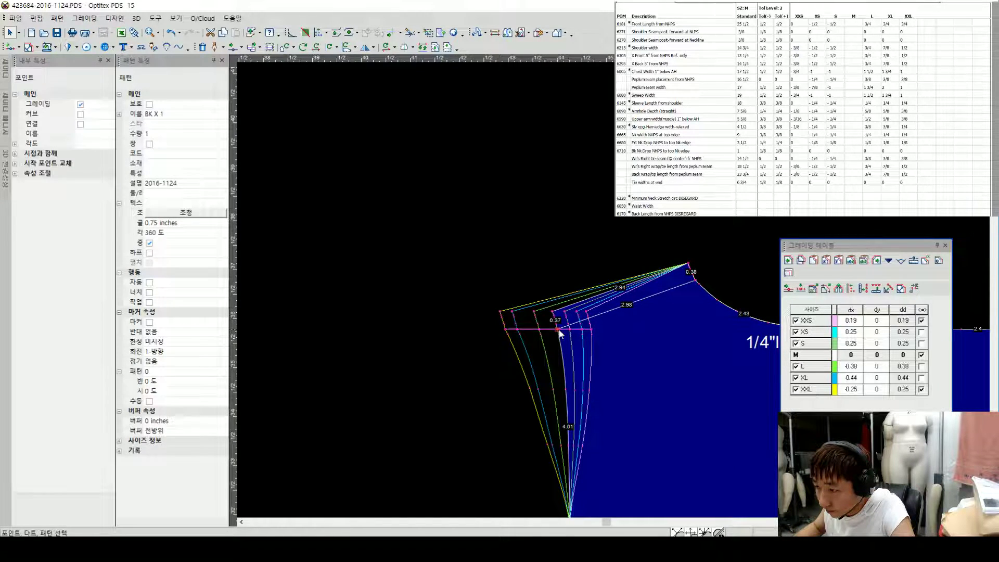
click(564, 331)
Step: Paste the shoulder grading onto both outer shoulder points of FT X 3, flipping it in X on the second shoulder
scroll(596, 291, down, 3)
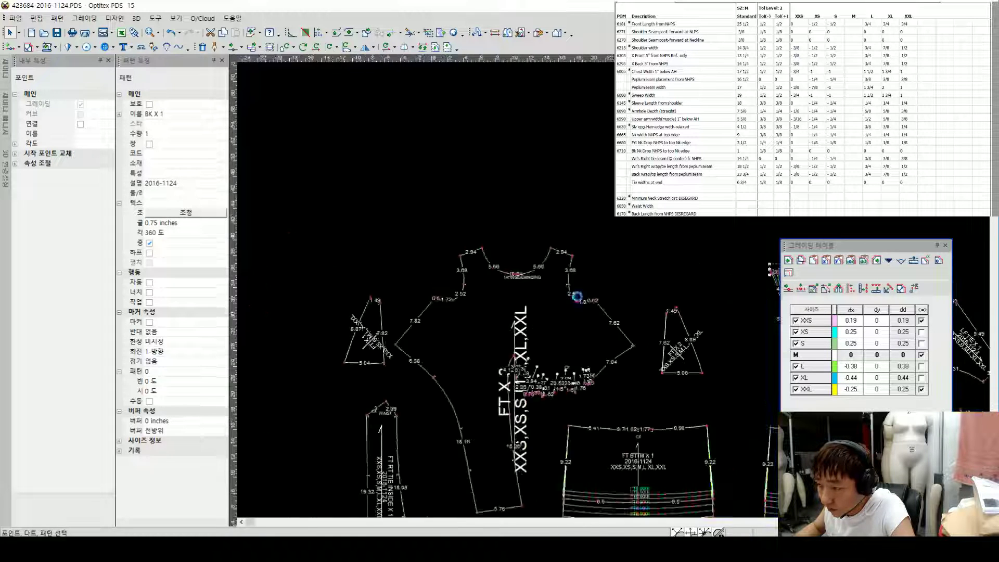
scroll(409, 285, up, 1)
click(449, 264)
key(ctrl+v)
click(588, 265)
key(ctrl+v)
click(889, 260)
mouse_move(902, 329)
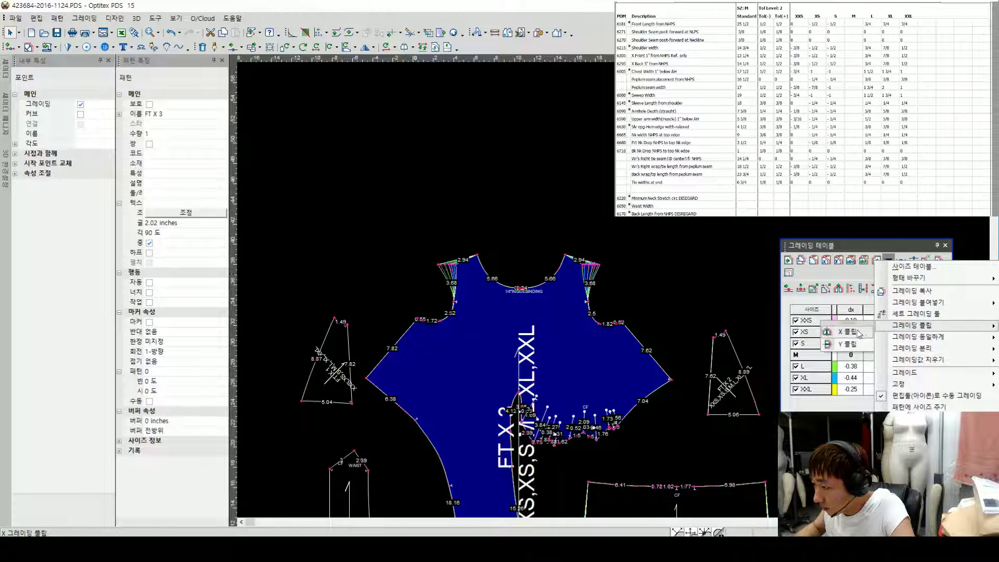
click(848, 328)
scroll(616, 289, down, 3)
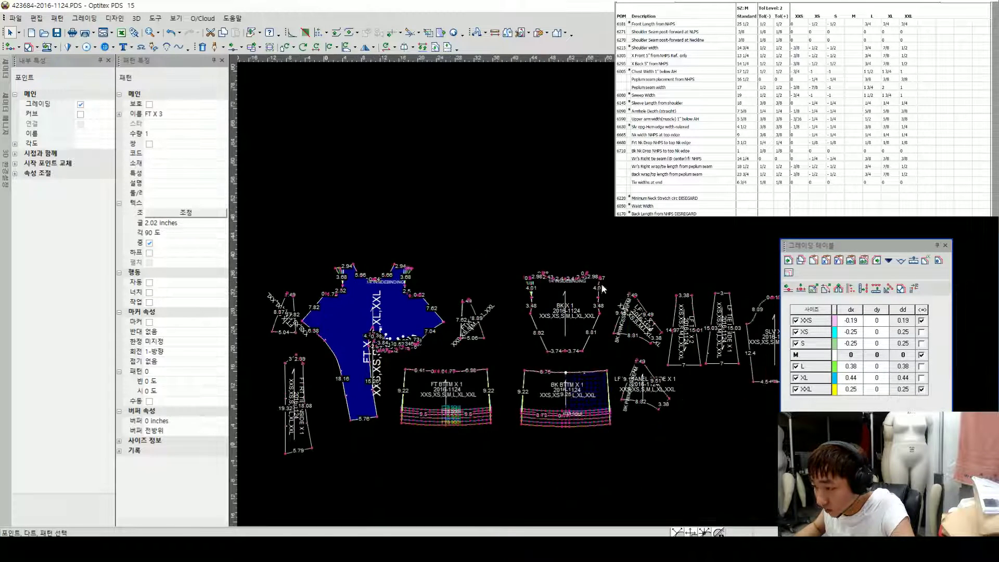
Step: Apply the X-flipped shoulder grading to the outer shoulder points on the WR side of BK X 1
scroll(623, 288, up, 4)
click(622, 285)
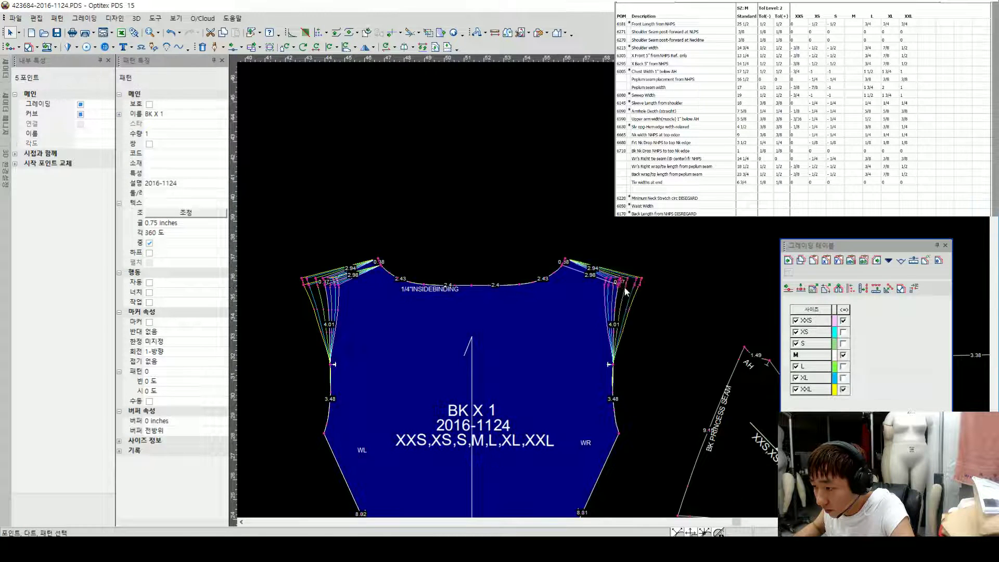
scroll(624, 288, up, 3)
drag(474, 223, 625, 289)
click(625, 289)
scroll(612, 289, down, 3)
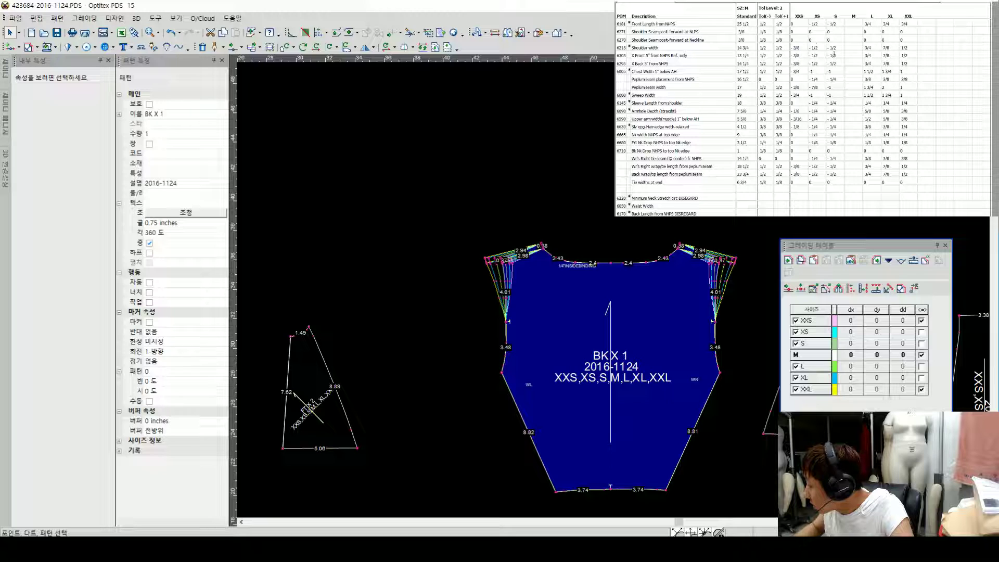
Step: Paste the shoulder grading onto the armhole notch point on the WL side of BK X 1
click(498, 259)
scroll(423, 346, up, 2)
click(756, 251)
click(754, 253)
key(ctrl+v)
scroll(588, 289, down, 4)
scroll(619, 292, up, 2)
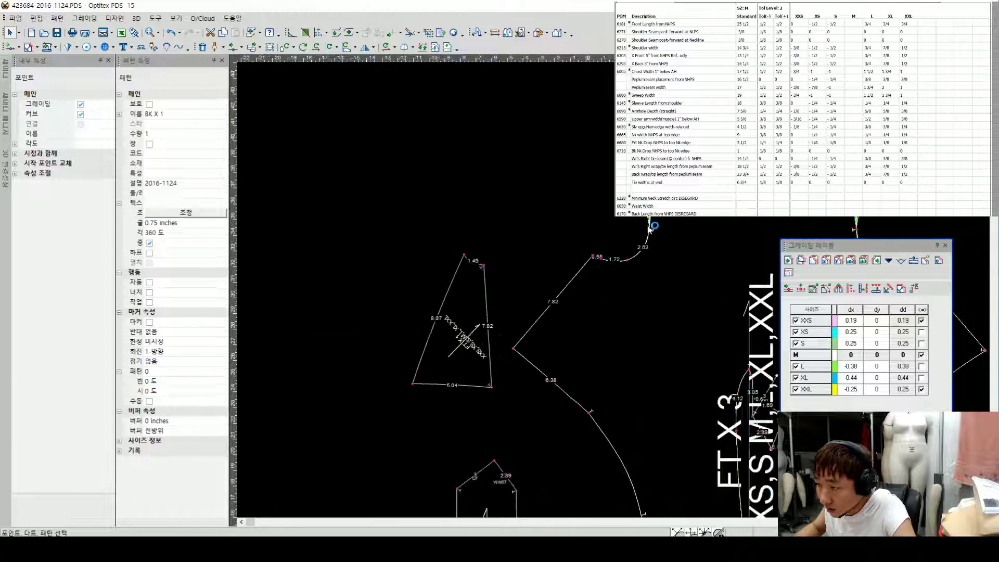
Step: Paste the shoulder grading onto the mid-armhole points of FT X 3, flipping it in X on the second armhole
click(625, 292)
scroll(606, 284, down, 2)
click(601, 277)
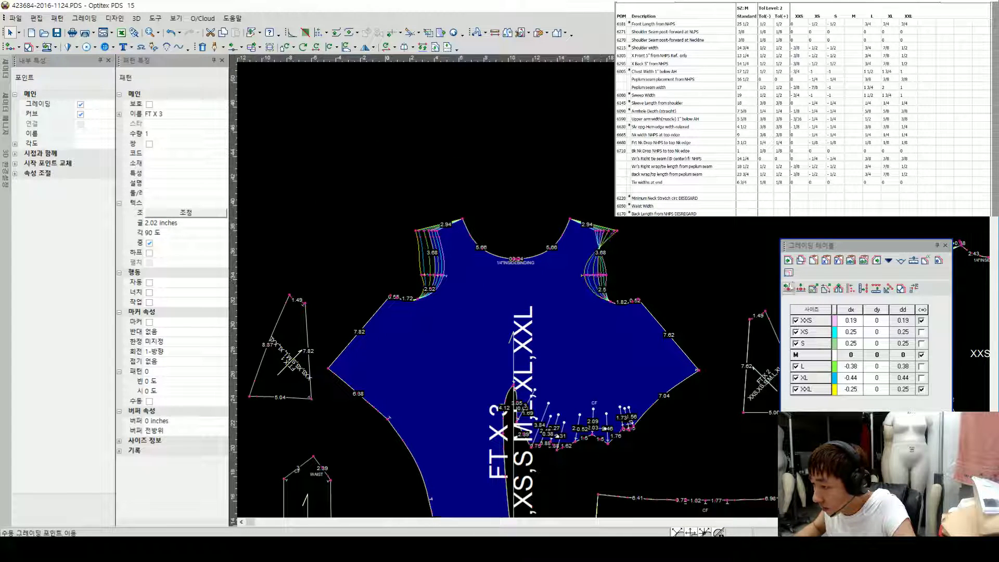
click(889, 260)
mouse_move(874, 324)
click(840, 329)
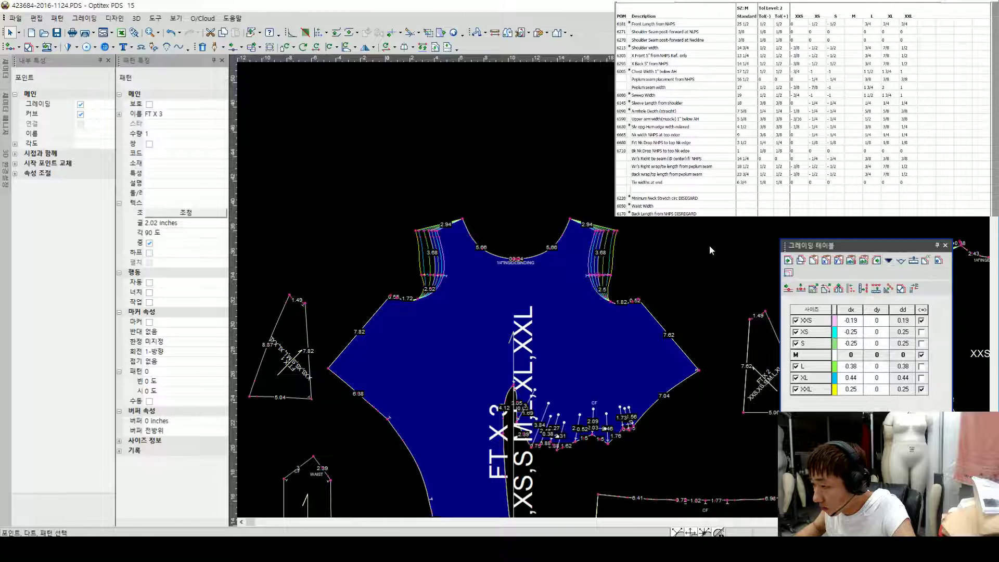
Step: Apply the X-flipped shoulder grading to the armhole notch point on the WR side of BK X 1
scroll(676, 270, down, 2)
scroll(613, 289, up, 2)
click(613, 289)
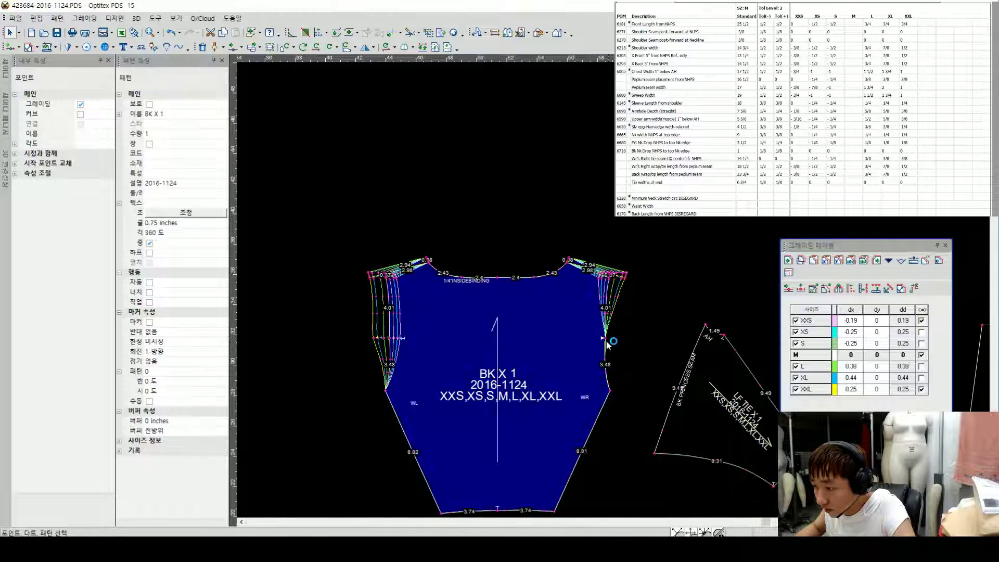
scroll(675, 238, down, 2)
scroll(497, 223, down, 2)
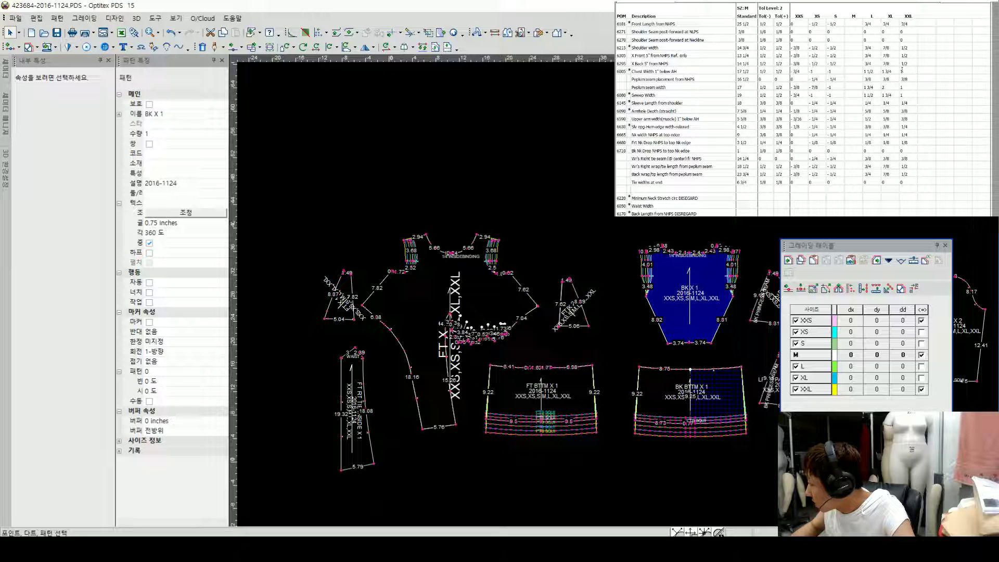
Step: Place the FT X 2 side panel against the WL side seam of BK X 1 to compare them, and move it clear again
scroll(660, 302, up, 2)
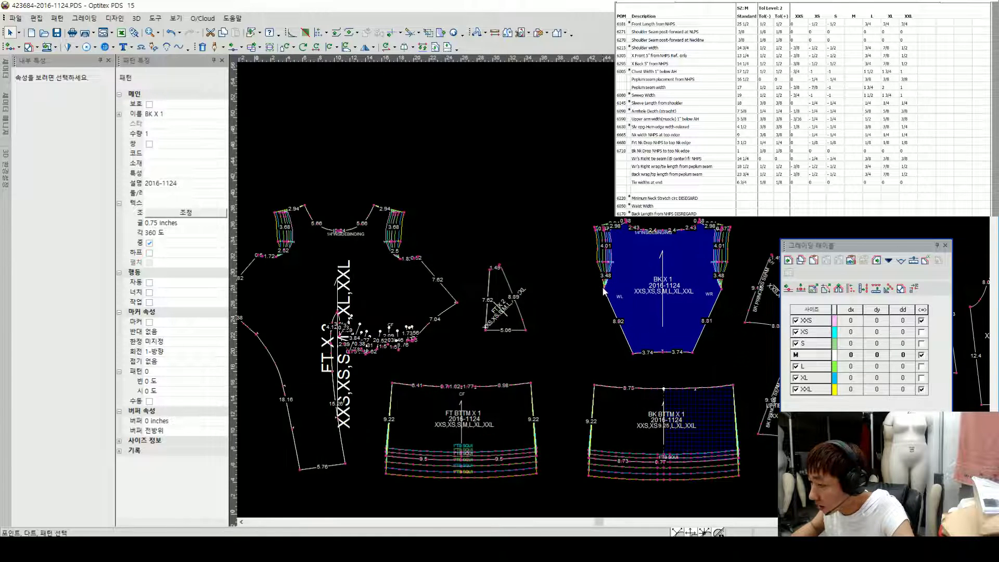
click(606, 290)
scroll(614, 294, down, 2)
scroll(594, 283, down, 3)
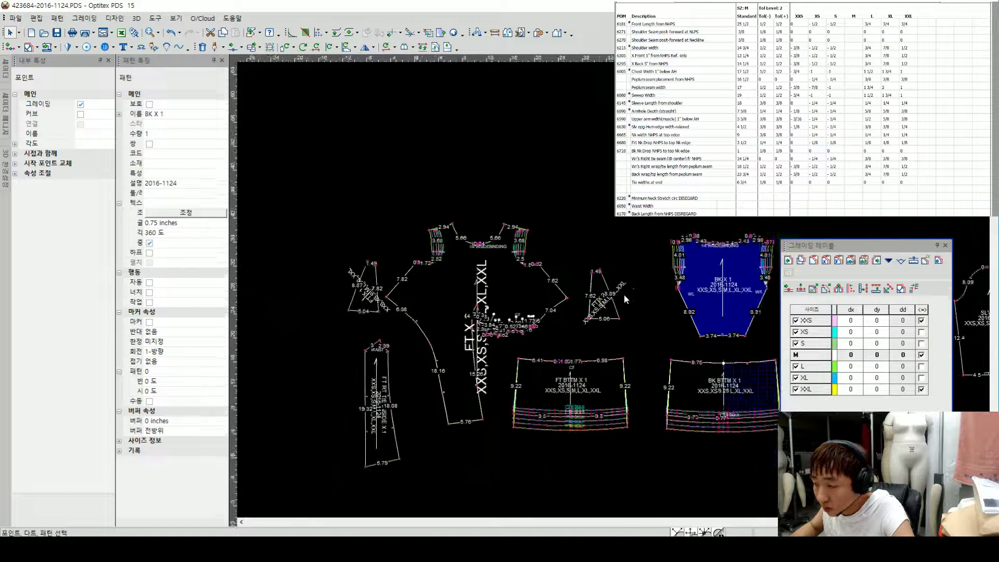
click(587, 308)
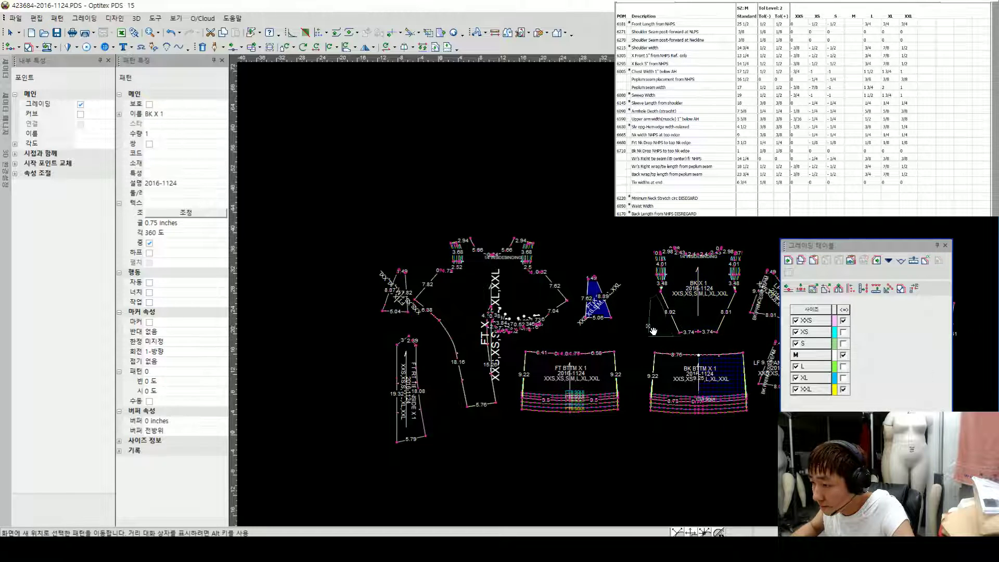
scroll(601, 292, up, 5)
click(609, 276)
drag(622, 290, 641, 293)
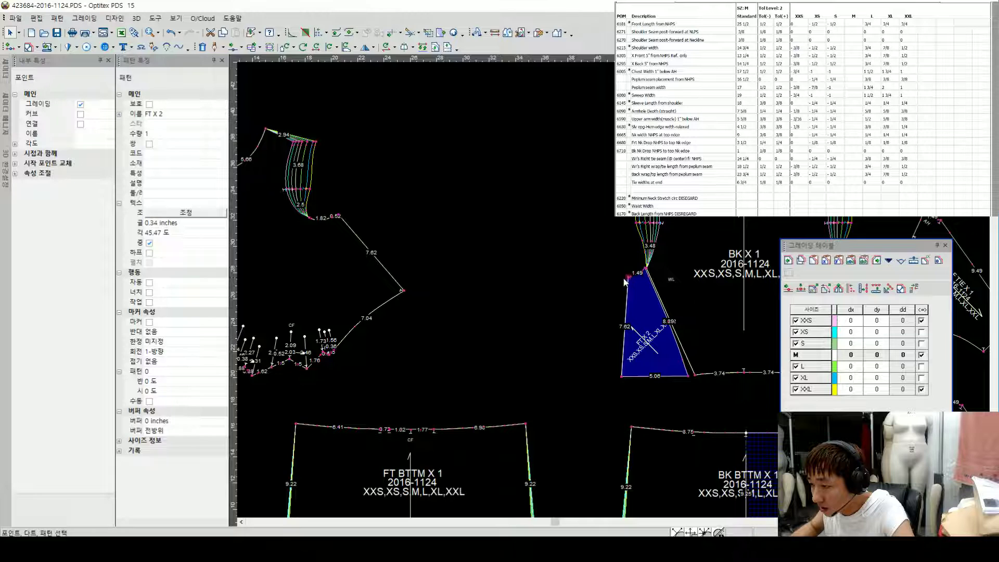
scroll(624, 282, down, 3)
scroll(610, 290, up, 3)
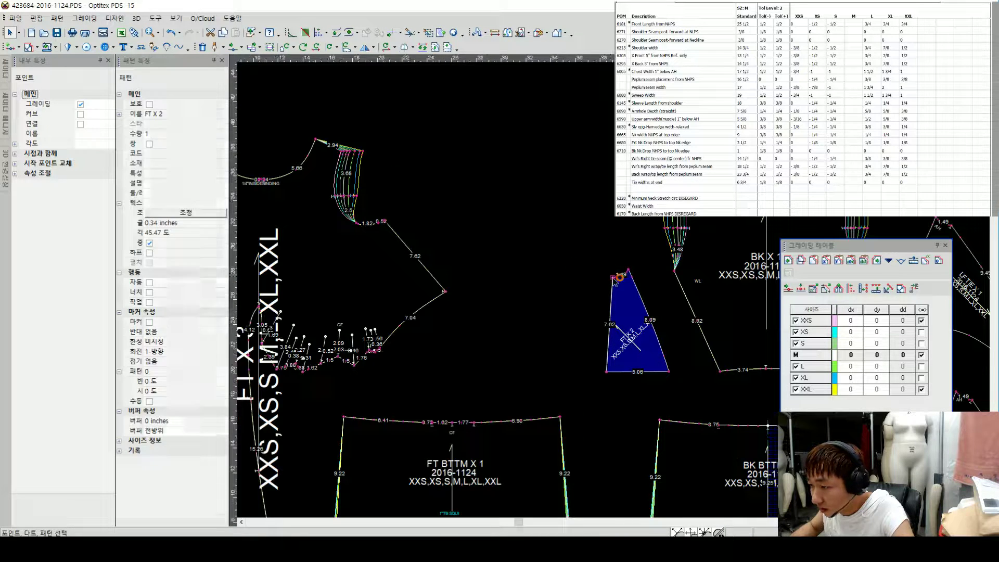
Step: Set the dx grading of FT X 2's armhole-side outer corner to .375 for XXS, .5 for XS and S, -.75 for L, -.875 for XL and -.5 for XXL
click(855, 344)
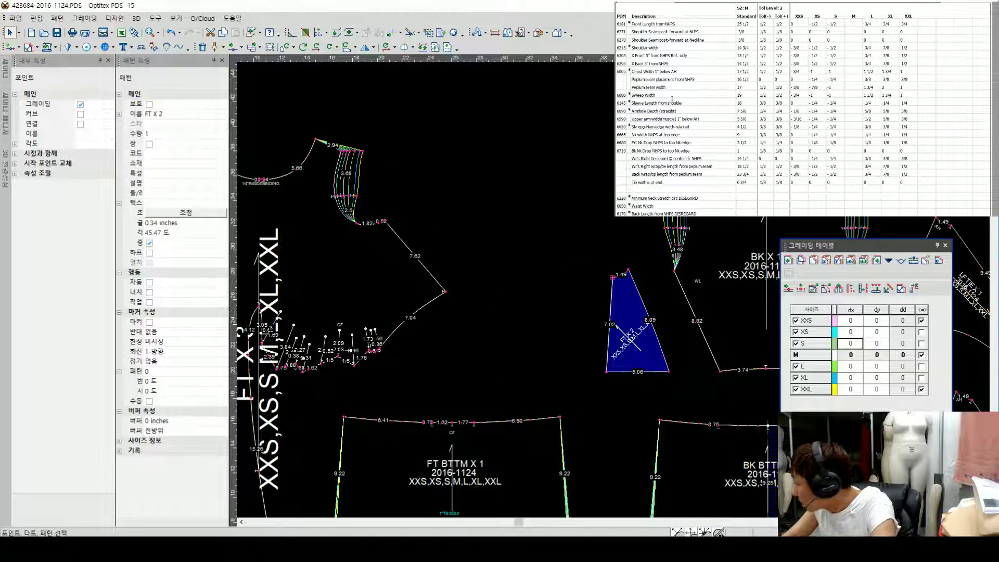
text(.5)
key(Up)
text(.375)
key(Down)
key(Down)
key(Down)
key(Down)
text(-.75)
key(Down)
text(-.87)
text(0.5)
key(Return)
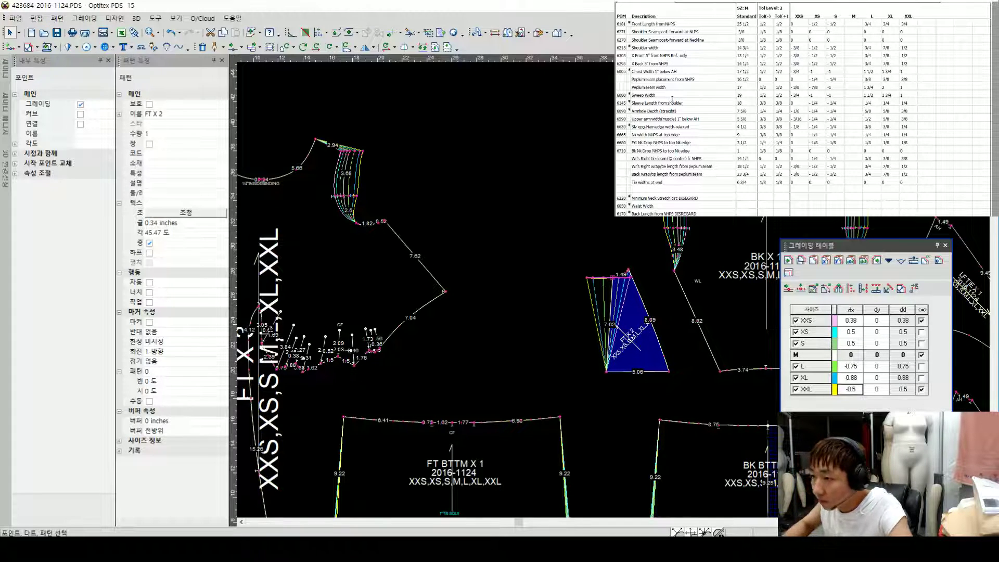
Step: Paste the FT X 2 corner grading onto the WL underarm point of BK X 1 and the peak corner of FT X 2
scroll(600, 286, up, 2)
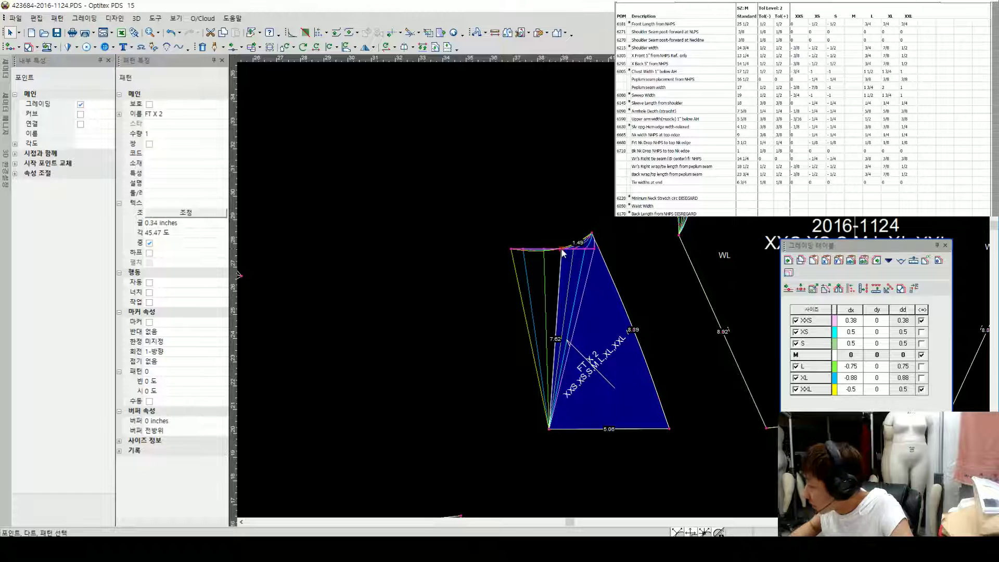
scroll(583, 253, up, 1)
double_click(617, 279)
key(Escape)
scroll(731, 281, down, 1)
click(610, 286)
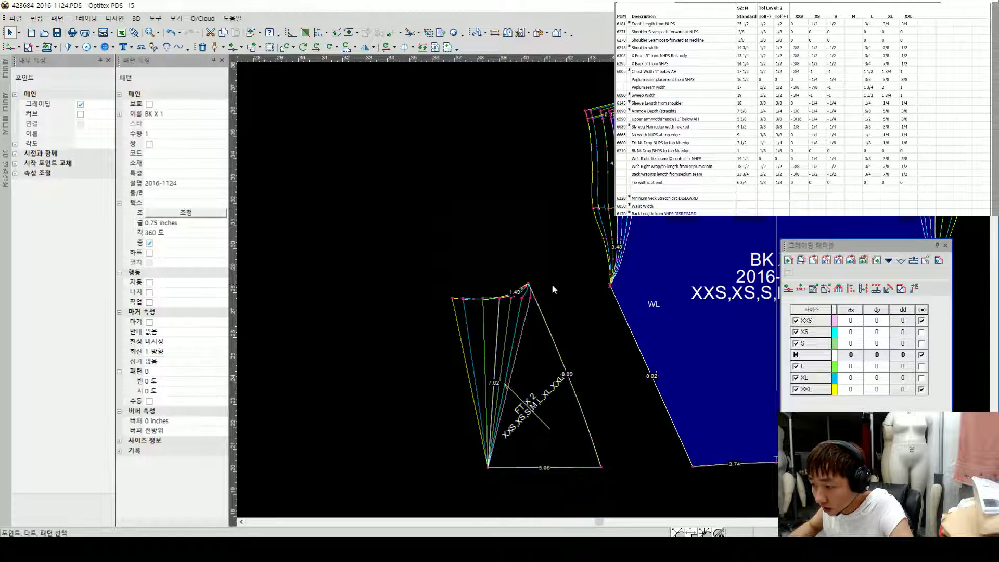
key(ctrl+v)
click(529, 284)
key(ctrl+v)
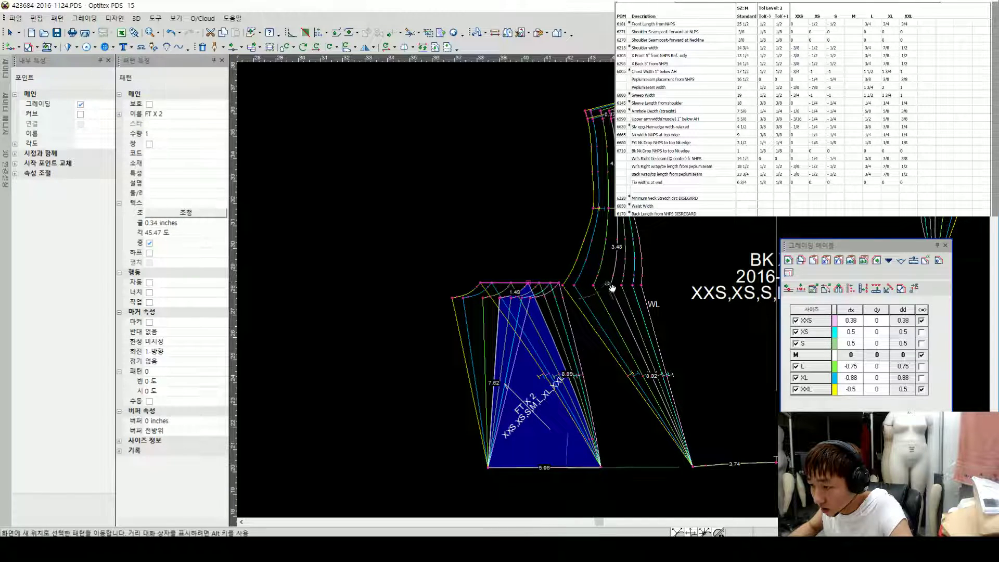
scroll(599, 289, up, 2)
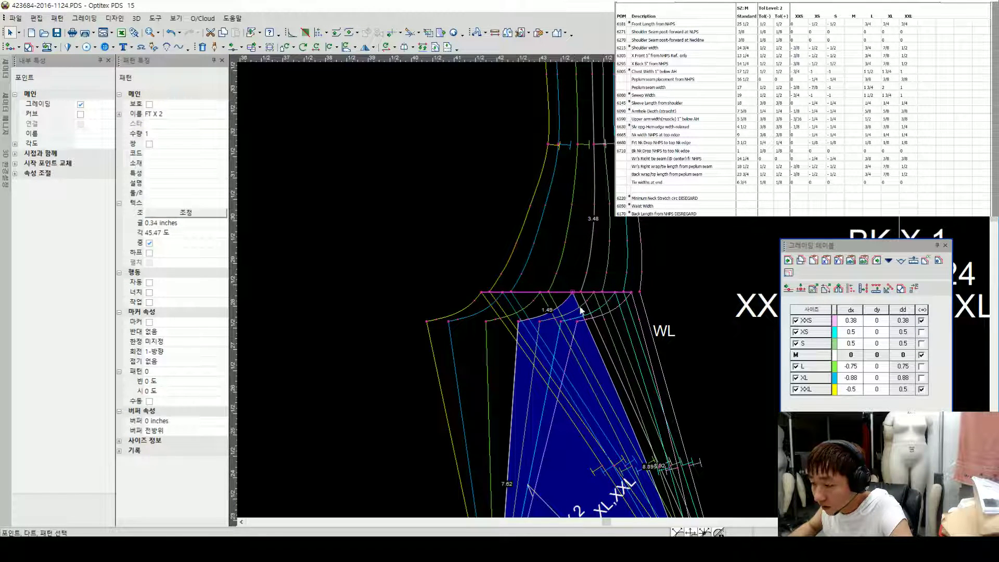
scroll(573, 365, down, 2)
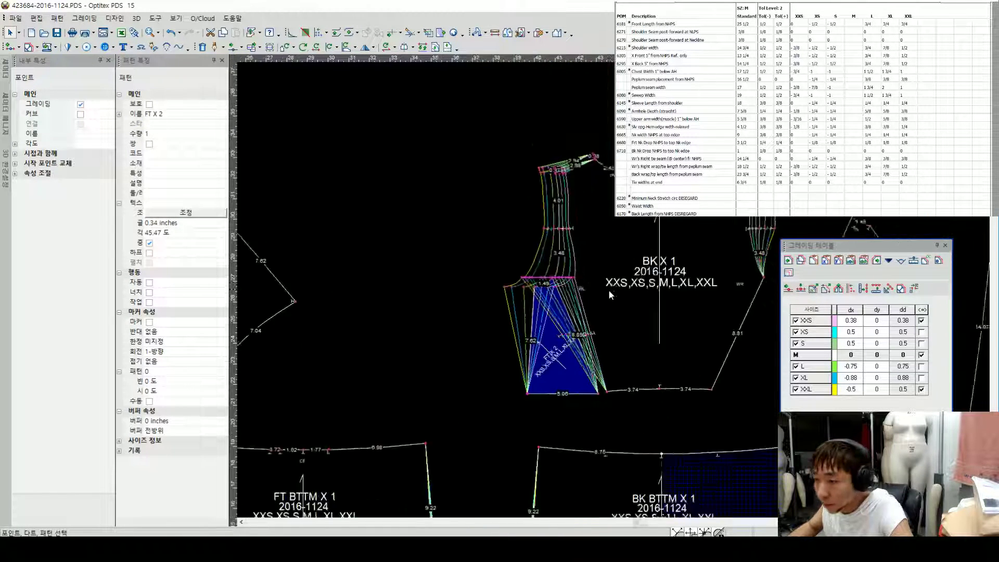
Step: Paste the BK X 1 armhole notch grading onto its WL underarm point and FT X 2's peak corner, and check the panels side by side
scroll(610, 289, up, 1)
scroll(595, 267, up, 1)
click(593, 264)
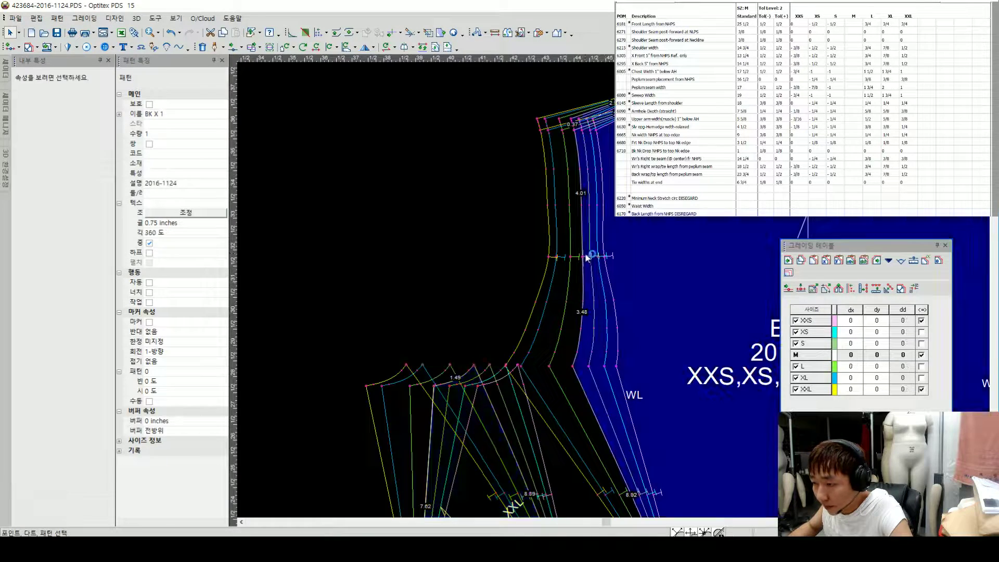
scroll(618, 290, up, 1)
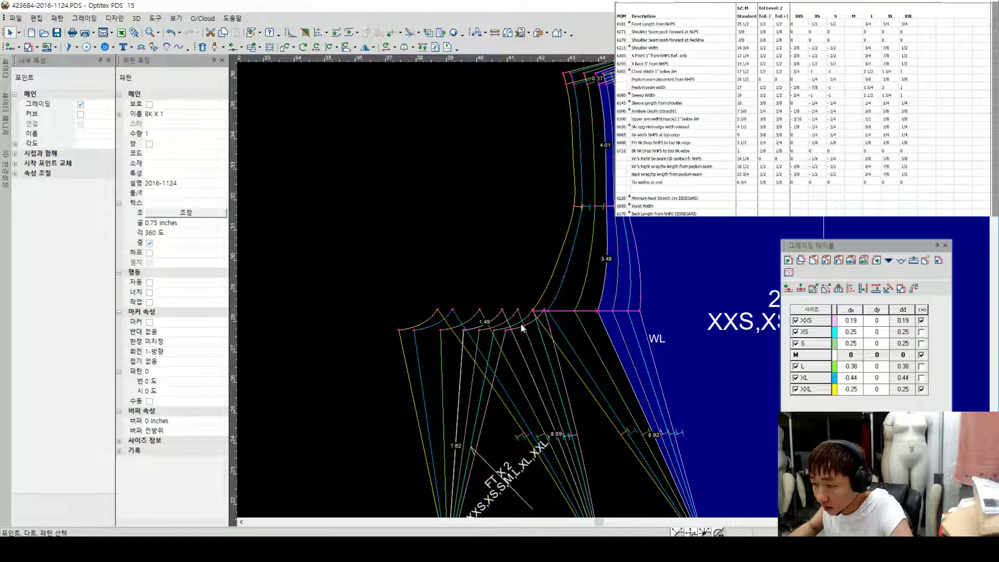
click(509, 310)
scroll(650, 244, down, 2)
scroll(583, 326, up, 1)
drag(583, 327, 645, 327)
scroll(683, 266, up, 2)
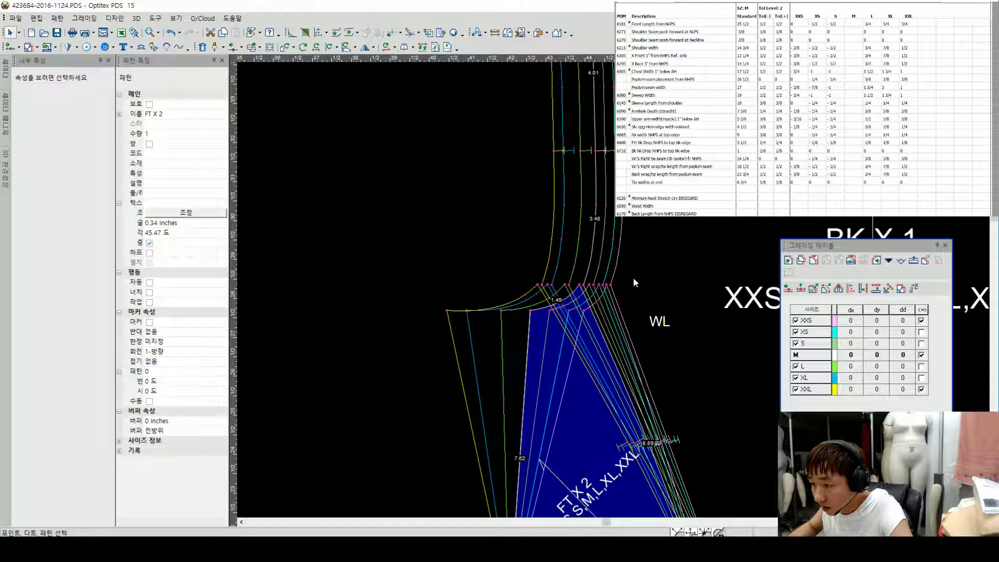
scroll(620, 284, down, 2)
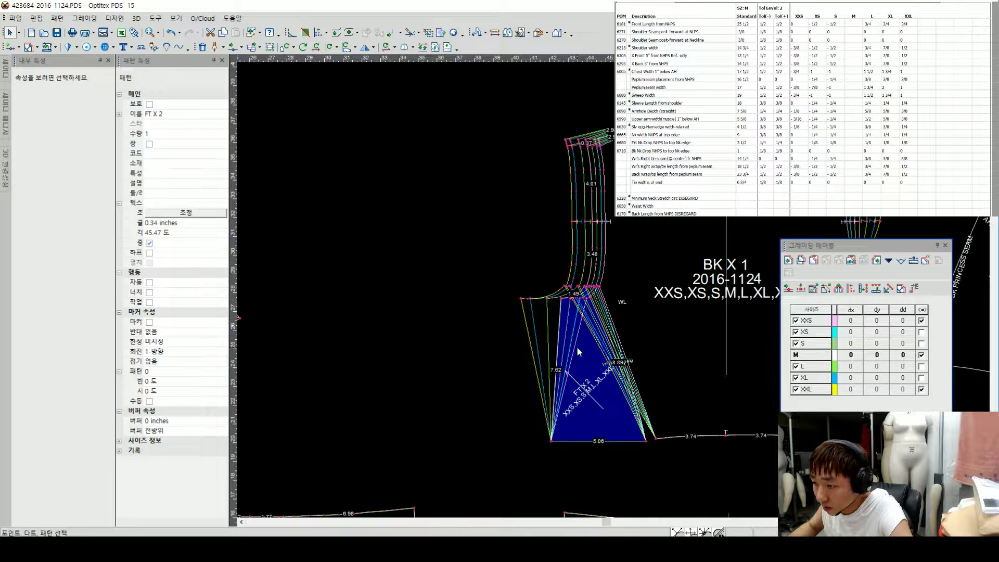
scroll(615, 295, down, 1)
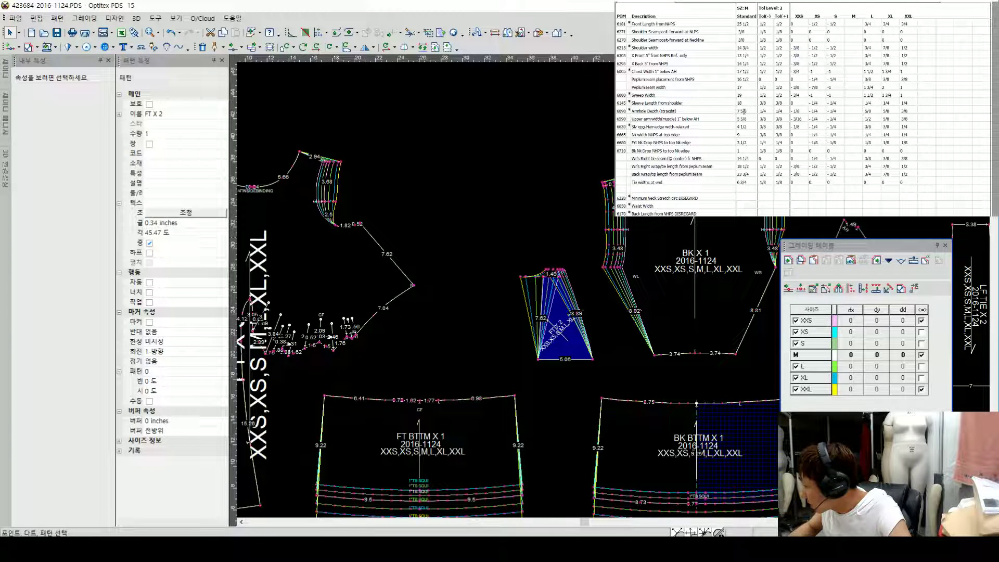
Step: Move FT X 2 so its peak corner meets the WL underarm point of BK X 1
click(561, 271)
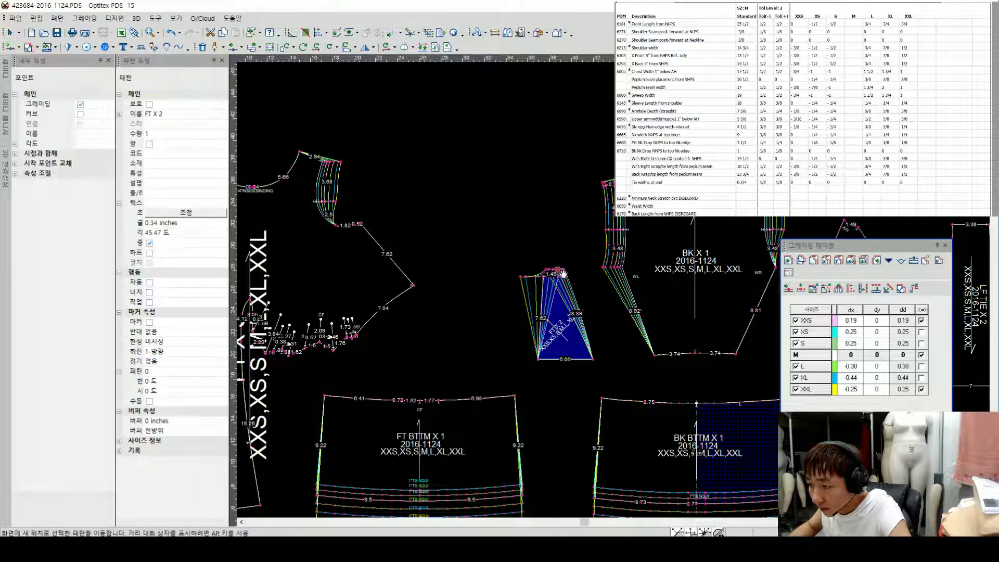
click(622, 267)
scroll(642, 262, up, 1)
scroll(575, 183, up, 2)
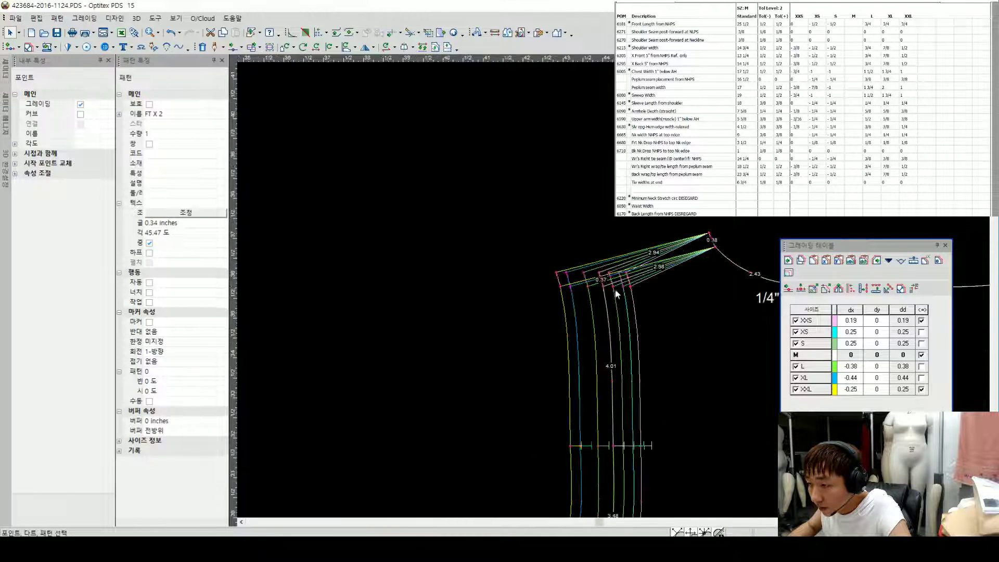
Step: Draw an internal line on BK X 1 from the WL armhole's shoulder point to FT X 2's graded outer corner
click(606, 291)
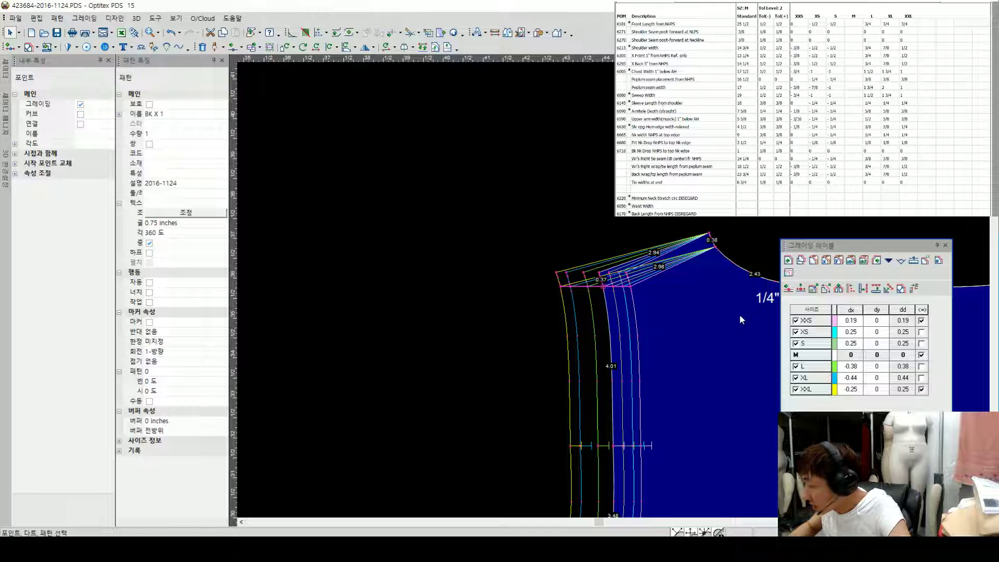
key(d)
click(603, 287)
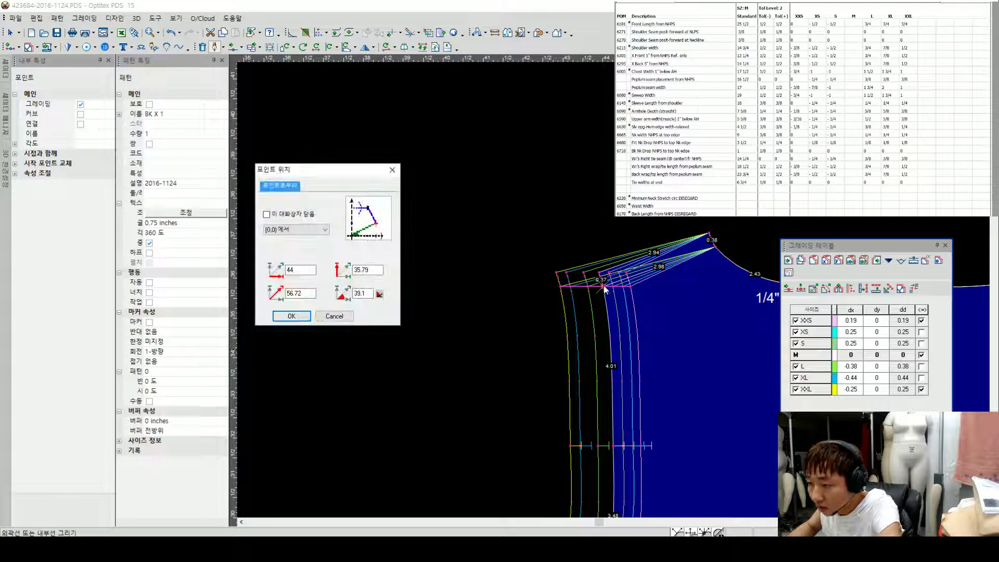
key(Return)
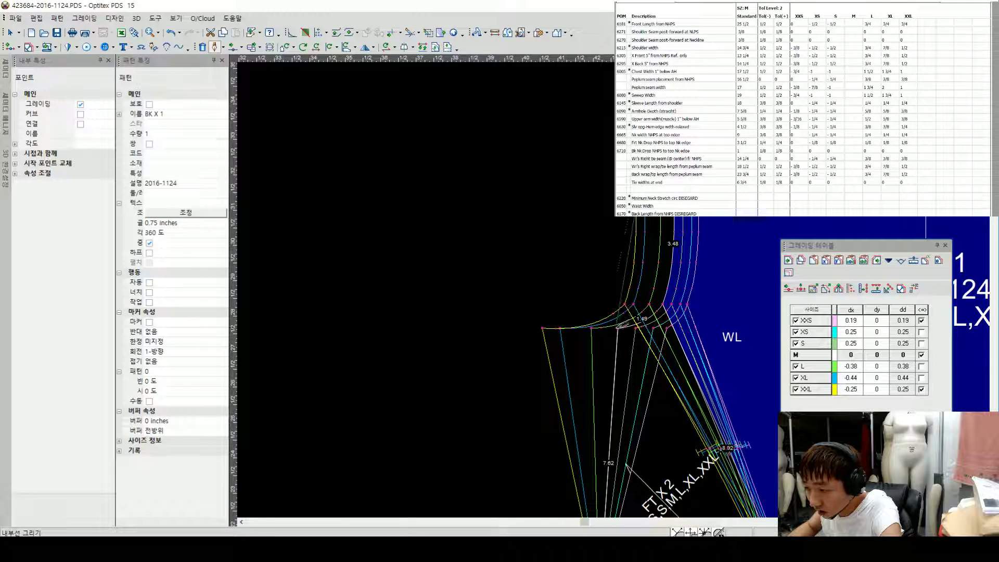
scroll(618, 326, down, 2)
right_click(545, 226)
click(589, 268)
click(521, 299)
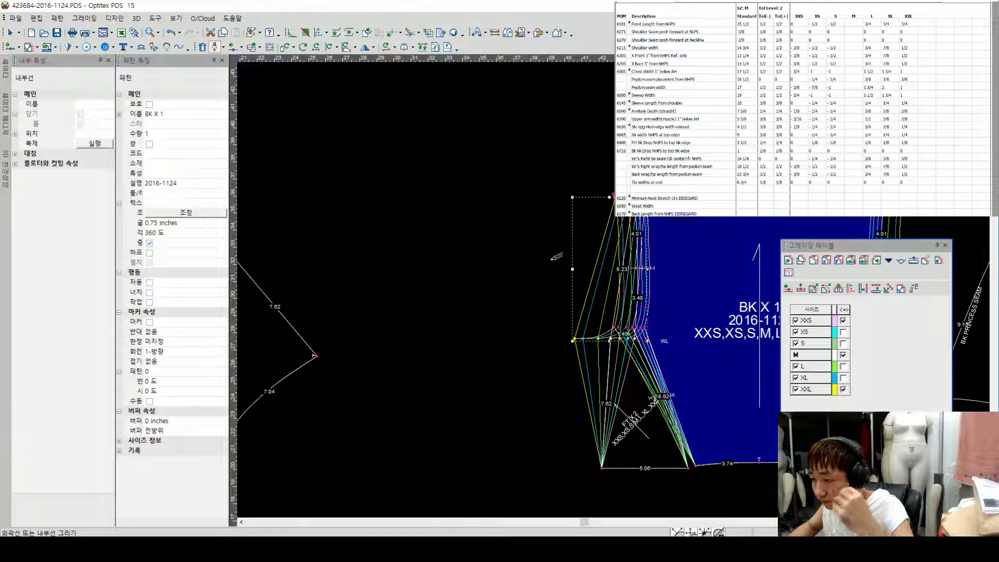
key(Escape)
scroll(622, 302, down, 1)
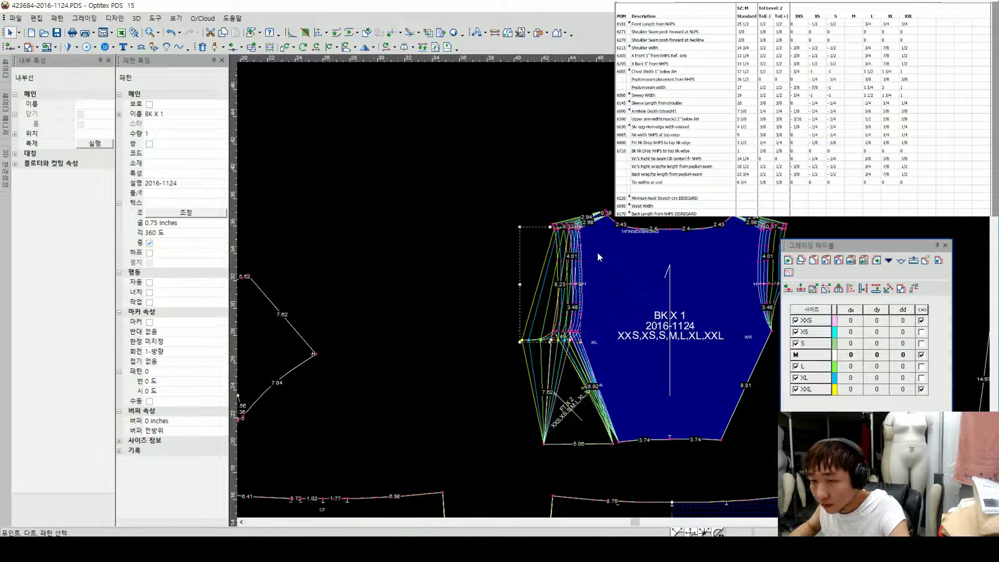
Step: Measure the new internal armhole line across all sizes with the length comparison
key(ctrl+m)
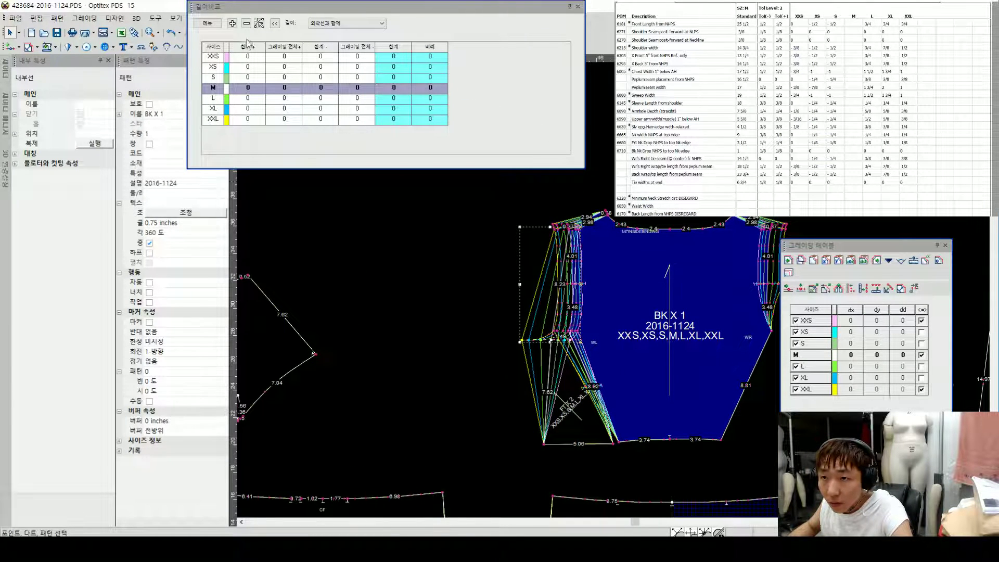
click(232, 24)
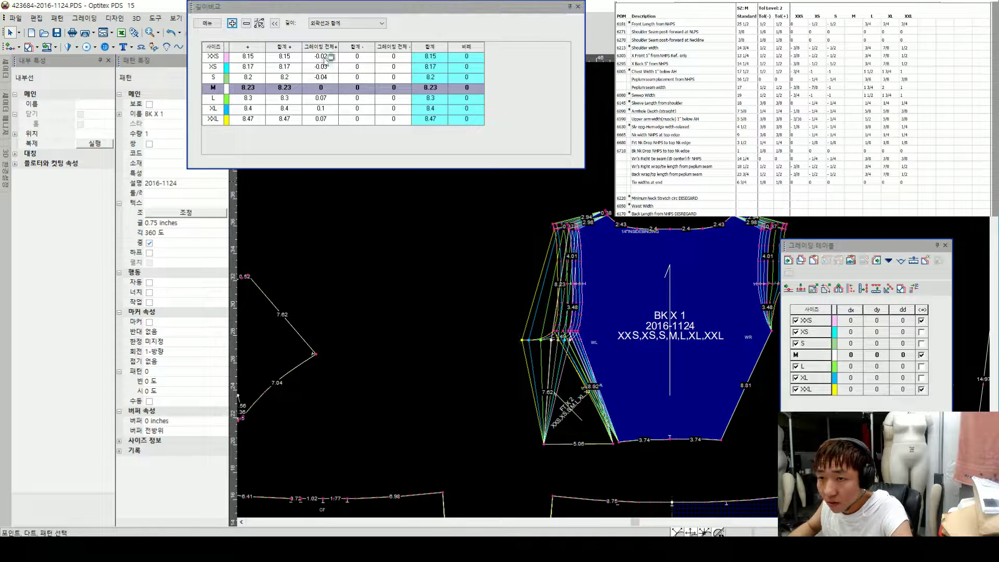
right_click(439, 223)
click(452, 231)
click(552, 286)
Step: Open the segment length settings for BK X 1's internal armhole line and set S to 7.98, XS to 7.73 and XXS to 7.6
click(208, 24)
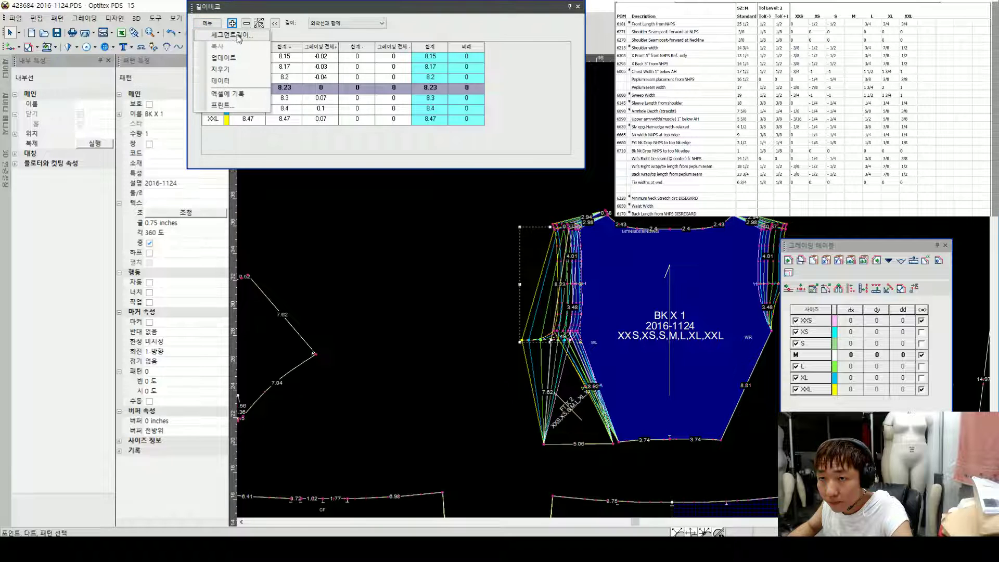
click(232, 37)
click(592, 182)
click(568, 146)
click(535, 111)
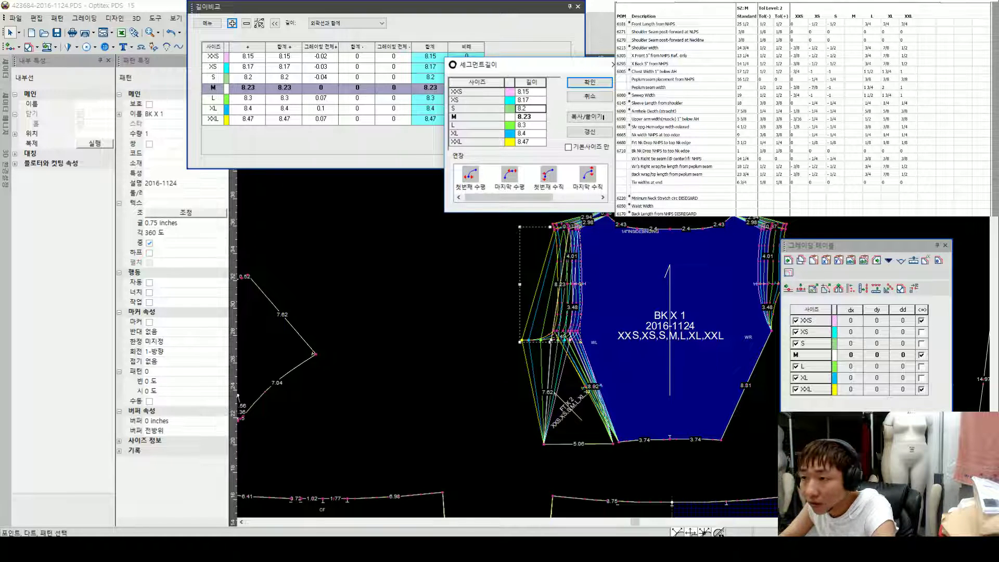
text(7.98)
key(Up)
text(7)
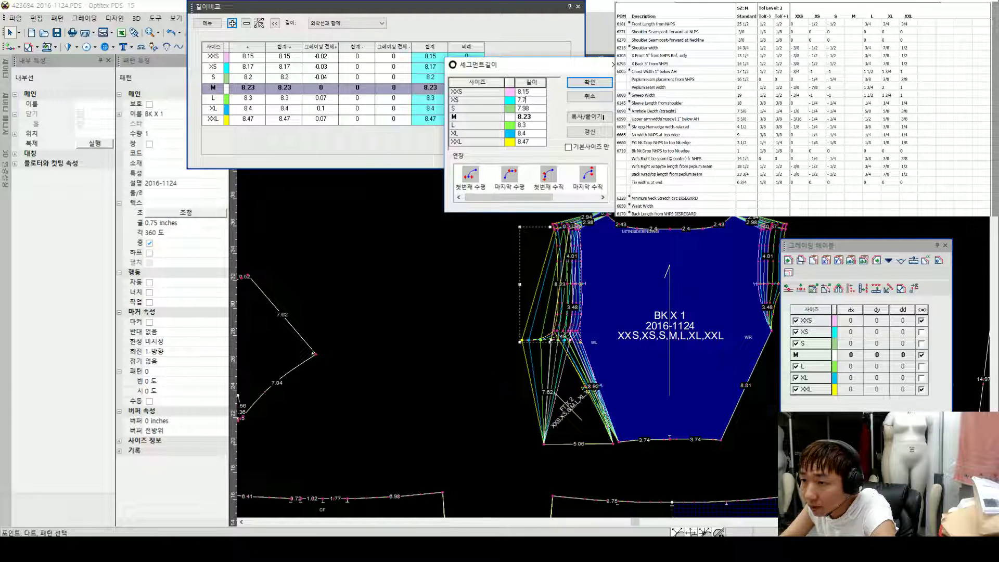
key(Up)
text(7.6)
Step: Set the internal armhole line's length to 8.66 for L, 9.29 for XL and 9.62 for XXL, and apply the lengths
key(Down)
key(Down)
key(Down)
key(Down)
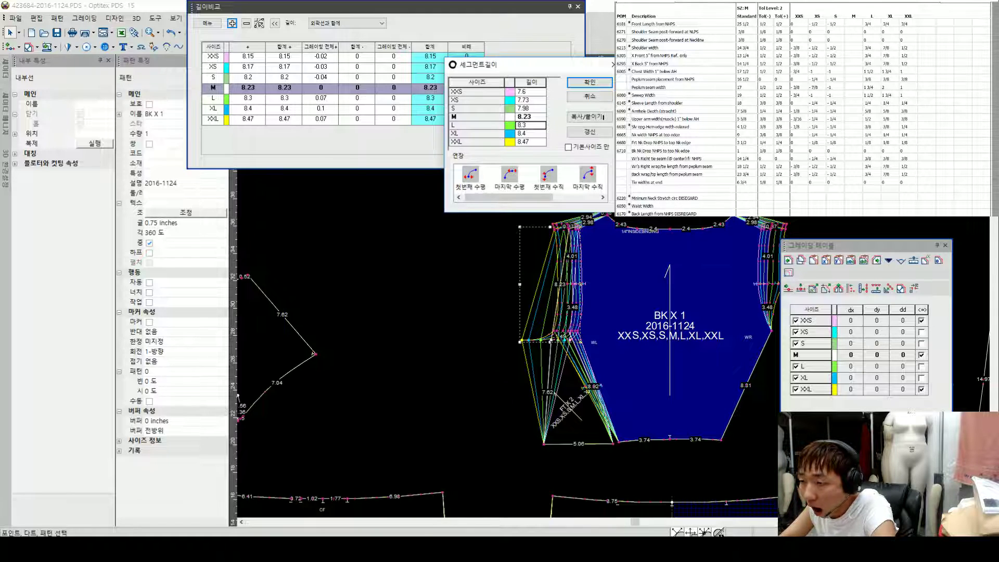
text(8)
key(Down)
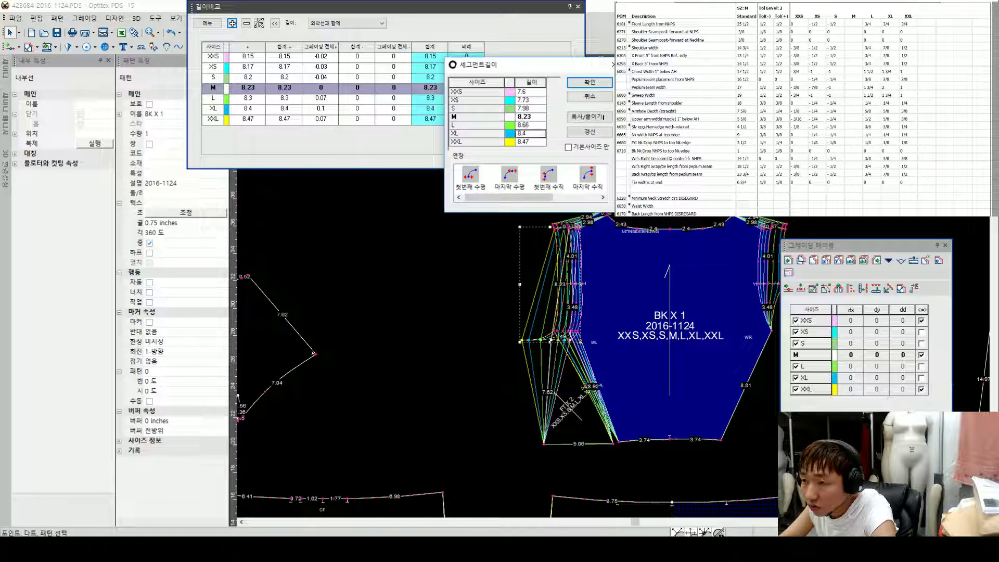
text(9.29)
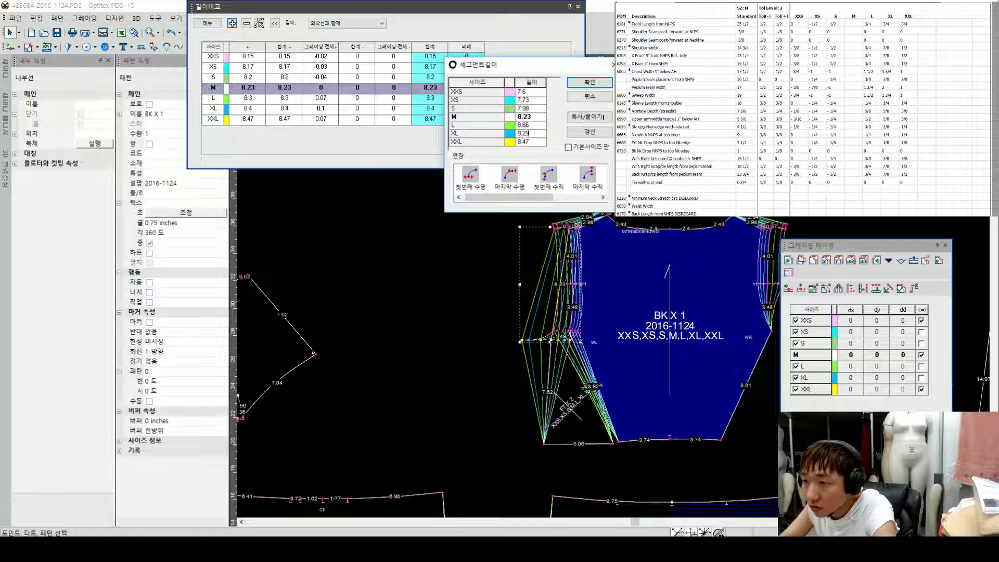
key(Down)
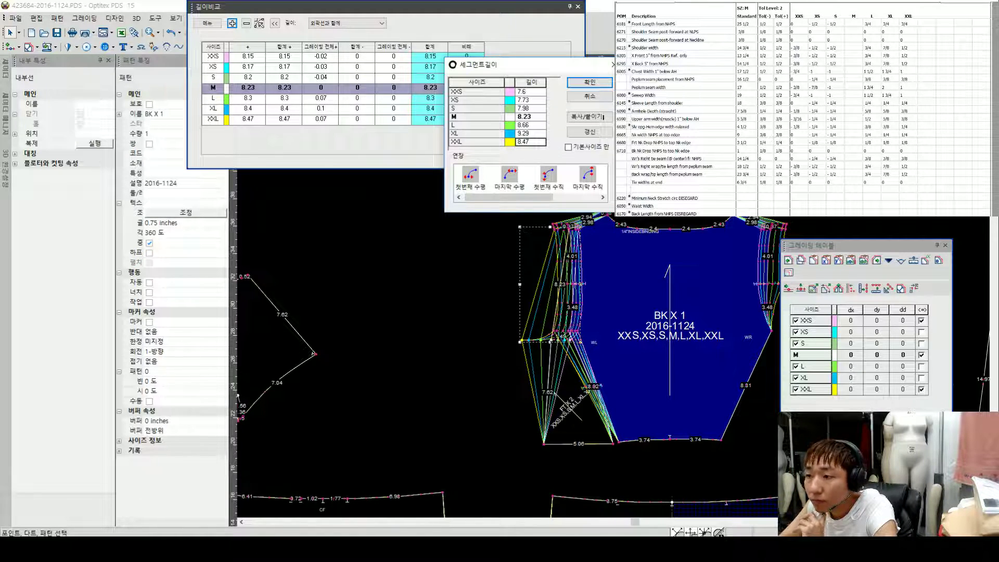
text(9.62)
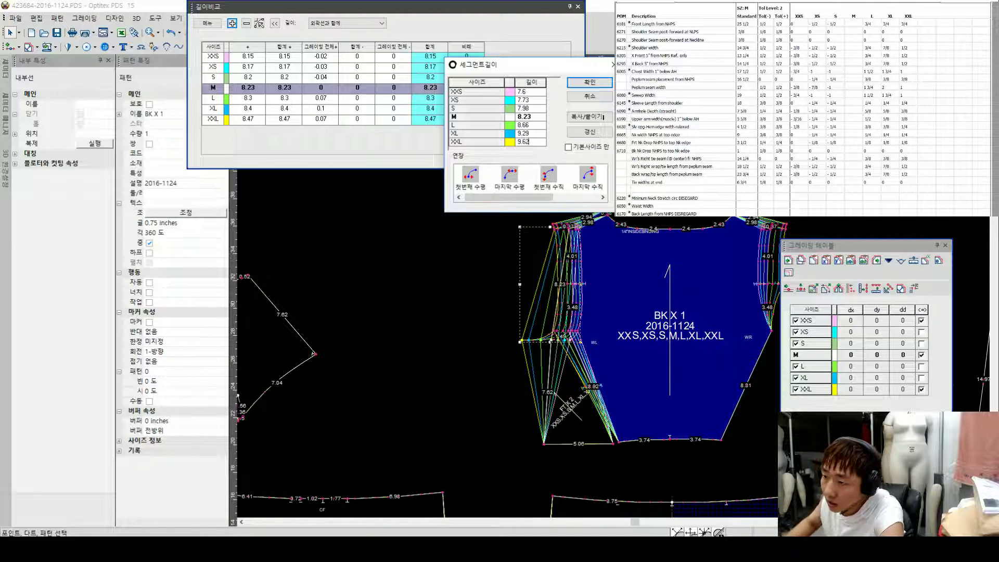
click(605, 81)
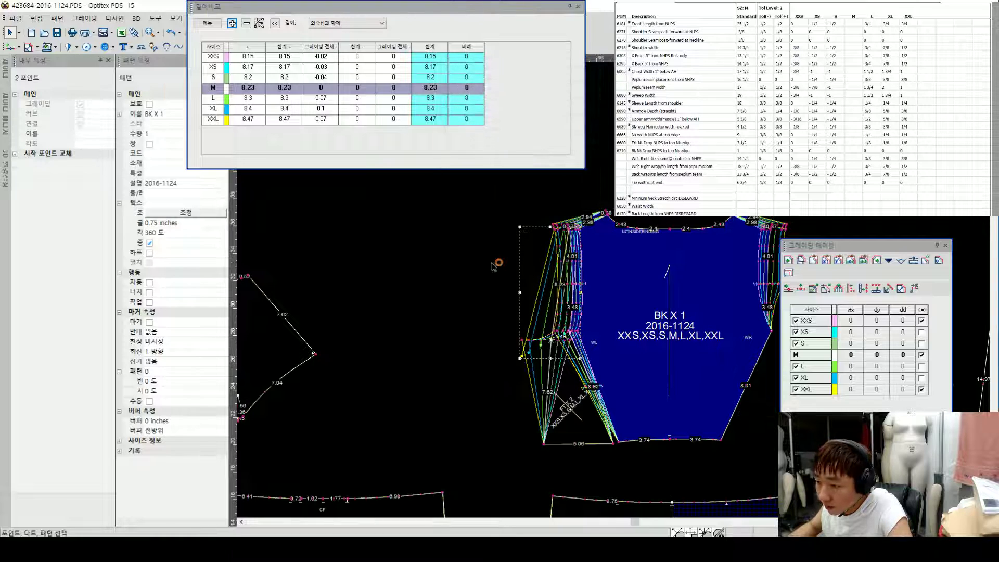
Step: Move FT X 2 away from BK X 1 and copy the internal line's lower end-point grading onto FT X 2's outer corner
drag(563, 391, 449, 410)
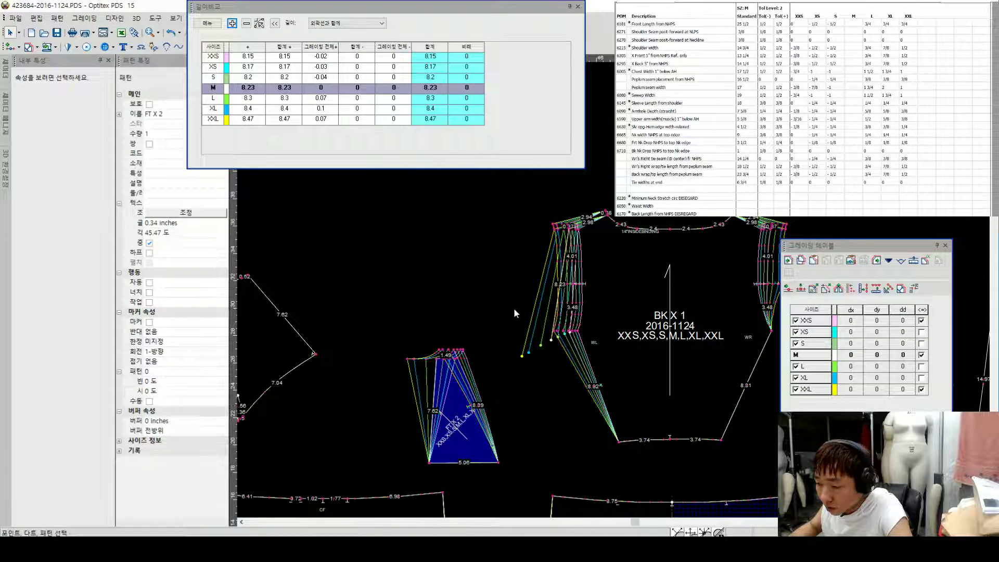
click(553, 347)
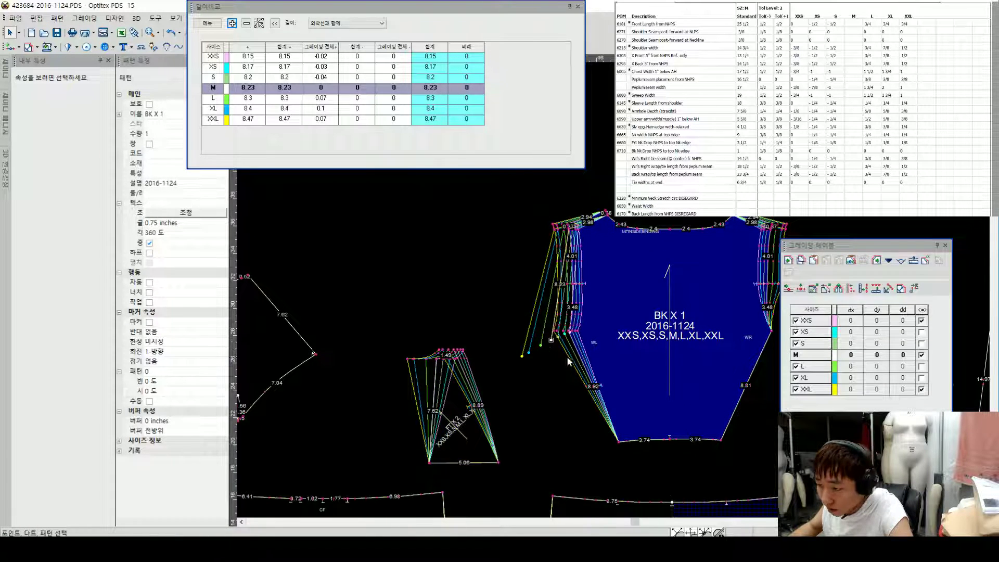
scroll(553, 348, up, 1)
click(624, 265)
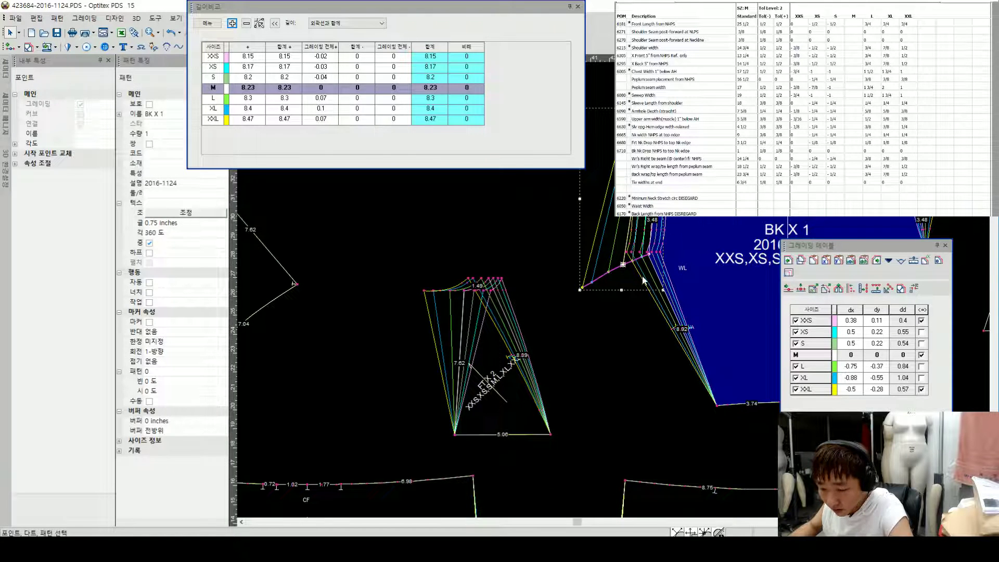
click(470, 284)
scroll(544, 285, down, 2)
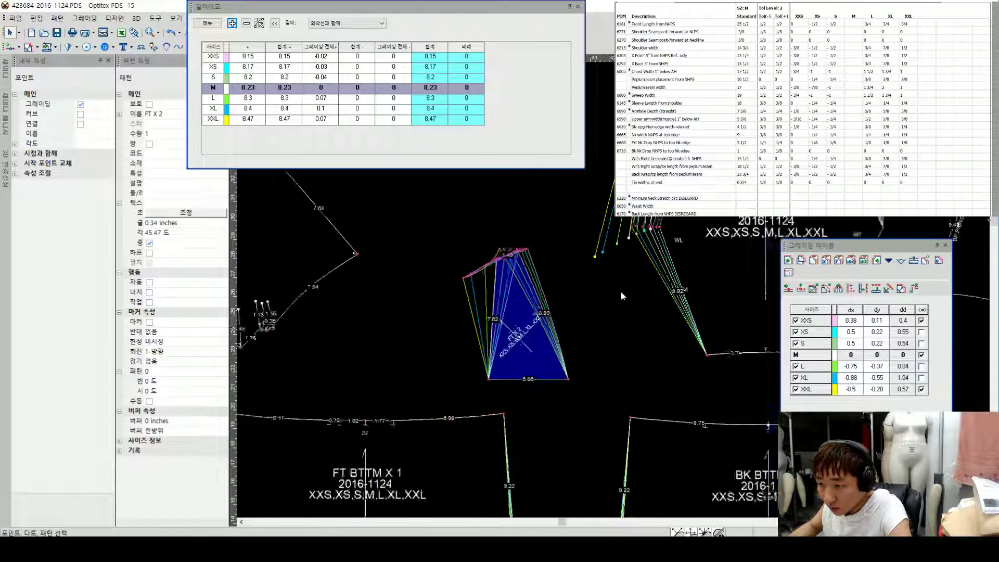
scroll(605, 286, up, 2)
click(507, 299)
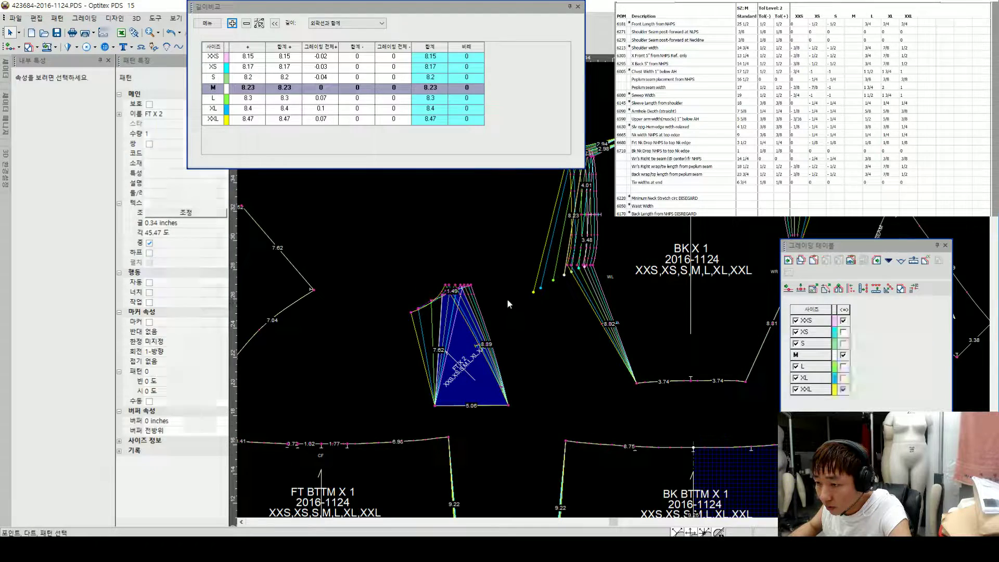
Step: Delete BK X 1's internal armhole line and move FT X 2 so its peak corner meets the WL underarm point
click(556, 263)
key(Delete)
click(462, 288)
key(space)
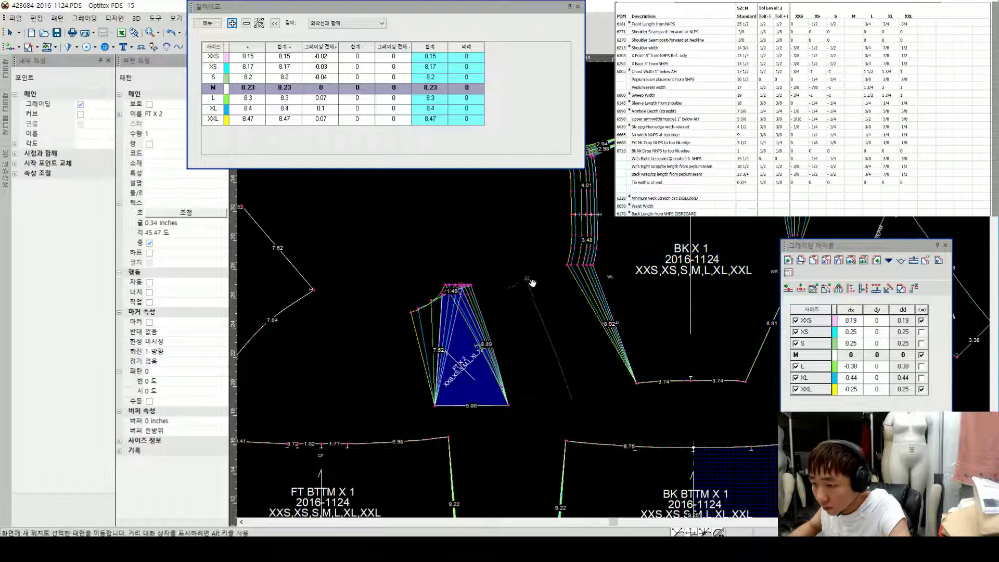
click(592, 275)
Step: Copy the vertical grading of FT X 2's outer corner onto its peak corner and BK X 1's WL underarm point
scroll(598, 268, up, 4)
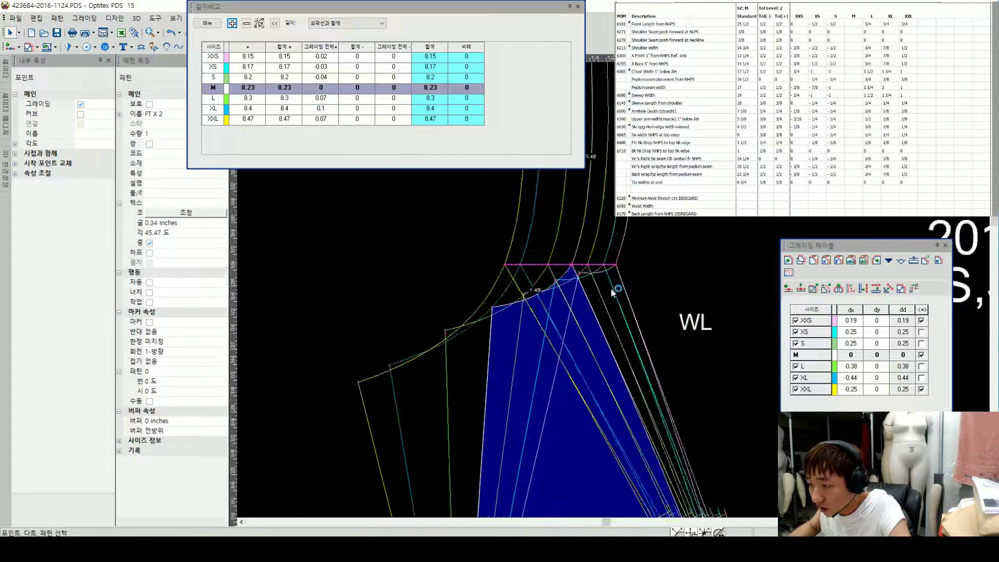
scroll(589, 311, down, 2)
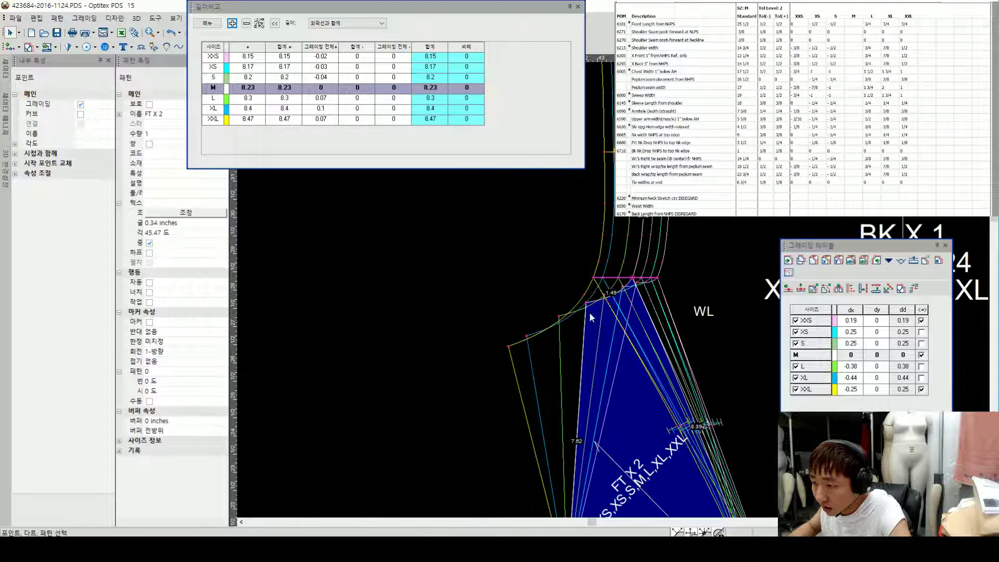
scroll(575, 297, up, 3)
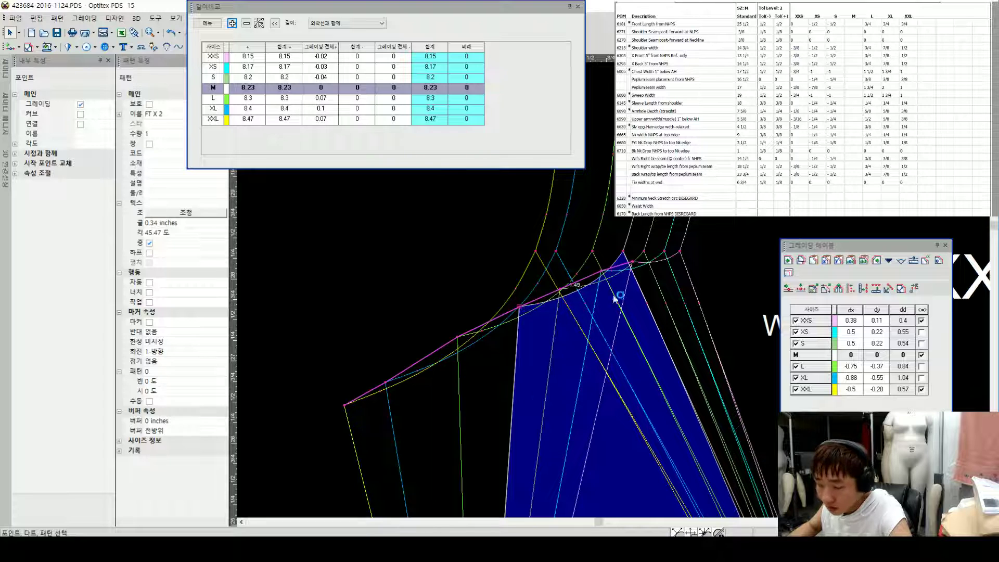
click(682, 236)
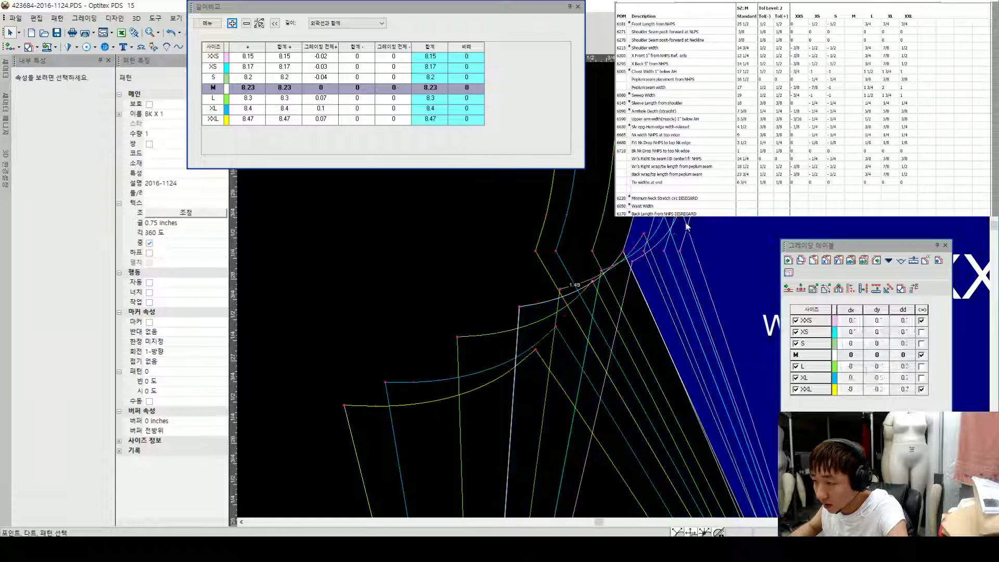
scroll(615, 294, down, 1)
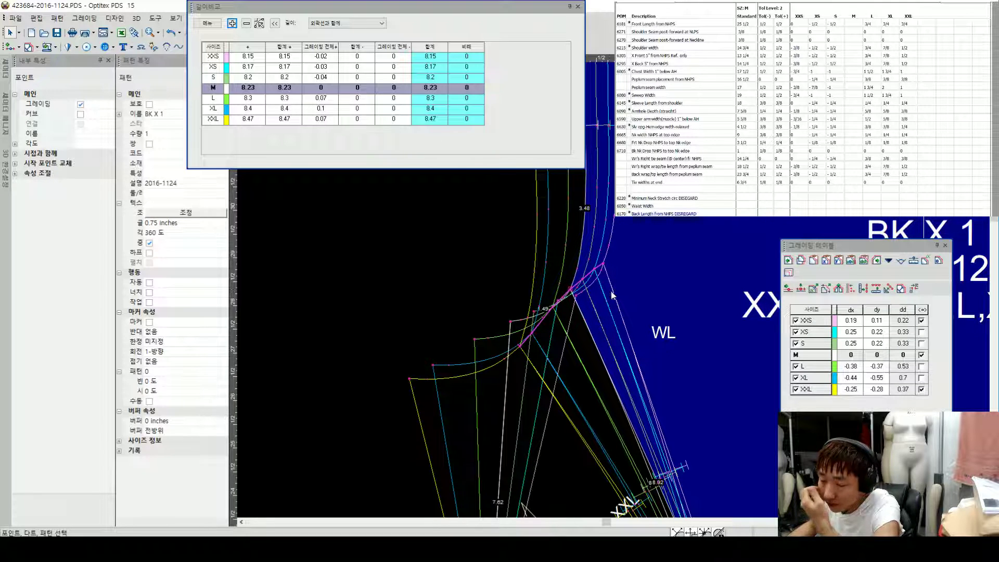
scroll(604, 298, up, 1)
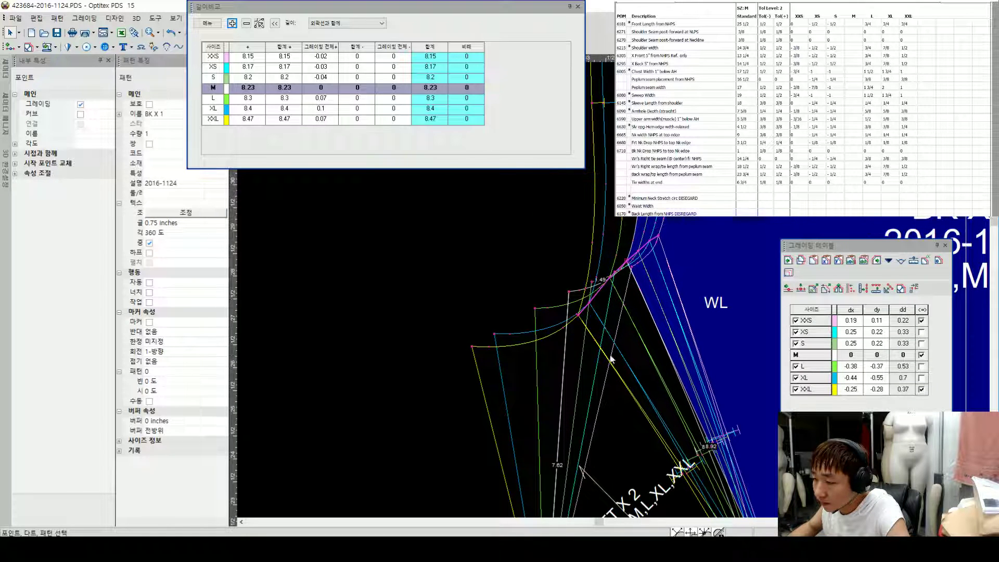
Step: Set the dx grading of BK X 1's WL underarm point to 0.3 for S, 0.3 for XS and 0.25 for XXS
click(610, 299)
scroll(613, 291, up, 2)
scroll(613, 290, down, 2)
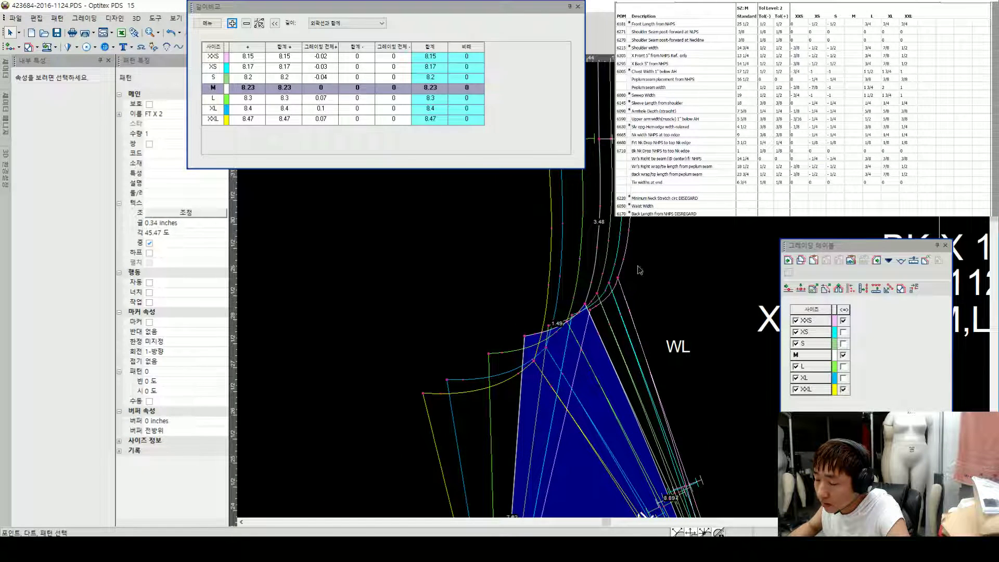
click(638, 274)
scroll(603, 287, up, 2)
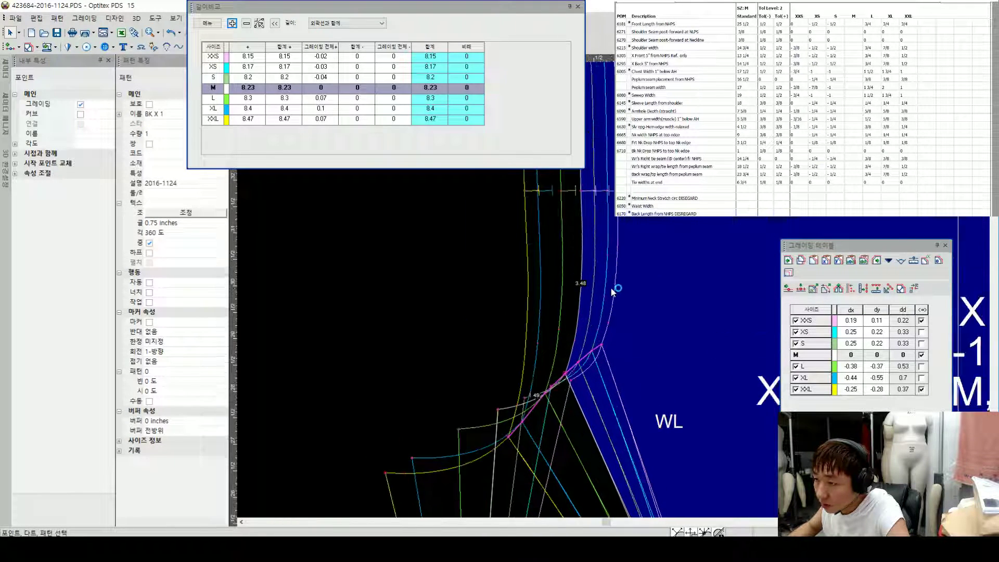
scroll(612, 289, down, 2)
click(860, 344)
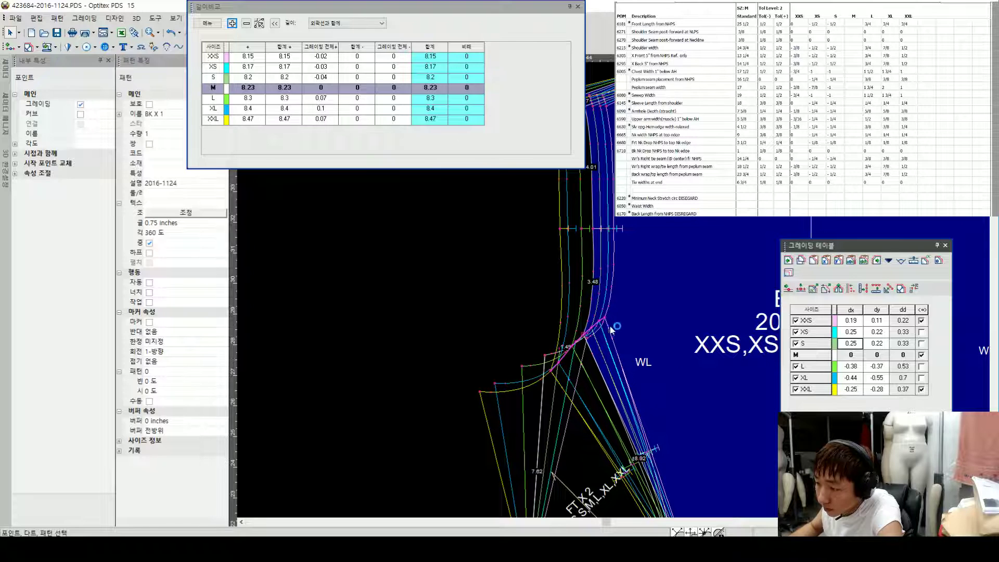
text(.3)
key(Up)
text(.3)
key(Up)
text(.25)
key(Up)
Step: Set the dx grading of BK X 1's WL underarm point to -0.46 for size L
key(Down)
key(Down)
key(Down)
key(Down)
text(-0.44)
key(Return)
key(BackSpace)
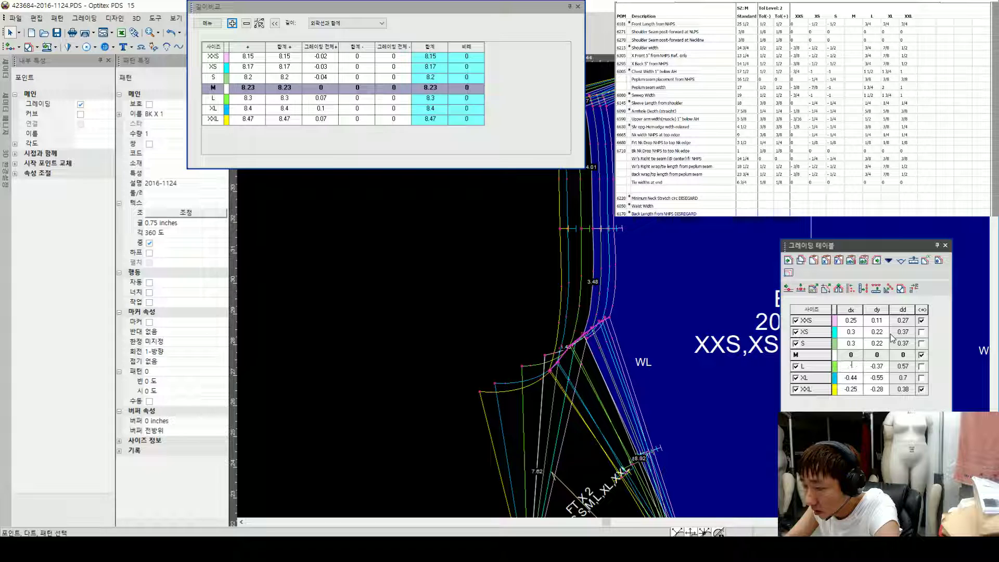
text(-.46)
key(Return)
Step: Set the dx grading of BK X 1's WL underarm point to -0.63 for XL and -0.32 for XXL
key(Down)
key(BackSpace)
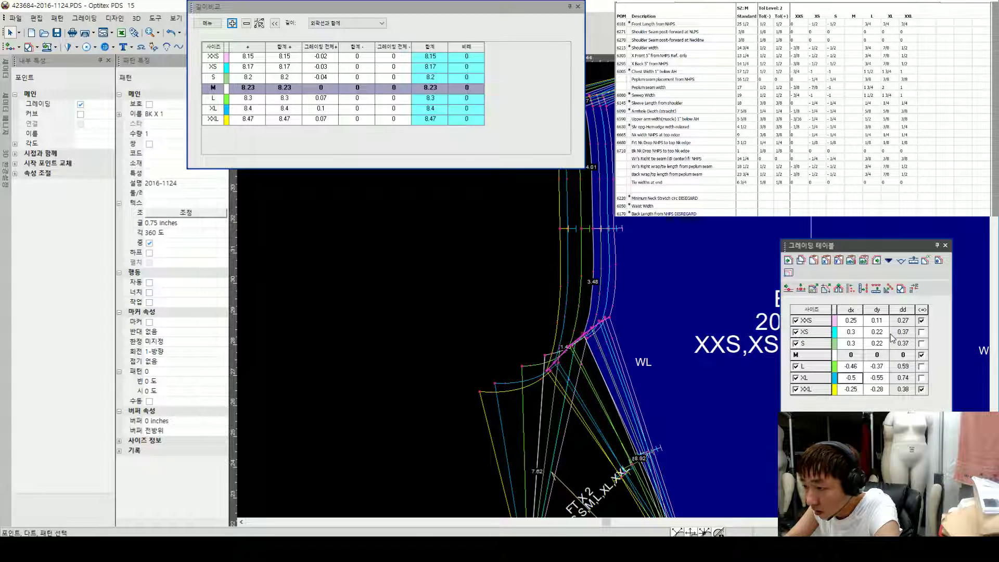
text(-.63)
key(Return)
key(Down)
key(BackSpace)
text(-0.3)
key(Return)
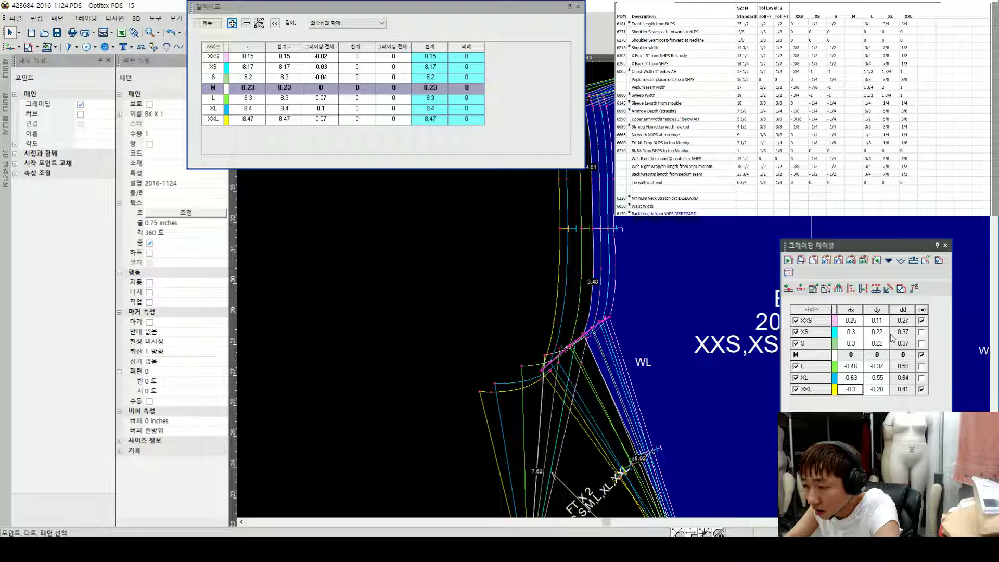
key(BackSpace)
text(-.32)
key(Return)
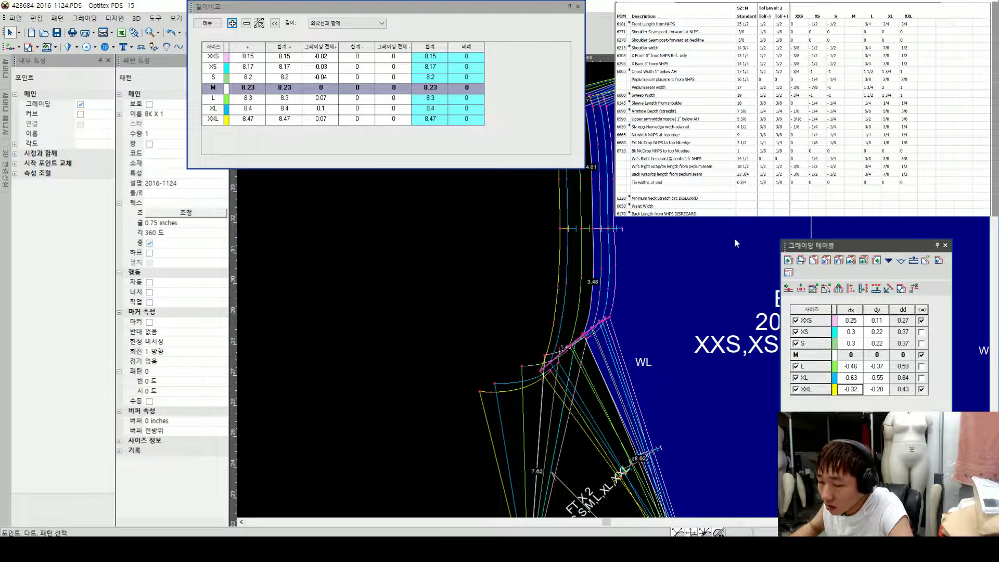
Step: Move FT X 2 aside and copy the grading of BK X 1's WL underarm point onto FT X 2's peak corner
click(555, 418)
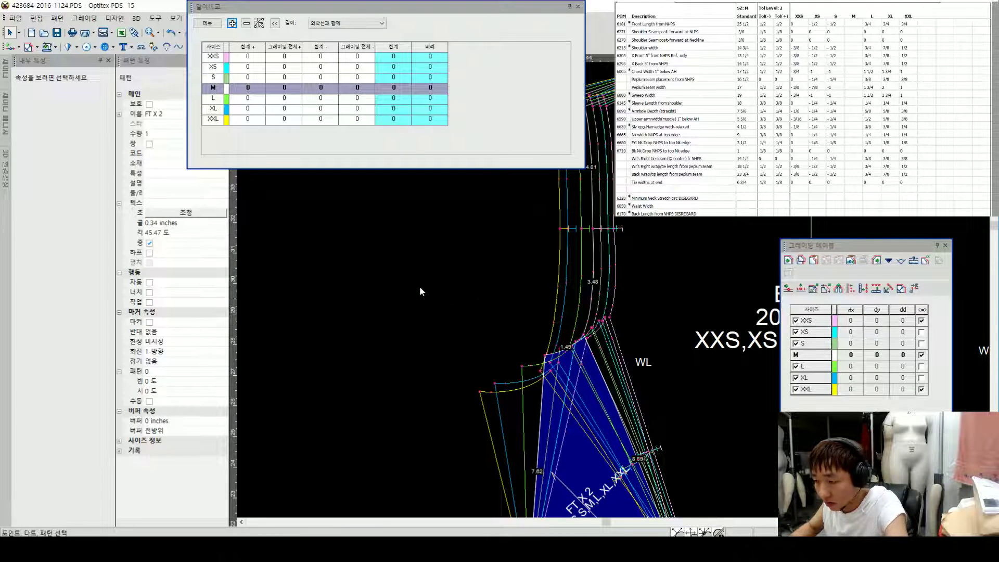
scroll(420, 289, down, 1)
scroll(618, 297, down, 2)
scroll(592, 313, up, 4)
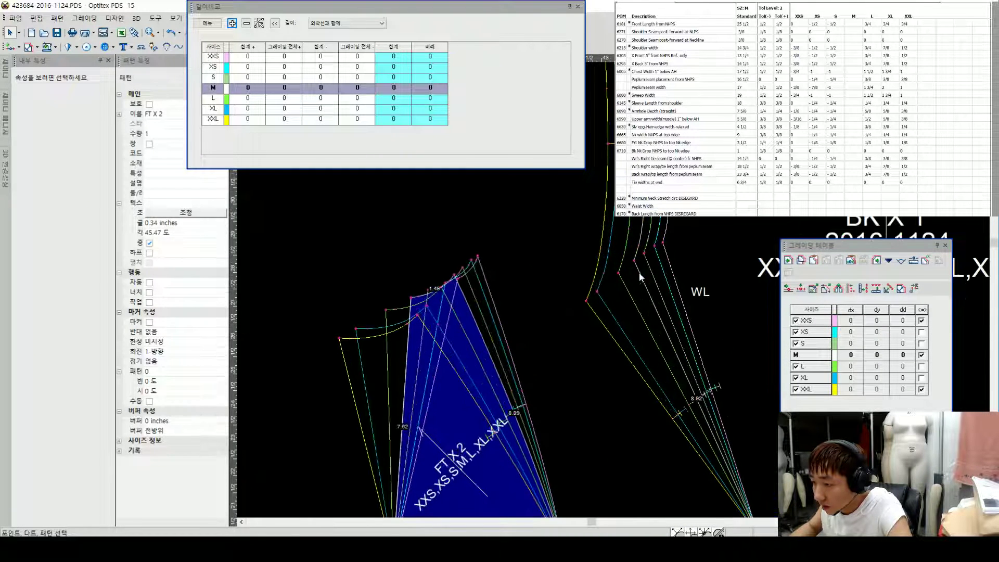
click(635, 261)
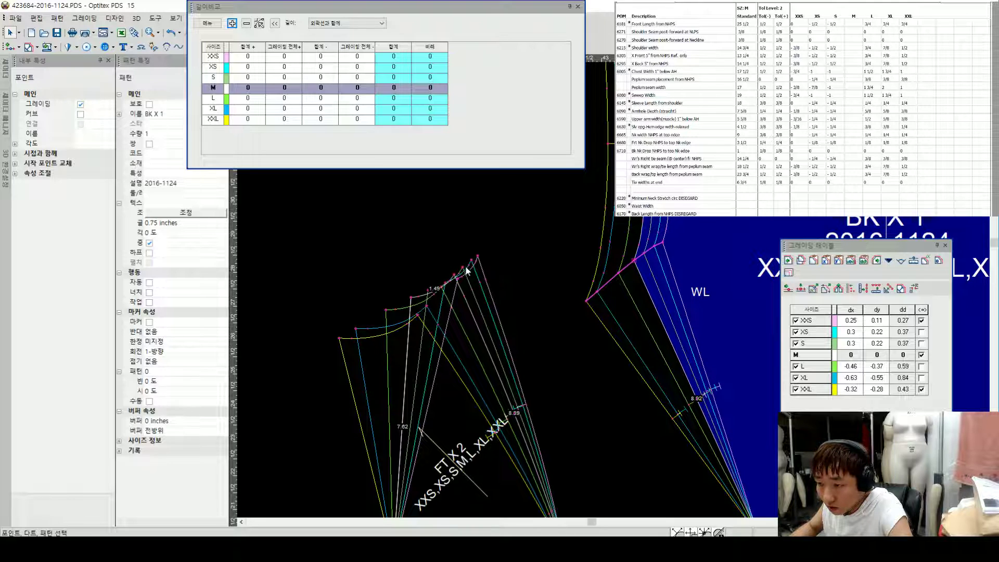
click(465, 271)
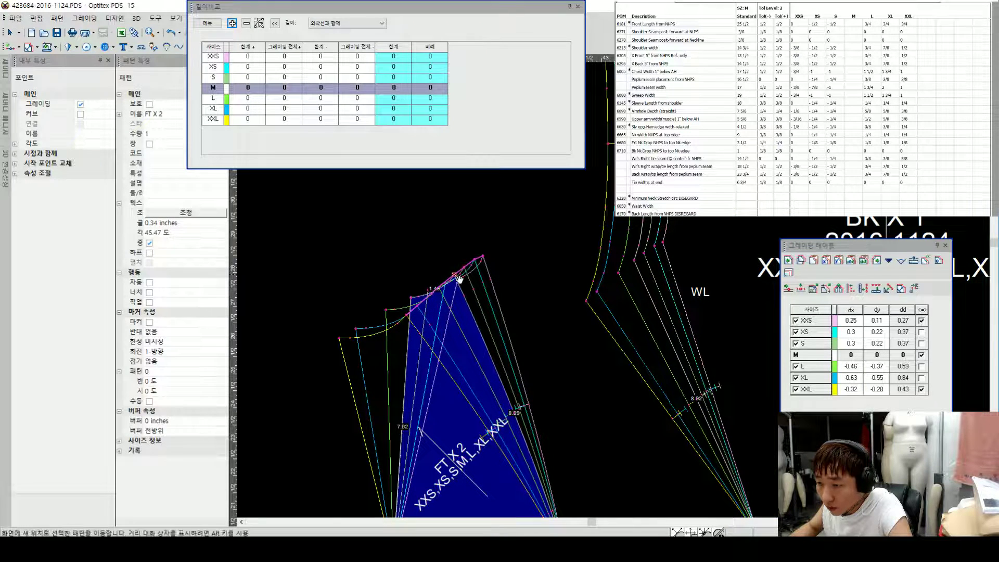
Step: Realign FT X 2's peak corner with BK X 1's WL underarm point and check the armhole curves of all sizes where the panels meet
scroll(610, 292, up, 3)
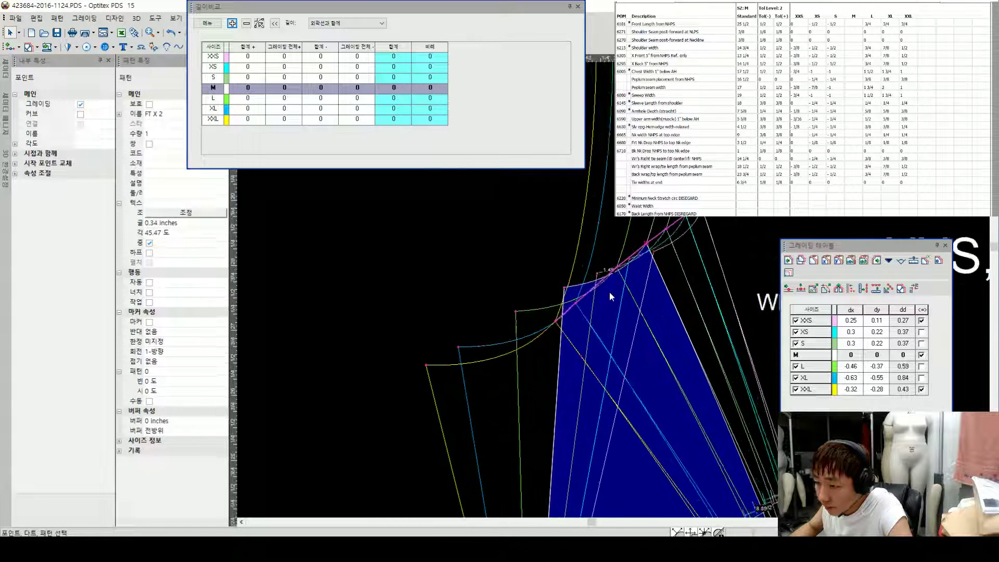
scroll(583, 304, down, 4)
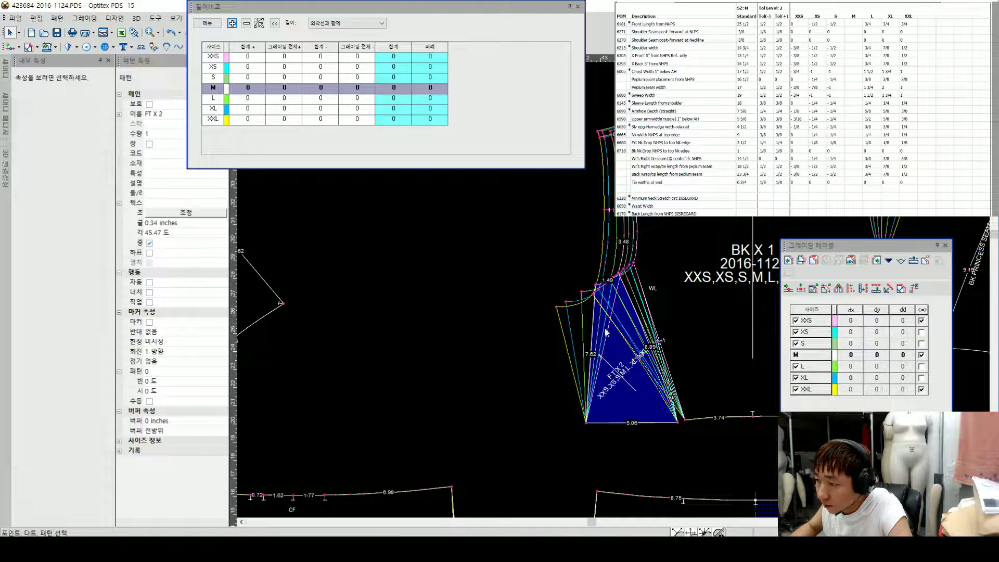
scroll(605, 332, up, 2)
scroll(619, 328, up, 2)
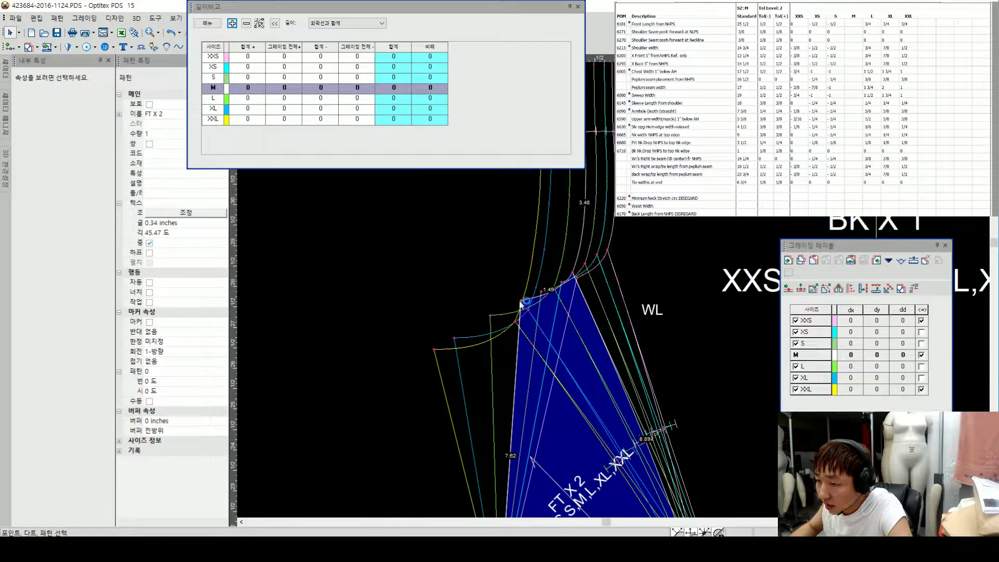
Step: Set the dy grading of FT X 2's armhole corner above the 7.62 edge to 0.18 for sizes S and XS
click(593, 263)
scroll(589, 308, up, 2)
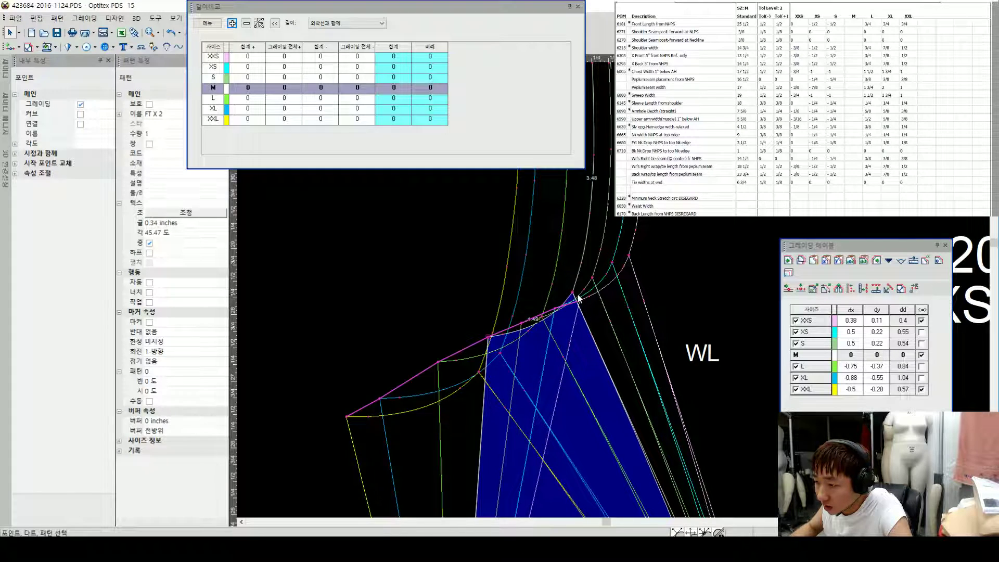
click(885, 343)
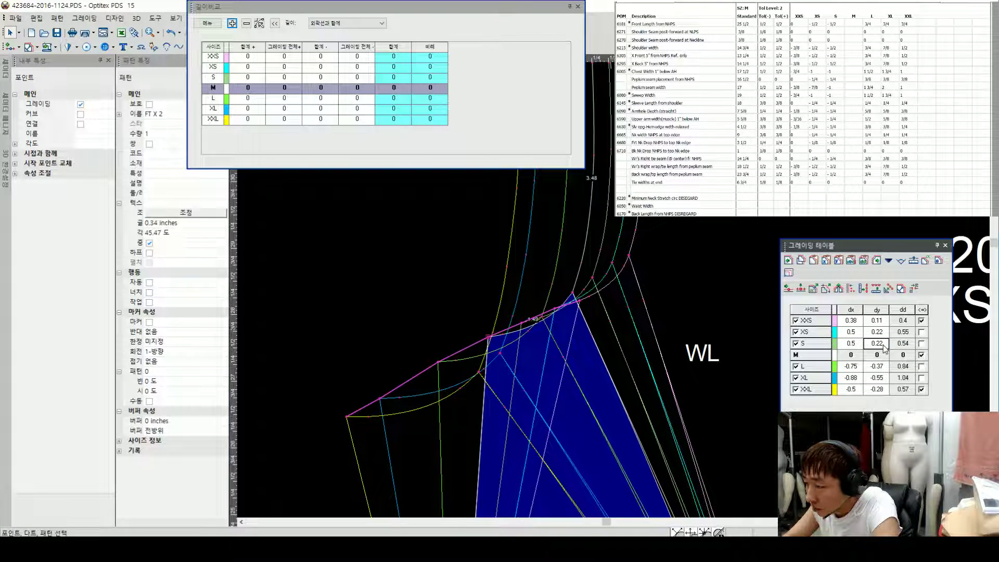
key(BackSpace)
text(.18)
key(Return)
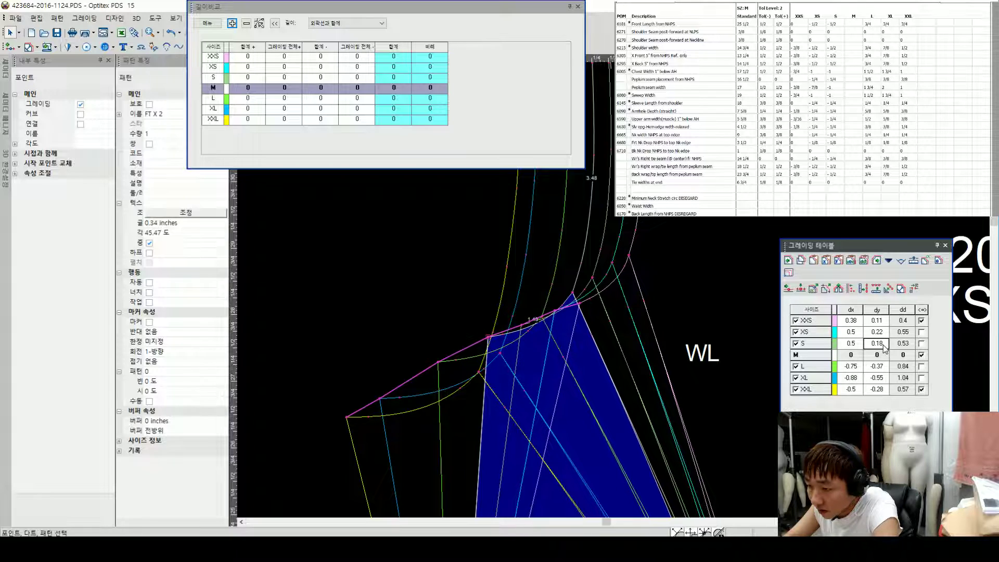
key(Up)
text(.18)
key(Return)
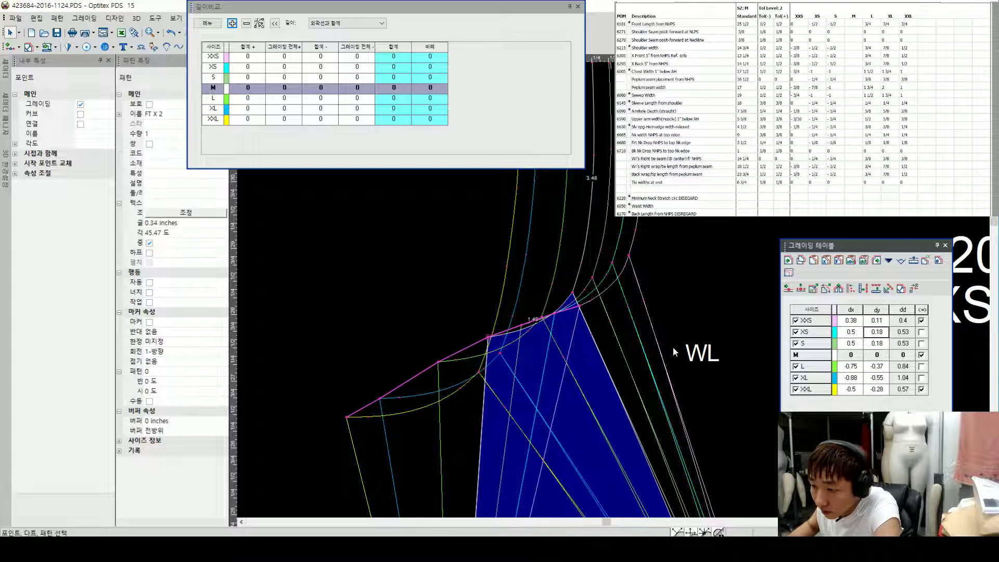
Step: Move FT X 2 away from BK X 1 so its peak corner lies clear of the back armhole
scroll(620, 307, down, 2)
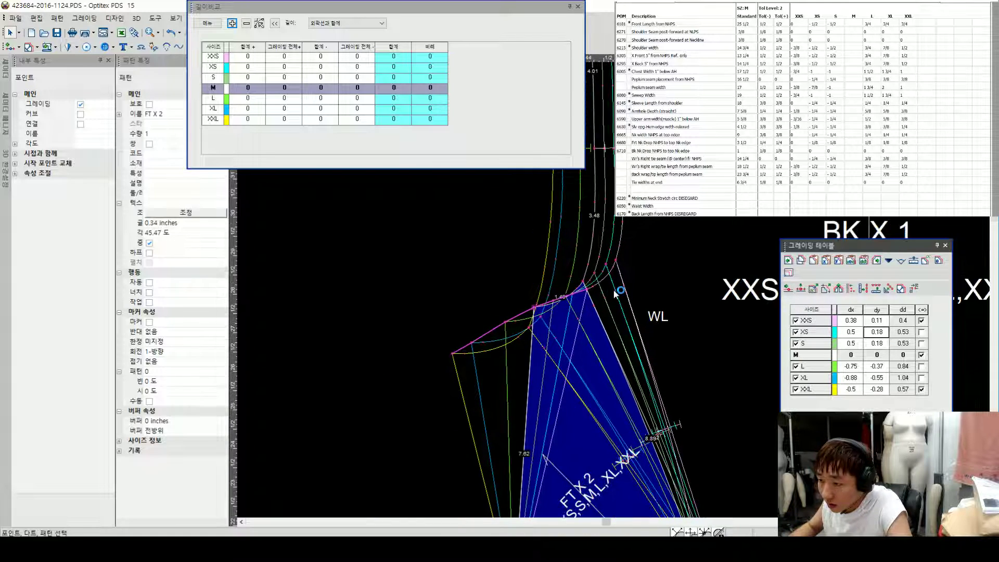
click(555, 346)
drag(555, 343, 464, 403)
scroll(616, 292, up, 2)
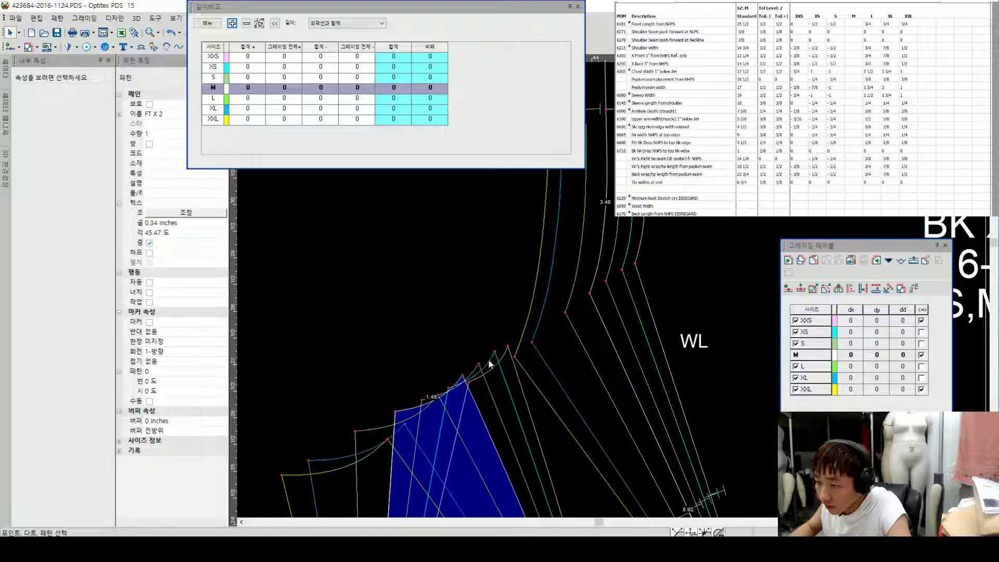
Step: Set the dy grading of FT X 2's peak corner to 0.18 for S and XS and 0.06 for XXS
scroll(470, 370, up, 2)
scroll(696, 290, down, 1)
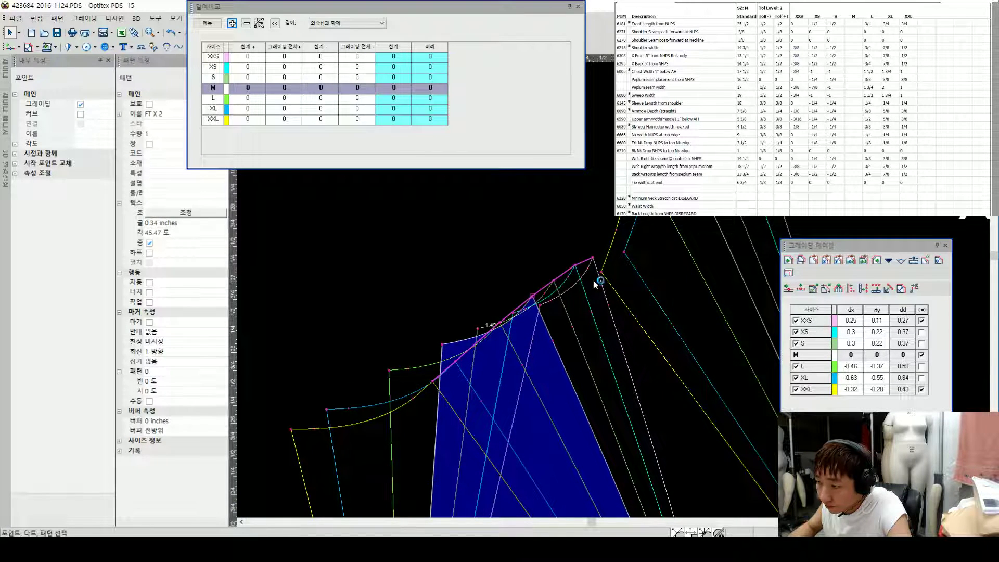
scroll(615, 289, down, 2)
scroll(613, 289, down, 1)
scroll(698, 249, up, 2)
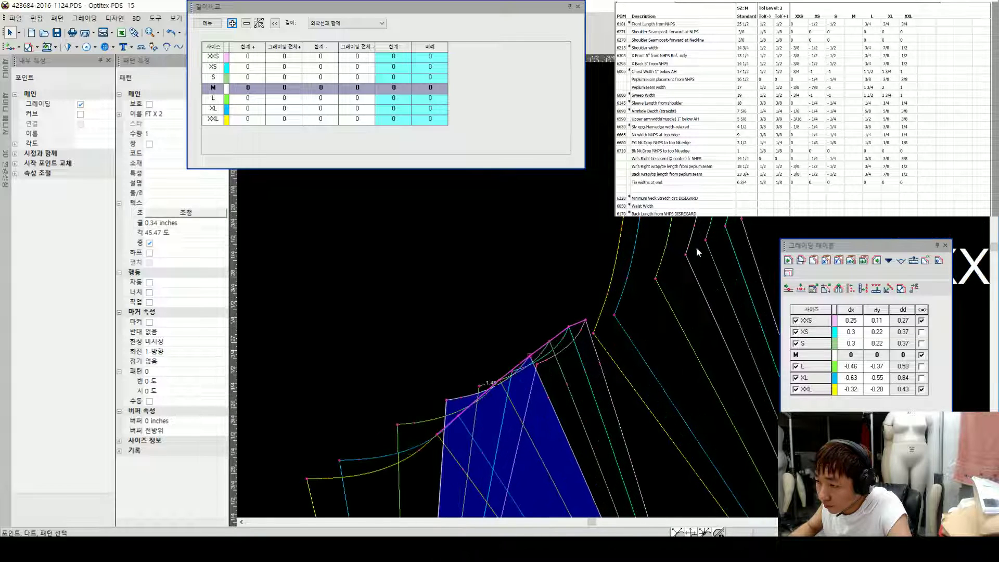
click(886, 346)
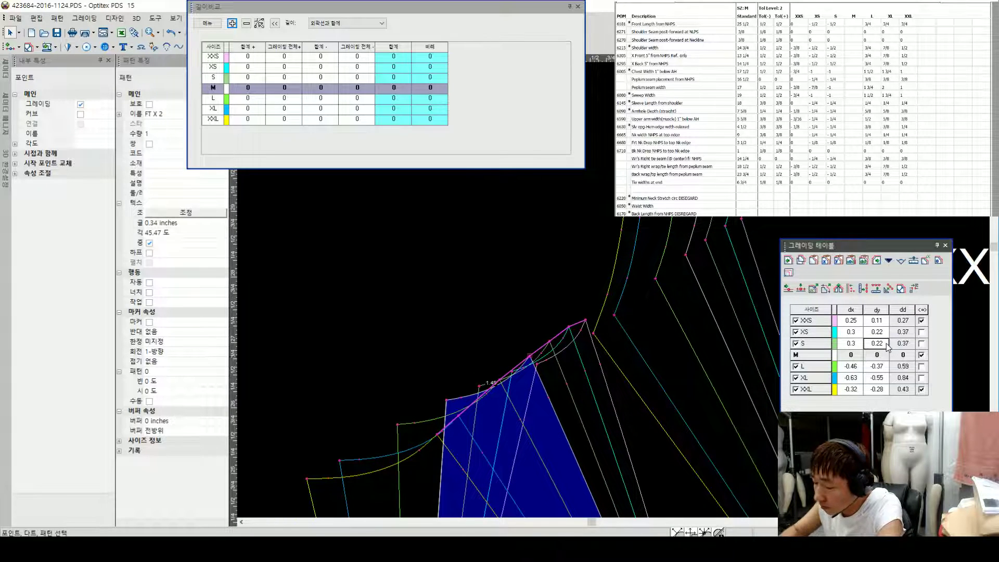
text(.2)
key(Up)
key(Up)
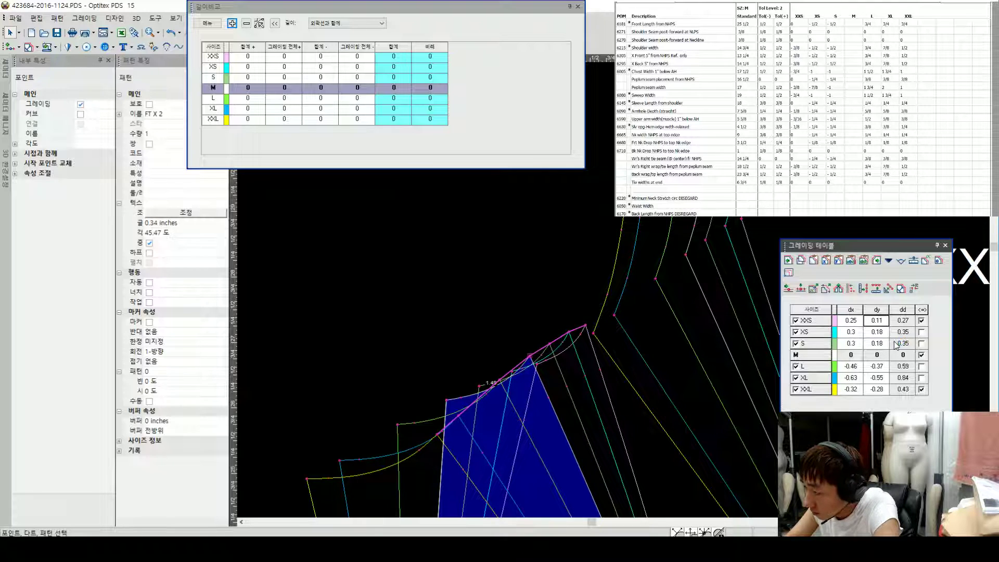
text(.06)
key(Return)
Step: Set the dy grading of FT X 2's peak corner to -0.3 for L, -0.4 for XL and -0.13 for XXL
key(Down)
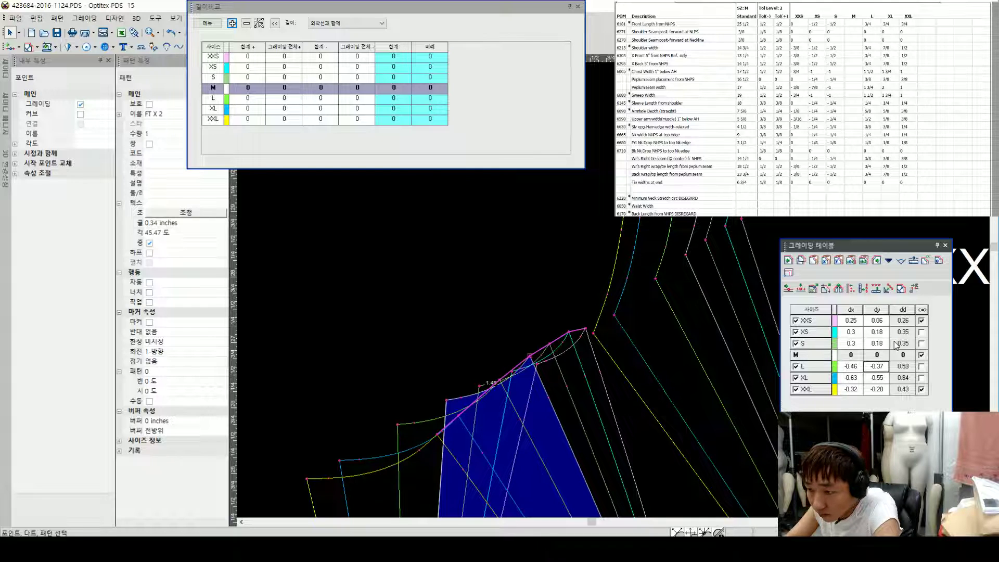
key(Return)
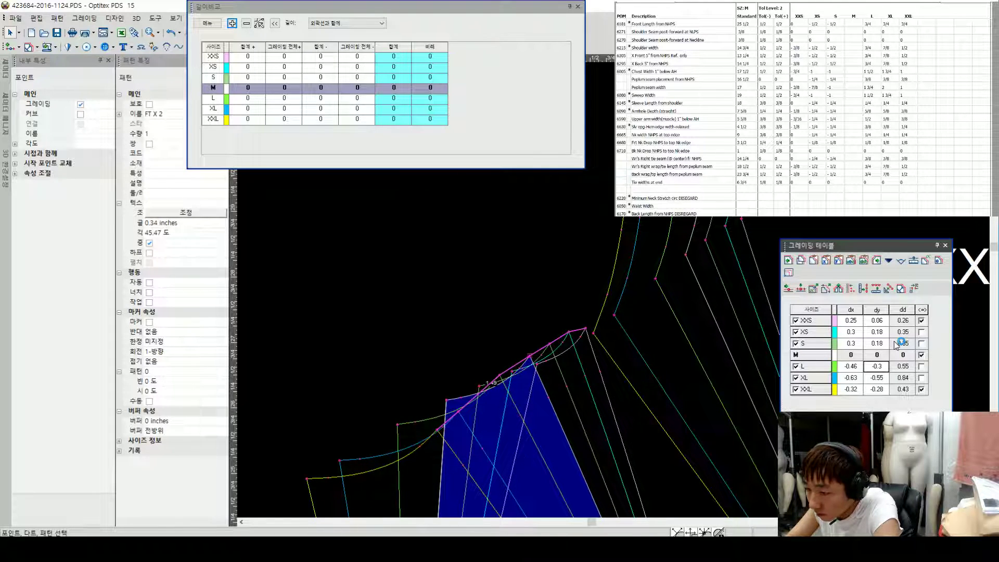
text(-.44)
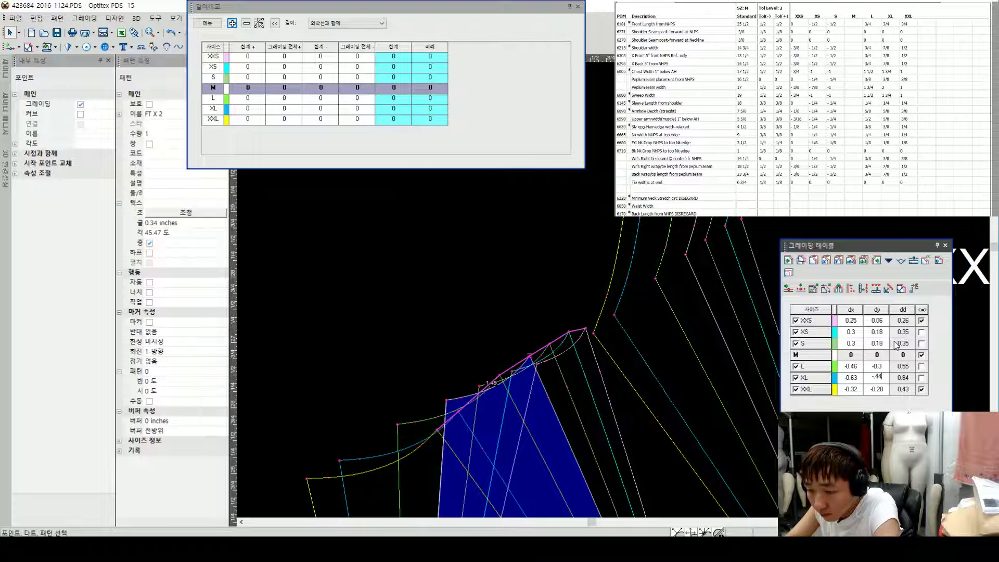
key(Return)
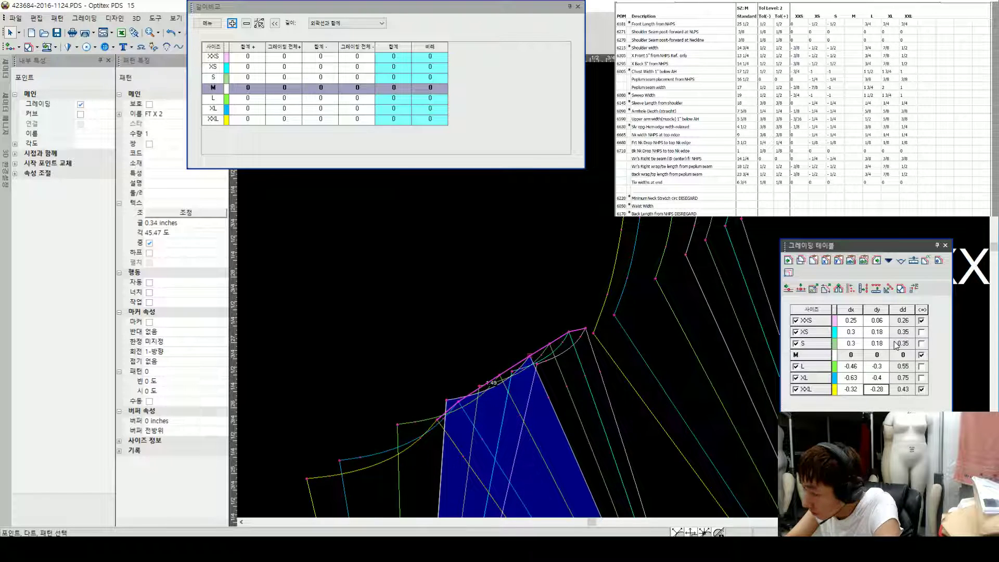
text(-.13)
key(Return)
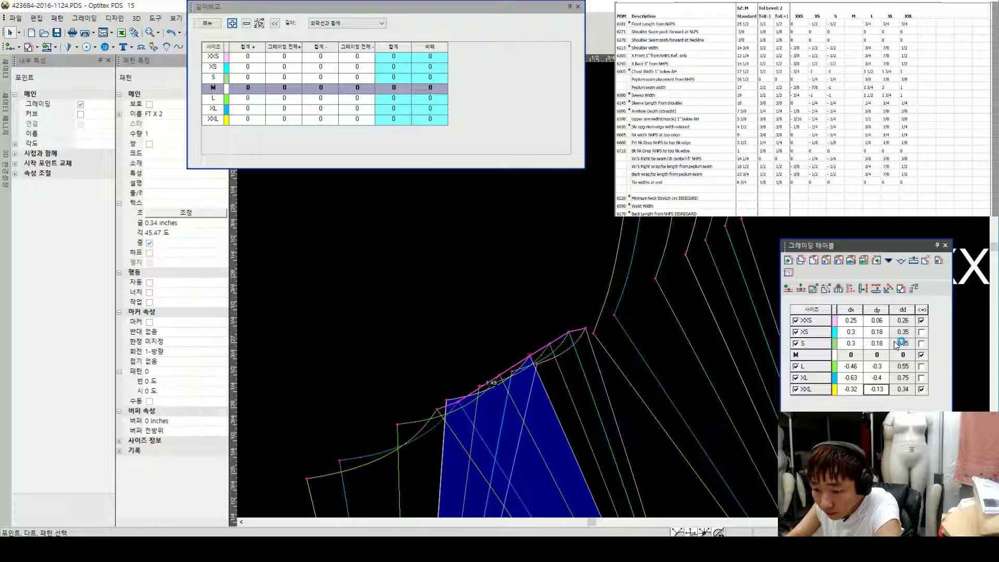
Step: Copy the peak corner's grading onto BK X 1's WL underarm point and realign FT X 2 with that point
scroll(666, 229, down, 2)
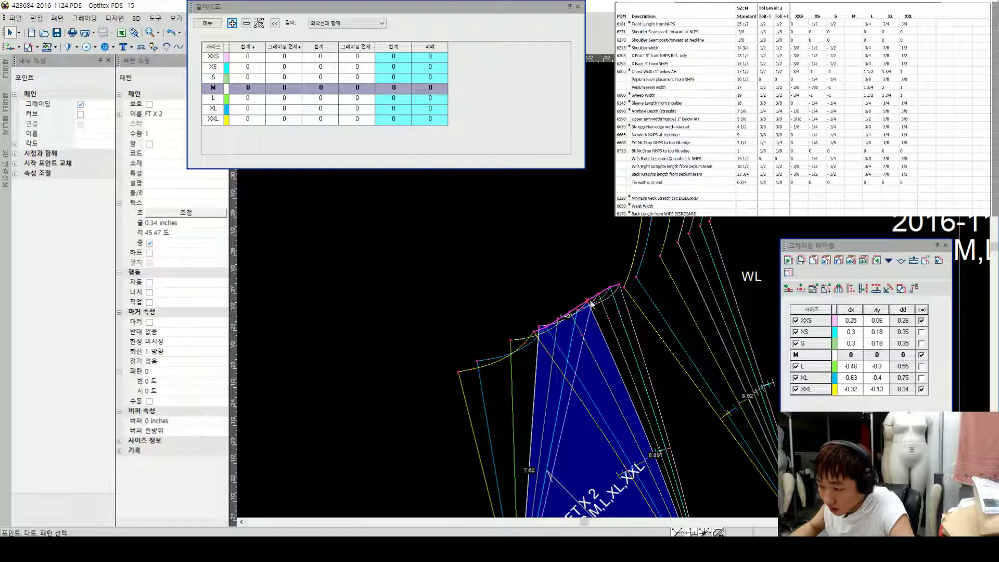
click(688, 235)
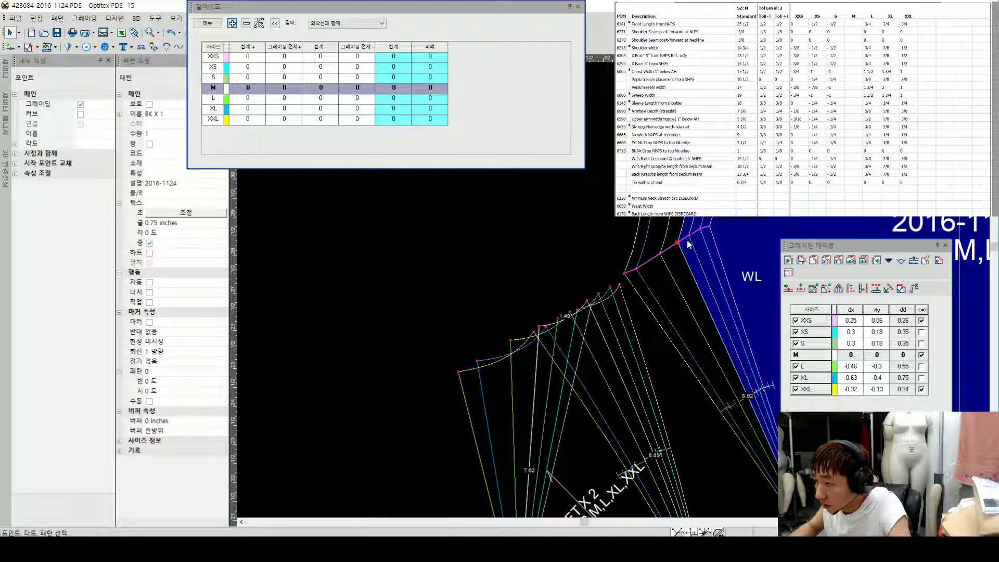
click(590, 304)
scroll(614, 294, up, 2)
scroll(614, 294, up, 1)
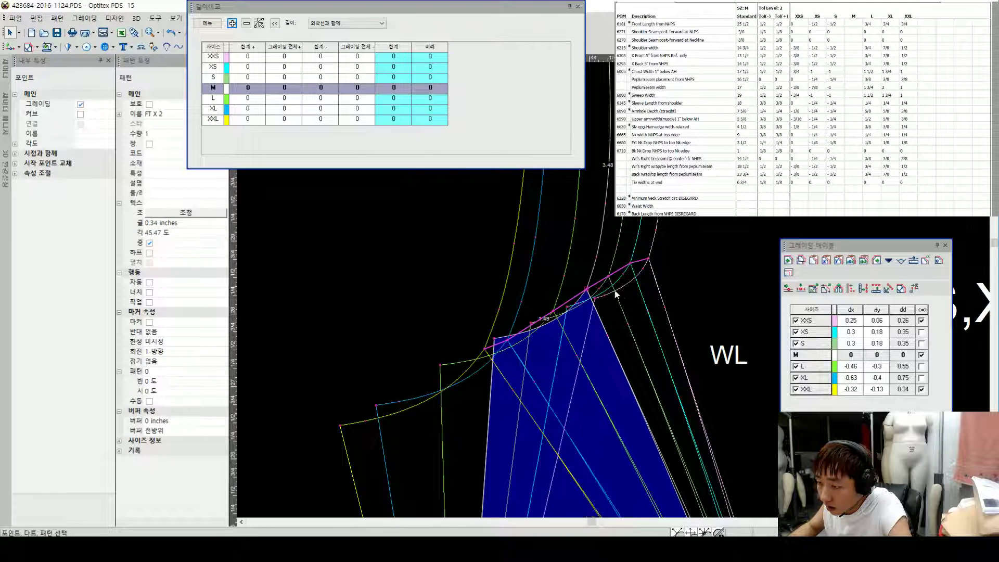
Step: Examine how the armhole curves of all sizes run where FT X 2 meets BK X 1
scroll(772, 281, down, 3)
click(889, 260)
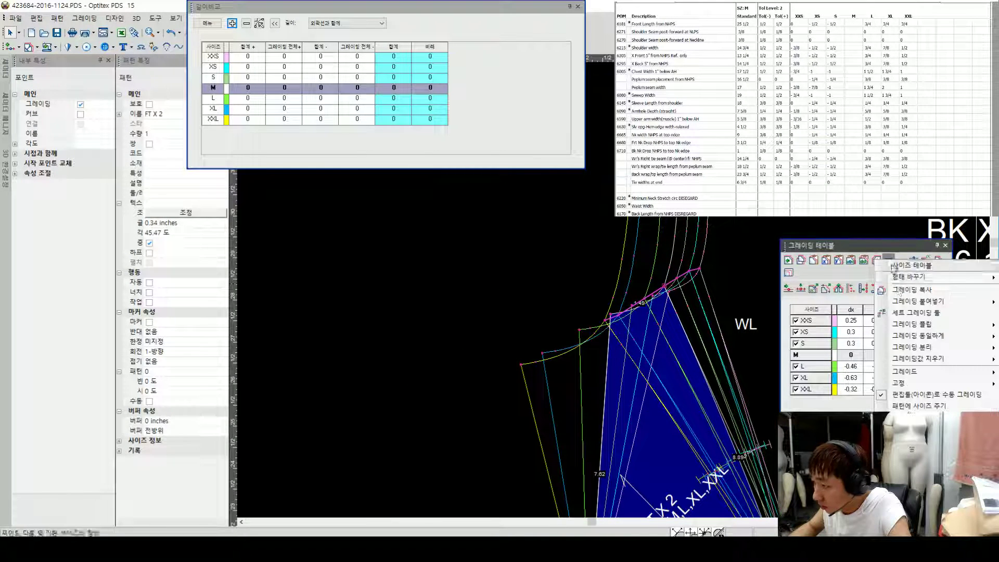
click(728, 305)
scroll(614, 294, up, 1)
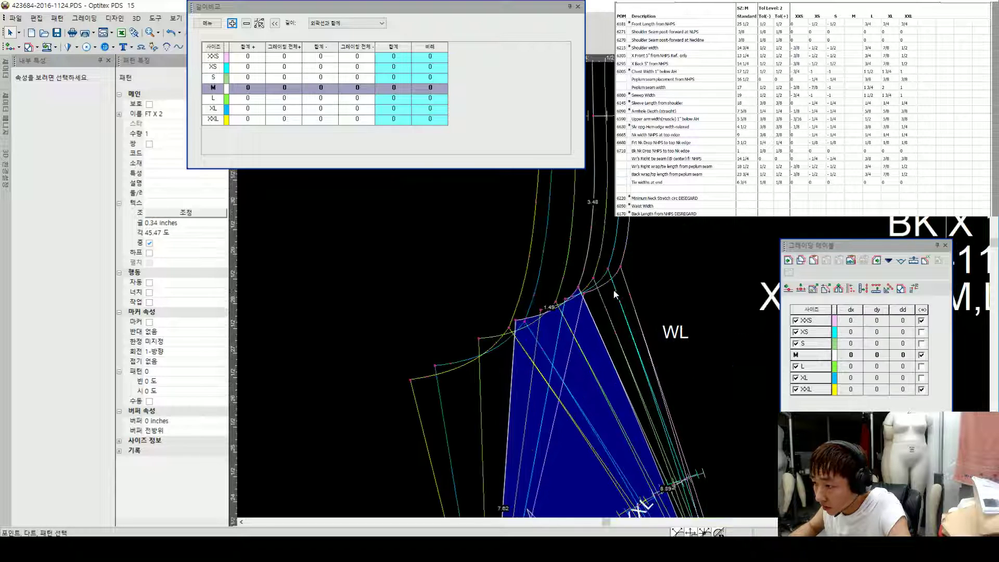
scroll(618, 292, up, 1)
scroll(621, 286, down, 2)
scroll(615, 279, up, 2)
scroll(614, 294, up, 1)
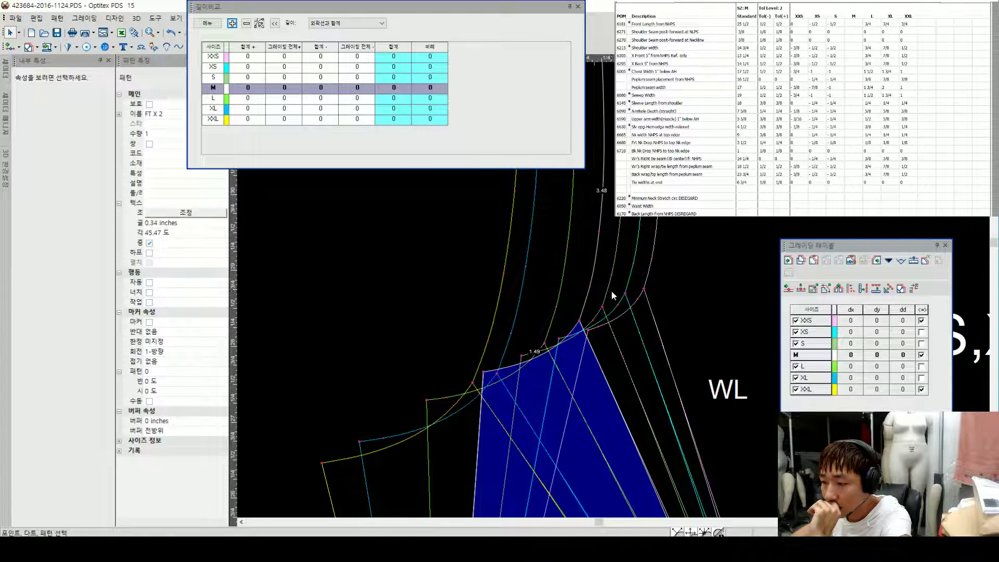
Step: Set the dy grading of FT X 2's peak corner to 0 for size XXS
click(574, 331)
scroll(619, 299, down, 3)
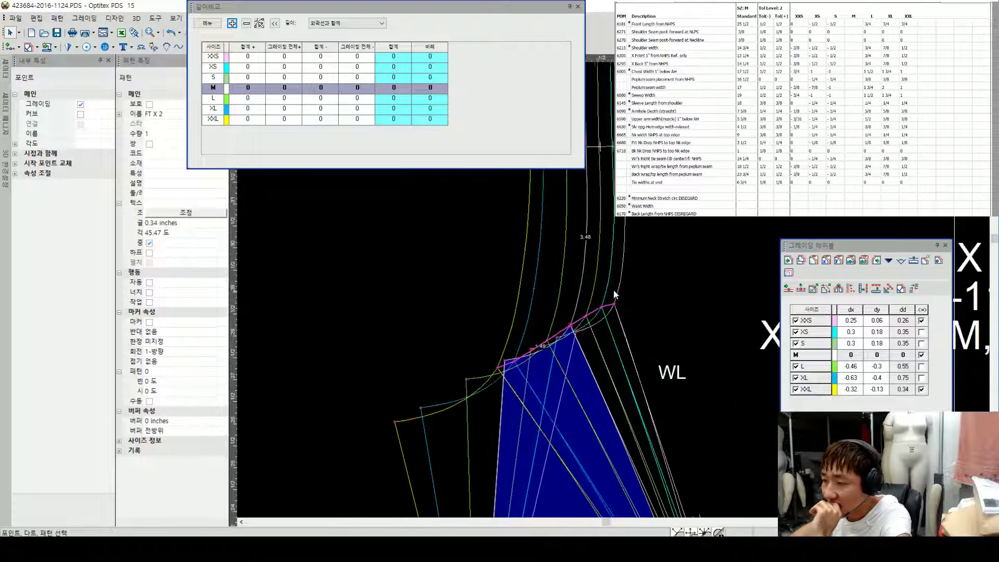
scroll(612, 291, down, 2)
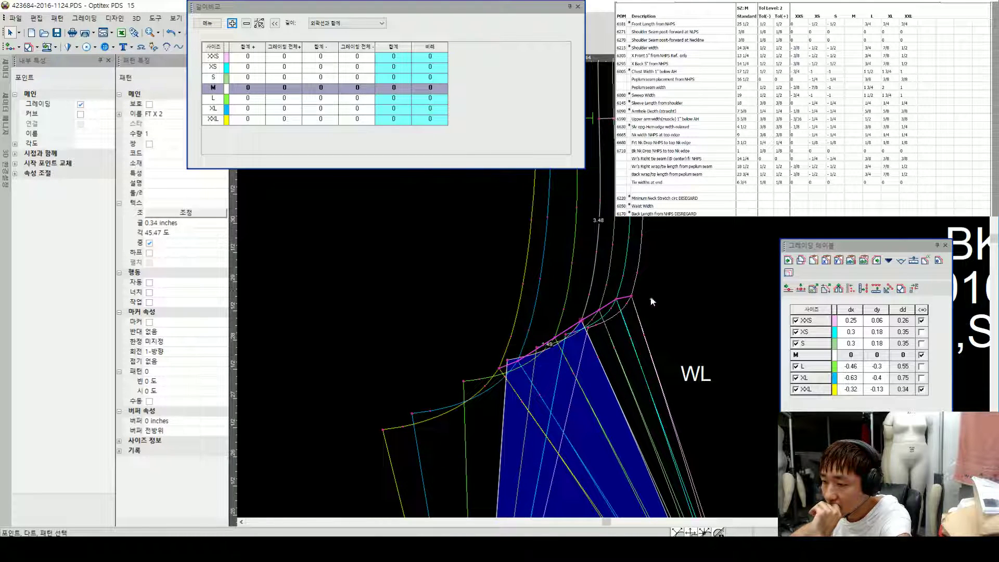
click(888, 321)
text(0)
key(Return)
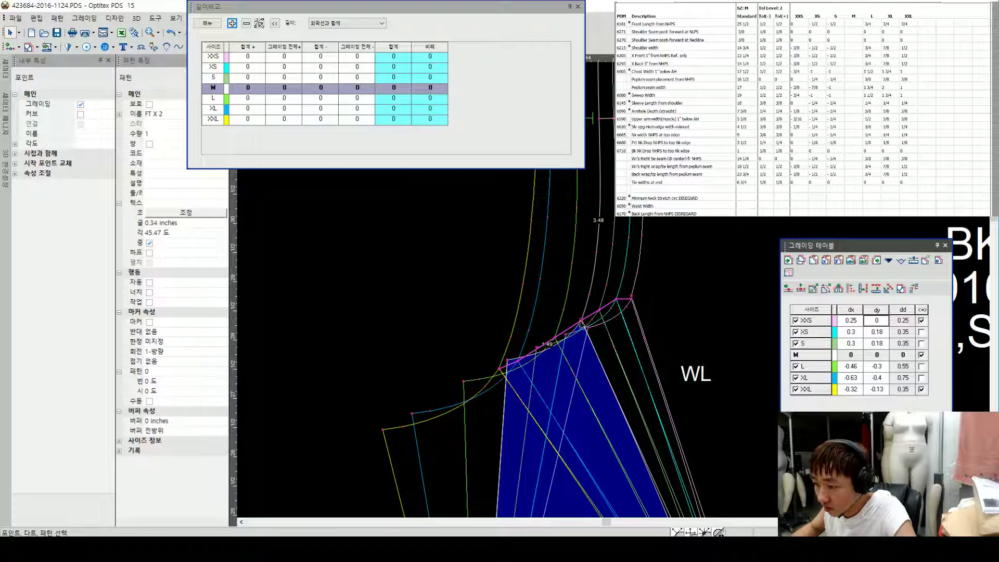
Step: Copy the updated peak corner grading of FT X 2 onto BK X 1's WL underarm point
click(667, 281)
click(615, 301)
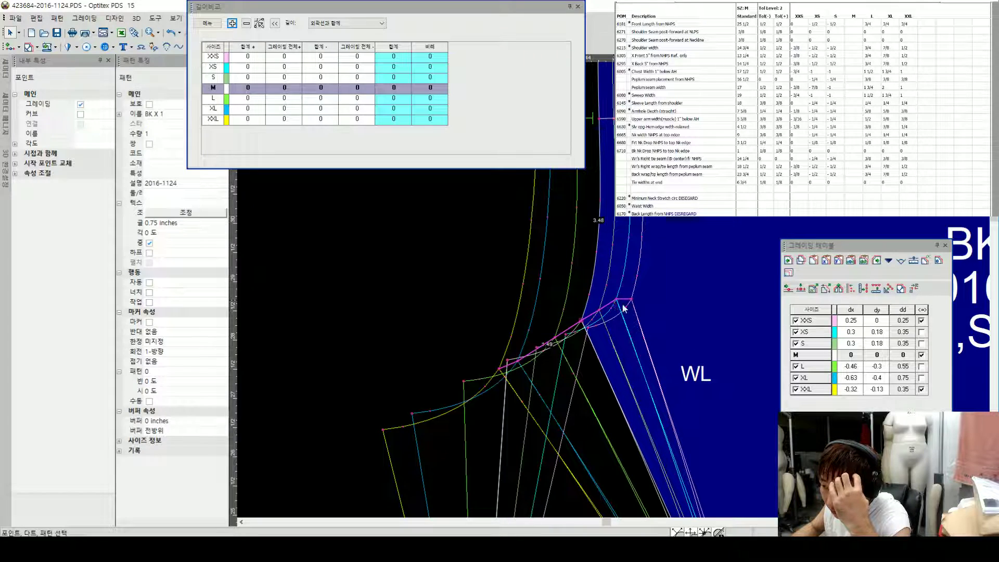
click(450, 304)
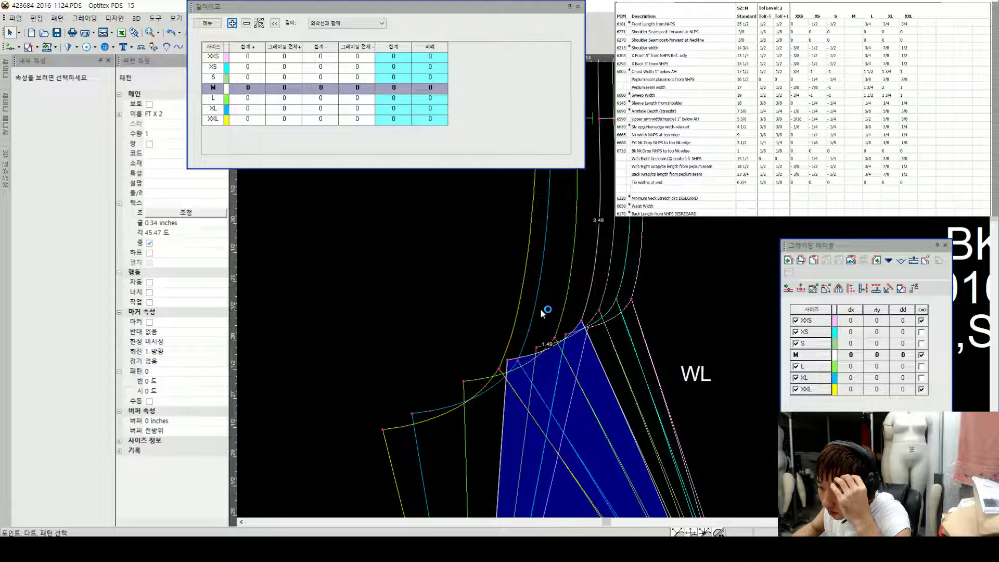
Step: Move FT X 2 away from BK X 1 into the free space beside it
scroll(551, 320, down, 2)
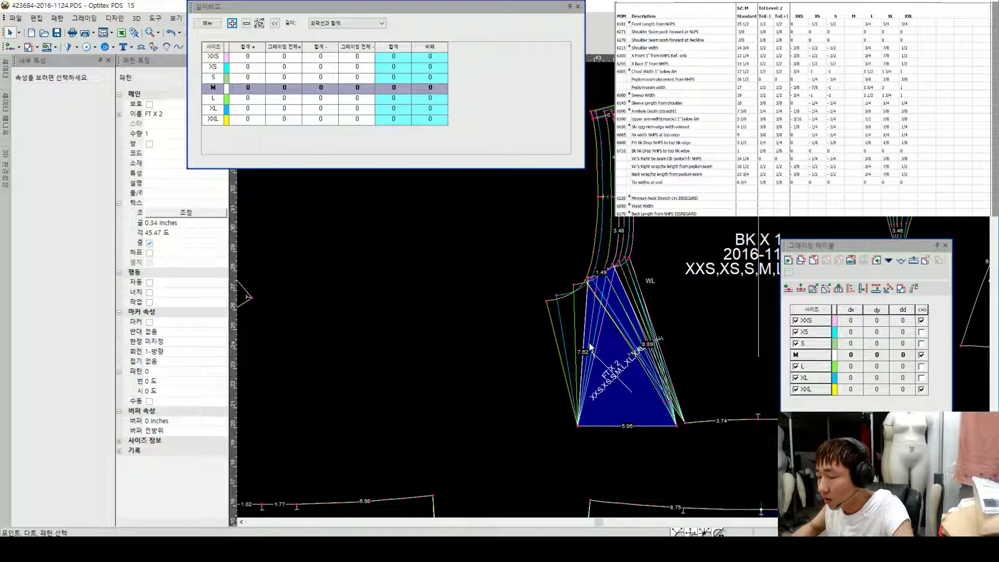
scroll(590, 345, down, 3)
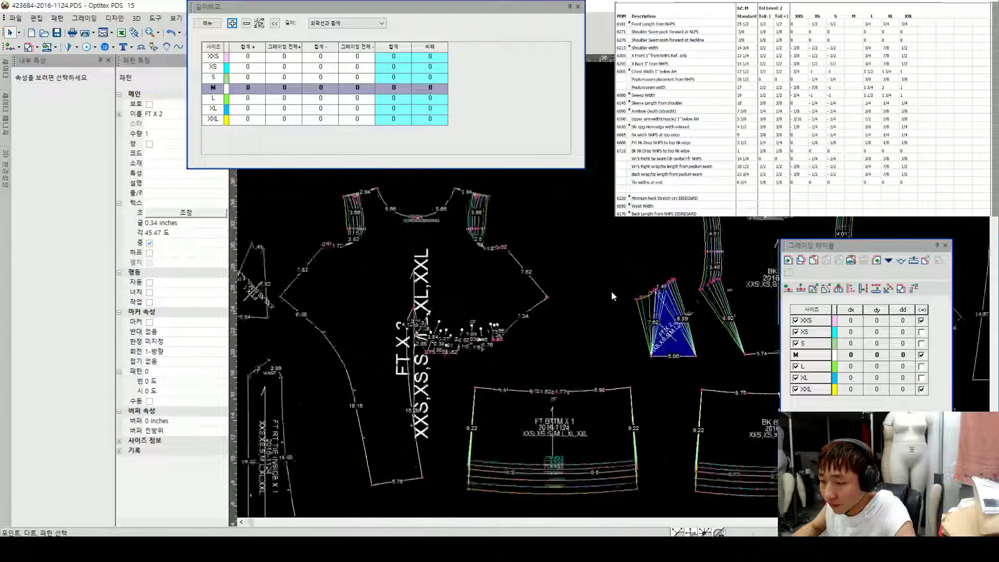
click(381, 282)
scroll(471, 291, down, 2)
scroll(654, 296, up, 3)
scroll(655, 307, down, 2)
scroll(620, 289, up, 3)
Step: Copy the grading of BK X 1's WL underarm point onto its WR underarm point and reverse the dx values
click(502, 237)
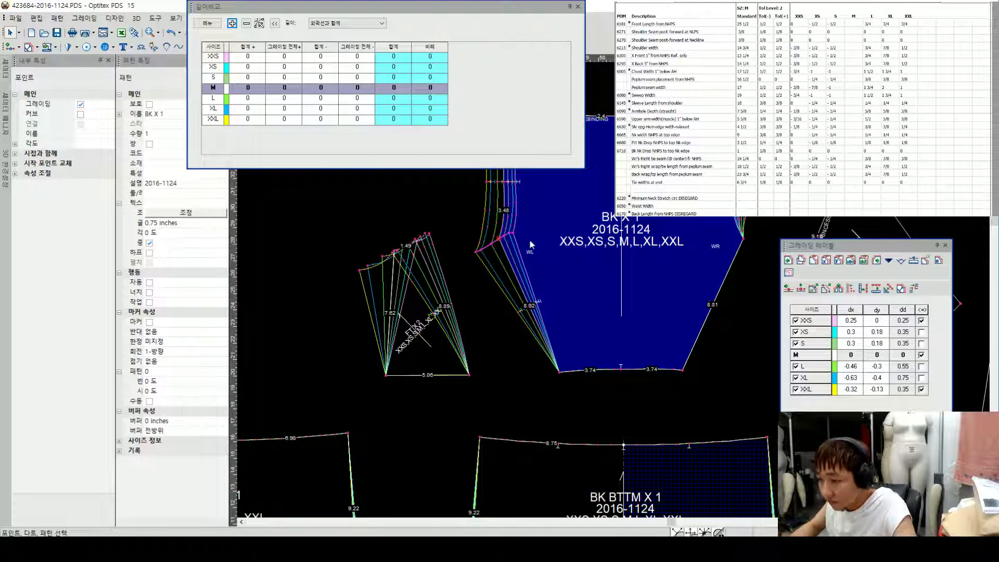
scroll(648, 293, down, 2)
scroll(645, 289, up, 2)
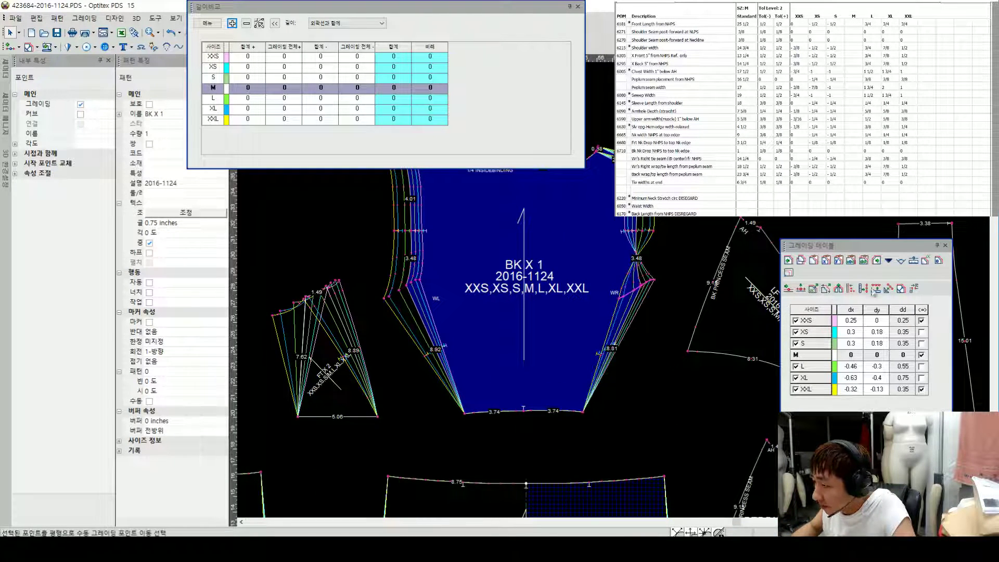
click(888, 261)
mouse_move(898, 324)
click(841, 329)
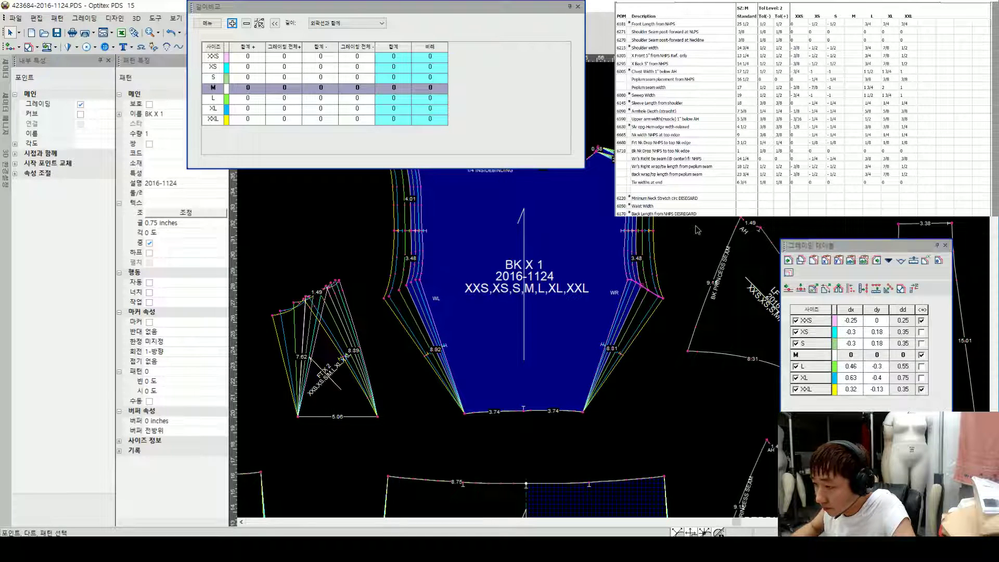
Step: Copy the WR underarm point's grading onto the AH back princess seam corners of LF TIE X 1 and LF TIE PANEL INSIDE X 1
scroll(656, 260, down, 2)
scroll(613, 289, up, 2)
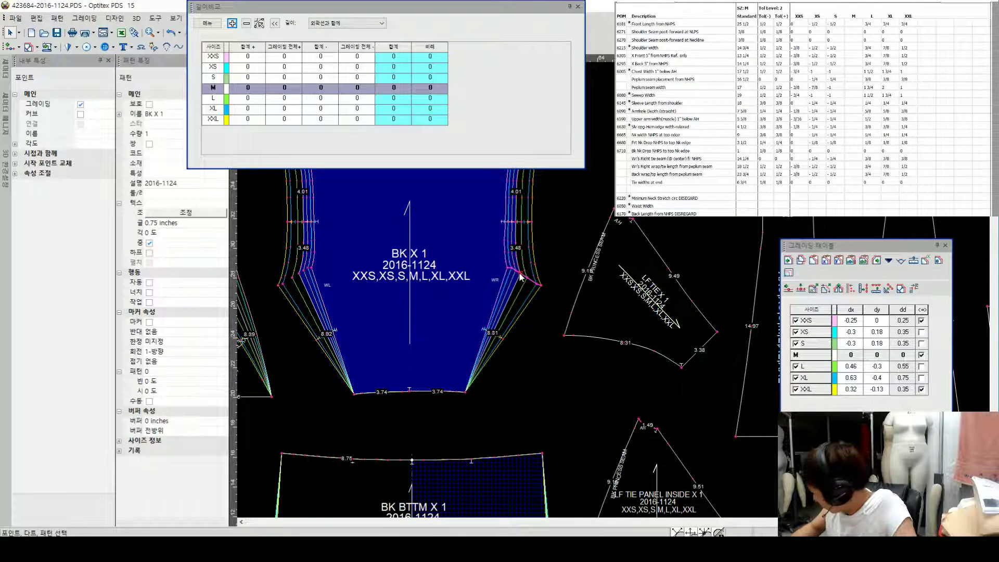
click(625, 292)
scroll(613, 292, down, 2)
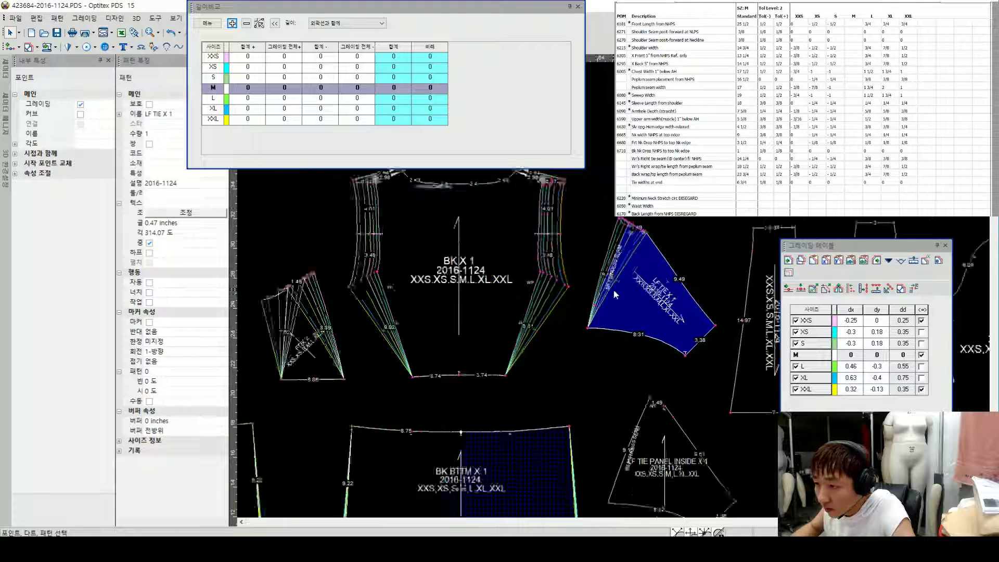
click(650, 339)
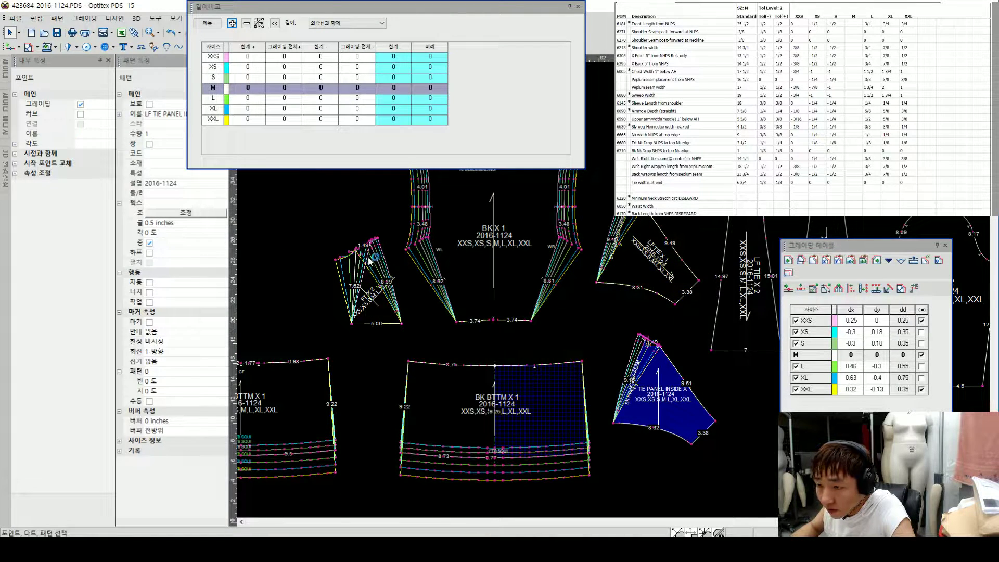
Step: Flip FT X 2 horizontally
click(382, 306)
scroll(613, 283, up, 2)
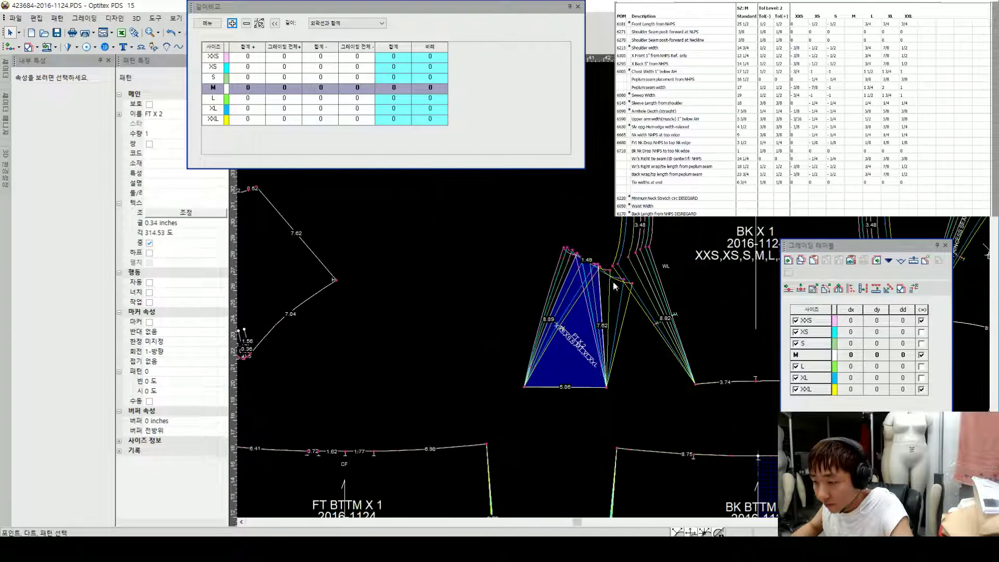
Step: Copy the grading of FT X 2's upper inner corner onto the matching upper corners of LF TIE X 1 and LF TIE PANEL INSIDE X 1
click(601, 268)
scroll(649, 300, down, 1)
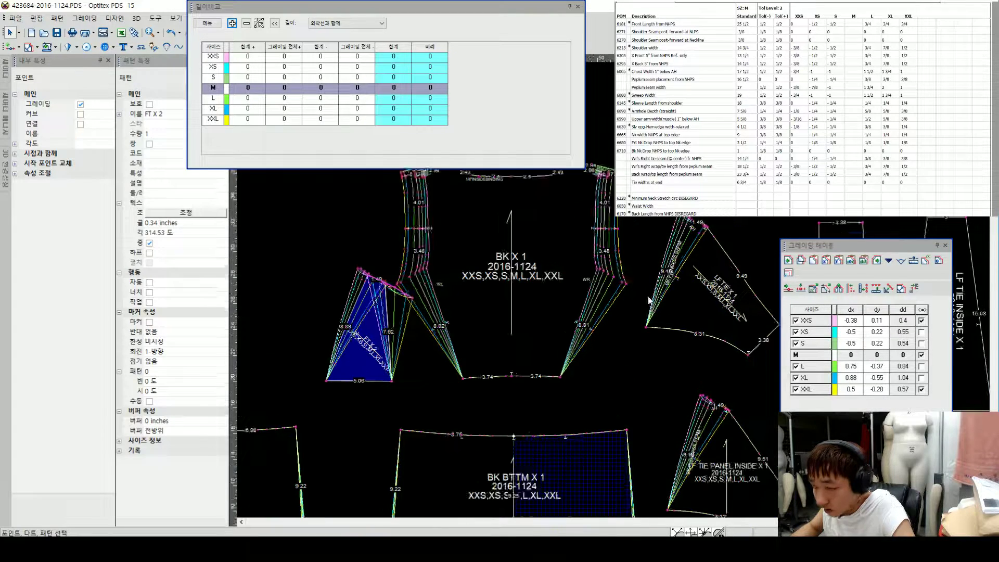
click(721, 260)
click(706, 227)
scroll(736, 412, up, 1)
scroll(612, 292, down, 1)
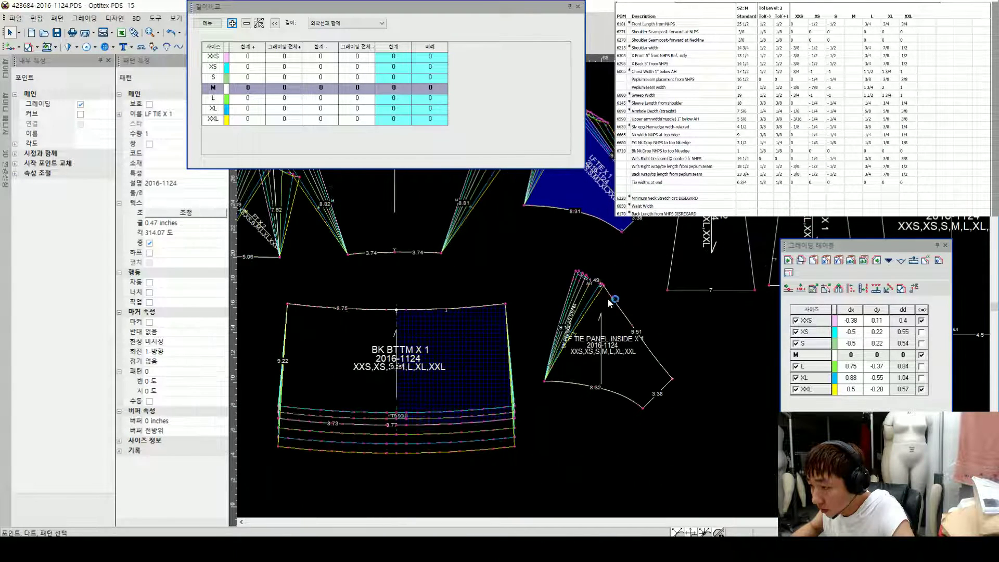
click(611, 298)
scroll(614, 294, down, 2)
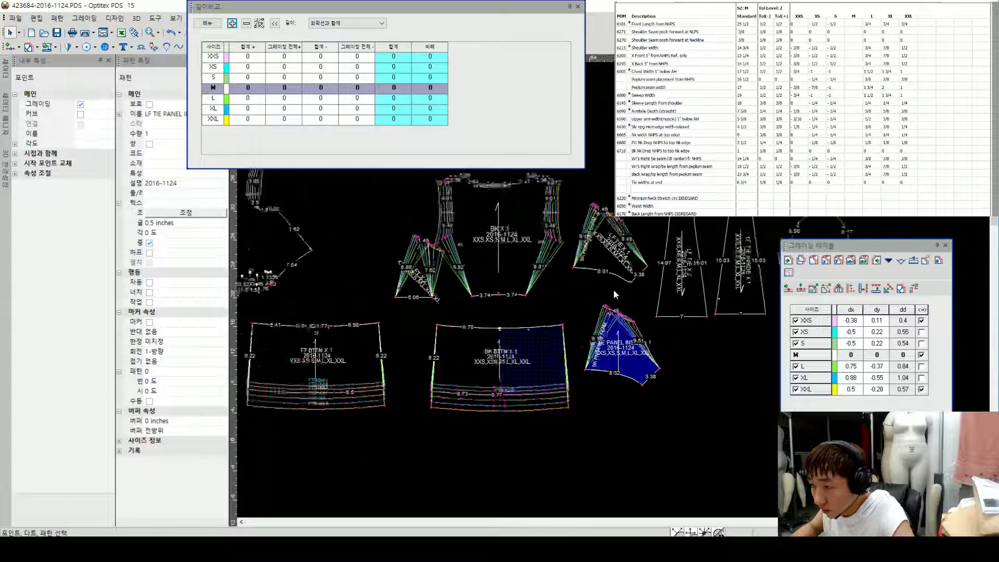
Step: Flip the small FT X 2 panel horizontally, place the small FT X 1 panel beside it and flip that one to the same orientation
scroll(614, 294, up, 2)
click(358, 272)
scroll(377, 270, down, 2)
key(h)
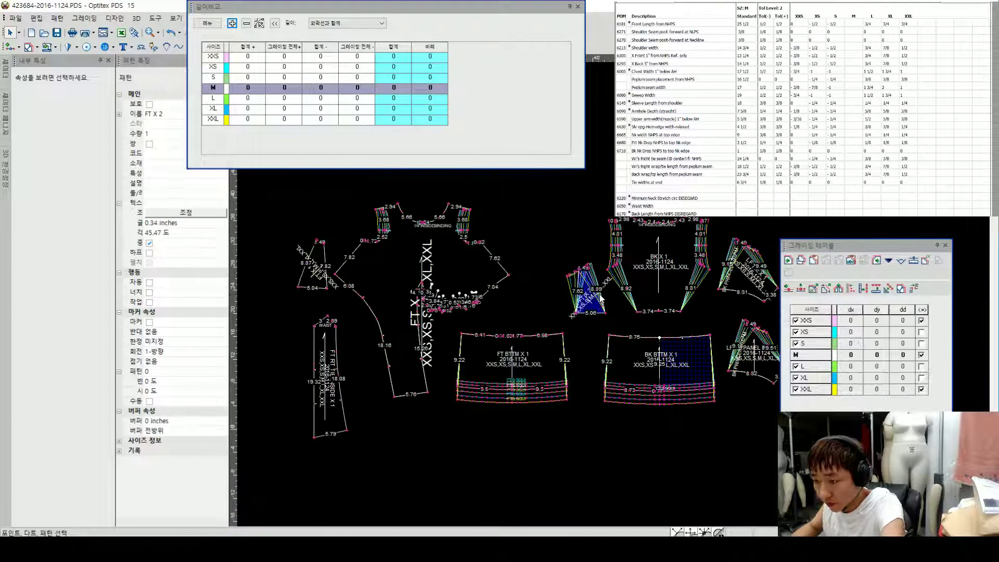
drag(572, 297, 560, 293)
drag(306, 279, 527, 304)
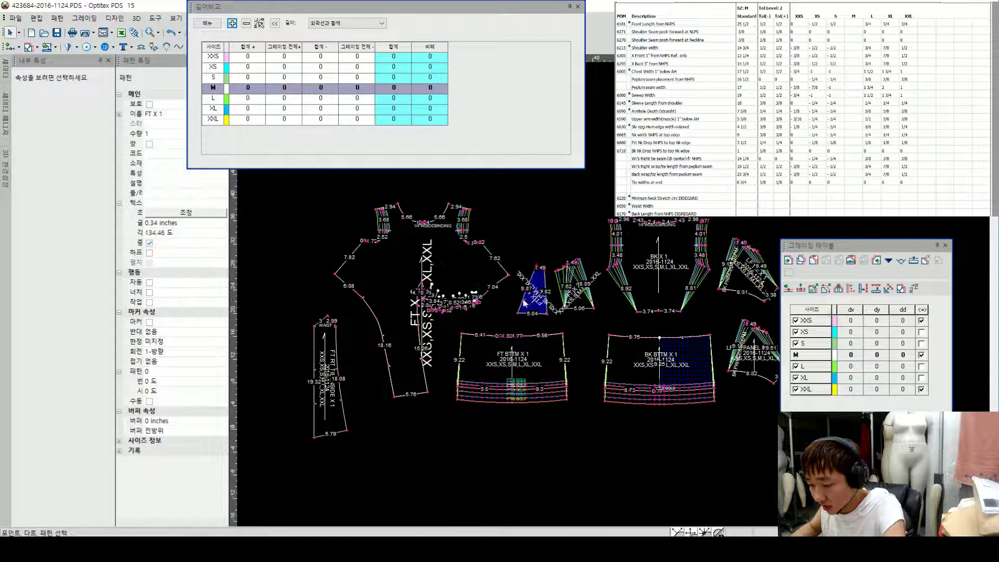
scroll(526, 296, up, 3)
Step: Copy the grading of the small FT X 2 panel's two upper corners onto the corresponding corners of FT X 1
click(679, 229)
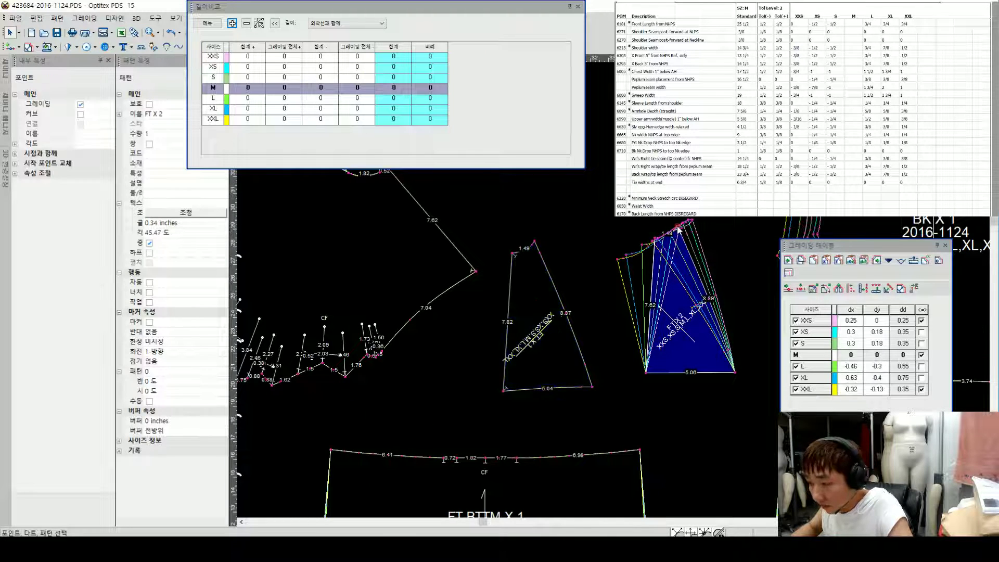
click(533, 239)
key(ctrl+v)
click(655, 238)
click(513, 255)
key(ctrl+v)
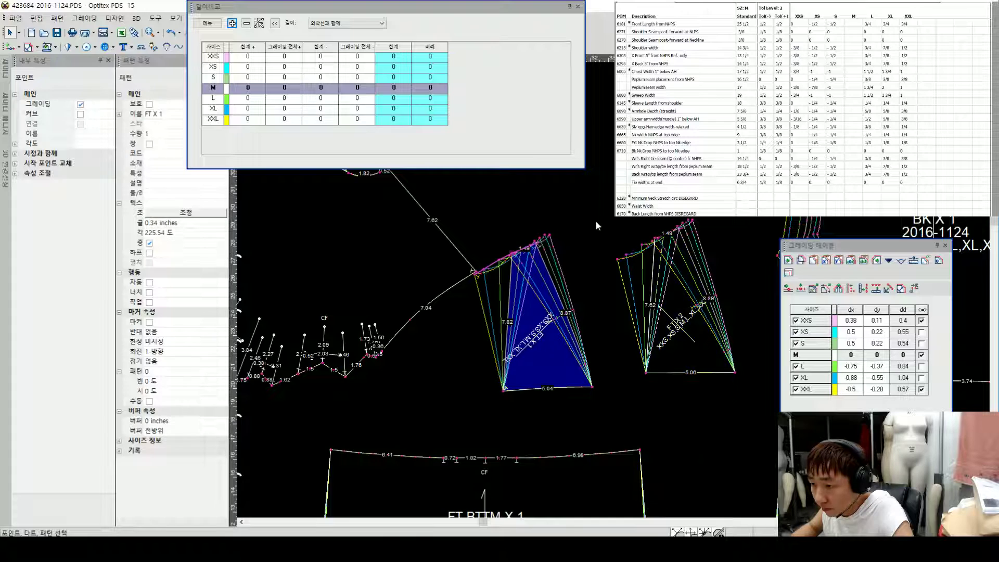
Step: Move the graded small FT X 1 panel back to the outer side of the large front piece and flip it horizontally
click(595, 222)
scroll(545, 333, down, 3)
drag(599, 298, 598, 299)
scroll(250, 258, down, 3)
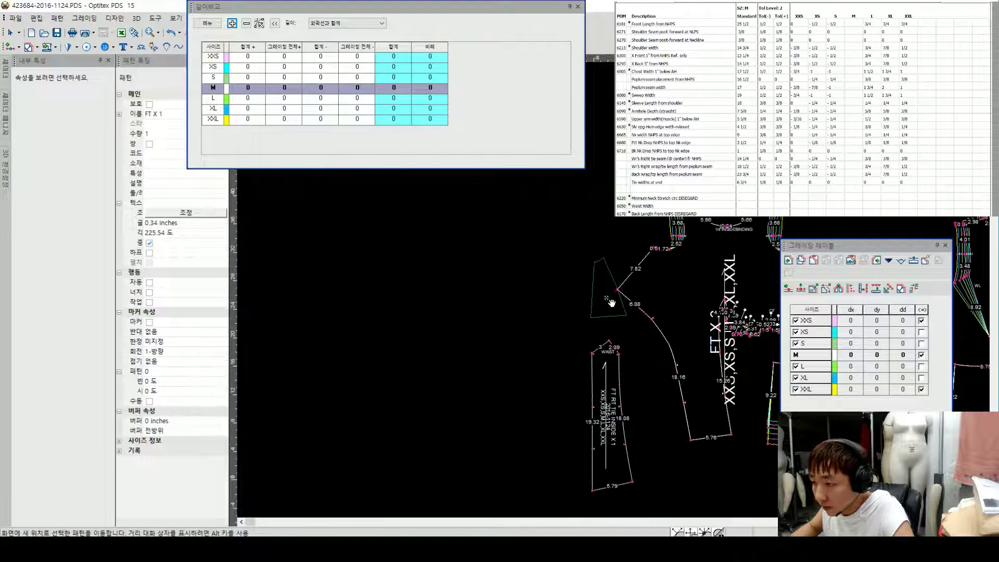
click(614, 302)
scroll(622, 296, up, 2)
click(683, 301)
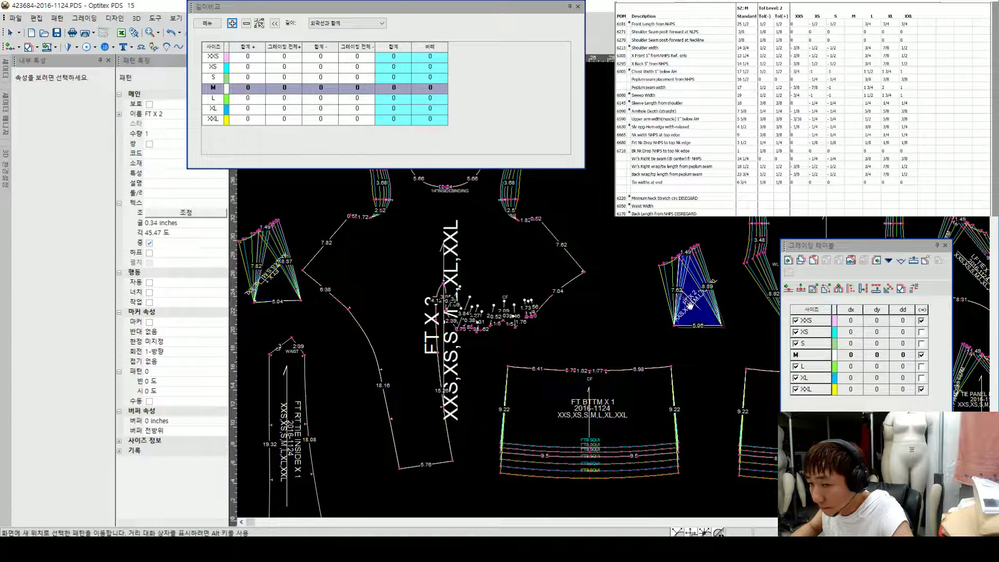
scroll(585, 301, down, 2)
click(373, 279)
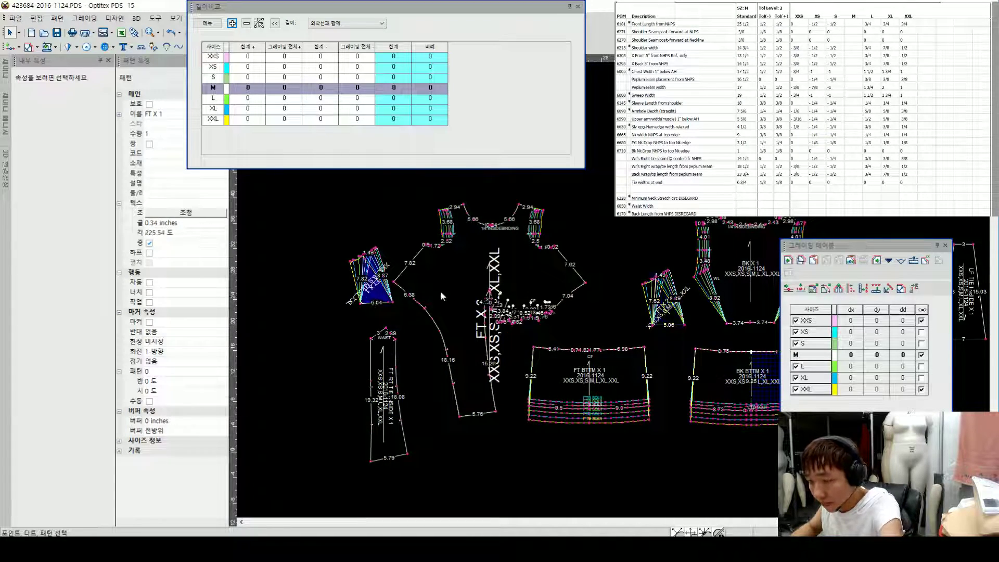
scroll(616, 294, down, 2)
scroll(635, 302, up, 2)
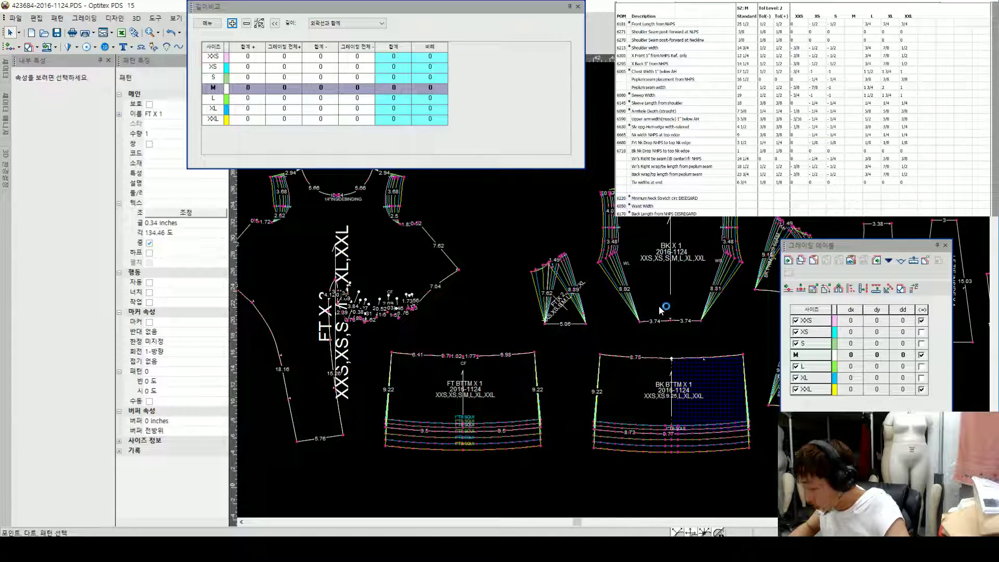
Step: Grade BK X 1's bottom centre point with dy 0.25 for XS and S, and -0.375 for L, XL and XXL
scroll(645, 300, down, 2)
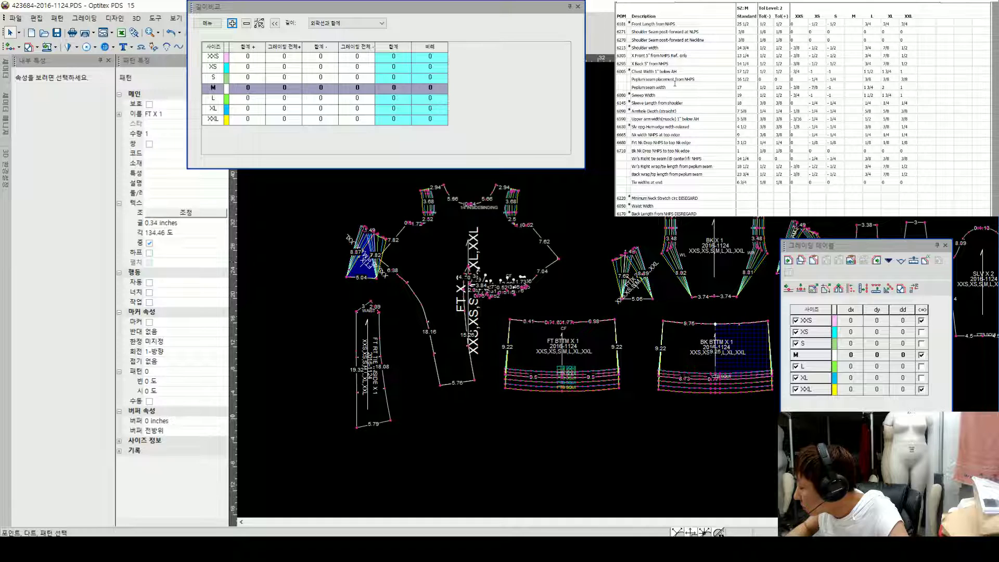
scroll(660, 253, up, 1)
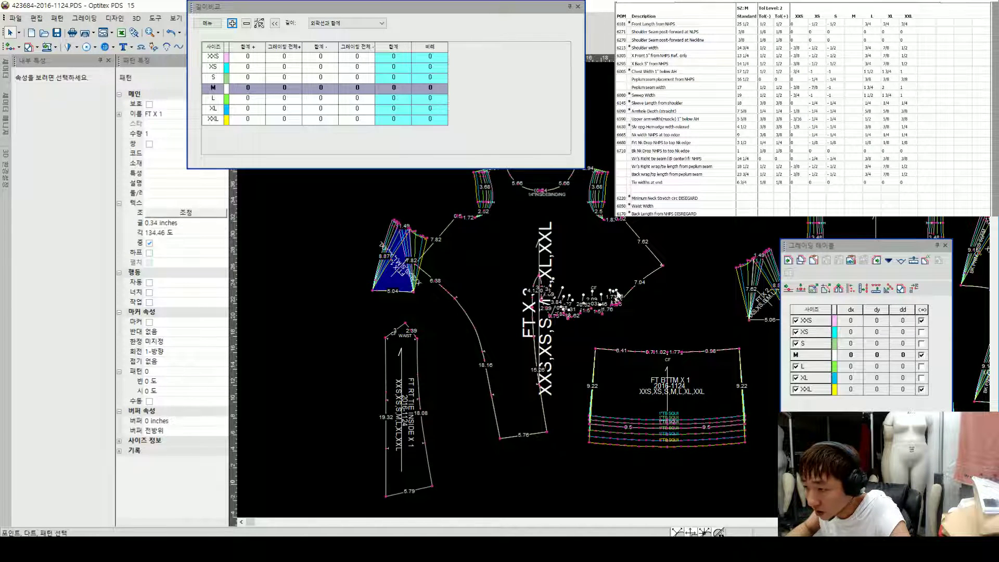
scroll(711, 316, down, 1)
scroll(640, 299, down, 2)
scroll(611, 297, up, 1)
click(595, 290)
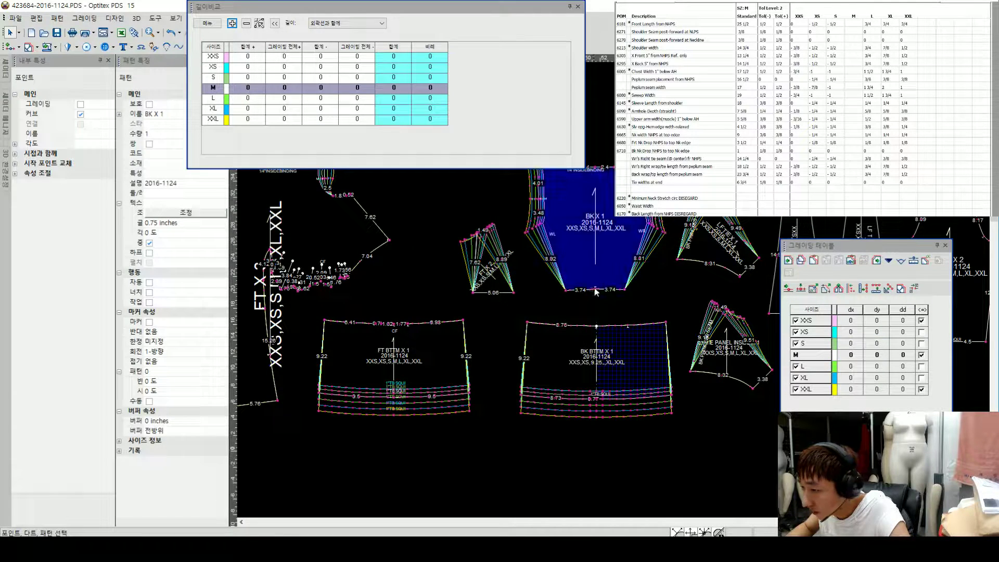
click(882, 346)
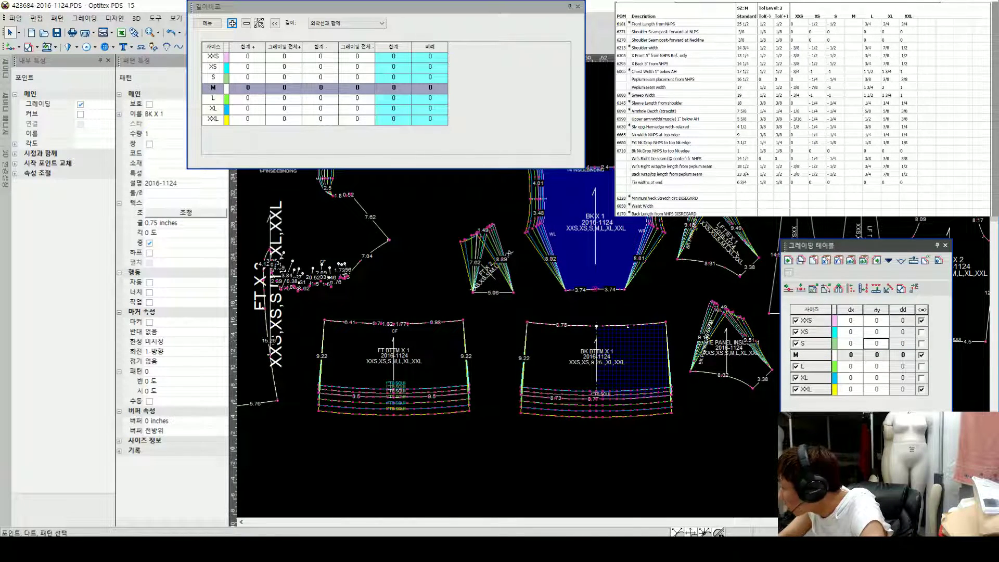
text(.25)
key(Return)
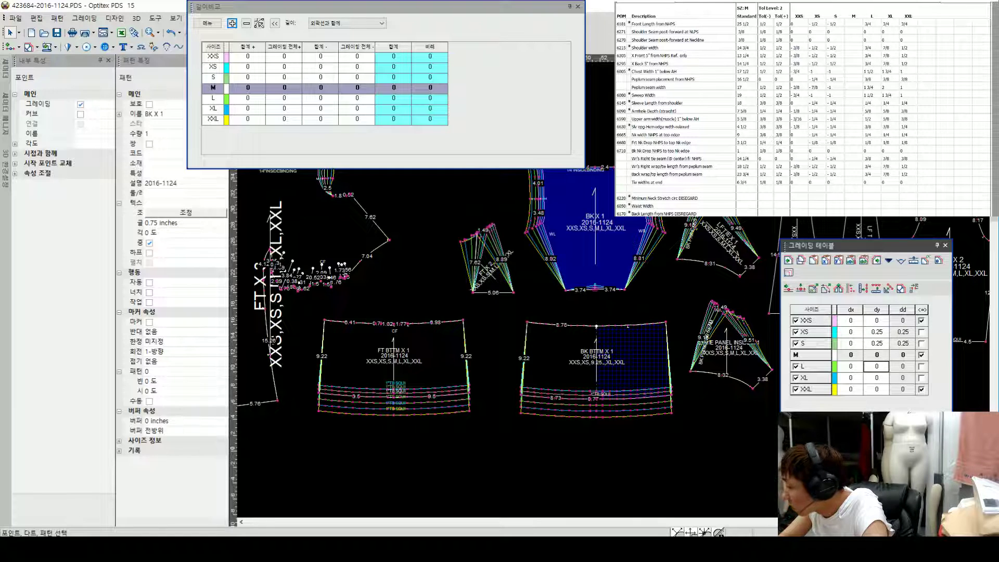
text(-.375)
key(Return)
scroll(639, 298, up, 2)
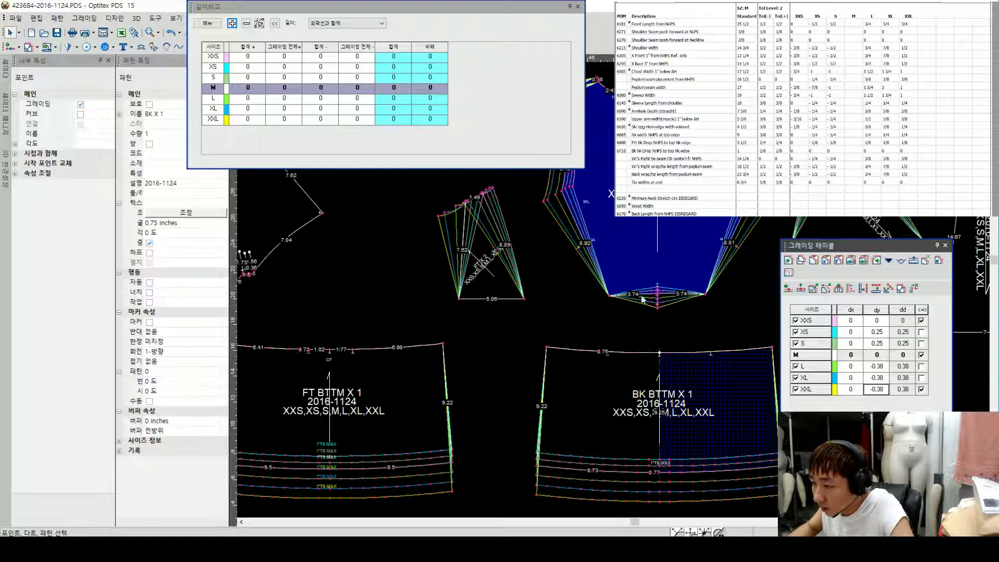
Step: Copy the bottom centre point's grading onto both bottom corners of BK X 1 and the upper edge points of BK BTTM X 1
click(658, 293)
click(610, 294)
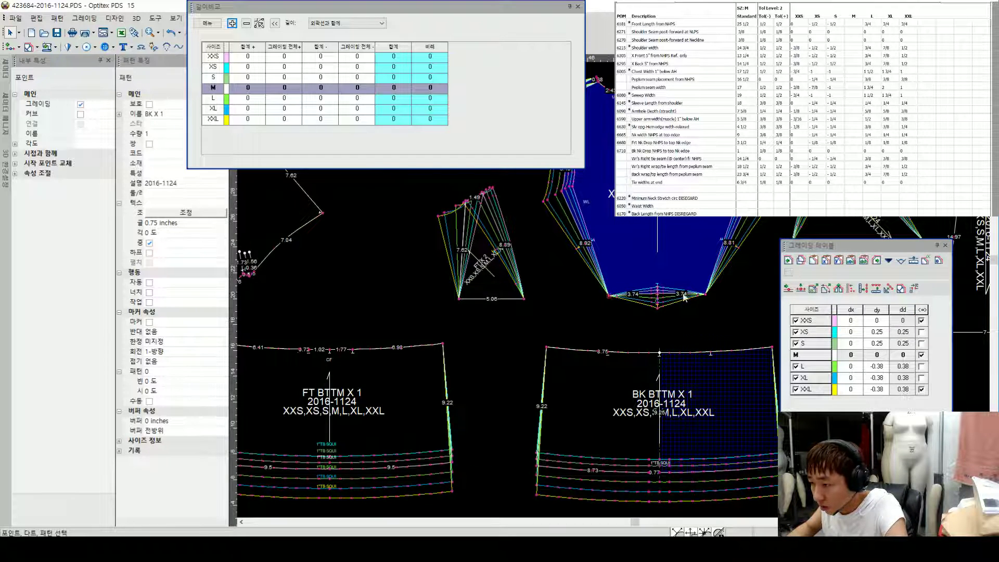
key(ctrl+v)
click(706, 295)
key(ctrl+v)
click(576, 353)
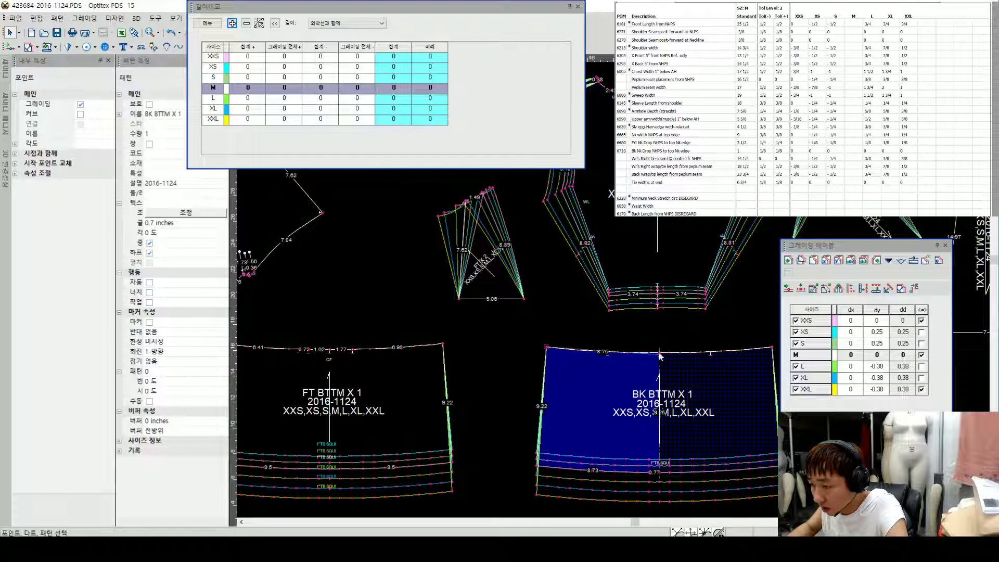
key(ctrl+v)
Step: Paste the same dy grading onto both bottom corners of the small FT X 2 panel
scroll(660, 357, down, 3)
scroll(614, 295, up, 1)
mouse_move(695, 272)
mouse_down()
mouse_move(688, 276)
mouse_move(705, 266)
mouse_up()
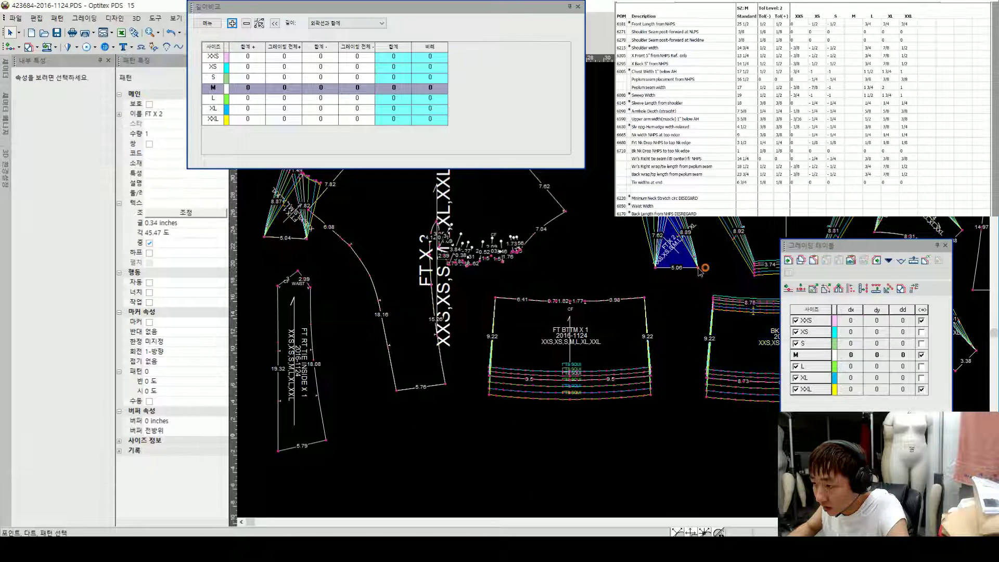
key(ctrl+v)
click(656, 268)
key(ctrl+v)
Step: Paste the same dy grading onto the upper edge points of FT BTTM X 1, from one corner to the other
click(495, 298)
shift+click(645, 298)
key(ctrl+v)
Step: Apply the copied dy grading to the lower princess seam corner of LF TIE X 1
scroll(626, 254, down, 1)
scroll(609, 286, up, 2)
click(567, 279)
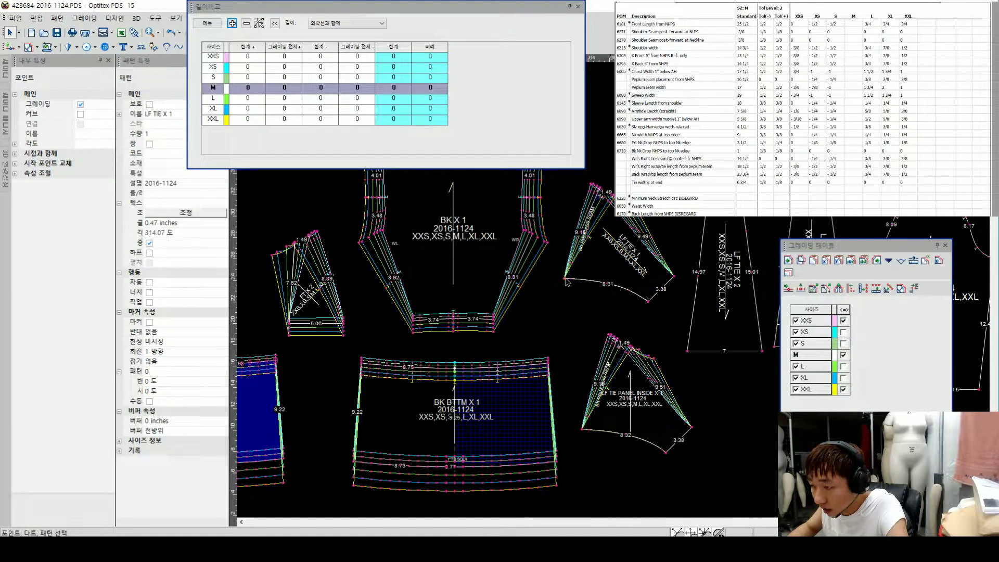
Step: Paste the copied grading (dy 0.25 for XS and S, -0.38 for L to XXL) onto the lower-edge points of LF TIE X 1 and LF TIE PANEL INSIDE X 1
click(648, 300)
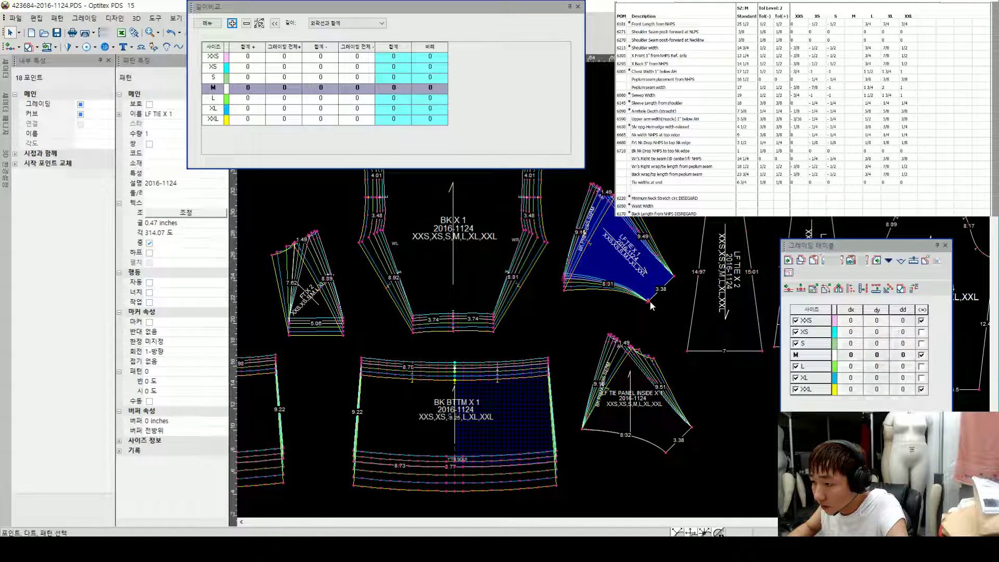
click(674, 276)
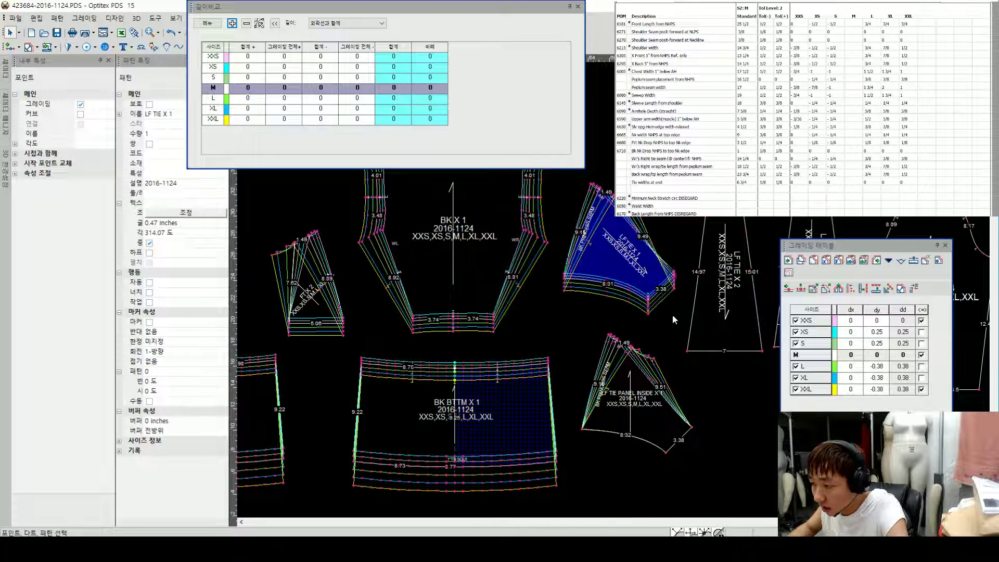
scroll(675, 291, up, 2)
scroll(614, 293, down, 2)
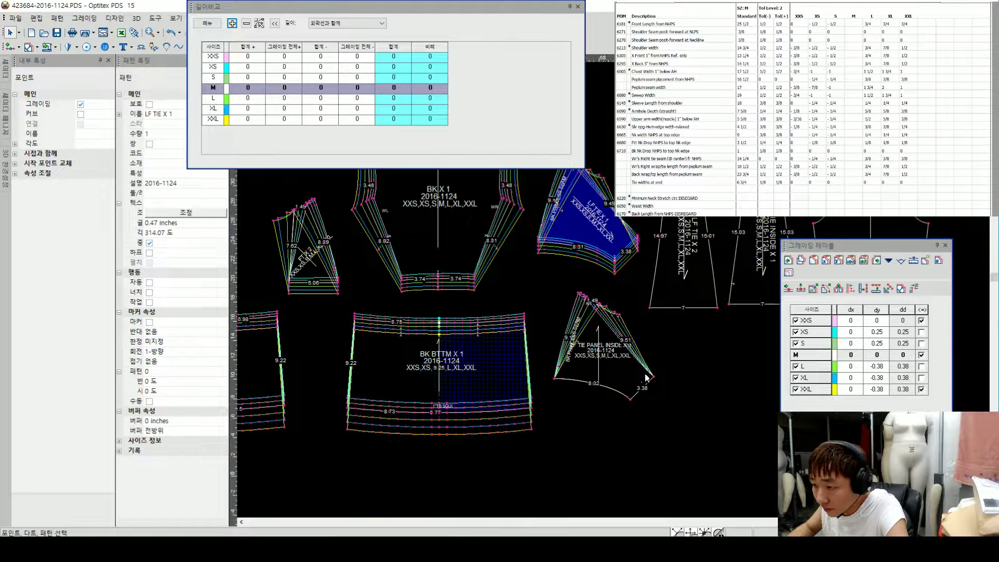
drag(655, 378, 555, 379)
key(ctrl+v)
Step: Paste the same dy grading onto the lower-edge points of the FT X 1 side panel
scroll(602, 292, down, 2)
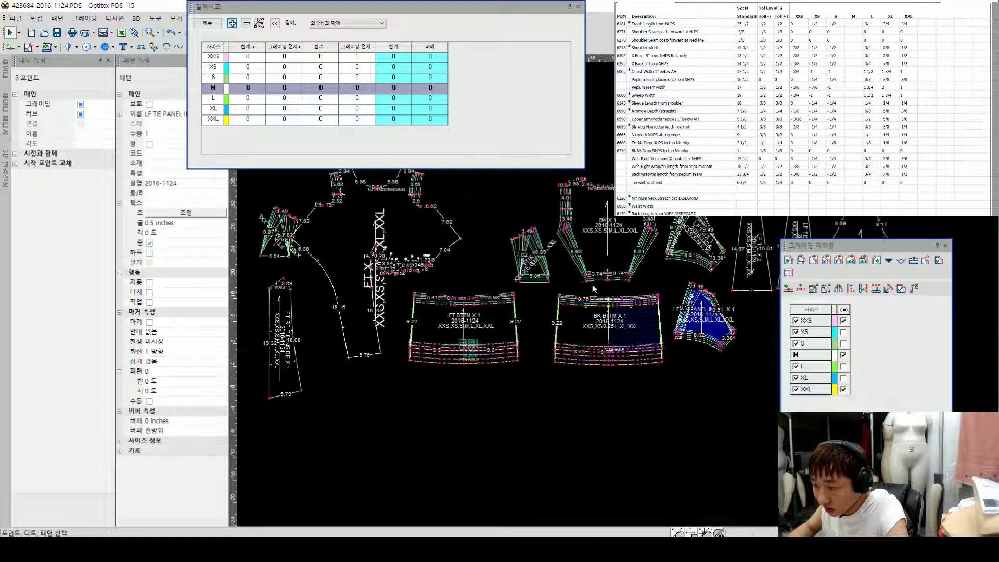
scroll(583, 283, up, 1)
scroll(572, 279, down, 1)
scroll(590, 263, up, 2)
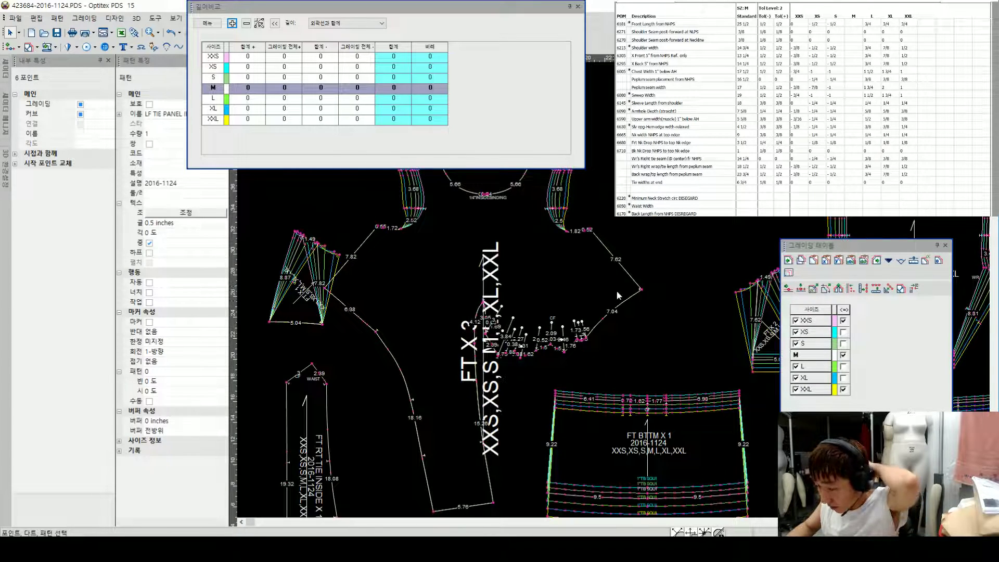
scroll(375, 305, up, 2)
click(534, 318)
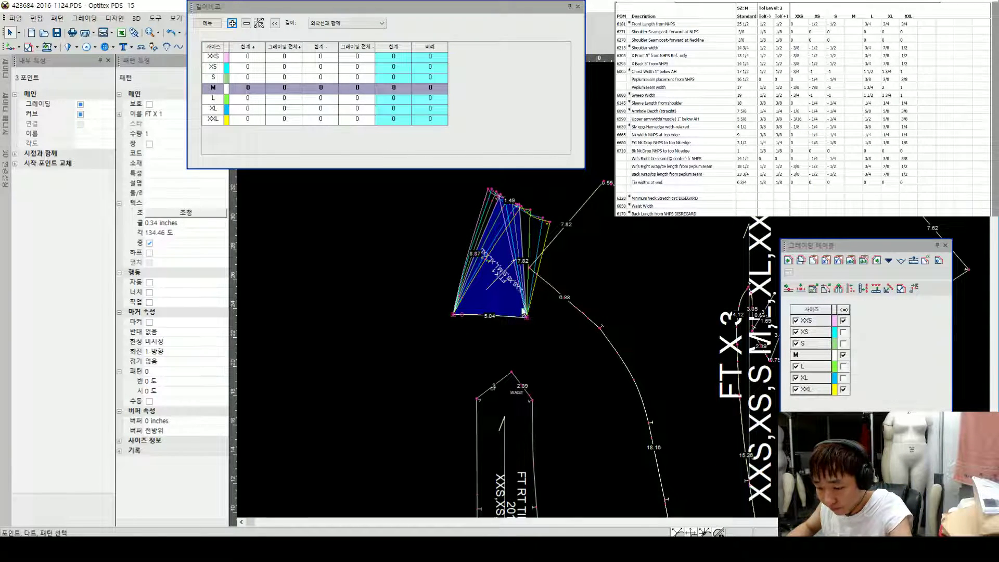
key(Escape)
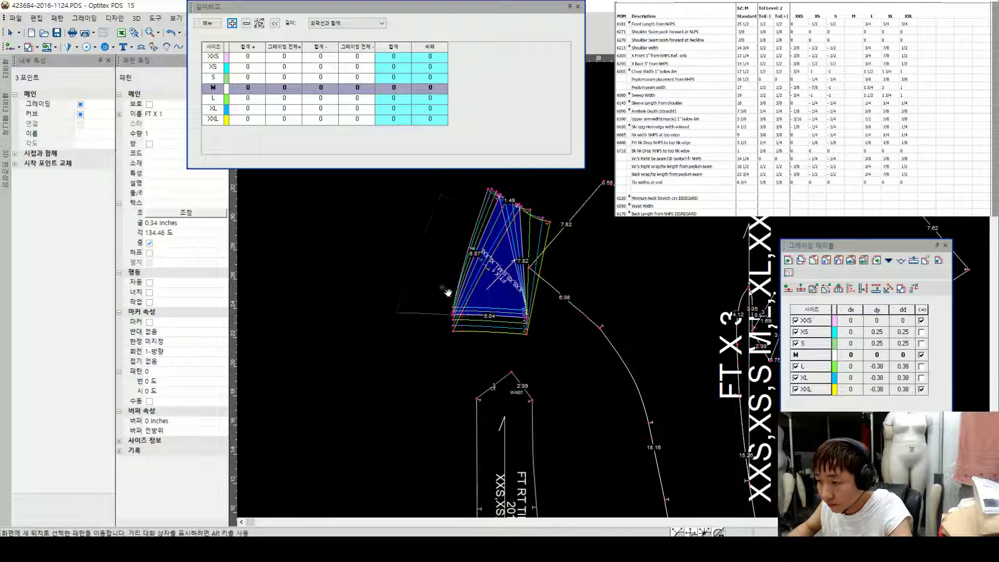
Step: Copy the grading of the FT X 2 panel's upper point onto the left underarm point of the large FT X 3 front
scroll(614, 289, down, 3)
scroll(627, 291, up, 1)
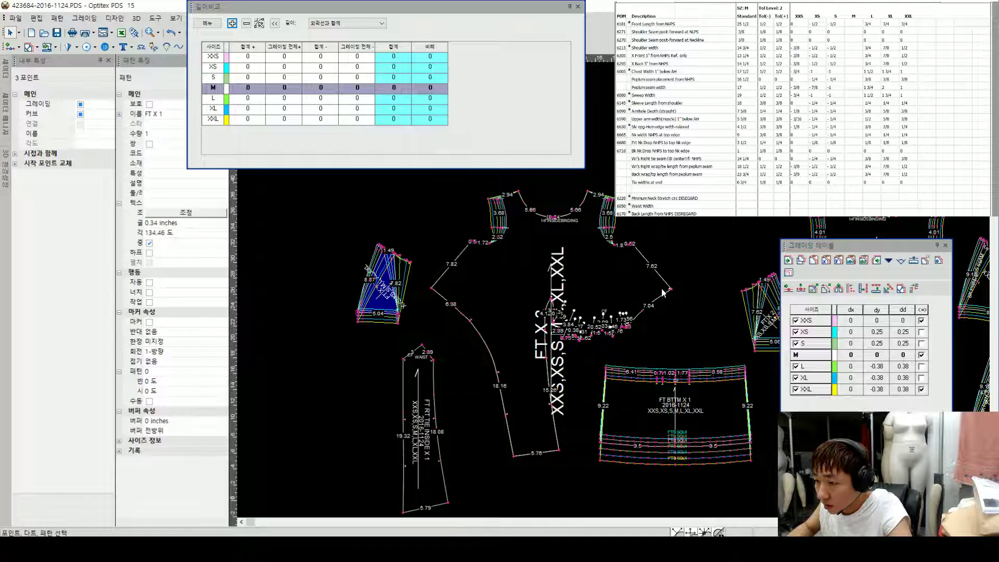
scroll(665, 292, down, 2)
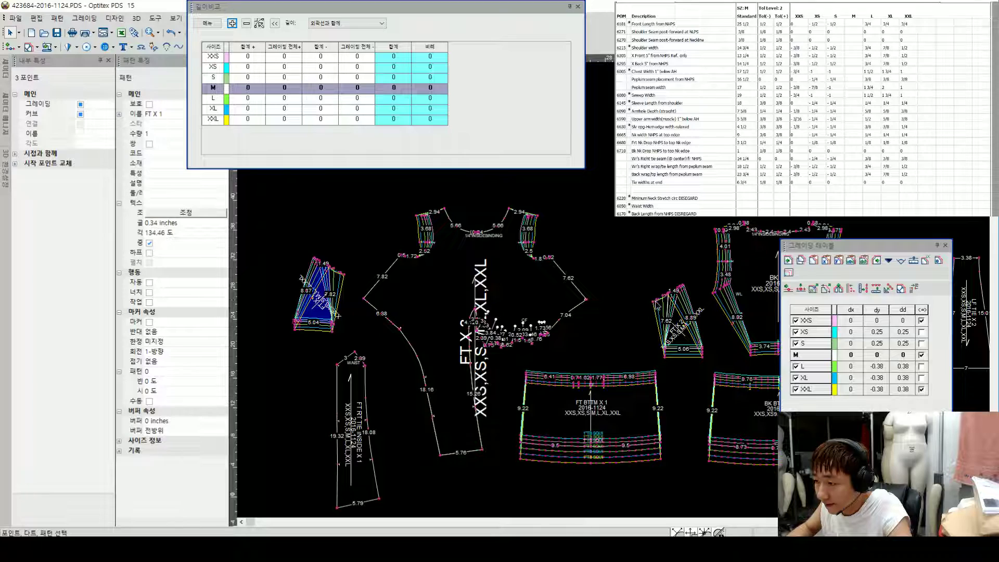
click(679, 293)
scroll(611, 293, up, 2)
scroll(572, 284, down, 1)
scroll(571, 286, up, 2)
click(482, 291)
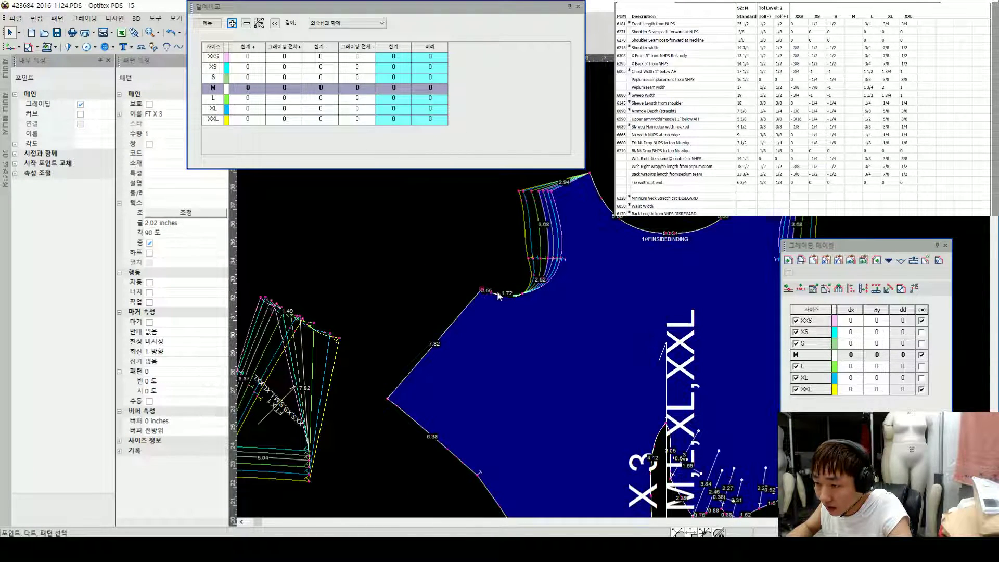
key(ctrl+v)
Step: Turn off grading for the intermediate curve points beside the left and right underarm points of FT X 3
click(521, 295)
click(81, 104)
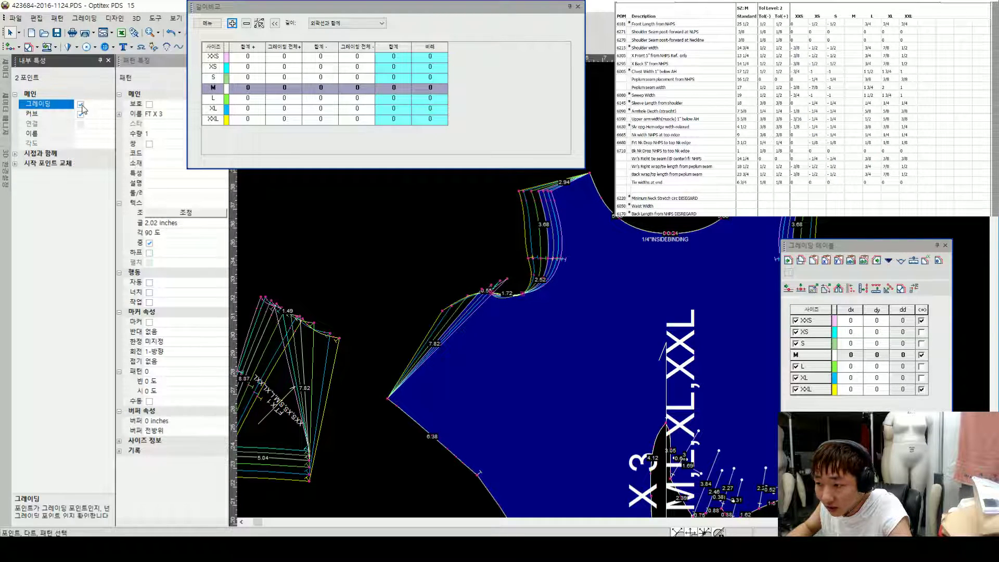
click(281, 354)
scroll(655, 301, down, 3)
scroll(631, 293, up, 2)
scroll(631, 302, up, 2)
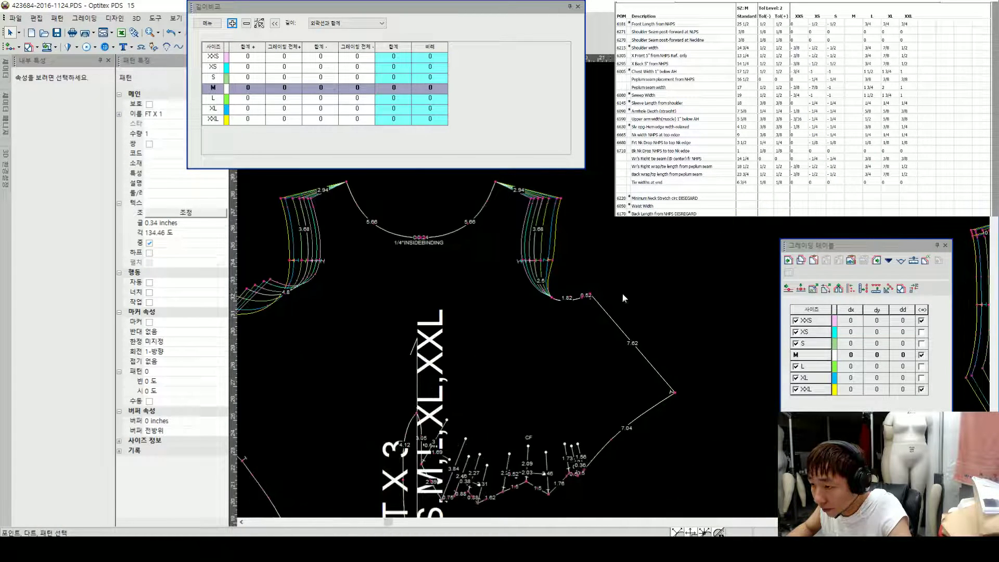
scroll(631, 313, down, 1)
middle_drag(631, 313, 479, 263)
click(431, 250)
click(448, 252)
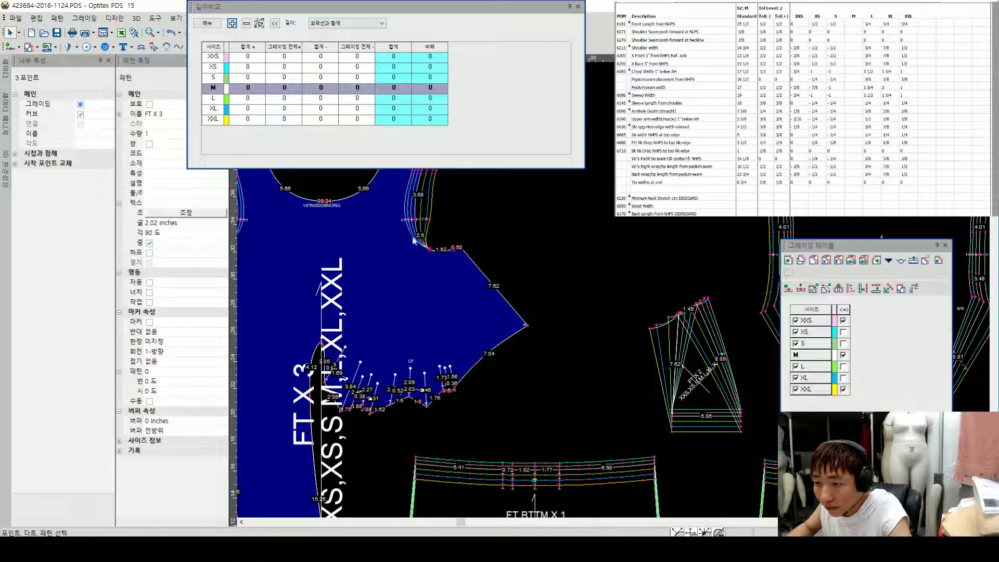
click(80, 104)
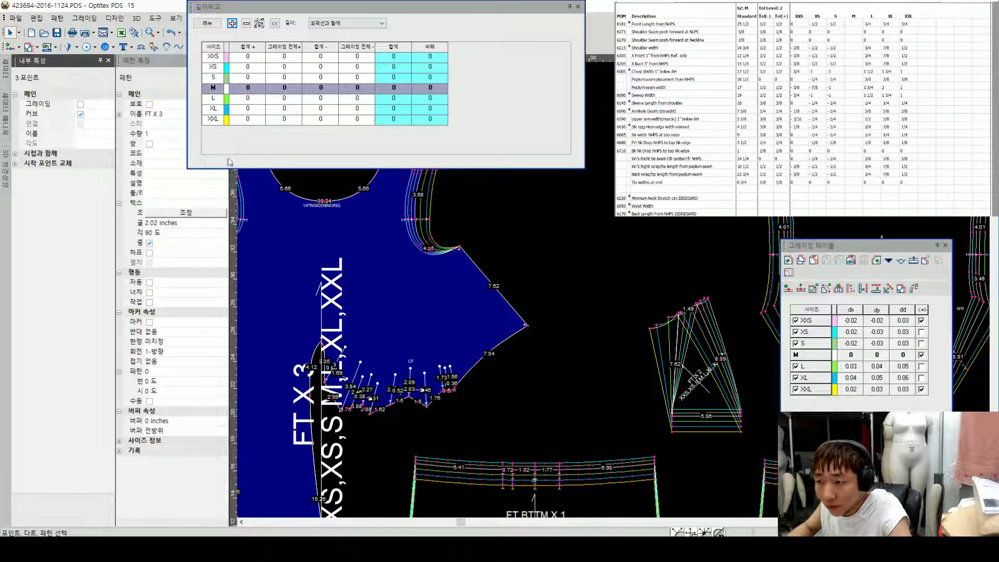
Step: Copy the FT X 2 upper point's grading onto the right underarm point of FT X 3 and reverse its dx direction
click(678, 316)
click(460, 248)
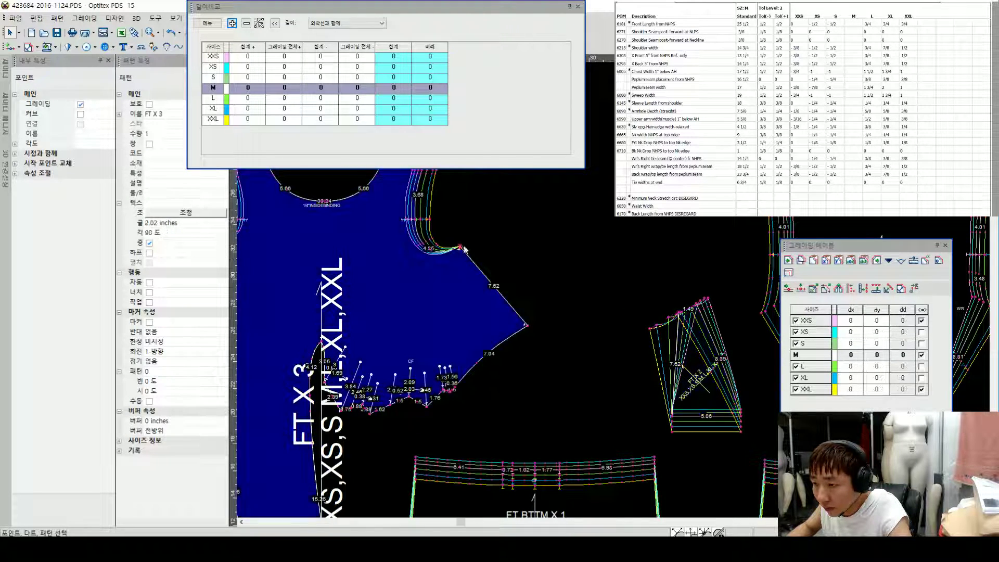
click(888, 261)
mouse_move(904, 330)
click(854, 331)
click(587, 267)
key(Home)
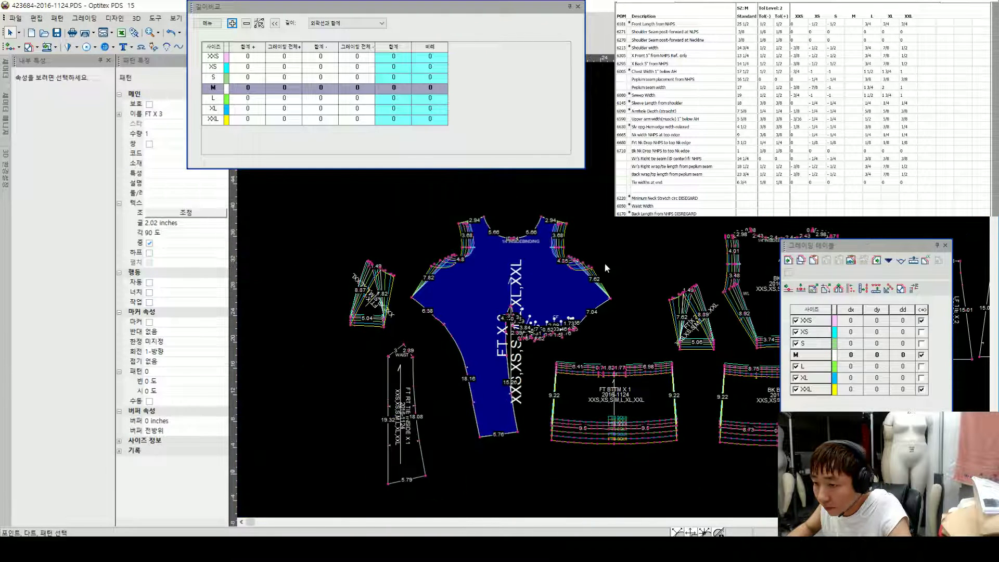
Step: Copy the grading of FT X 2's lower point onto all FT X 3 outline points from one lower side-seam corner around to the other
scroll(590, 302, up, 1)
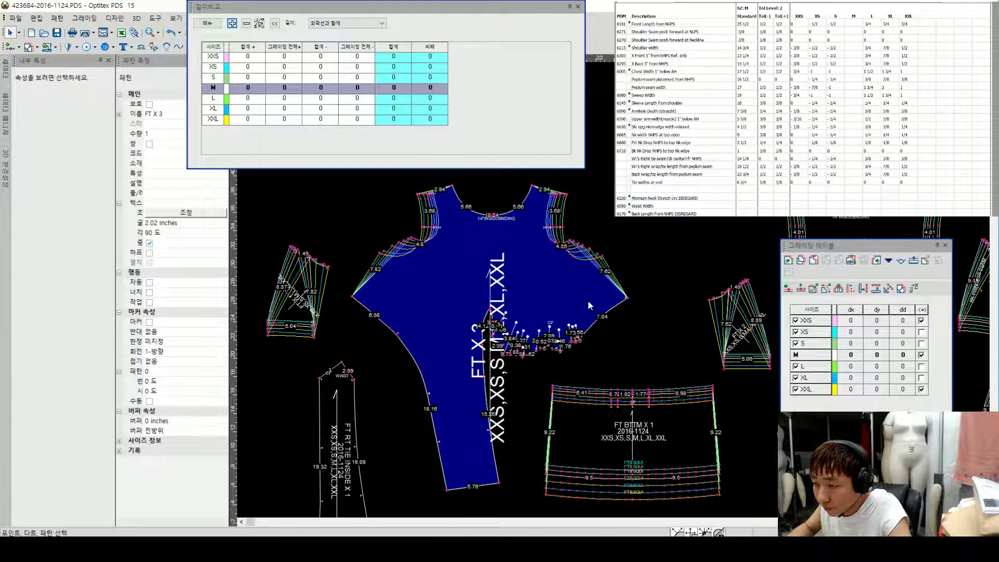
click(733, 364)
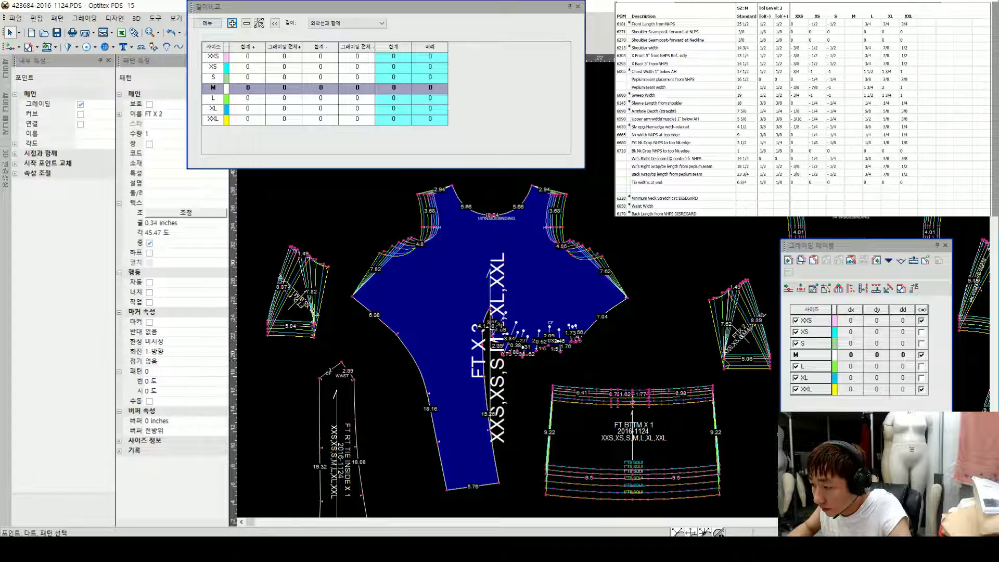
click(627, 301)
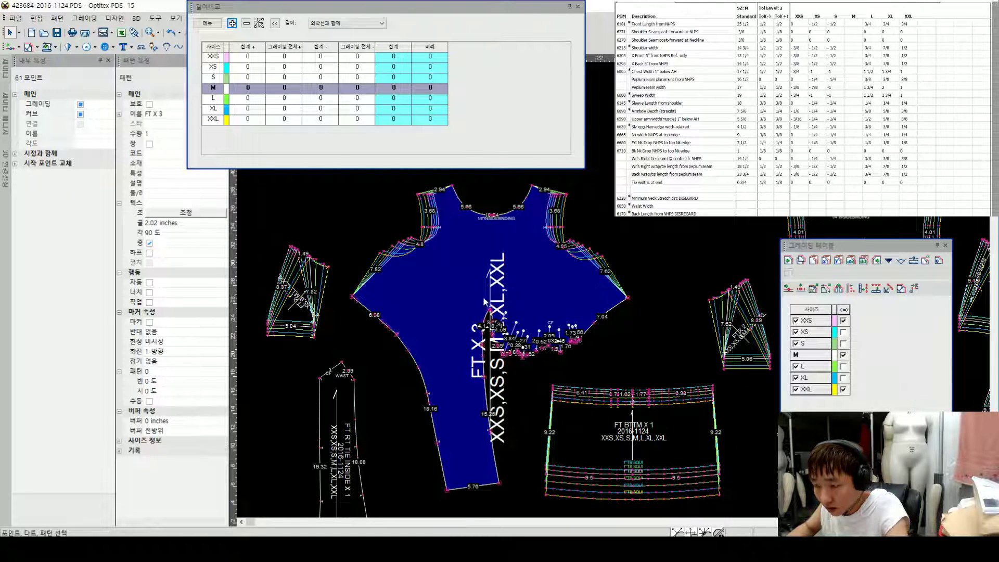
scroll(619, 291, up, 3)
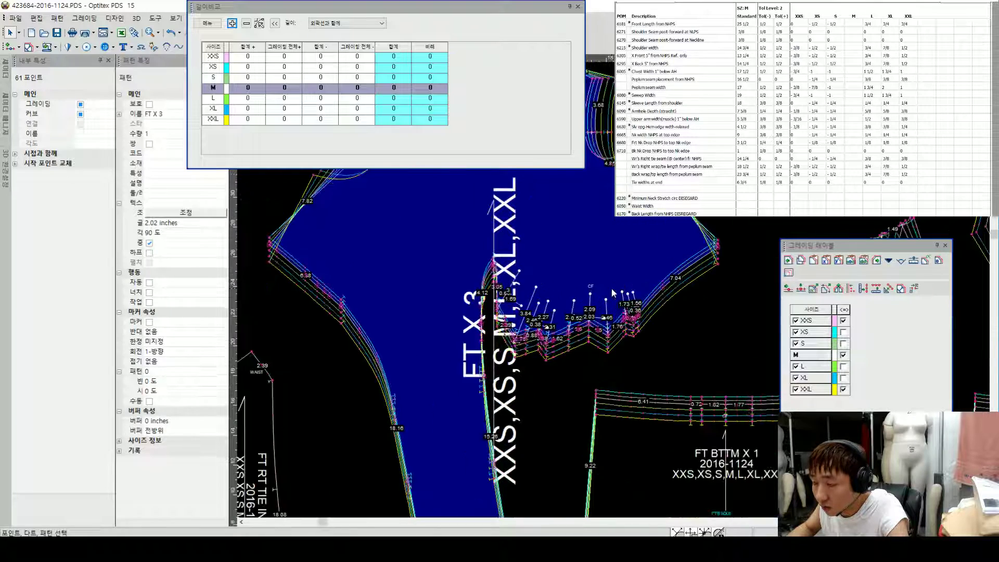
scroll(620, 292, down, 1)
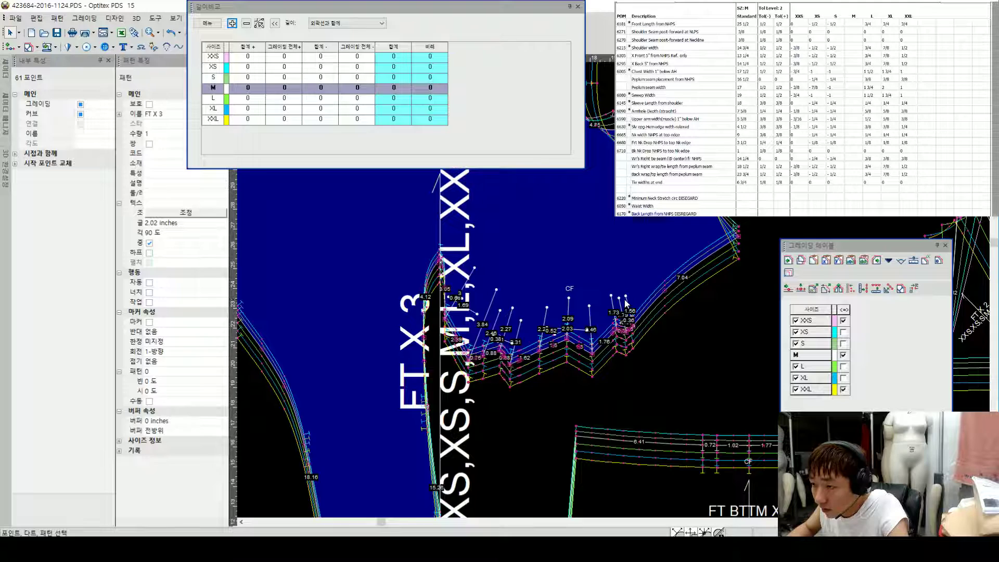
Step: Paste the lower-point grading onto the internal pleat lines to the right of CF on FT X 3
scroll(625, 302, down, 1)
scroll(625, 302, up, 2)
click(616, 287)
key(ctrl+v)
click(609, 296)
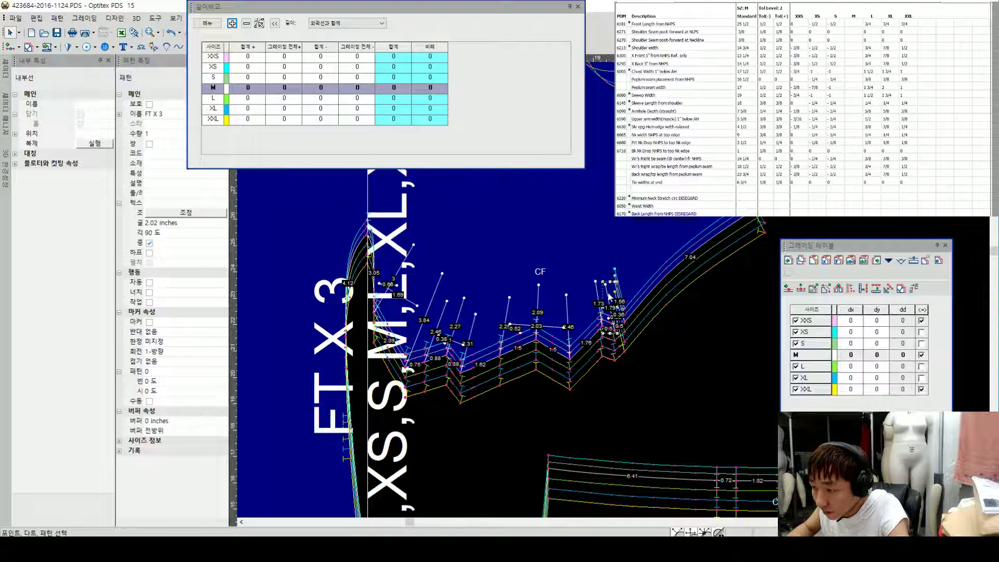
scroll(612, 295, up, 2)
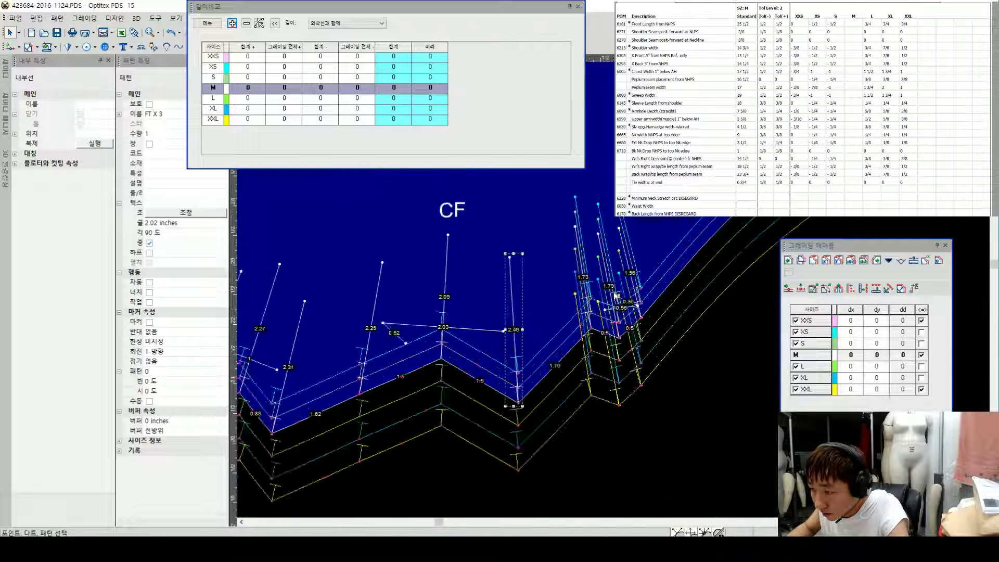
scroll(614, 296, up, 1)
key(ctrl+v)
click(619, 307)
click(629, 308)
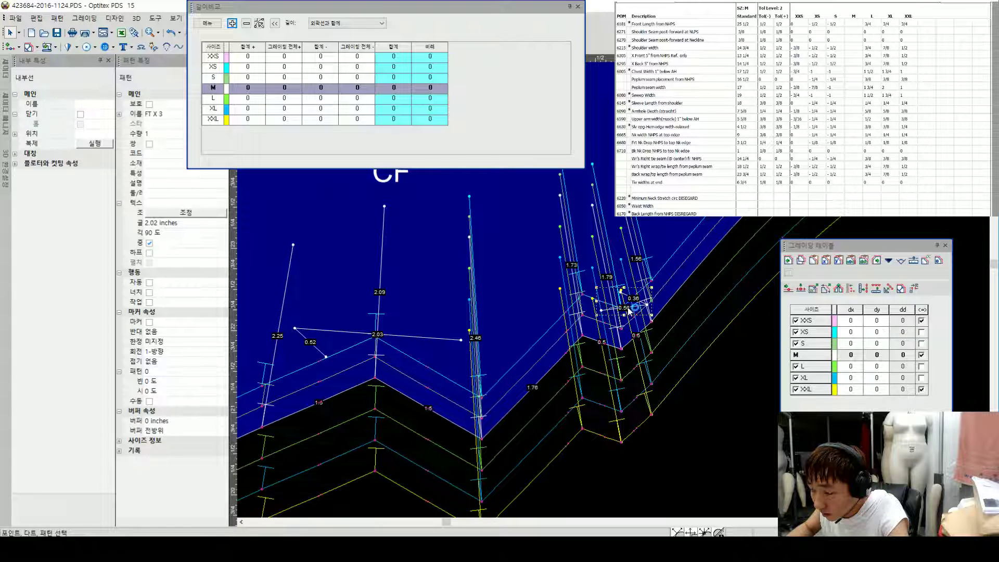
Step: Paste the same grading onto the centre front line and the CF text of FT X 3
scroll(614, 296, down, 2)
click(646, 276)
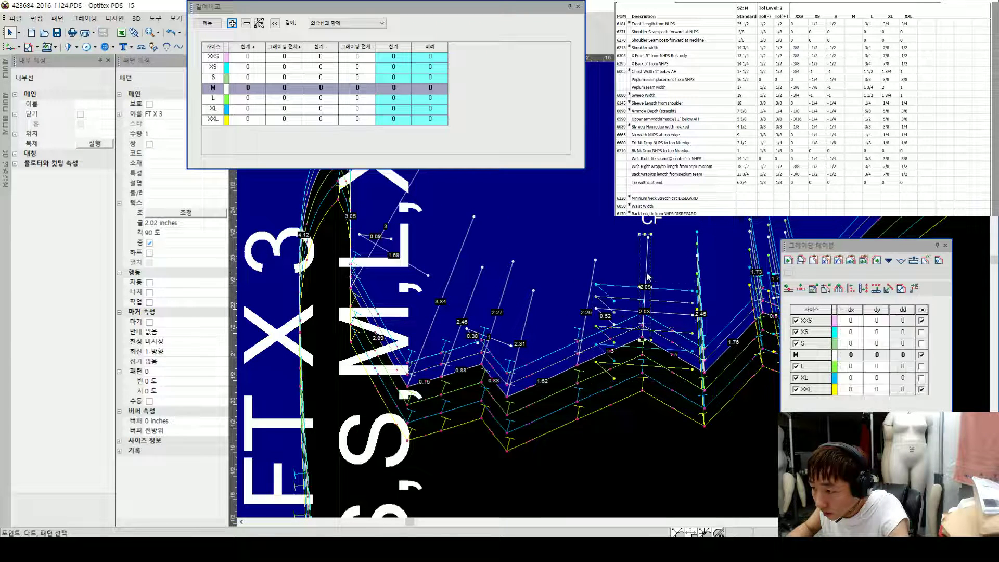
click(651, 221)
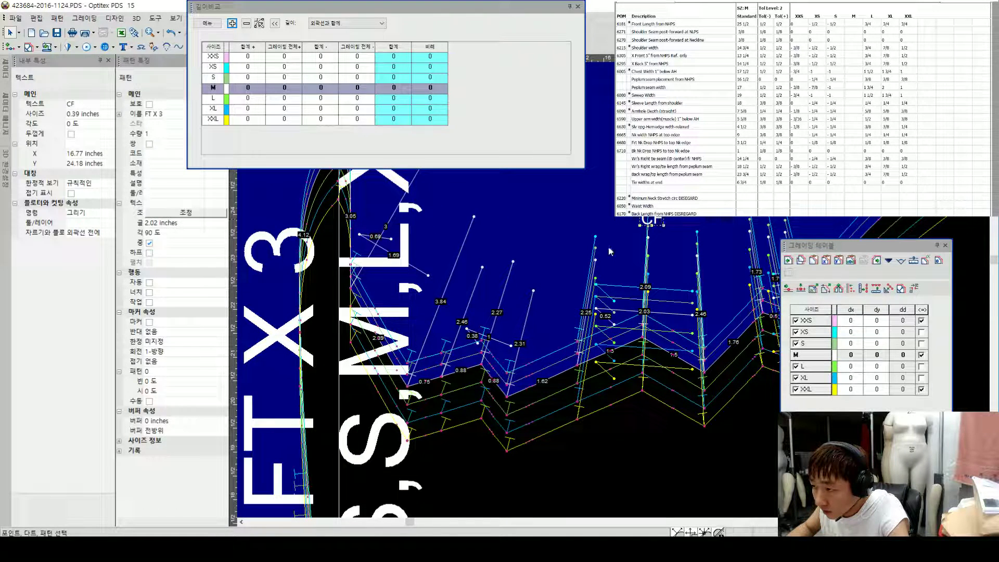
Step: Paste the same grading onto the remaining internal pleat lines to the left of CF on FT X 3
click(526, 323)
key(ctrl+v)
click(497, 340)
key(ctrl+v)
click(497, 311)
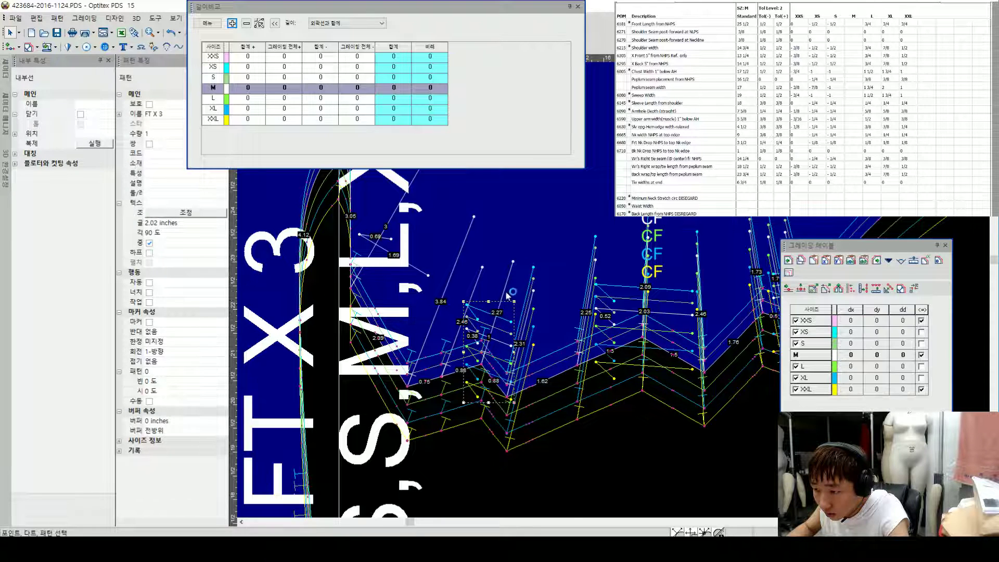
click(455, 254)
key(F4)
click(417, 267)
scroll(414, 201, down, 1)
key(F4)
click(614, 277)
scroll(613, 289, down, 3)
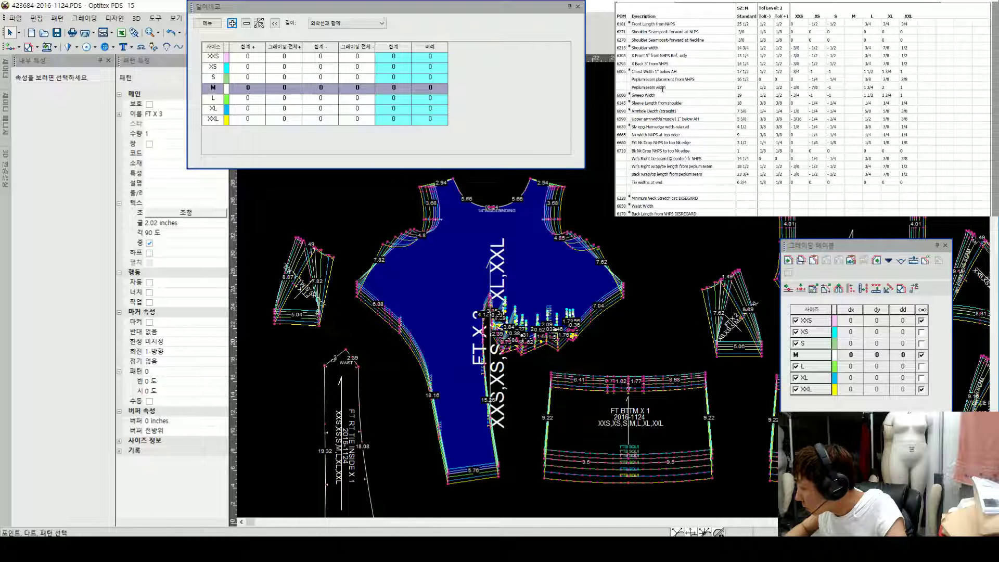
Step: Set the dx grading of FT X 2's lower-left point to 0.5 for S, 0.44 for XS and 0.1875 for XXS
scroll(681, 355, down, 1)
scroll(745, 293, up, 1)
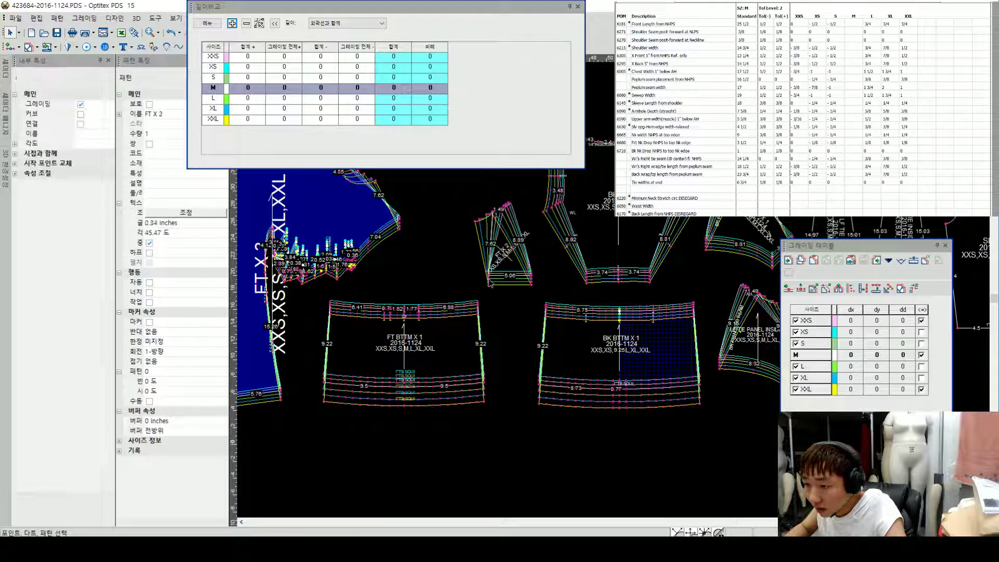
click(490, 284)
text(0.5)
key(Up)
text(0.44)
key(Up)
text(18)
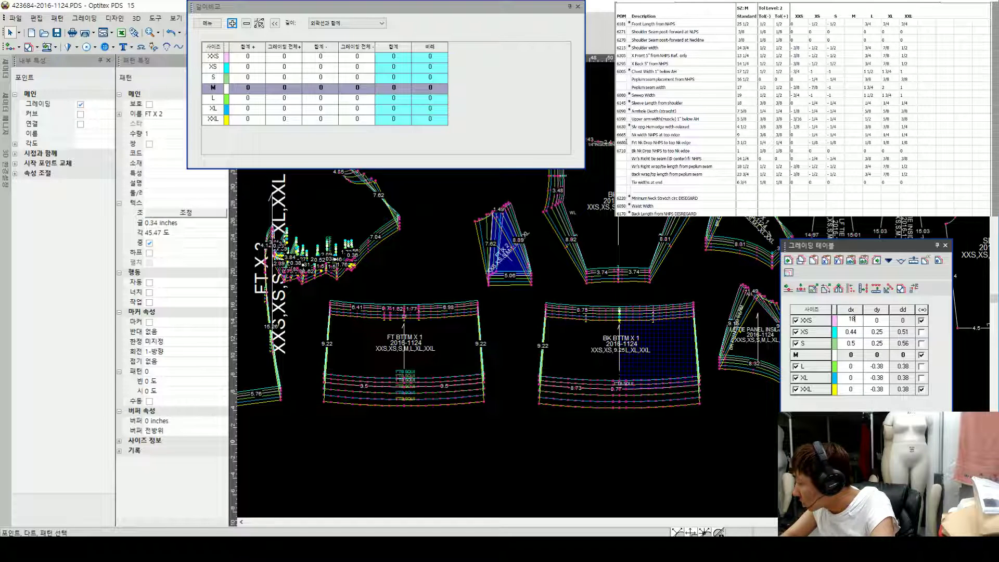
text(75)
Step: Set the dx grading of FT X 2's lower-left point to -0.875 for L, -1 for XL and -0.5 for XXL
key(Down)
key(Down)
key(Down)
key(Down)
key(Down)
key(Up)
text(-.875)
key(Down)
text(-1)
key(Down)
text(-.5)
key(Return)
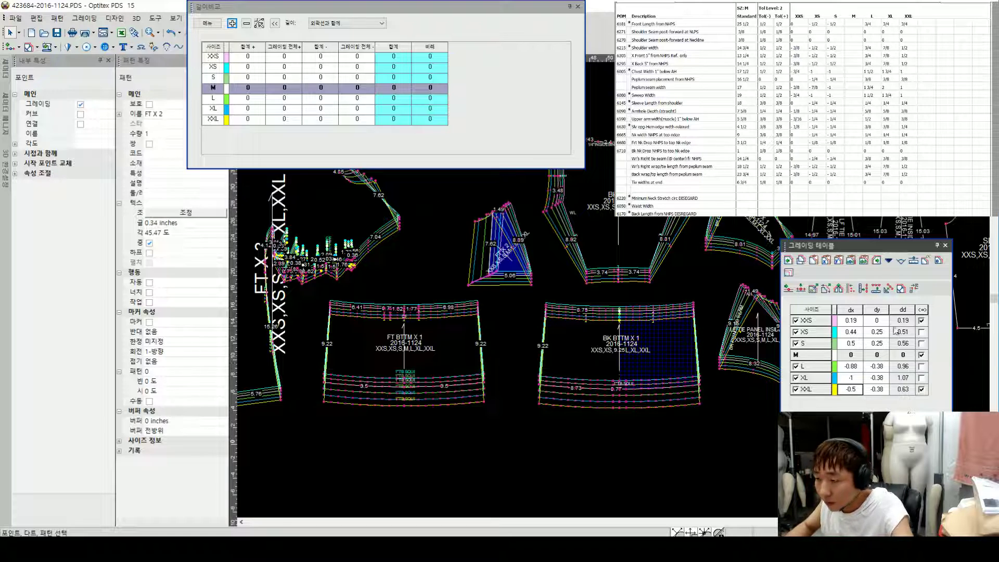
Step: Copy FT X 2's lower-left point grading onto the upper corners of BK BTTM X 1 and FT BTTM X 1, reversing dx at the right corners
click(490, 279)
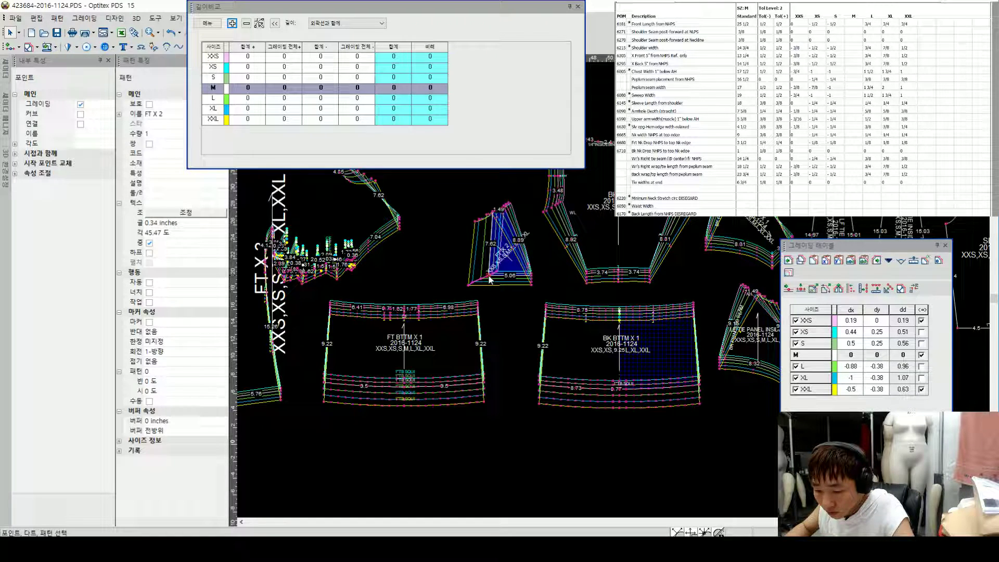
click(555, 308)
click(329, 311)
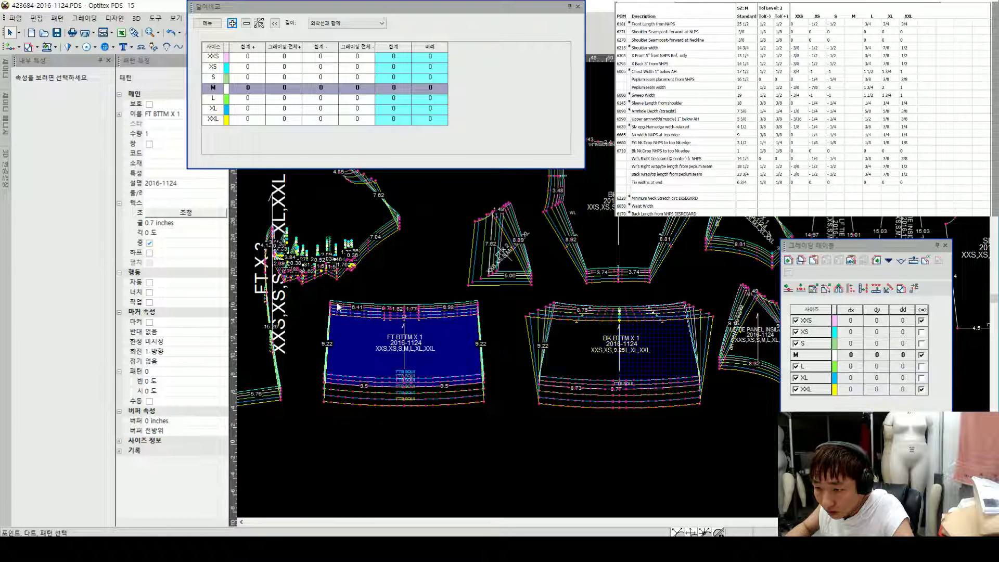
click(339, 307)
click(480, 305)
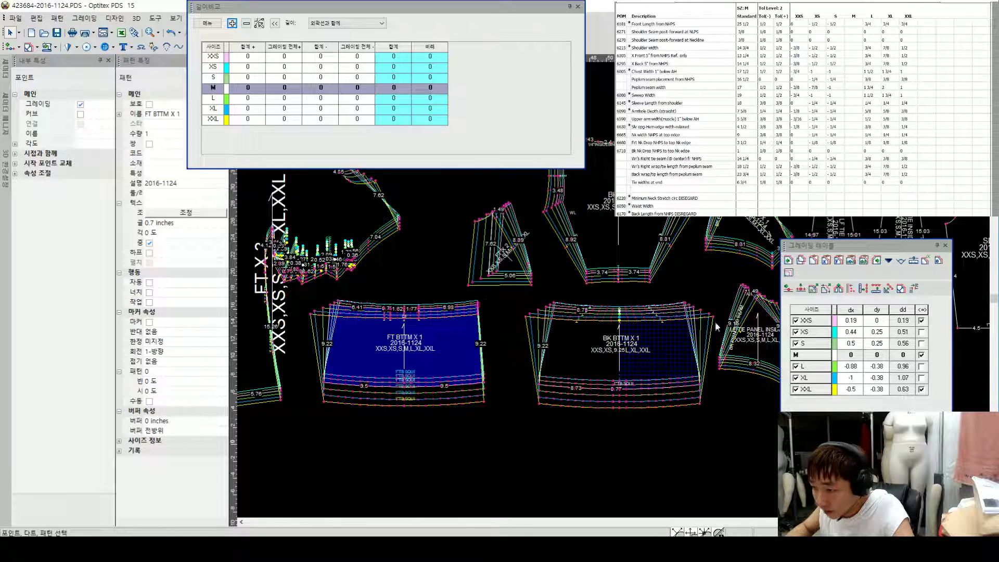
click(889, 261)
mouse_move(897, 330)
click(847, 326)
scroll(404, 307, down, 1)
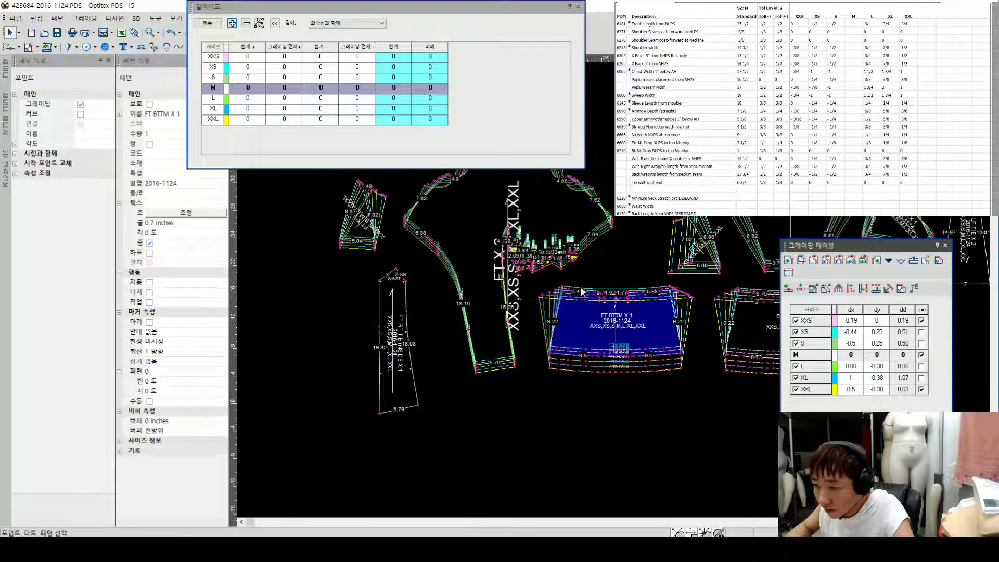
Step: Try to paste the copied FT X 2 corner grading onto FT X 1's lower-left point, and undo it
scroll(508, 253, up, 2)
click(456, 301)
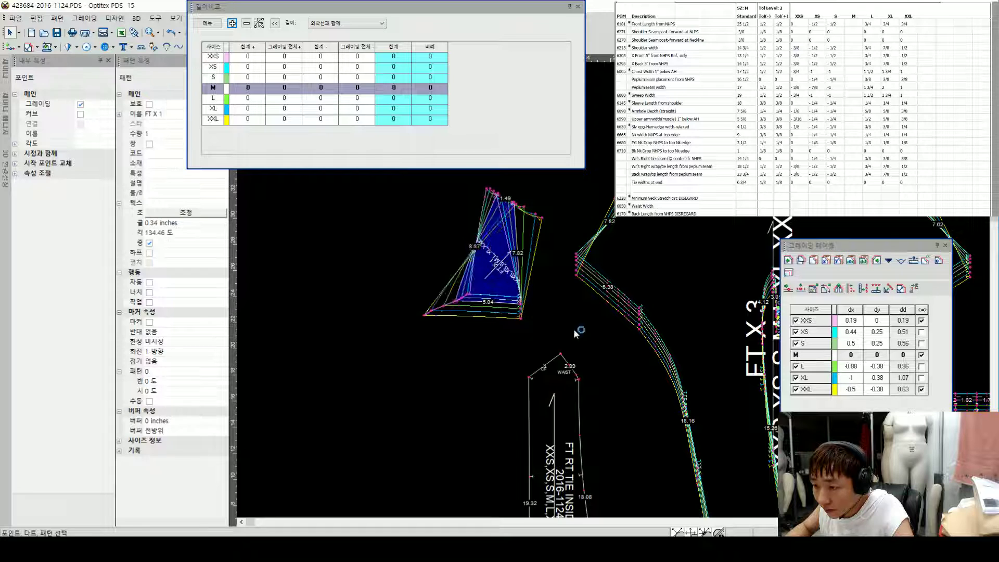
shift+click(664, 329)
scroll(663, 329, down, 1)
scroll(526, 252, up, 1)
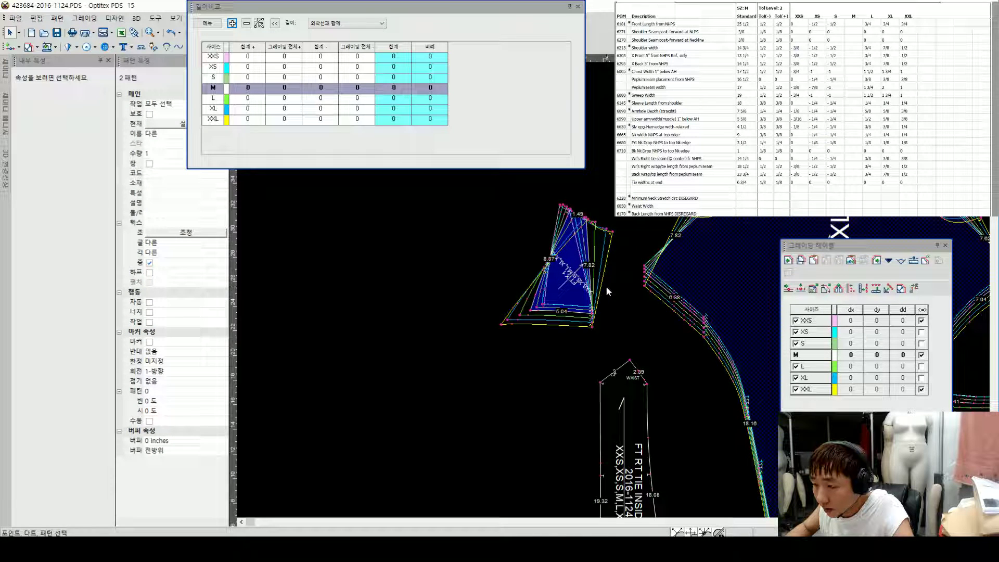
key(ctrl+z)
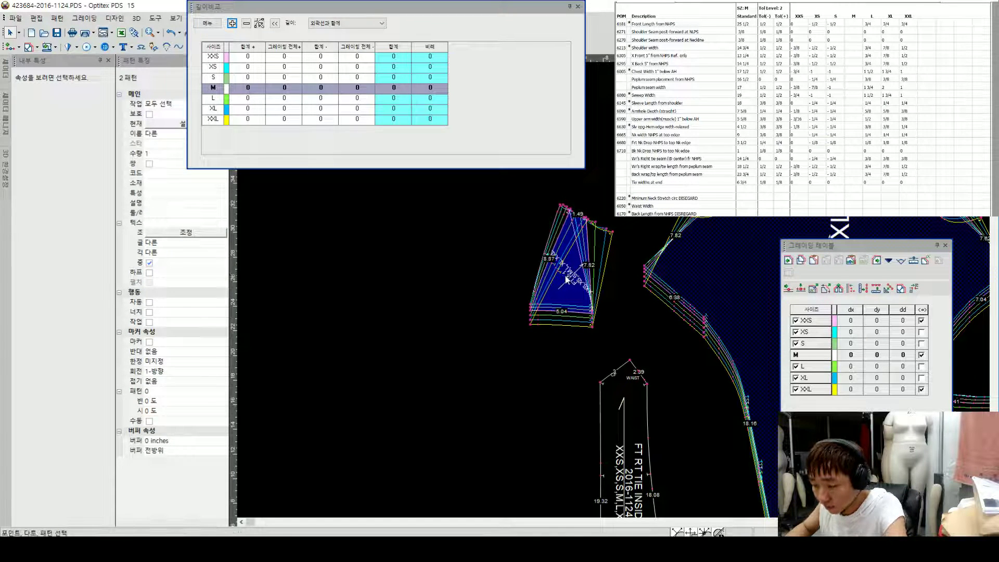
Step: Flip FT X 1 horizontally and paste the copied corner grading onto its lower-left point
scroll(566, 279, down, 3)
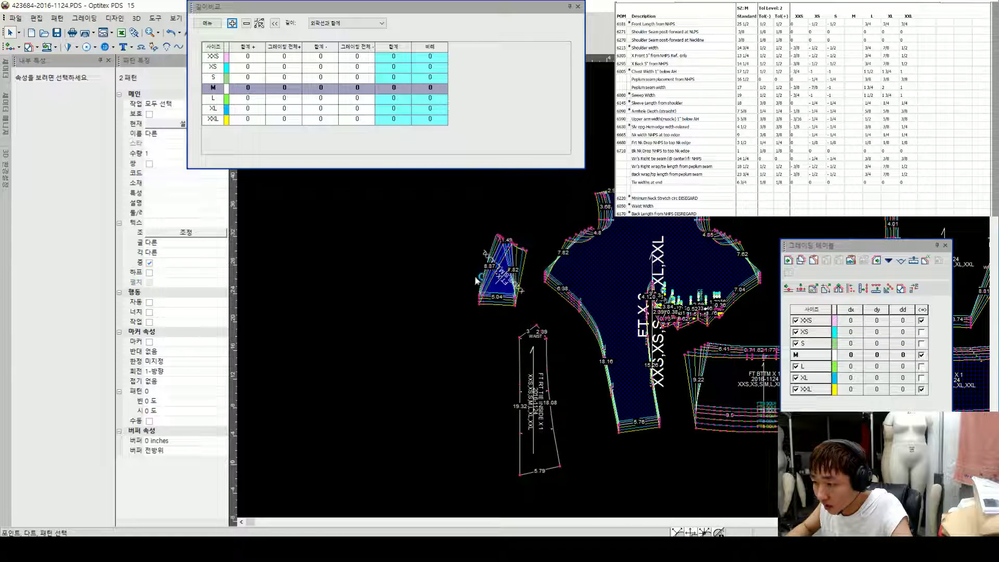
click(493, 283)
scroll(494, 283, up, 2)
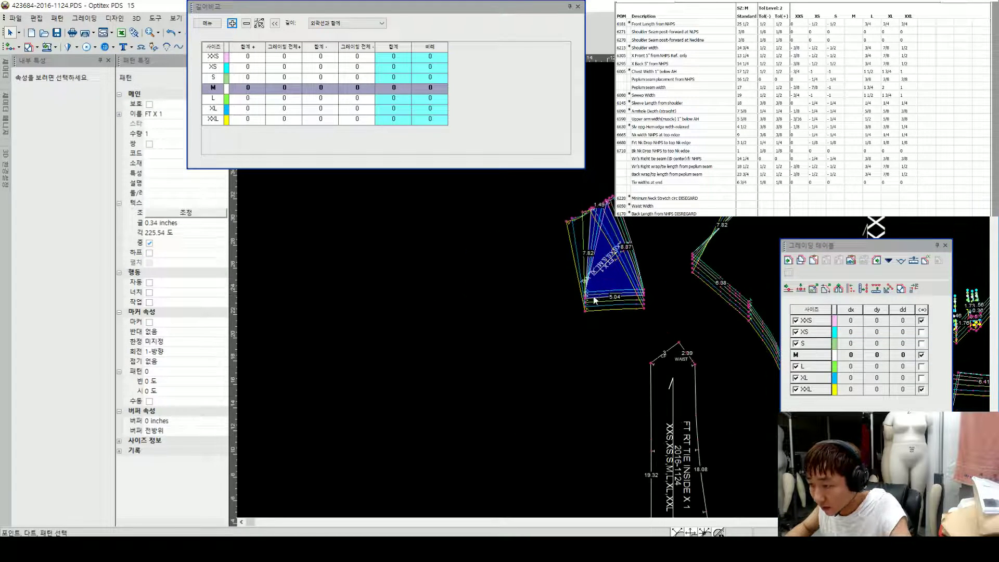
click(586, 298)
key(ctrl+v)
click(613, 266)
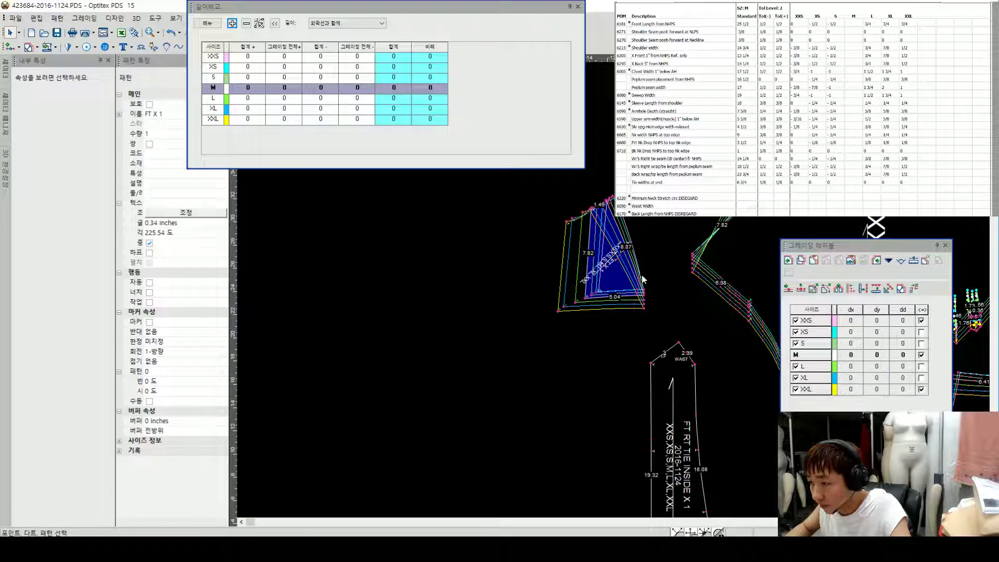
scroll(596, 291, down, 2)
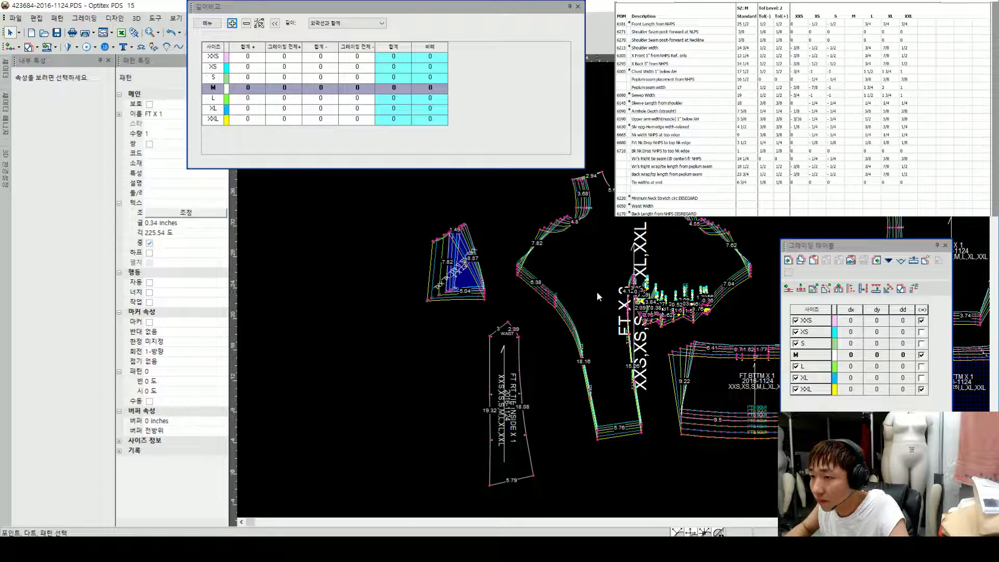
Step: Paste the copied grading onto FT X 3's outermost left and right side corners, reversing dx at the right corner
click(519, 269)
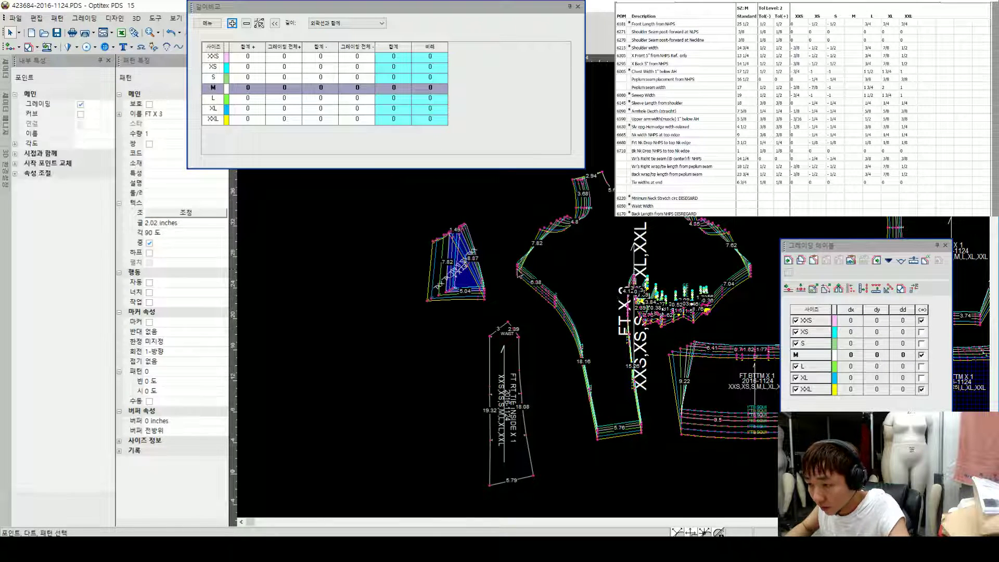
scroll(663, 286, up, 3)
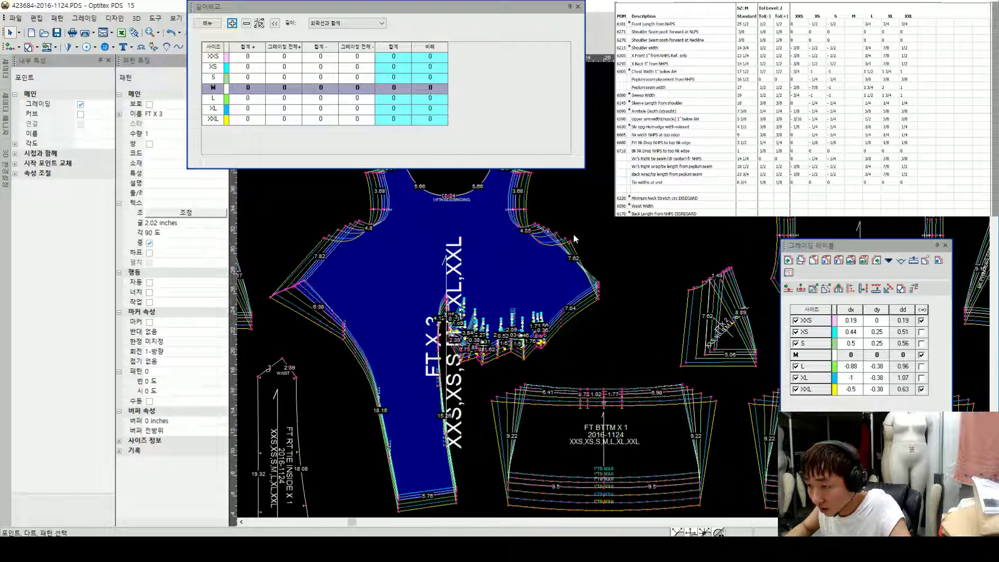
click(889, 260)
mouse_move(912, 326)
click(860, 330)
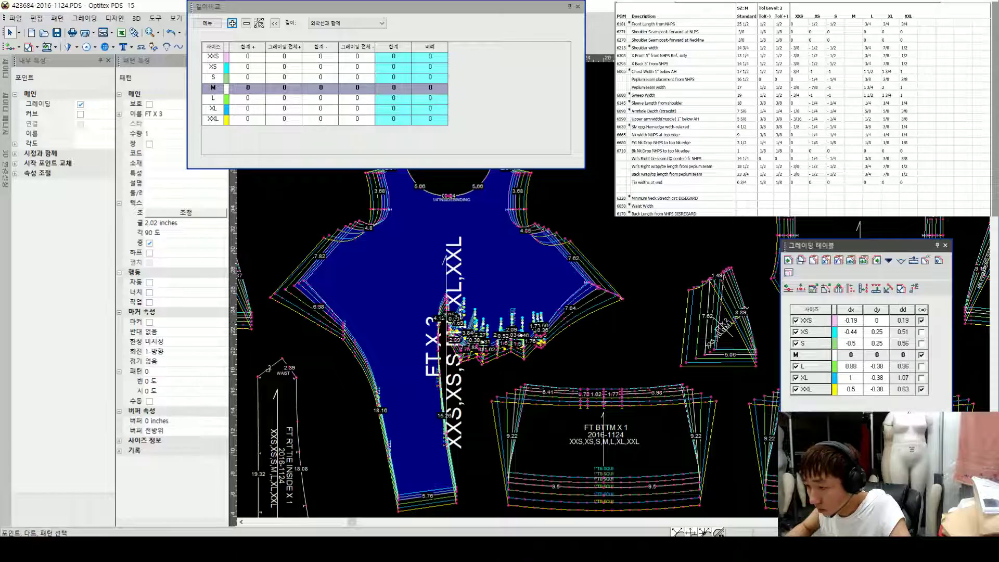
click(640, 295)
Step: Copy the grading of FT X 2's lower-left point onto the bottom-edge points of LF TIE X 1 and reverse its dx
scroll(640, 294, down, 3)
scroll(643, 292, up, 3)
scroll(670, 315, down, 2)
scroll(588, 279, up, 4)
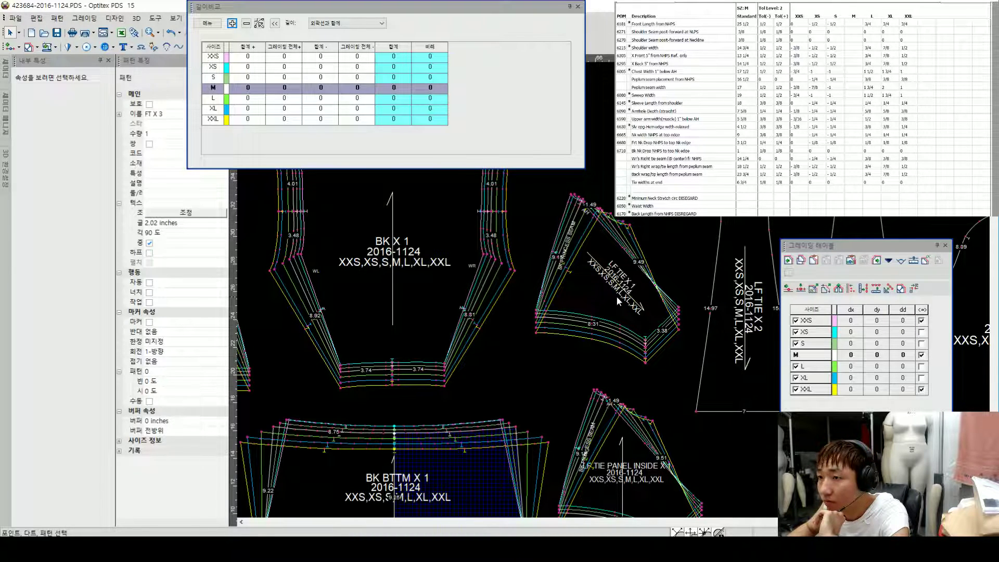
scroll(618, 290, down, 2)
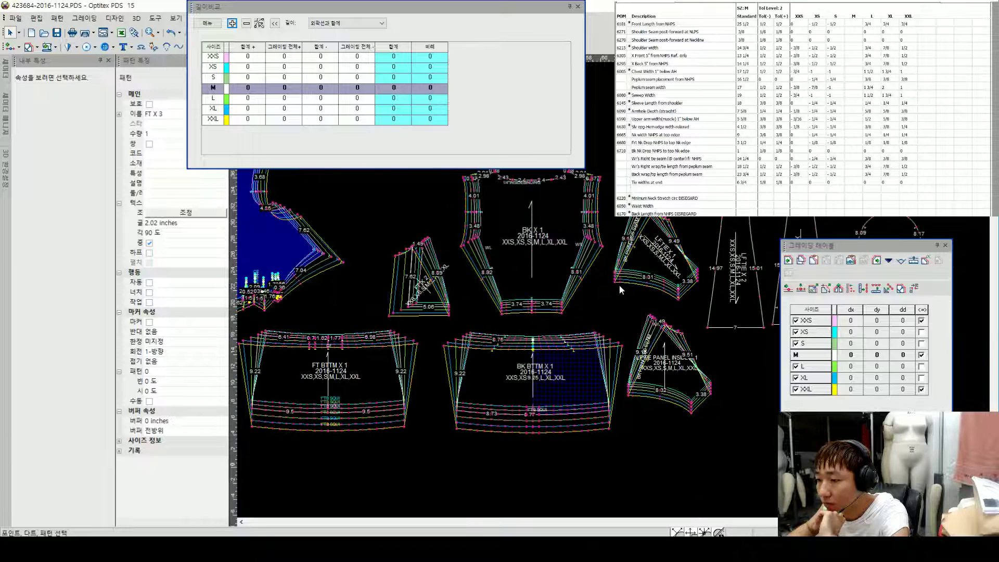
click(617, 280)
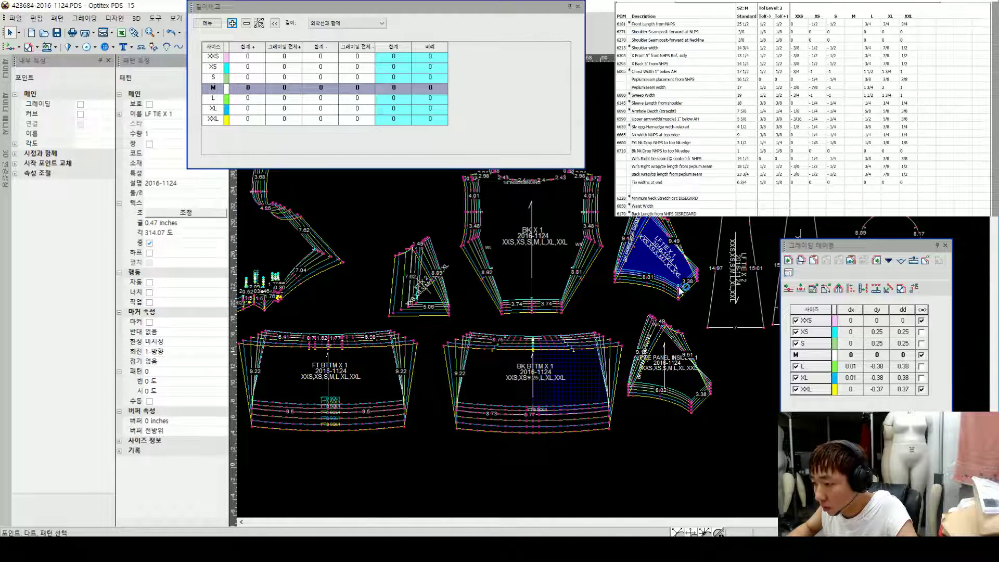
scroll(622, 284, up, 1)
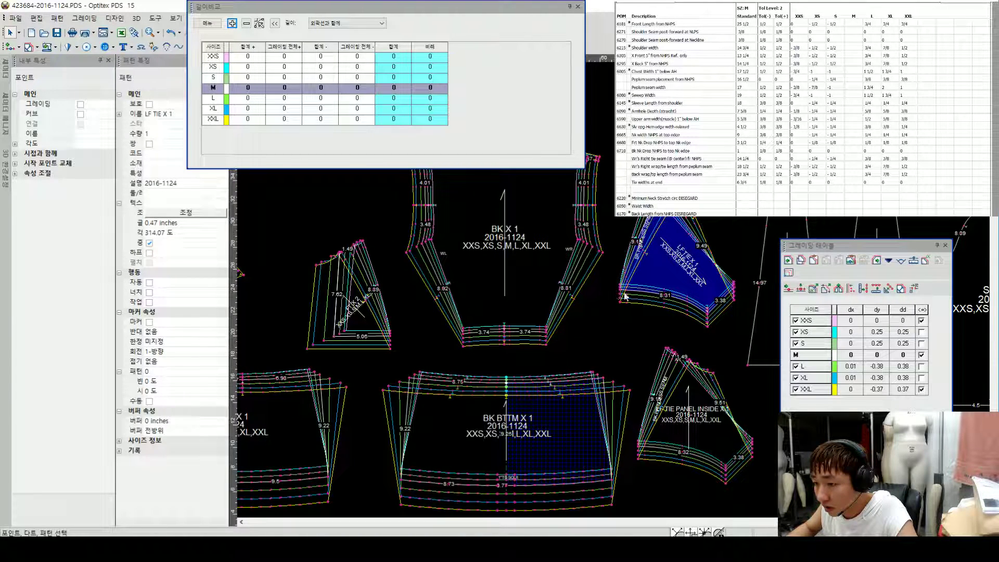
click(341, 336)
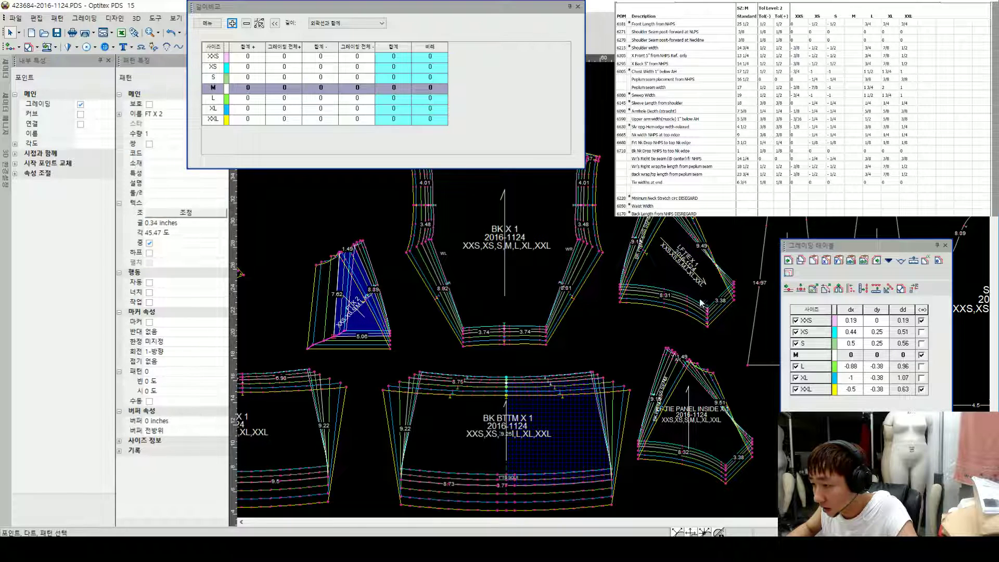
click(735, 295)
drag(741, 317, 618, 289)
scroll(620, 290, down, 1)
scroll(626, 292, up, 1)
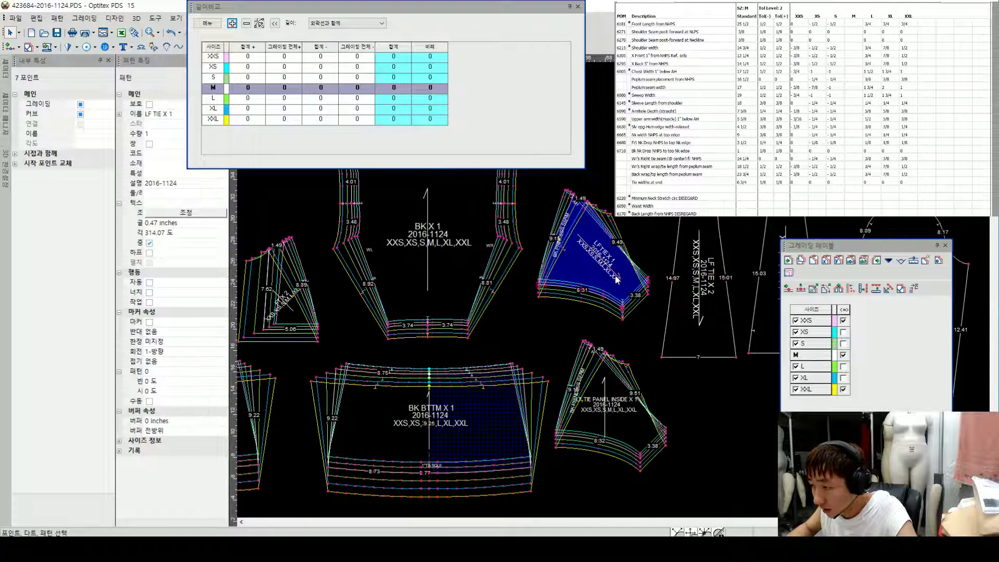
click(888, 260)
mouse_move(906, 326)
click(848, 323)
scroll(760, 310, up, 2)
scroll(522, 290, down, 2)
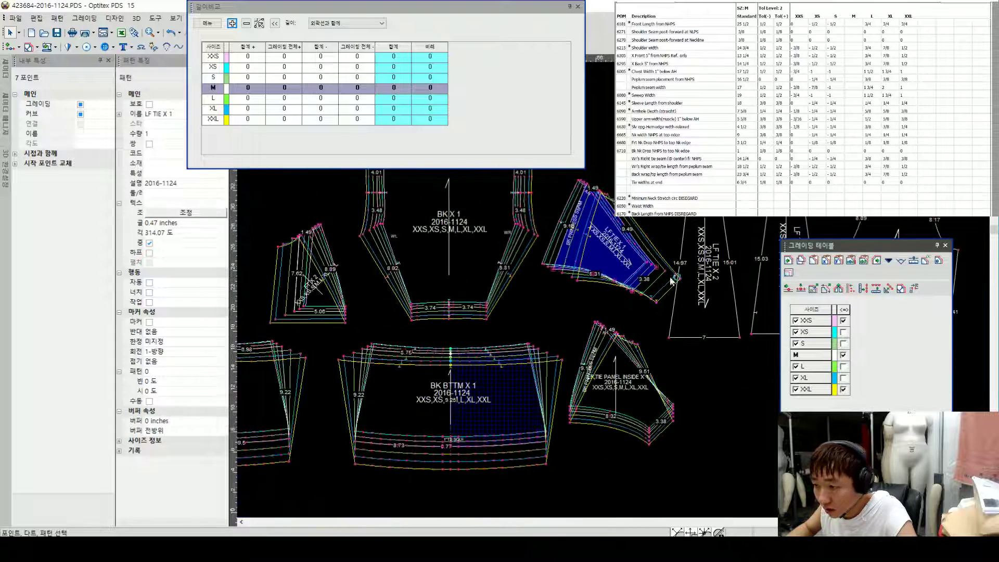
Step: Try to paste the copied grading onto the bottom-edge points of the LF TIE PANEL INSIDE piece
scroll(627, 275, down, 3)
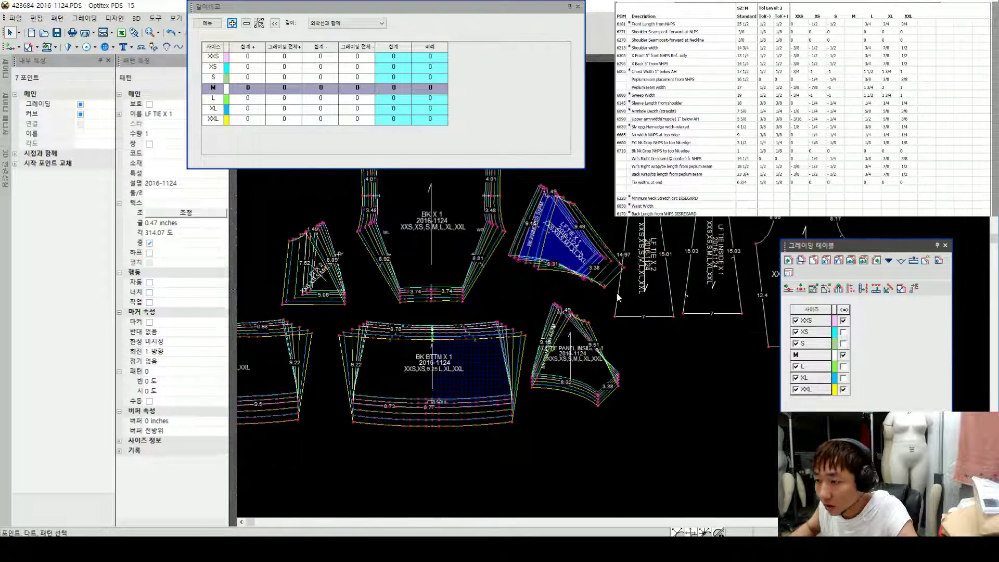
scroll(604, 323, up, 3)
click(594, 336)
shift+click(483, 338)
key(ctrl+v)
scroll(657, 221, down, 3)
scroll(625, 270, up, 2)
click(864, 260)
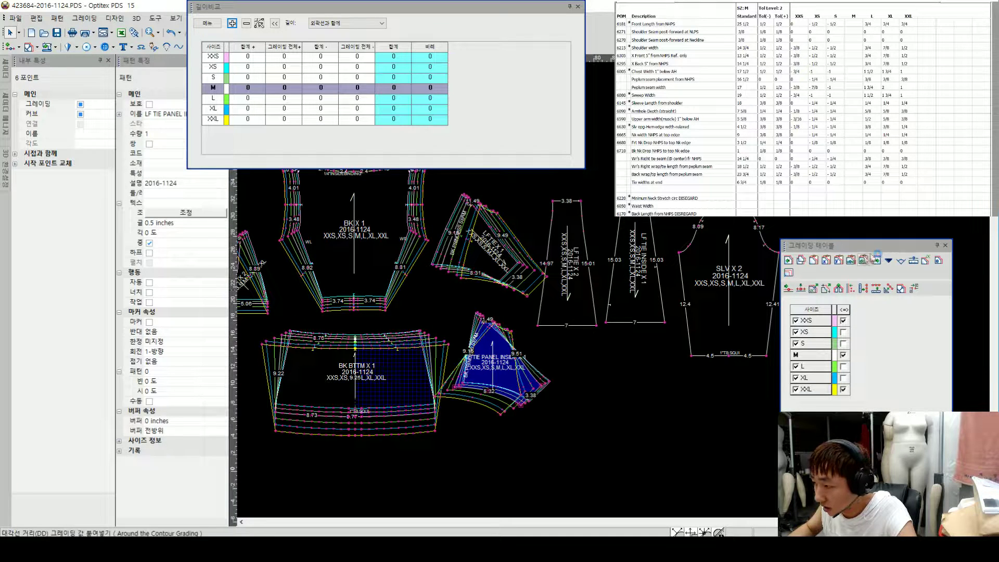
Step: Copy the grading of LF TIE X 1's lower edge onto the bottom-edge points of the LF TIE PANEL INSIDE piece
click(508, 288)
click(509, 292)
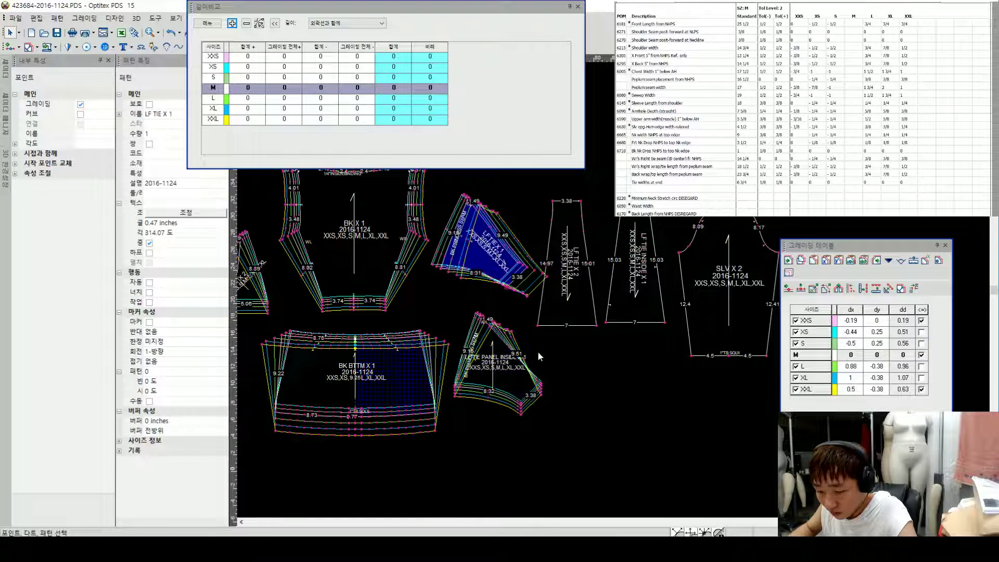
click(541, 386)
shift+click(455, 390)
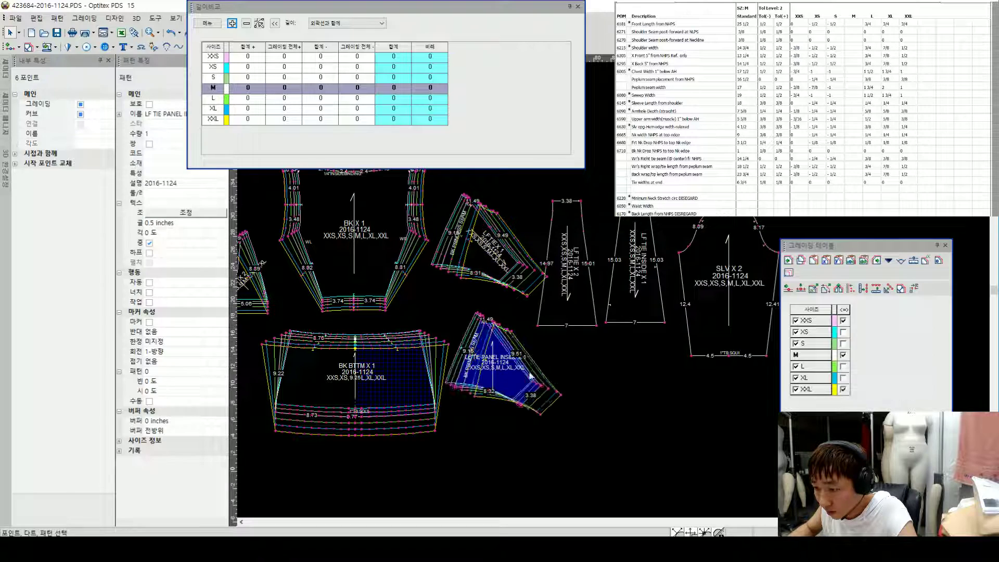
key(ctrl+v)
click(596, 362)
scroll(617, 301, down, 2)
drag(593, 221, 685, 305)
click(684, 304)
scroll(605, 301, up, 2)
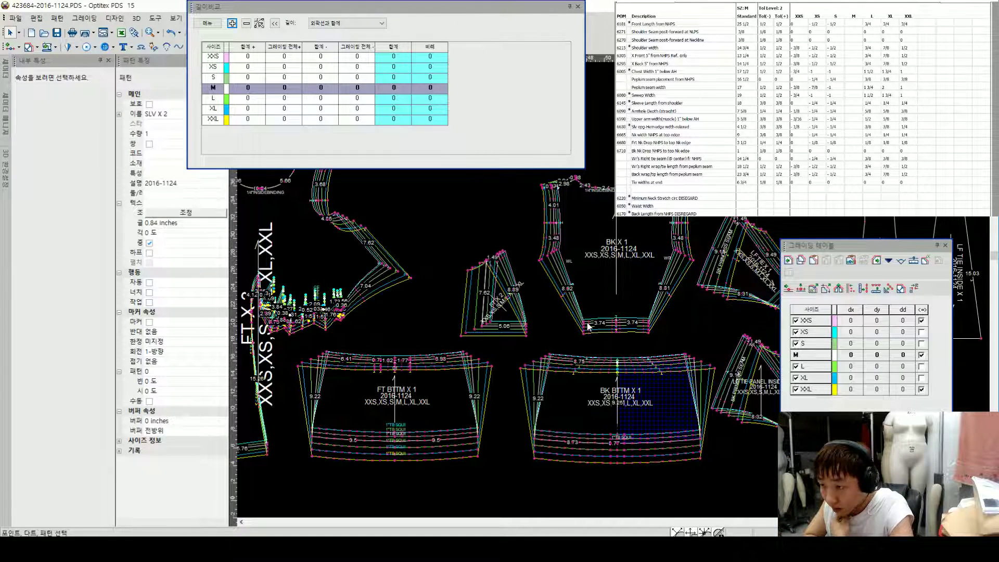
scroll(522, 367, down, 2)
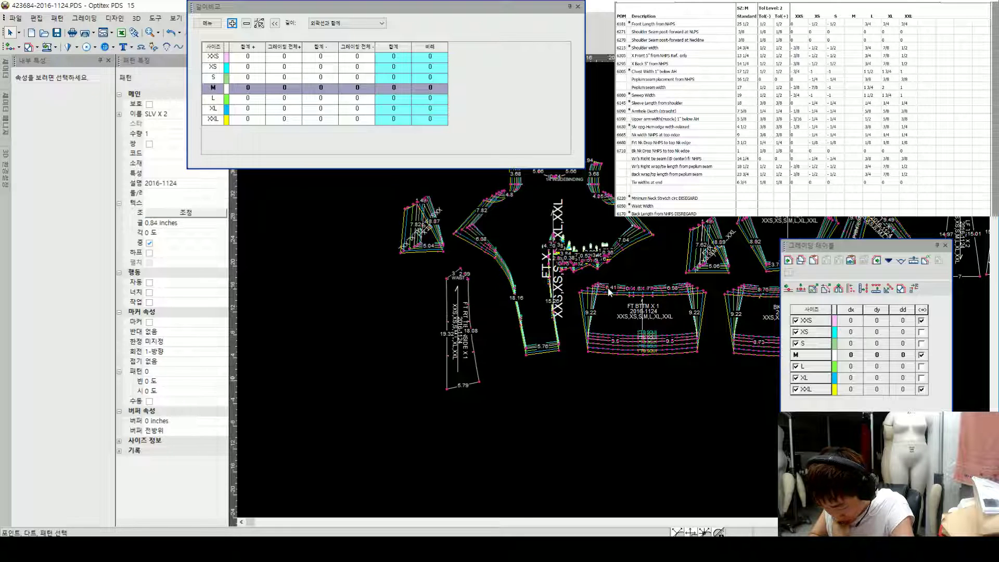
click(608, 289)
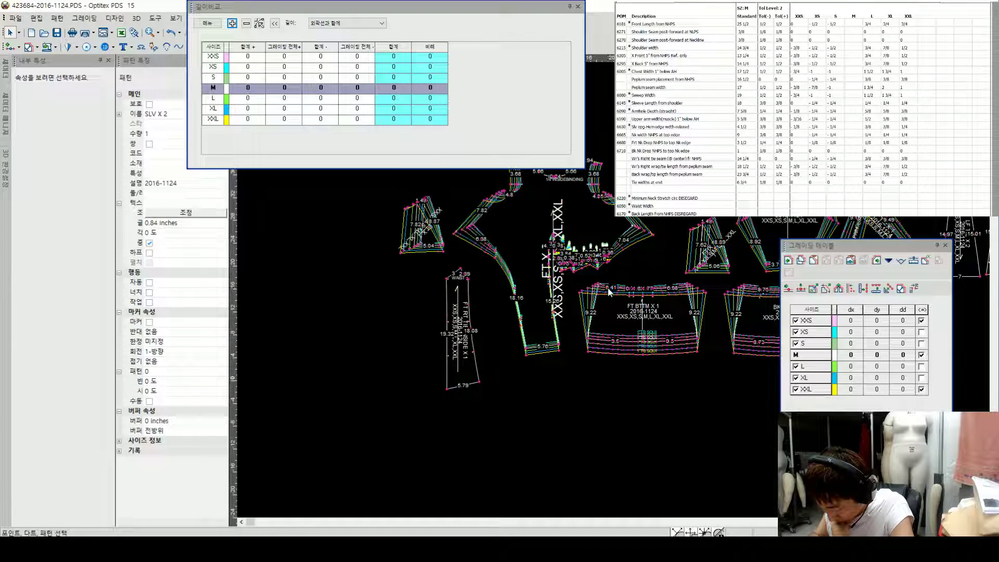
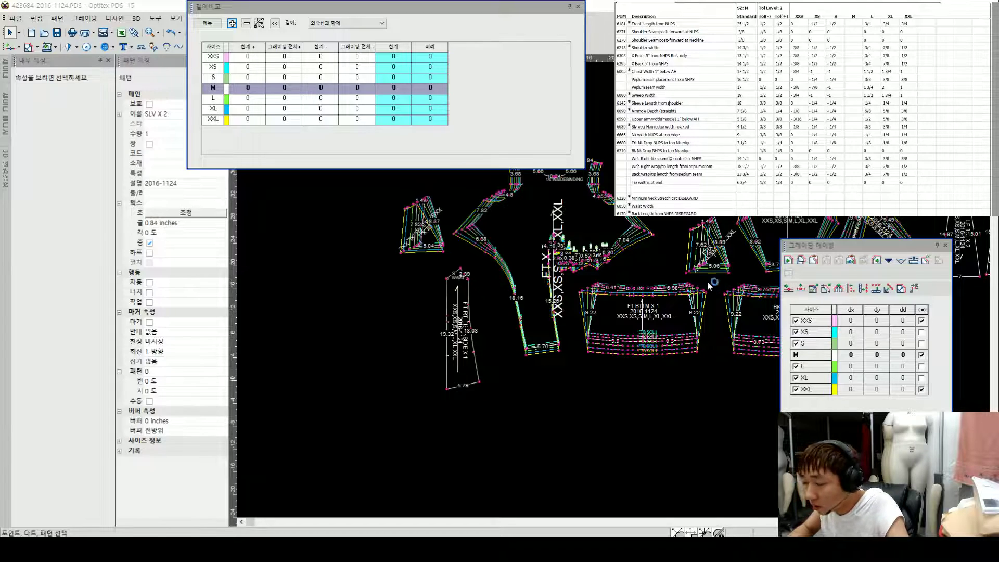
Step: Copy the dx grading of FT X 2's upper-left point onto the lower-left corners of FT BTTM X 1 and BK BTTM X 1
scroll(655, 284, down, 2)
scroll(604, 298, up, 3)
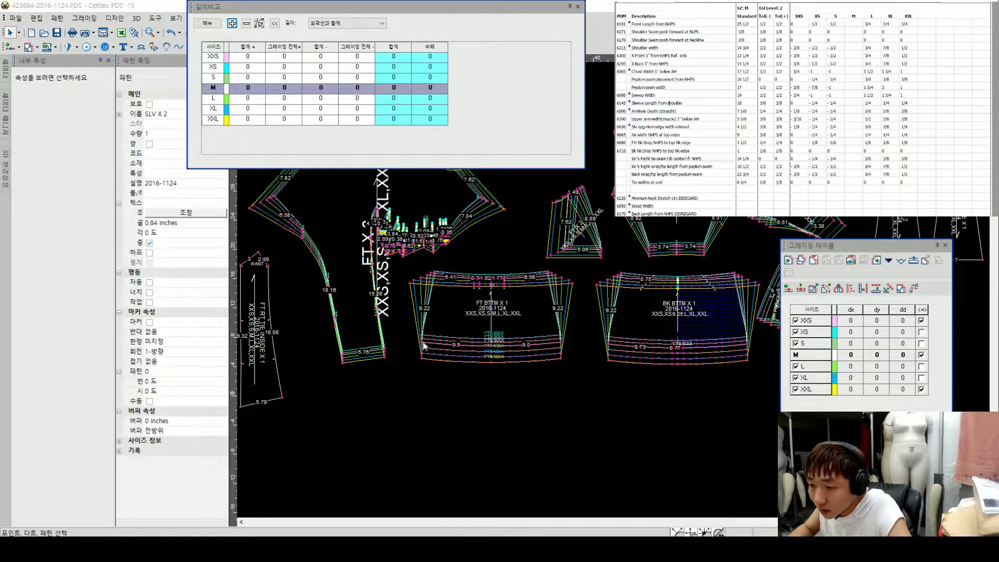
scroll(589, 289, up, 4)
click(477, 296)
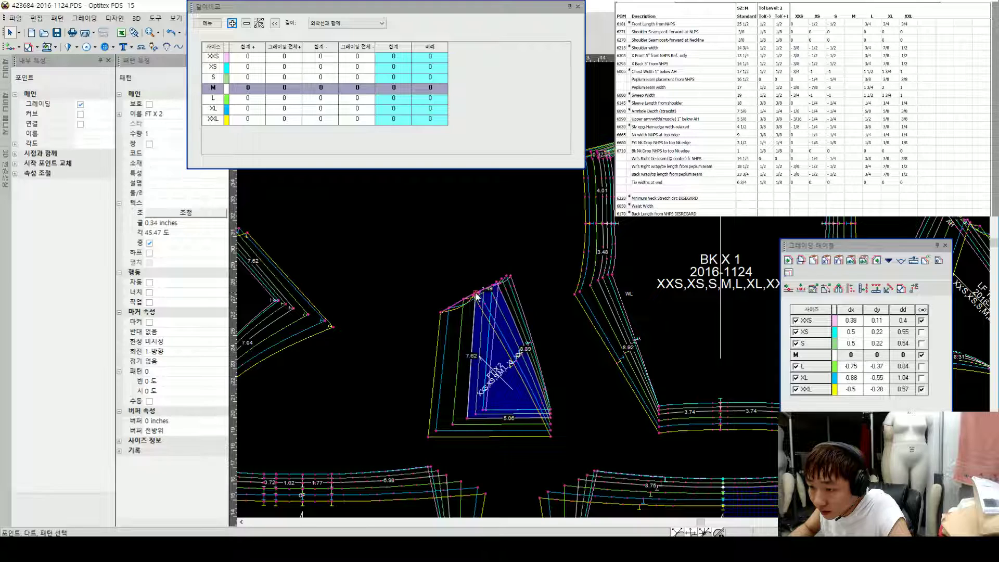
scroll(489, 493, down, 2)
click(691, 375)
scroll(691, 375, down, 1)
scroll(604, 299, up, 3)
click(692, 316)
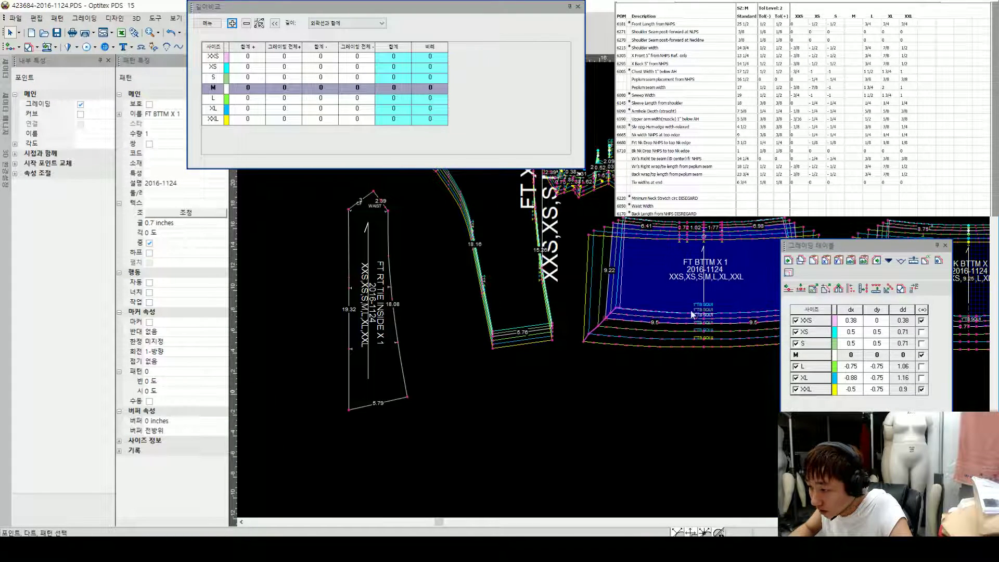
scroll(754, 280, down, 2)
scroll(629, 295, up, 2)
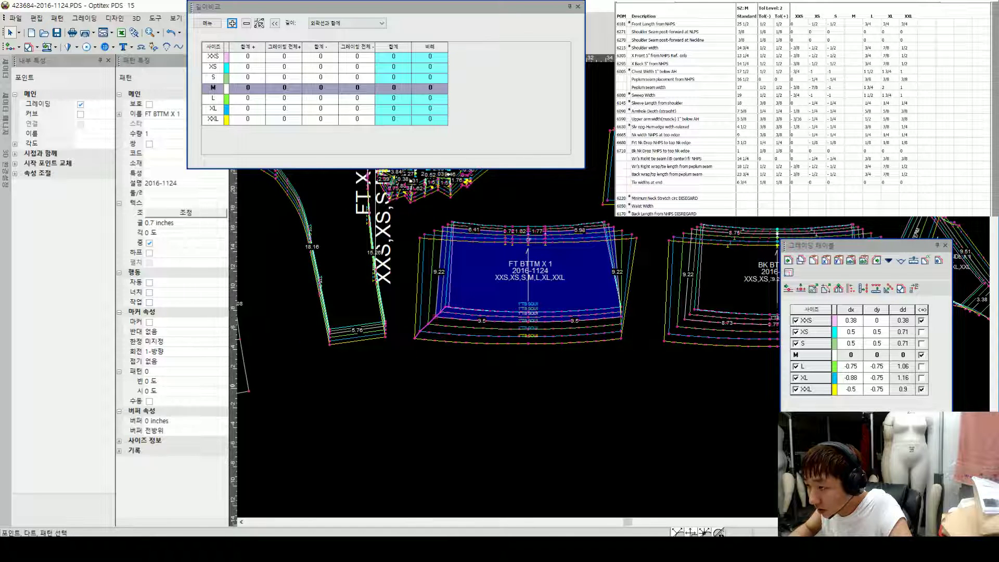
Step: Paste the same dx grading onto the lower-right corners of FT BTTM X 1 and BK BTTM X 1, with dx reversed
click(622, 316)
click(813, 260)
click(888, 260)
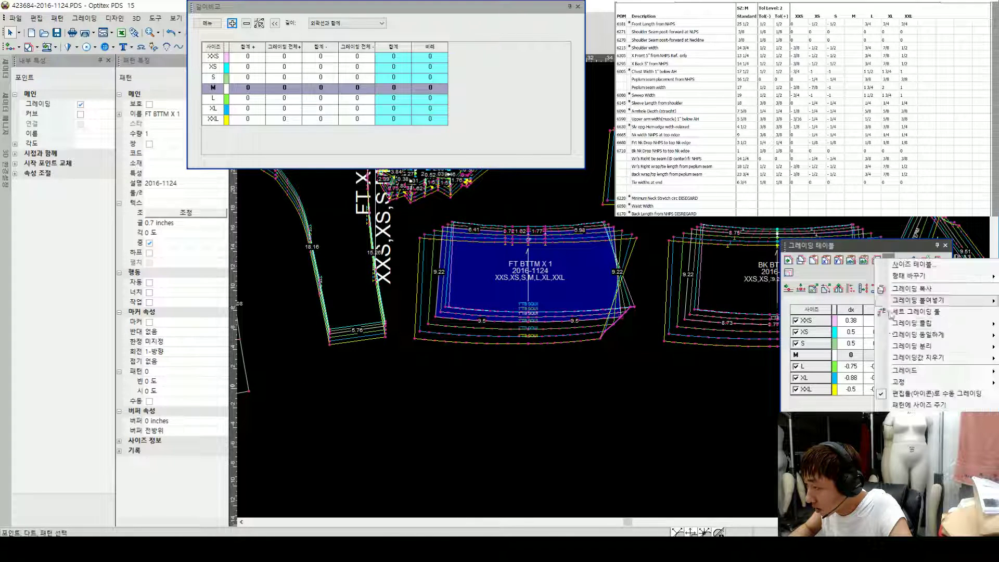
mouse_move(906, 327)
click(837, 324)
click(765, 285)
scroll(763, 284, down, 2)
scroll(635, 290, up, 1)
click(615, 337)
click(614, 335)
Step: Try to paste the previously copied grading onto the BK PRINCESS SEAM text of LF TIE X 1
click(588, 225)
click(596, 219)
scroll(596, 219, down, 2)
scroll(614, 289, up, 2)
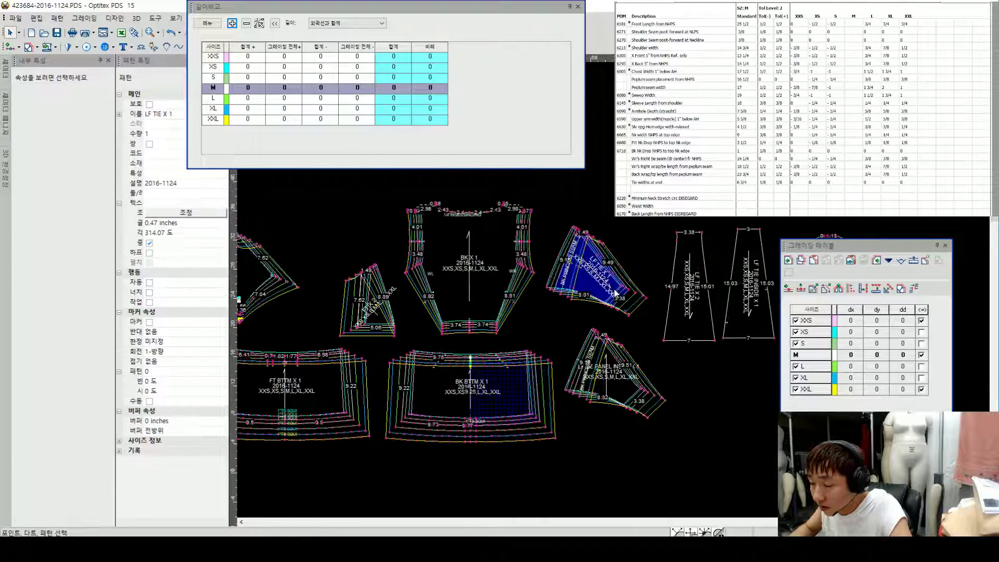
scroll(613, 289, down, 1)
scroll(606, 285, up, 3)
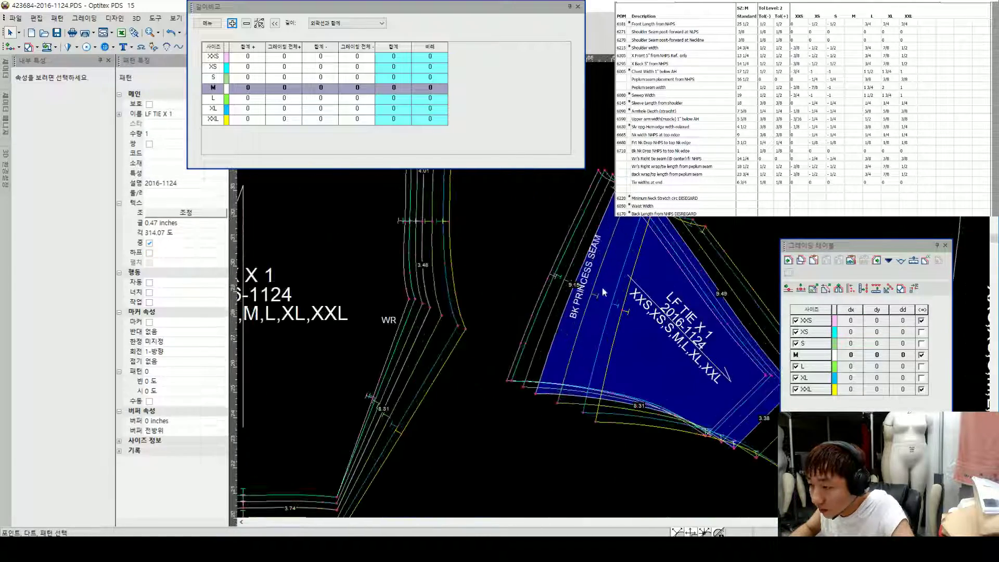
click(585, 281)
click(588, 278)
scroll(578, 266, down, 2)
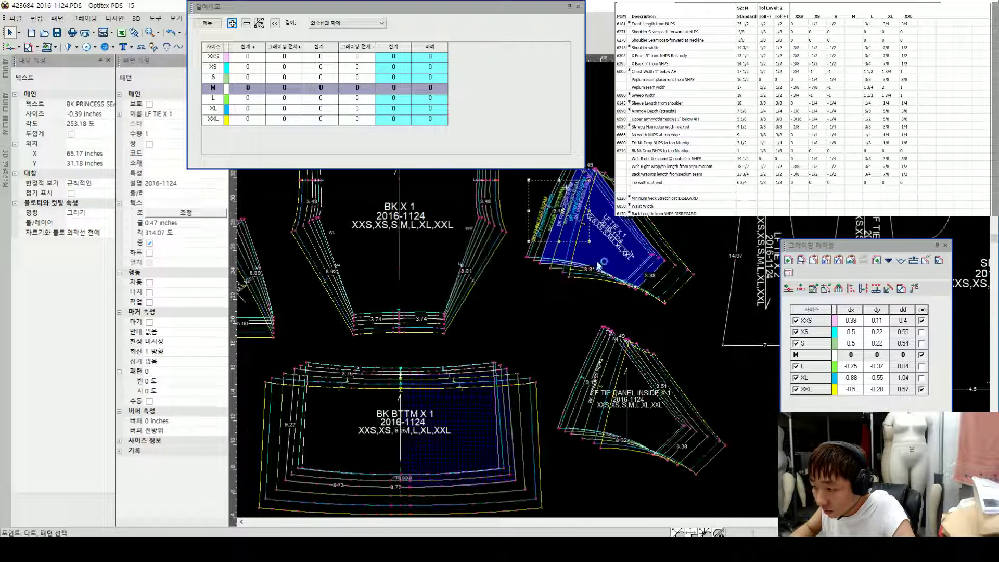
Step: Copy the grading of the notch on LF TIE X 1's back princess seam onto the adjacent BK PRINCESS SEAM text
scroll(569, 255, up, 3)
click(548, 233)
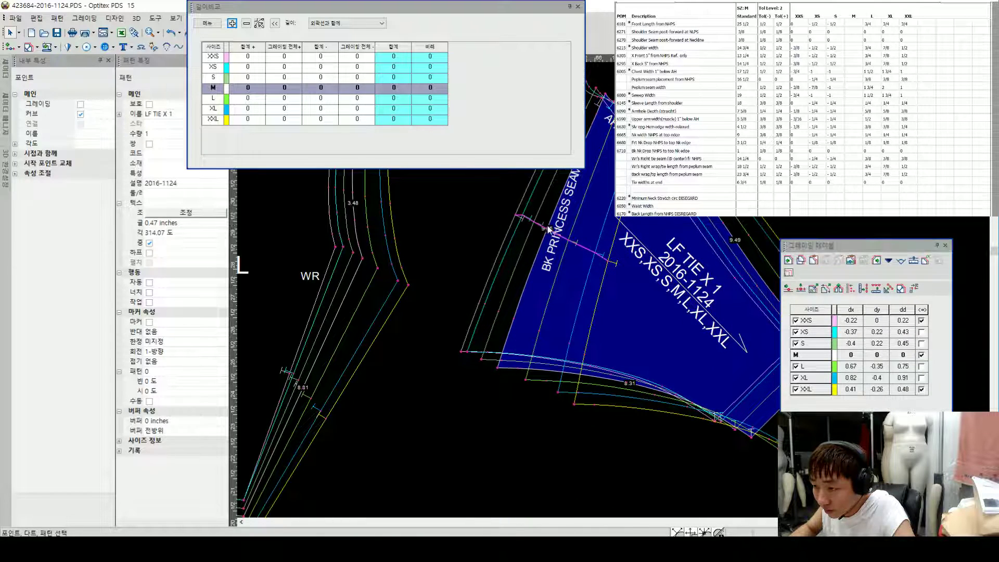
click(552, 225)
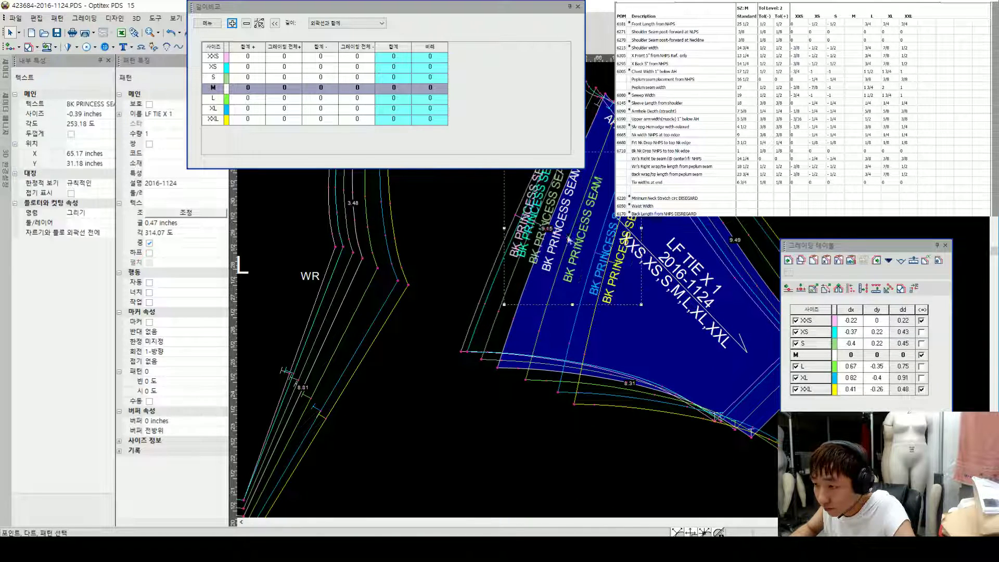
Step: Paste the same notch grading onto the BK PRINCESS SEAM text of the LF TIE PANEL INSIDE piece
scroll(620, 309, down, 3)
scroll(576, 254, up, 2)
key(ctrl+v)
scroll(552, 279, down, 3)
scroll(547, 276, up, 1)
scroll(624, 281, down, 2)
scroll(617, 292, up, 2)
click(666, 236)
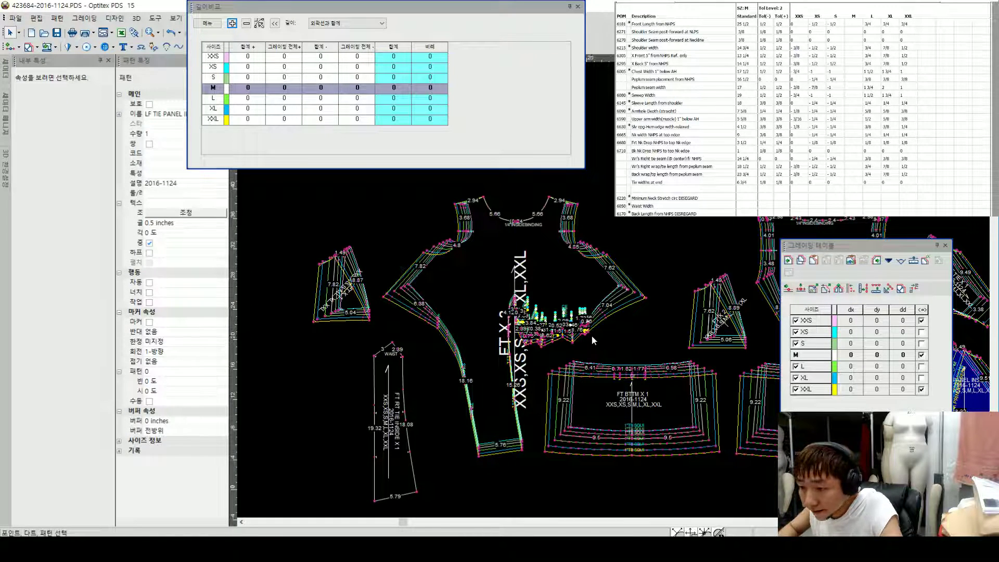
Step: Examine the grading of FT X 3's left side point and the neck width NHPS row of the measurement chart
click(440, 322)
scroll(451, 320, up, 2)
click(620, 277)
scroll(620, 277, up, 2)
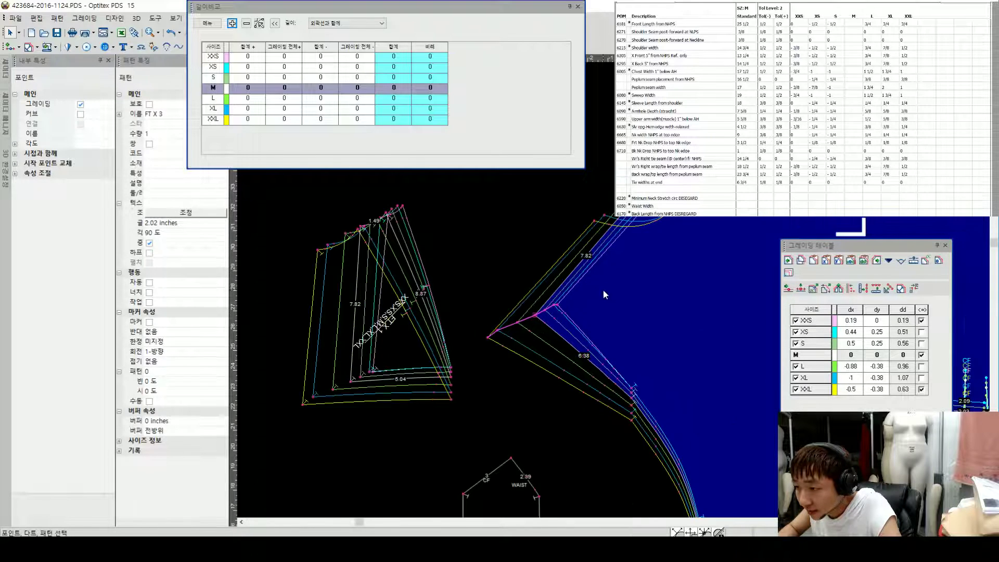
scroll(611, 295, up, 1)
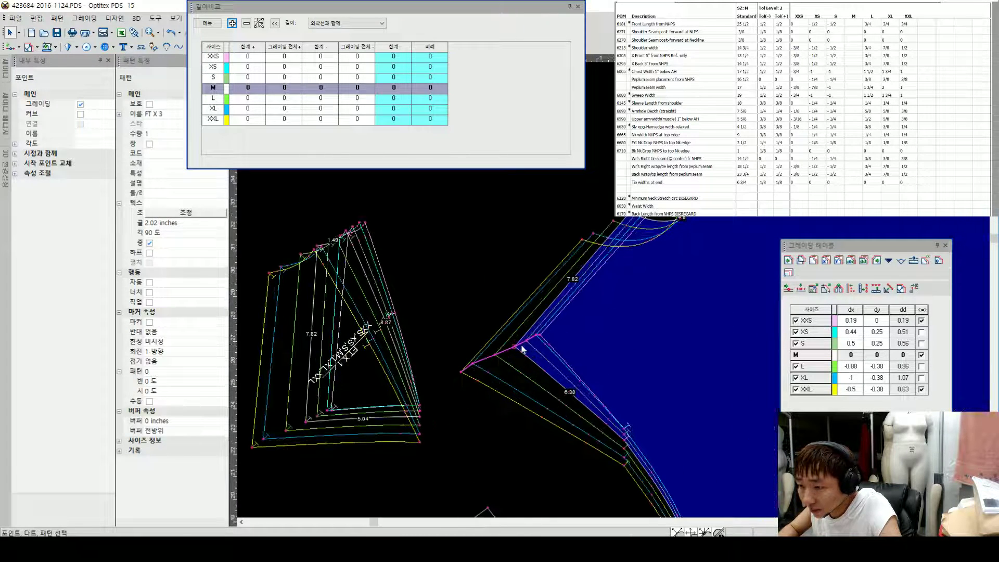
scroll(615, 289, down, 1)
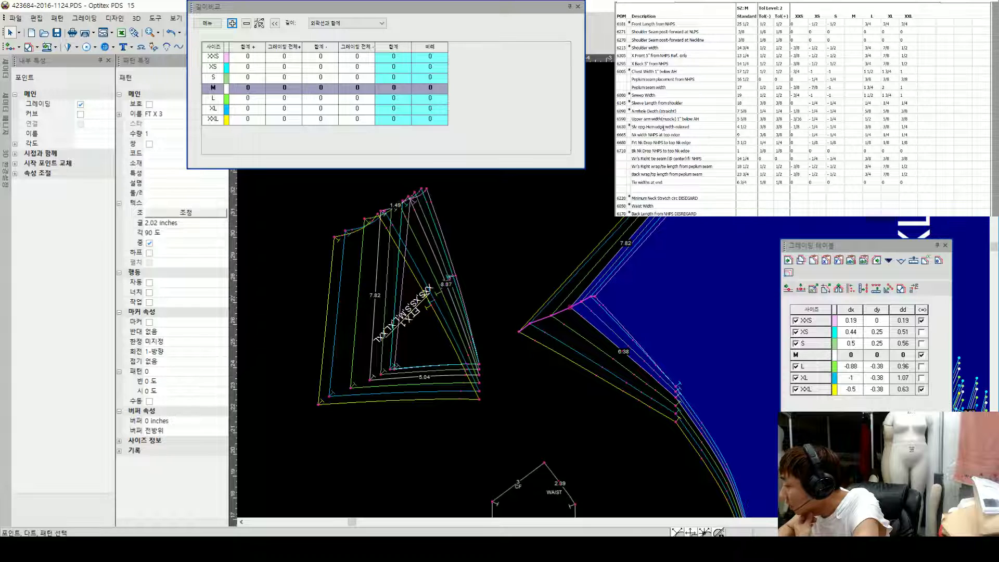
drag(637, 135, 676, 136)
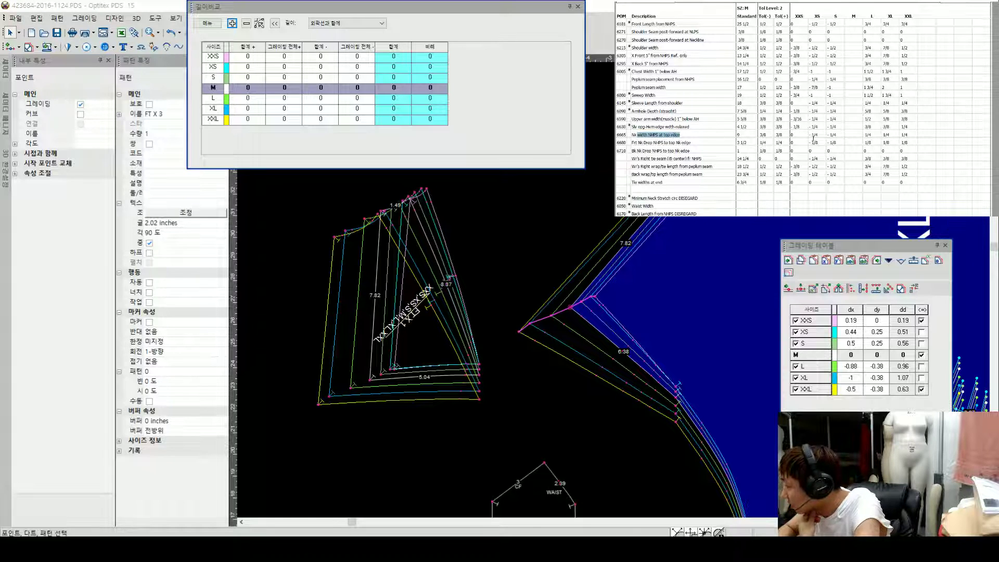
Step: Grade FT X 3's left high neck point in dx: 0.125 for XS and S, -0.125 for L, XL and XXL
scroll(469, 354, down, 3)
scroll(594, 267, up, 3)
click(536, 237)
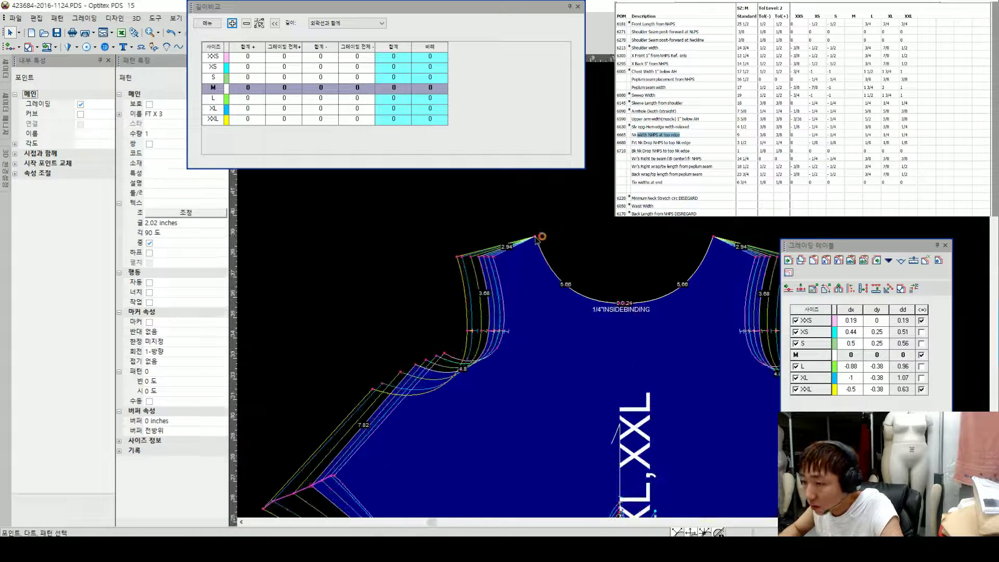
click(851, 344)
text(.125)
key(Return)
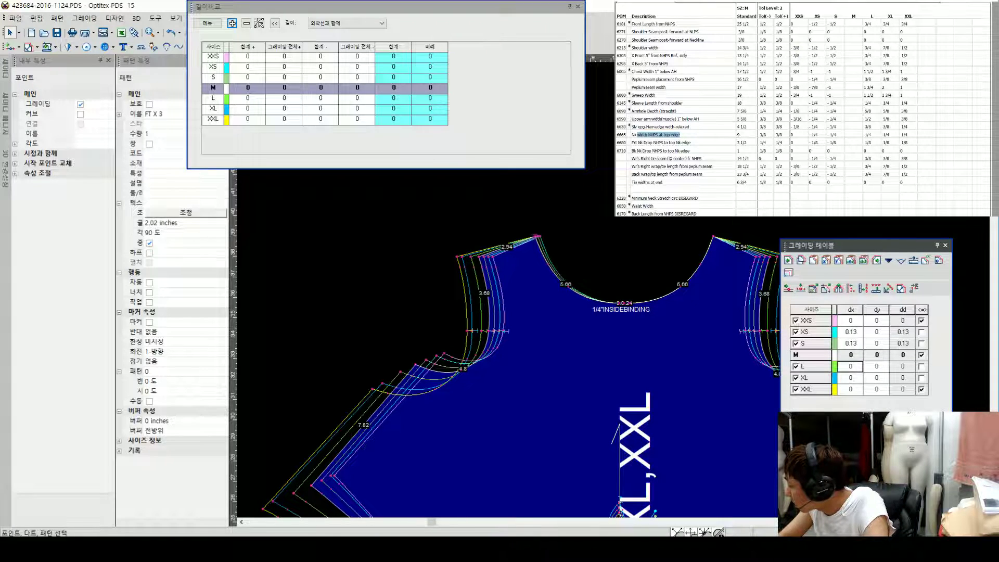
text(-.125)
key(Return)
text(-.125)
key(Return)
text(-.125)
key(Return)
Step: Copy the left high neck point's grading onto FT X 3's right high neck point, with dx reversed
click(534, 236)
scroll(536, 239, down, 2)
click(554, 288)
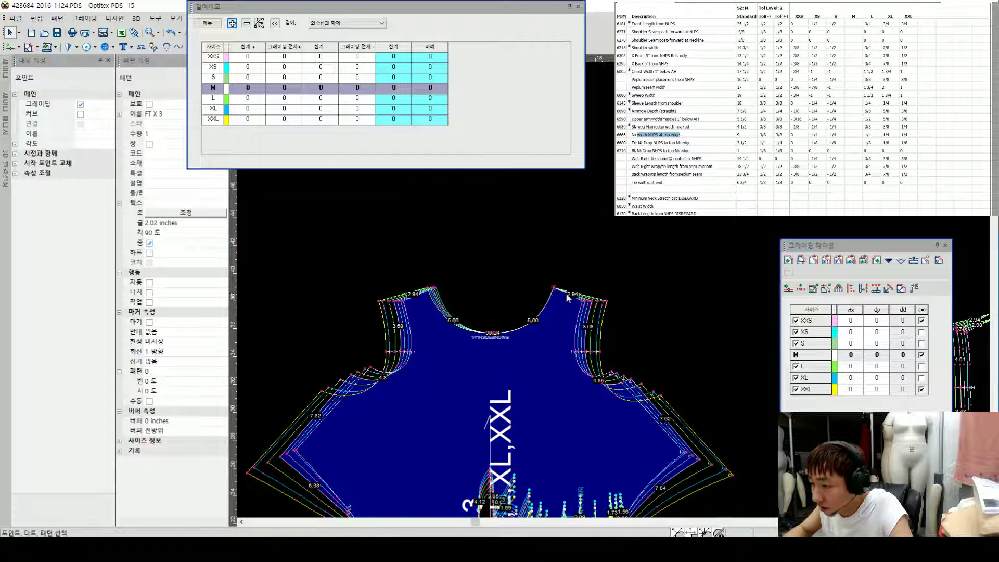
key(ctrl+v)
click(890, 261)
mouse_move(895, 327)
click(854, 323)
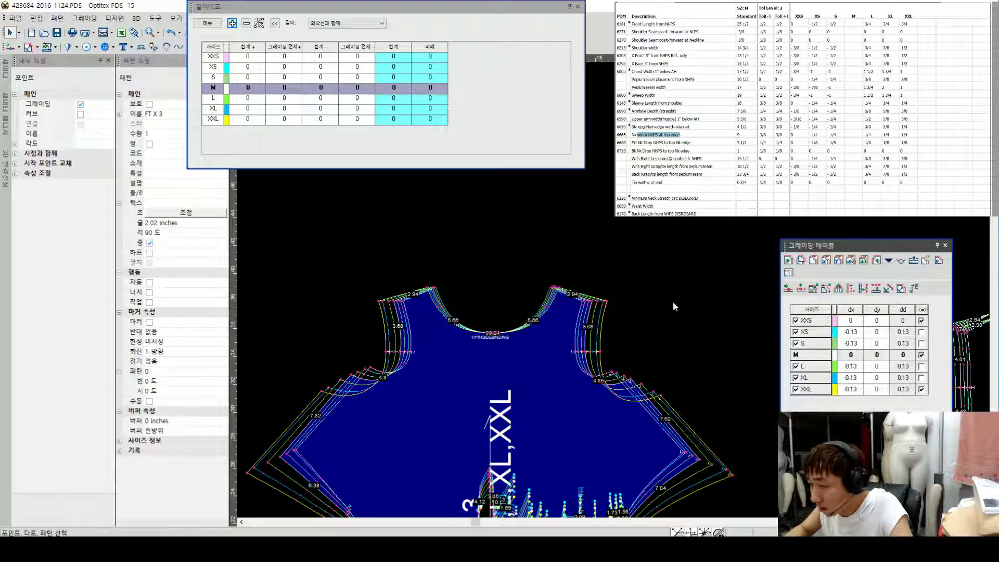
Step: Copy the grading of FT X 3's left high neck point onto BK X 1's left neck points and the inner shoulder line's neck end
click(433, 288)
scroll(435, 288, up, 3)
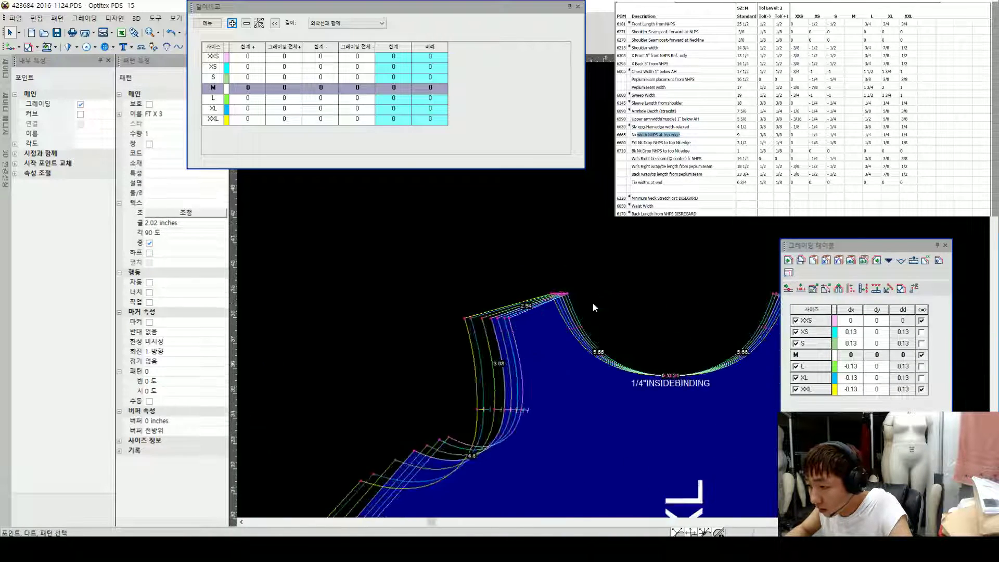
scroll(595, 307, down, 5)
scroll(592, 288, up, 4)
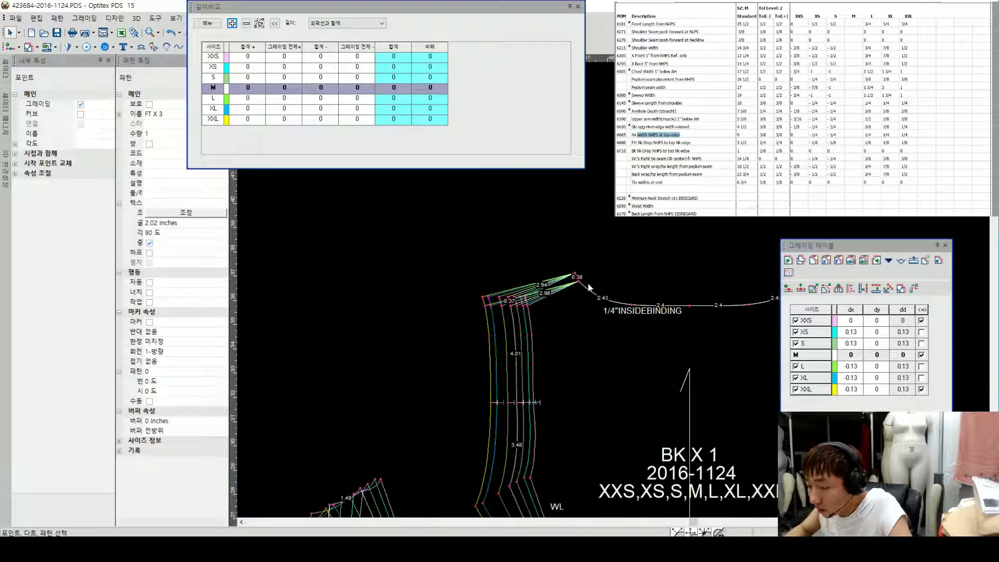
click(592, 288)
scroll(635, 286, down, 1)
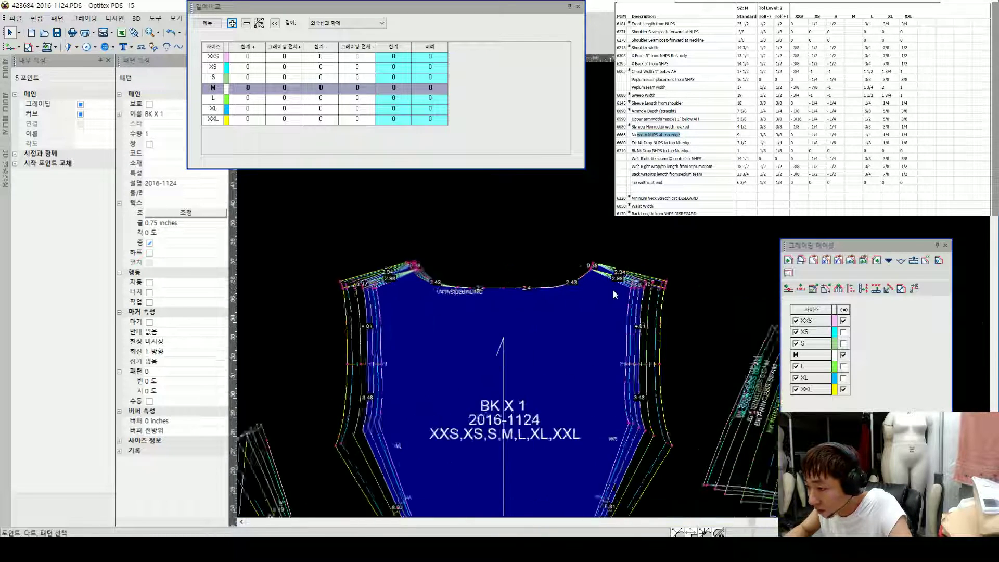
scroll(614, 289, up, 4)
click(628, 276)
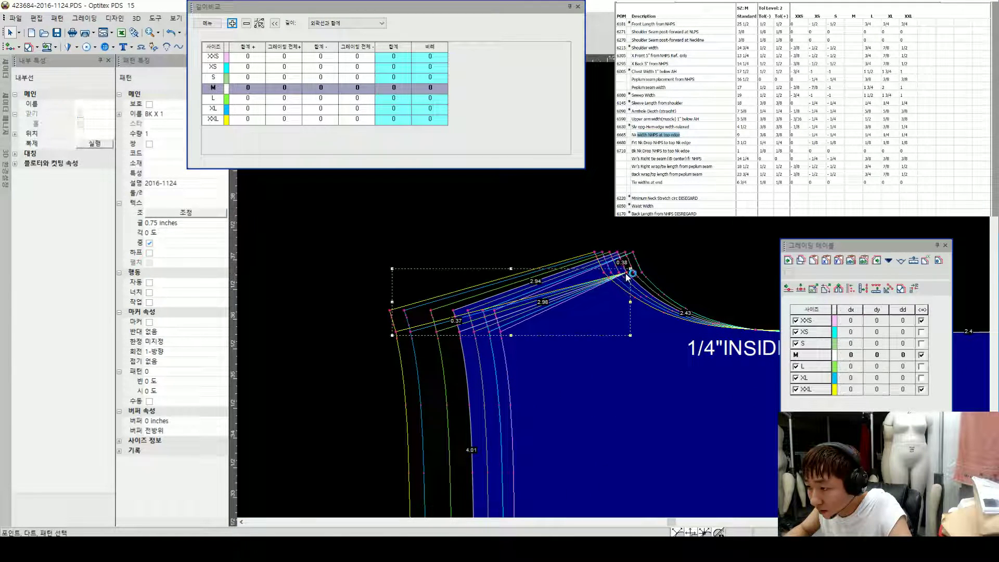
key(ctrl+v)
Step: Paste the same neck grading with dx reversed onto BK X 1's right neck points and the inner shoulder line's neck end
scroll(633, 279, down, 4)
scroll(708, 285, up, 3)
drag(422, 297, 435, 274)
key(ctrl+v)
click(889, 261)
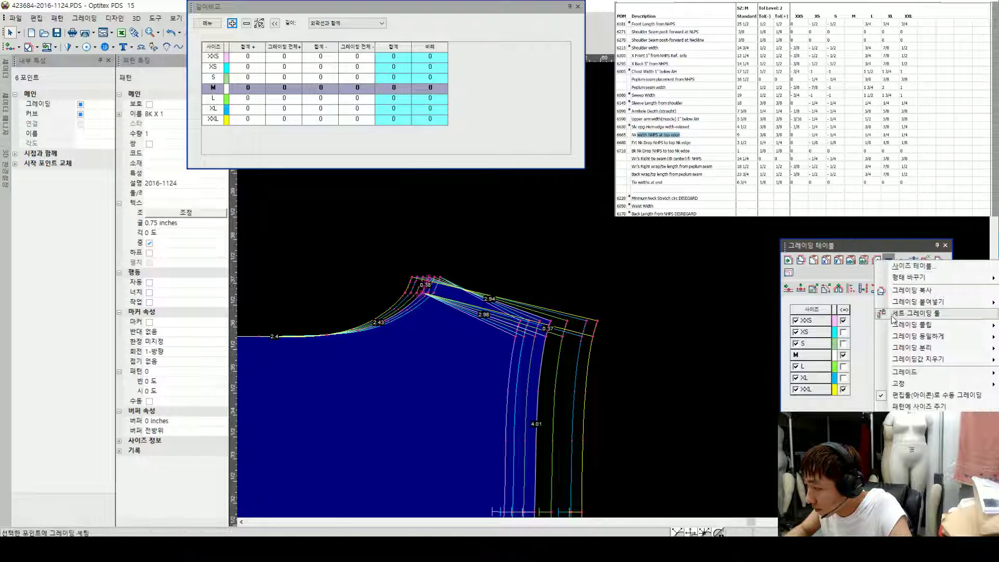
click(892, 315)
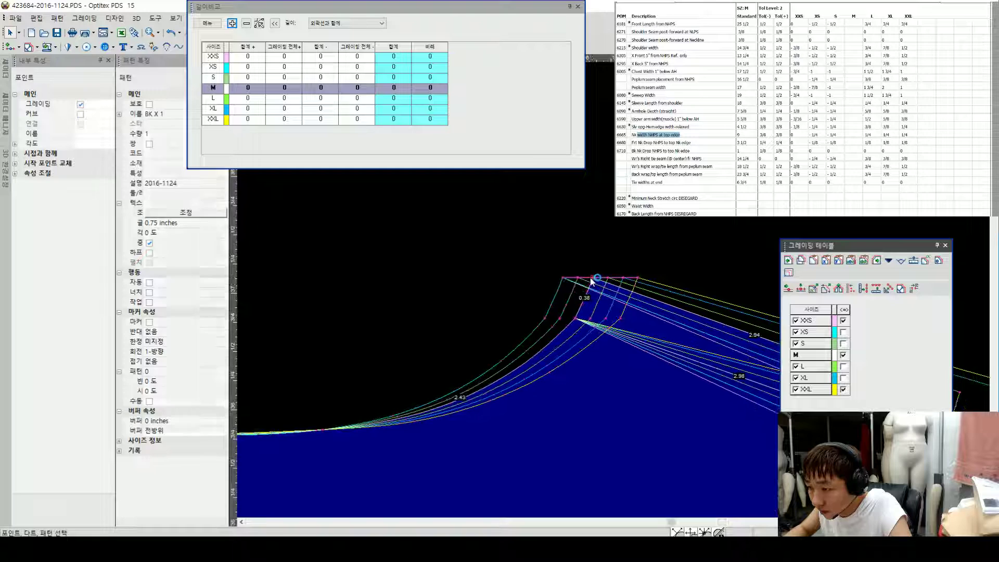
click(575, 318)
key(ctrl+v)
scroll(583, 295, down, 3)
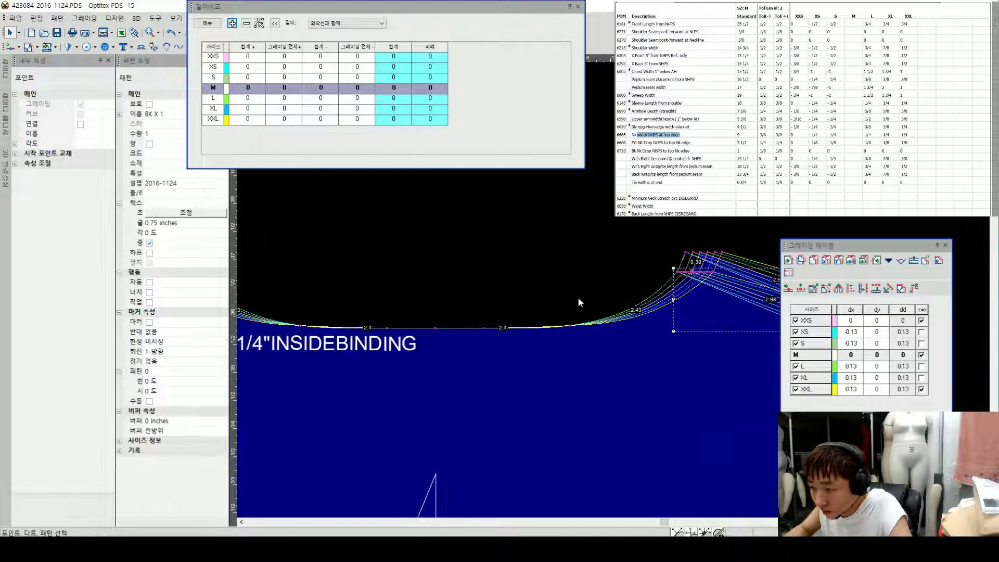
Step: Check the grading of BK X 1's right neck point and the back neck drop row of the measurement chart
click(567, 270)
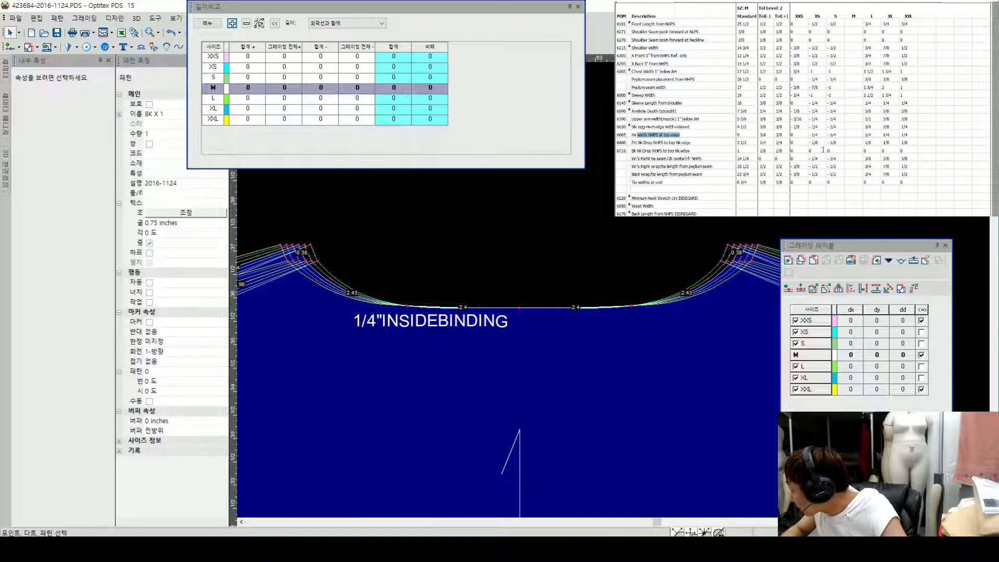
scroll(615, 300, down, 1)
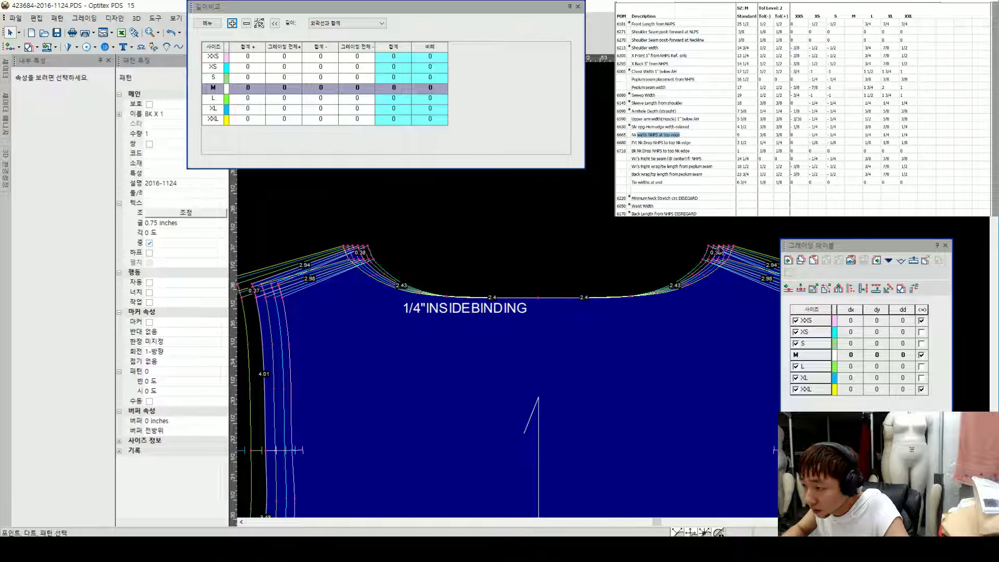
click(719, 252)
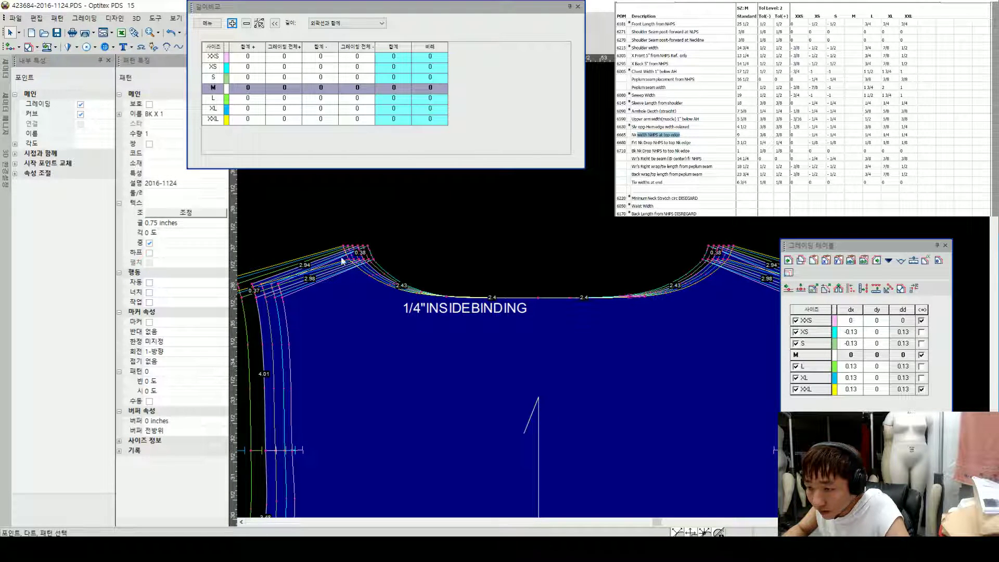
click(504, 237)
Step: Grade FT X 3's center front neck point in dy: 0.125 for XS and S, -0.125 for L, XL and XXL
scroll(586, 289, down, 3)
scroll(587, 290, down, 2)
scroll(607, 290, up, 4)
click(627, 307)
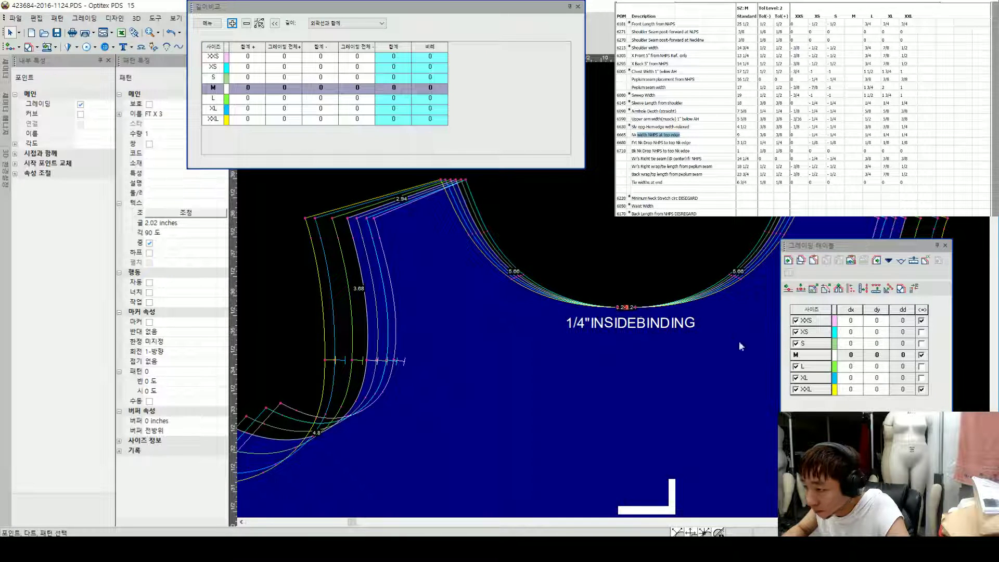
click(881, 346)
text(.125)
key(Up)
text(.125)
key(Down)
key(Down)
text(-)
key(Down)
text(-.125)
key(Down)
text(--.12)
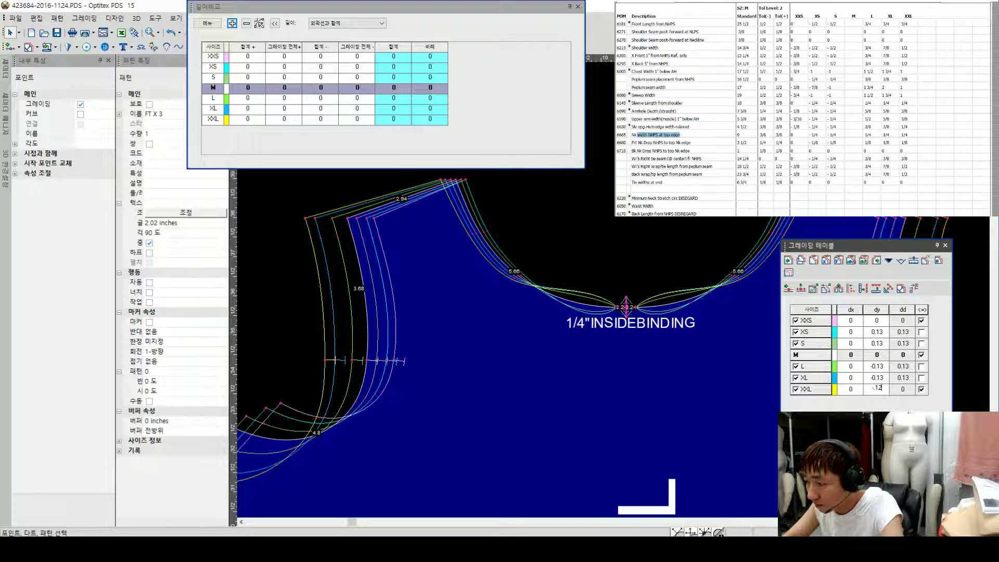
text(5)
key(Return)
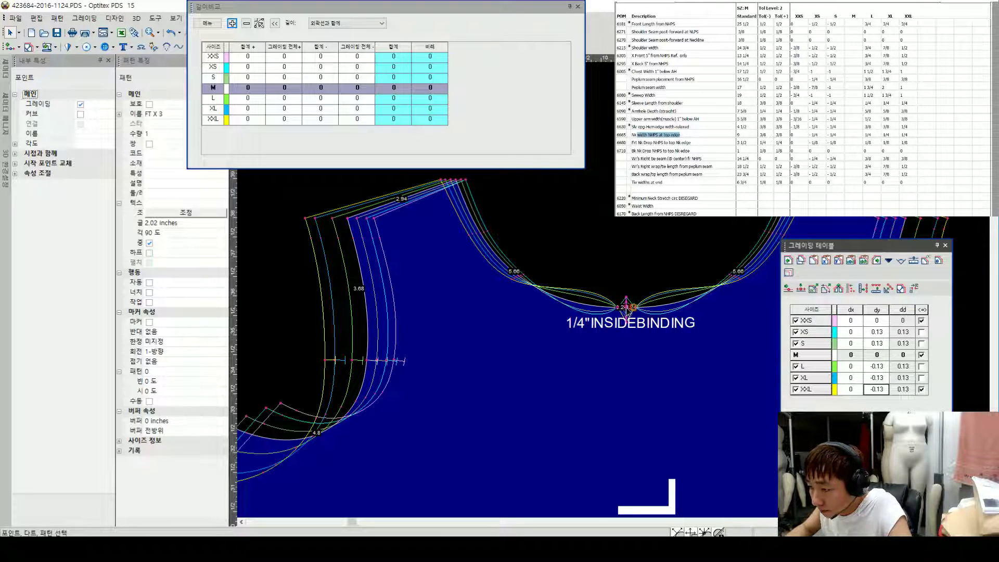
Step: Copy the center front neck point's grading onto the neighbouring neckline points and the 1/4"INSIDEBINDING text of FT X 3
click(625, 308)
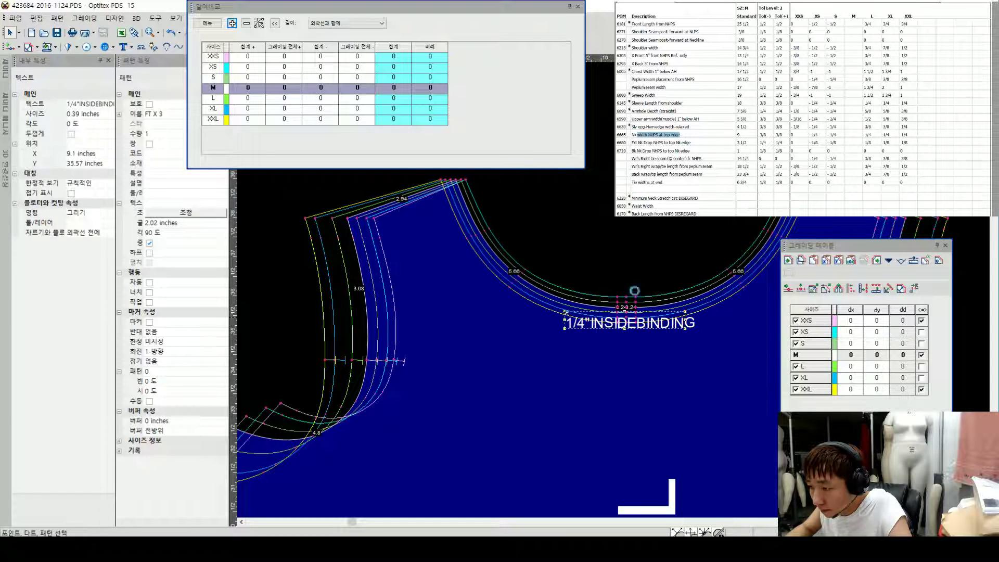
click(614, 292)
scroll(614, 291, down, 3)
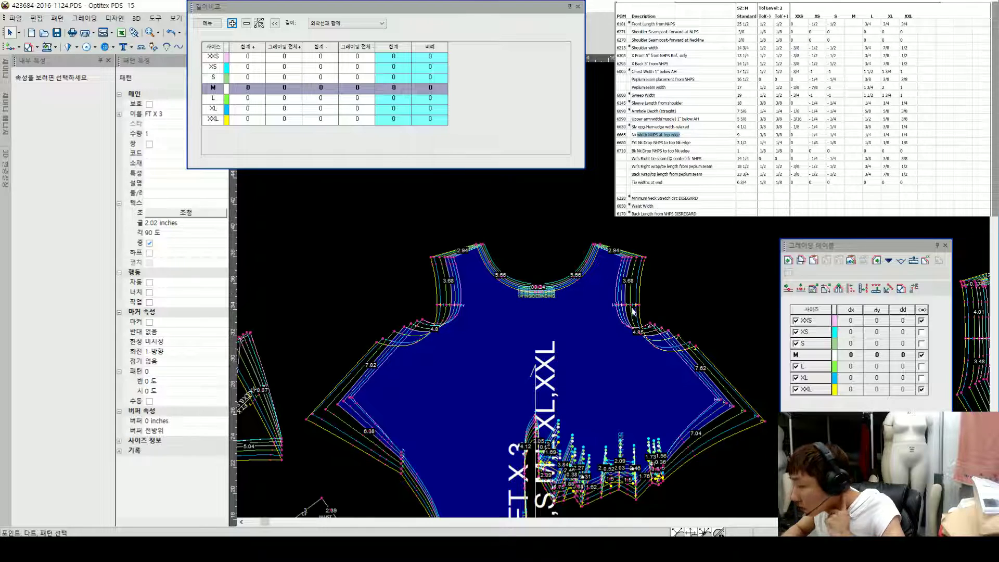
Step: Review the graded front, back and bottom pieces, checking the grading of BK X 1's lower-left corner and left waist point
scroll(614, 290, down, 3)
scroll(614, 290, up, 3)
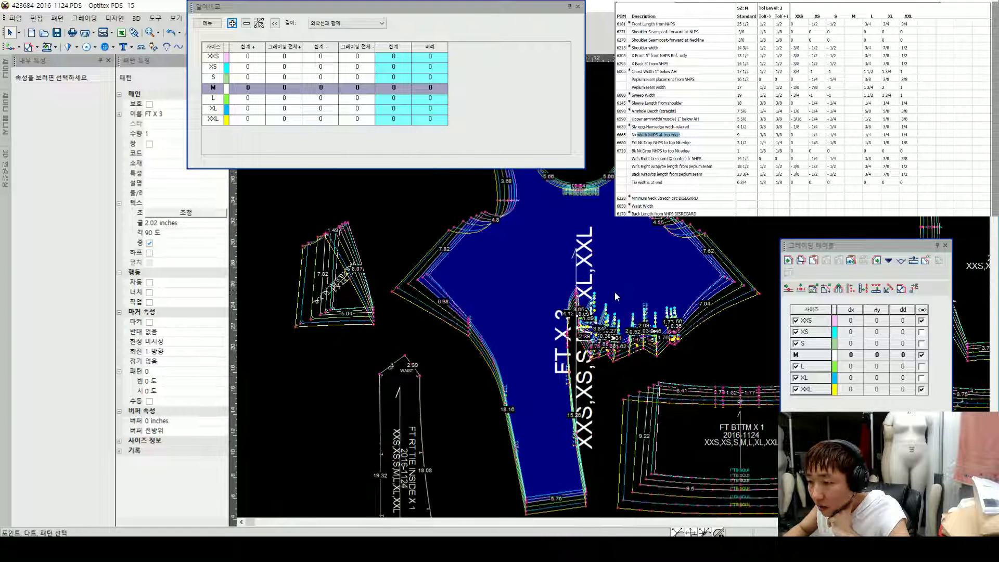
scroll(622, 290, down, 2)
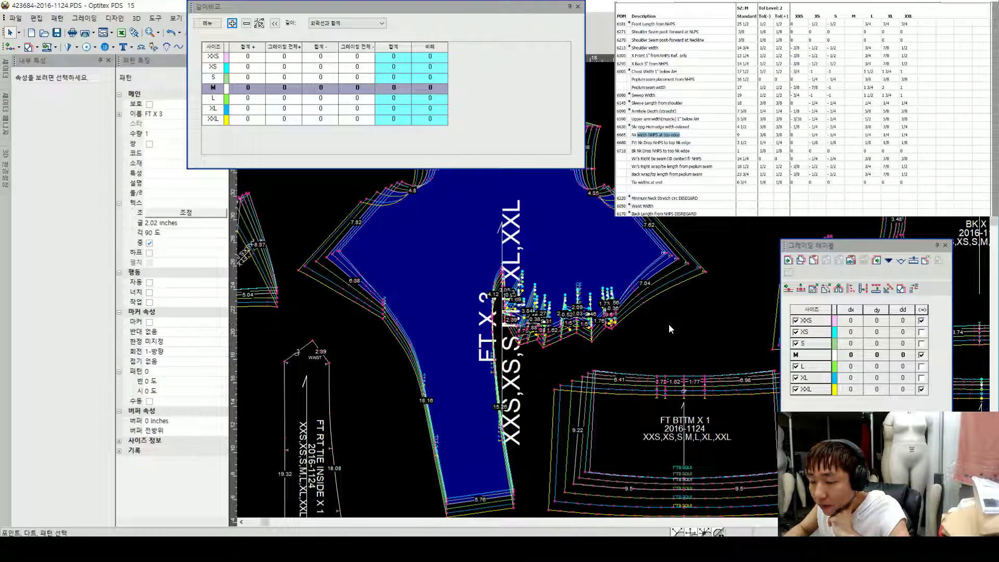
scroll(628, 292, down, 2)
scroll(629, 292, up, 2)
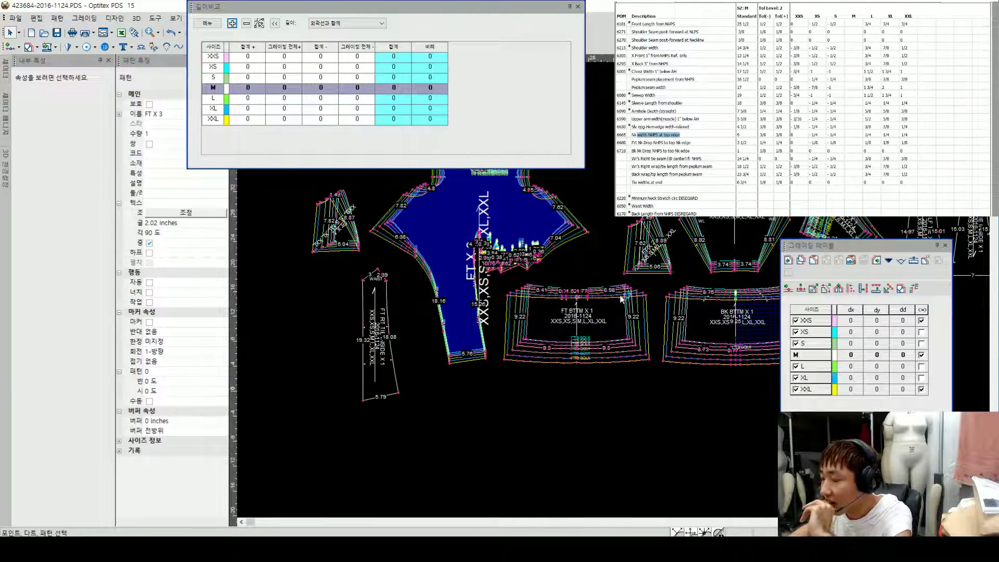
scroll(609, 294, up, 4)
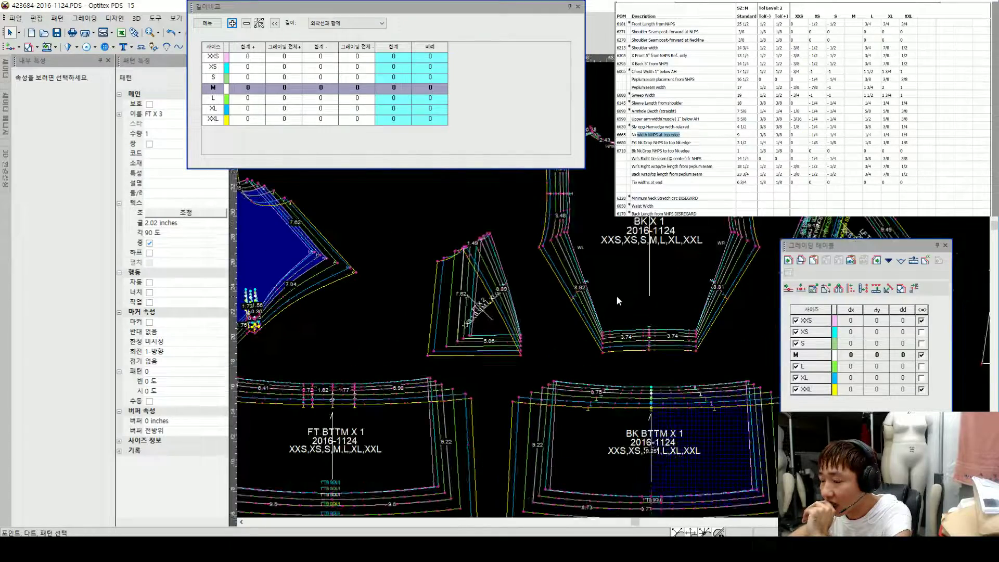
click(603, 337)
scroll(609, 338, down, 1)
scroll(679, 347, up, 1)
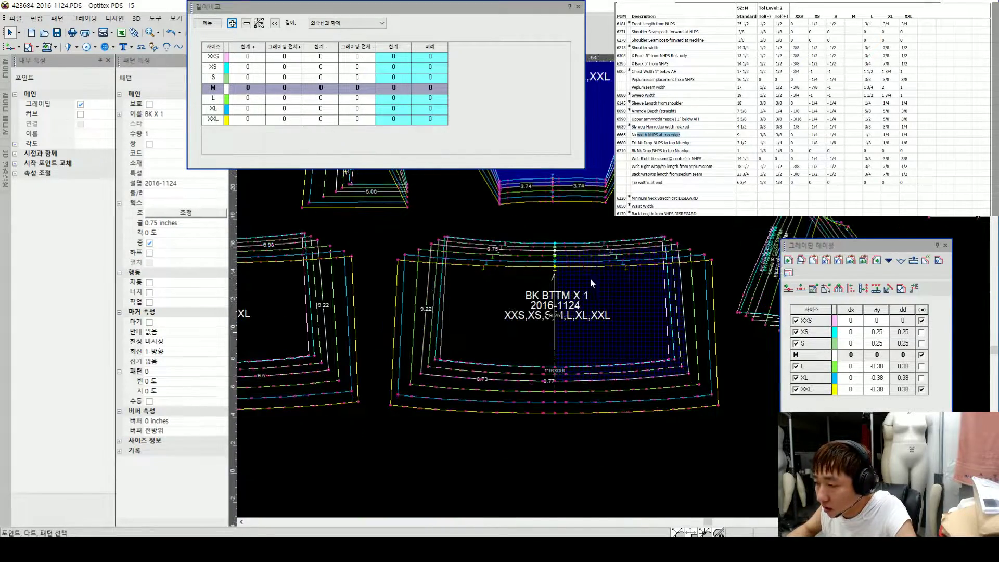
scroll(598, 279, down, 3)
scroll(607, 282, up, 2)
click(544, 263)
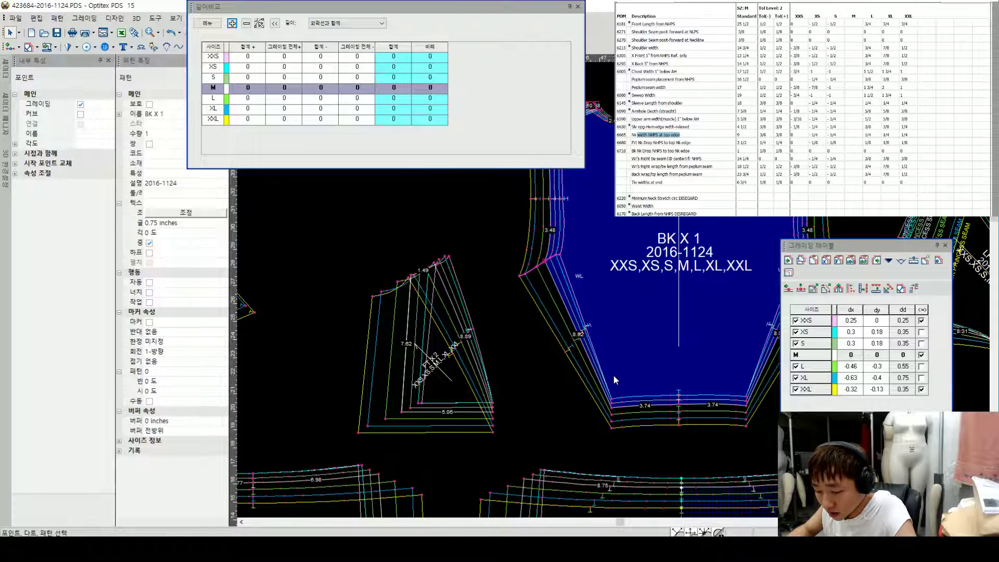
Step: Copy the dx grading of BK X 1's left waist point onto its lower-left corner and FT X 2's lower-right corner
click(612, 418)
scroll(639, 284, down, 2)
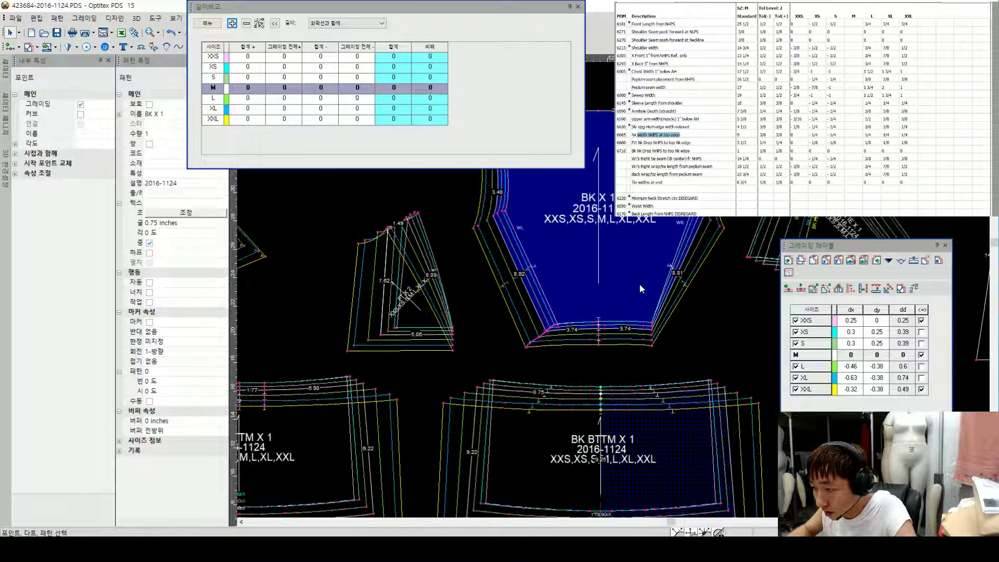
scroll(603, 296, up, 1)
scroll(604, 296, up, 1)
click(582, 313)
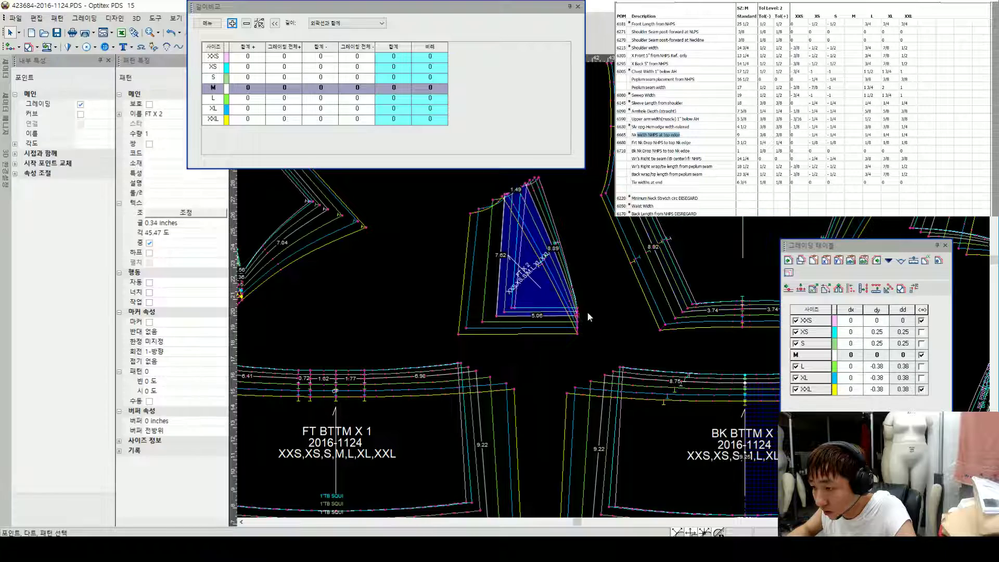
scroll(667, 272, up, 1)
scroll(617, 289, down, 2)
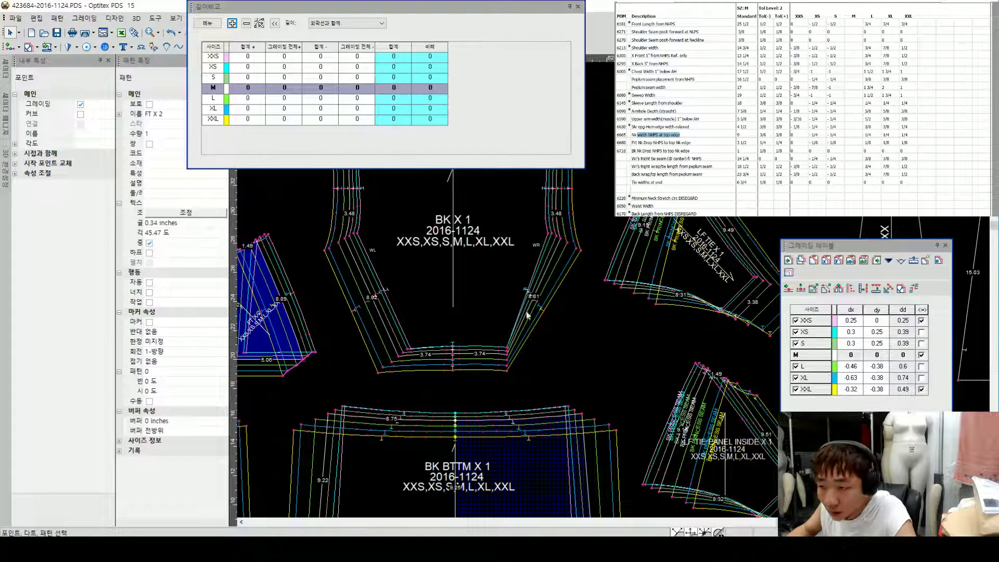
Step: Copy the dx grading of BK X 1's right waist point onto its lower-right corner and LF TIE X 1's lower-left corner
click(571, 258)
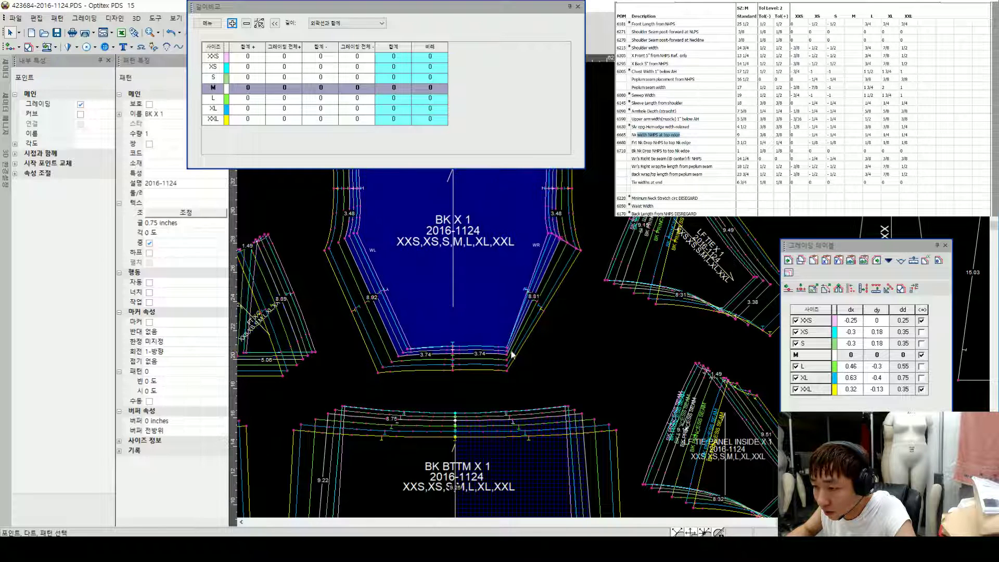
click(621, 289)
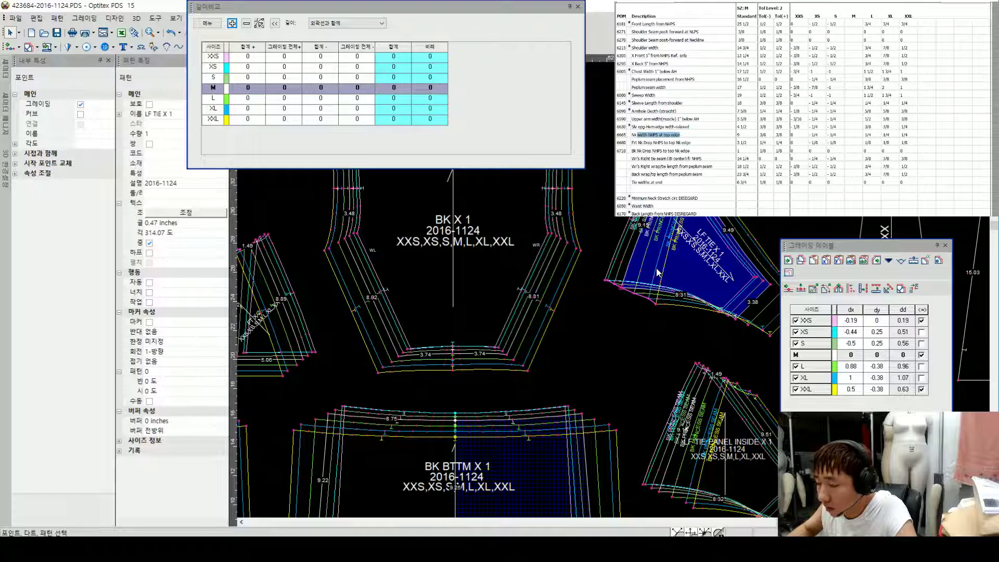
key(ctrl+v)
scroll(657, 268, down, 2)
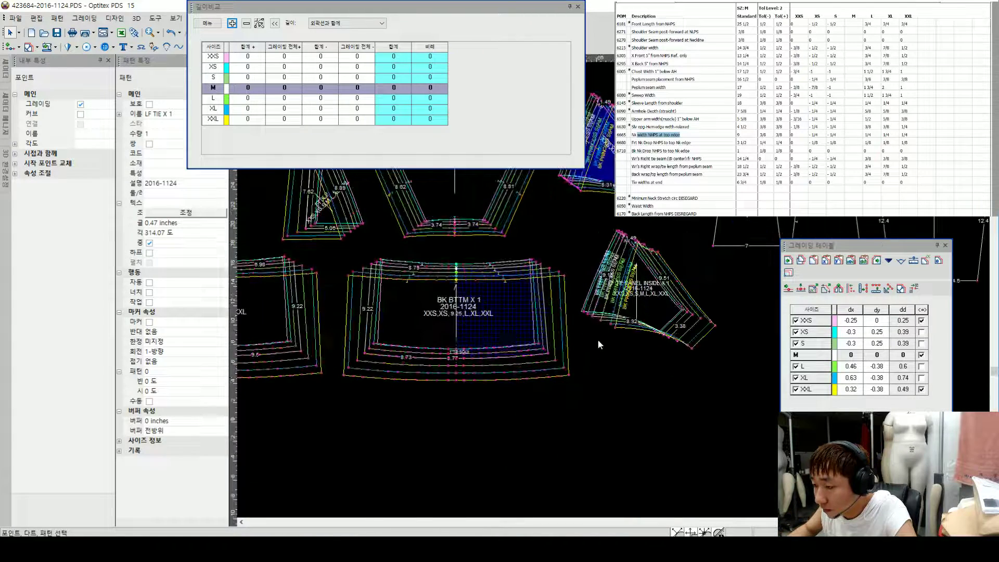
click(614, 295)
scroll(614, 294, down, 2)
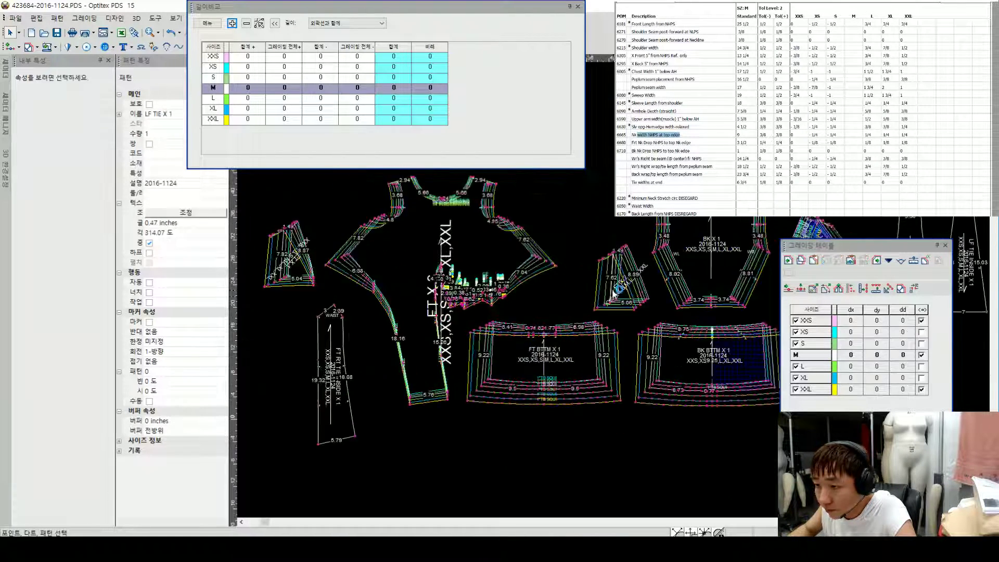
Step: Copy the grading of FT X 2's lower-right corner onto the lower-right corner of the side panel on the other side of FT X 3
scroll(613, 291, up, 1)
click(271, 277)
click(657, 302)
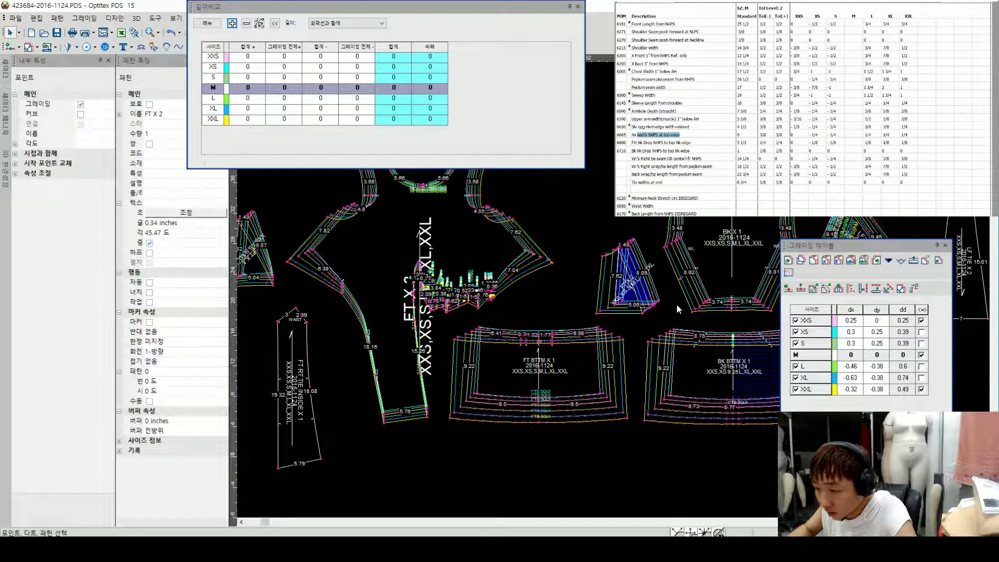
scroll(677, 304, down, 3)
scroll(437, 293, up, 4)
click(446, 288)
key(ctrl+v)
click(496, 297)
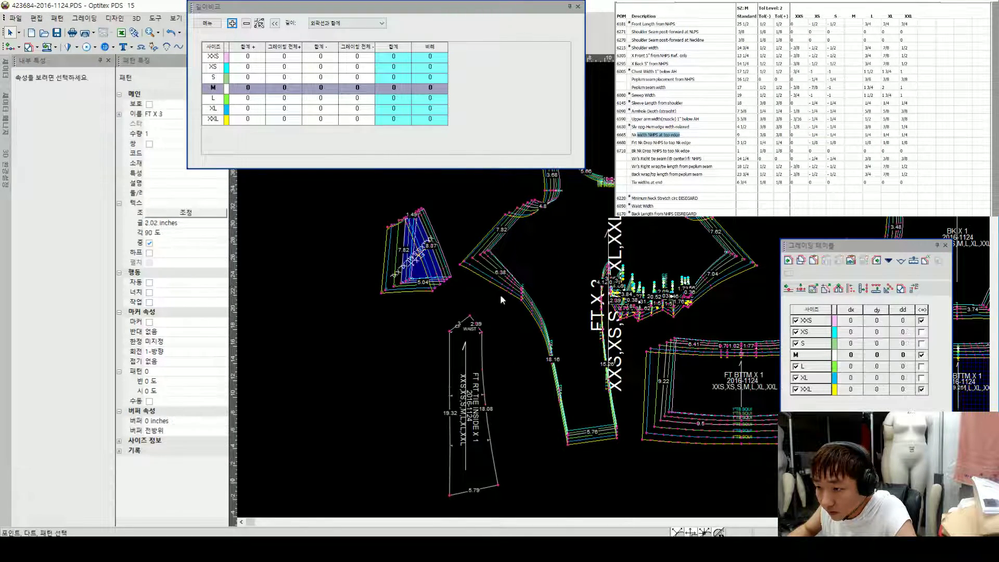
Step: Review the graded outline of FT X 3, including its side seams and the grading of its right side point
click(617, 289)
scroll(620, 289, up, 1)
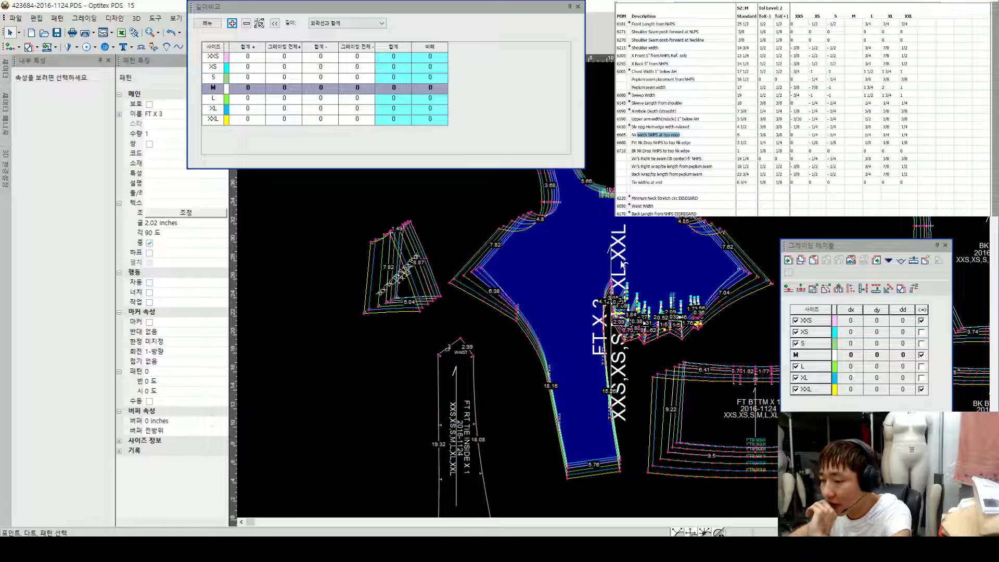
scroll(614, 294, up, 1)
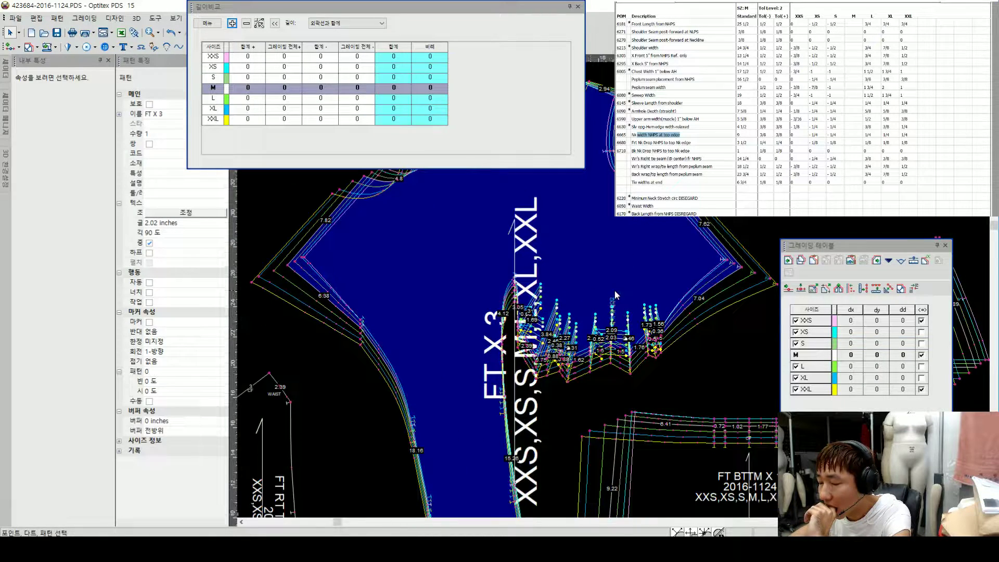
scroll(614, 291, down, 2)
scroll(614, 291, up, 1)
scroll(456, 312, up, 2)
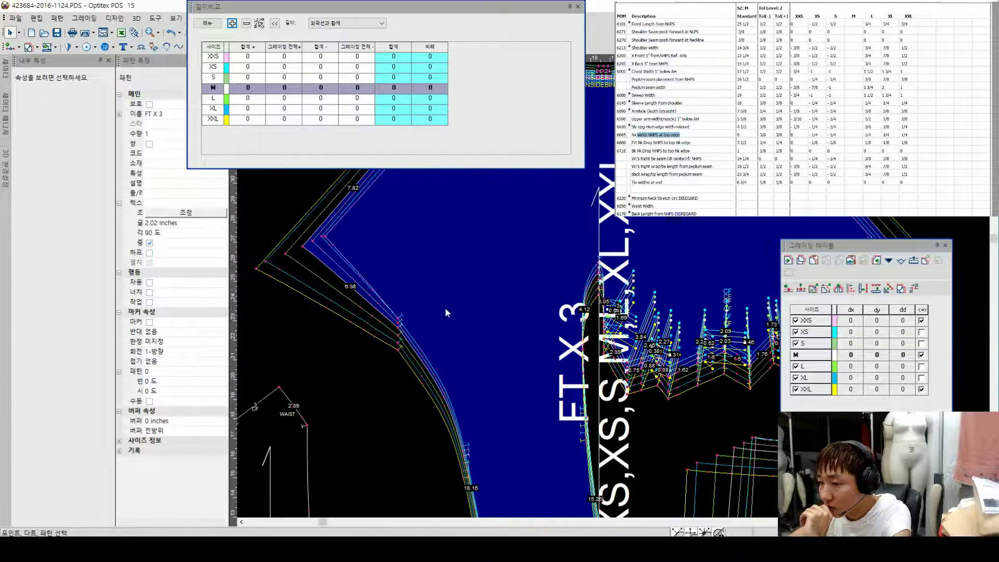
scroll(362, 247, down, 3)
scroll(596, 288, up, 2)
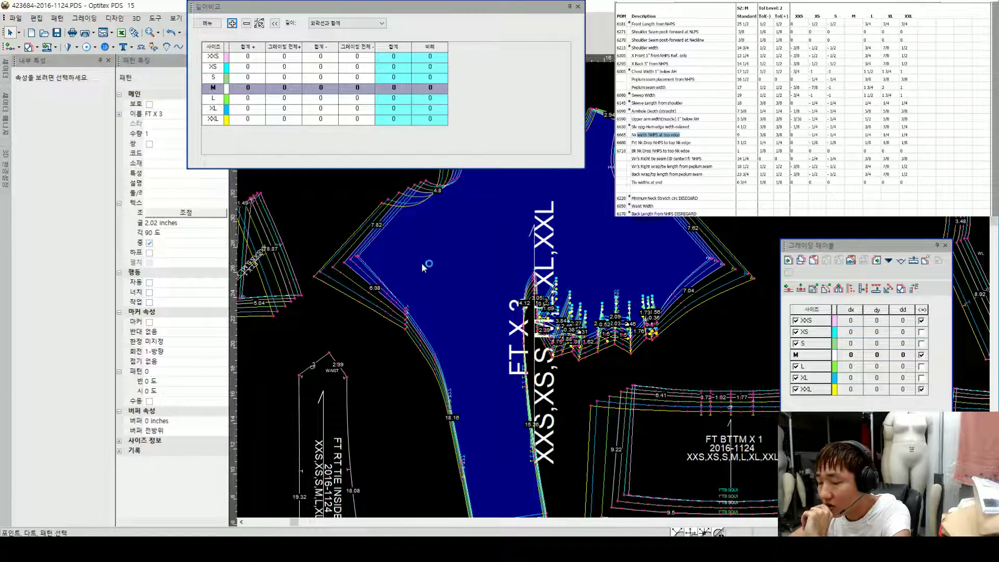
scroll(614, 289, down, 2)
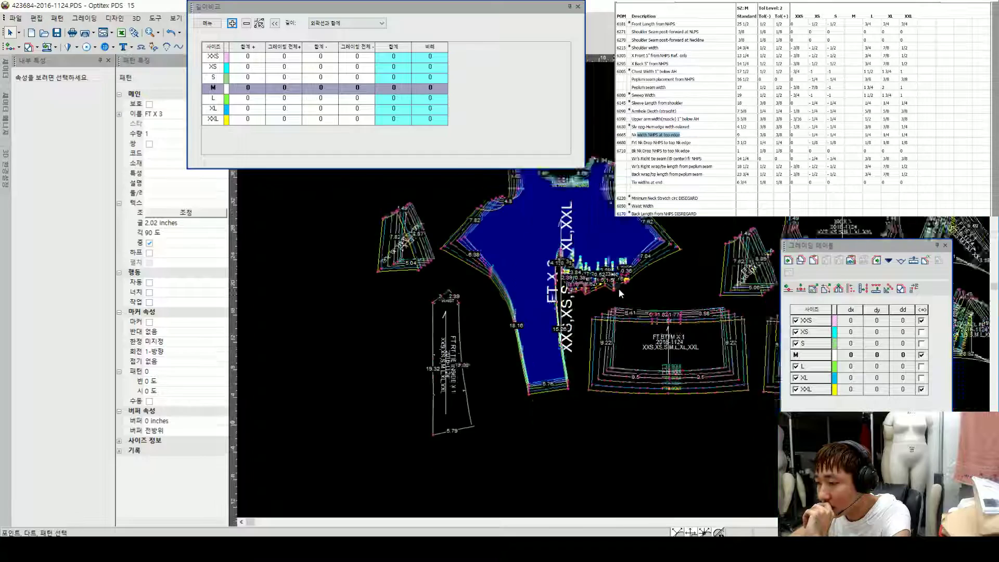
scroll(616, 289, up, 3)
click(614, 289)
scroll(613, 289, up, 1)
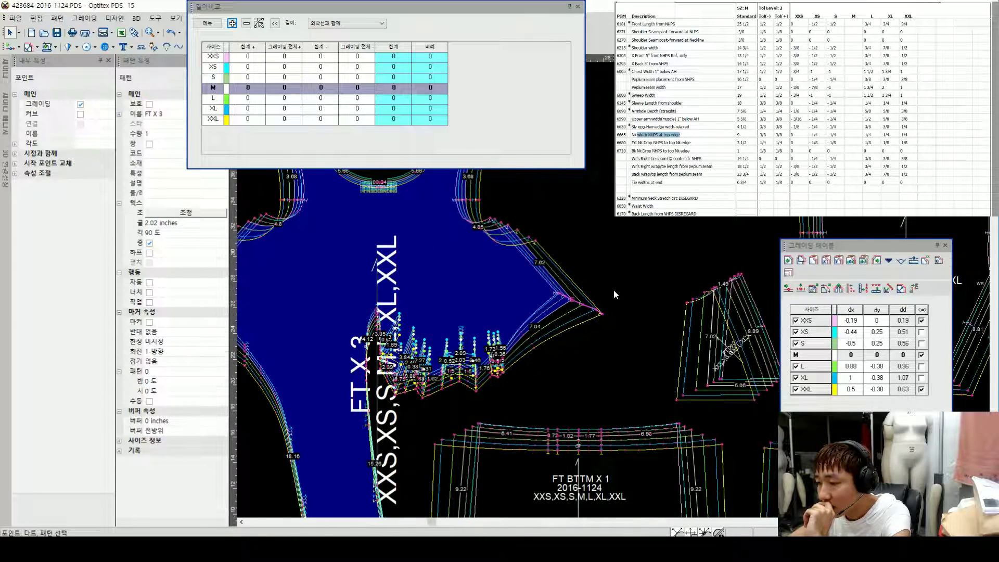
Step: Check the size increments for the right tie seam and wrap/tie length rows of the measurement chart
scroll(613, 289, down, 2)
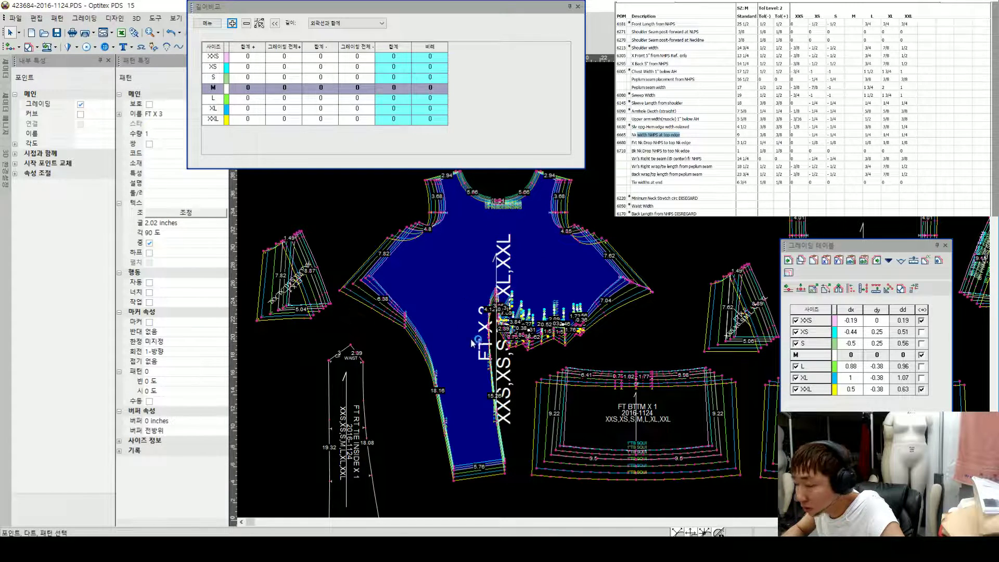
drag(811, 159, 901, 163)
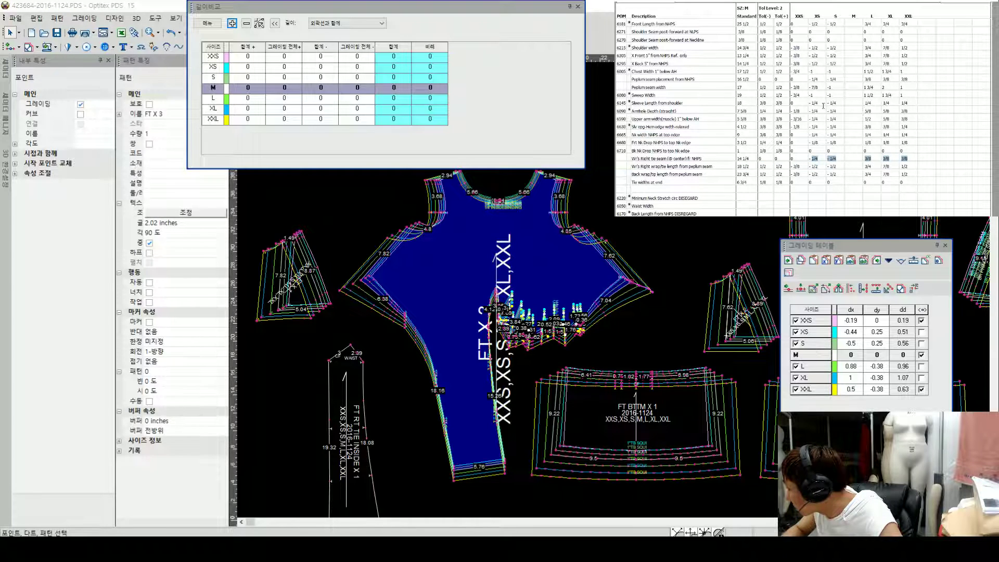
click(816, 80)
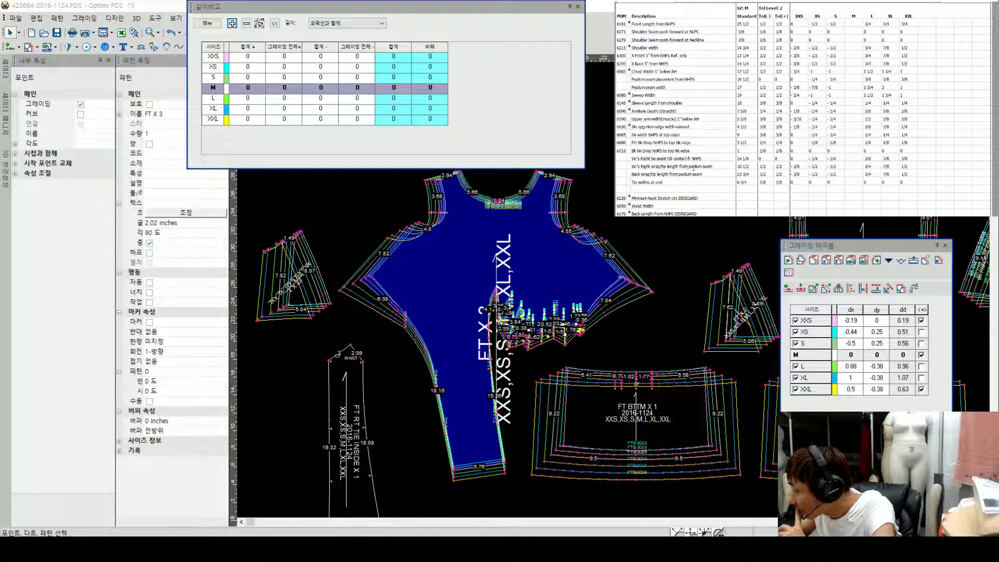
Step: Add the right edge of FT X 3's tie strip, down to its lower-right corner, to the length comparison
scroll(542, 364, up, 2)
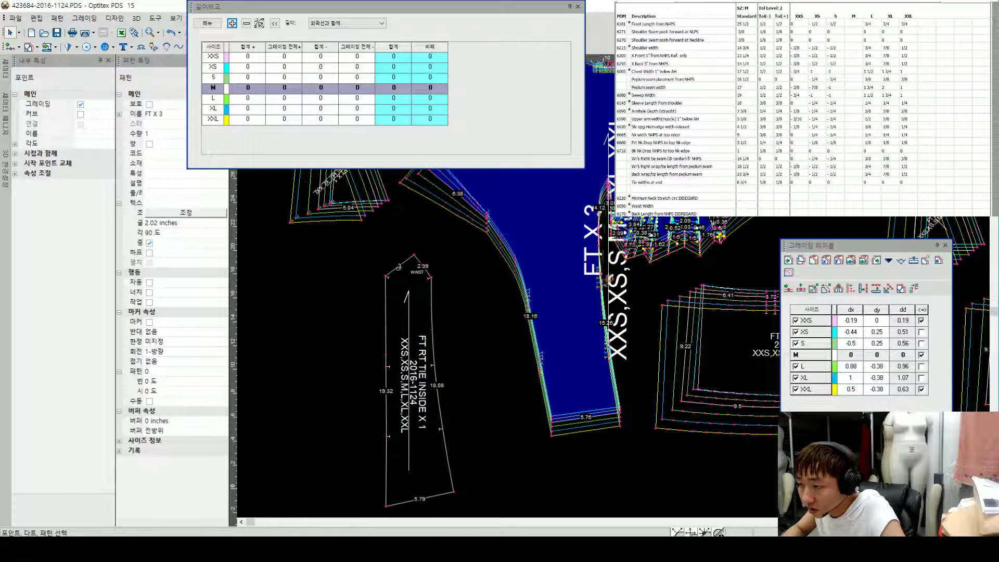
shift+click(620, 412)
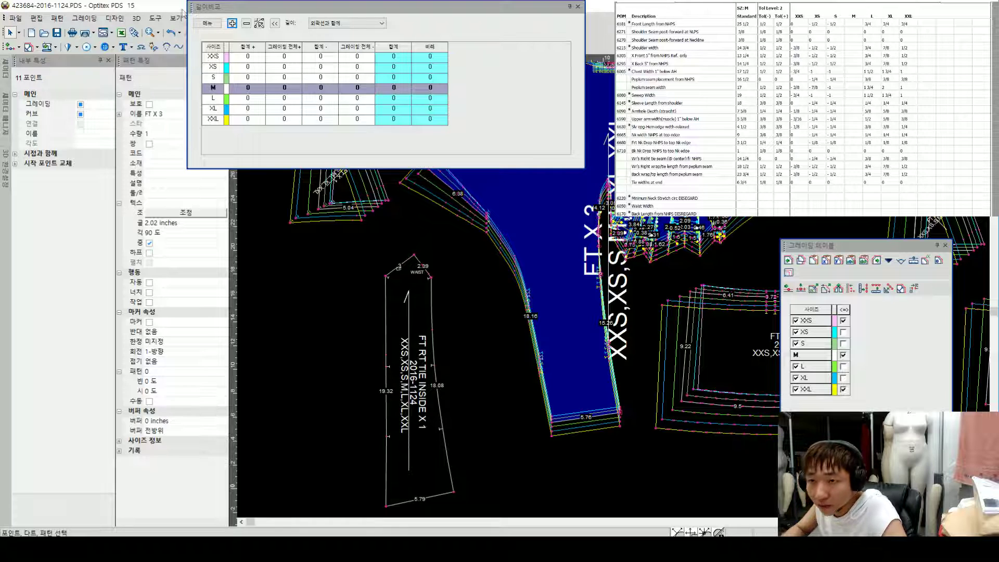
click(232, 23)
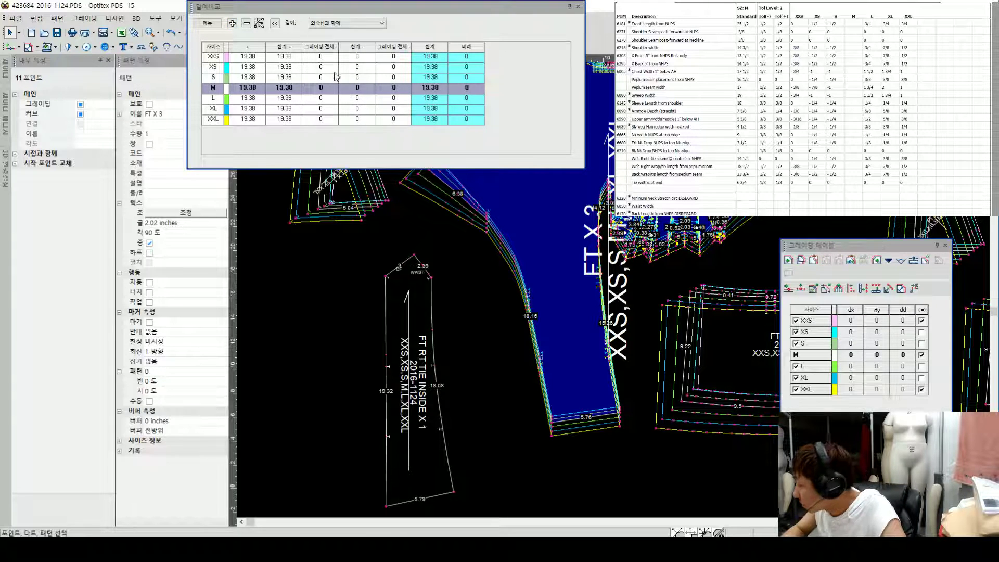
Step: Set dy at the lower-right corner of FT X 3's tie strip to 0.38 for XXS and 0.75 for XS and S
click(620, 421)
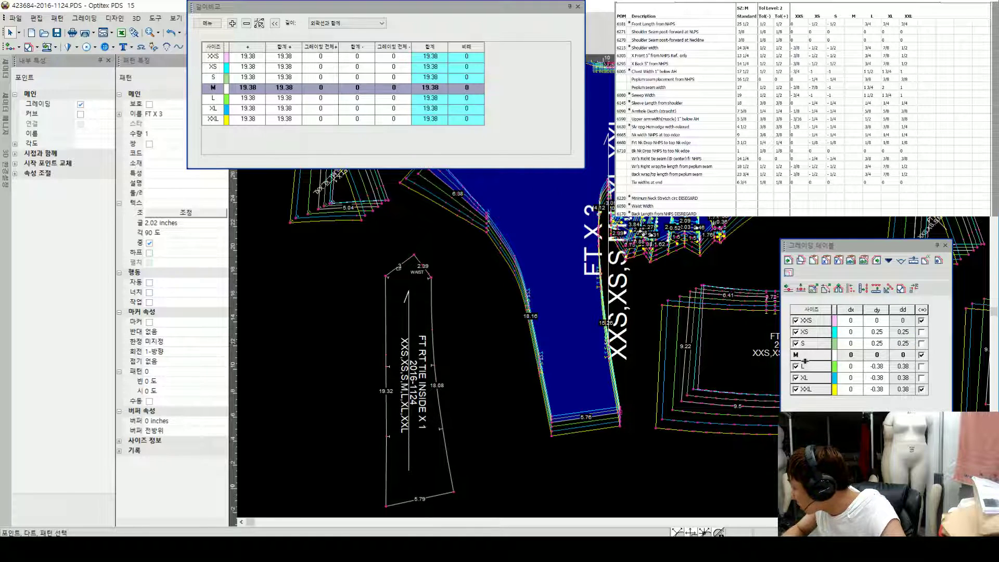
click(877, 343)
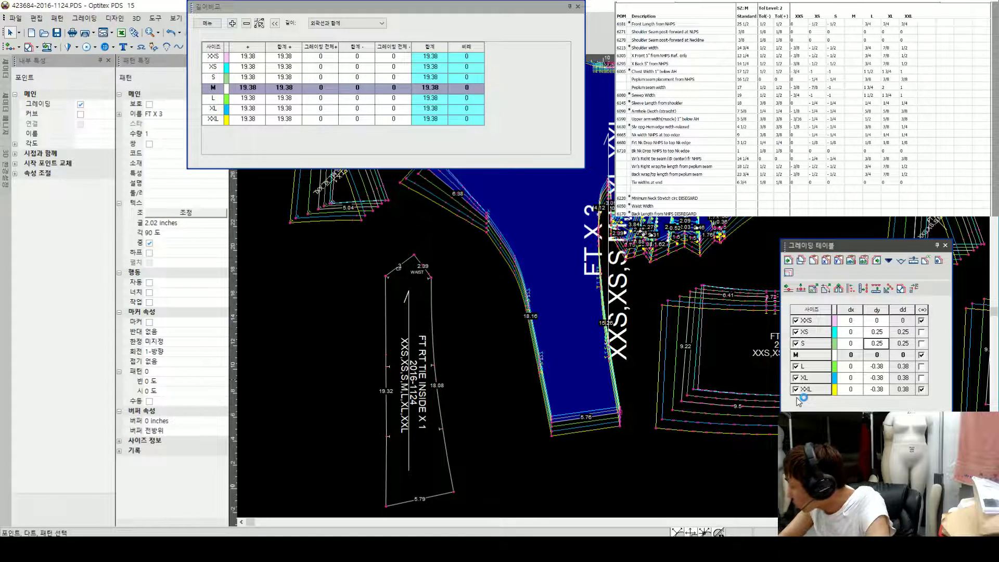
text(.75)
key(Up)
text(.75)
key(Up)
text(.38)
key(Down)
key(Down)
key(Down)
key(Down)
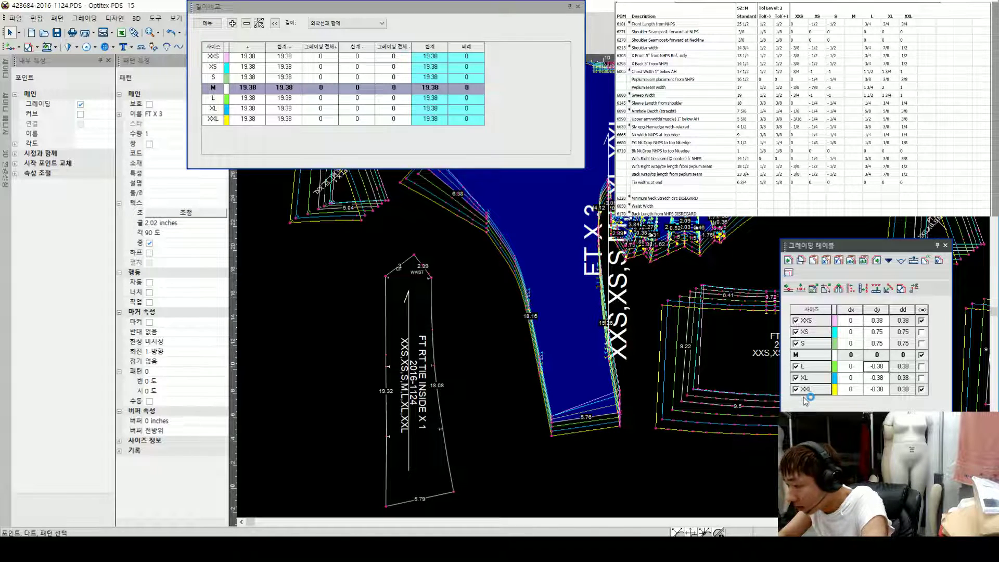
Step: Set dy at the tie strip's lower-right corner to -1.12 for L, -1.25 for XL and -0.88 for XXL
text(-1)
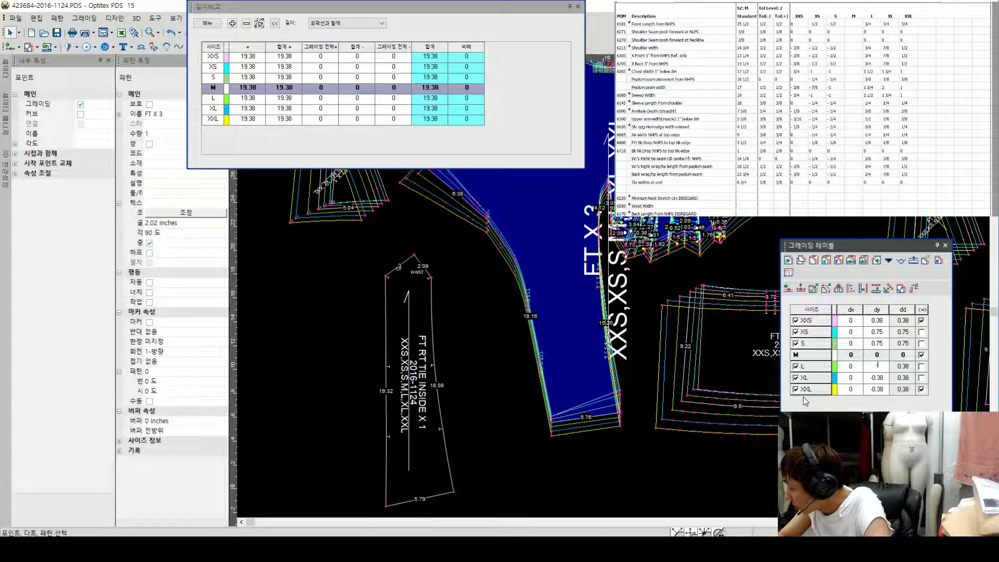
text(.12)
key(Down)
text(-1.25)
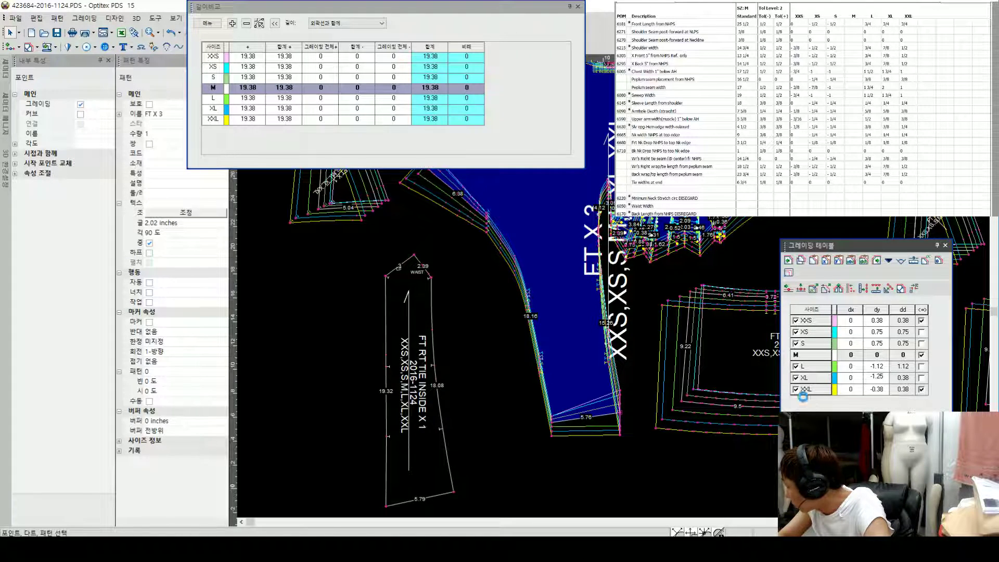
key(Down)
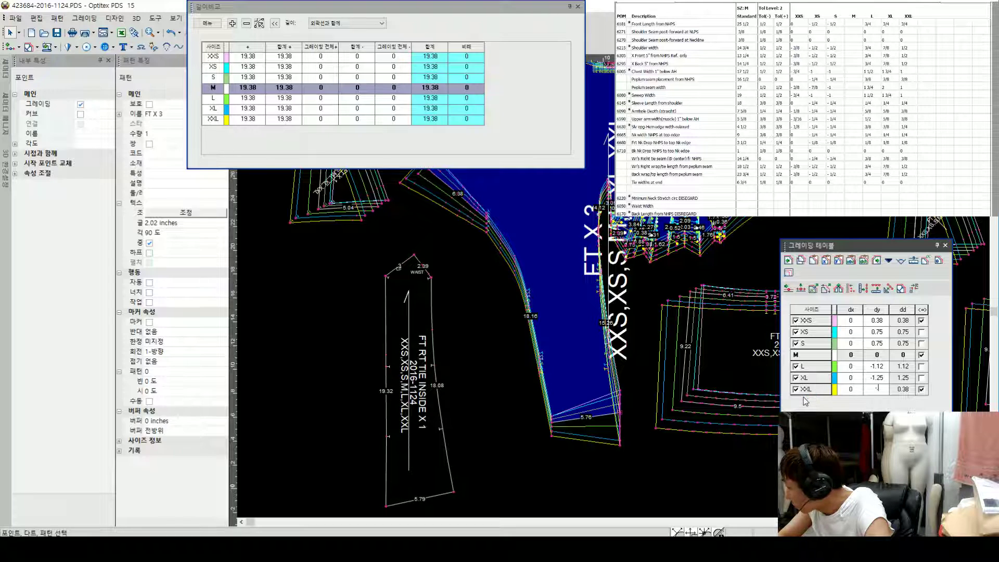
text(-0.38)
key(Return)
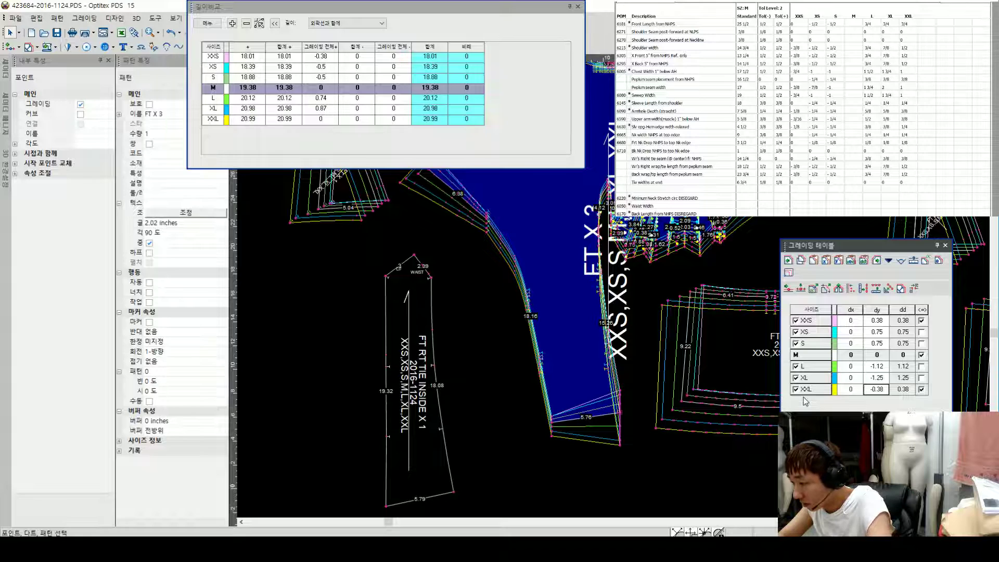
text(-.88)
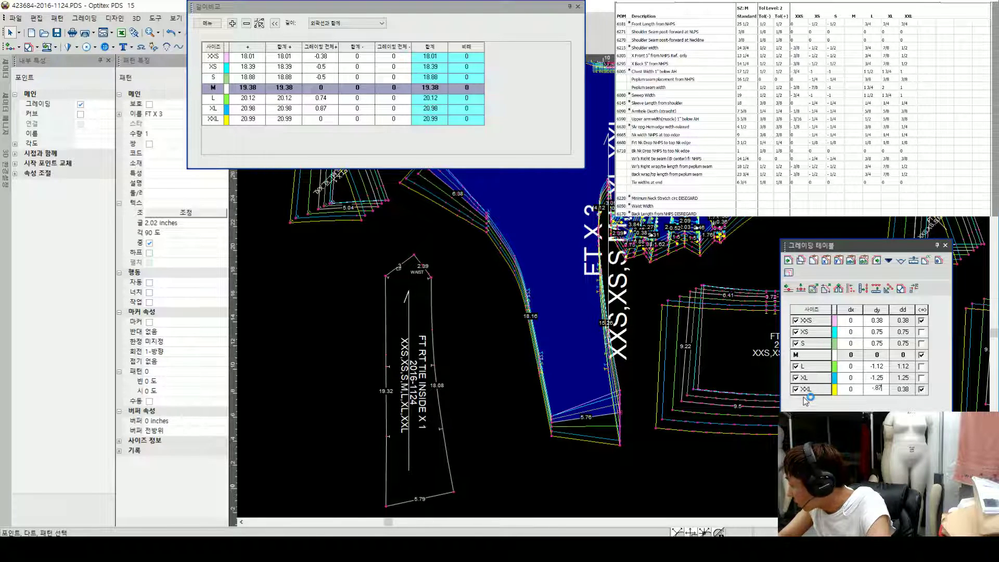
key(Return)
Step: Copy the corner's grading onto the tie strip's lower-left corner and update the length comparison
click(619, 413)
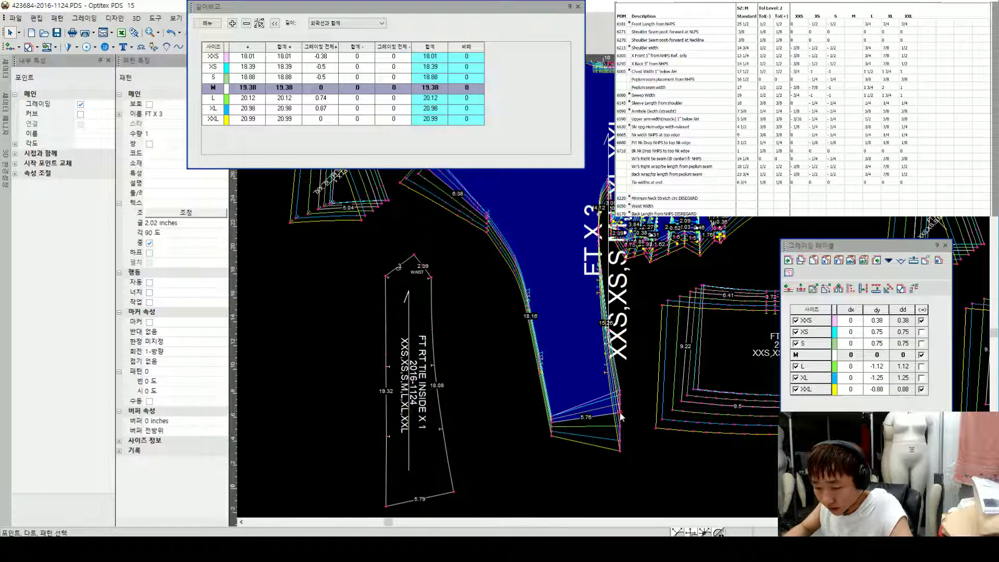
click(207, 23)
click(224, 58)
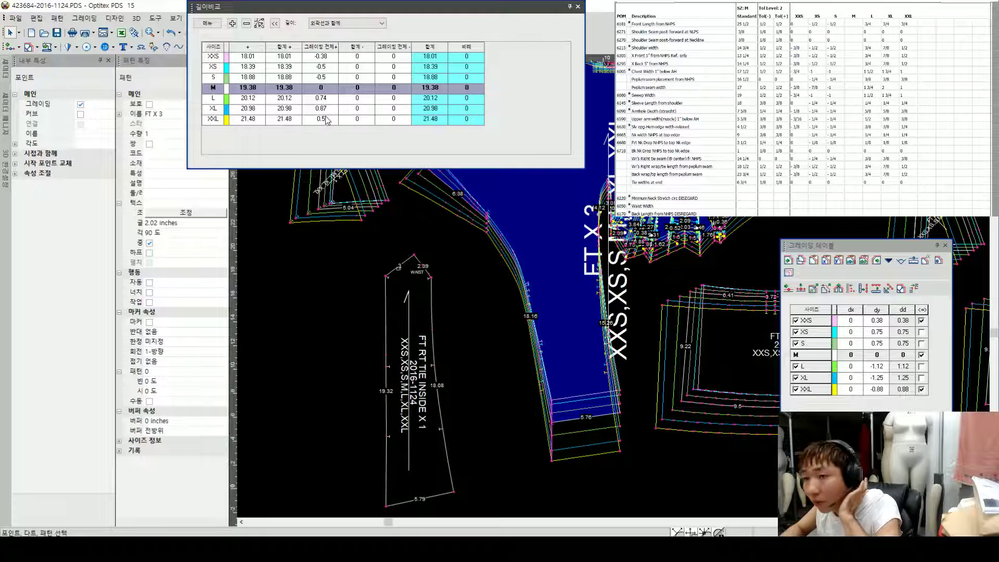
Step: Move the FT RT TIE INSIDE X 1 piece slightly up and closer to FT X 3's tie strip
scroll(618, 284, down, 3)
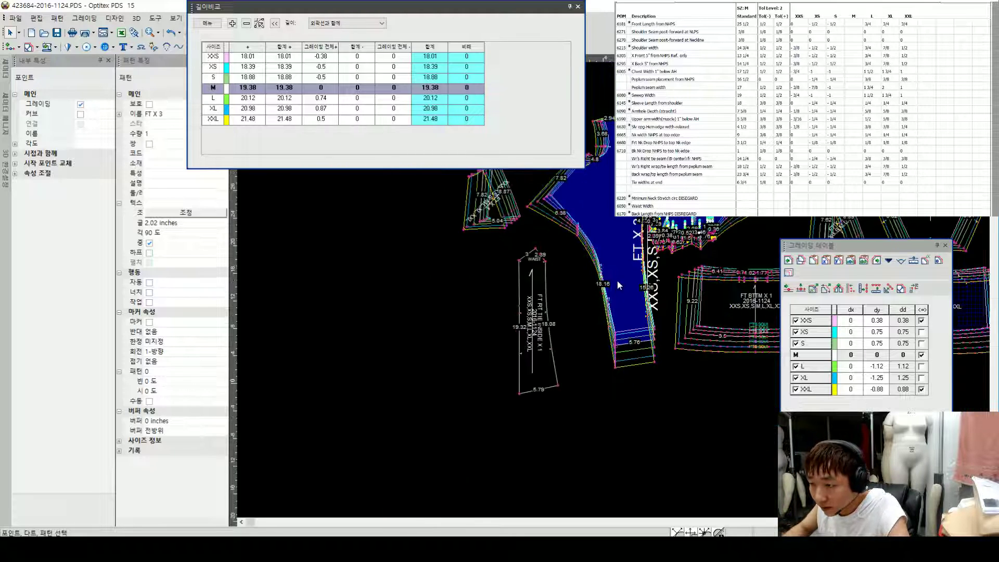
scroll(615, 297, up, 3)
click(507, 353)
scroll(554, 299, down, 3)
scroll(604, 294, up, 3)
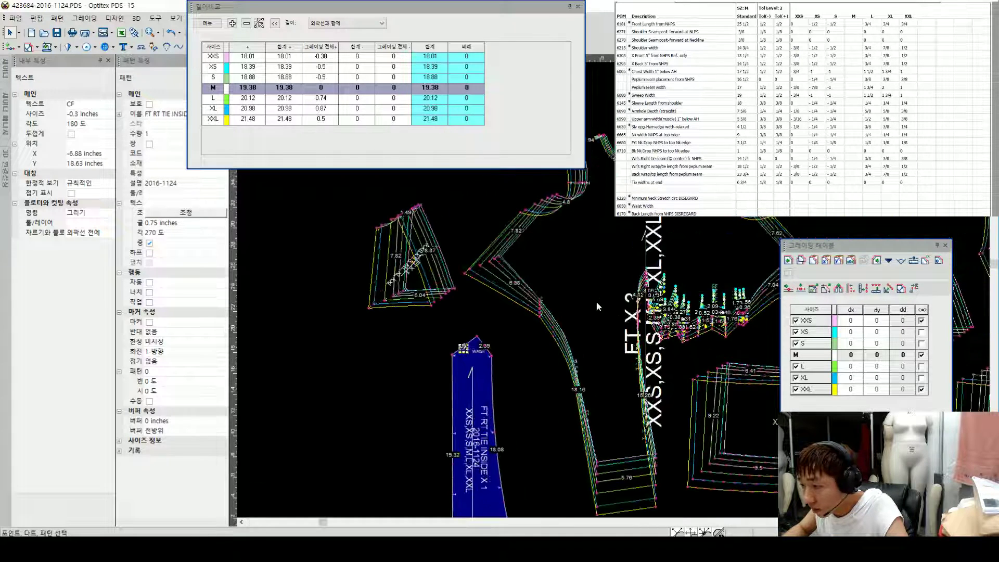
drag(487, 381, 504, 369)
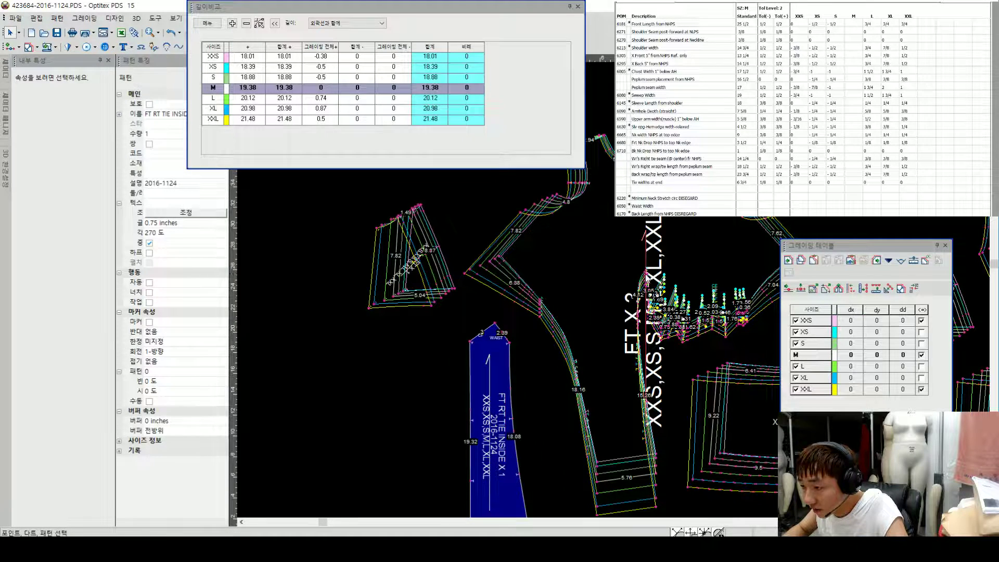
Step: Copy the grading of the point atop the inner edge of FT X 3's tie strip onto FT RT TIE INSIDE X 1's upper edge points
click(646, 275)
key(g)
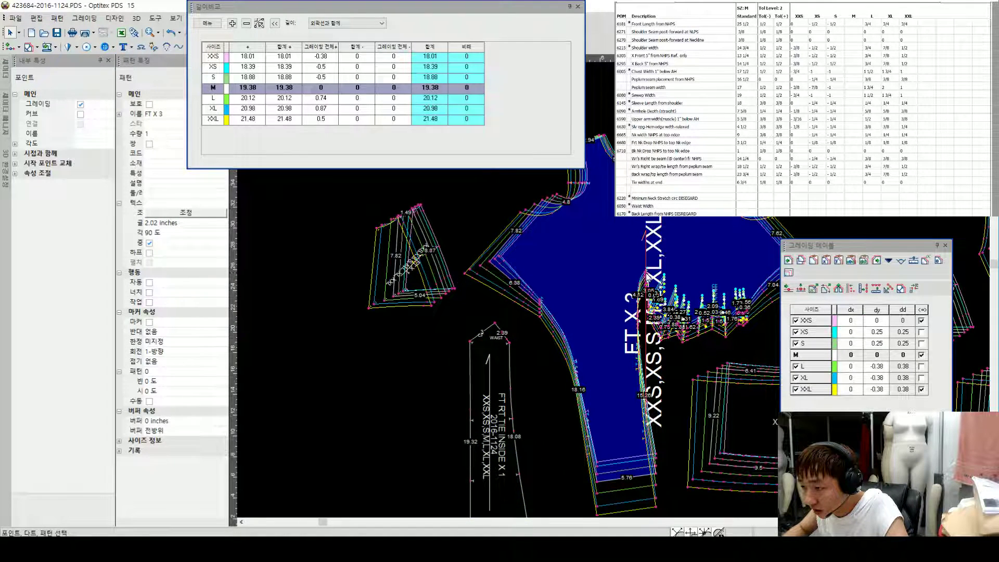
click(475, 341)
shift+click(471, 341)
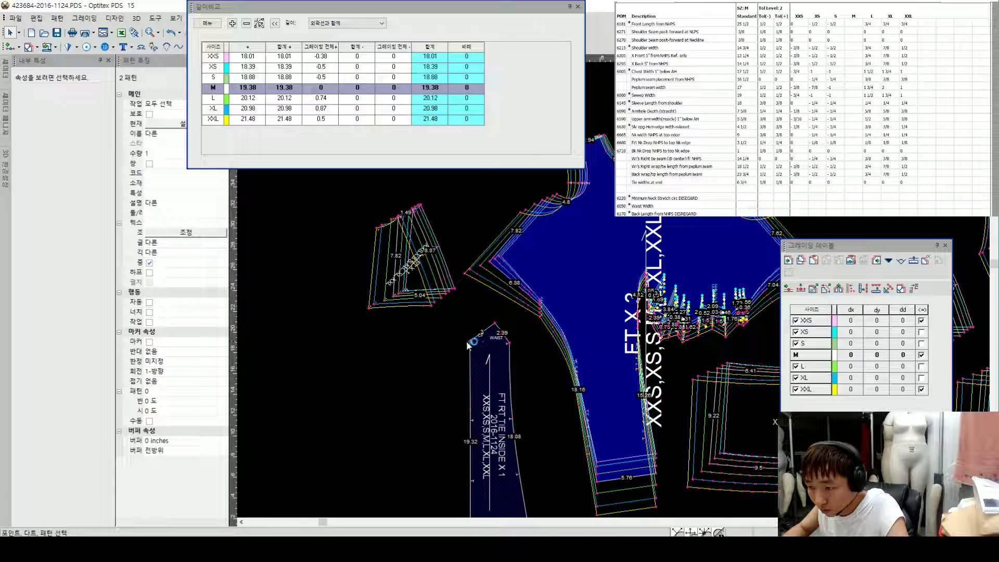
shift+click(509, 343)
key(ctrl+v)
scroll(547, 398, down, 2)
Step: Copy the grading of the lower-right corner of FT X 3's tie strip onto both bottom corners of FT RT TIE INSIDE X 1
click(648, 297)
scroll(651, 297, up, 2)
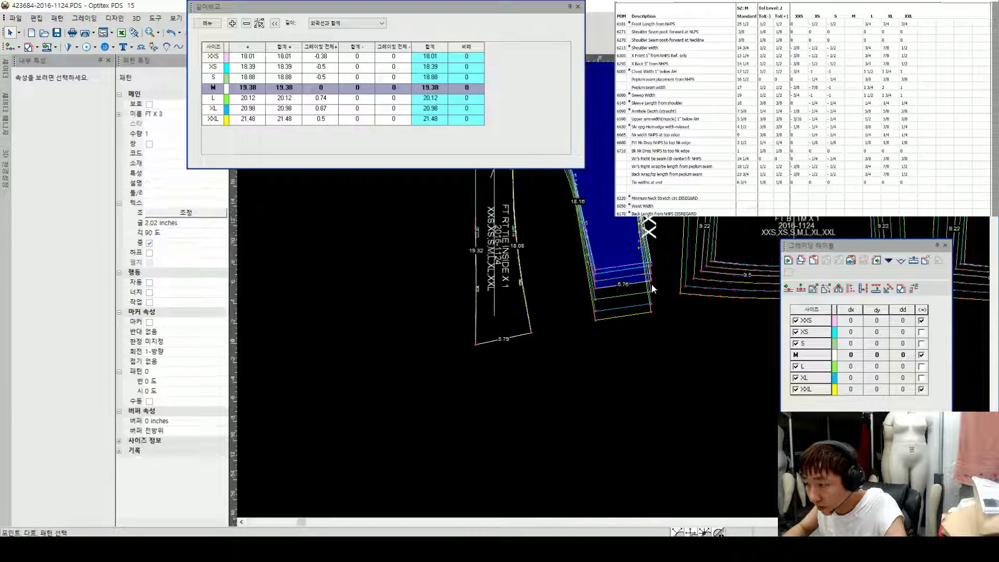
click(651, 281)
click(531, 333)
shift+click(475, 345)
key(ctrl+v)
scroll(590, 359, down, 2)
scroll(613, 290, up, 2)
click(490, 329)
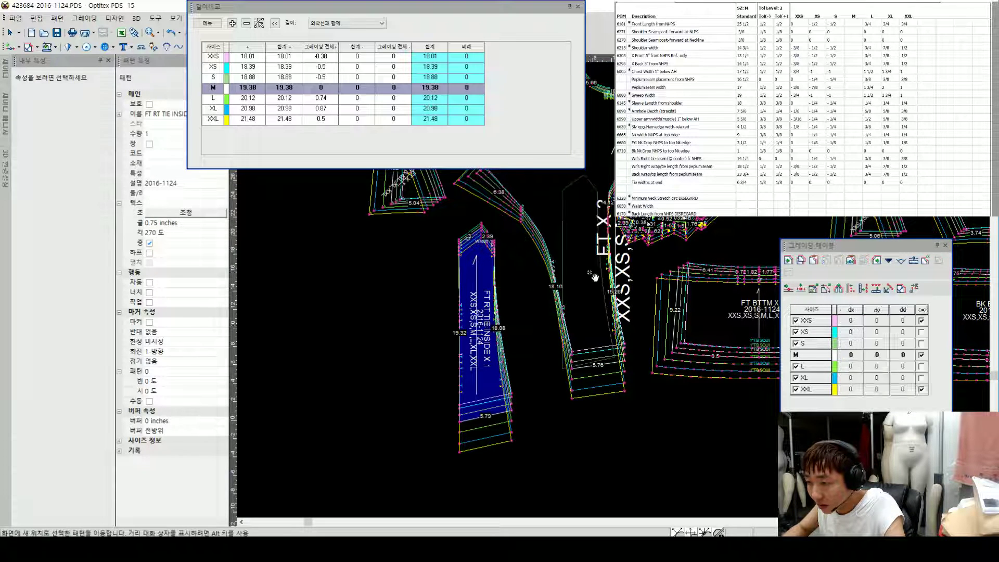
click(482, 329)
scroll(614, 289, down, 1)
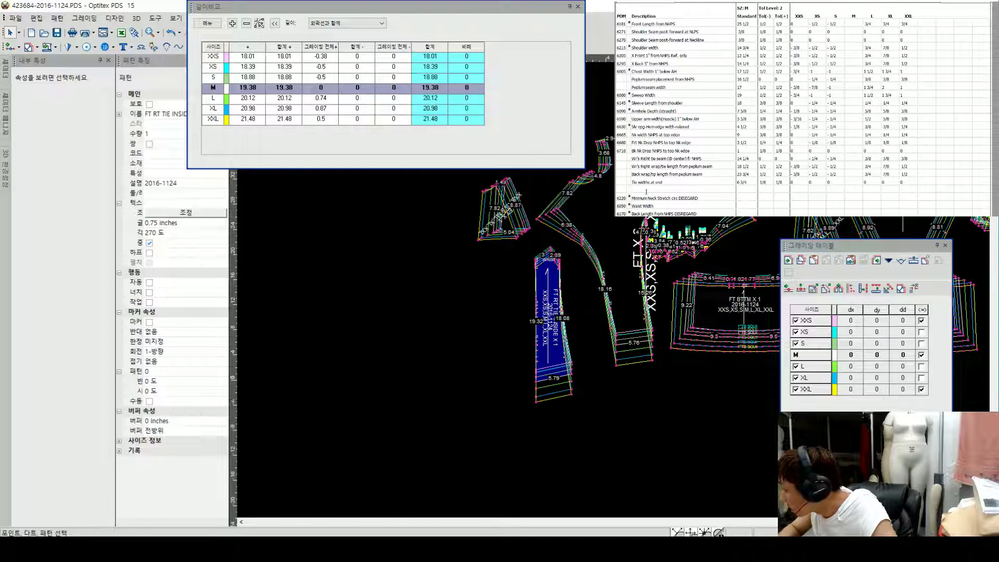
Step: Set dy at LF TIE X 2's lower-right corner to 0.5 for S and XS and 0.38 for XXS
scroll(629, 328, down, 2)
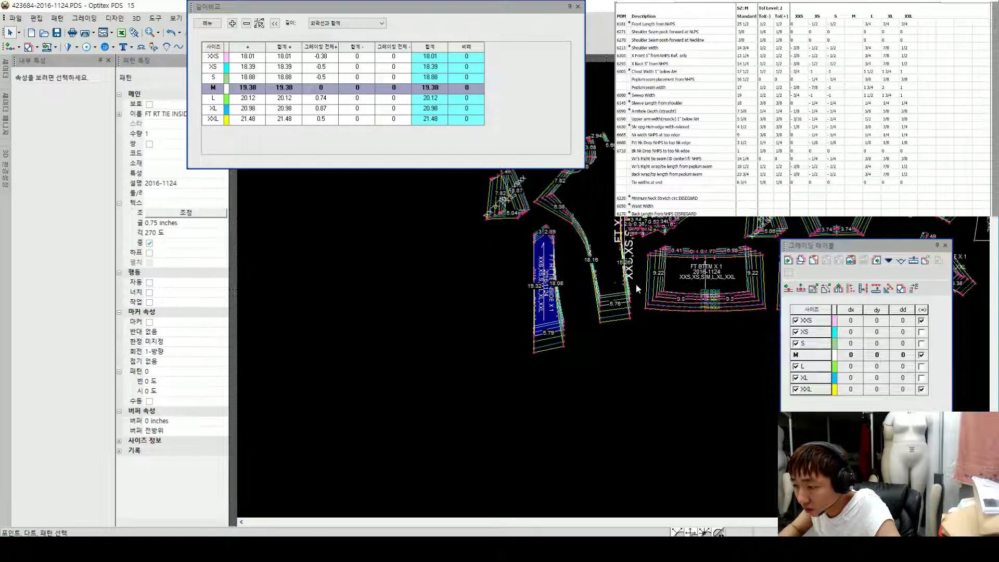
scroll(599, 294, up, 2)
scroll(739, 285, down, 2)
scroll(677, 290, up, 1)
scroll(619, 282, up, 2)
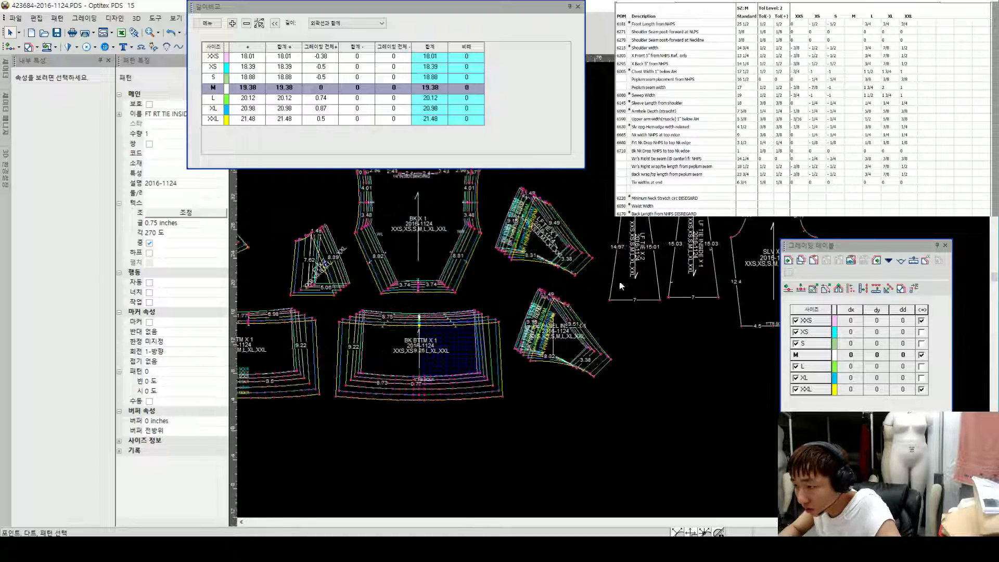
click(610, 283)
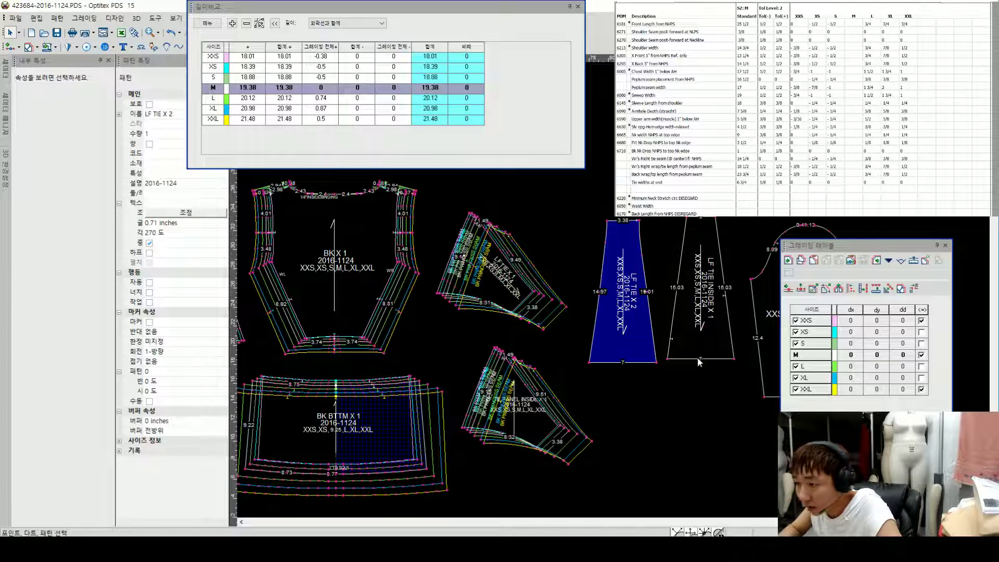
click(656, 363)
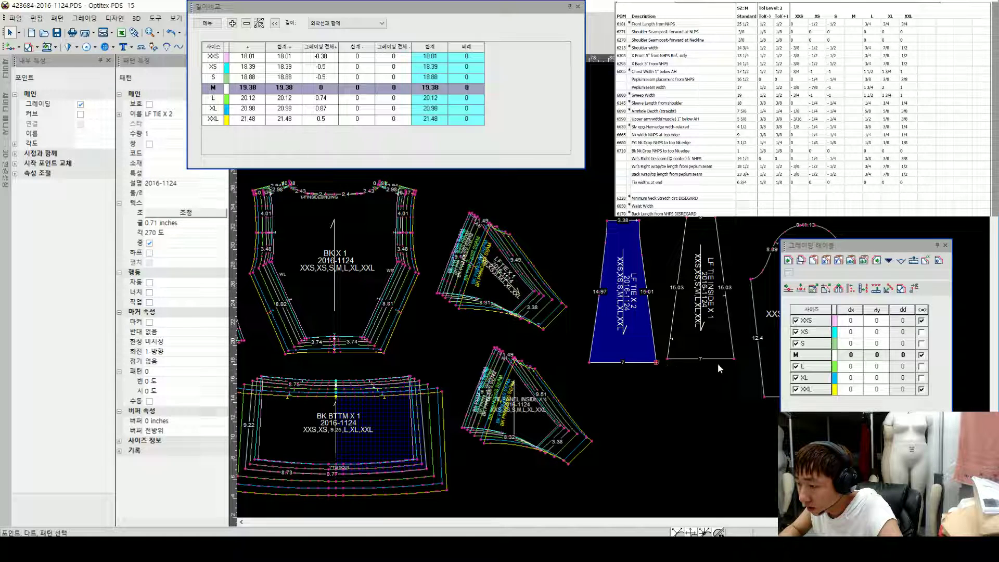
click(878, 343)
text(.5)
key(Up)
text(.5)
key(Up)
text(.38)
key(Down)
key(Down)
key(Down)
key(Down)
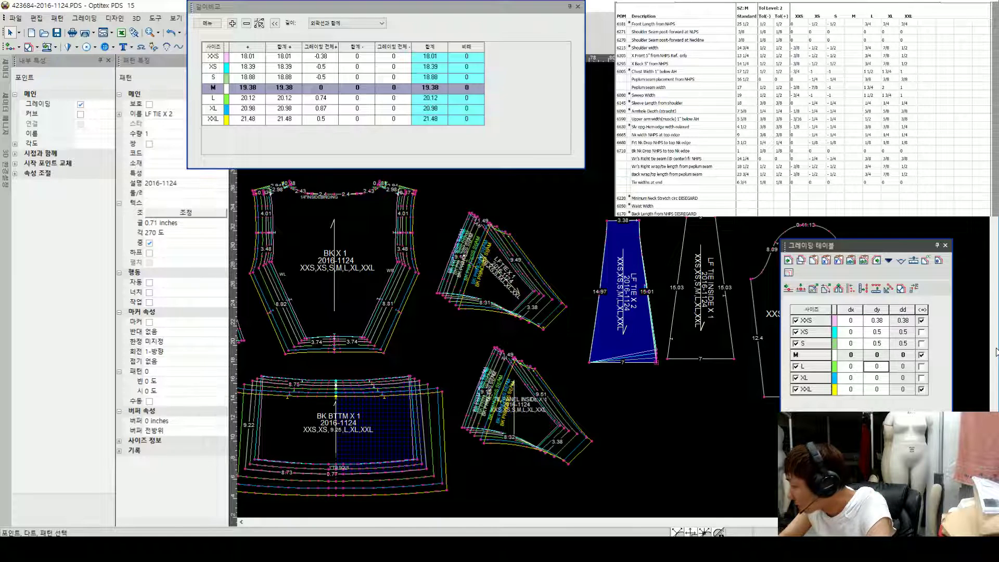
Step: Set dy at LF TIE X 2's lower-right corner to -0.75 for L, -0.88 for XL and -0.5 for XXL
text(-.75)
key(Down)
text(-.88)
key(Down)
text(-.5)
key(Return)
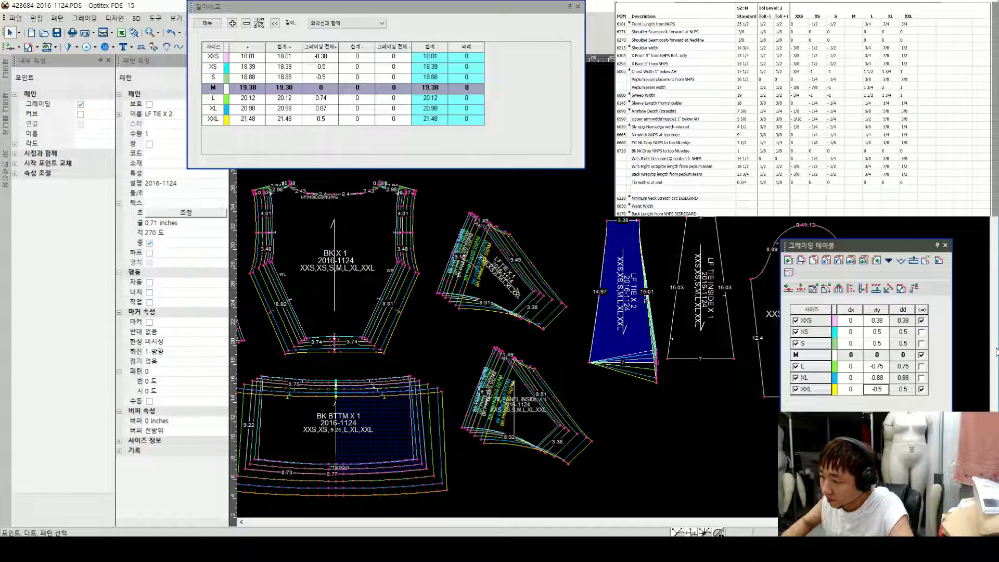
Step: Copy that corner's grading onto LF TIE X 2's lower-left corner and both bottom corners of LF TIE INSIDE X 1
click(657, 358)
click(590, 363)
key(ctrl+v)
click(734, 358)
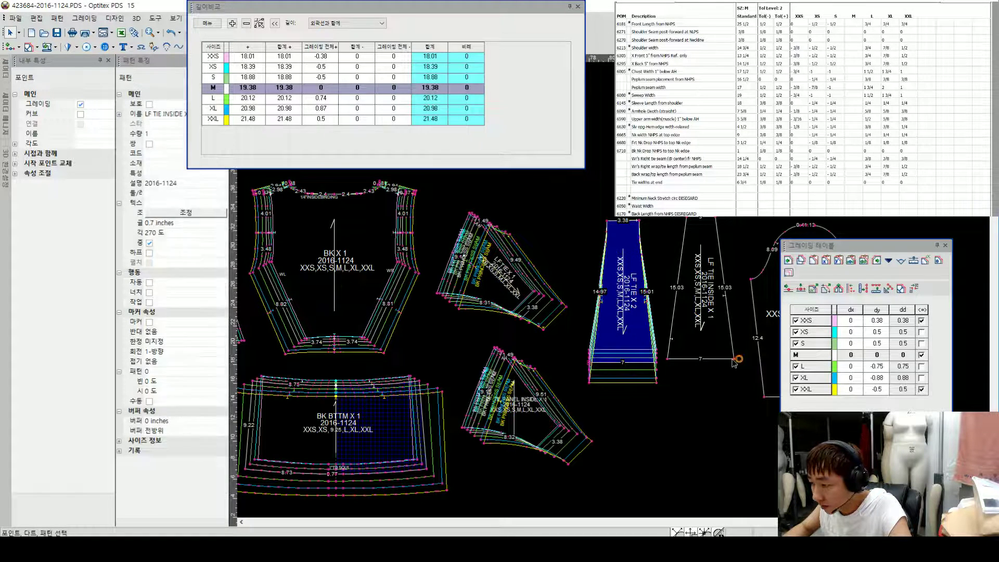
key(ctrl+v)
click(669, 359)
key(ctrl+v)
click(713, 338)
click(719, 336)
scroll(719, 337, down, 1)
click(654, 280)
scroll(612, 287, up, 3)
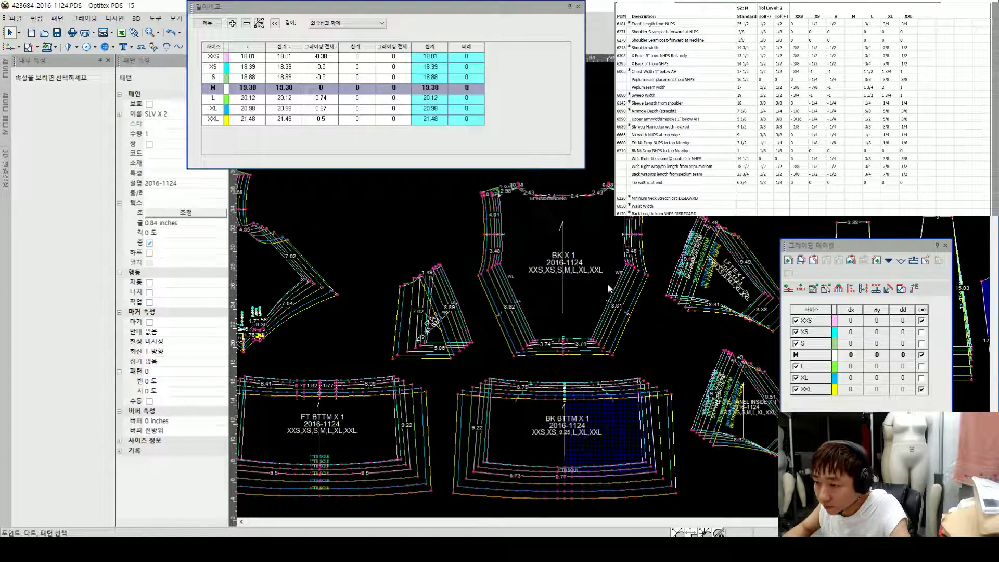
Step: Turn the point at the notch on the left half of BK BTTM X 1's waist edge into a grading point
scroll(570, 302, down, 3)
scroll(629, 270, up, 3)
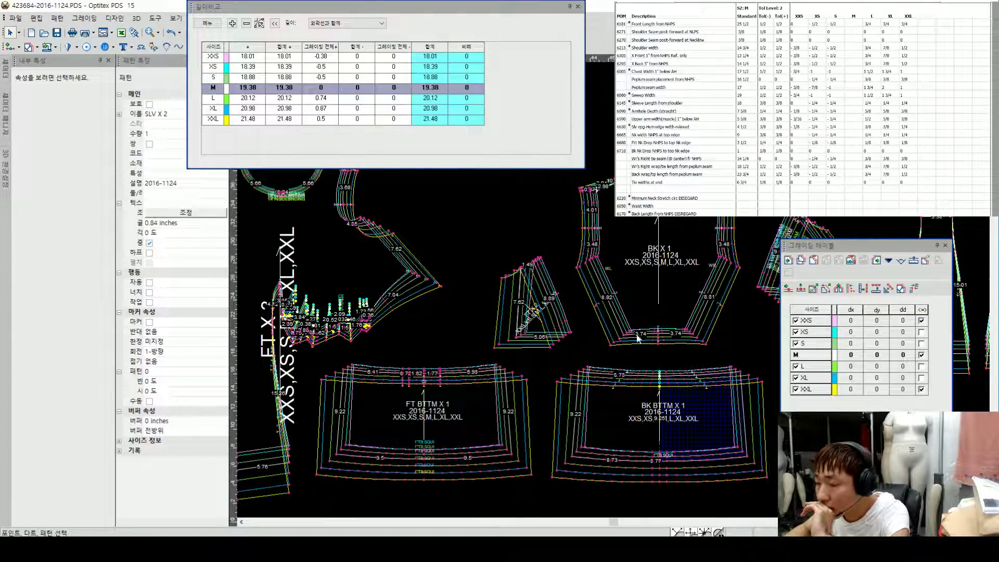
scroll(639, 335, up, 1)
click(638, 337)
scroll(635, 333, up, 3)
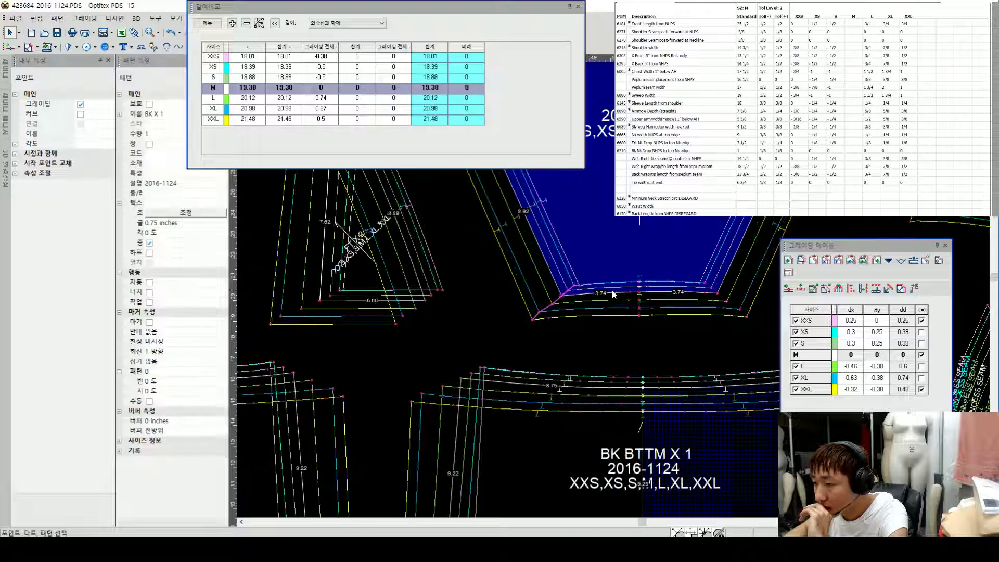
click(561, 388)
scroll(583, 387, up, 2)
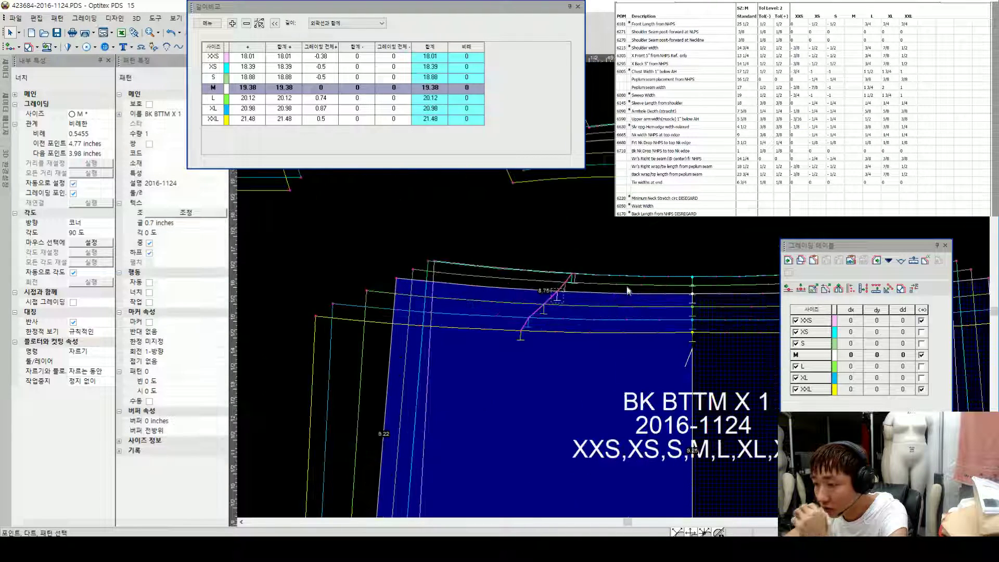
click(557, 291)
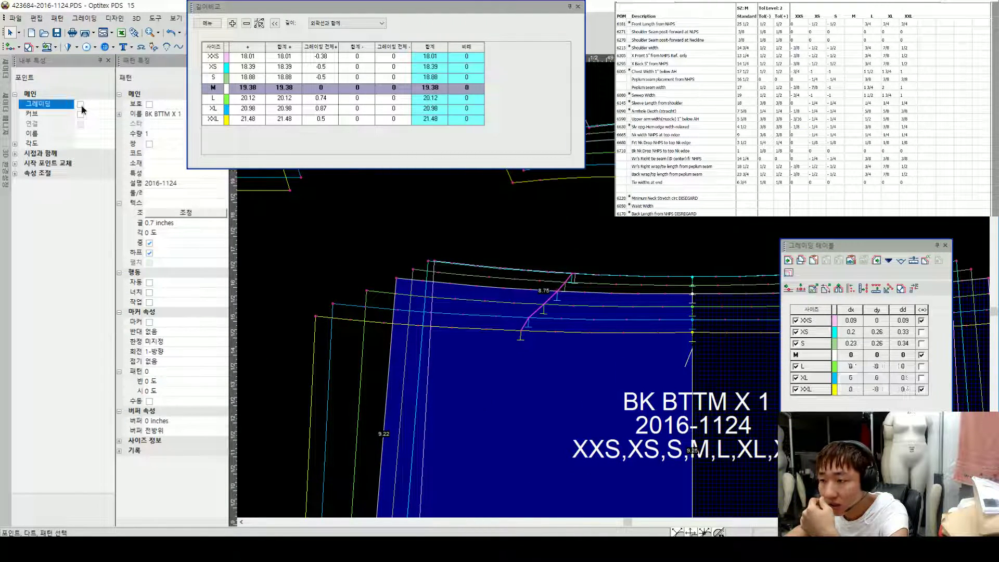
click(689, 232)
Step: Copy the grading of BK X 1's lower-left waist corner onto the notch point of BK BTTM X 1's waist edge
scroll(594, 442, down, 2)
scroll(587, 259, up, 2)
click(575, 250)
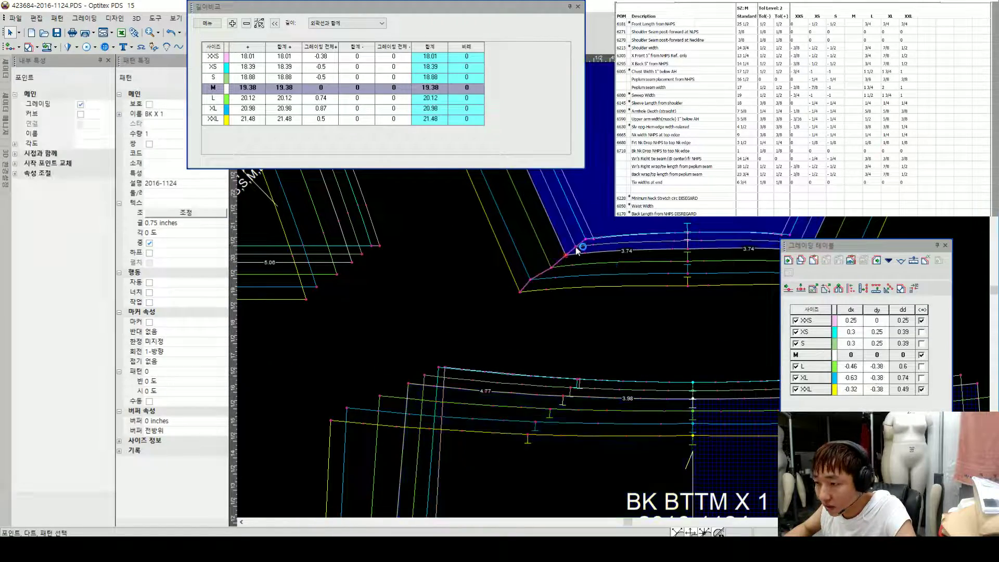
click(575, 393)
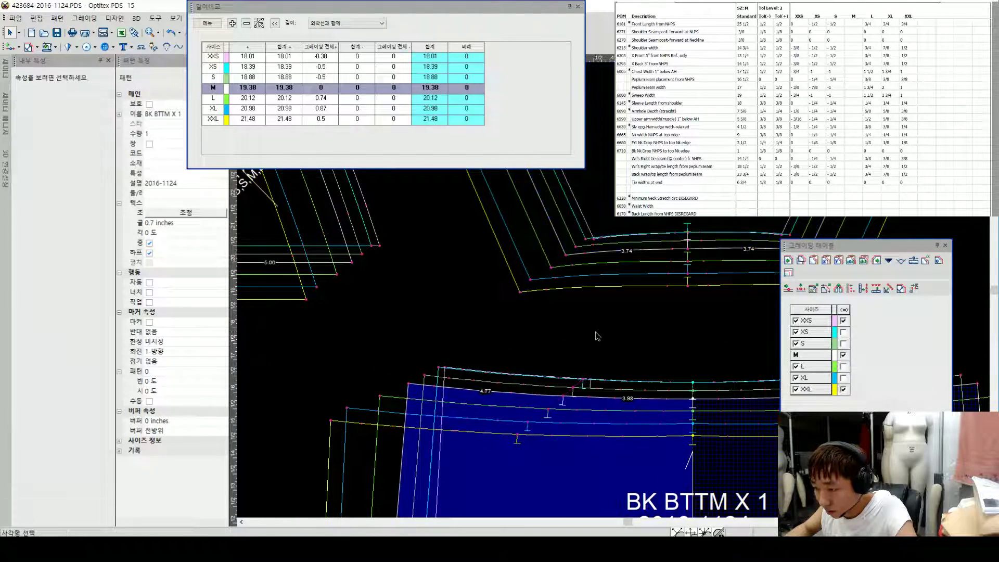
Step: Copy the grading of the center waist point on FT BTTM X 1 onto the piece's CF text
scroll(609, 291, down, 2)
scroll(404, 293, down, 2)
scroll(618, 292, up, 3)
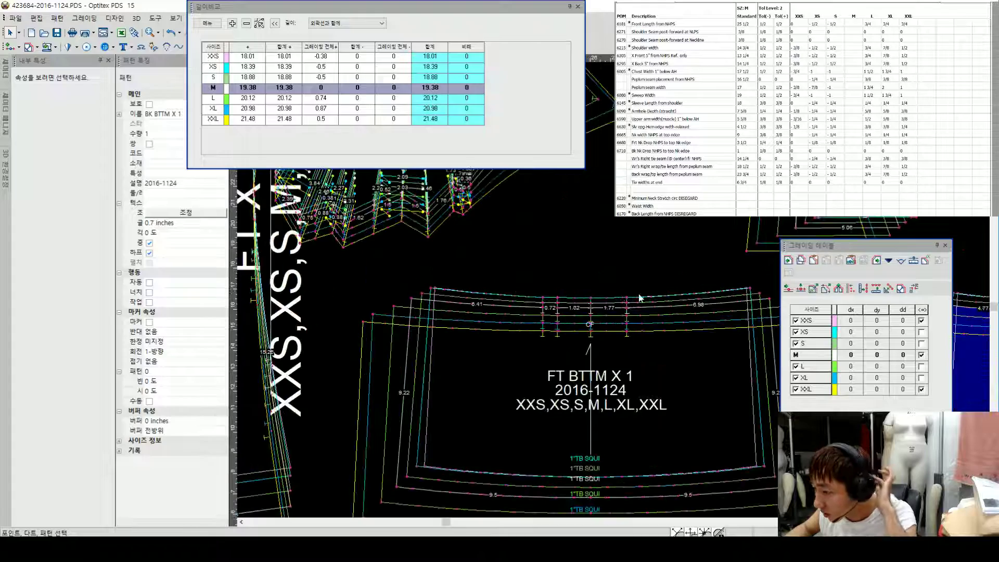
click(591, 322)
scroll(594, 321, up, 2)
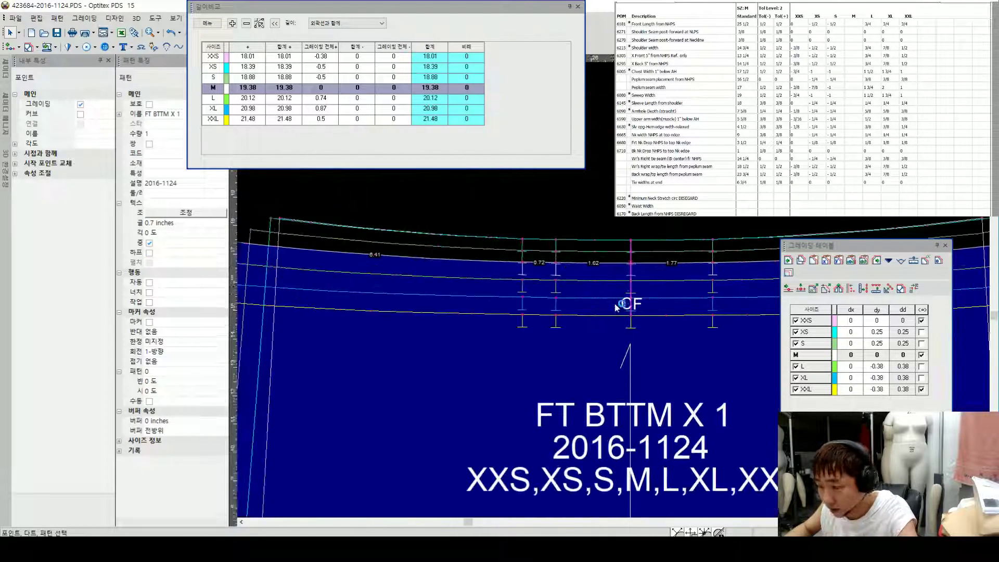
click(646, 305)
scroll(624, 299, down, 4)
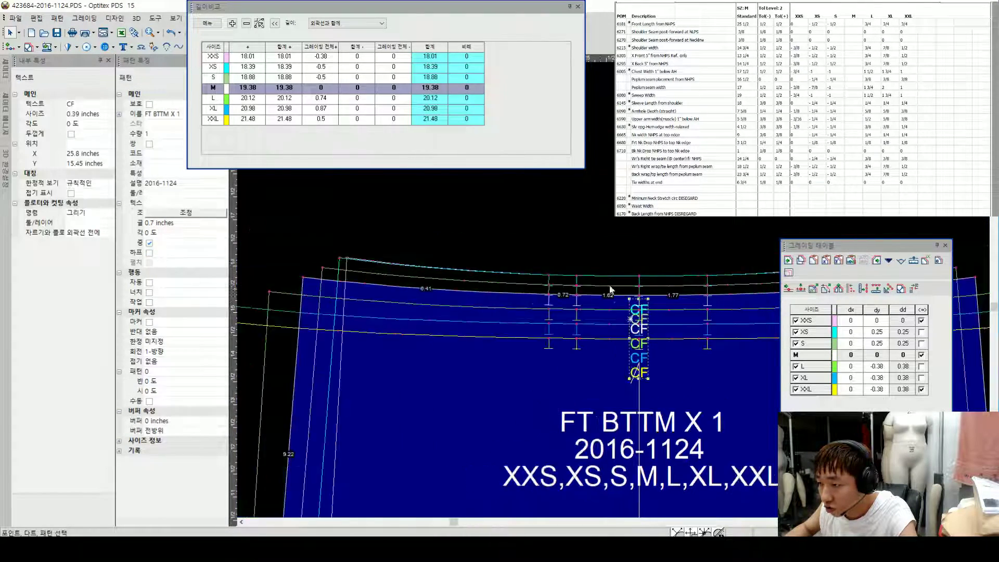
Step: Examine the graded sizes along FT X 3's pleated edge and the rest of the piece against the measurement chart
scroll(617, 292, down, 1)
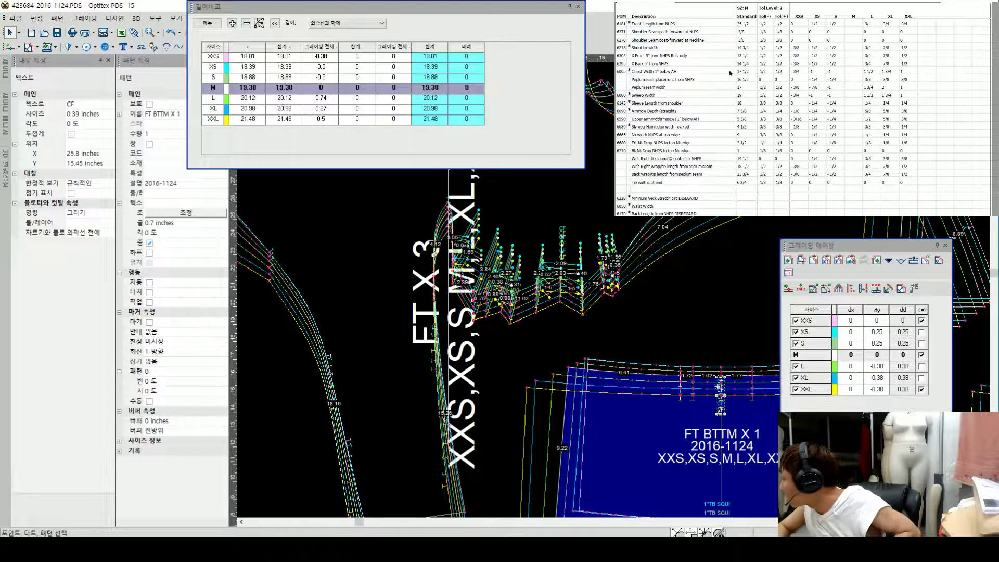
scroll(614, 289, up, 1)
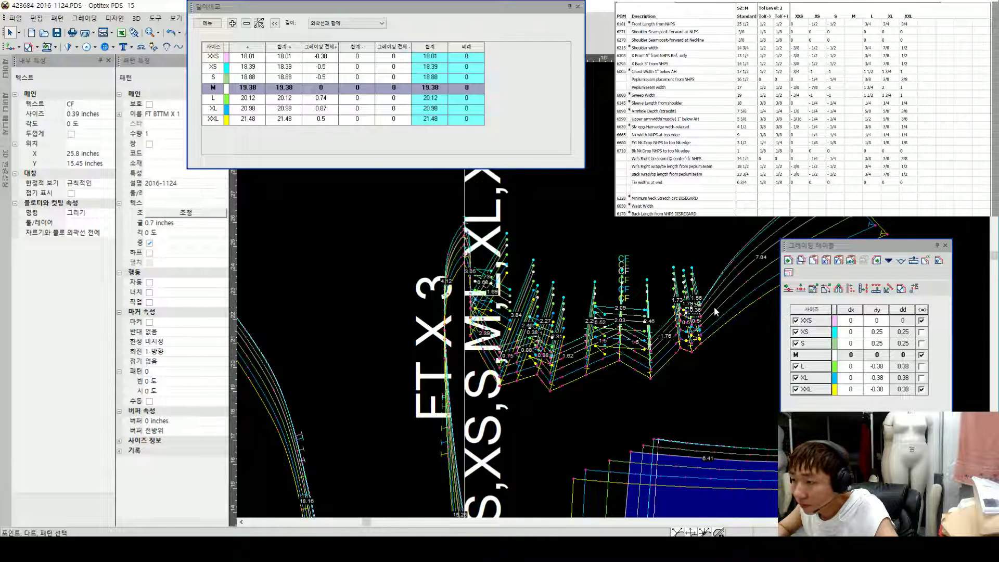
scroll(671, 299, down, 1)
scroll(613, 289, up, 1)
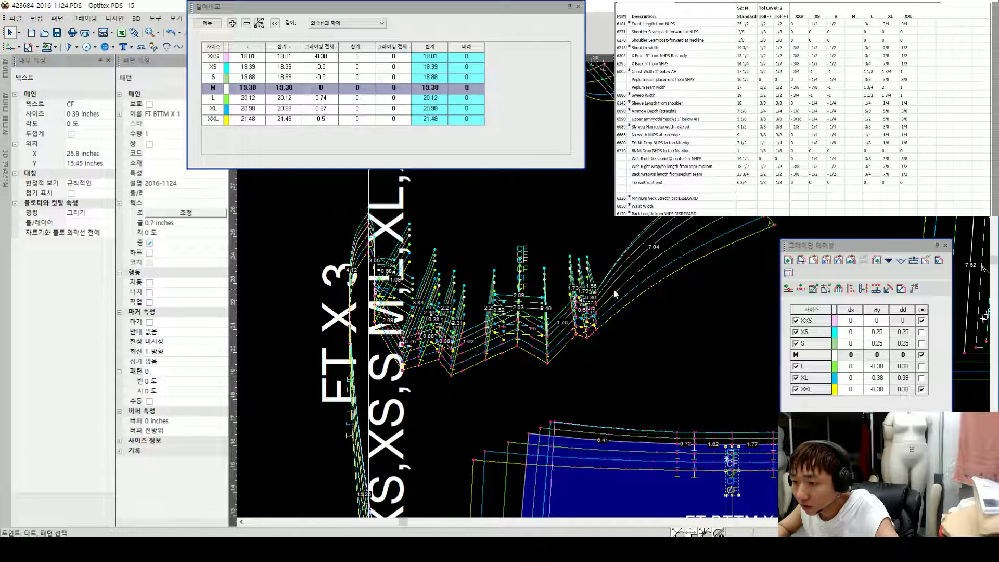
scroll(614, 290, down, 2)
scroll(615, 292, up, 1)
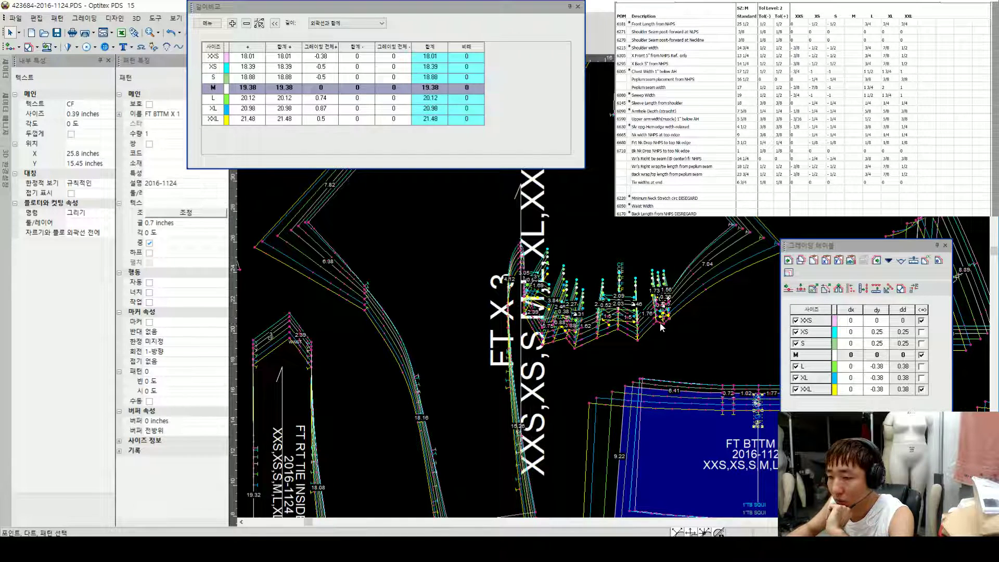
scroll(660, 324, up, 1)
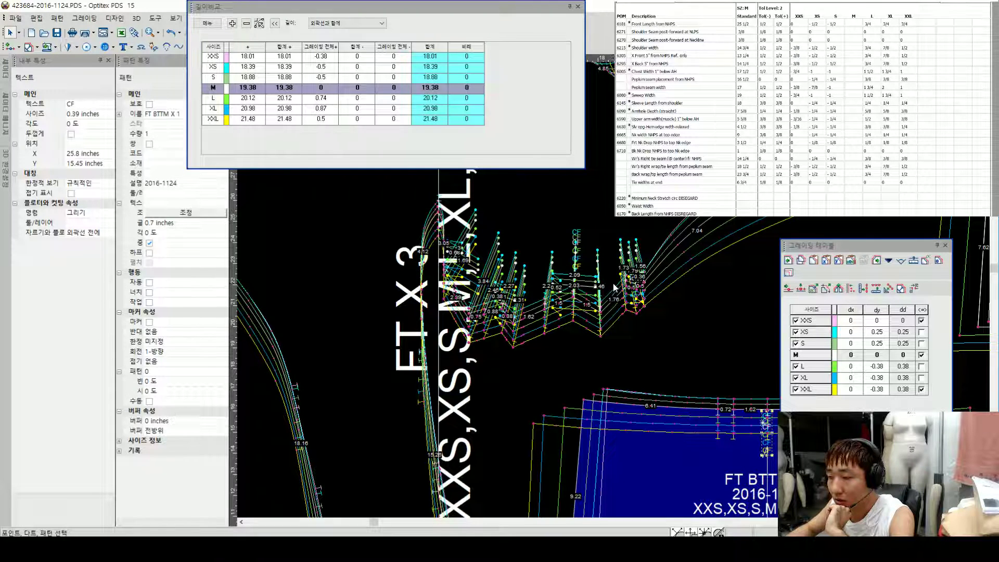
scroll(615, 286, up, 1)
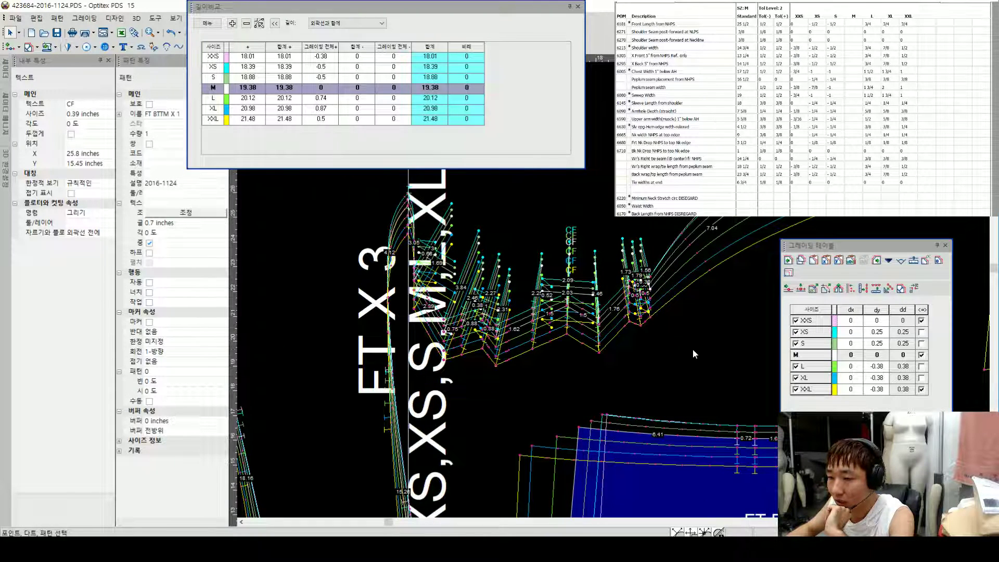
scroll(690, 342, down, 3)
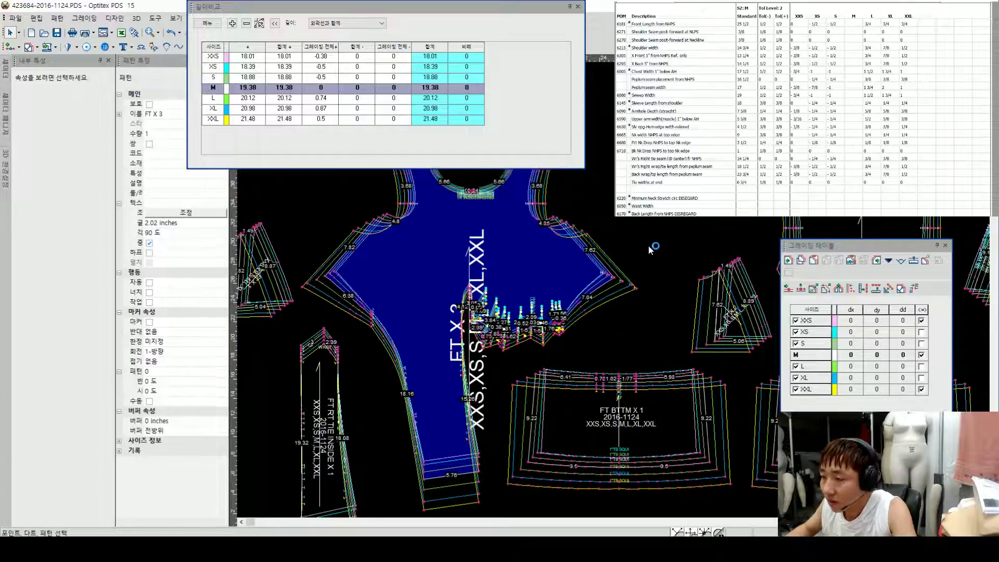
scroll(614, 289, up, 3)
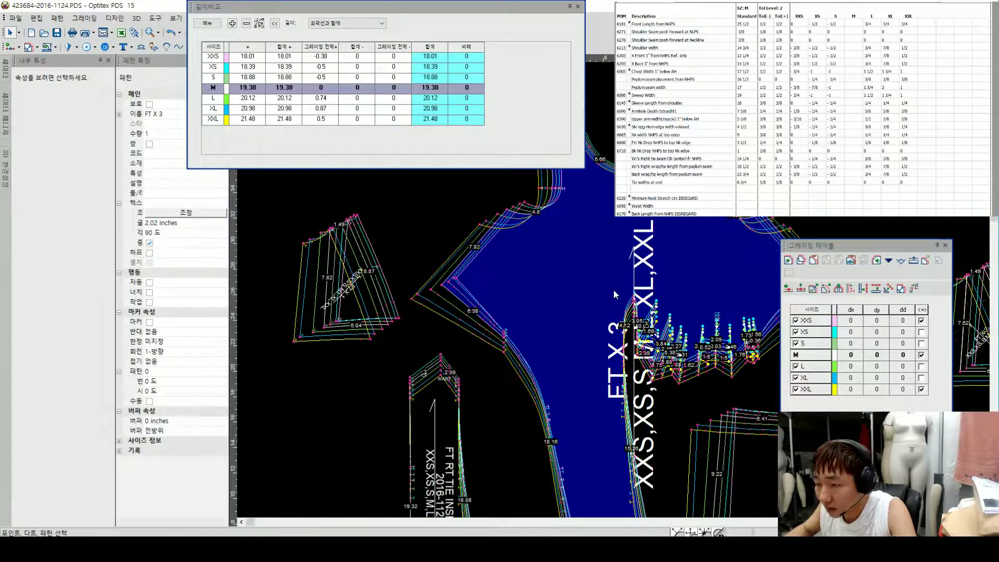
scroll(628, 288, up, 1)
scroll(636, 294, down, 3)
scroll(628, 274, up, 1)
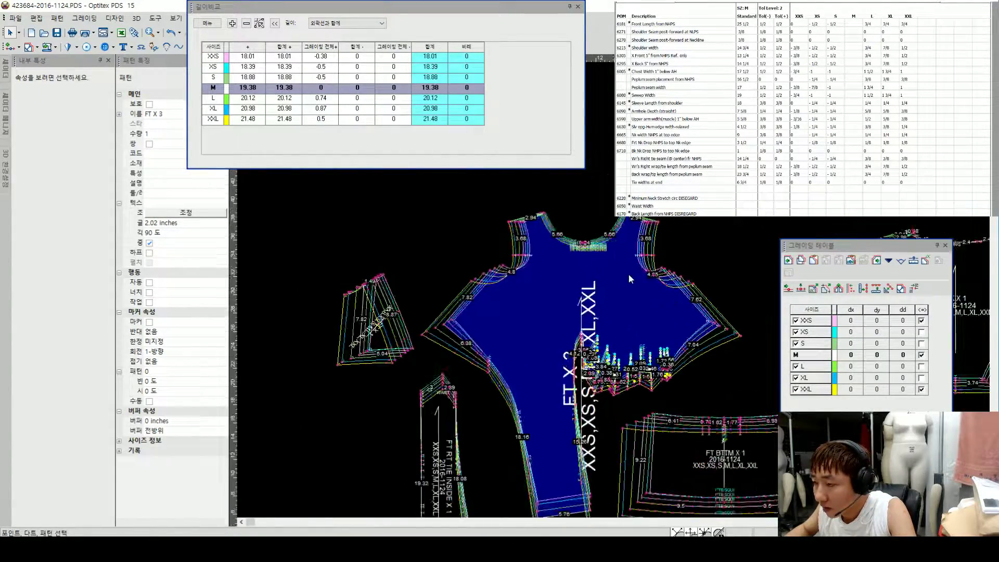
scroll(628, 273, down, 2)
scroll(626, 295, up, 2)
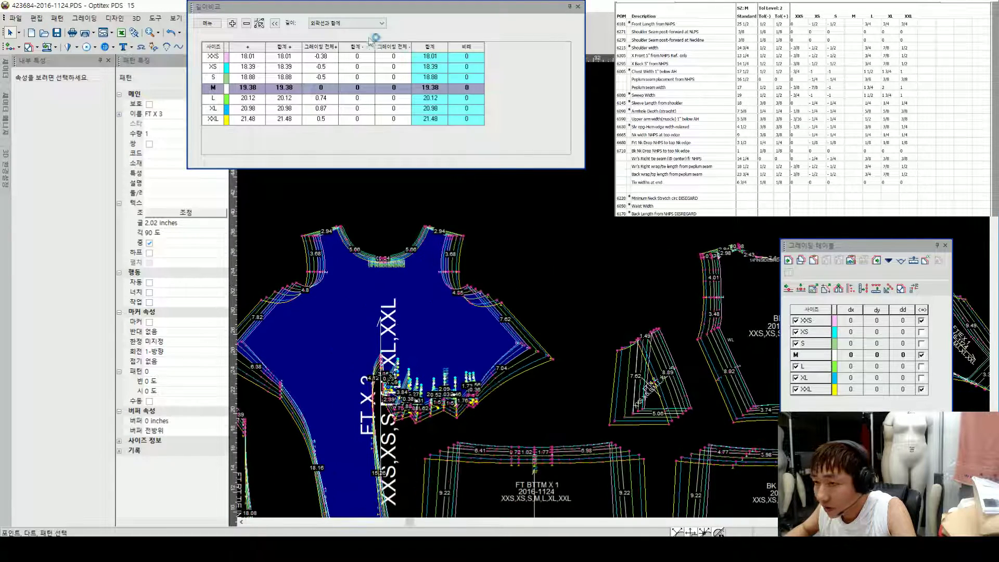
Step: Clear the length comparison and measure FT X 3's left armhole from the underarm to the shoulder in all sizes
click(207, 24)
click(230, 80)
scroll(349, 257, up, 2)
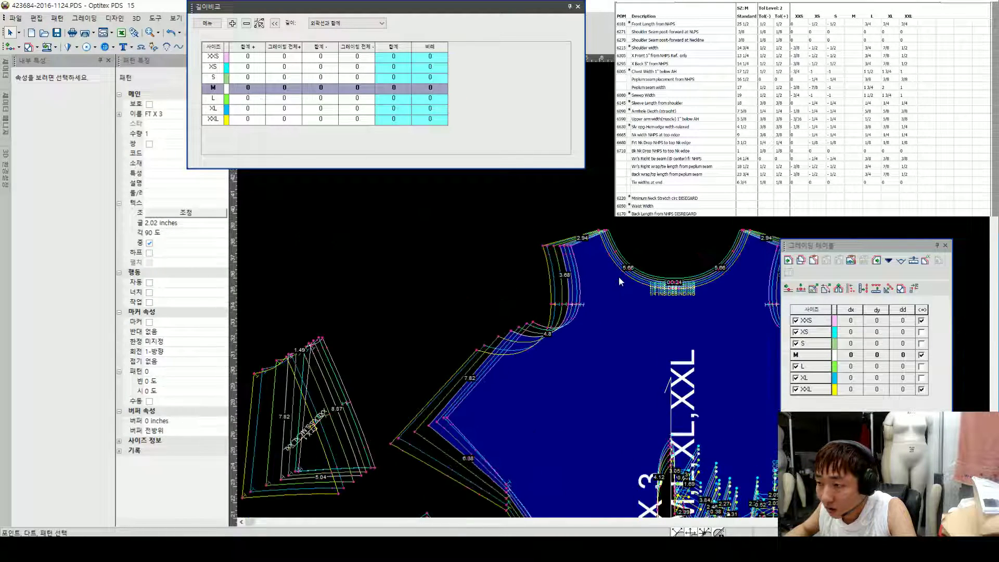
click(512, 330)
shift+click(561, 246)
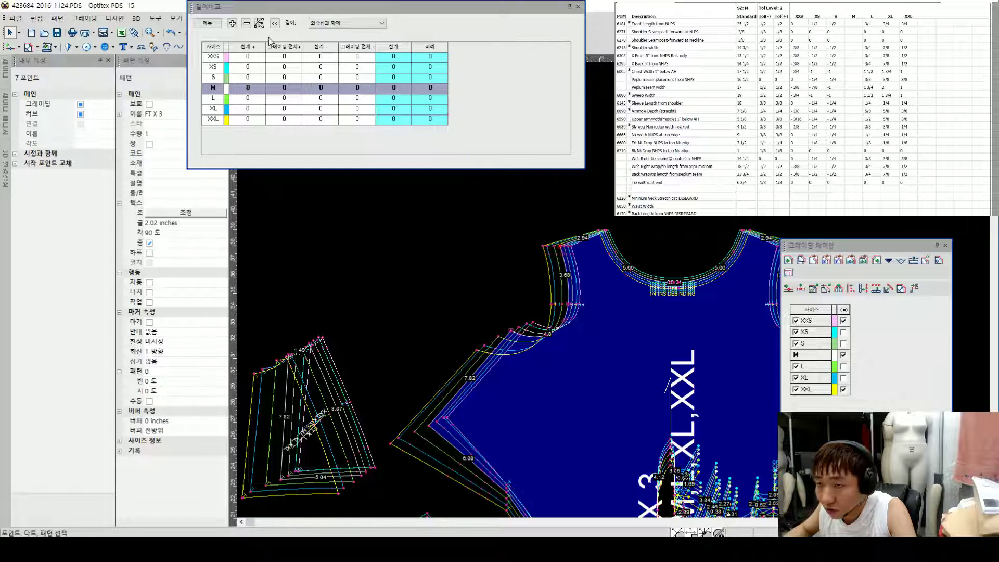
click(232, 23)
scroll(650, 275, down, 3)
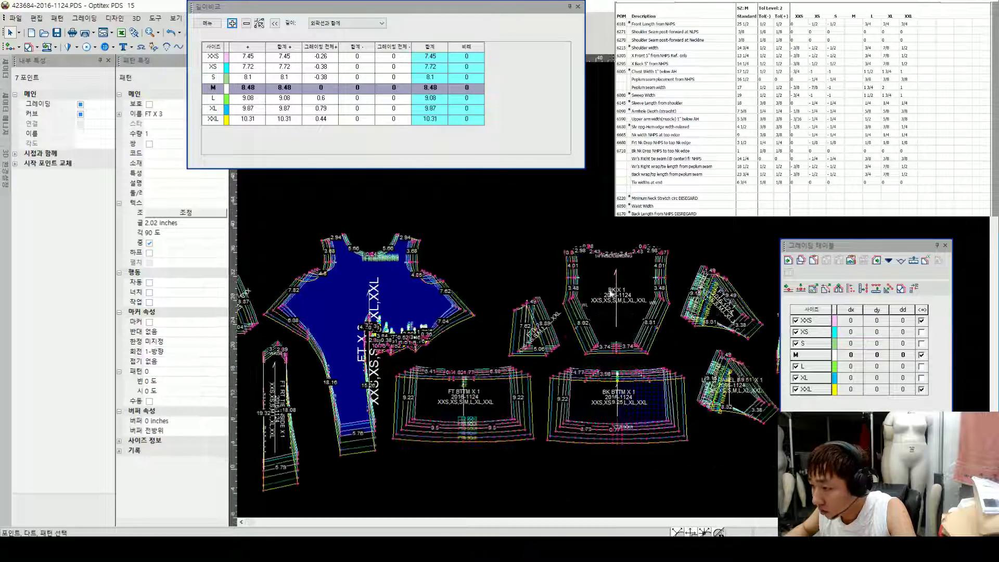
Step: Compare the FT X 3 armhole against BK X 1's left armhole plus the top edge of the small FT X 2 panel in all sizes
scroll(606, 336, up, 2)
click(596, 333)
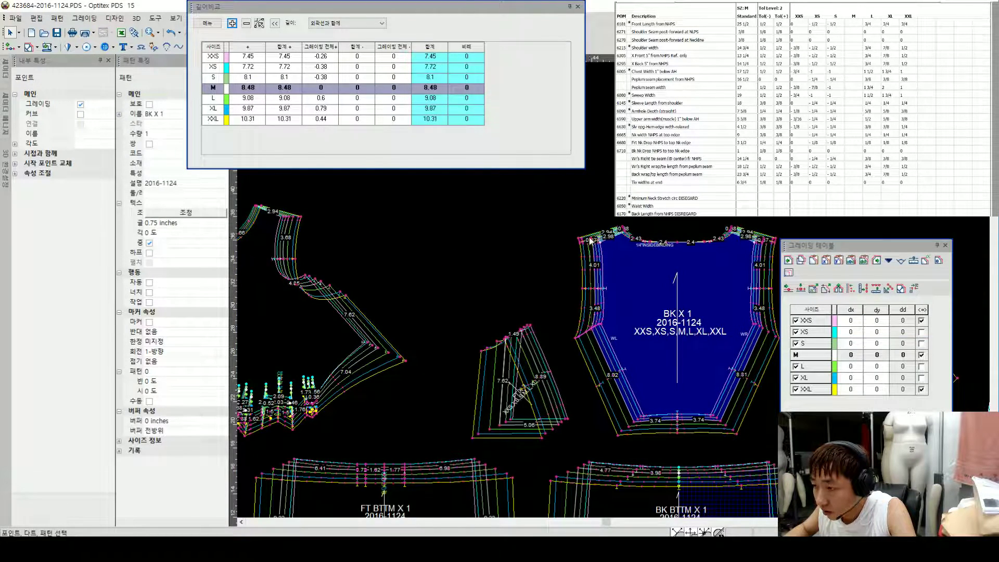
click(246, 23)
click(585, 319)
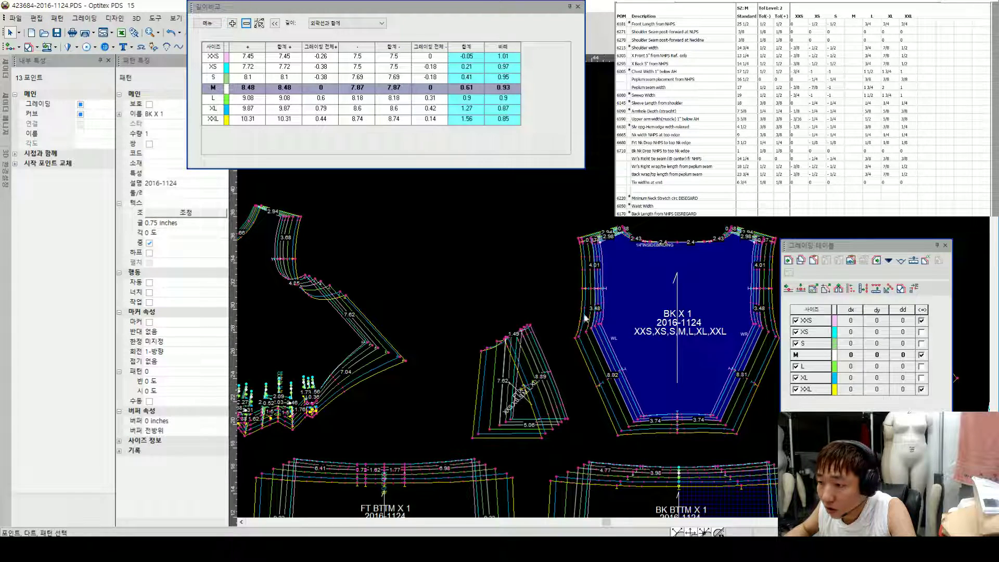
click(508, 339)
click(246, 23)
scroll(613, 291, down, 3)
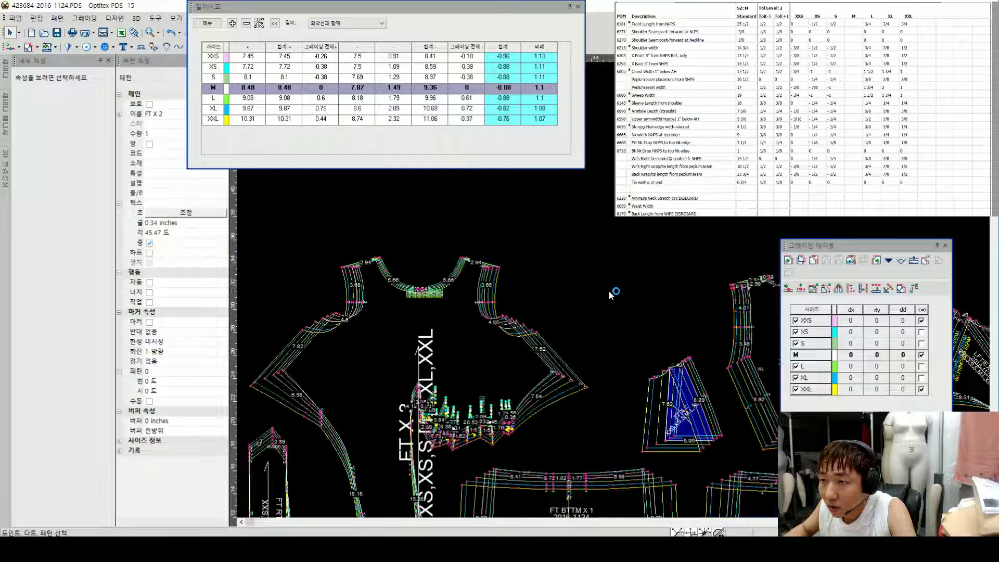
scroll(579, 285, up, 2)
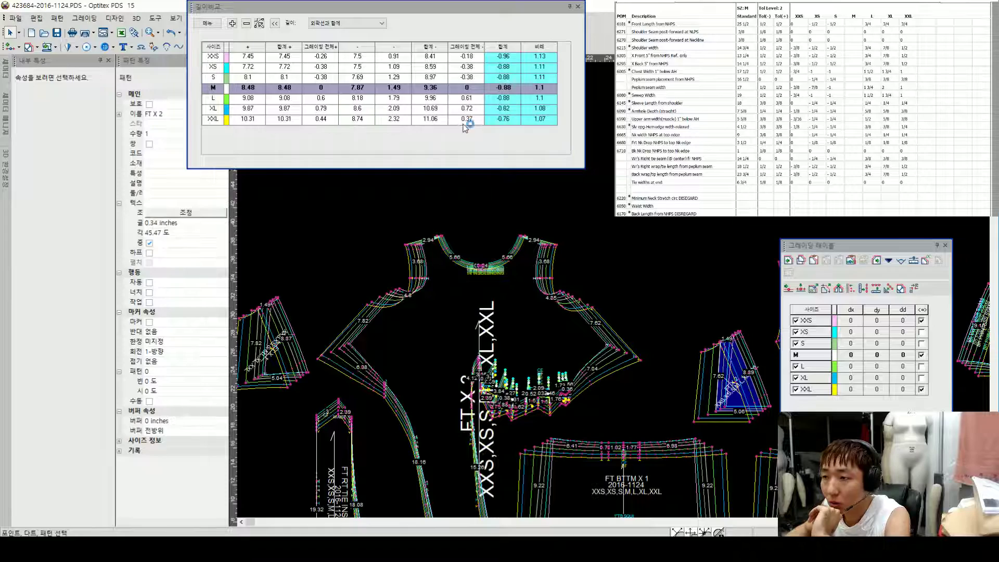
Step: Turn the curve point just below the notch on FT X 3's left armhole into a grading point
click(555, 231)
scroll(493, 273, up, 1)
scroll(604, 289, down, 3)
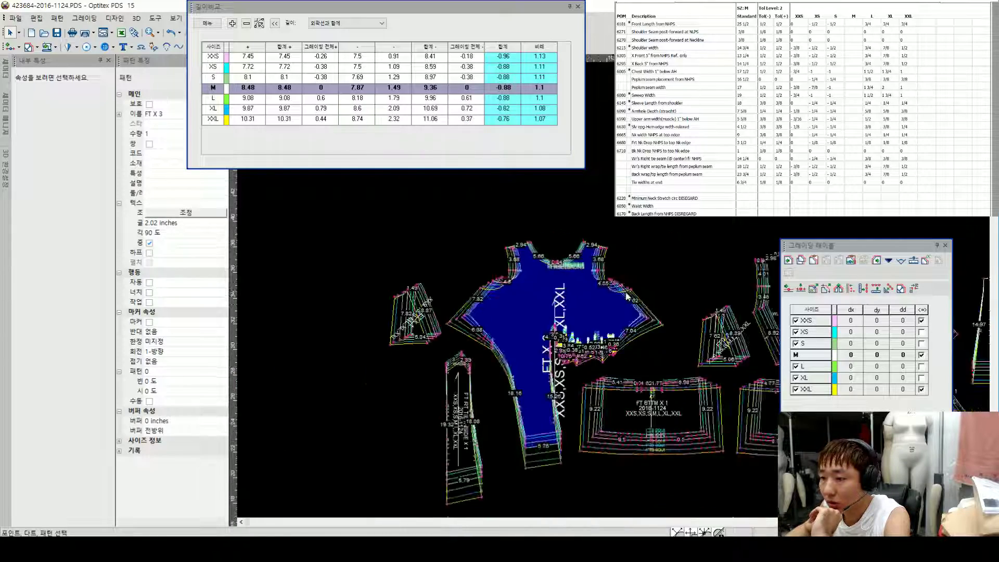
scroll(623, 300, up, 2)
scroll(616, 294, up, 2)
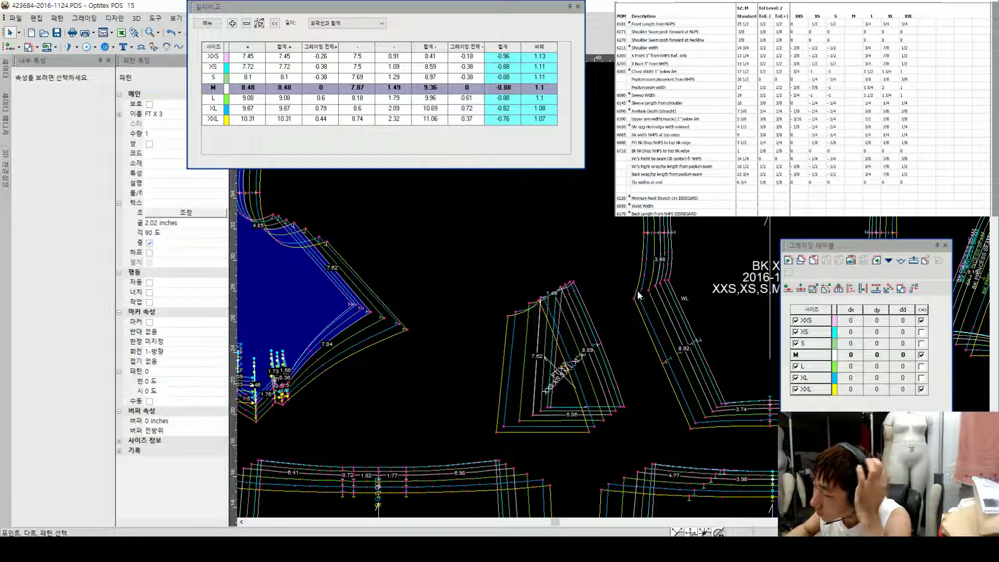
scroll(542, 248, down, 3)
scroll(494, 276, up, 2)
scroll(540, 271, up, 2)
scroll(598, 285, up, 4)
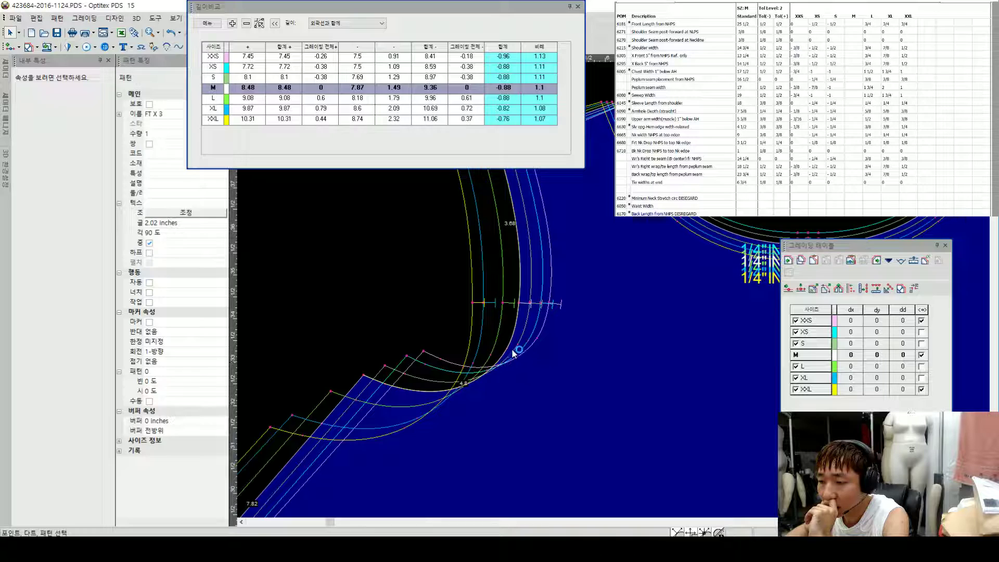
click(516, 352)
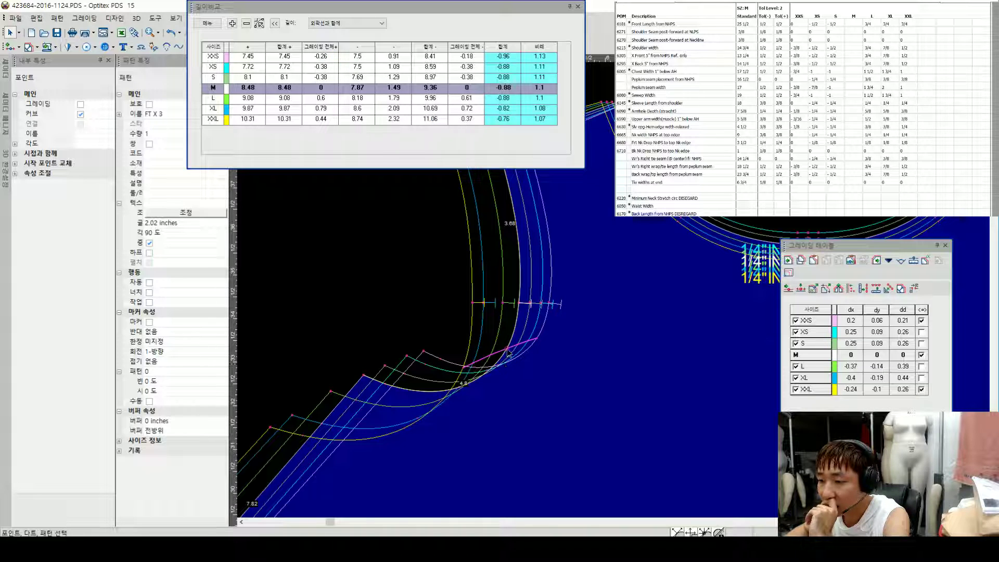
click(80, 104)
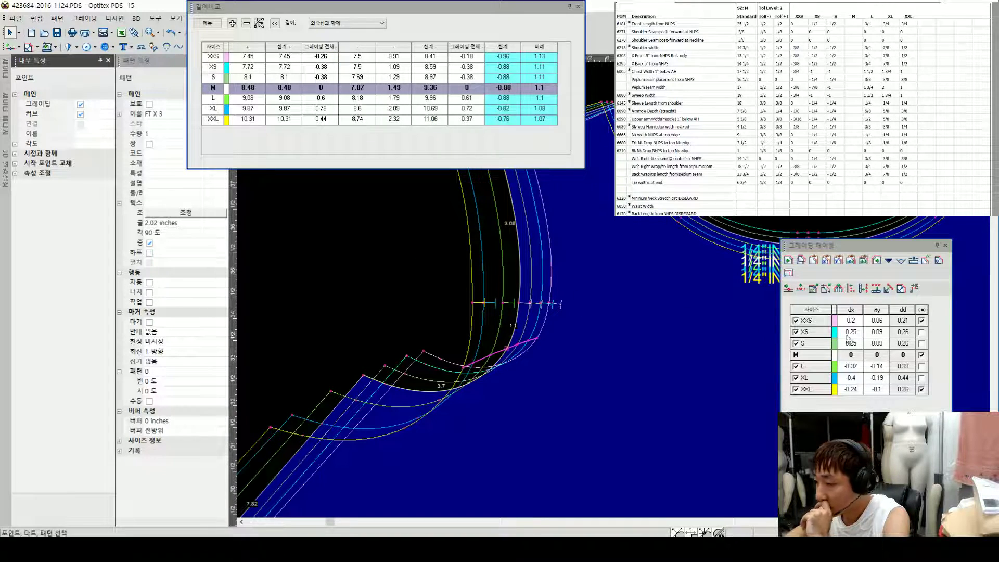
Step: Set the XXS dx of FT X 3's upper armhole curve point to 0.25 and update the length comparison
click(859, 321)
text(0.25)
key(Return)
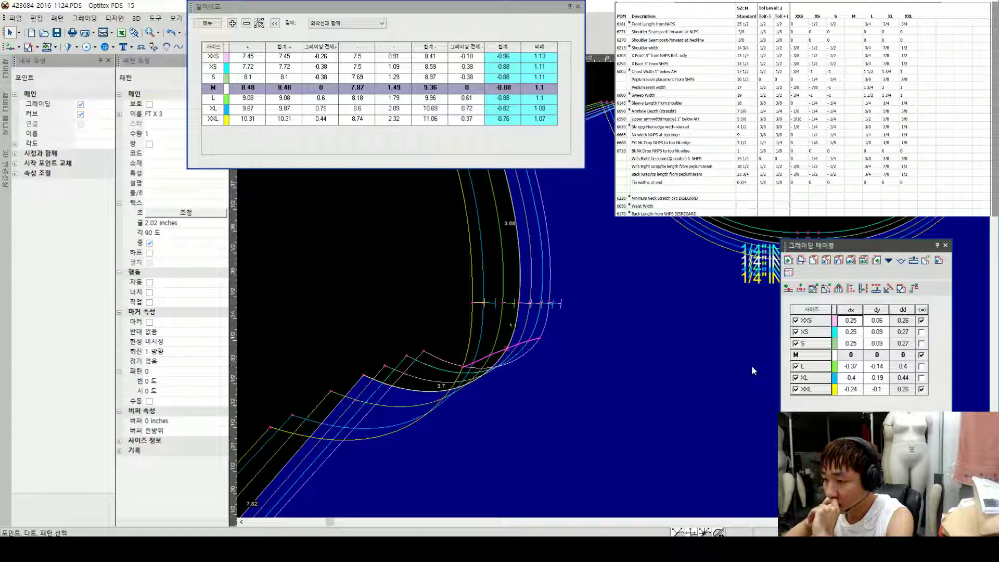
click(207, 23)
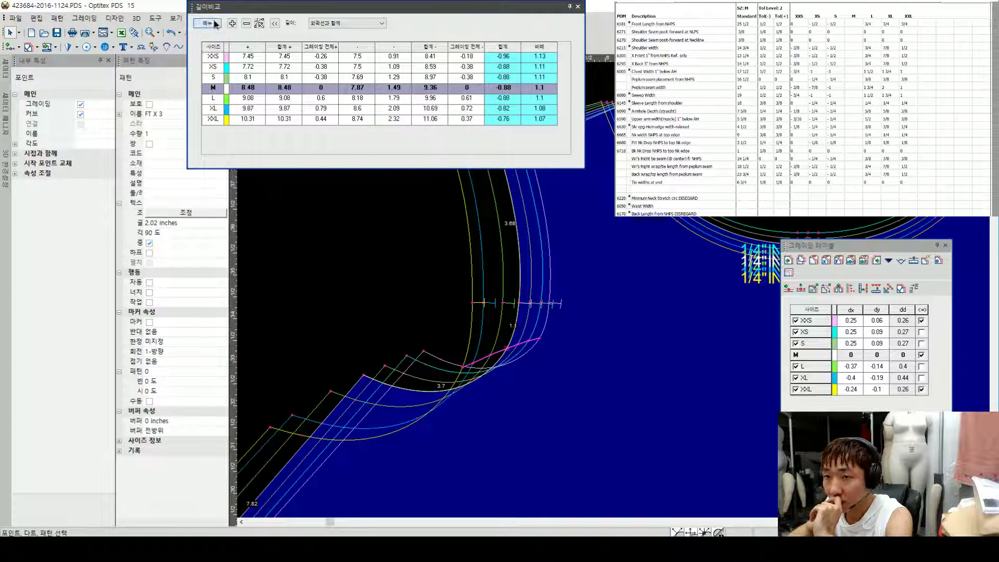
click(231, 58)
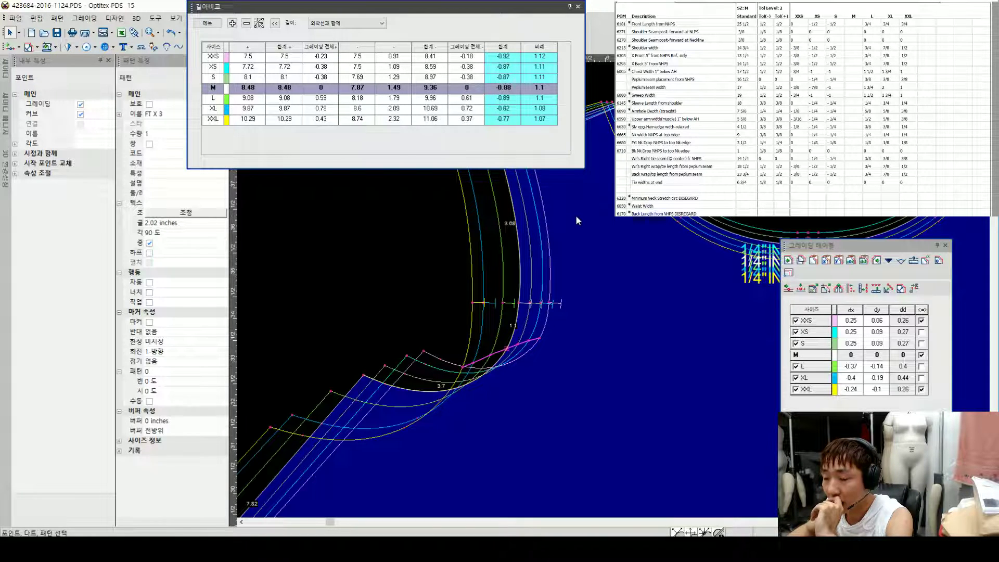
Step: Turn a second curve point, farther along FT X 3's left armhole toward the underarm, into a grading point
scroll(598, 250, up, 2)
scroll(607, 290, down, 2)
scroll(614, 290, up, 2)
scroll(610, 292, down, 2)
scroll(606, 295, up, 3)
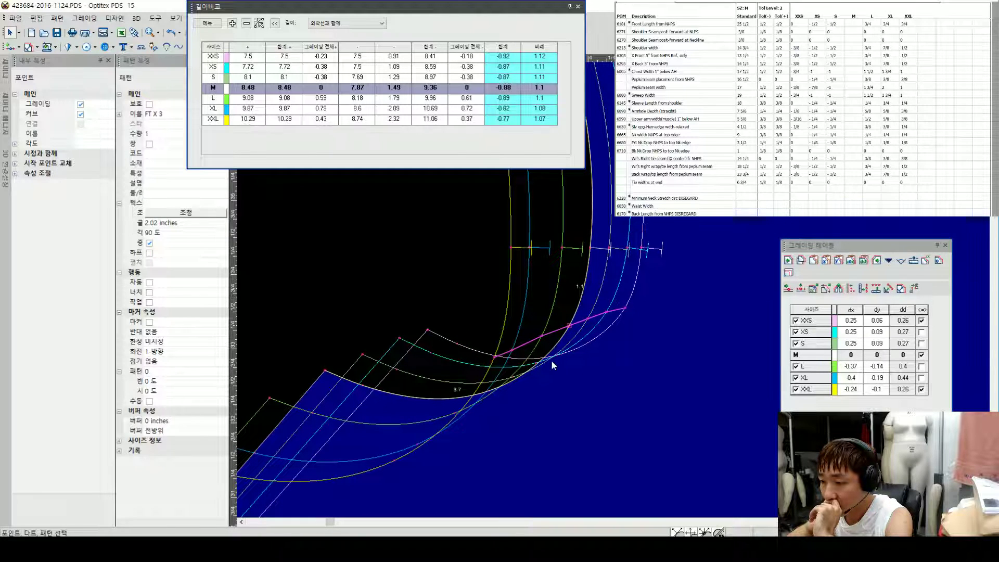
click(487, 395)
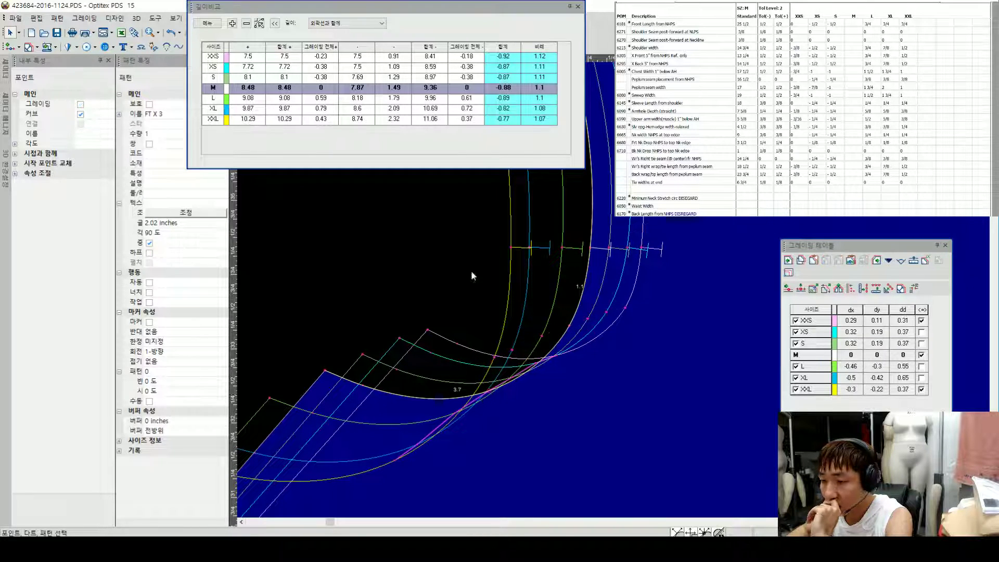
click(80, 104)
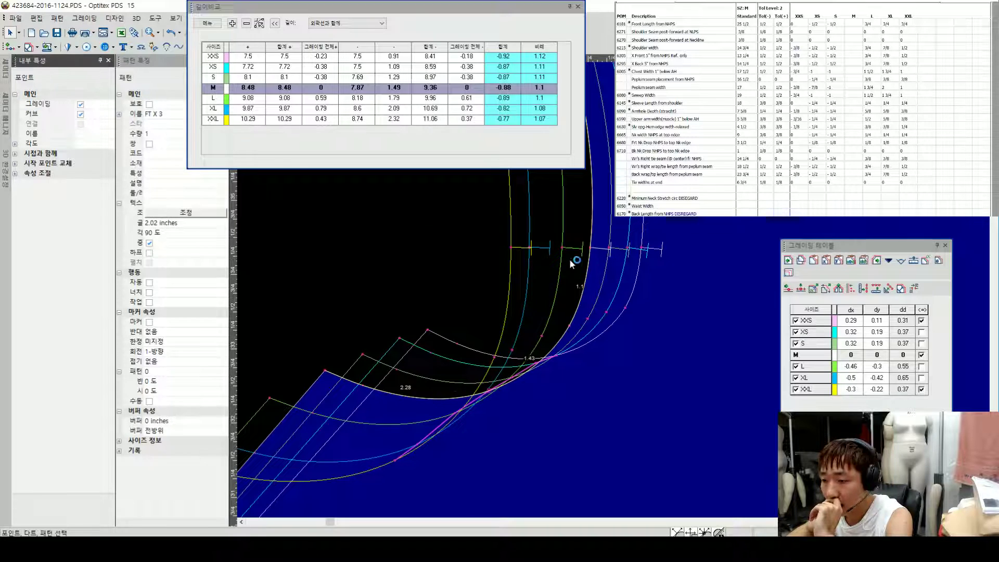
Step: Set the XXS dy of FT X 3's lower armhole curve point to 0.06 and update the length comparison
click(885, 323)
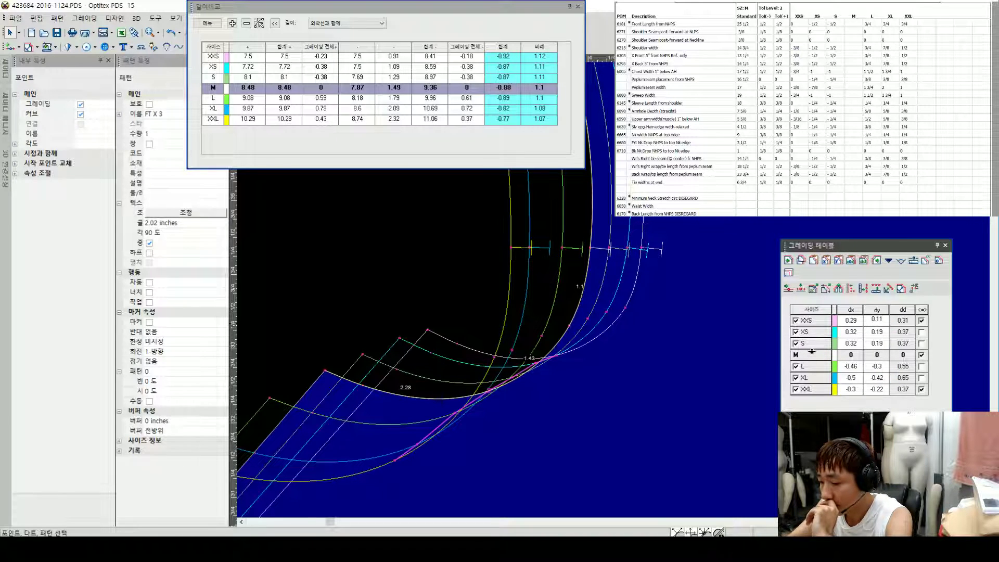
key(Return)
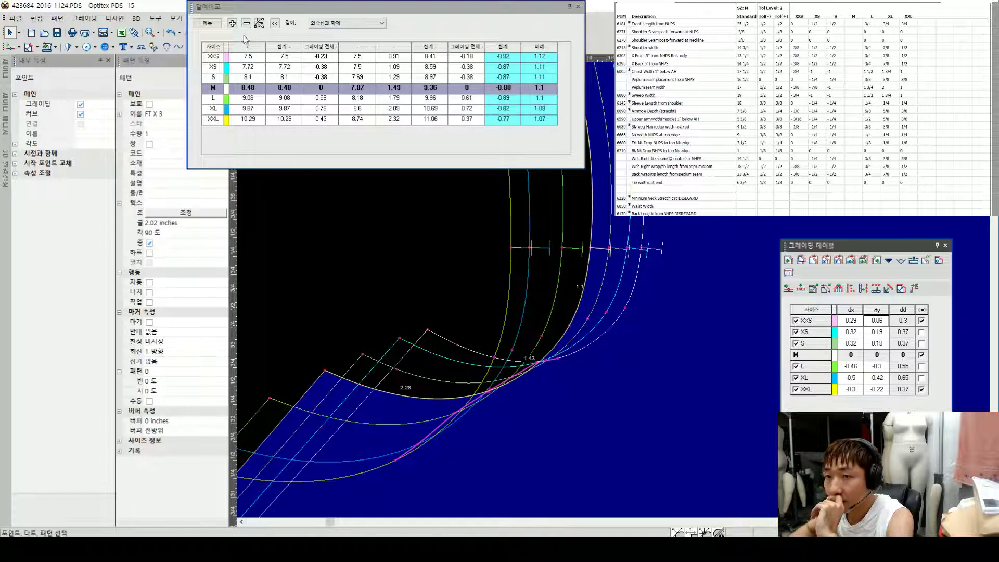
click(209, 24)
click(228, 60)
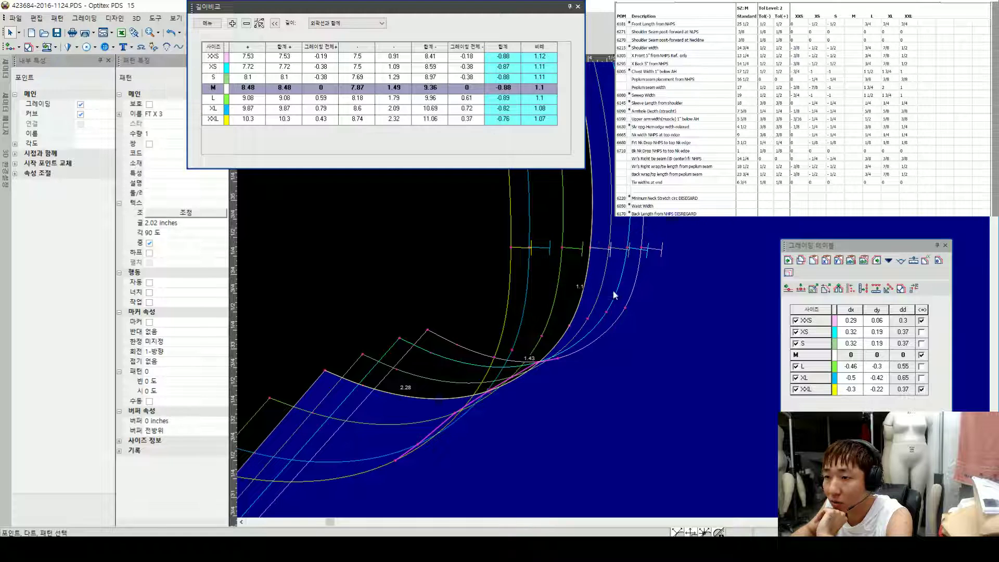
Step: Try an XL dx of -0.46 on FT X 3's upper armhole curve point and update the length comparison
scroll(616, 302, down, 2)
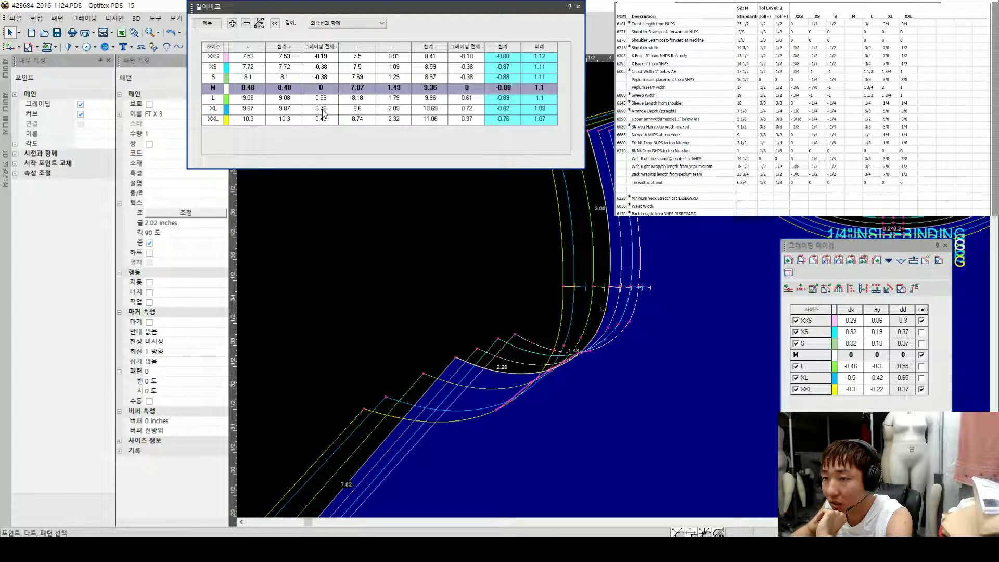
scroll(615, 276, up, 2)
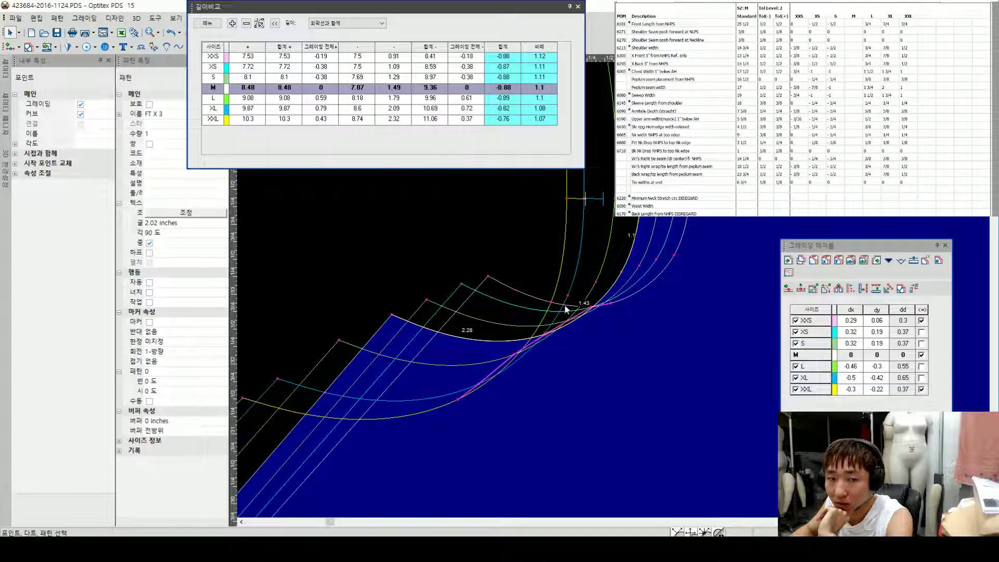
click(622, 272)
click(859, 379)
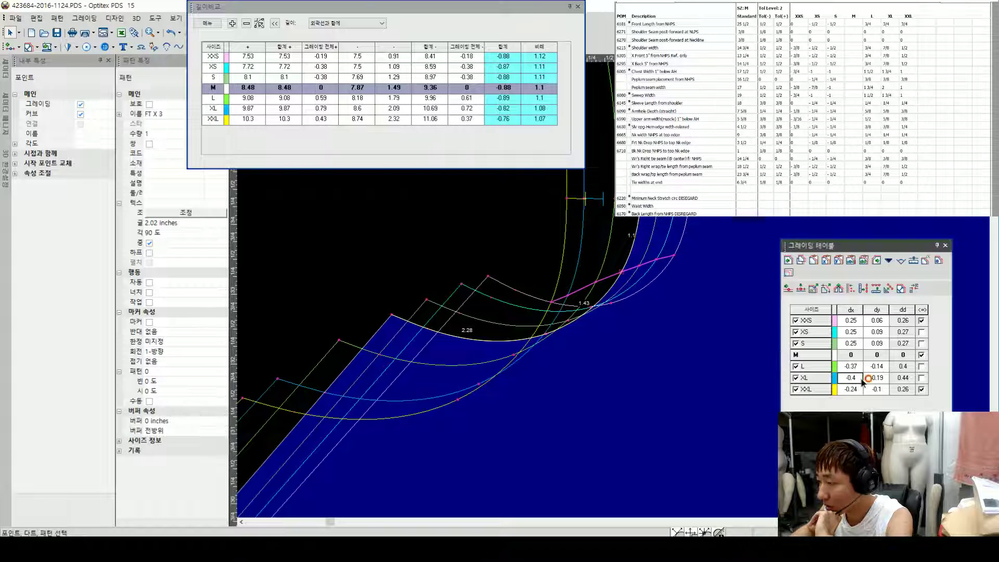
text(-0.46)
key(Return)
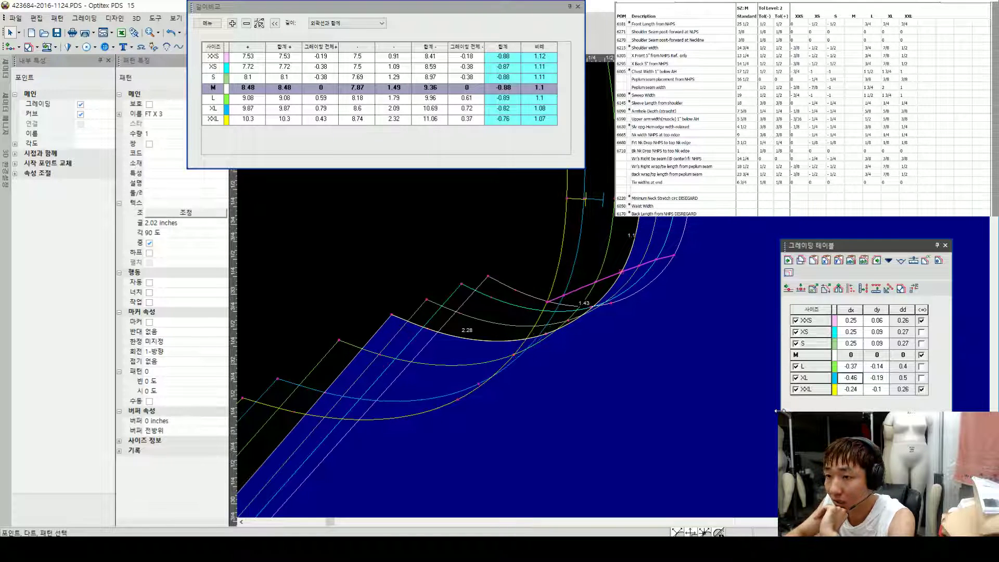
click(207, 23)
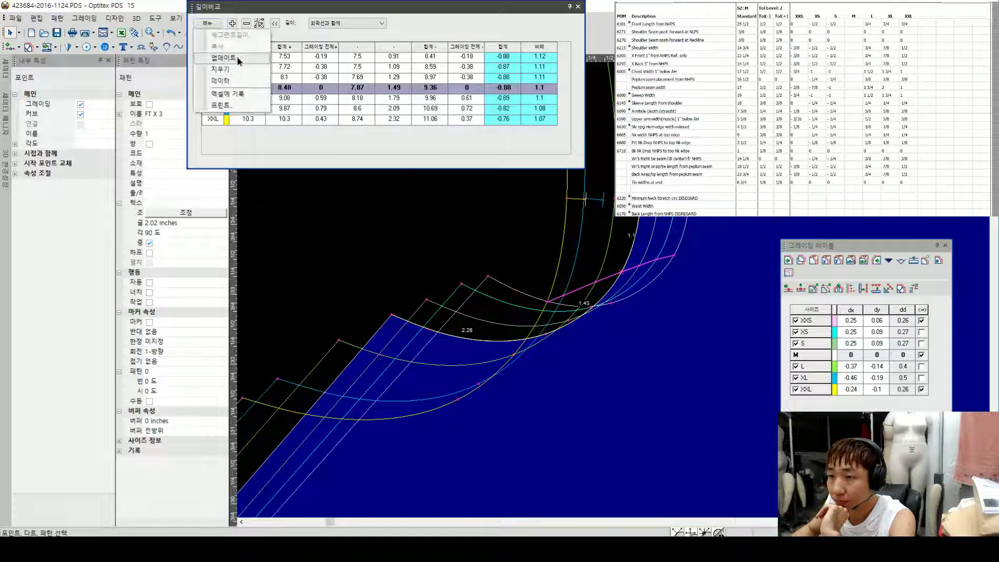
click(238, 58)
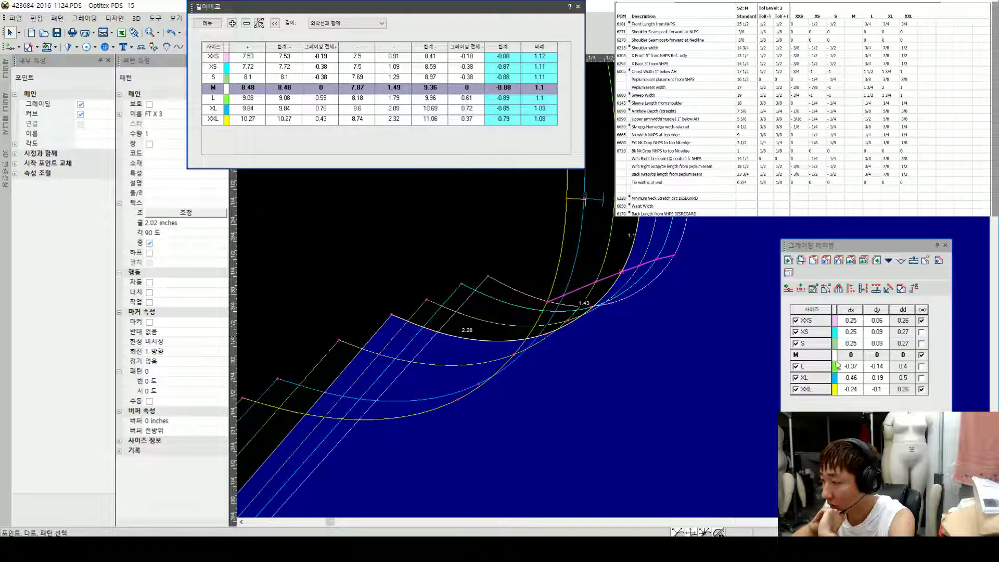
Step: Set the XL dx of FT X 3's upper armhole curve point to -0.5 and update the length comparison
click(859, 379)
text(-.5)
key(Return)
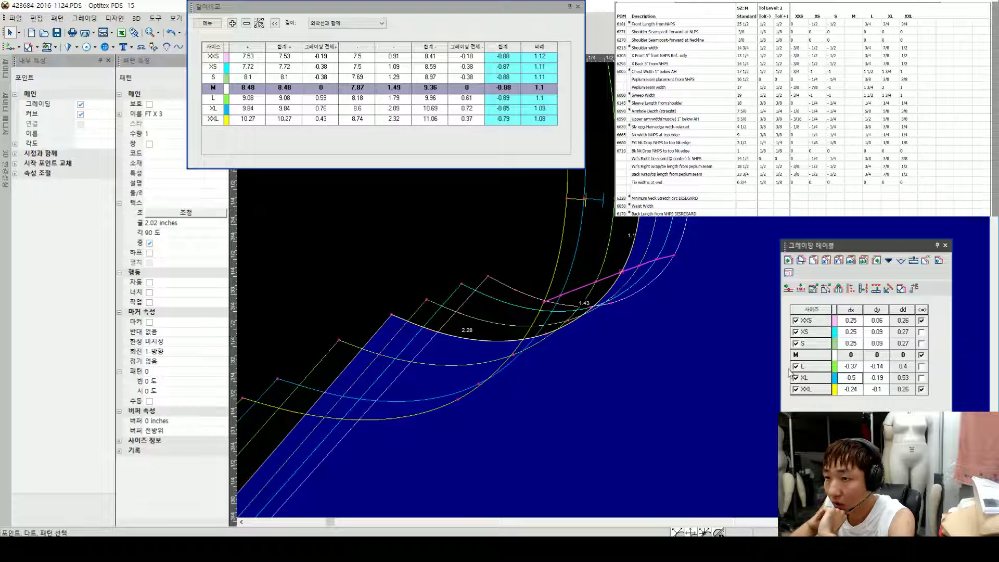
click(208, 23)
click(239, 59)
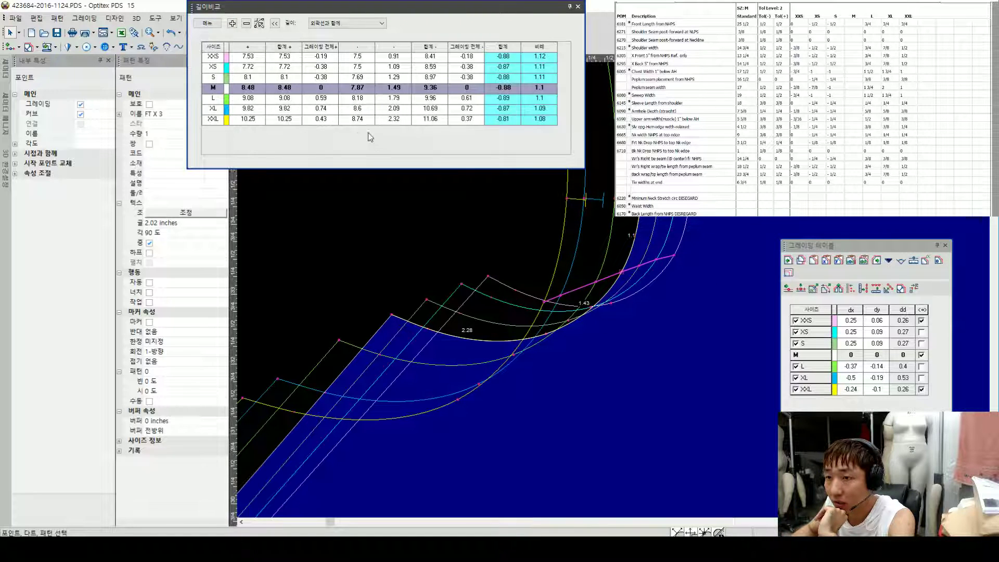
Step: Set the XL dx of FT X 3's lower armhole curve point to -0.55 and update the length comparison
click(479, 384)
click(858, 379)
text(-.55)
key(Return)
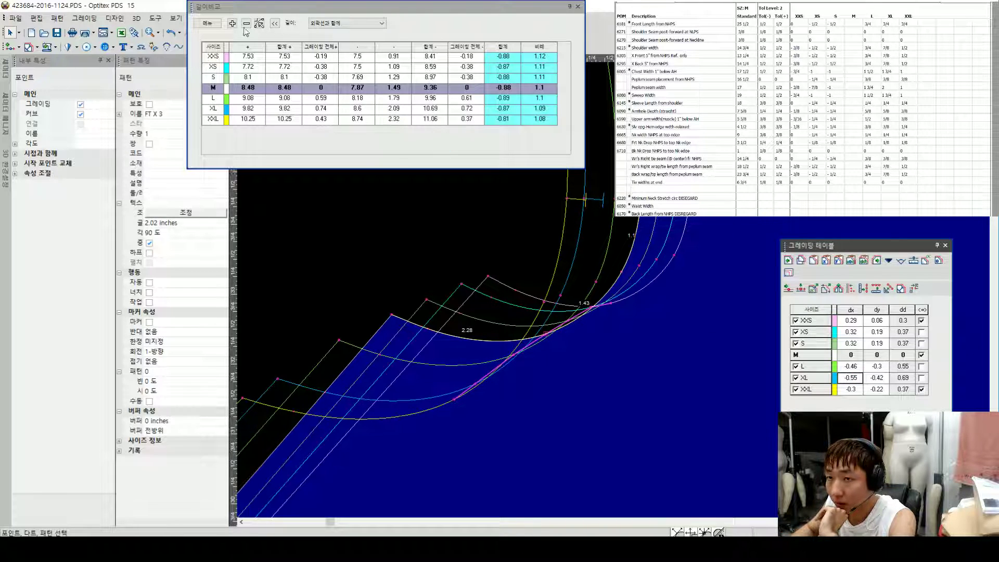
click(207, 23)
click(224, 57)
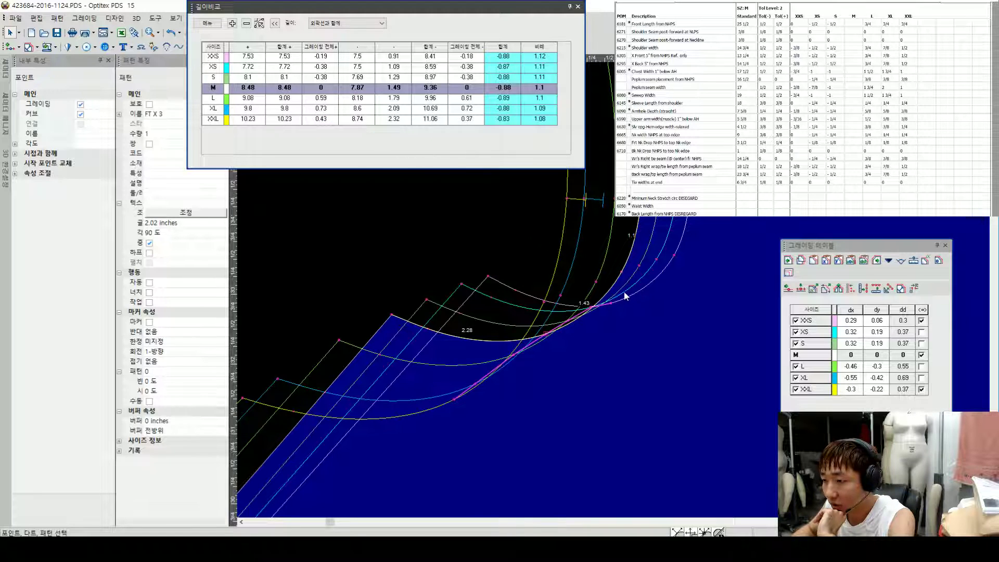
Step: Set the XXL dx of FT X 3's upper armhole curve point to -0.28 and update the length comparison
click(622, 273)
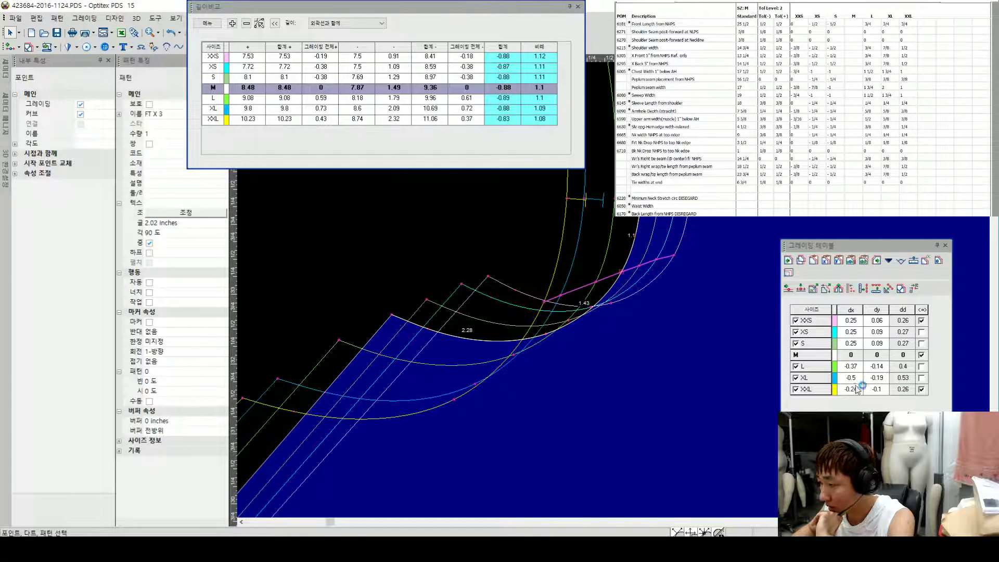
text(-.28)
key(Return)
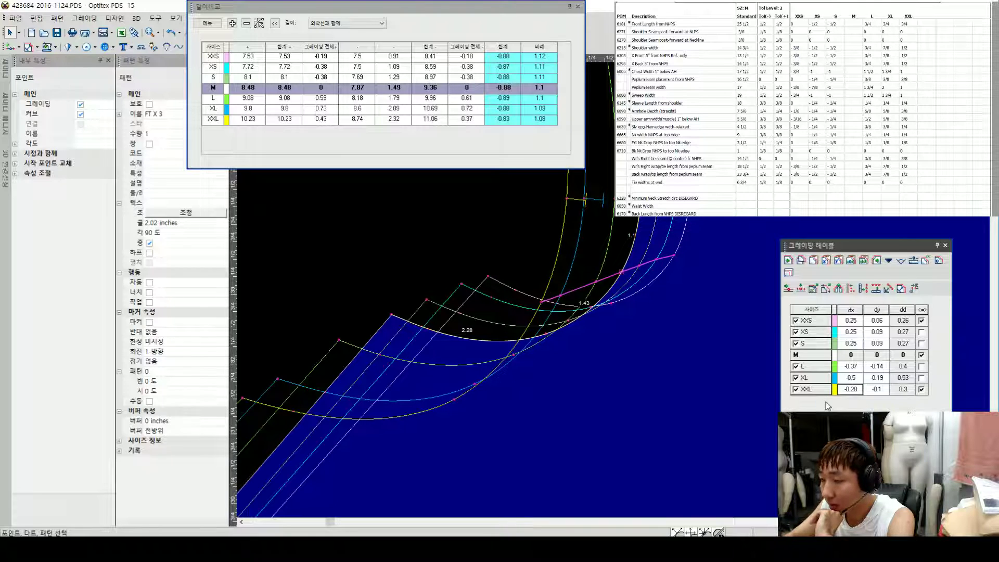
click(207, 23)
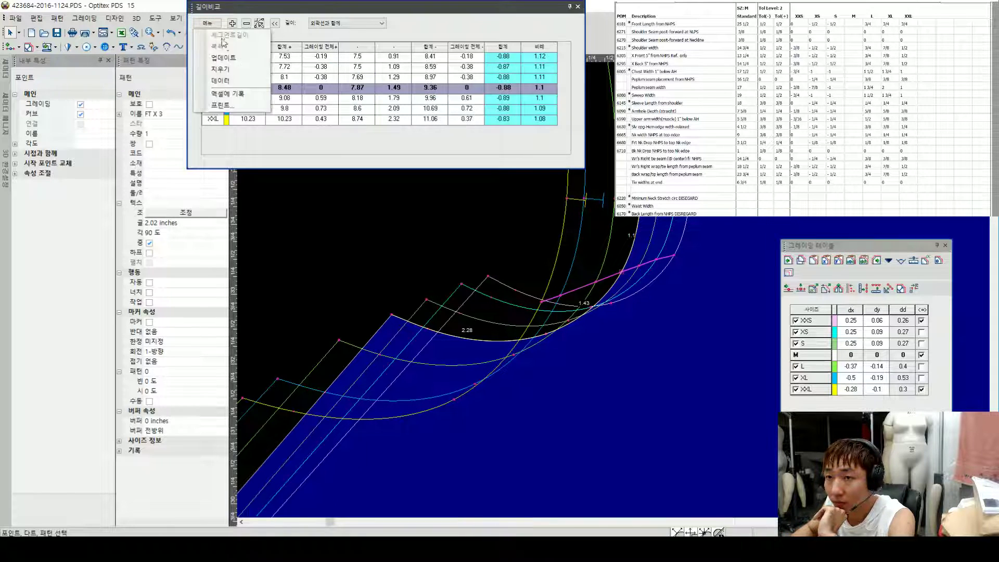
click(233, 58)
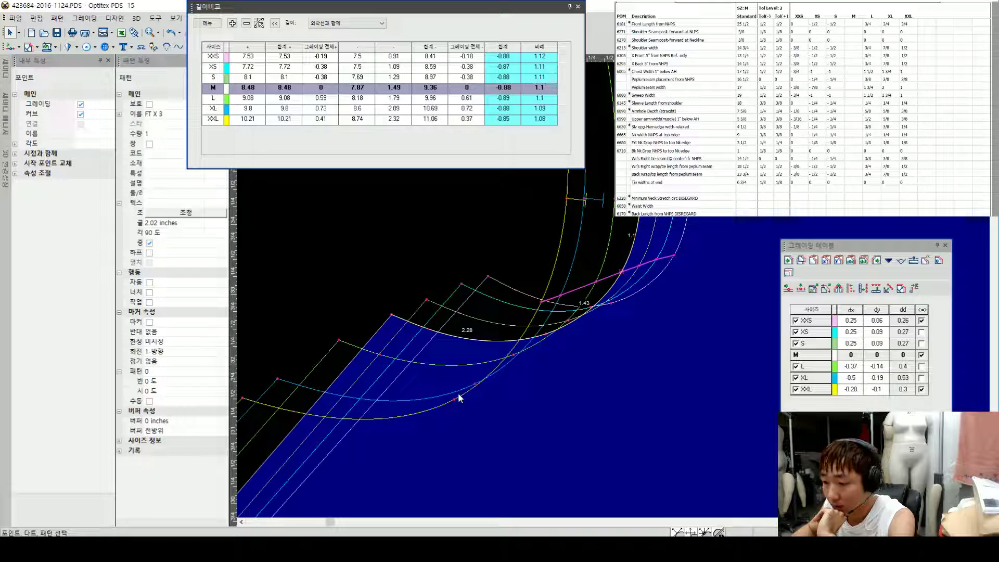
Step: Set the XXL dx of FT X 3's lower armhole curve point to -0.35
click(551, 386)
click(859, 392)
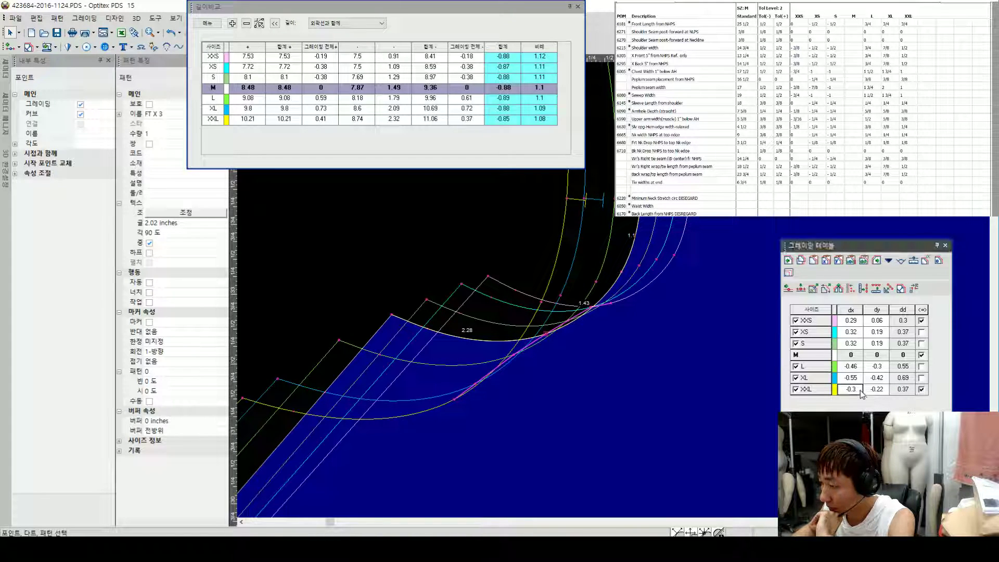
text(-0.3)
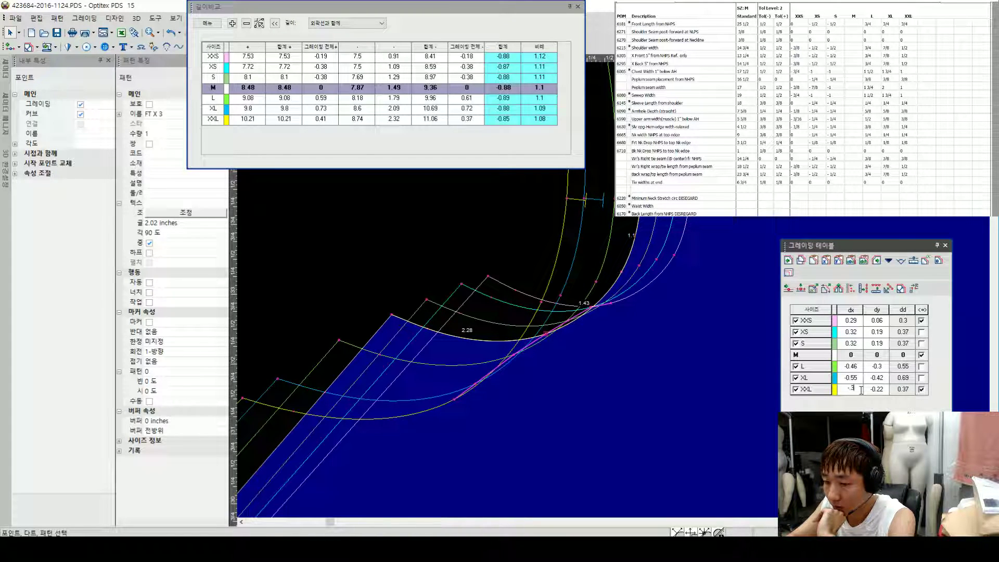
text(5)
key(Return)
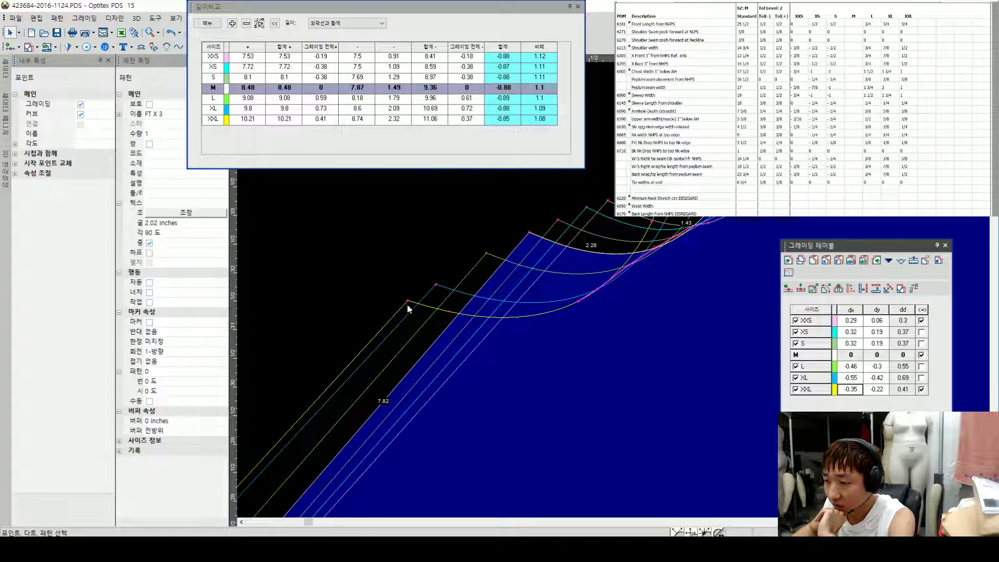
Step: Update the length comparison with FT X 3's latest XXL armhole grading
scroll(703, 297, down, 3)
scroll(574, 282, up, 3)
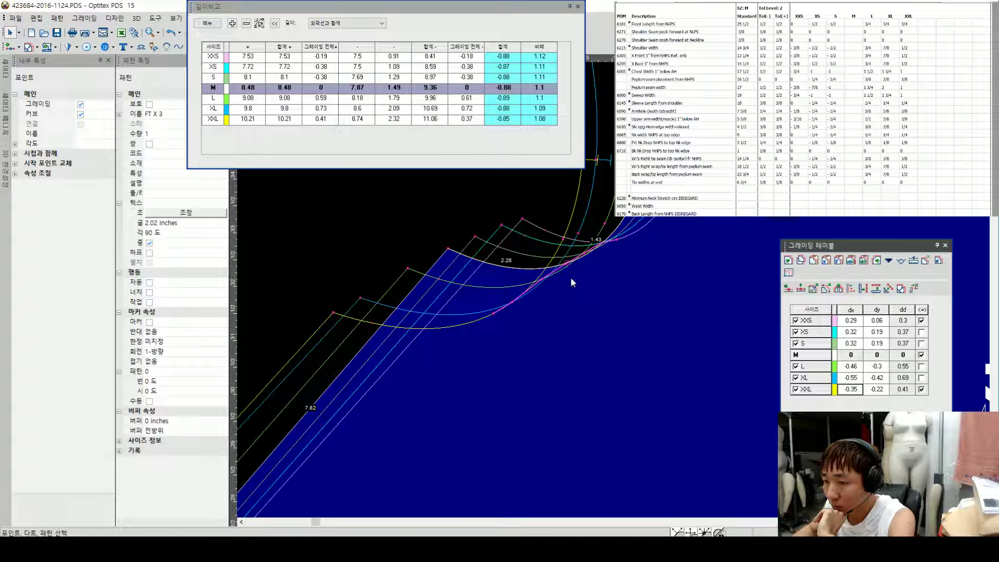
click(233, 42)
scroll(557, 208, down, 3)
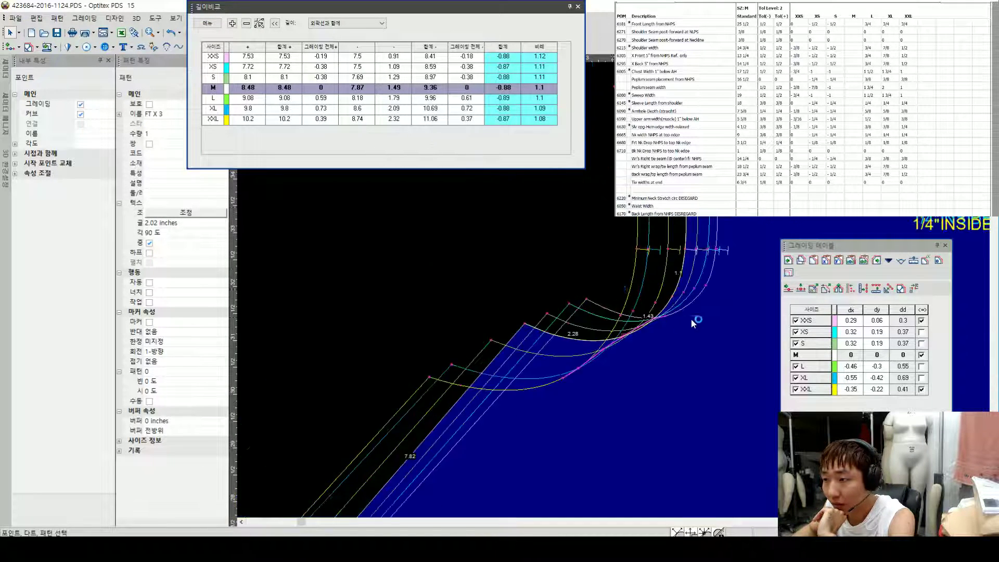
Step: Clear all recorded segments from the length comparison table
click(411, 195)
scroll(626, 292, down, 4)
scroll(630, 288, down, 2)
scroll(632, 285, up, 4)
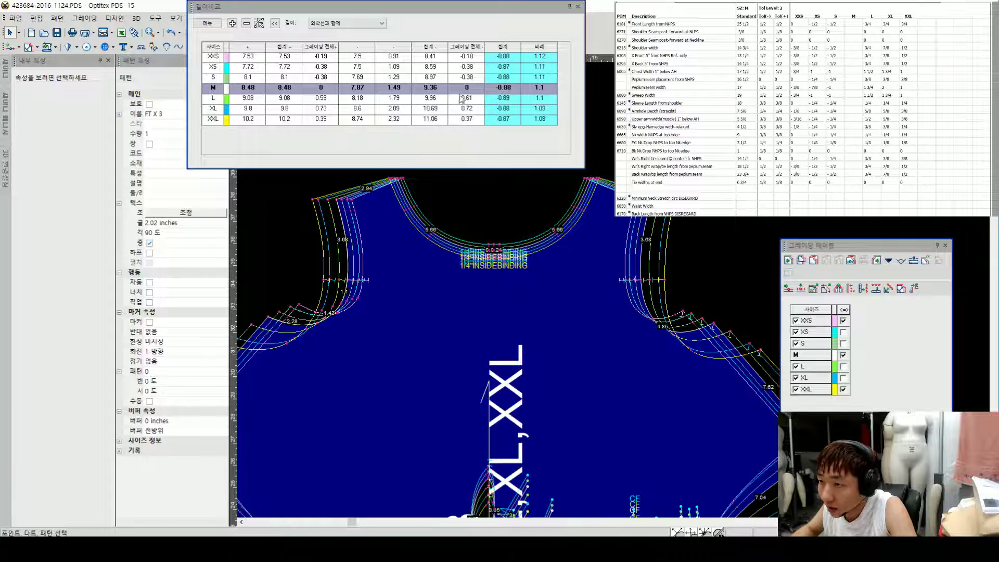
scroll(730, 249, down, 1)
click(207, 23)
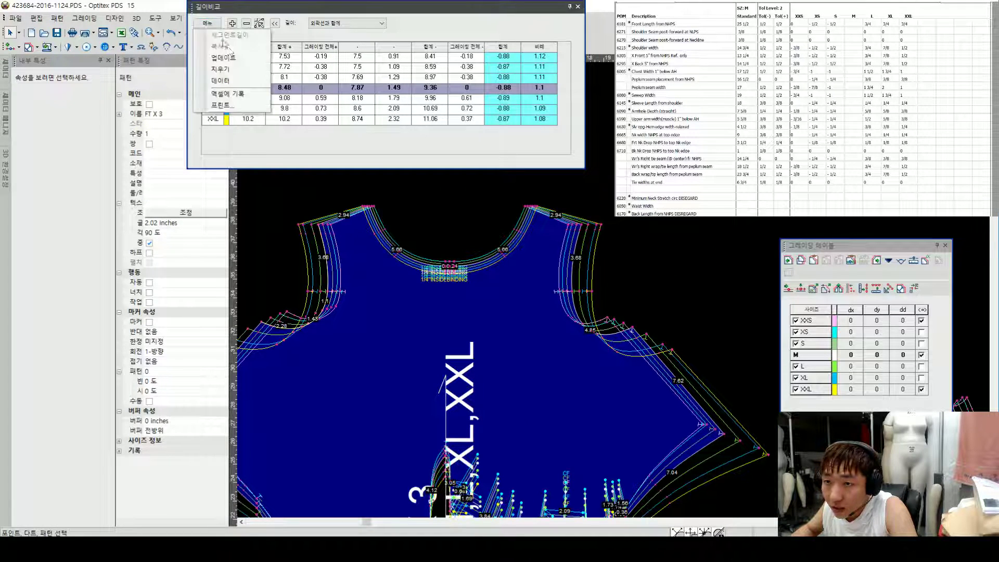
click(231, 70)
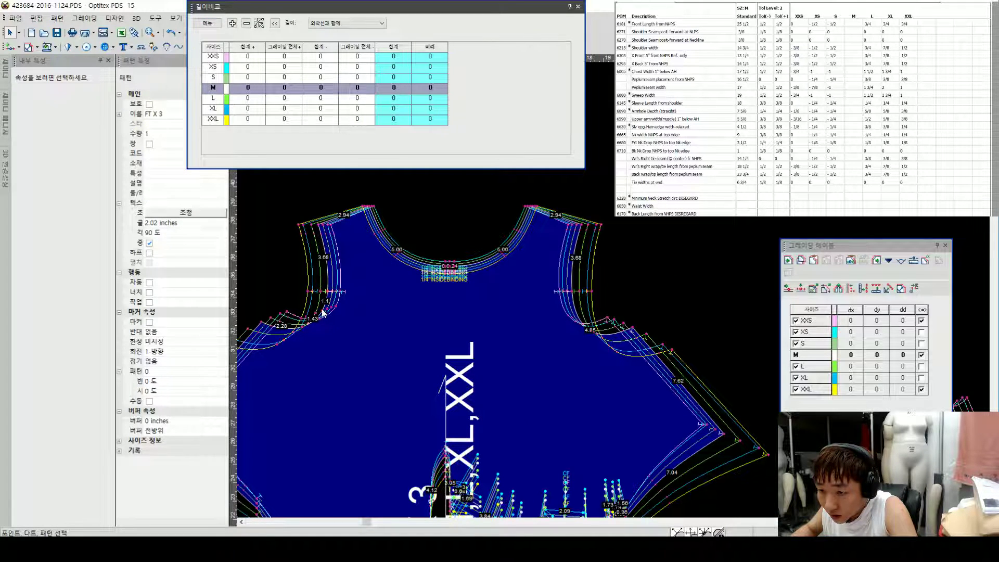
Step: Add a graded curve point on FT X 3's opposite armhole, 1.1 inches below the notch
scroll(613, 290, up, 4)
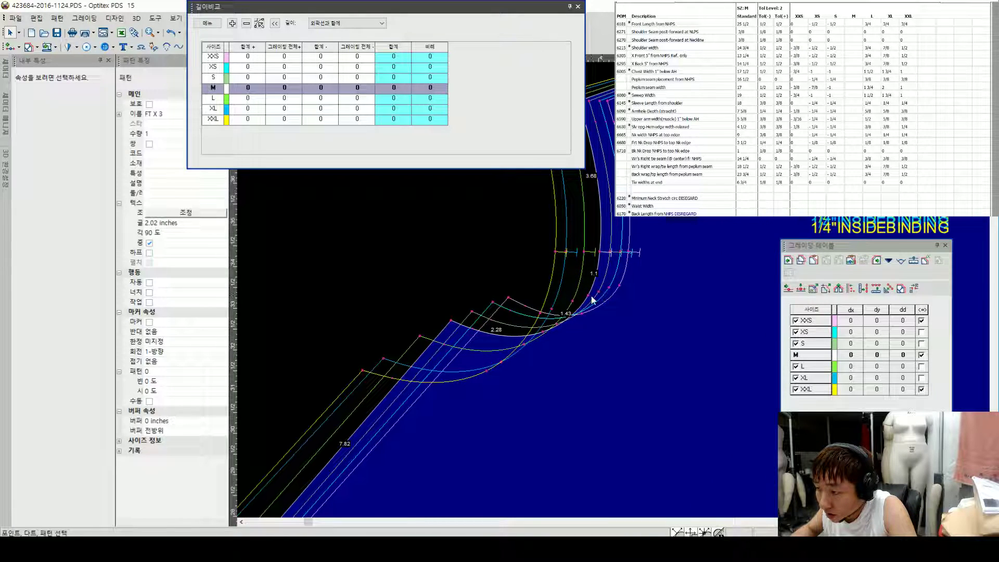
scroll(625, 292, down, 3)
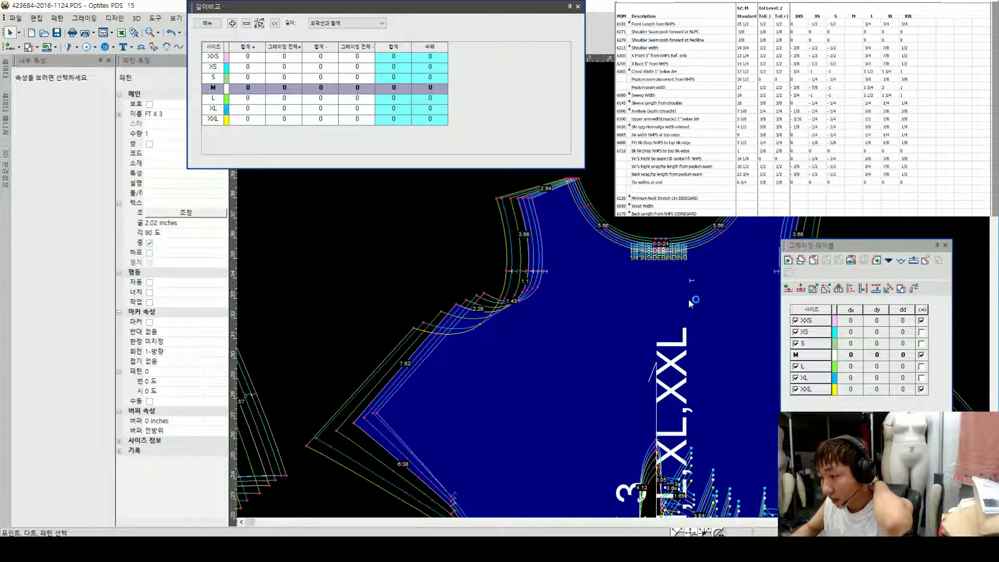
scroll(604, 295, up, 1)
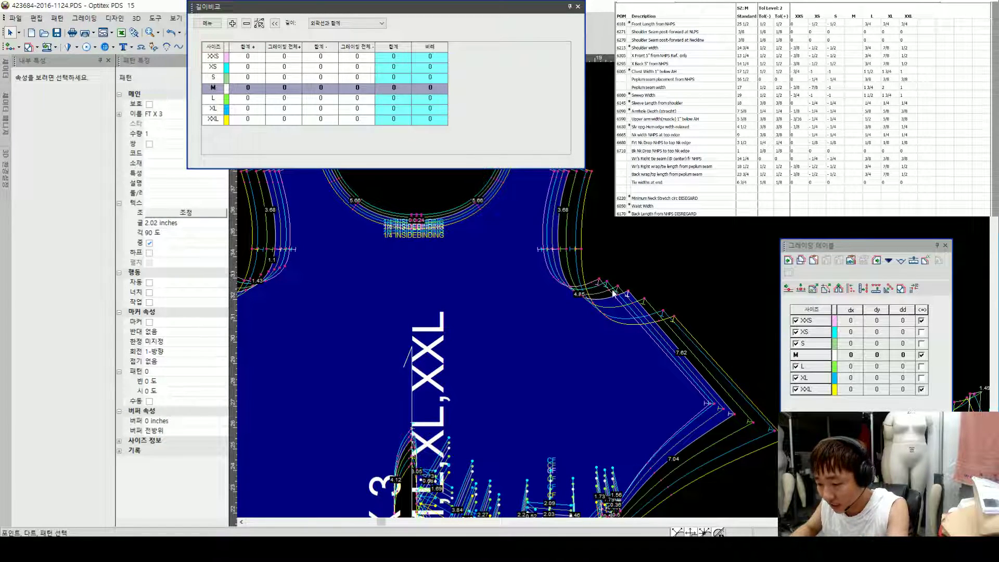
scroll(604, 281, up, 1)
key(p)
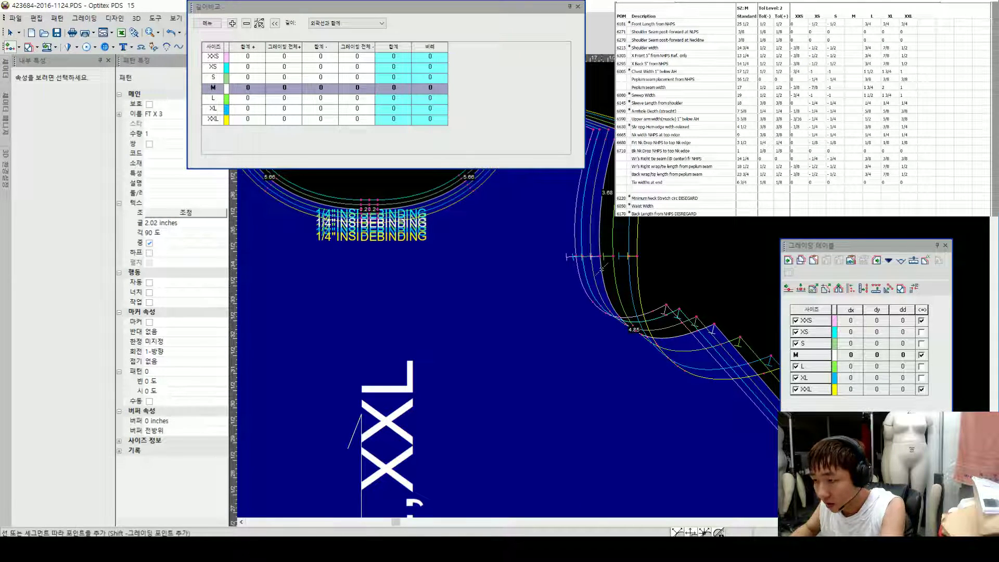
click(601, 269)
double_click(129, 248)
text(1.1)
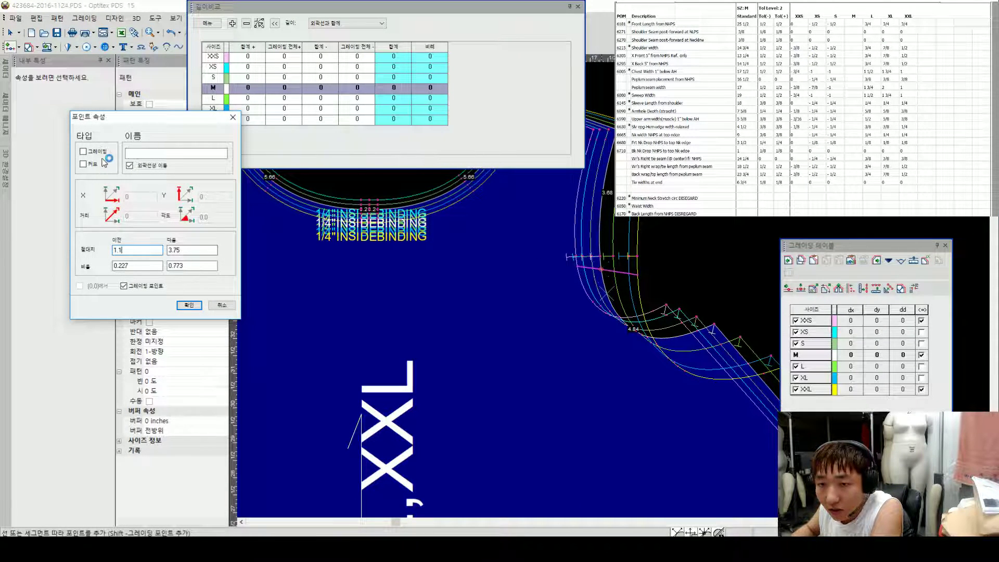
key(Return)
Step: Add a second graded curve point on the same armhole, 1.43 inches beyond the first added point
scroll(584, 309, up, 2)
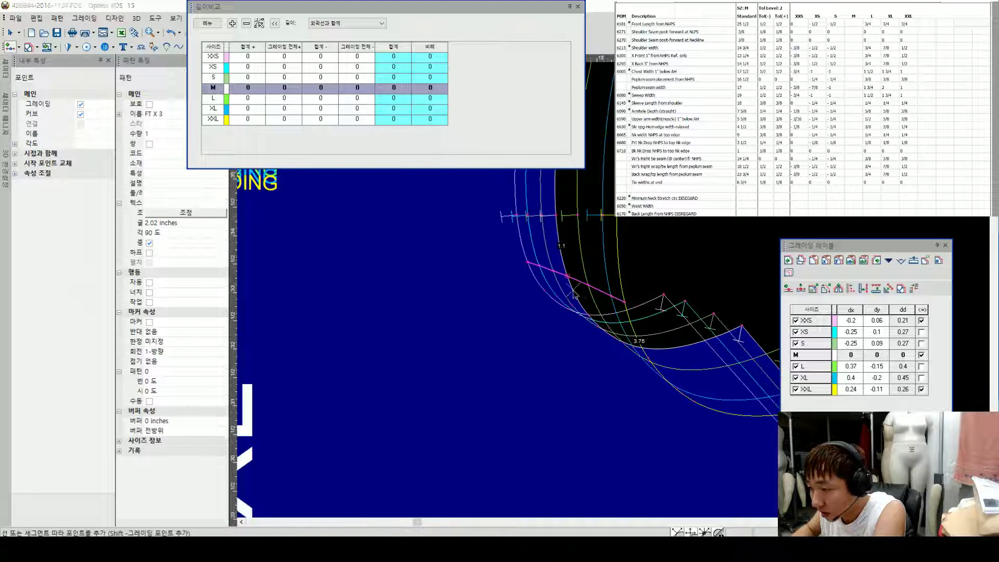
click(570, 288)
text(1.43)
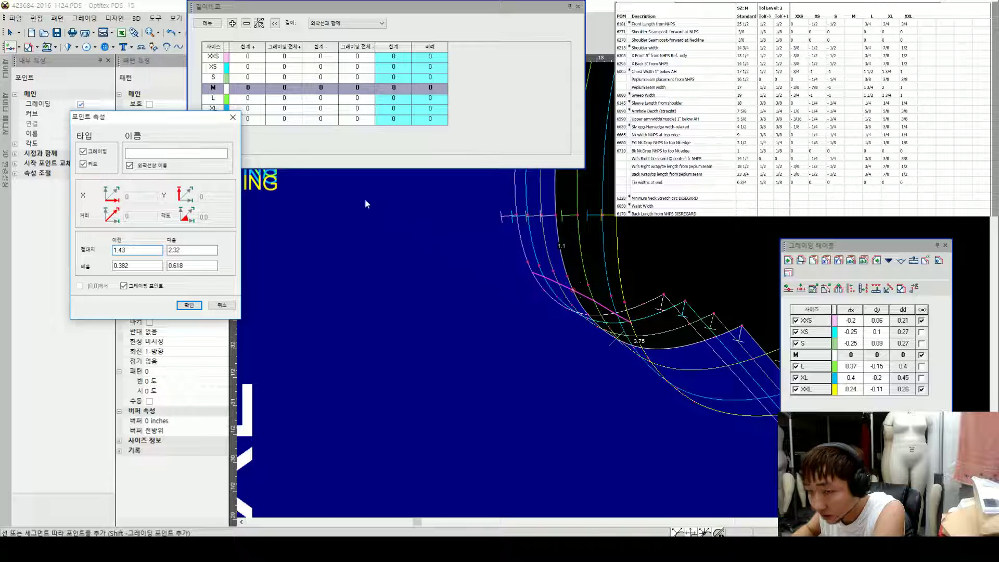
key(Return)
key(Escape)
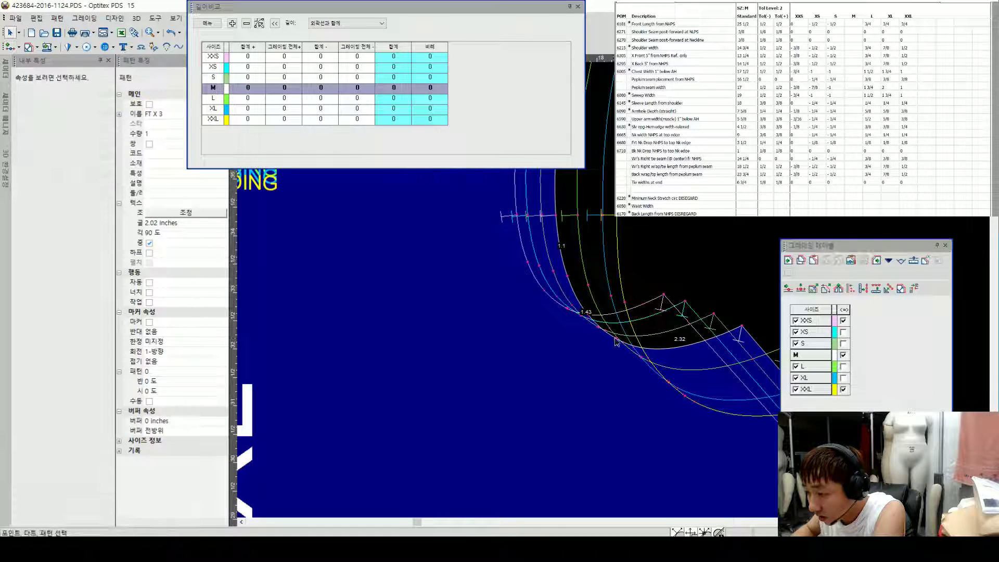
Step: Copy the upper armhole curve point's grading to its counterpart on the opposite armhole and flip it in X
scroll(555, 285, down, 3)
click(446, 279)
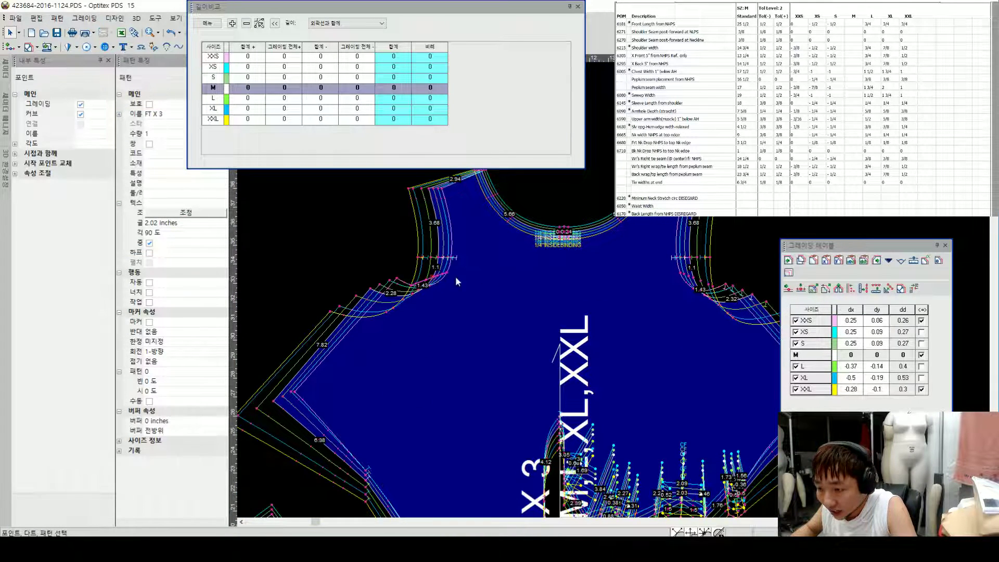
click(694, 284)
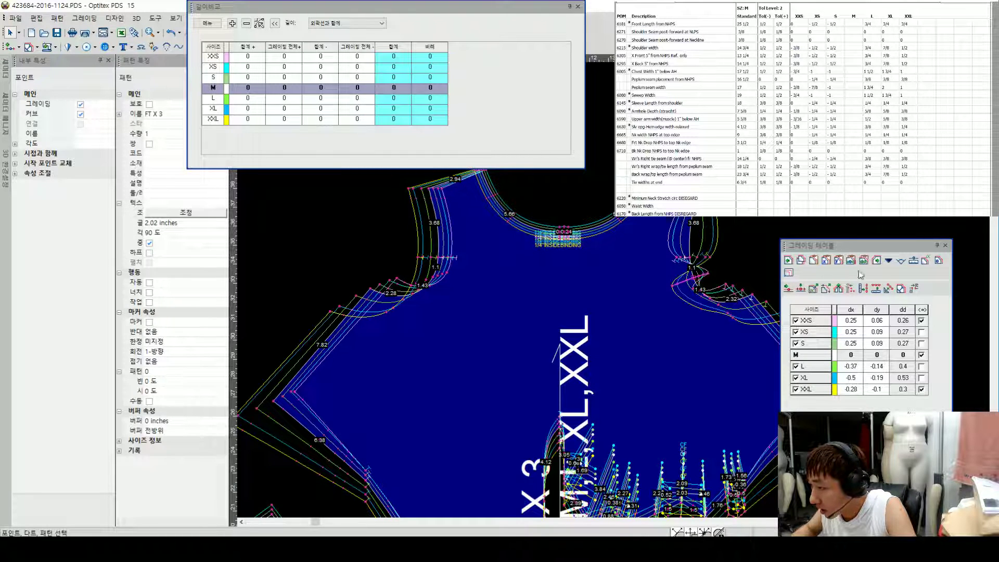
click(888, 260)
mouse_move(891, 324)
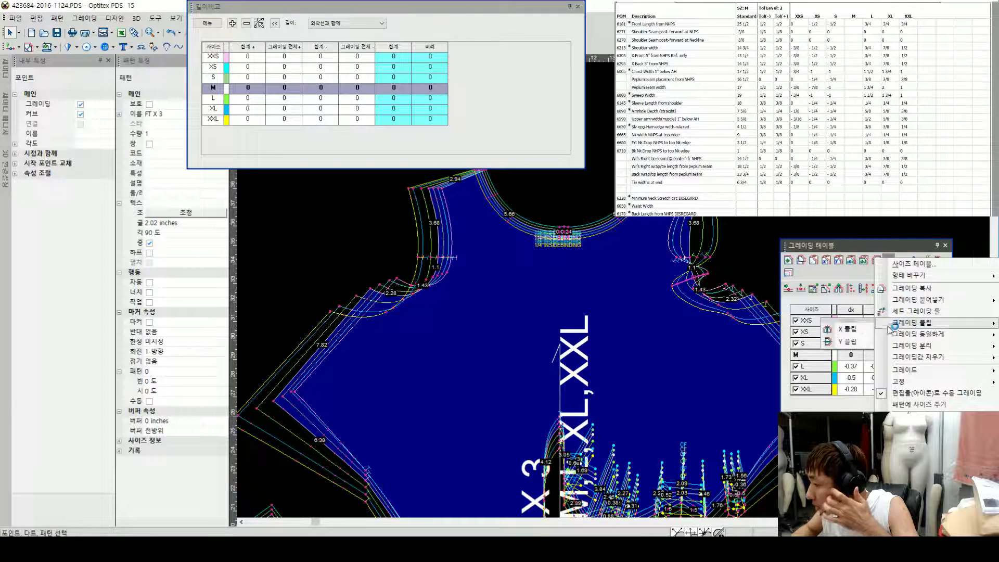
click(854, 326)
Step: Copy the lower armhole curve point's grading to its counterpart on the opposite armhole and flip it in X
click(414, 296)
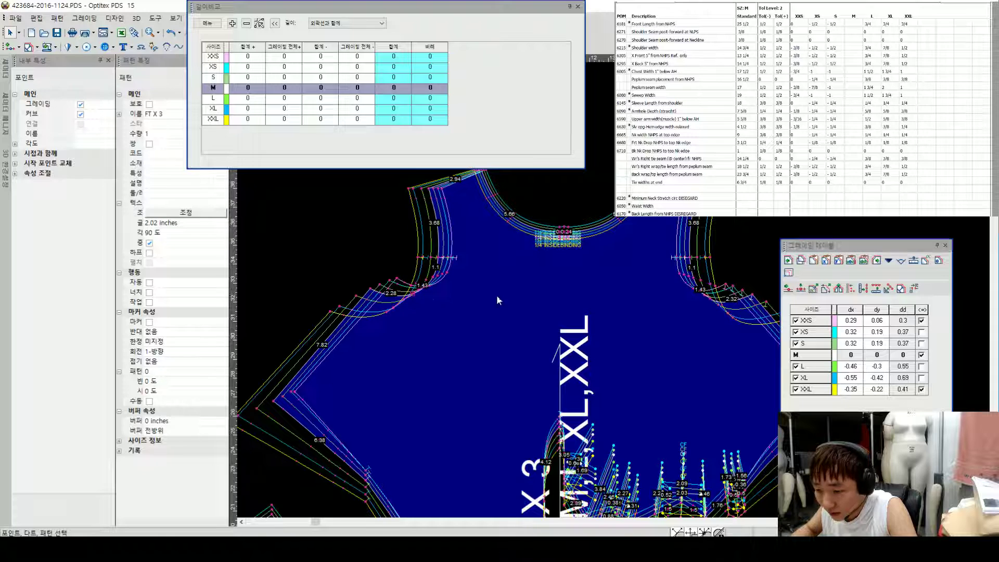
click(711, 301)
click(888, 260)
click(851, 331)
Step: Compare the lengths of FT X 3's two armholes across all sizes, and clear the comparison table
click(666, 228)
click(371, 287)
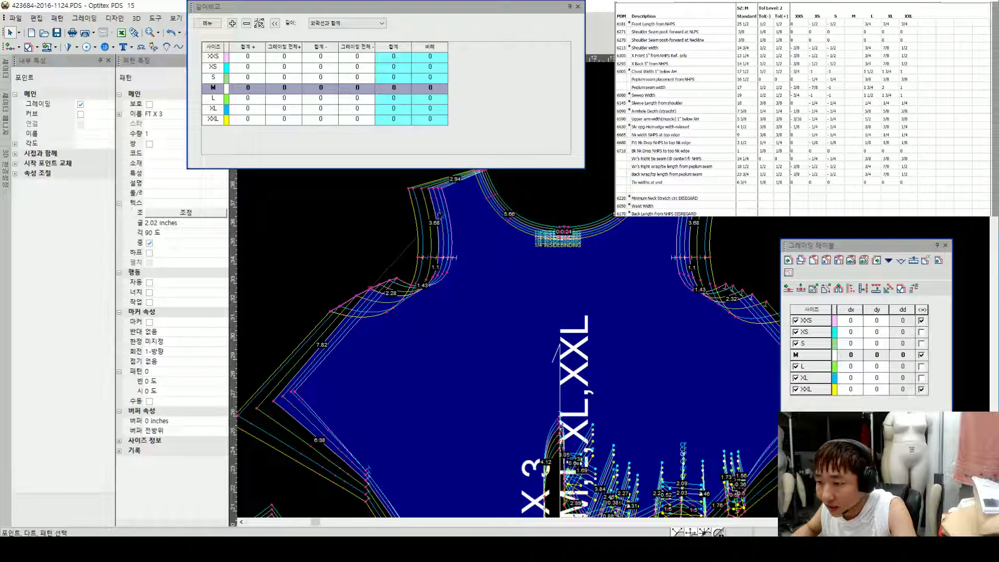
click(232, 24)
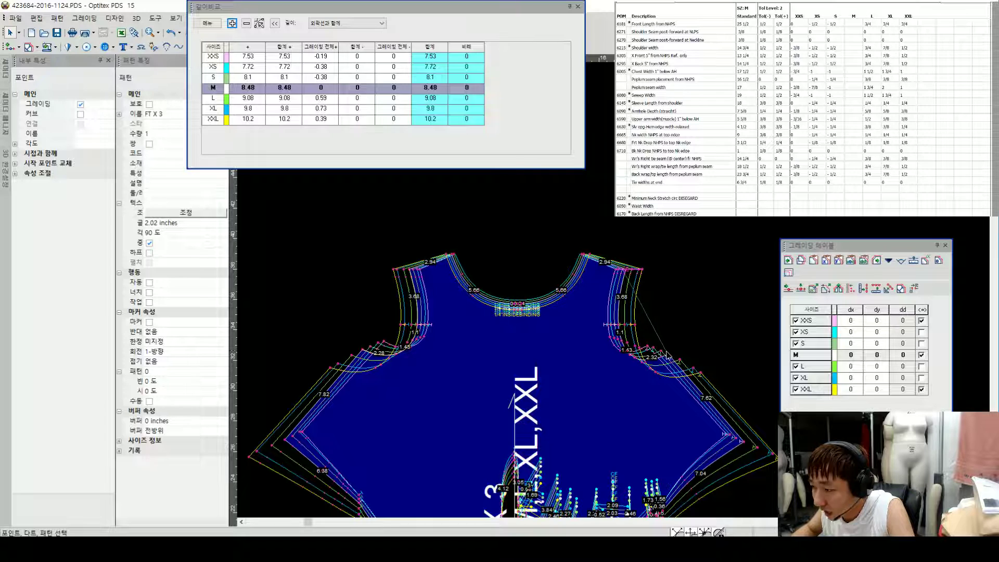
click(658, 353)
click(247, 23)
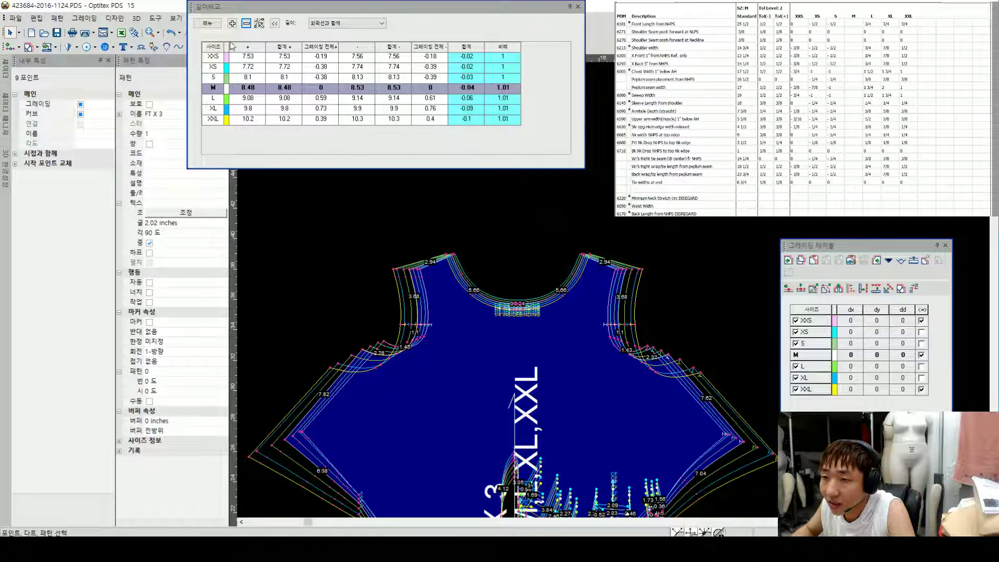
click(204, 22)
click(219, 77)
Step: Locate the sleeve piece SLV X 2 among the other pattern pieces and select it
click(590, 225)
scroll(626, 295, down, 3)
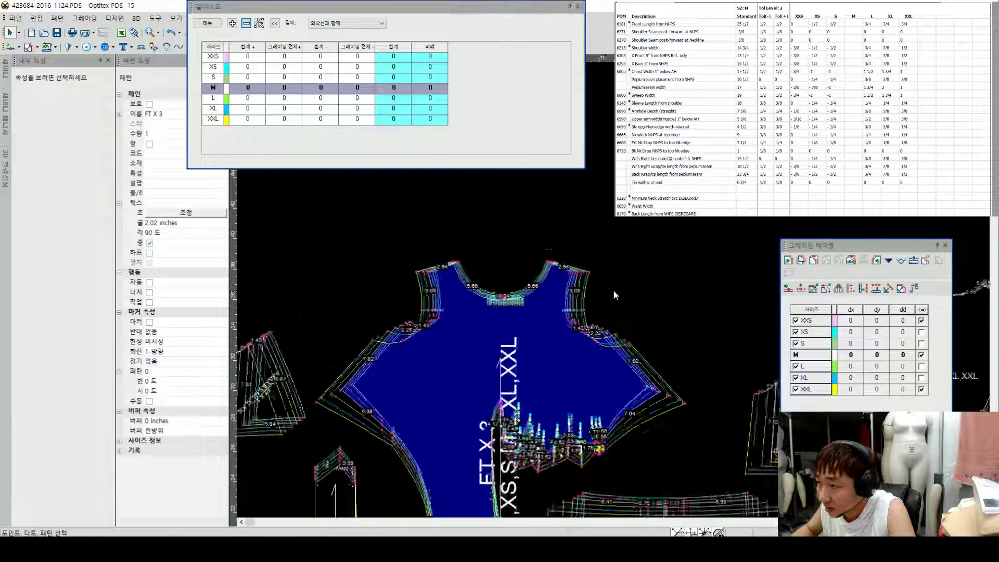
scroll(616, 290, up, 3)
scroll(540, 282, down, 3)
scroll(616, 290, up, 3)
scroll(619, 295, down, 4)
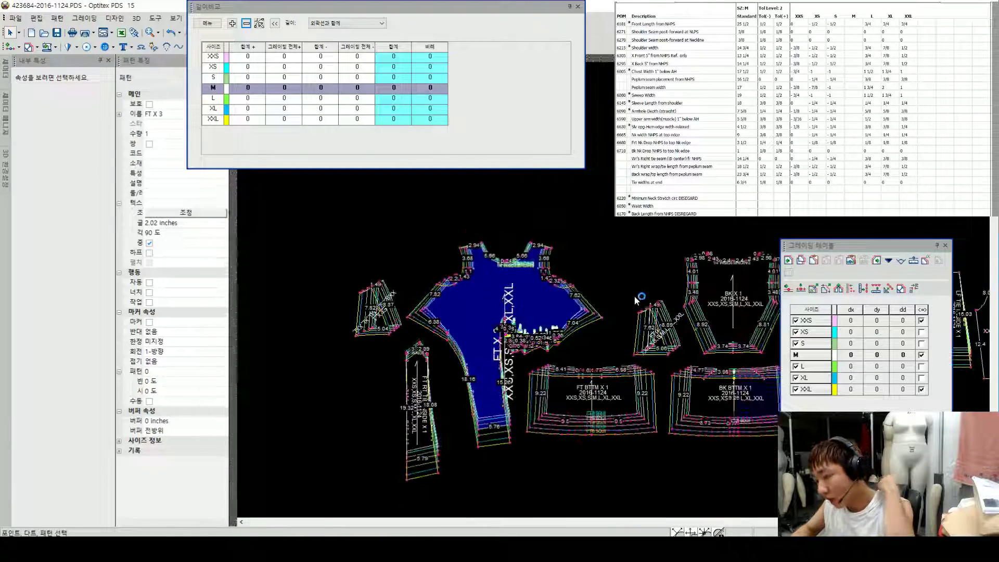
scroll(619, 295, down, 4)
scroll(661, 295, up, 4)
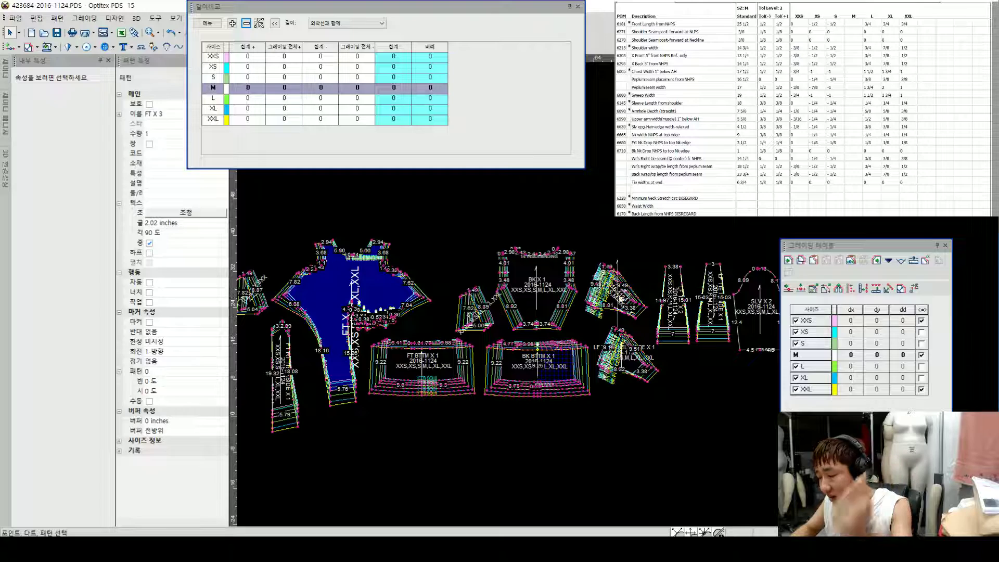
scroll(622, 300, down, 3)
scroll(644, 289, up, 3)
scroll(645, 289, down, 3)
scroll(665, 292, up, 5)
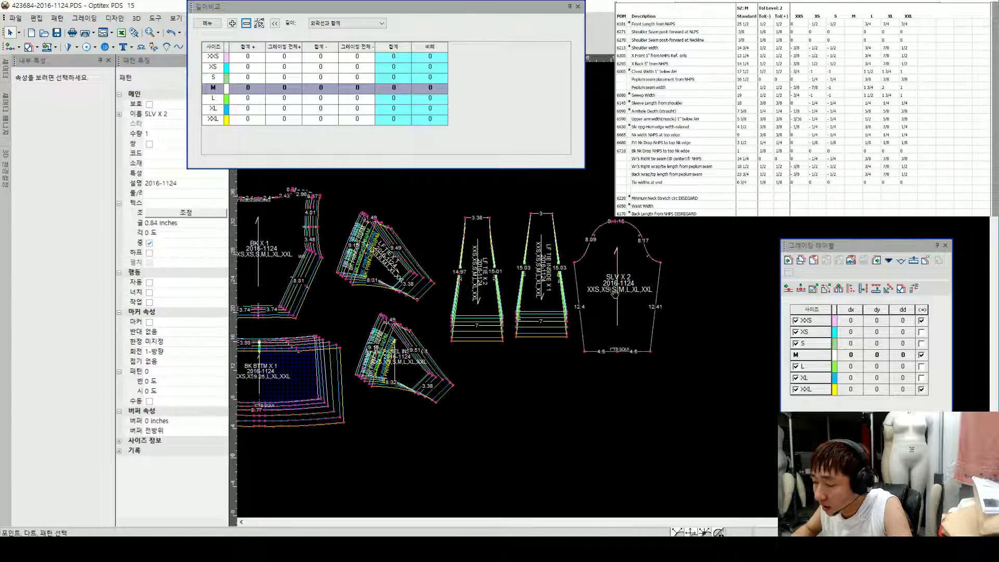
click(615, 295)
scroll(614, 294, up, 2)
Step: Grade SLV X 2's hem centre point with dy 0.25 for XS and S and -0.25 for L, XL and XXL
click(491, 267)
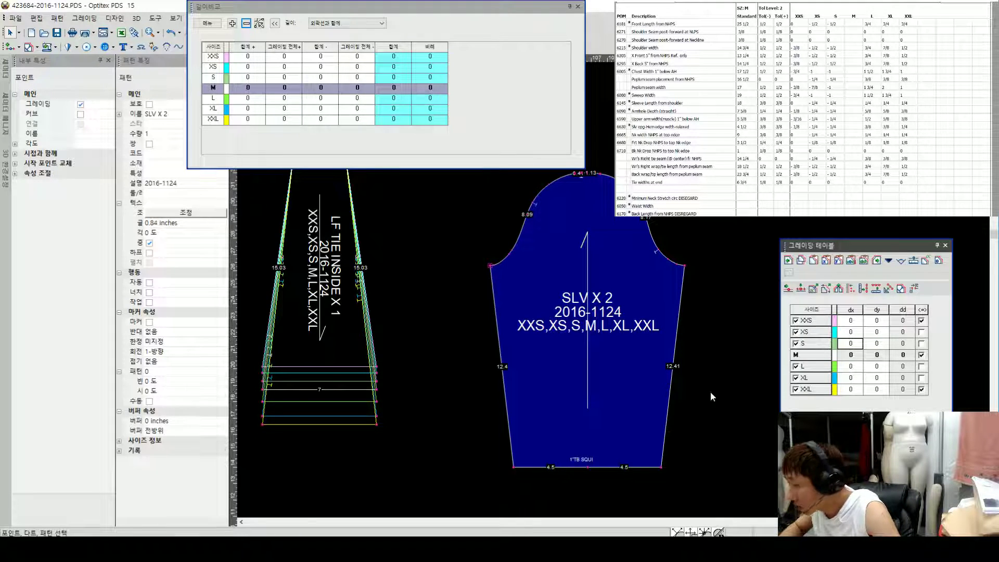
click(587, 467)
click(886, 343)
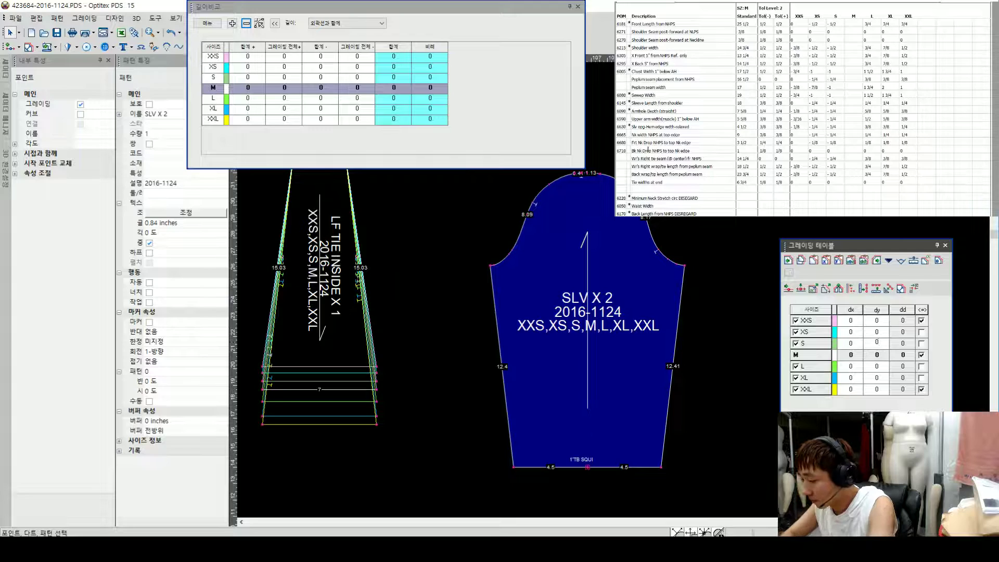
text(.25)
key(Return)
text(-.25)
key(Return)
click(588, 466)
click(661, 467)
key(ctrl+z)
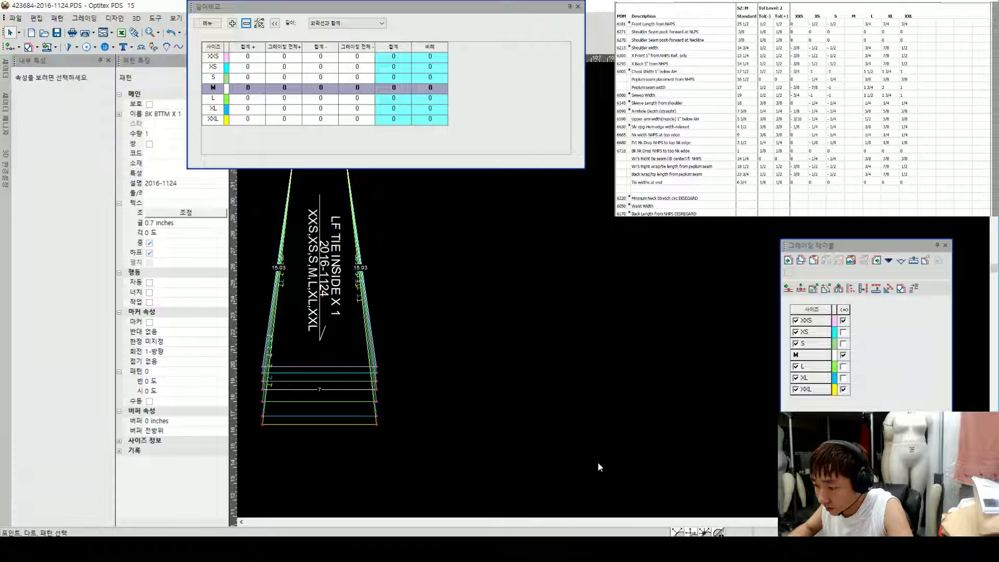
key(ctrl+z)
Step: Copy the hem centre point's grading to both sleeve hem corners and the 1"TB SQUI label
click(588, 465)
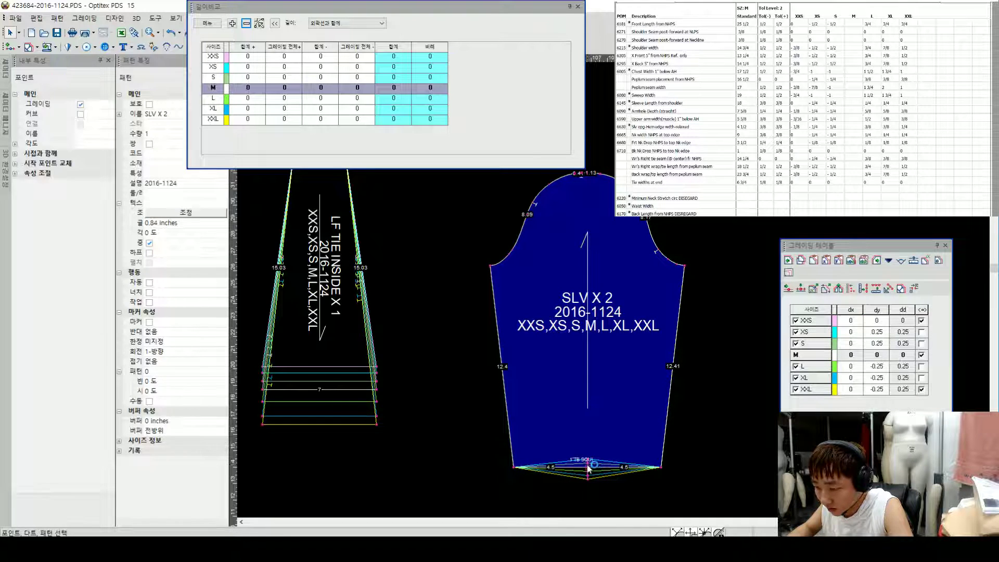
scroll(588, 467, up, 2)
click(684, 293)
key(ctrl+v)
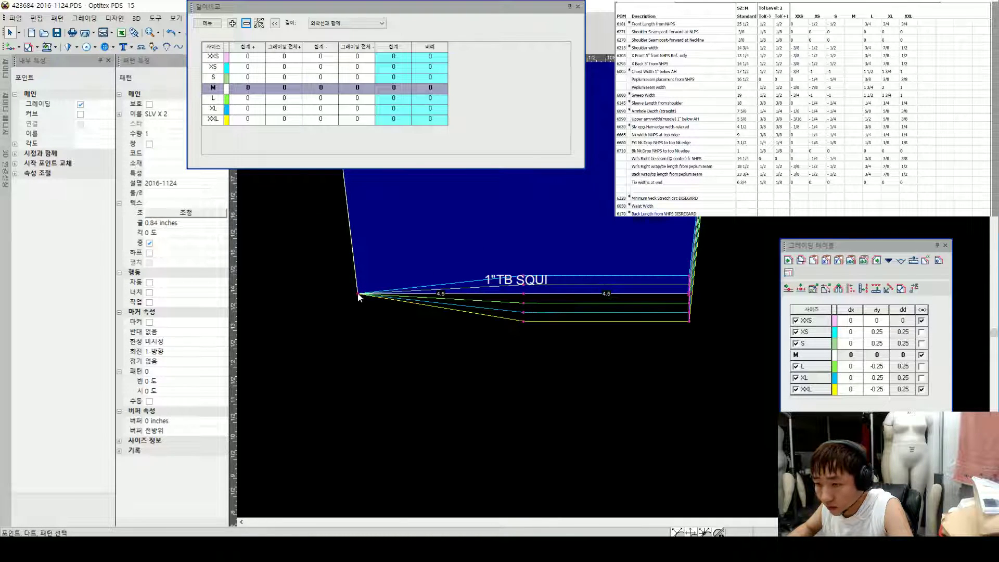
click(358, 295)
key(ctrl+v)
click(514, 281)
key(ctrl+v)
Step: Set the dx of the hem corner on the sleeve's 12.4 side: XXS 0.125, XS and S 0.25, L and XL -0.375, XXL -0.25
scroll(533, 262, down, 3)
click(542, 307)
click(544, 311)
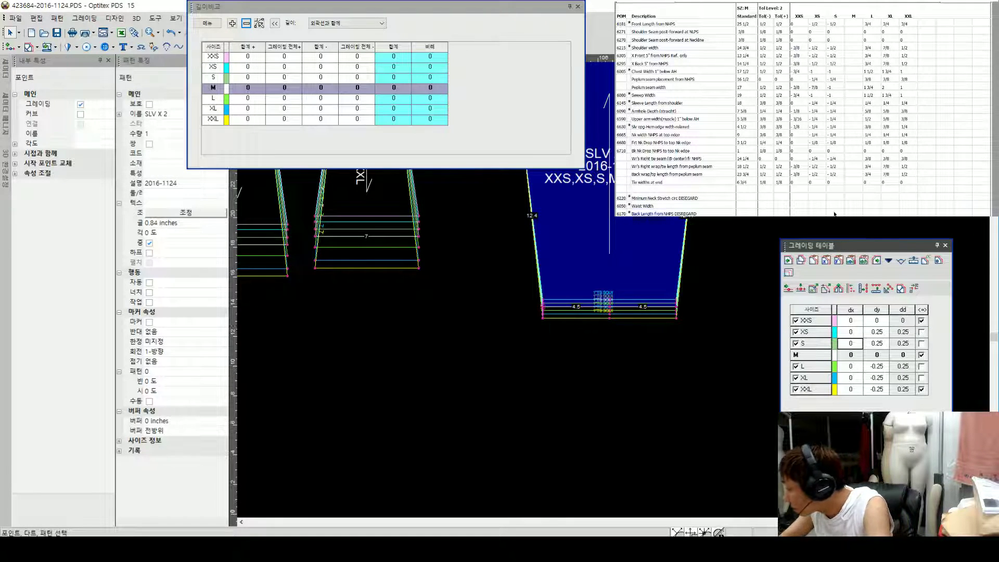
text(.25)
key(Return)
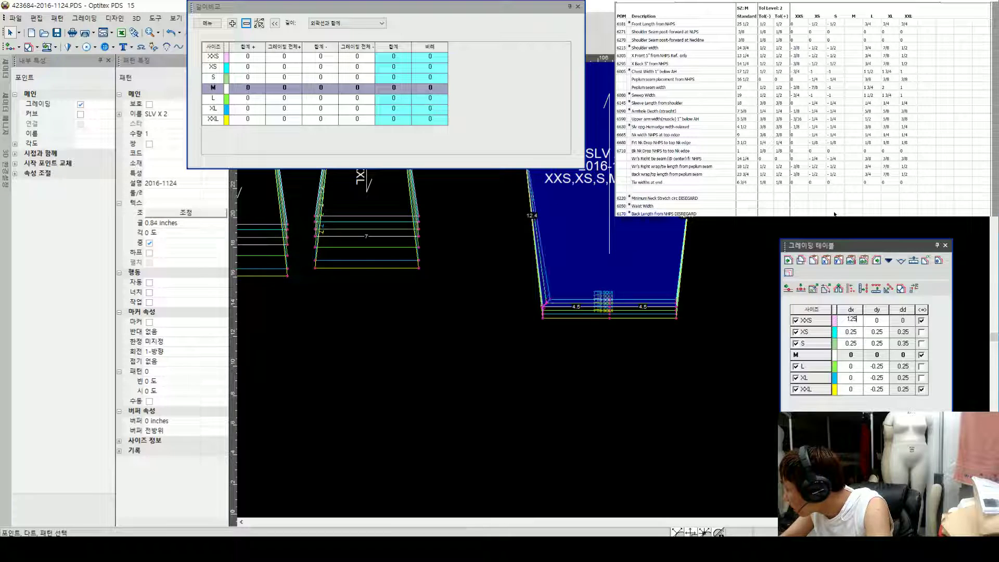
text(-.375)
key(Return)
text(-)
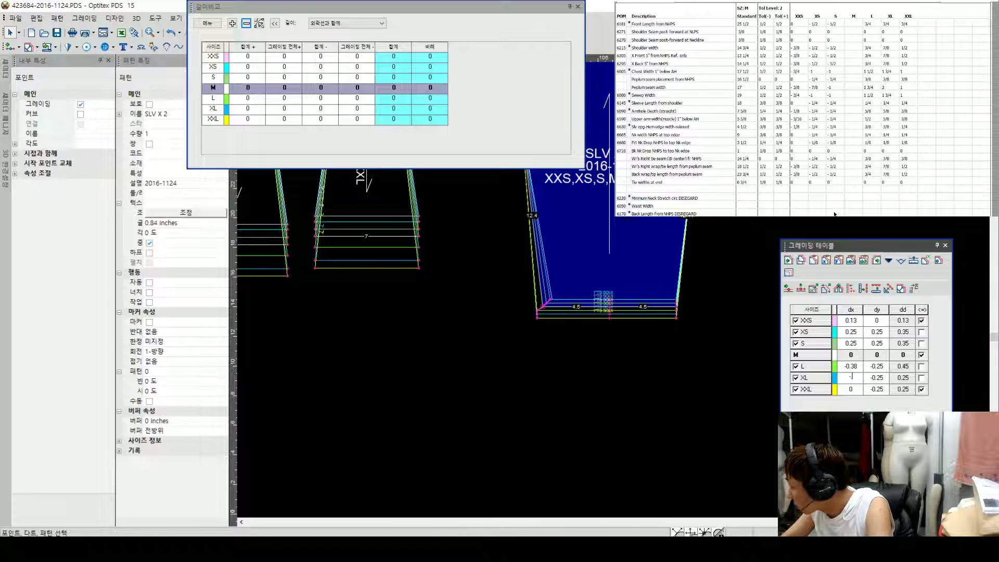
text(.375)
key(Return)
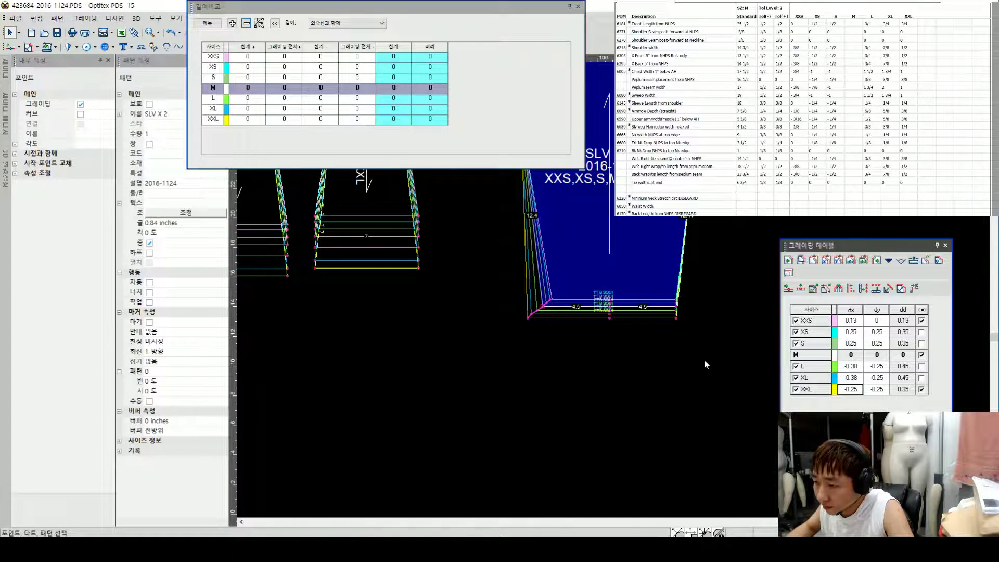
Step: Copy that hem corner's grading to the opposite sleeve hem corner and flip it in X
click(542, 308)
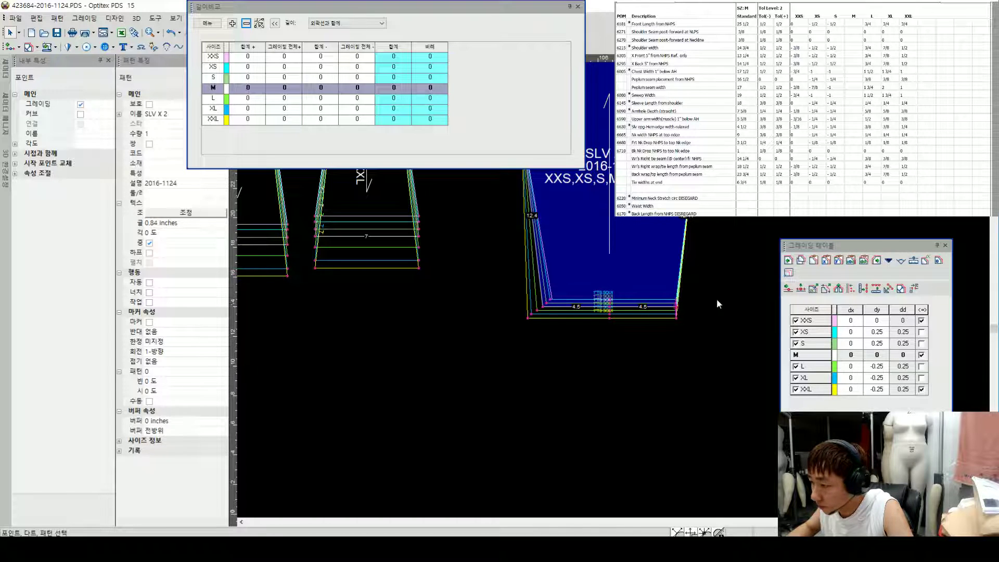
click(827, 260)
click(888, 260)
mouse_move(907, 323)
click(849, 326)
key(Escape)
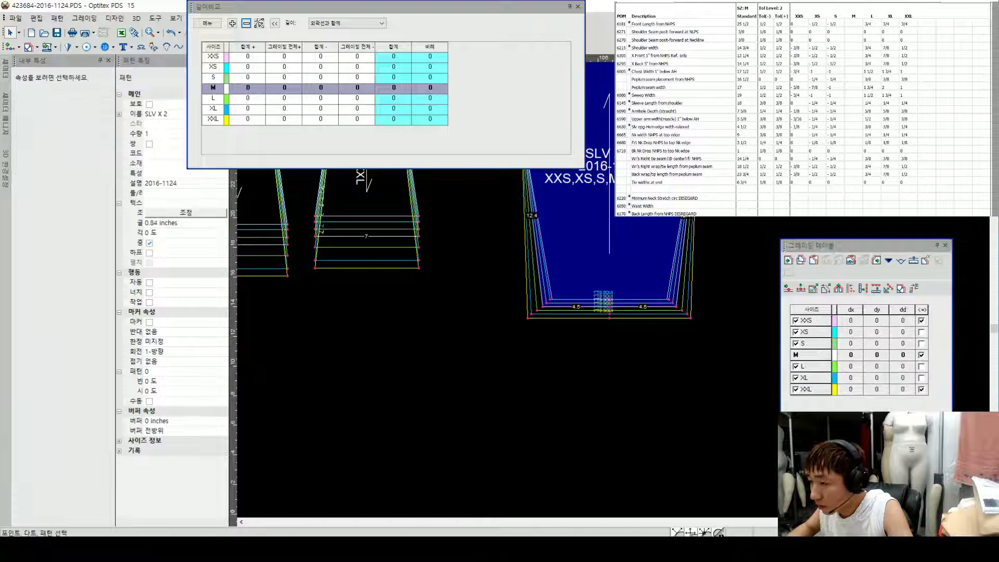
Step: Set the dx of SLV X 2's underarm point on the 12.4 side: XXS 0.1875, XS and S 0.25, L -0.5, XL -0.625, XXL -0.375
scroll(507, 290, down, 2)
scroll(589, 275, up, 3)
click(577, 255)
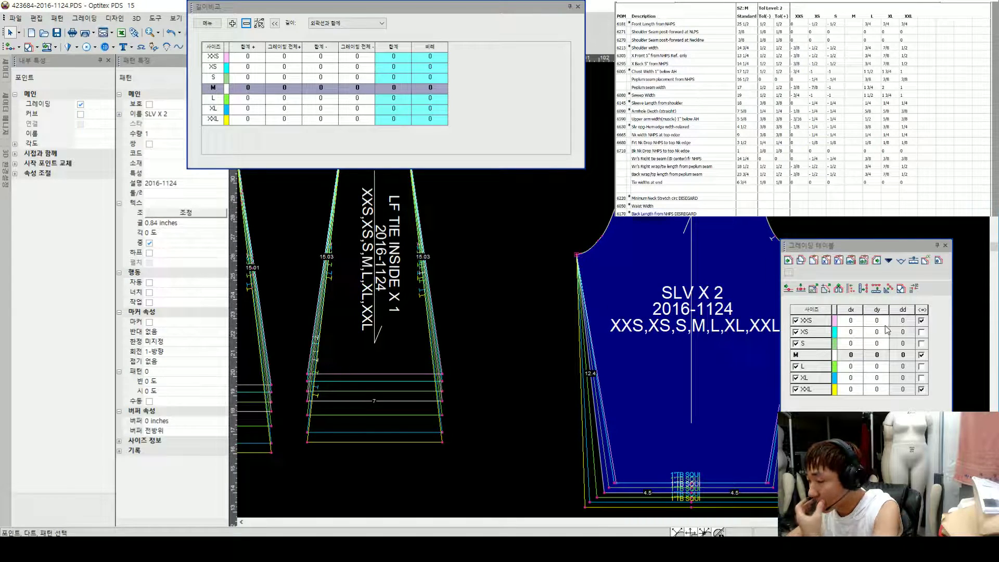
click(861, 343)
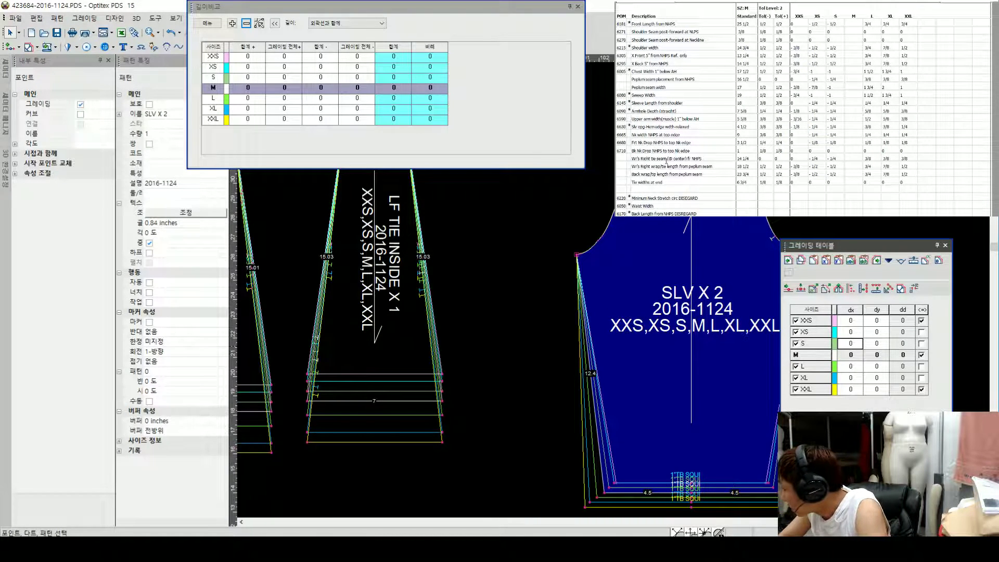
text(.25)
key(Up)
text(.1875)
key(Down)
text(-.5)
key(Down)
text(-.62)
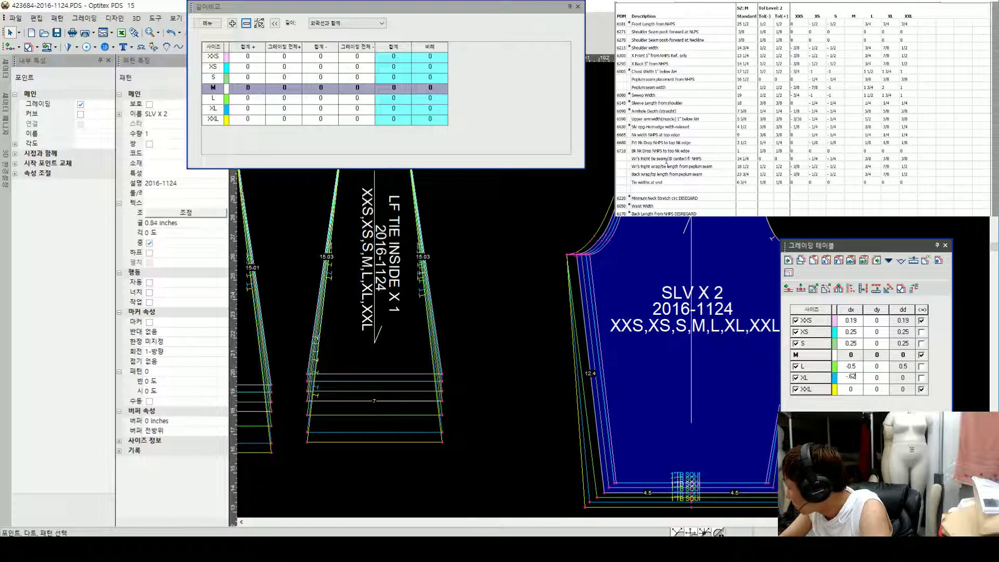
text(5)
key(Down)
text(-.375)
key(Down)
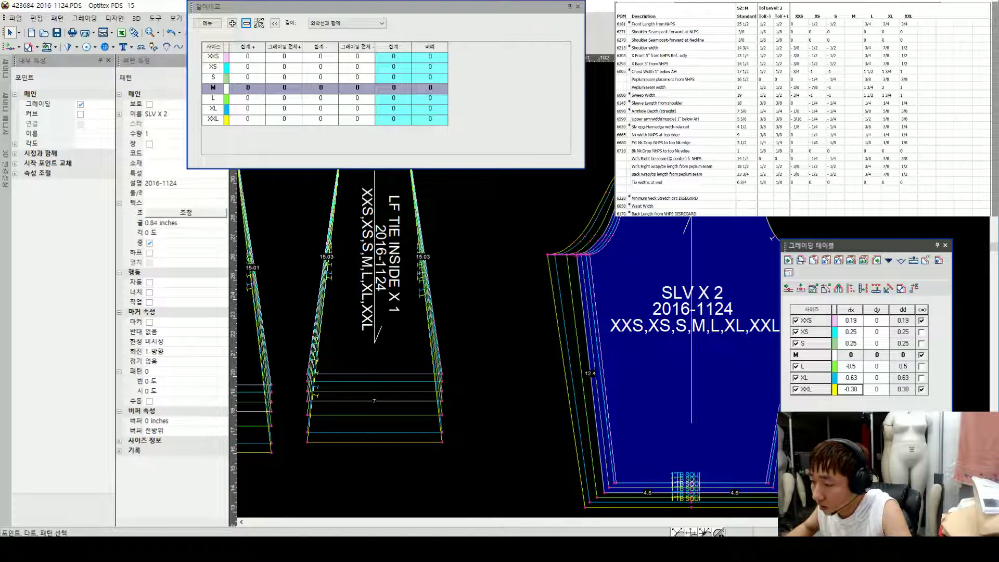
Step: Copy that underarm point's grading to the opposite underarm point of the sleeve and flip it in X
scroll(578, 257, down, 3)
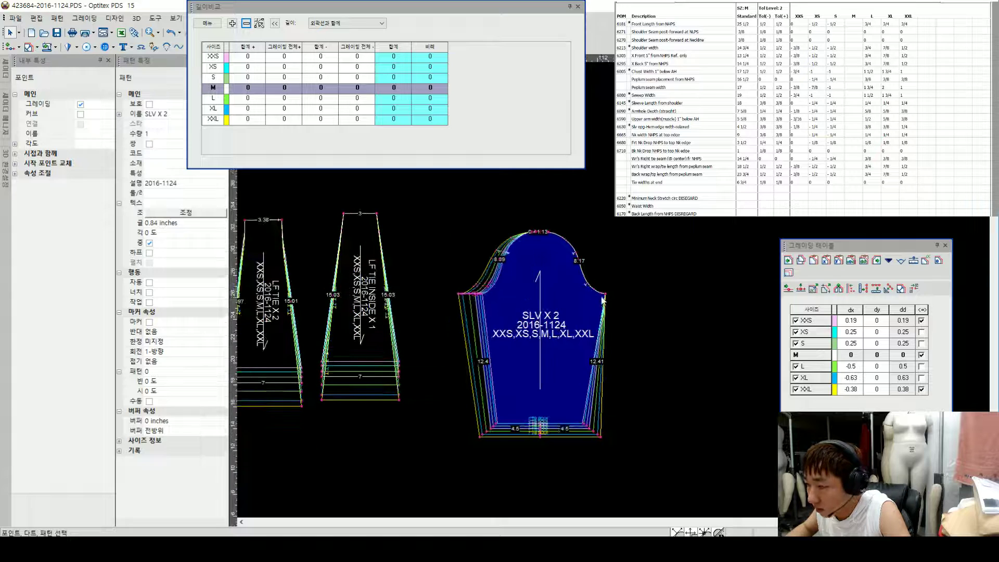
click(889, 260)
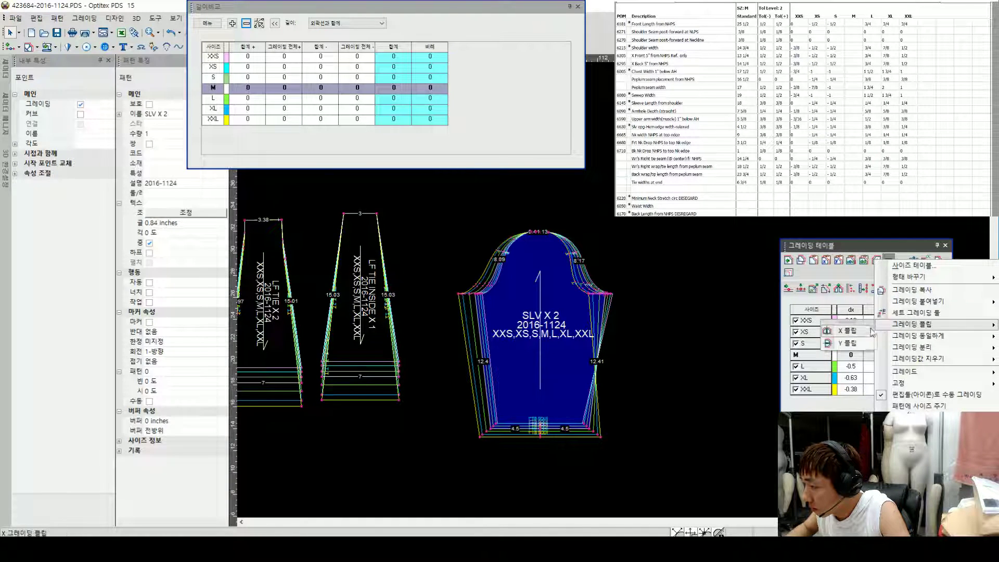
click(847, 331)
click(538, 289)
click(502, 265)
Step: Clear the length comparison and add FT X 3's armhole on its 7.82 side as the positive length
scroll(569, 307, down, 3)
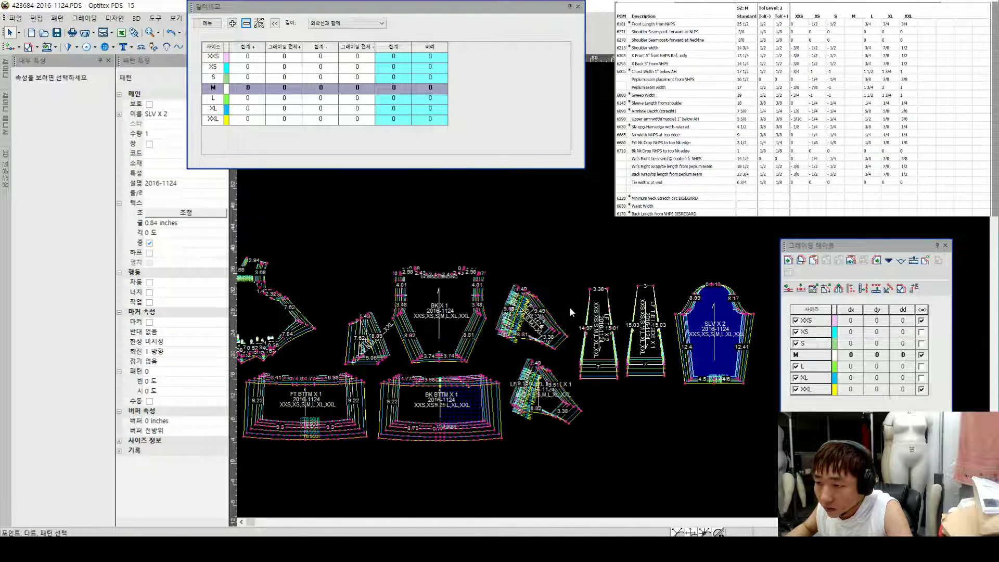
click(207, 23)
click(232, 67)
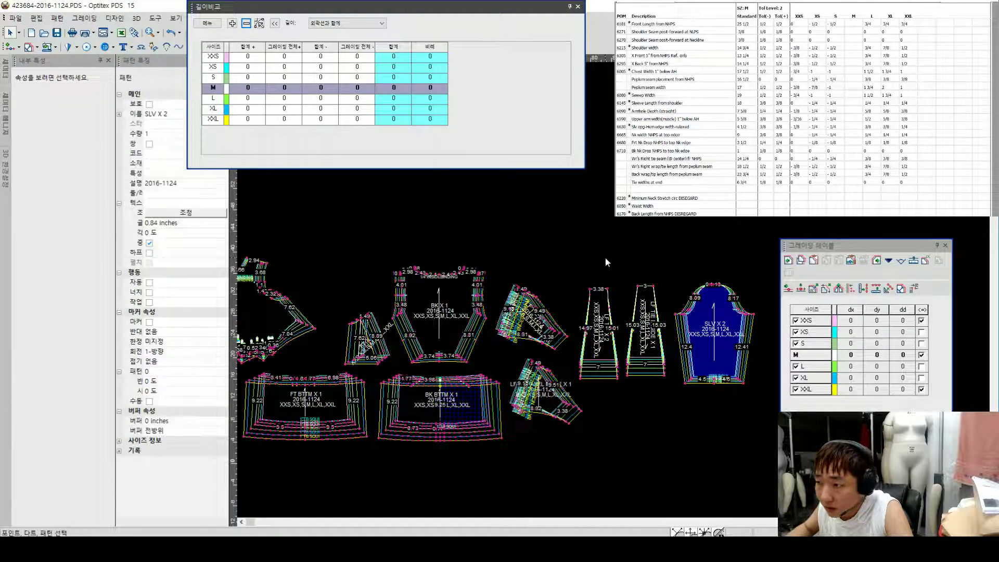
scroll(661, 310, down, 1)
scroll(695, 320, up, 1)
scroll(604, 274, down, 4)
scroll(374, 292, up, 4)
scroll(610, 289, up, 1)
scroll(610, 289, up, 2)
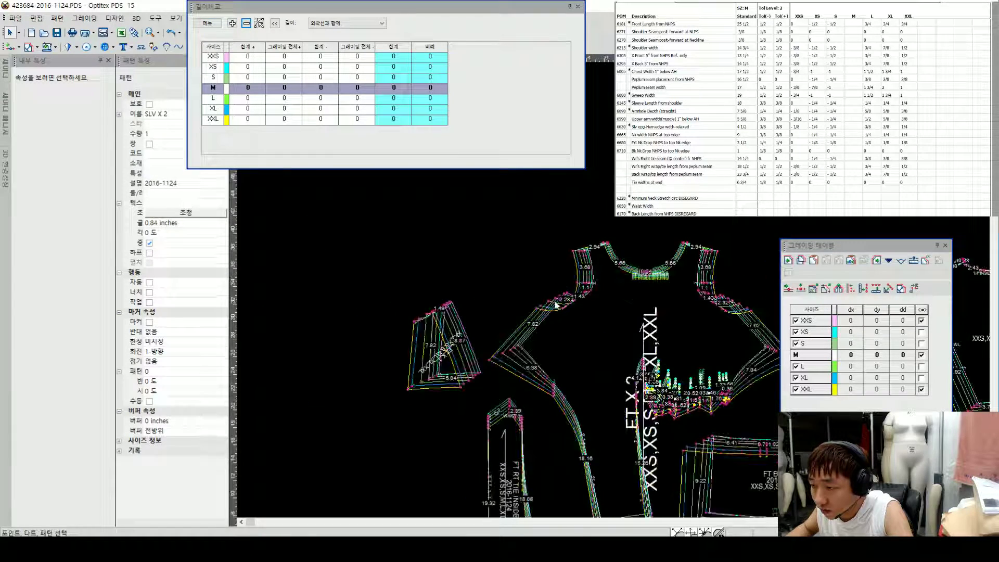
click(553, 300)
shift+click(580, 252)
click(232, 22)
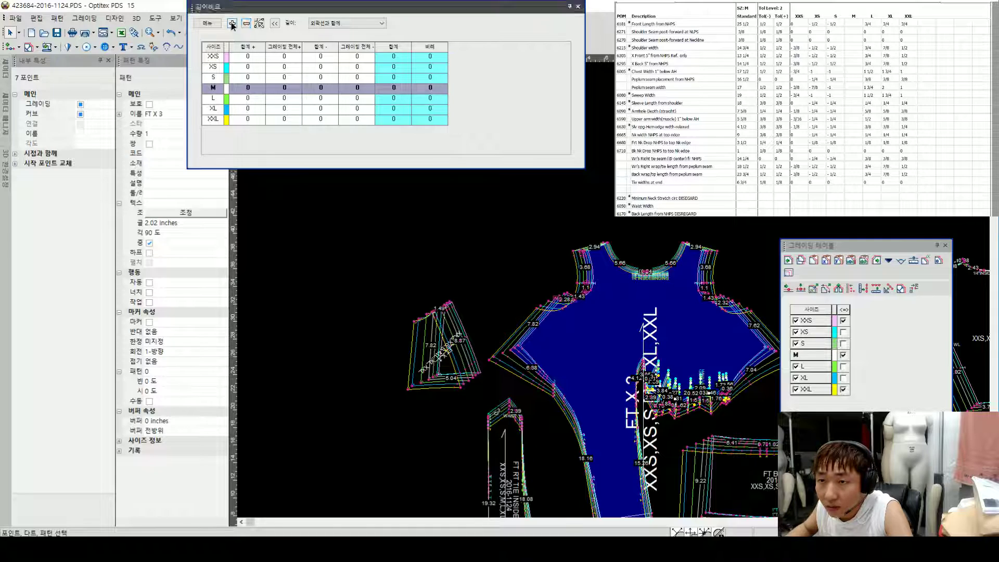
Step: Turn off grading for the two sleeve cap points on either side of SLV X 2's cap centre
scroll(653, 294, down, 3)
scroll(618, 289, up, 2)
scroll(618, 289, up, 3)
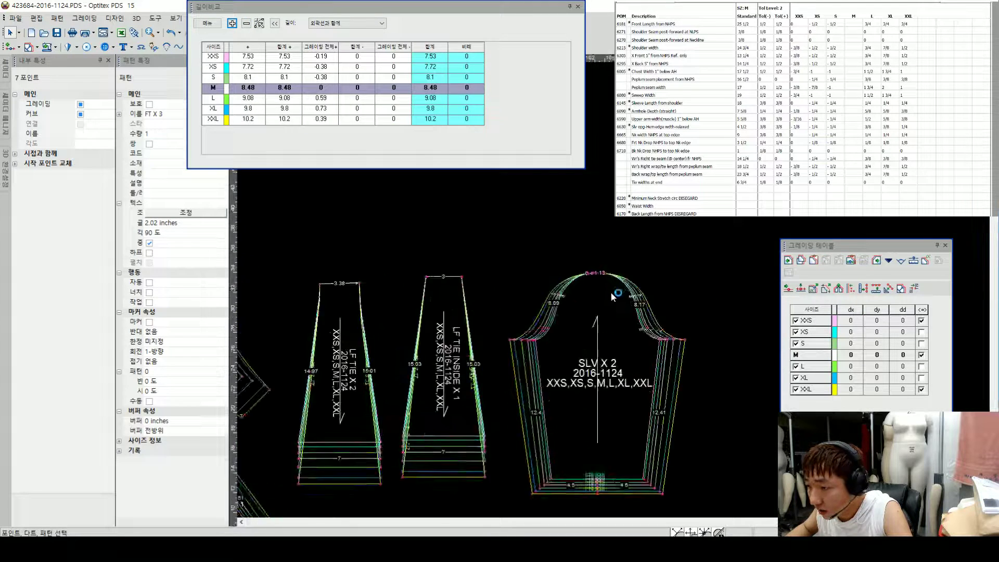
click(591, 267)
click(603, 265)
click(98, 106)
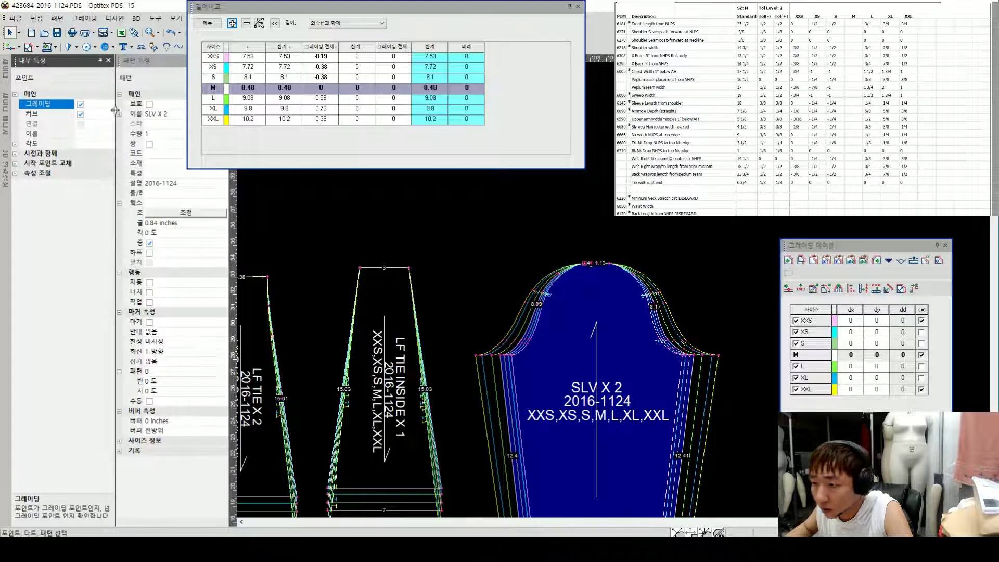
click(80, 105)
click(604, 265)
scroll(610, 263, up, 3)
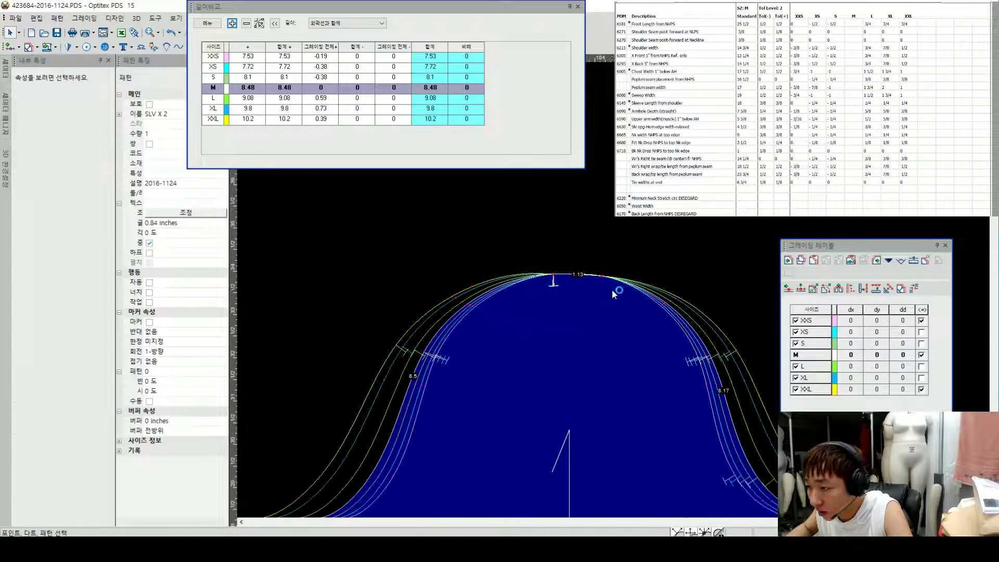
click(602, 275)
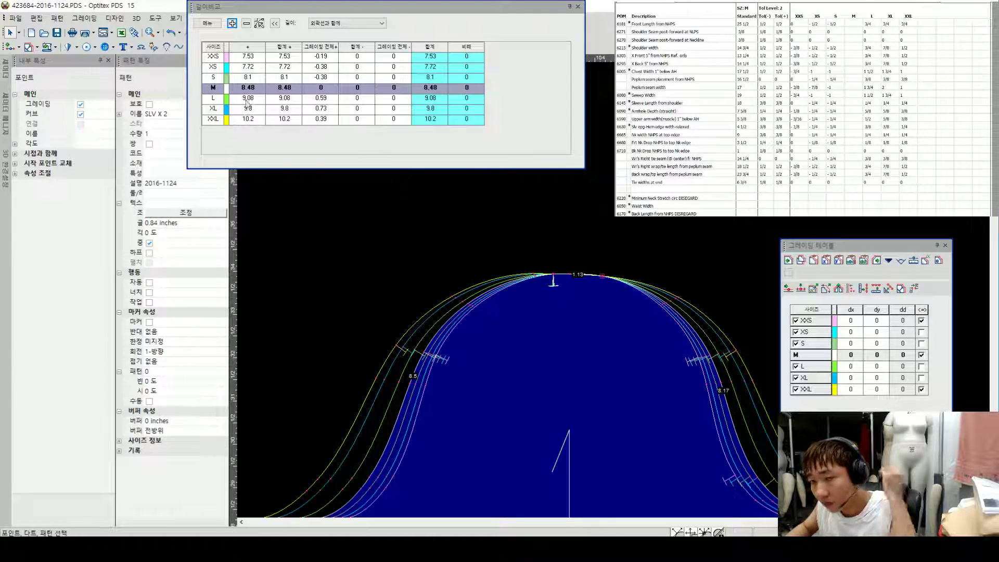
click(80, 105)
scroll(623, 287, down, 3)
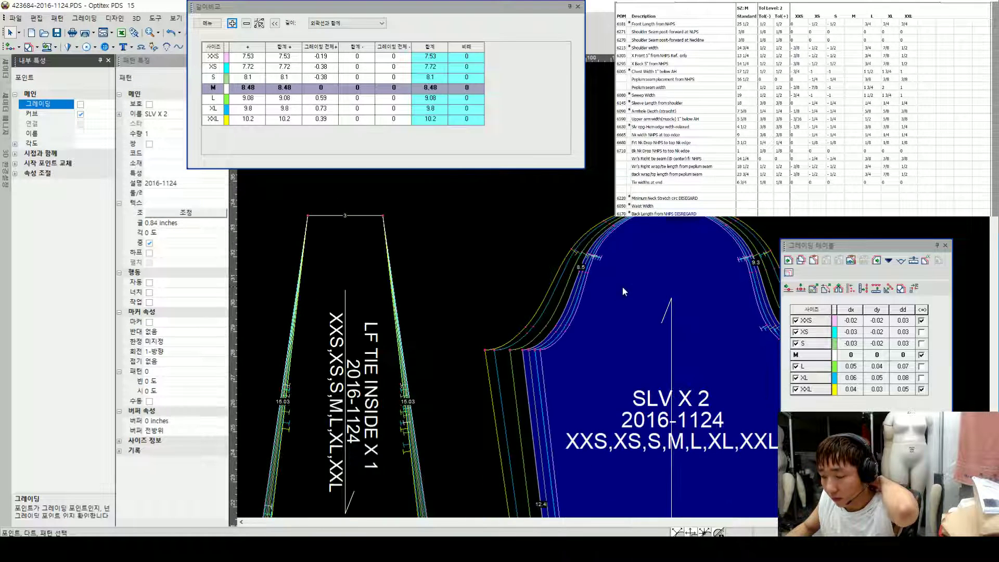
Step: Add SLV X 2's cap edge from the 12.4 side underarm to the cap centre as the negative length and update the comparison
drag(557, 352, 699, 234)
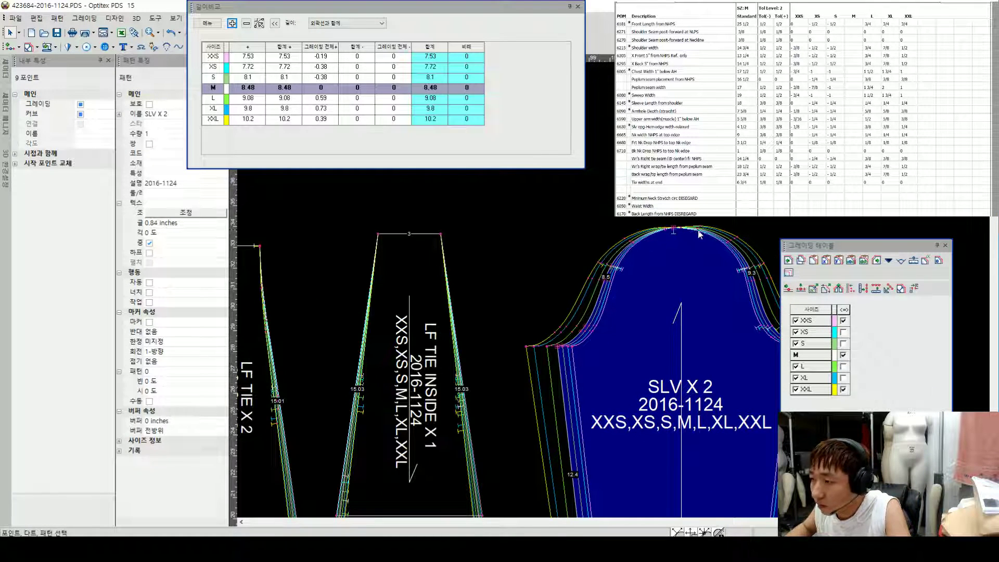
click(247, 23)
click(207, 23)
click(232, 61)
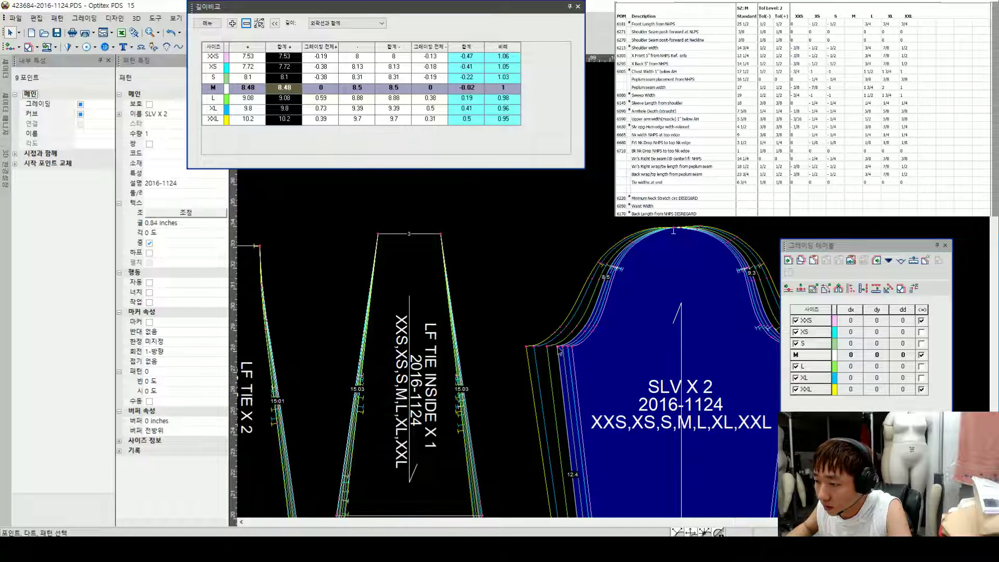
Step: Match that cap edge's length in every size to the armhole by pasting the compared lengths with first-point vertical extension, not limited to the base size
drag(559, 350, 682, 230)
click(212, 24)
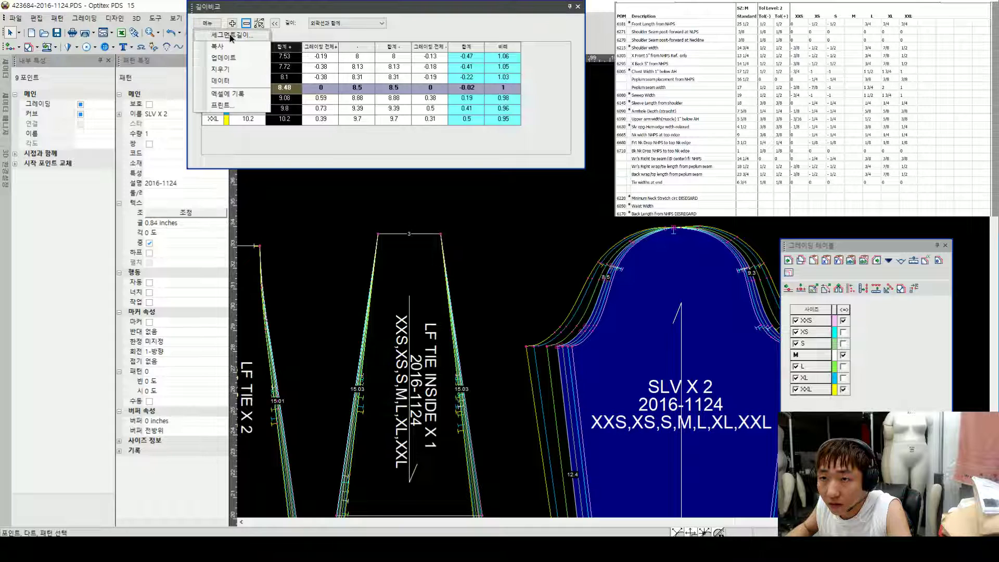
click(232, 35)
click(590, 181)
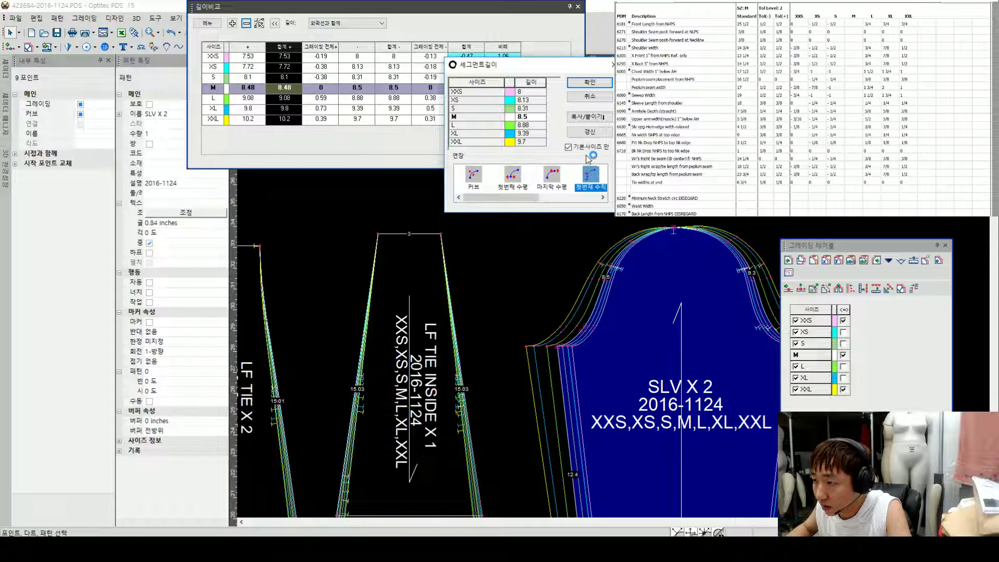
click(581, 148)
click(588, 119)
click(591, 84)
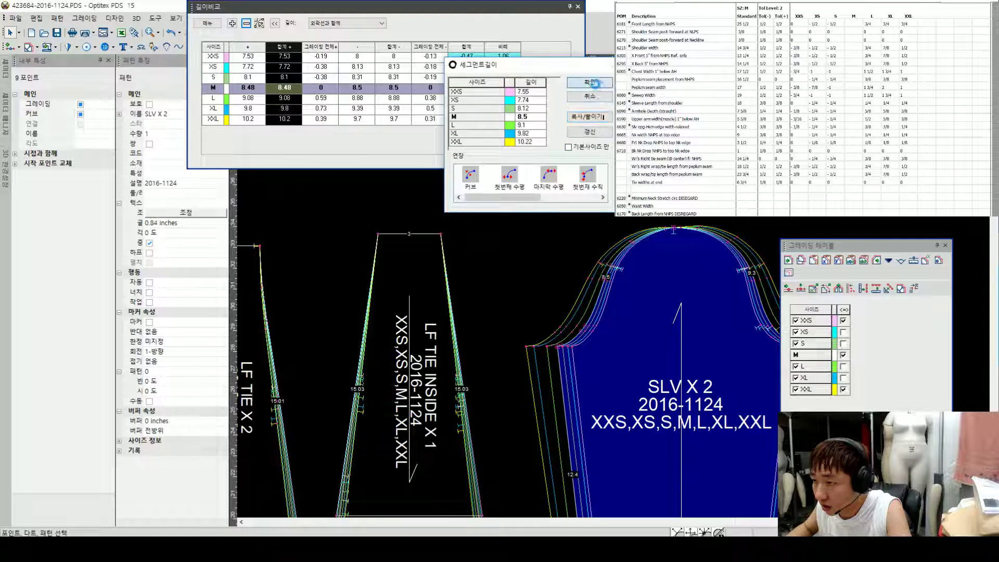
Step: Copy the adjusted underarm point's grading to the opposite underarm point of SLV X 2
click(558, 347)
scroll(742, 348, down, 3)
scroll(650, 290, up, 1)
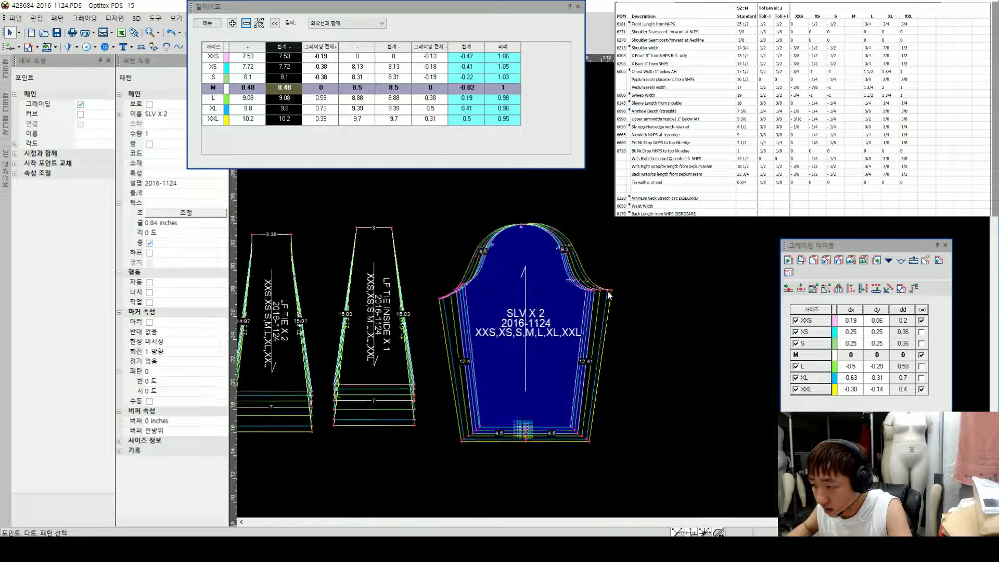
click(596, 290)
click(606, 336)
Step: Turn grading back on for the cap point just beside the cap centre on the sleeve's 12.4 side
scroll(671, 328, down, 3)
scroll(613, 288, up, 4)
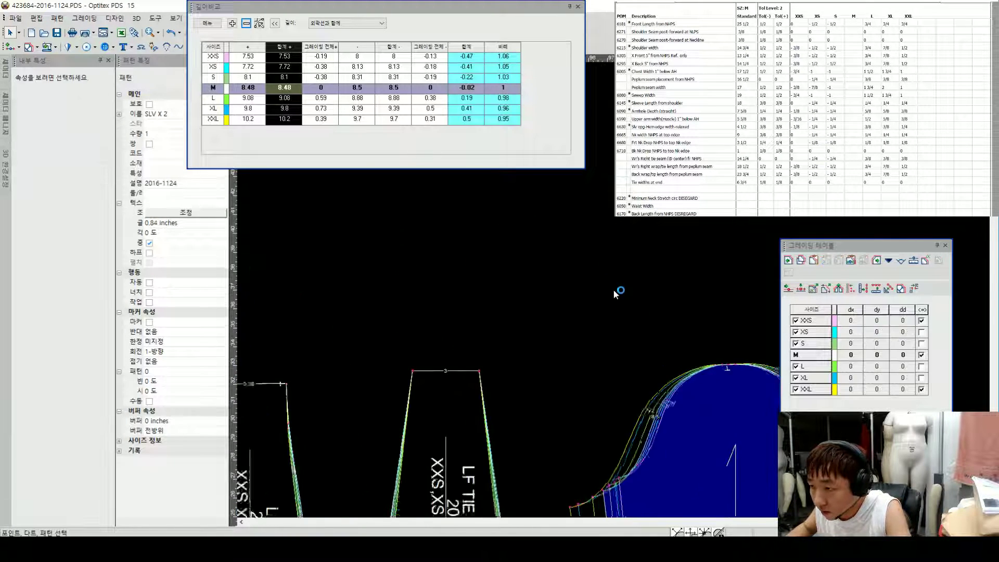
scroll(613, 289, down, 4)
scroll(617, 292, up, 6)
scroll(614, 296, up, 1)
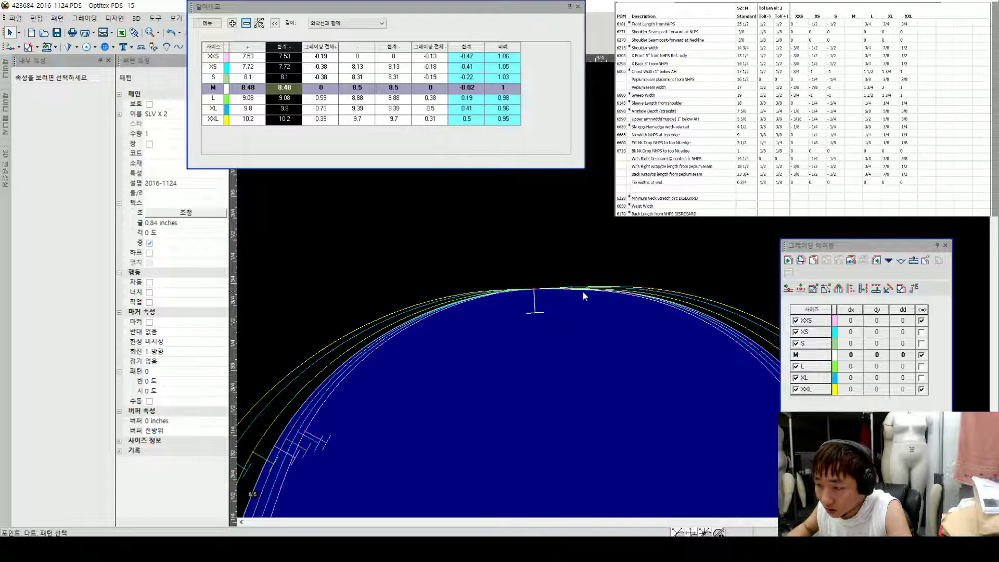
click(535, 289)
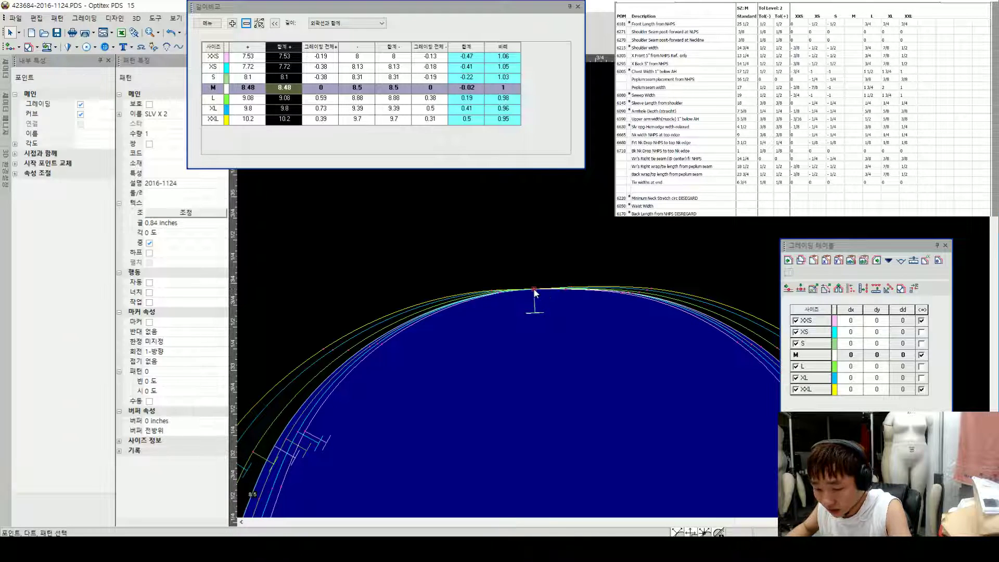
click(499, 293)
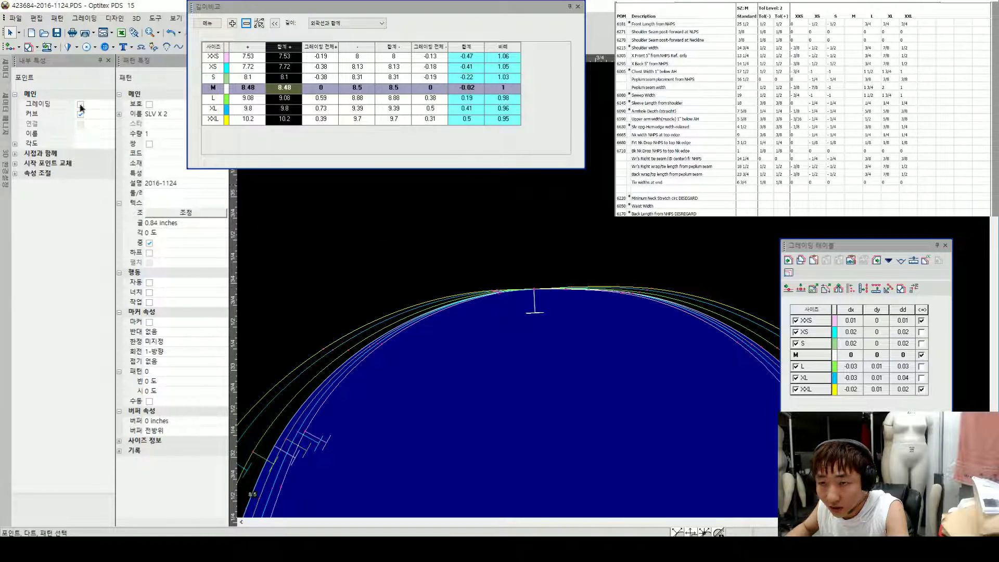
click(80, 105)
key(y)
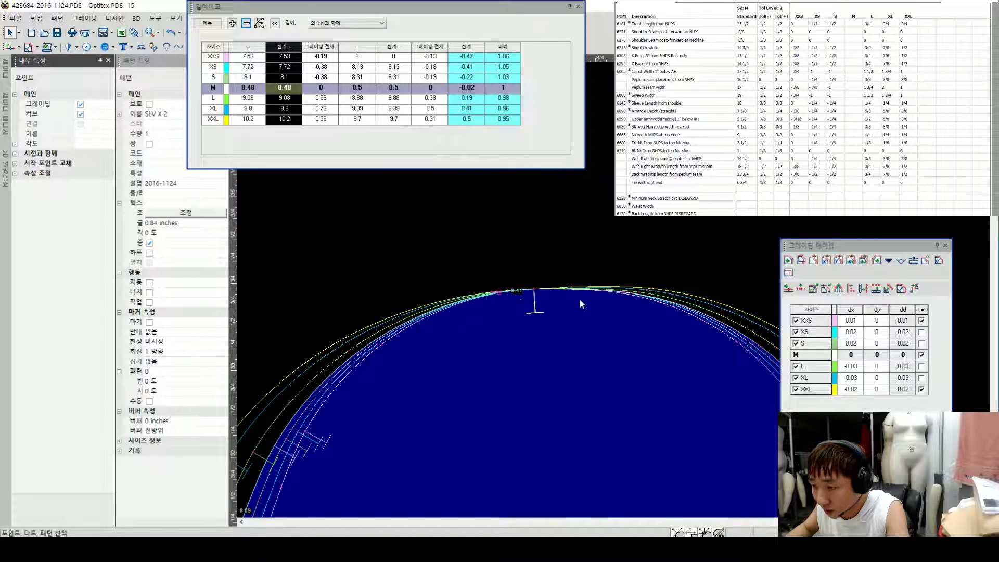
Step: Turn on grading for the two cap points beyond the cap centre on the sleeve's 12.41 side
click(571, 293)
shift+click(625, 295)
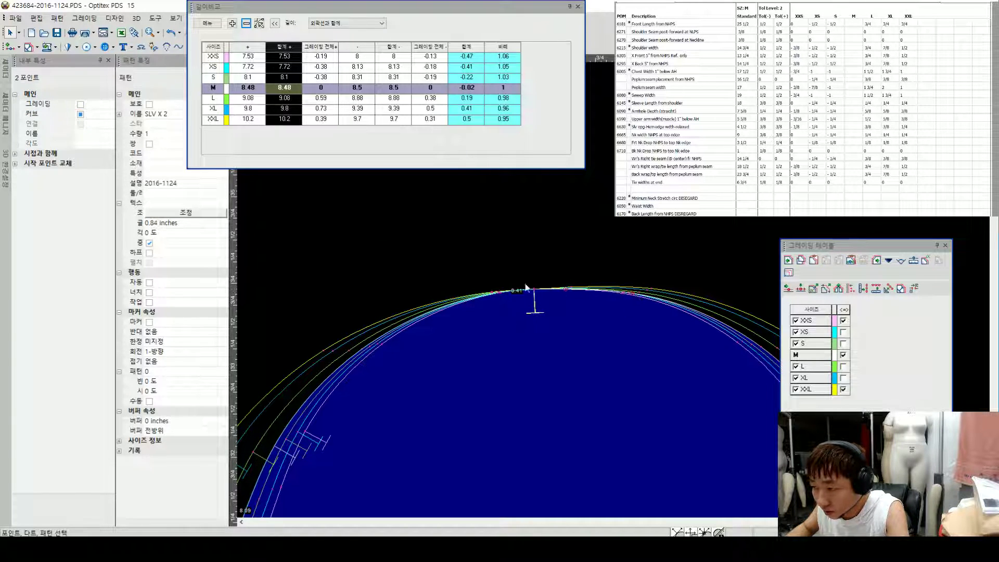
click(80, 104)
key(y)
click(567, 255)
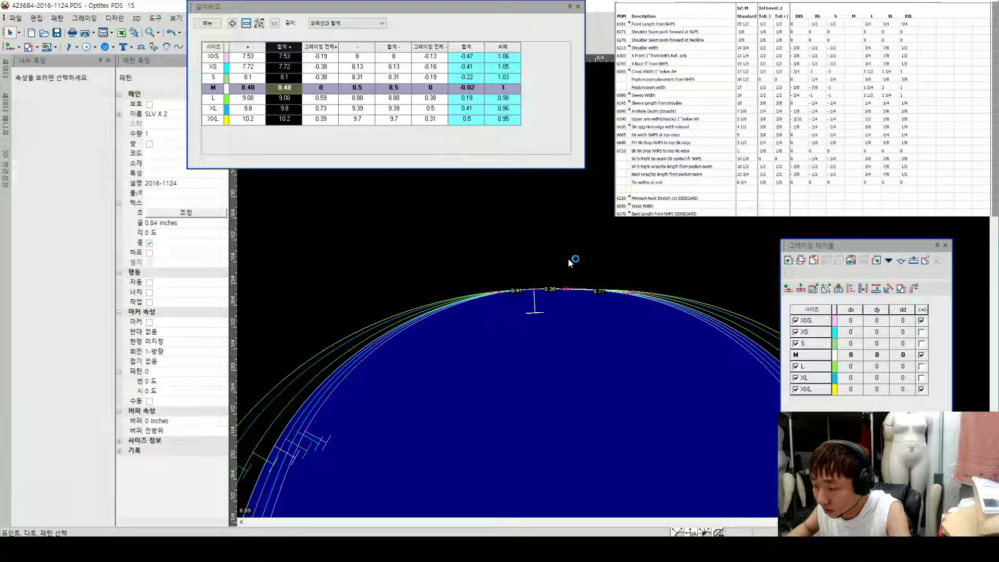
Step: Update the length comparison to check the sleeve cap edge against the armhole in every size
scroll(612, 265, down, 2)
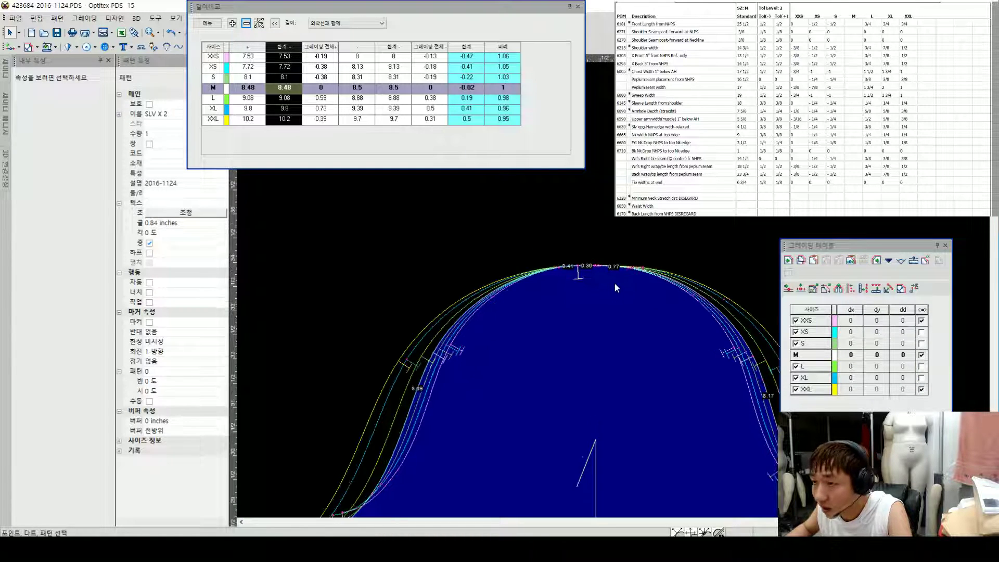
click(207, 23)
click(229, 60)
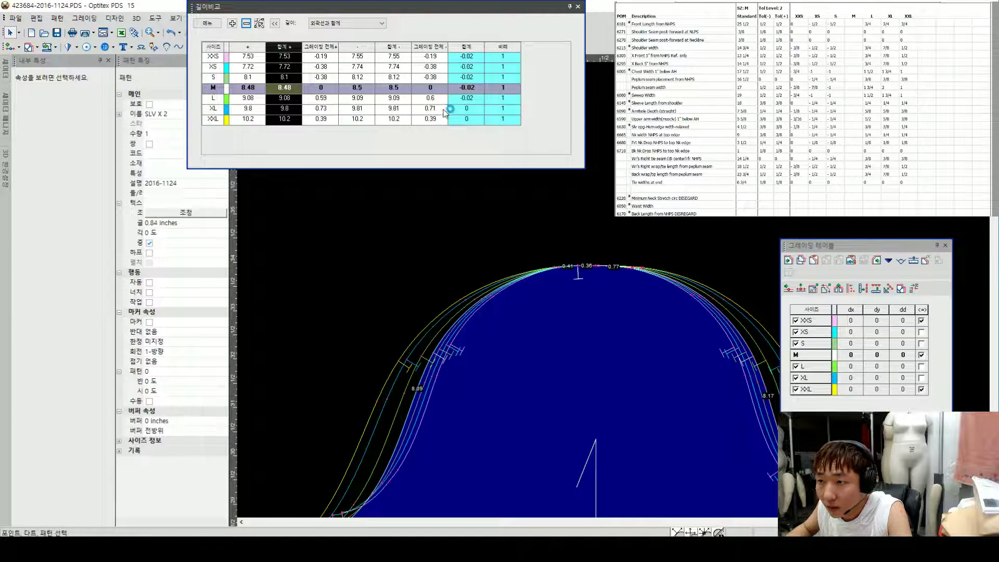
Step: Clear the length comparison and measure FT X 3's upper armhole from the notch to the shoulder in every size
click(207, 23)
click(229, 71)
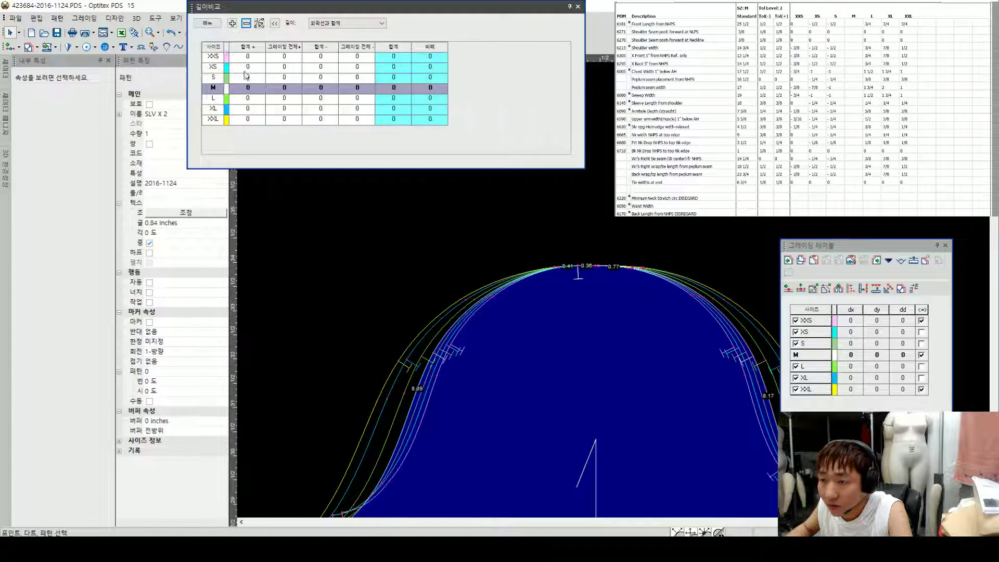
scroll(556, 300, down, 3)
scroll(535, 292, down, 3)
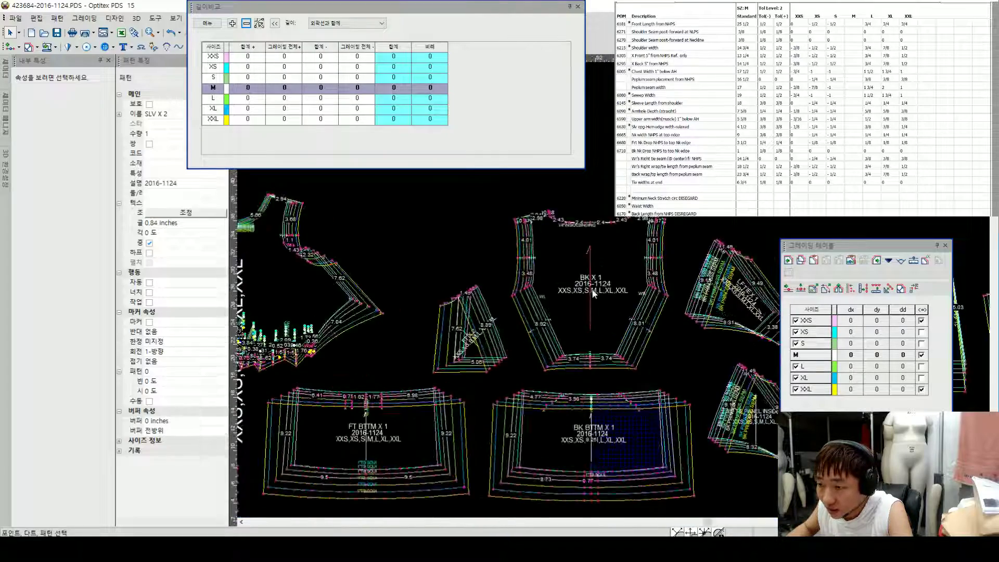
scroll(591, 292, up, 3)
scroll(612, 288, down, 2)
scroll(576, 285, up, 4)
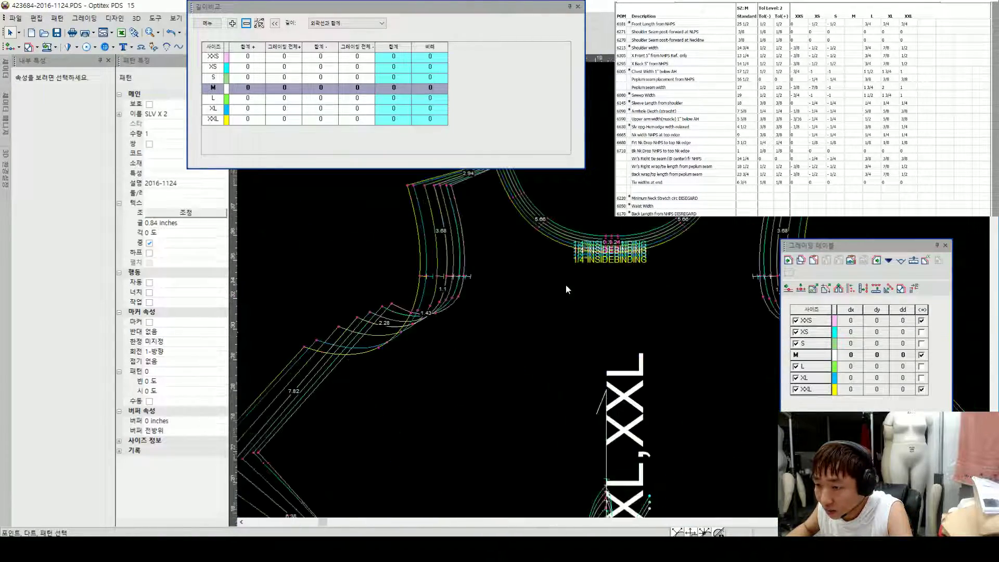
click(446, 280)
click(448, 278)
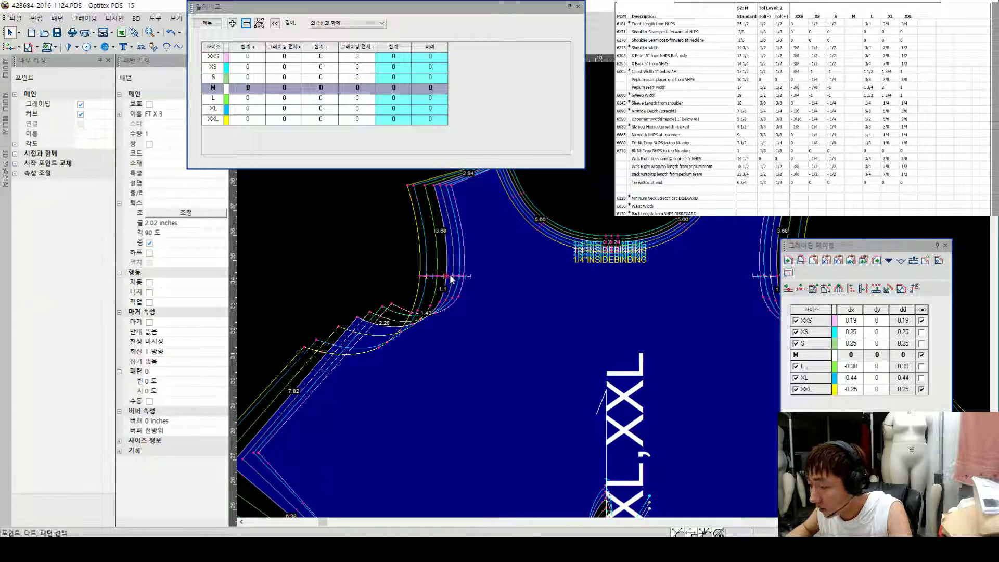
drag(446, 276, 434, 186)
click(233, 24)
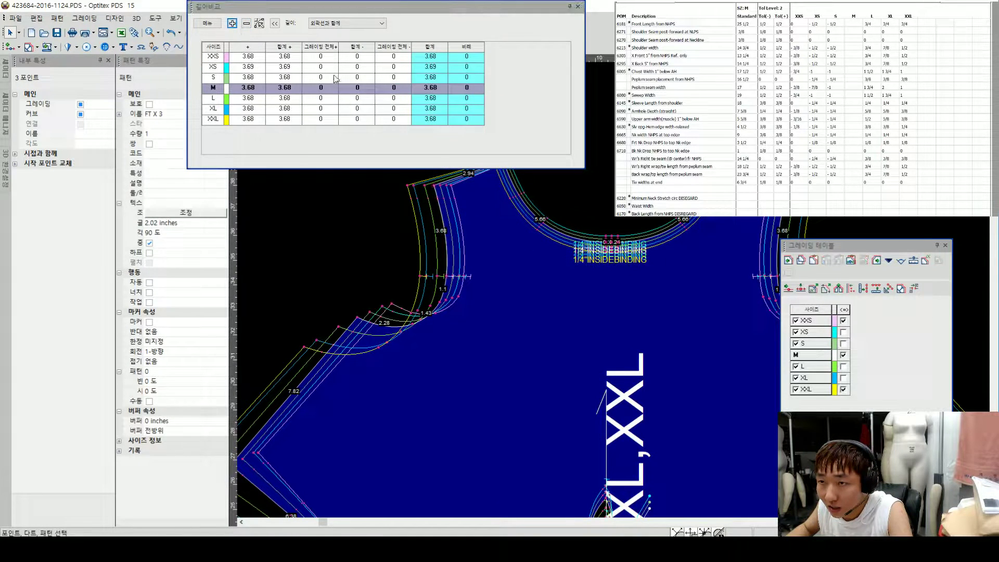
Step: Regrade the notch on SLV X 2's 8.09 cap side to sit at the same distance from the cap centre in every size
scroll(632, 274, down, 3)
scroll(614, 290, up, 3)
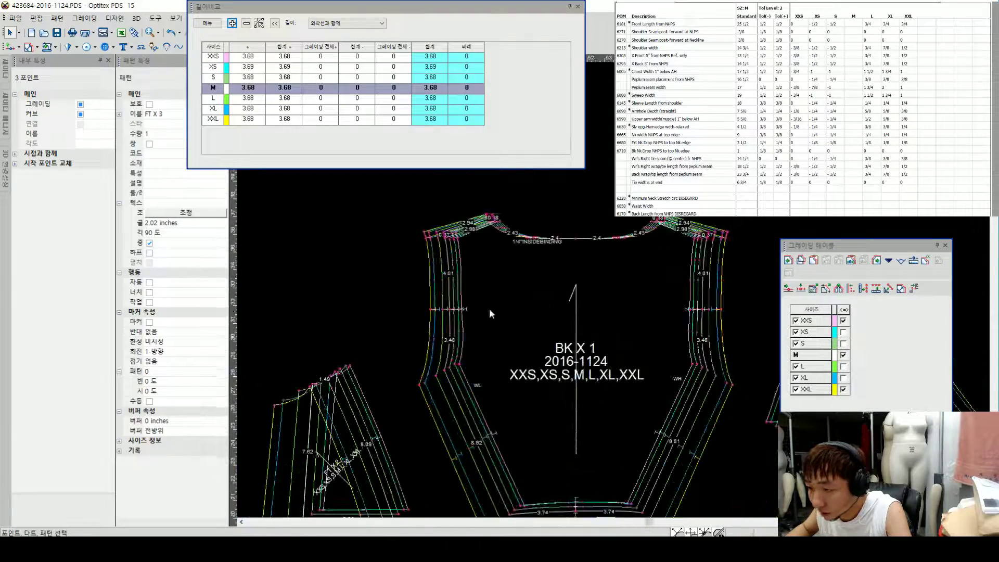
scroll(615, 296, down, 3)
scroll(614, 290, up, 4)
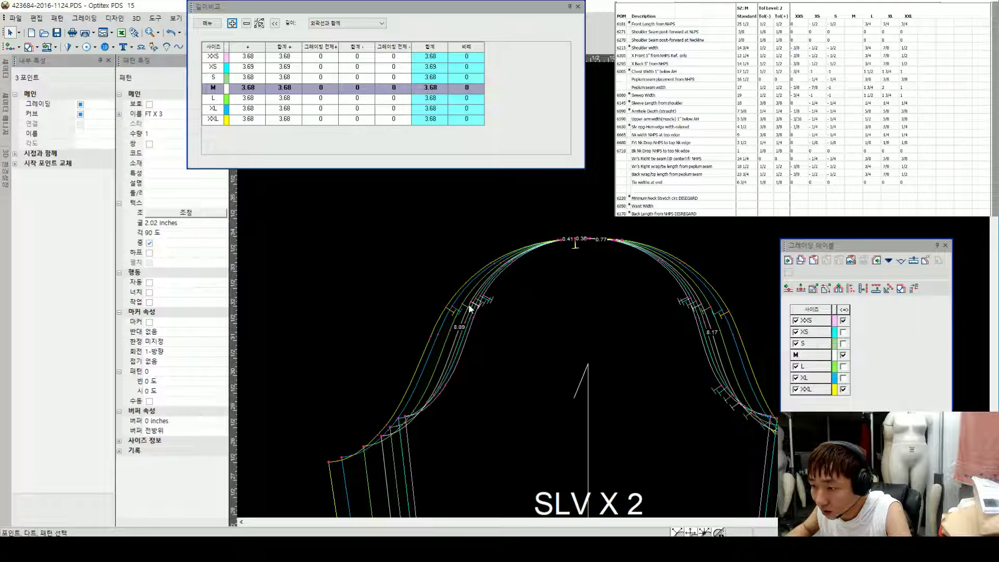
click(29, 47)
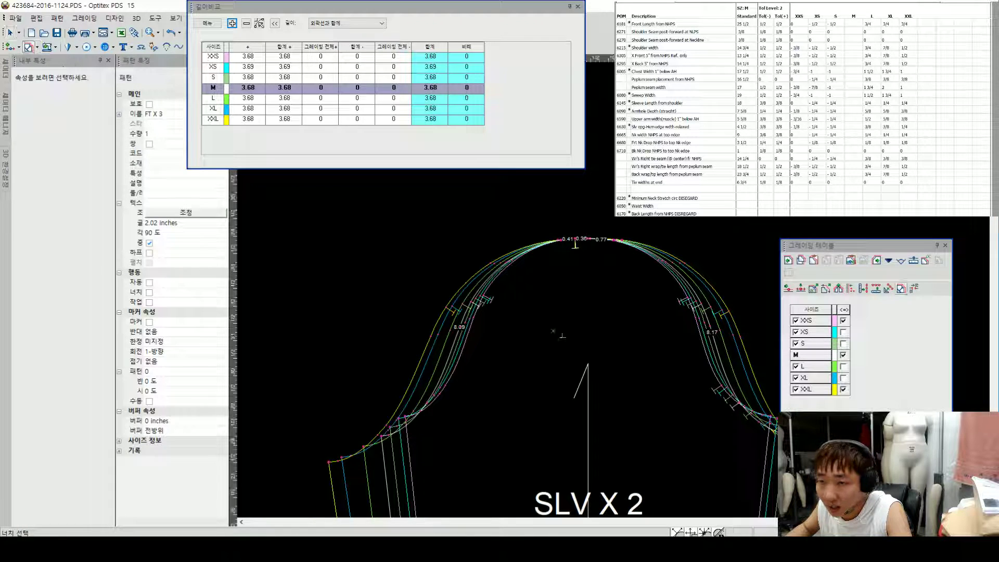
click(480, 308)
click(575, 239)
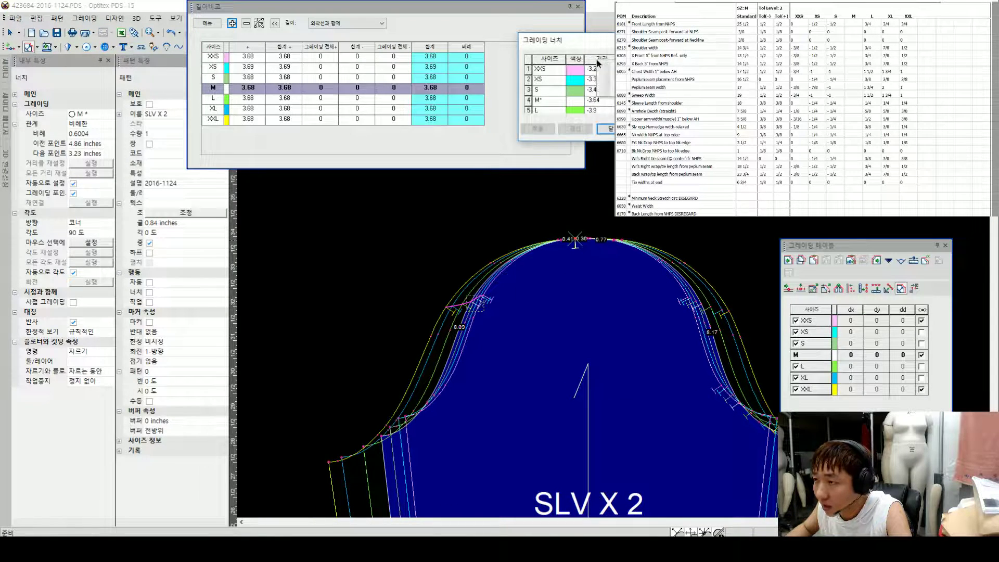
click(539, 128)
Step: Regrade the upper notch on the sleeve's 8.17 cap side to the same distance from the cap centre in every size
click(696, 306)
click(576, 241)
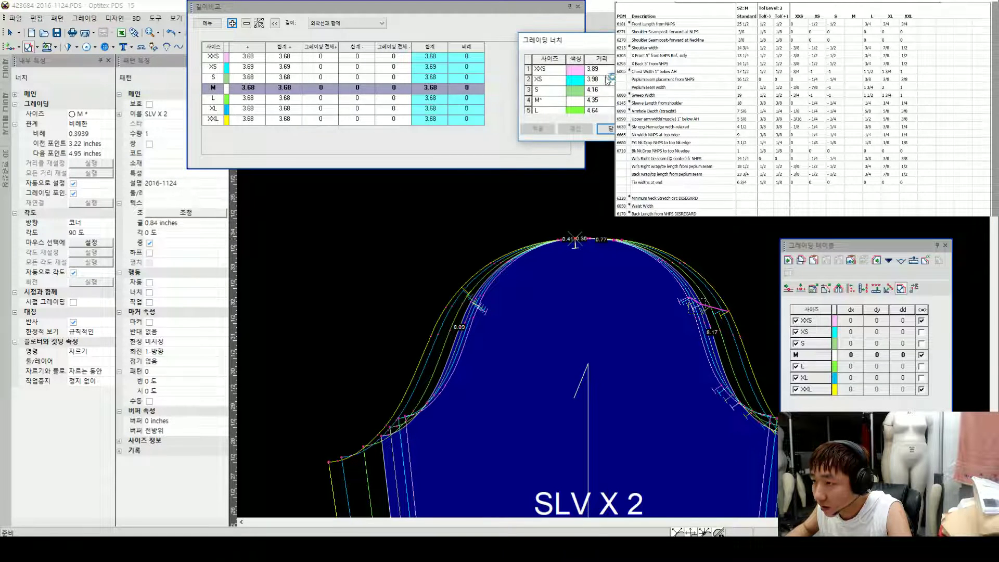
click(538, 131)
click(607, 129)
right_click(727, 217)
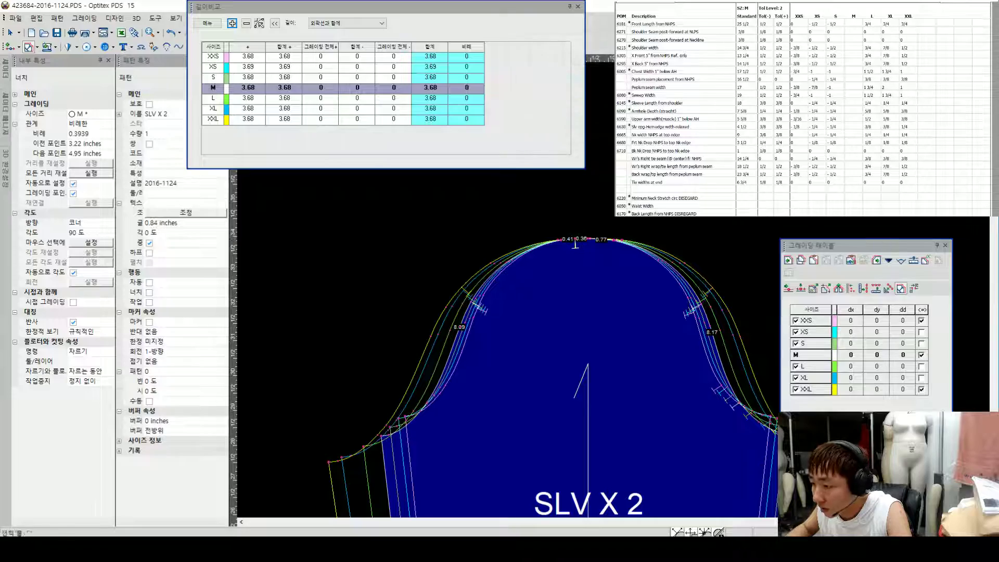
click(749, 222)
Step: Clear the length comparison and measure FT X 2's short upper edge in every size
scroll(604, 238, down, 5)
scroll(346, 292, up, 1)
middle_drag(347, 292, 569, 305)
scroll(570, 303, down, 3)
scroll(703, 260, up, 6)
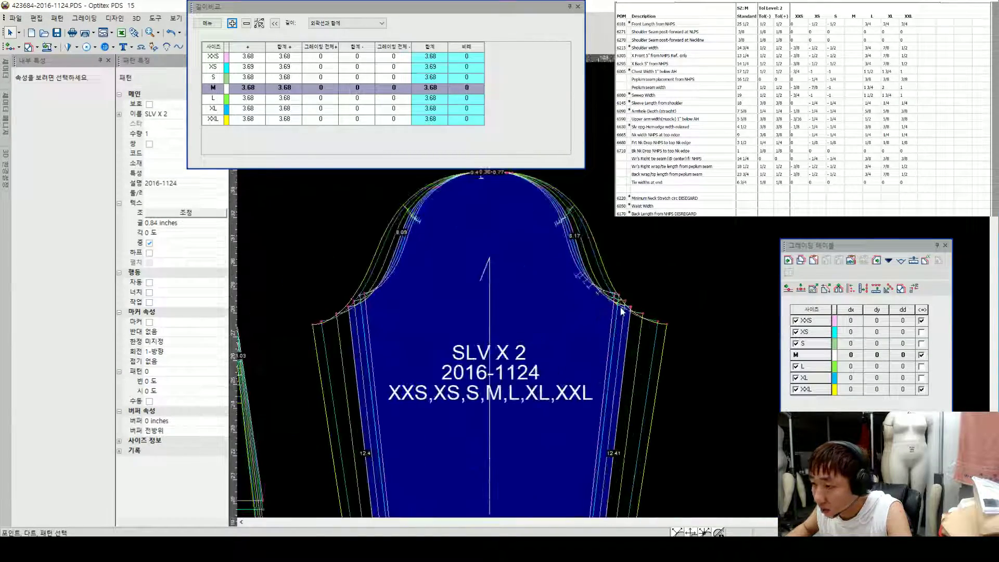
scroll(582, 288, down, 3)
middle_drag(408, 291, 612, 291)
scroll(611, 290, left, 5)
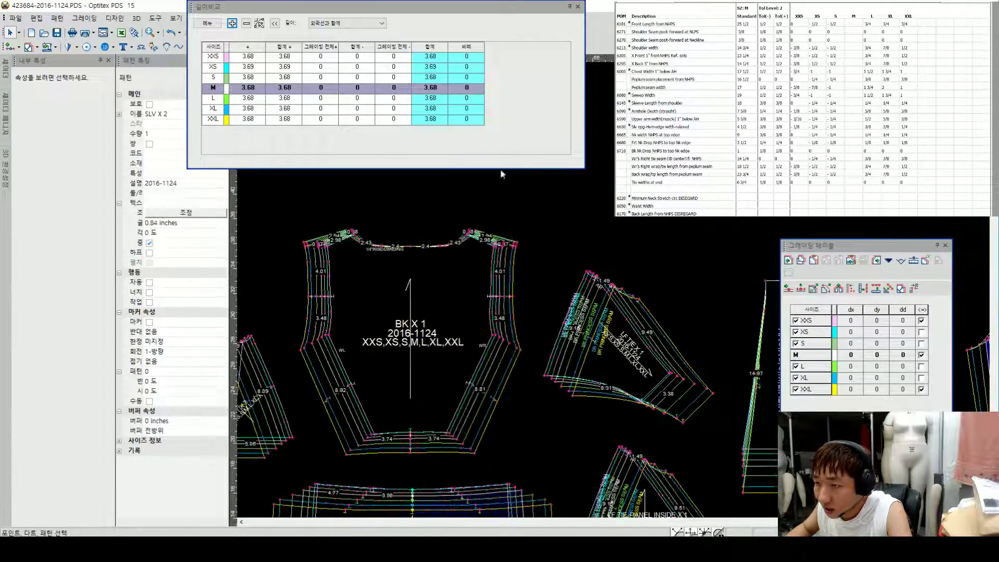
click(207, 23)
click(241, 69)
scroll(603, 286, up, 3)
scroll(585, 301, down, 3)
middle_drag(283, 343, 605, 286)
scroll(552, 294, up, 3)
click(594, 266)
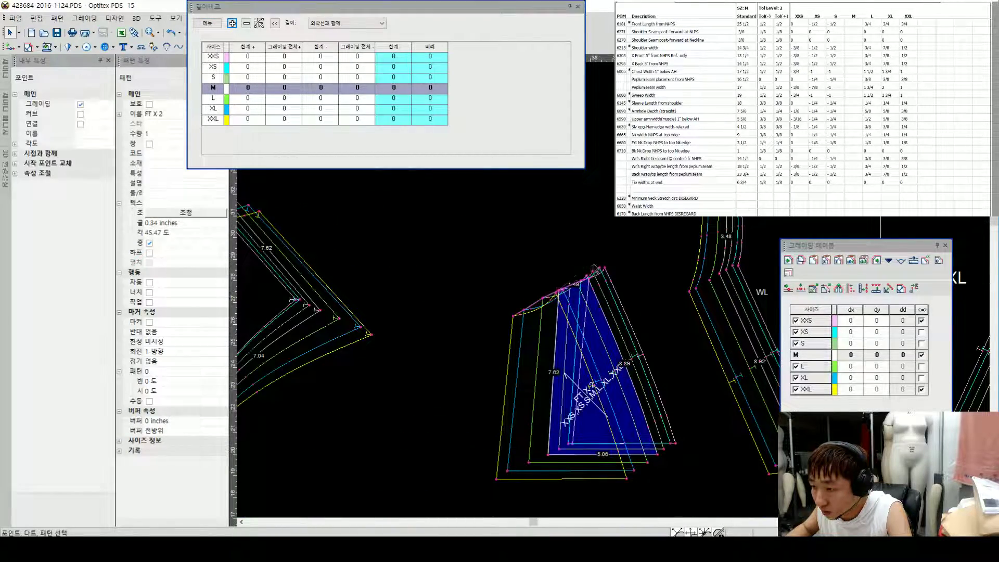
shift+click(589, 277)
scroll(645, 297, down, 3)
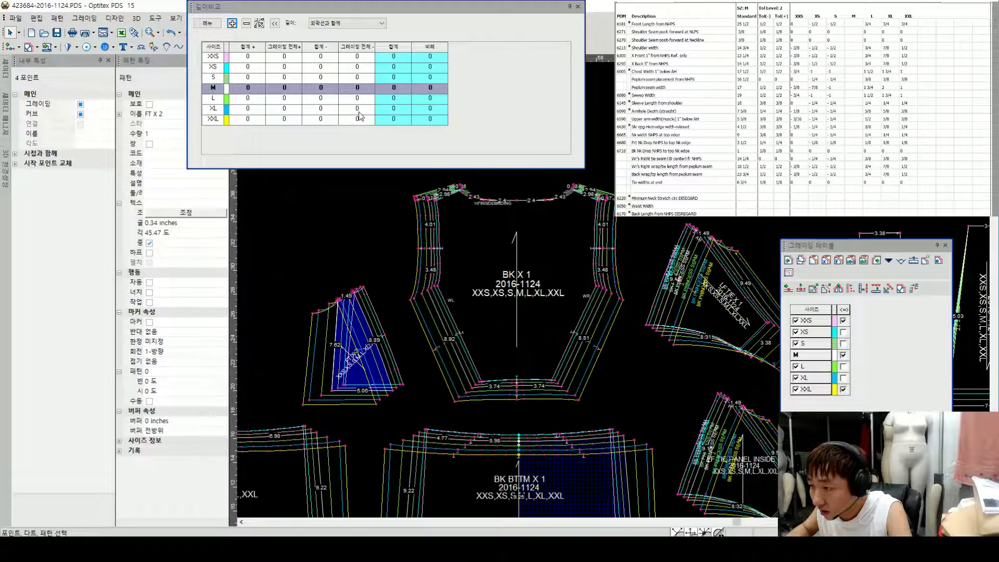
click(232, 25)
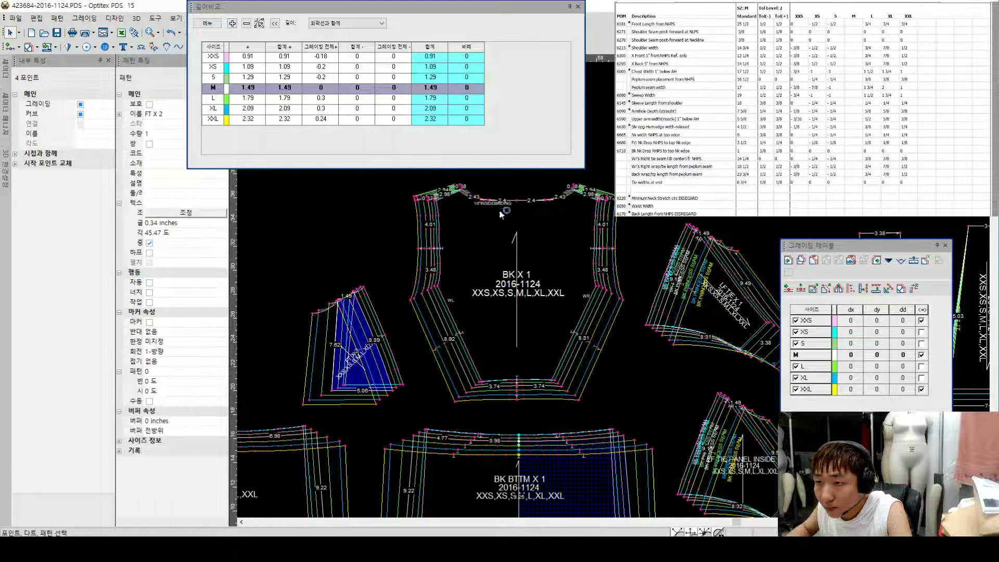
Step: Set the lower notch on the sleeve's 8.17 side to -1.33 (XXS), -1.51 (XS) and -1.71 (S) from the underarm point
scroll(481, 210, down, 4)
scroll(620, 291, up, 7)
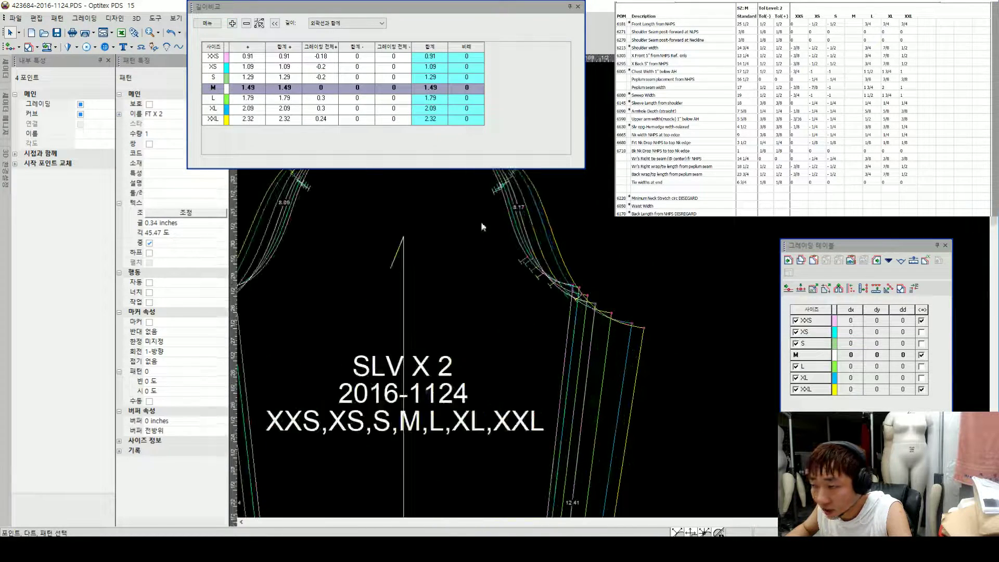
click(29, 47)
click(548, 281)
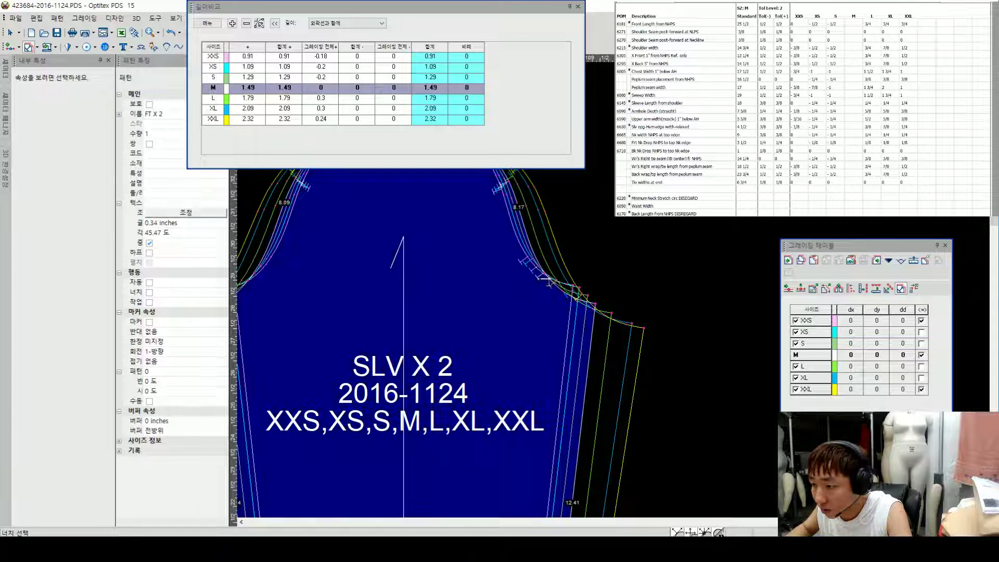
click(541, 279)
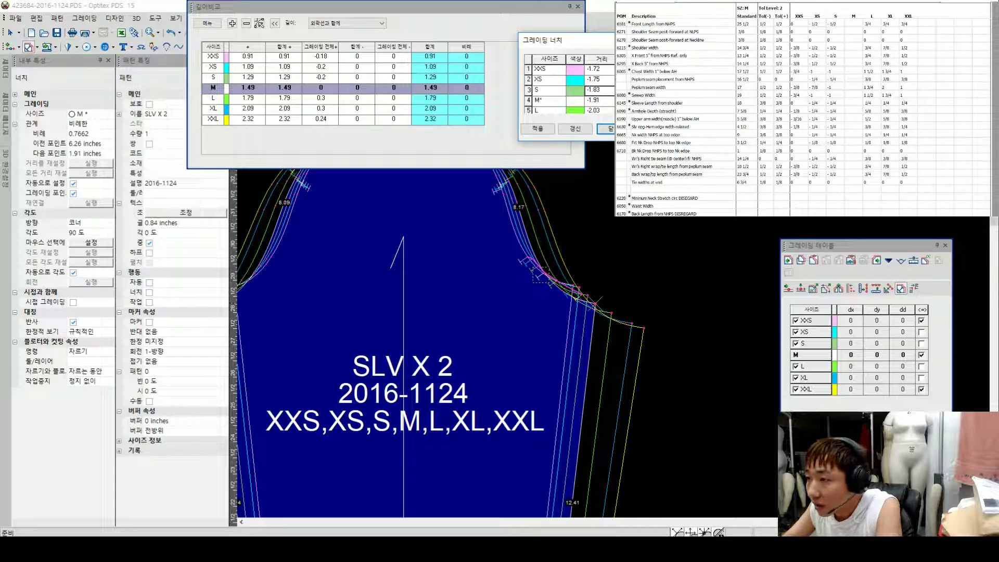
text(-1.)
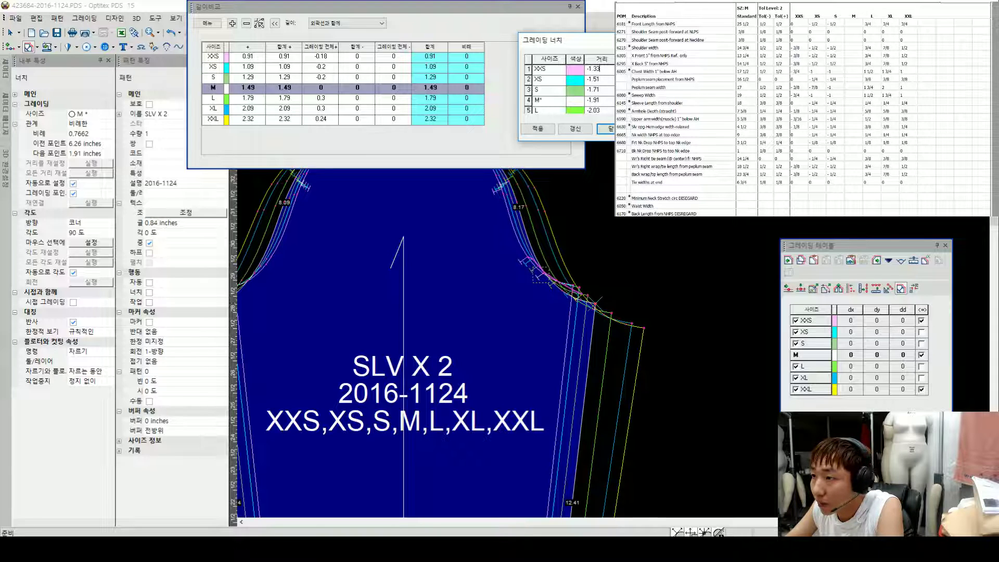
Step: Set the same lower notch's distances to -2.21 for L, -2.51 for XL and -2.75 for XXL, and apply them
click(599, 110)
text(-1)
text(.2)
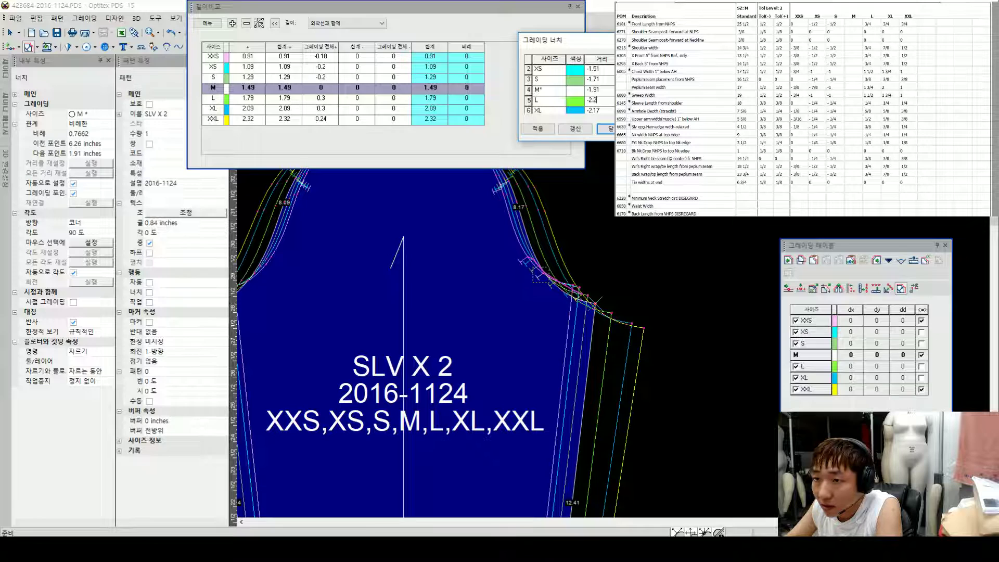
text(1)
key(Return)
text(-2.51)
key(Down)
key(BackSpace)
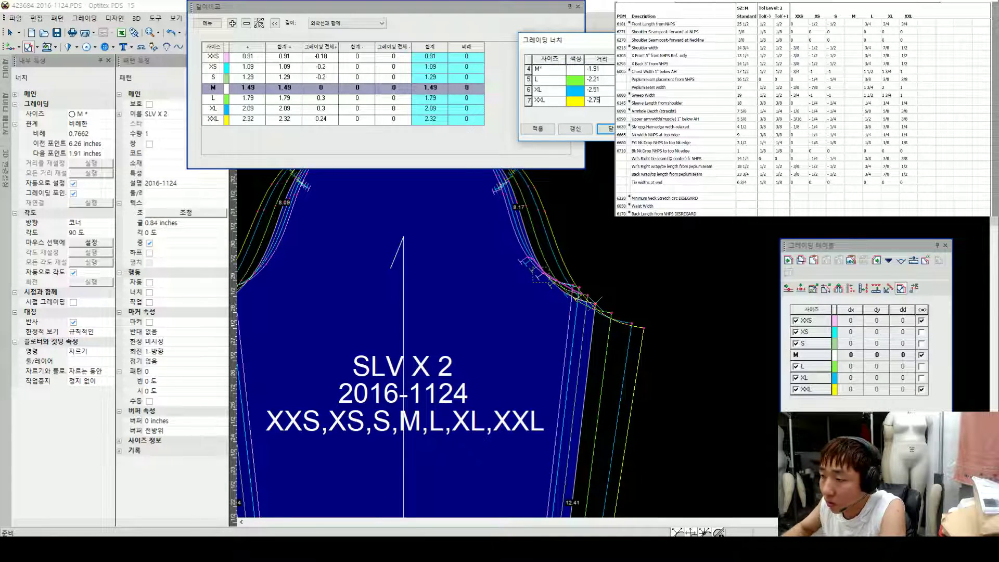
click(545, 128)
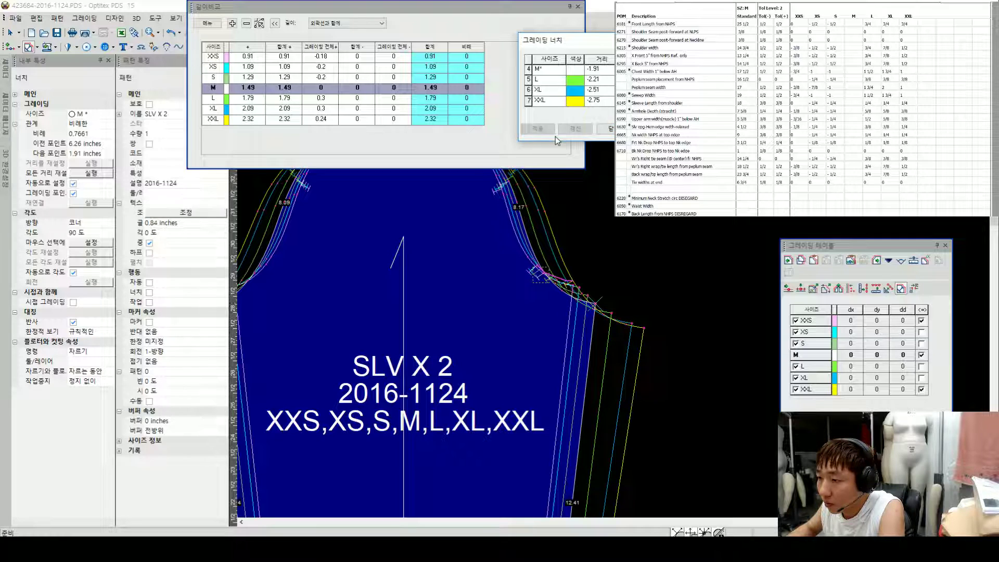
click(610, 130)
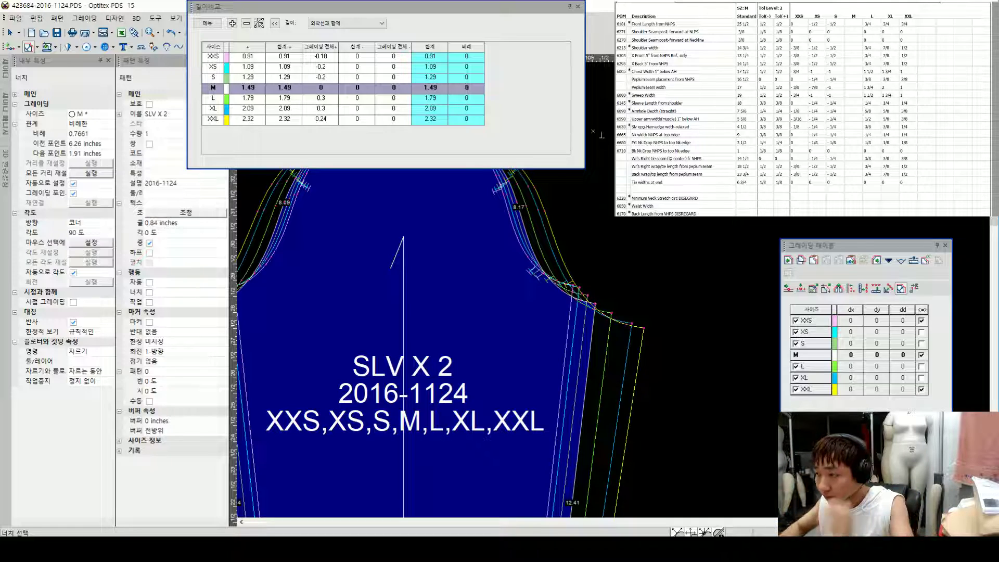
key(Escape)
Step: Flip piece FT X 1 horizontally beside FT X 3
scroll(613, 289, down, 3)
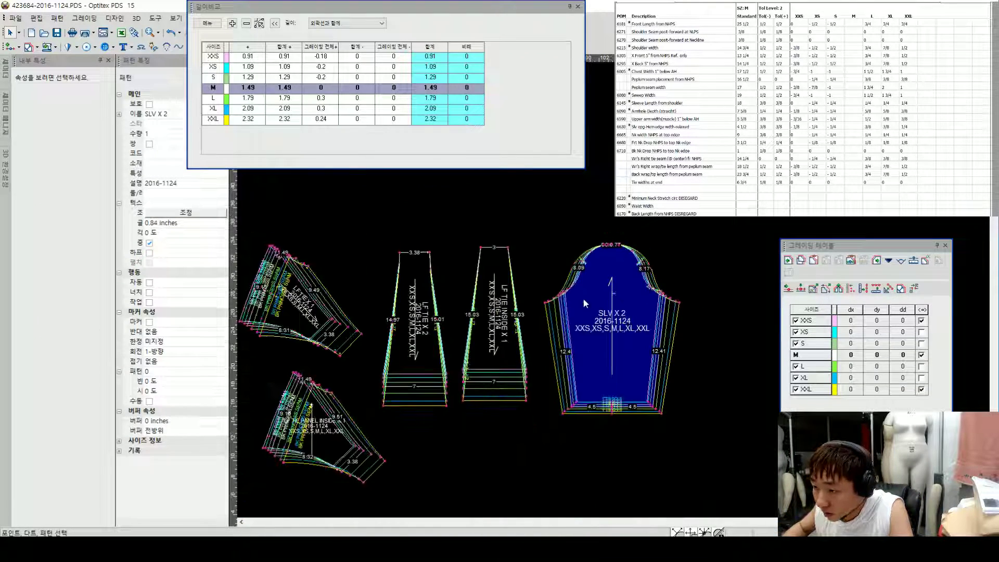
scroll(600, 296, down, 3)
scroll(609, 289, up, 3)
click(491, 260)
scroll(463, 260, up, 2)
click(466, 308)
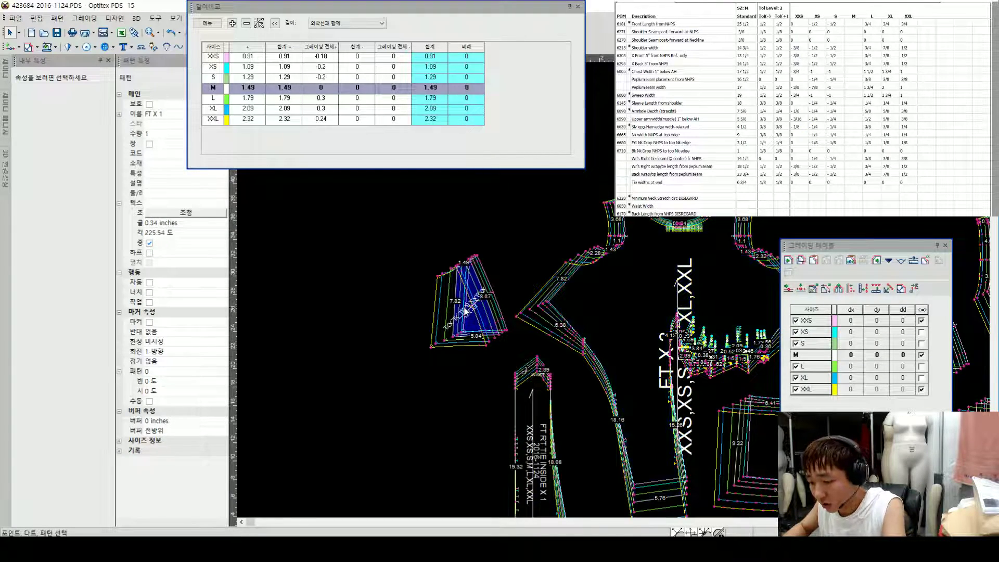
key(h)
scroll(525, 307, up, 1)
scroll(627, 290, down, 1)
scroll(614, 285, up, 2)
scroll(625, 279, down, 1)
drag(473, 323, 470, 296)
scroll(555, 283, up, 1)
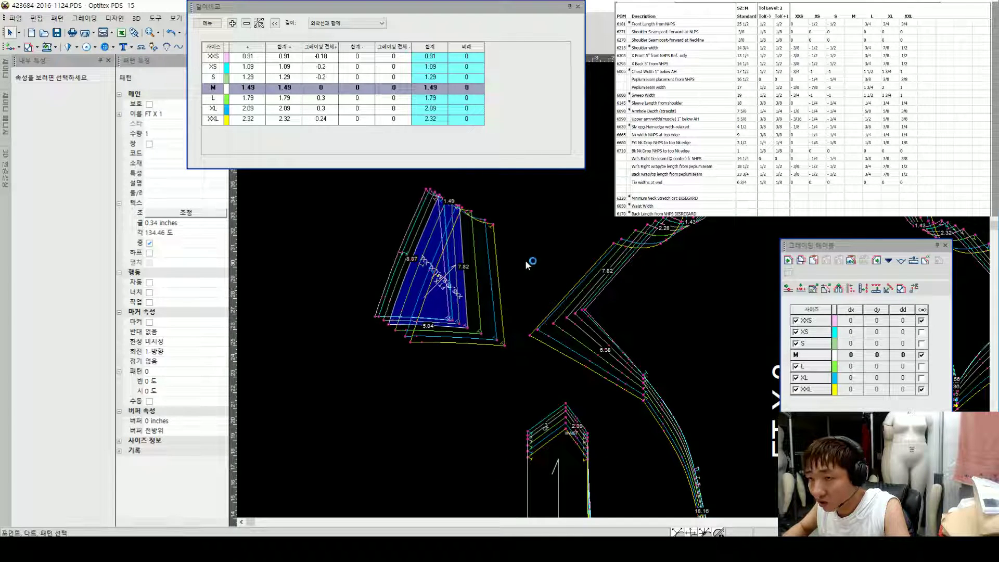
Step: Clear the length comparison and compare FT X 1's 7.82 side edge with FT X 3's 7.82 edge in every size
click(213, 26)
click(247, 69)
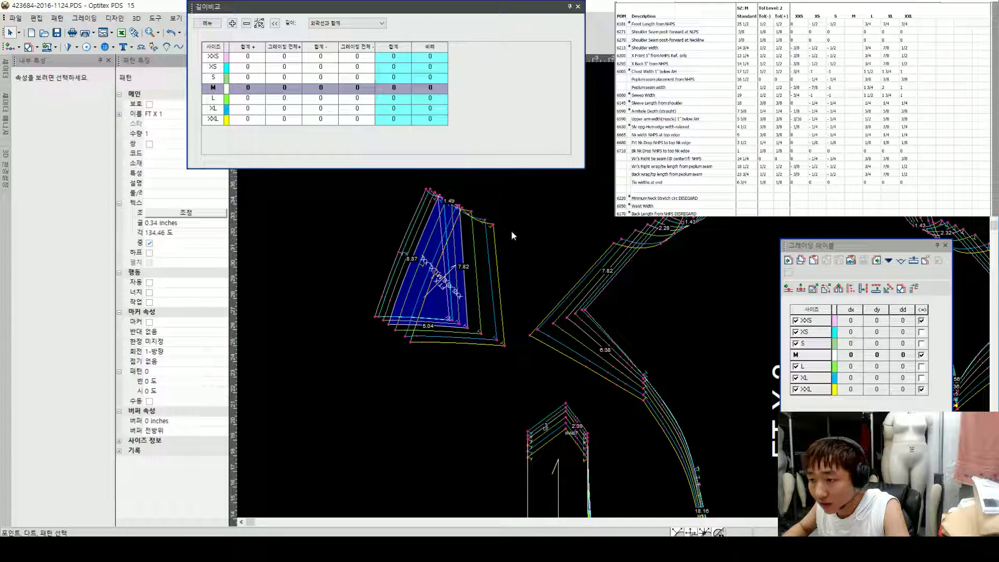
click(460, 208)
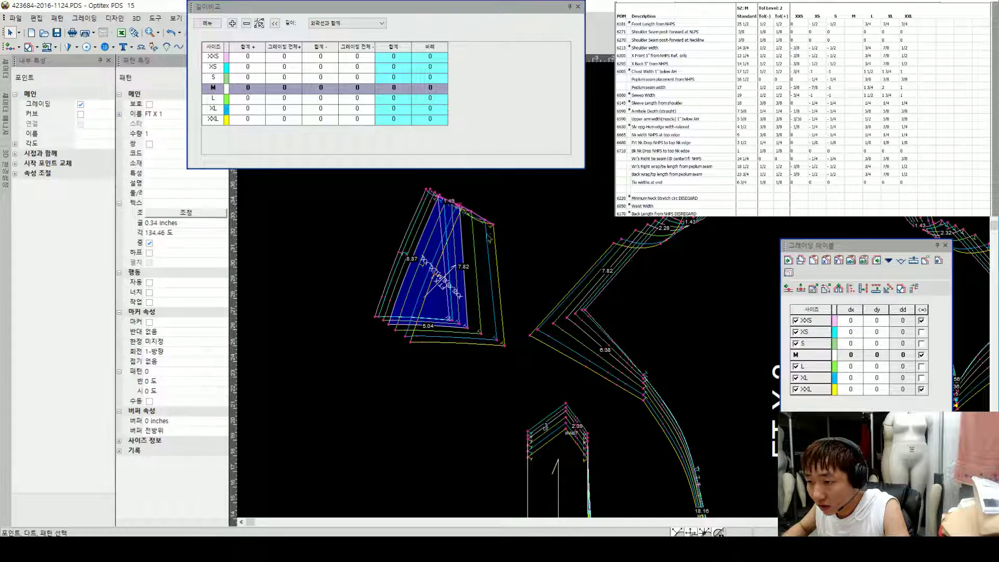
click(232, 24)
click(569, 322)
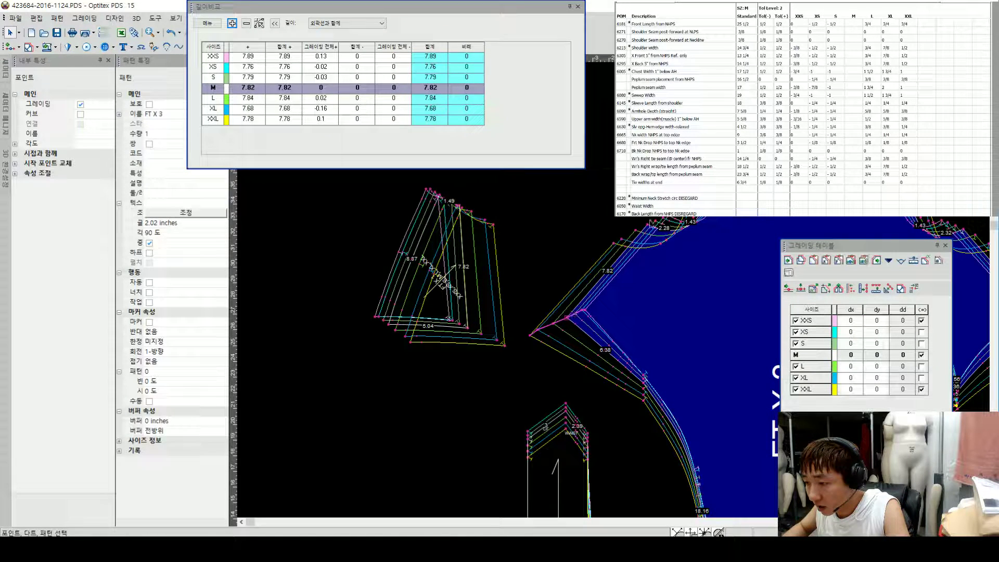
shift+click(649, 226)
click(246, 24)
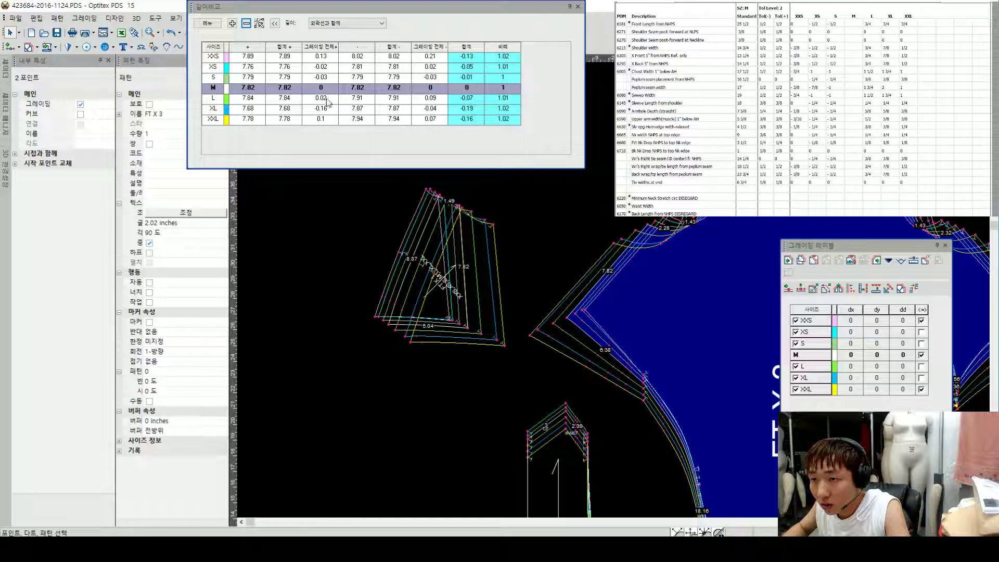
Step: Flip FT X 1 horizontally back to its original orientation
scroll(584, 290, down, 4)
scroll(584, 285, up, 4)
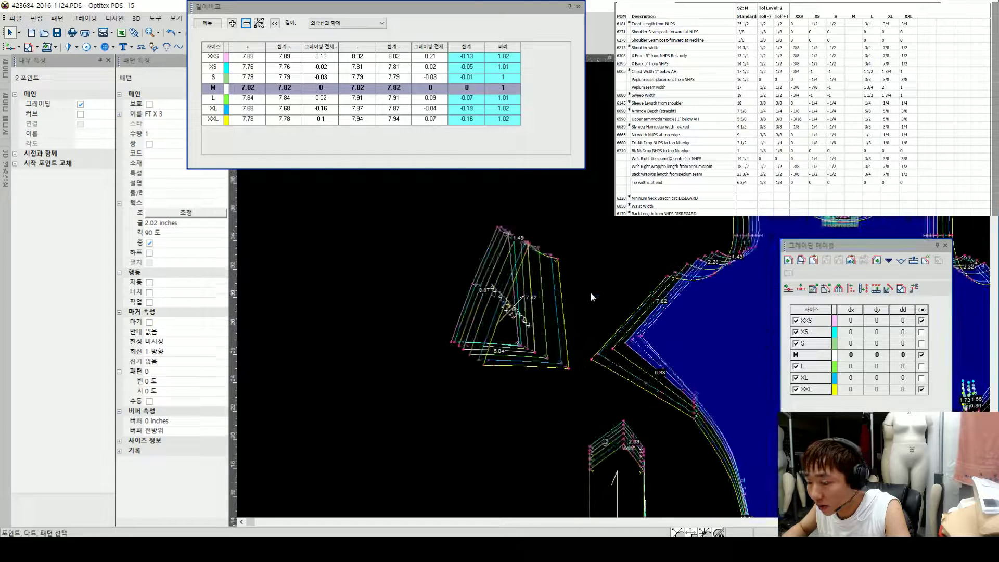
click(513, 288)
key(h)
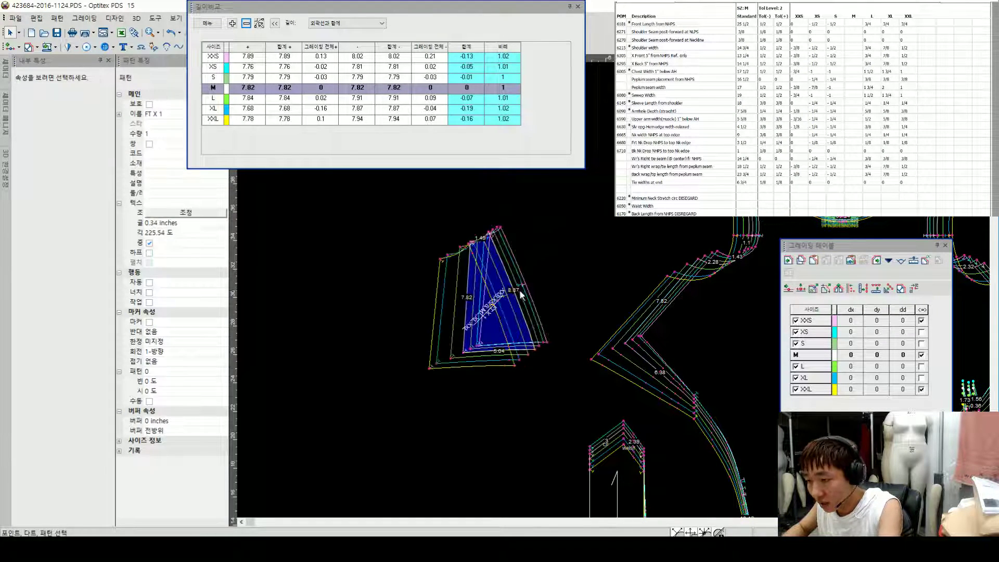
Step: Rotate FT X 3 to bring its 7.82 side edge straight along an axis
scroll(514, 303, down, 1)
scroll(562, 262, down, 2)
scroll(592, 302, up, 4)
click(649, 288)
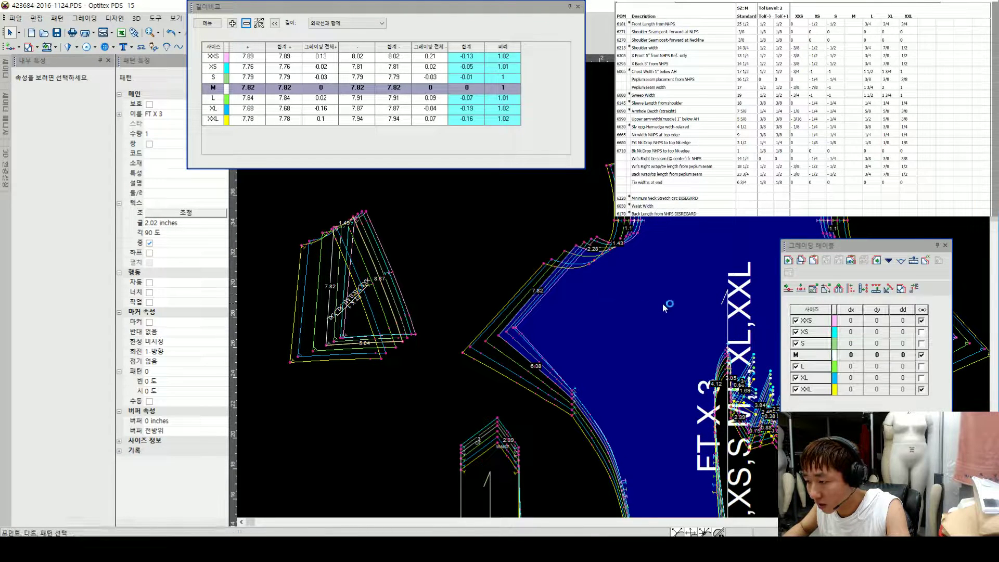
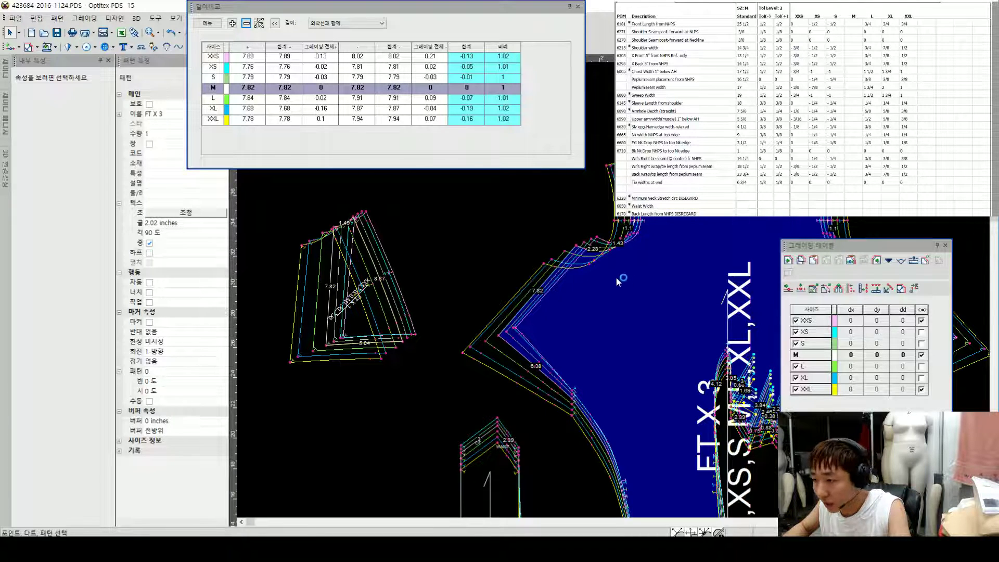
scroll(618, 281, up, 1)
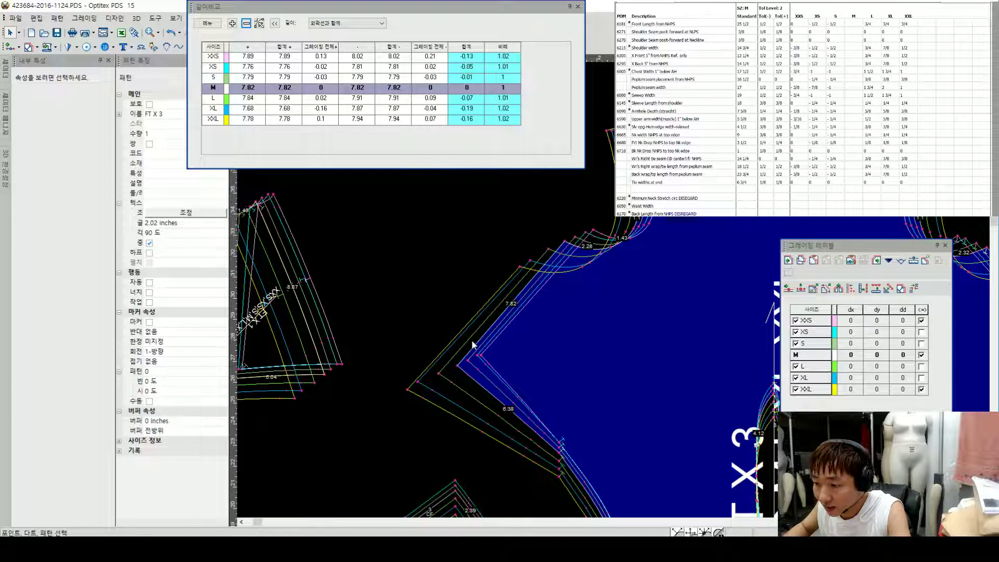
scroll(463, 298, down, 2)
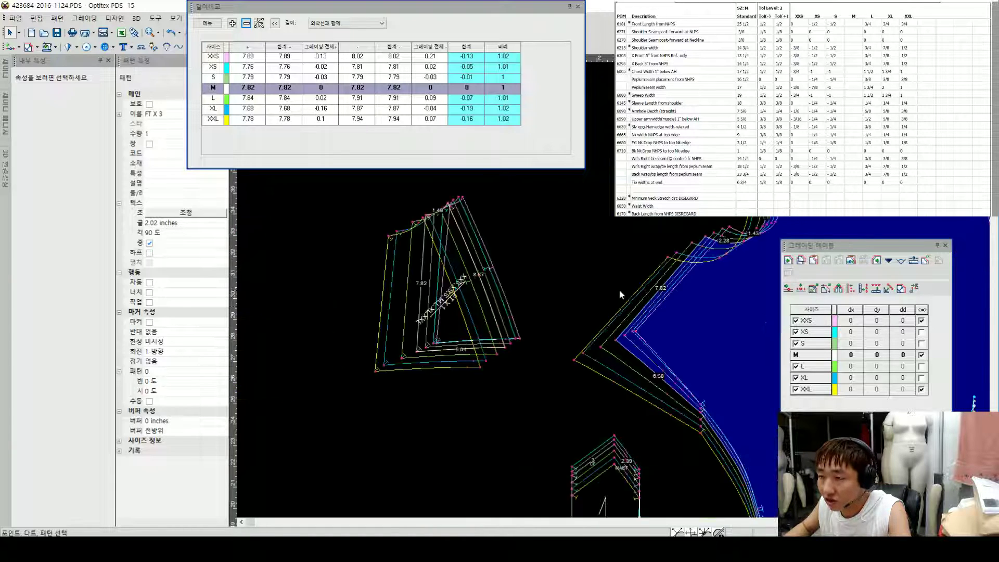
scroll(661, 293, up, 2)
drag(272, 8, 426, 14)
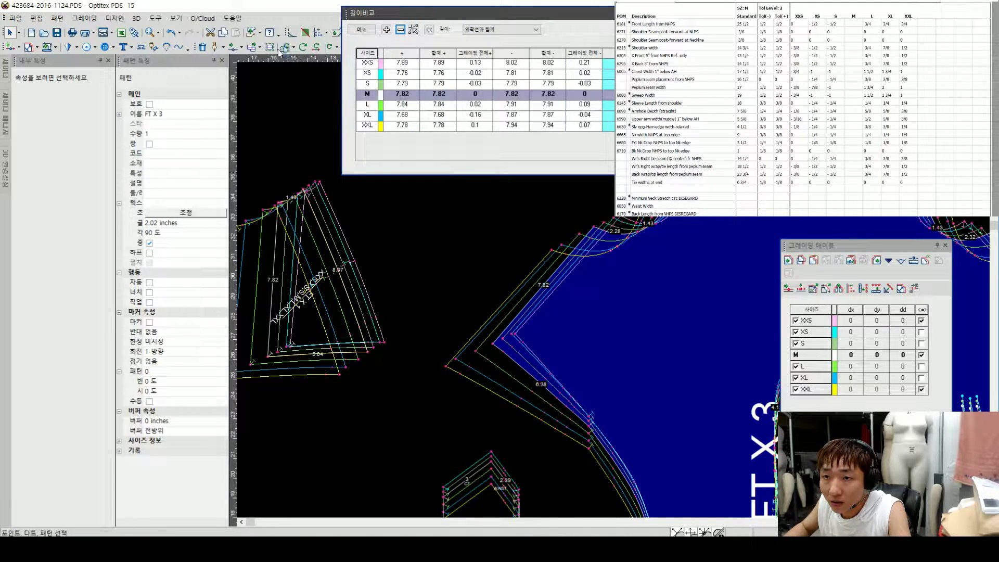
click(329, 47)
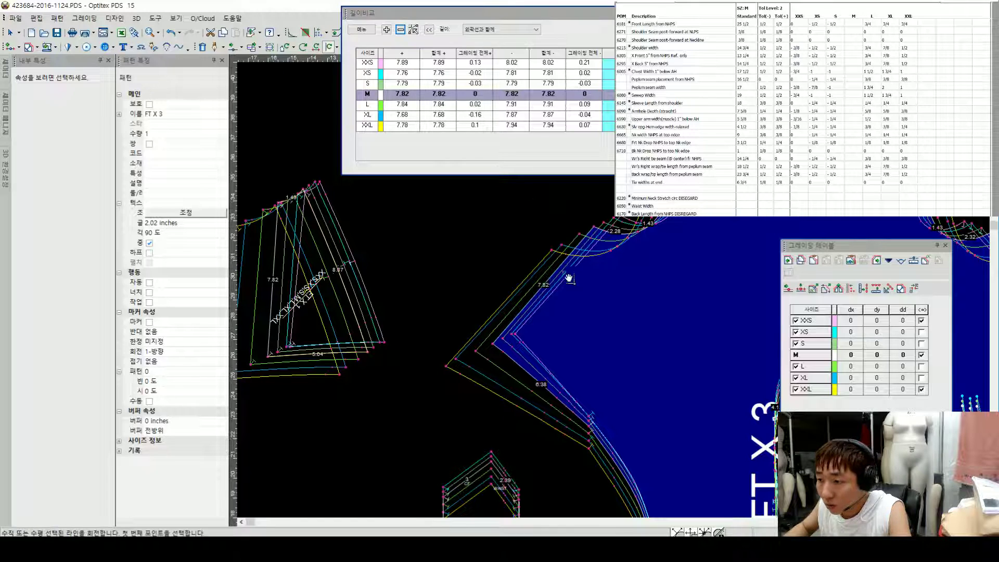
click(594, 227)
scroll(638, 288, down, 2)
key(Escape)
key([)
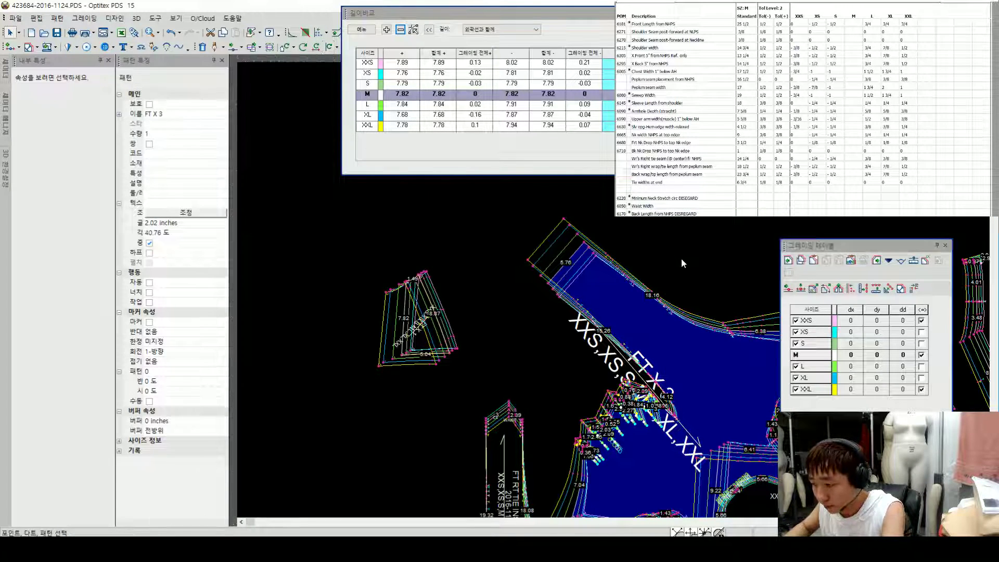
Step: Rotate FT X 3 by 90 degrees so its 7.82 side edge stands vertical
scroll(644, 318, up, 2)
key([)
drag(565, 328, 565, 237)
scroll(516, 322, up, 2)
scroll(577, 267, down, 2)
scroll(614, 289, up, 1)
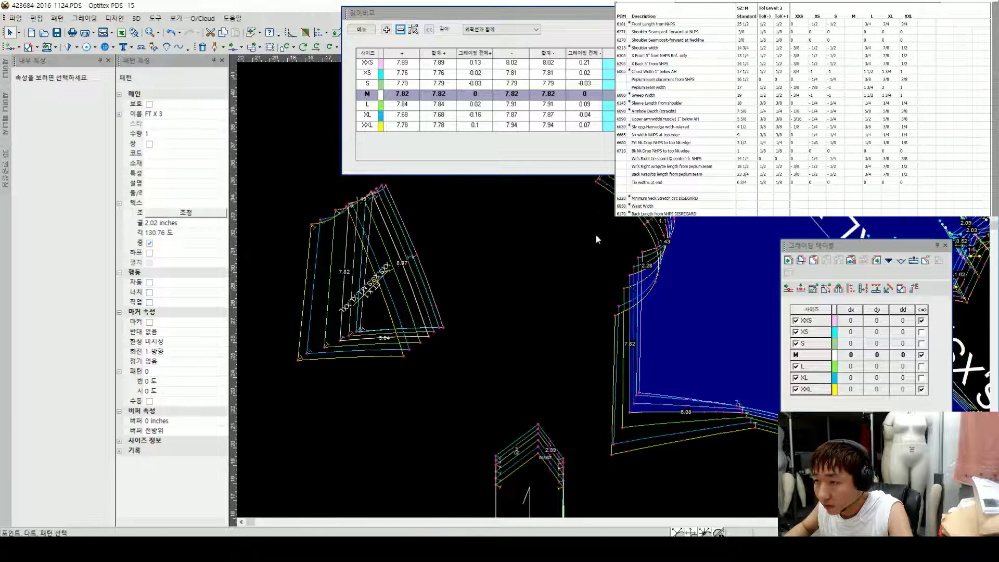
Step: Try to paste FT X 1's per-size edge lengths onto FT X 3's 7.82 edge for all sizes, extending the first point vertically
click(445, 52)
click(361, 29)
click(392, 112)
scroll(692, 367, up, 2)
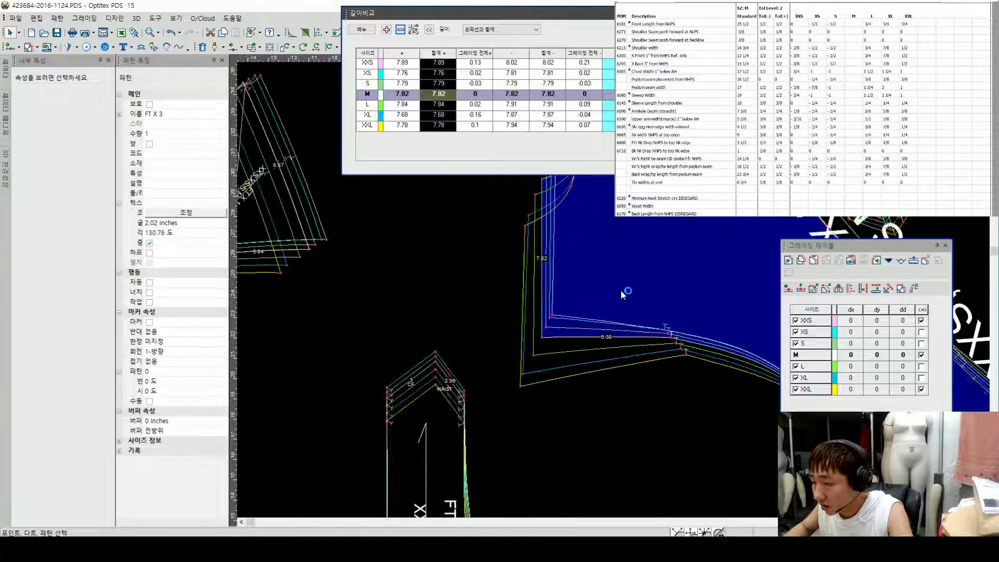
scroll(617, 218, down, 1)
click(543, 403)
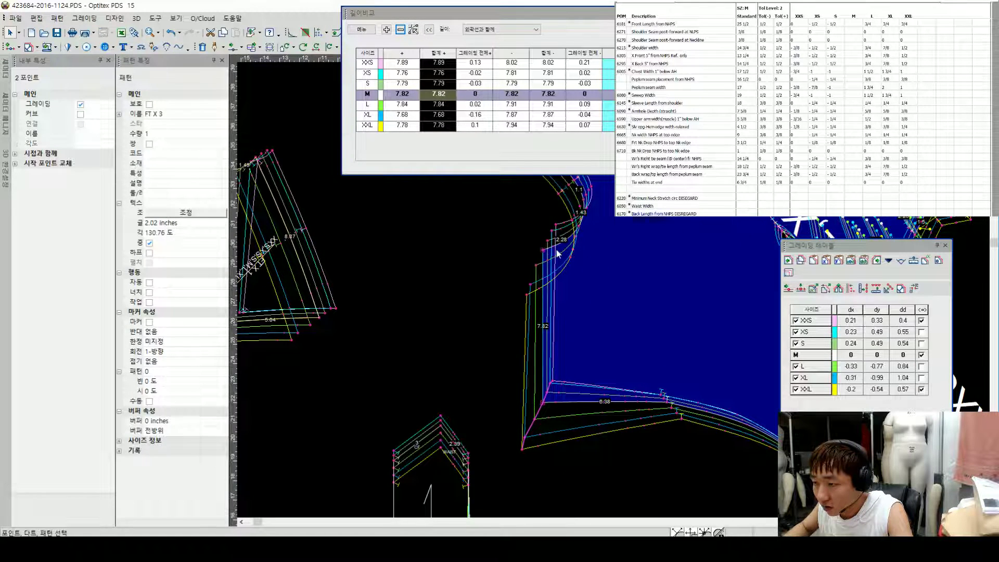
click(360, 30)
click(371, 43)
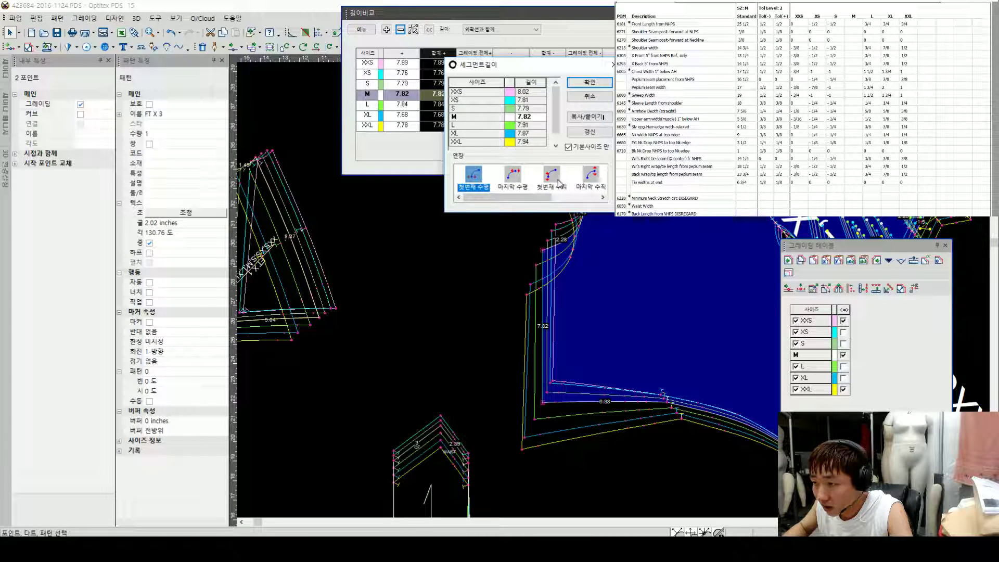
click(554, 179)
click(571, 148)
click(590, 117)
click(608, 147)
click(590, 82)
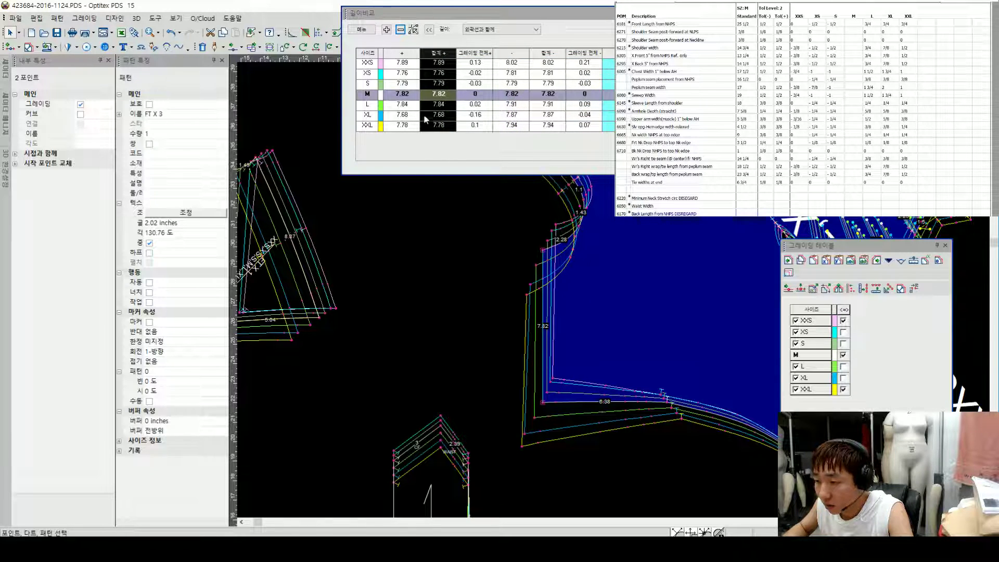
Step: Refresh the length comparison and undo the length change on FT X 3
click(361, 30)
click(383, 64)
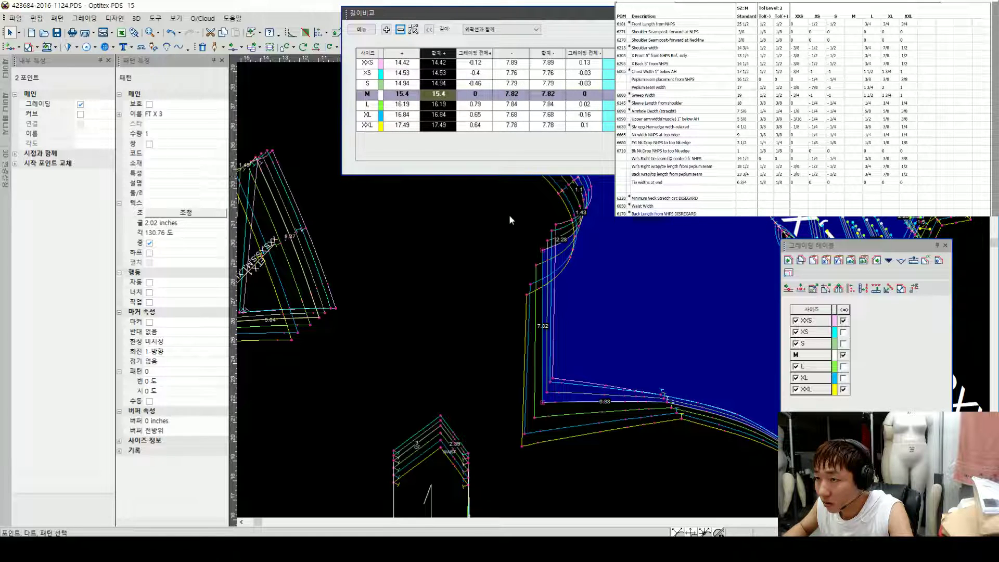
click(485, 237)
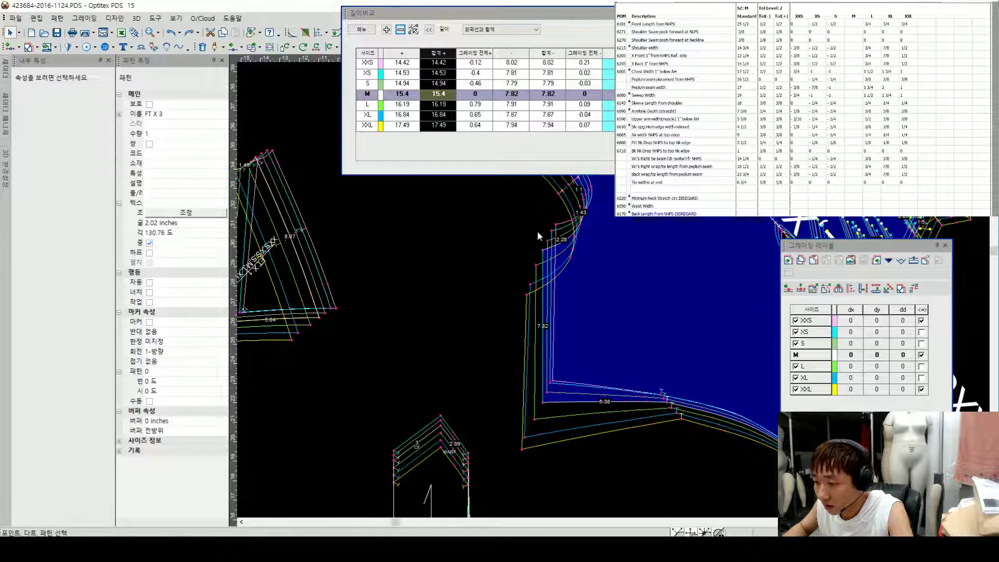
scroll(608, 280, down, 2)
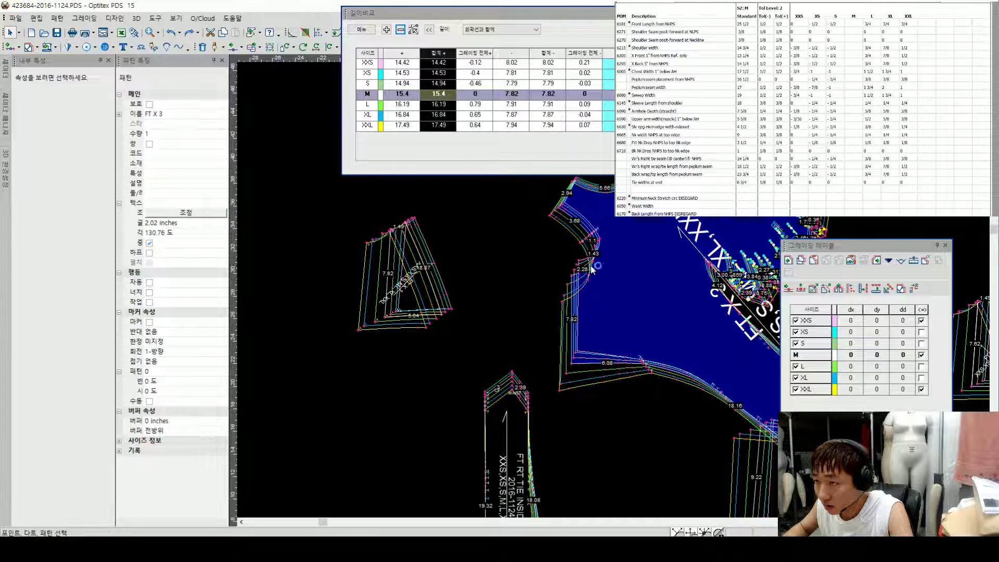
Step: Clear the length comparison and compare FT X 1's 7.82 side edge against FT X 3's 7.82 edge again
click(361, 30)
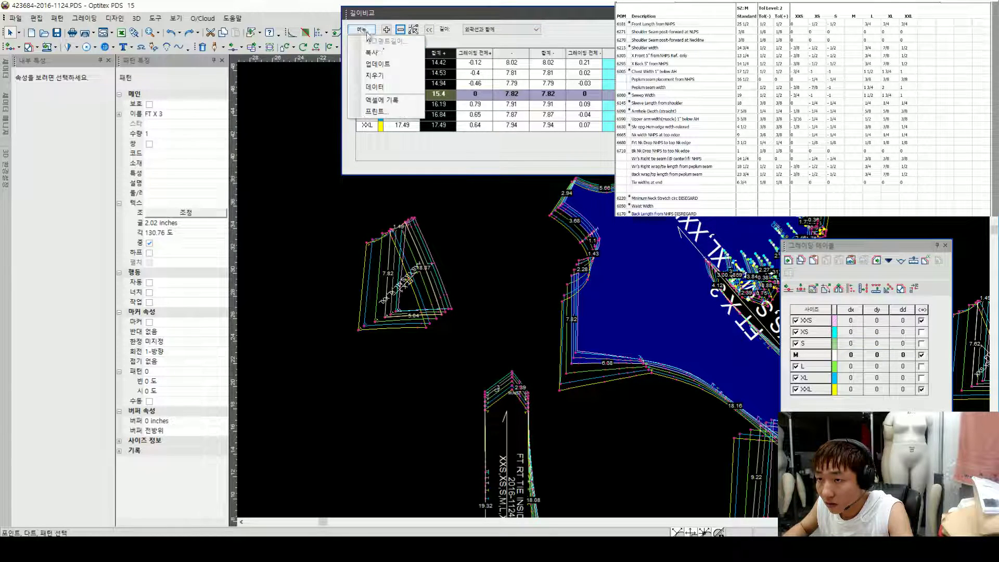
click(384, 75)
click(385, 317)
shift+click(391, 230)
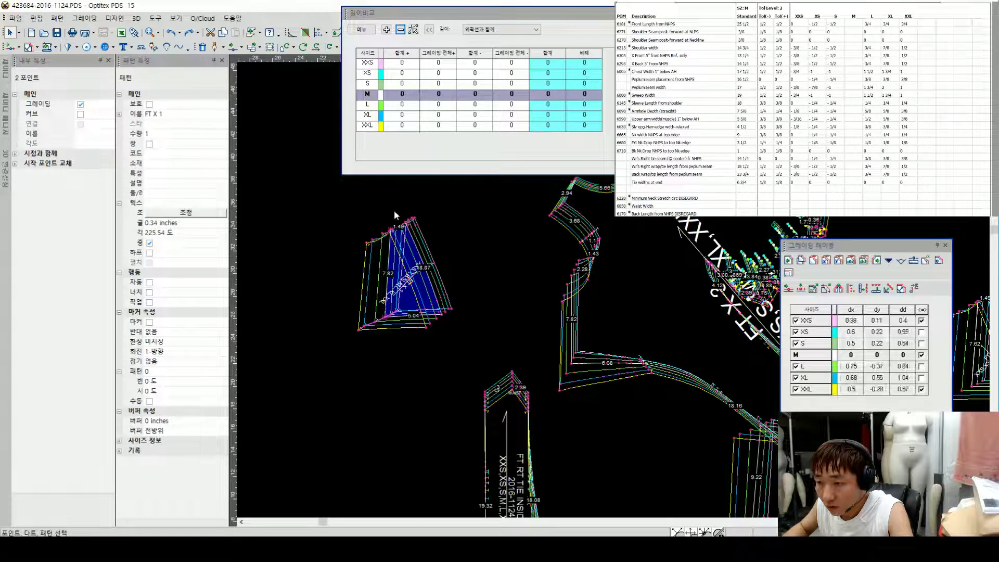
click(386, 29)
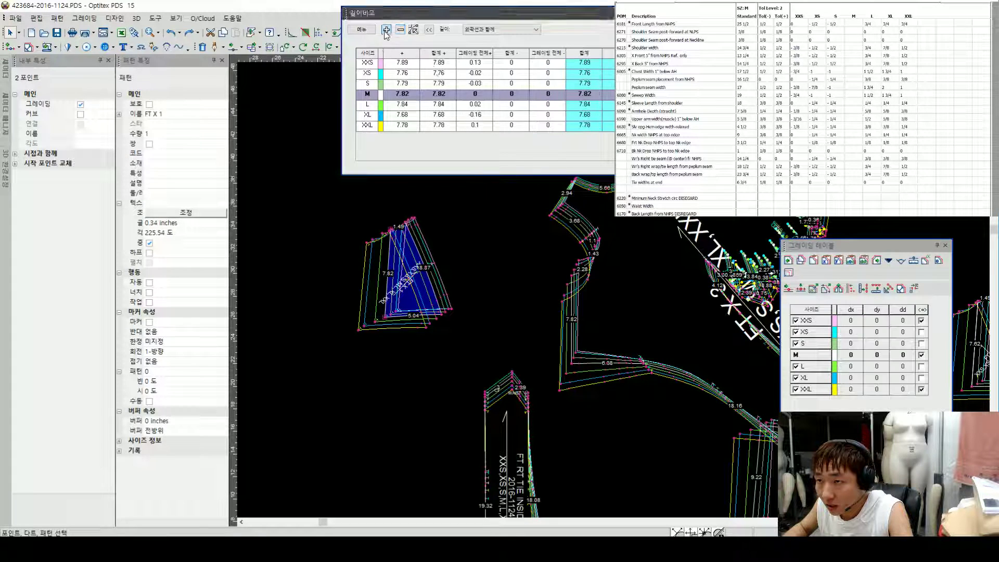
click(574, 364)
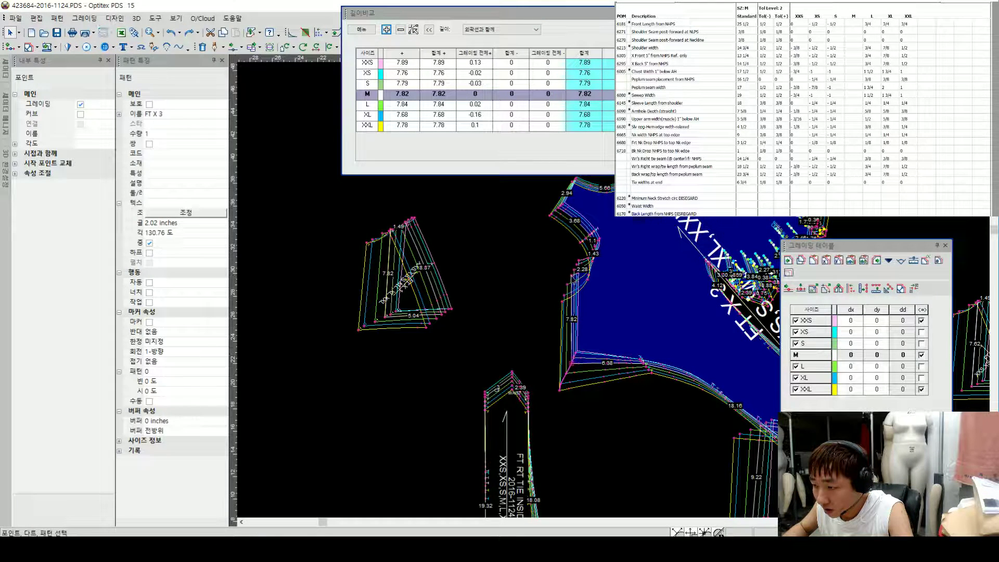
click(400, 30)
Step: Copy FT X 1's edge lengths onto FT X 3's 7.82 edge in every size by a vertical extension, and refresh the comparison
click(361, 29)
click(389, 67)
click(583, 367)
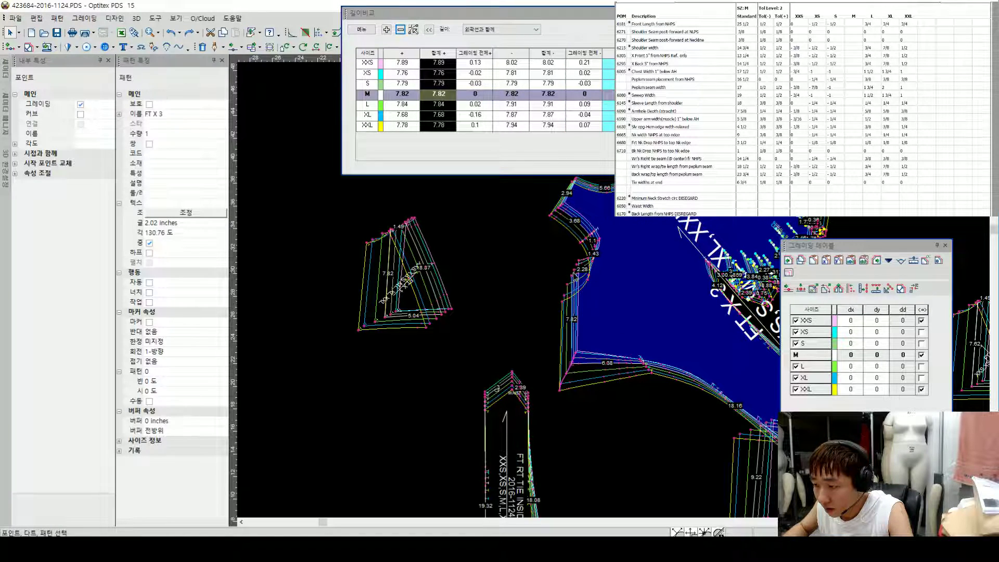
click(558, 243)
click(364, 30)
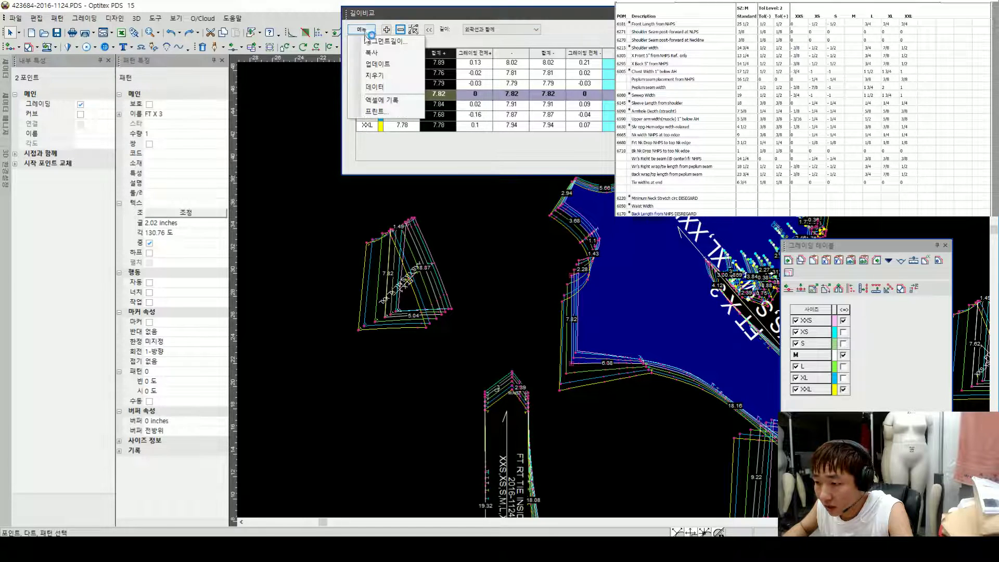
click(386, 41)
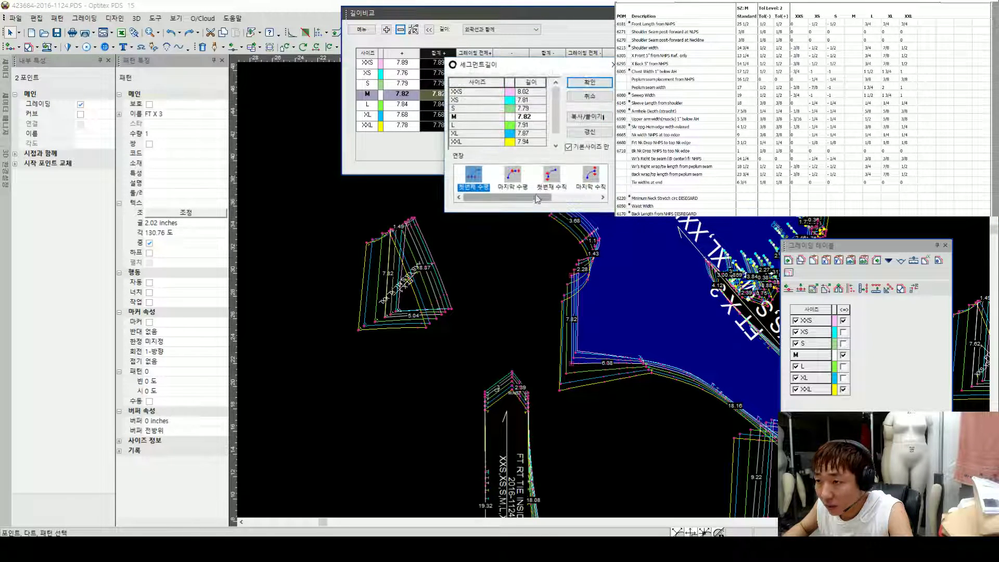
click(598, 117)
click(606, 133)
click(588, 83)
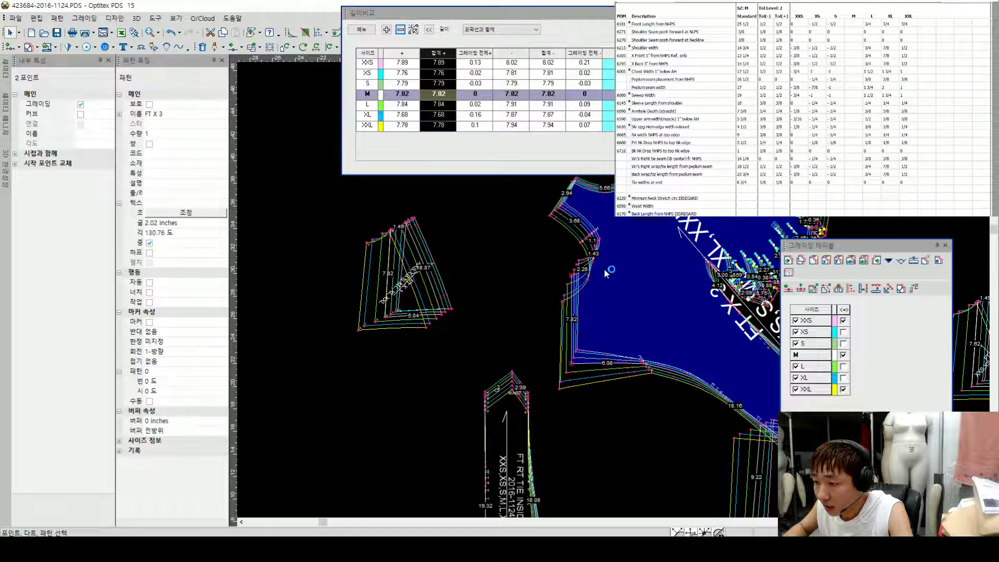
click(374, 32)
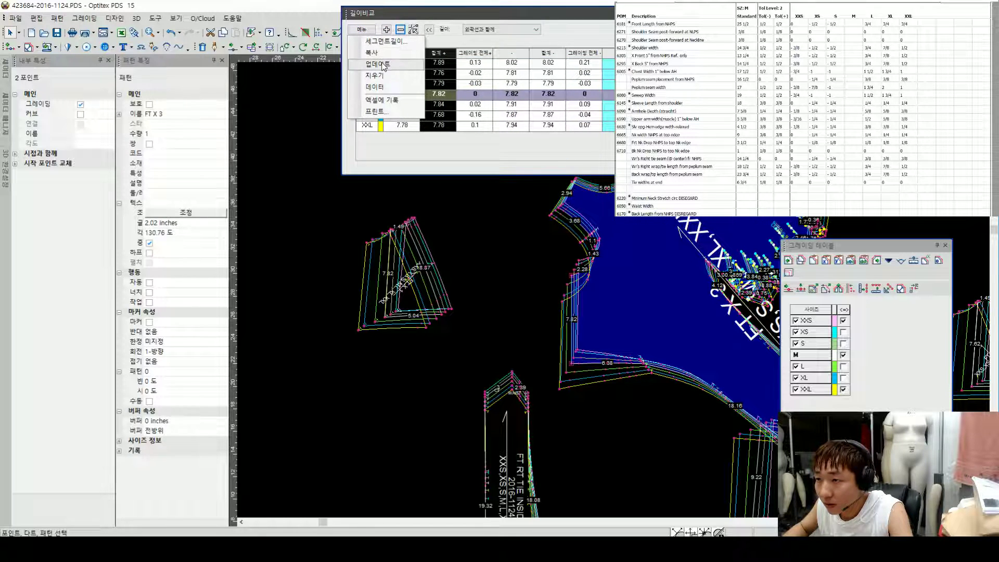
click(381, 62)
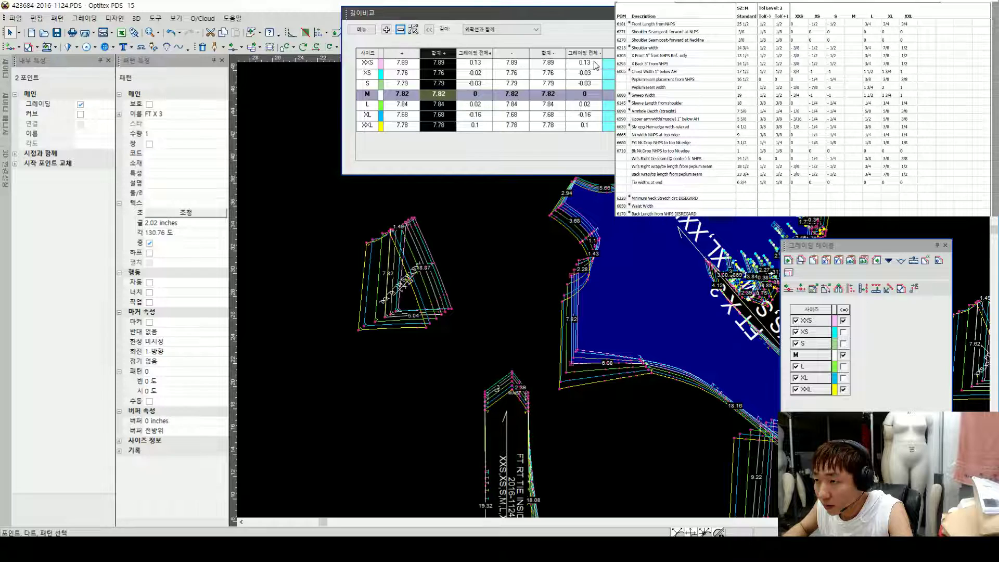
Step: Return FT X 3 to its upright orientation along the baseline
scroll(592, 315, down, 2)
click(594, 316)
scroll(593, 312, down, 3)
key(b)
scroll(680, 303, up, 3)
key(b)
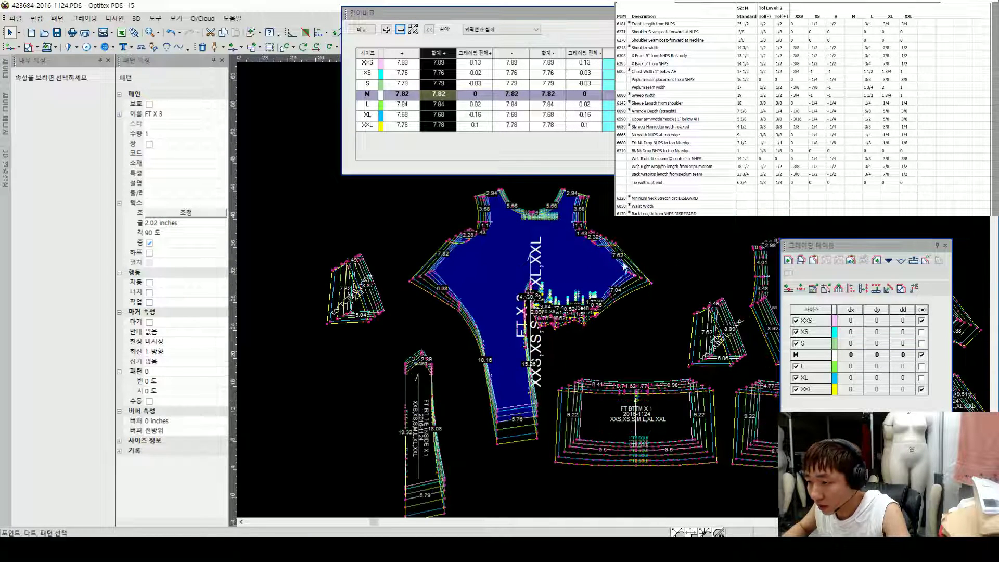
Step: Rotate FT X 3 so its 7.62 side edge, on the side opposite the 7.82 edge, stands vertical
click(330, 47)
scroll(601, 290, up, 3)
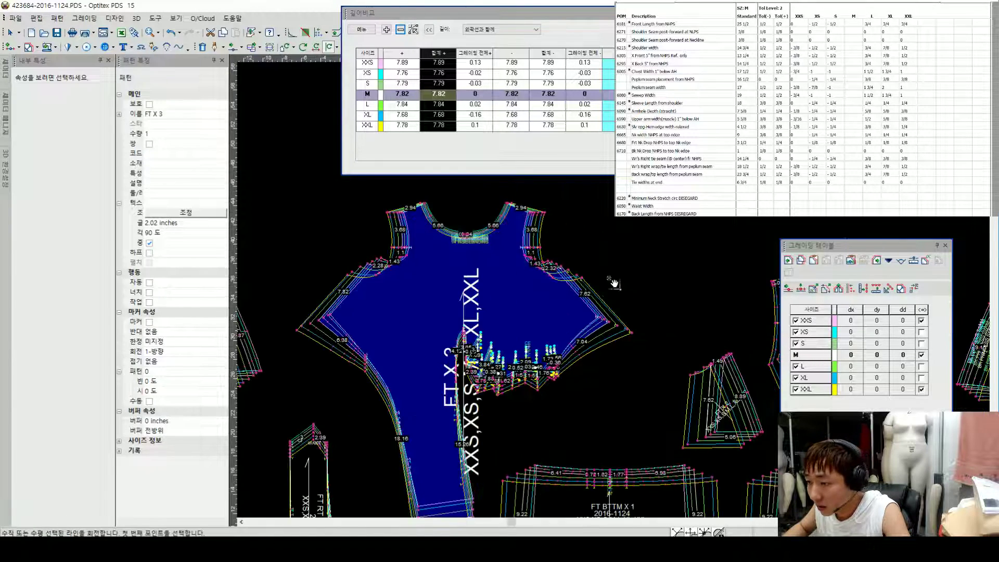
click(601, 290)
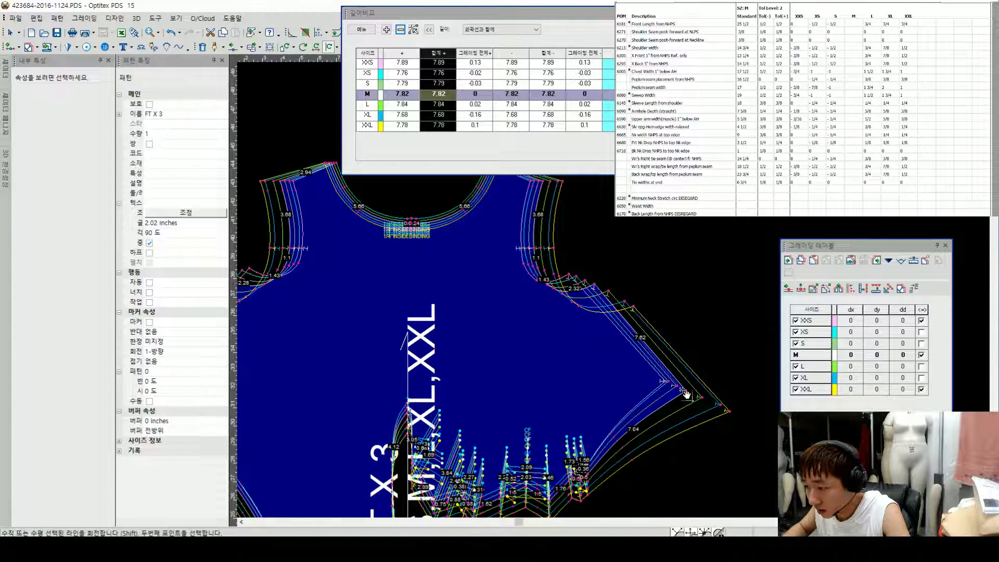
click(679, 382)
scroll(634, 303, down, 2)
right_click(617, 283)
click(636, 301)
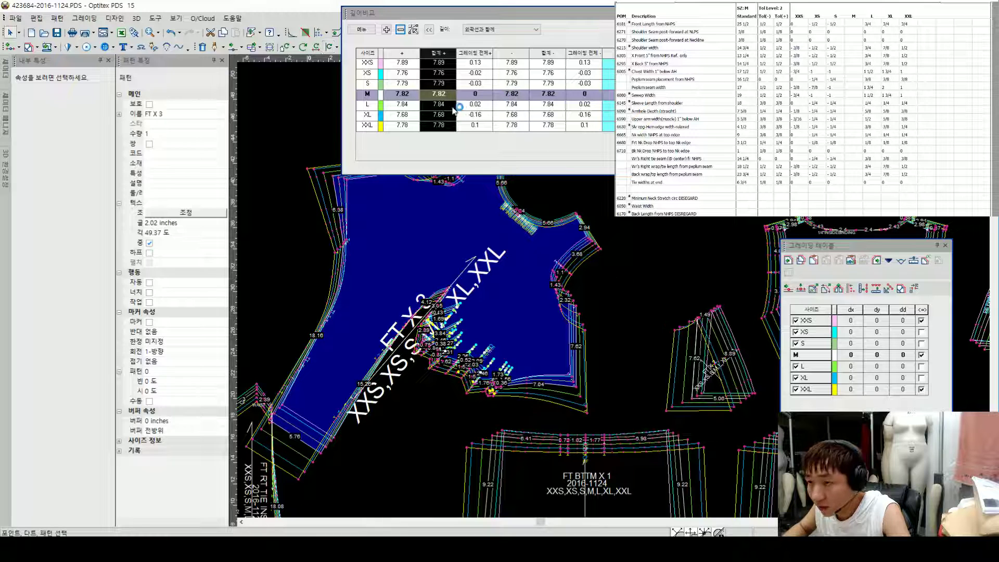
Step: Clear the length comparison and compare FT X 2's 7.62 side edge with FT X 3's 7.62 edge in every size
scroll(626, 314, down, 1)
click(361, 30)
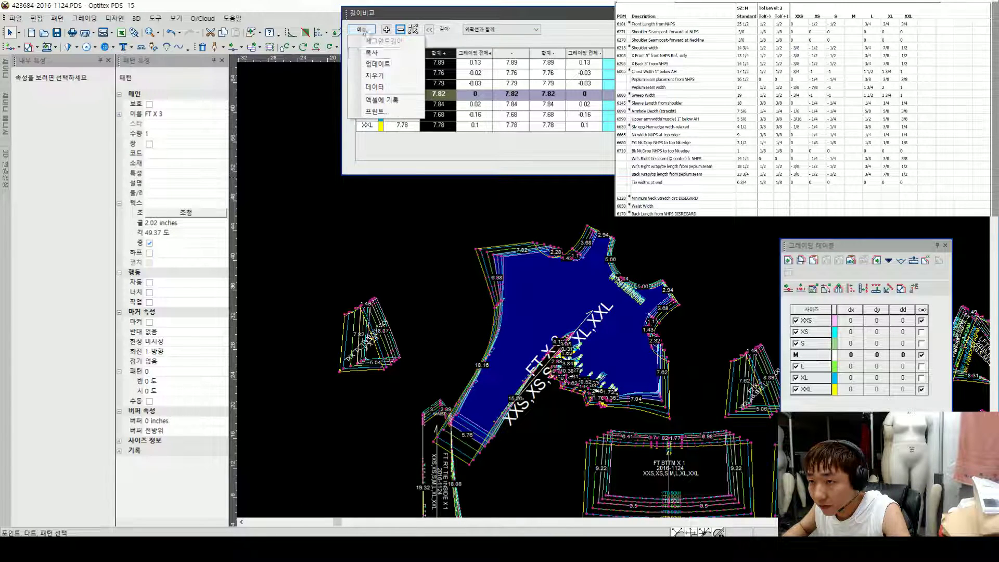
click(383, 78)
click(359, 368)
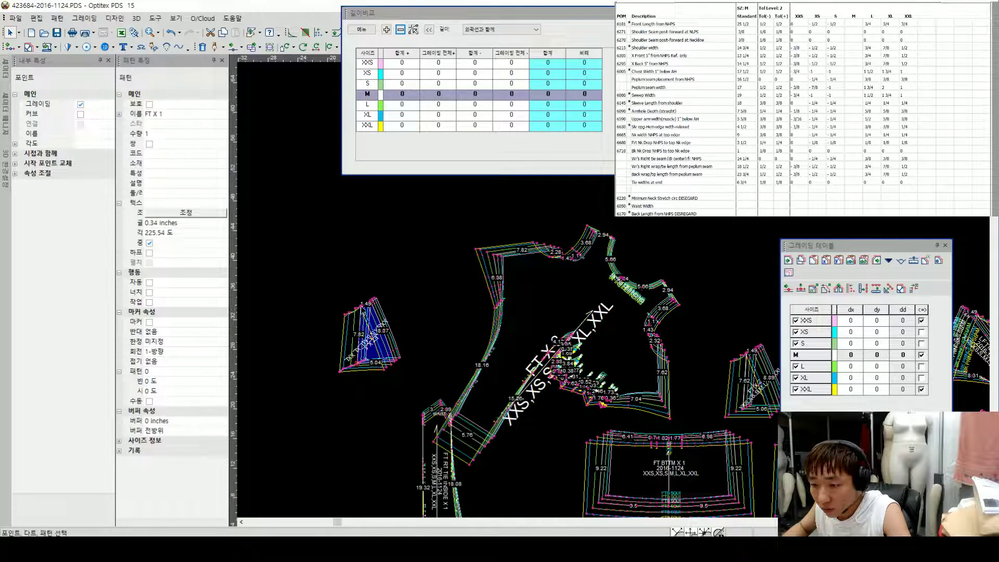
scroll(729, 357, up, 1)
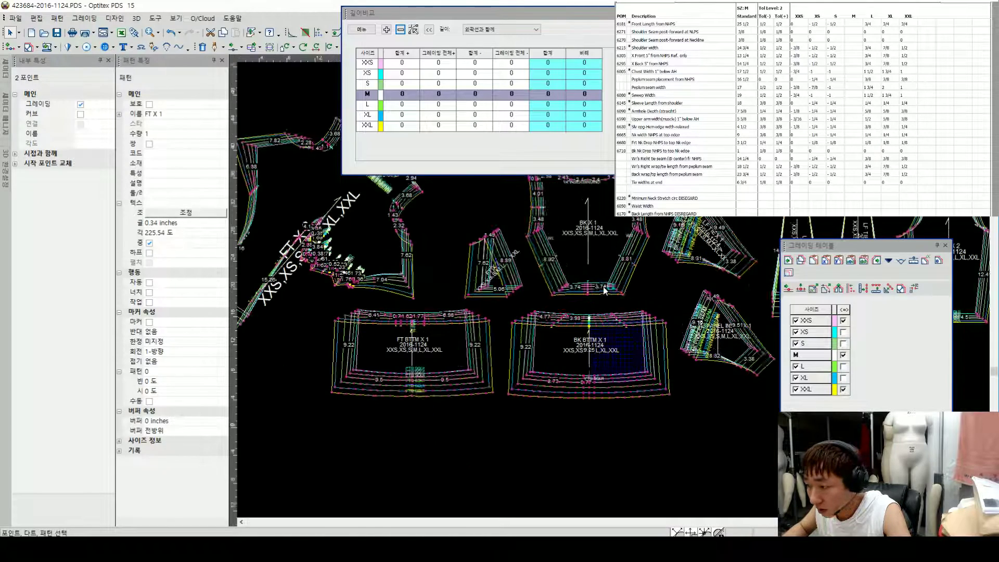
click(465, 232)
scroll(465, 233, up, 1)
scroll(669, 297, up, 1)
click(668, 297)
shift+click(622, 226)
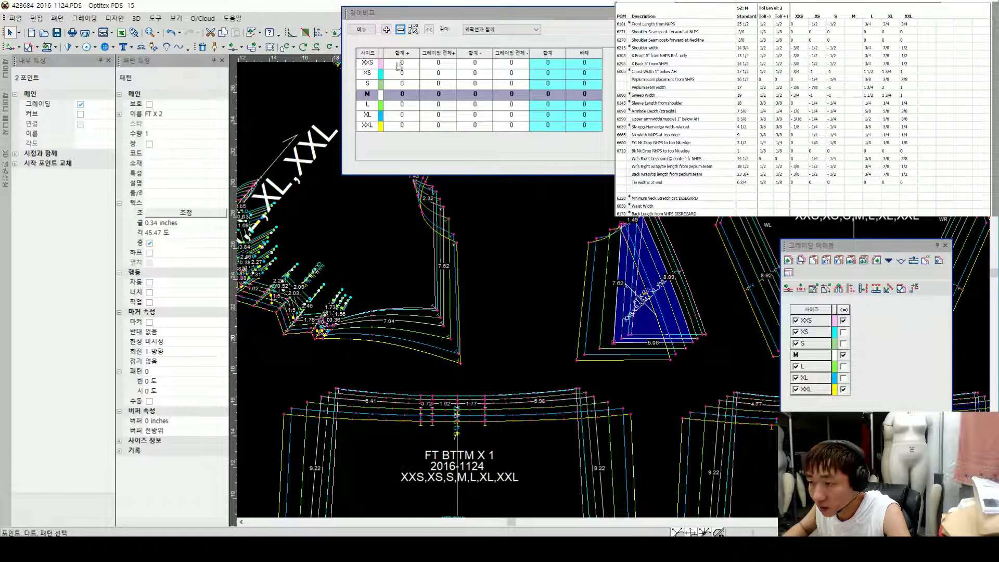
click(401, 30)
click(447, 210)
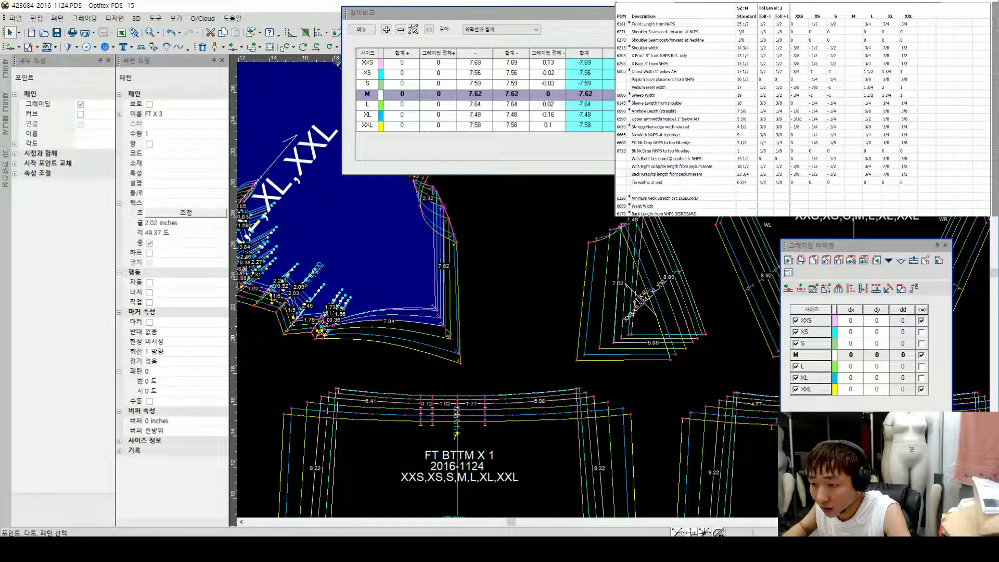
click(386, 30)
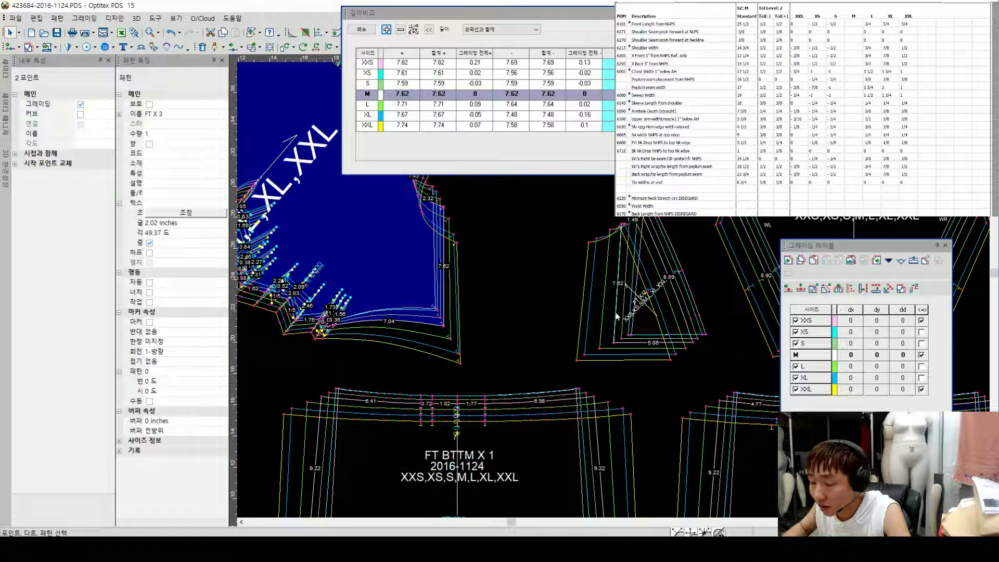
Step: Copy FT X 2's edge lengths onto FT X 3's 7.62 edge in every size, extending the last point vertically, and refresh the comparison
click(539, 53)
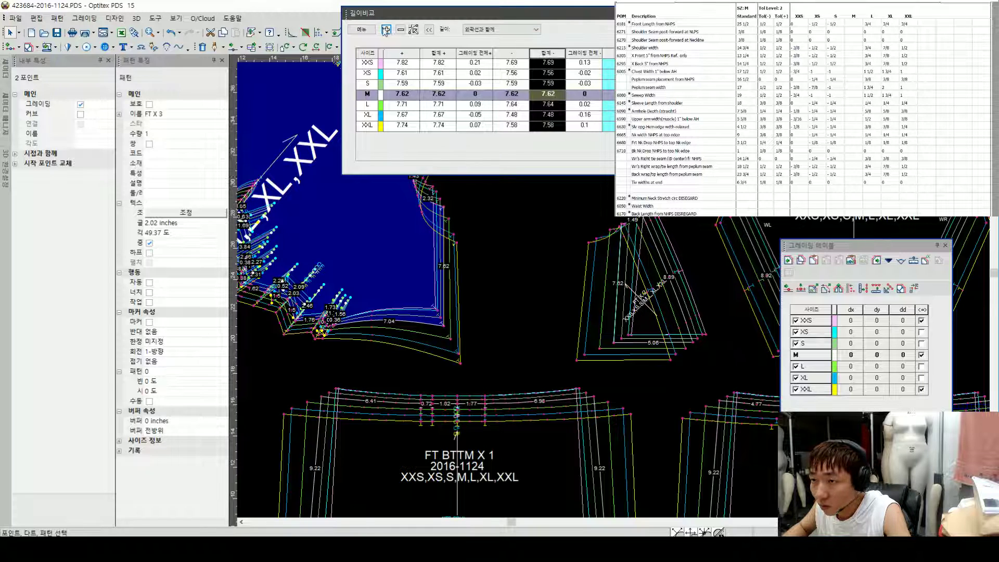
click(445, 207)
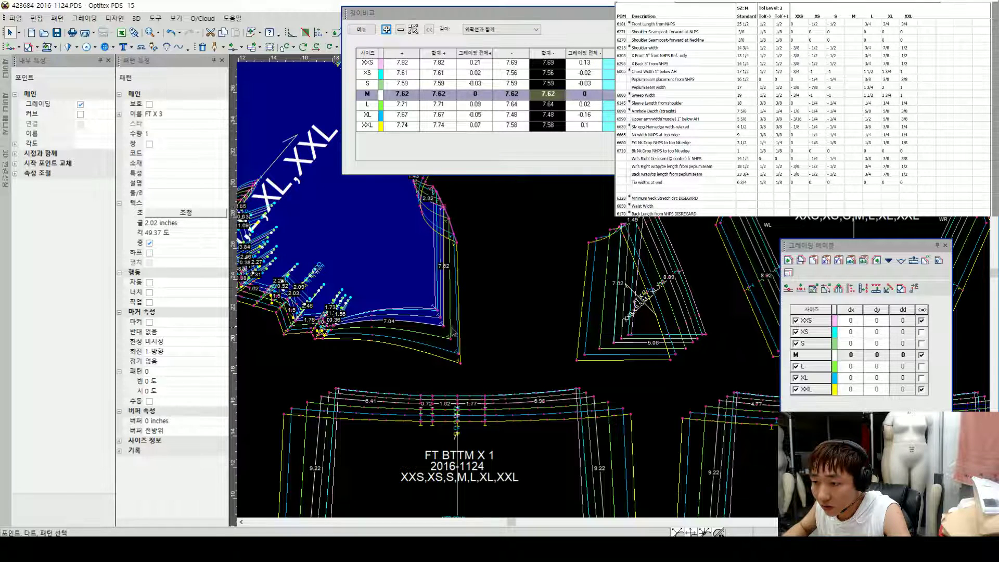
shift+click(444, 326)
click(362, 30)
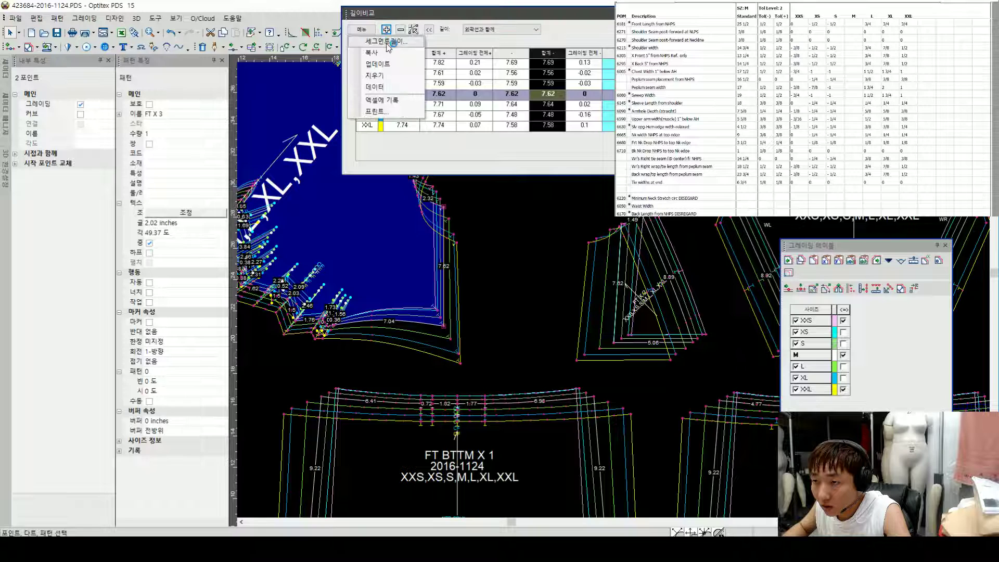
click(391, 41)
click(587, 170)
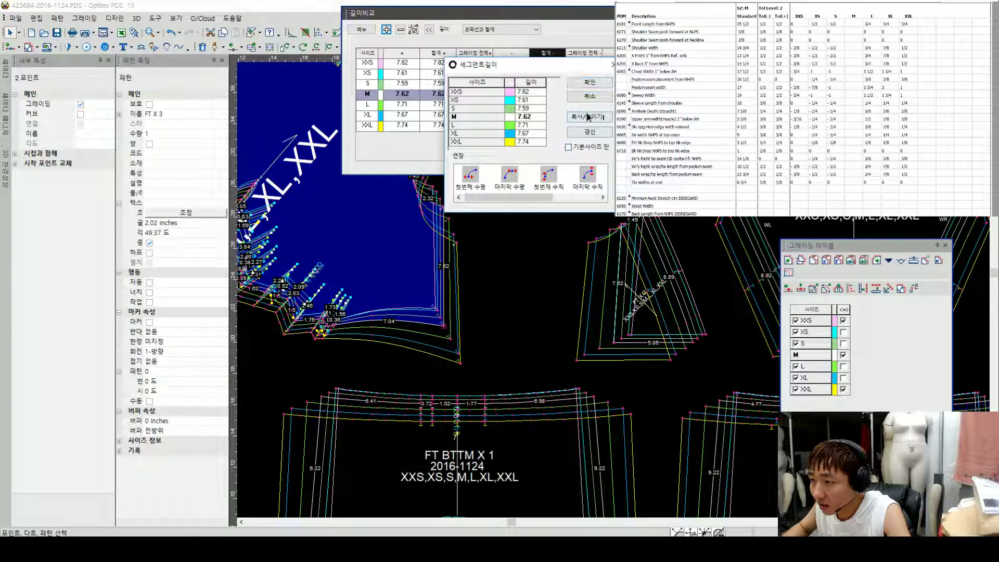
click(590, 82)
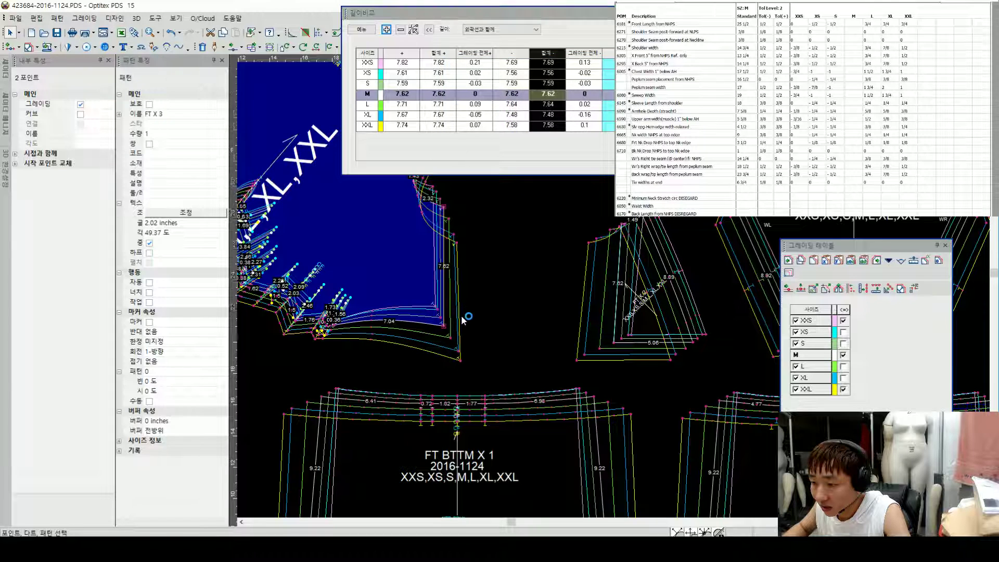
click(360, 31)
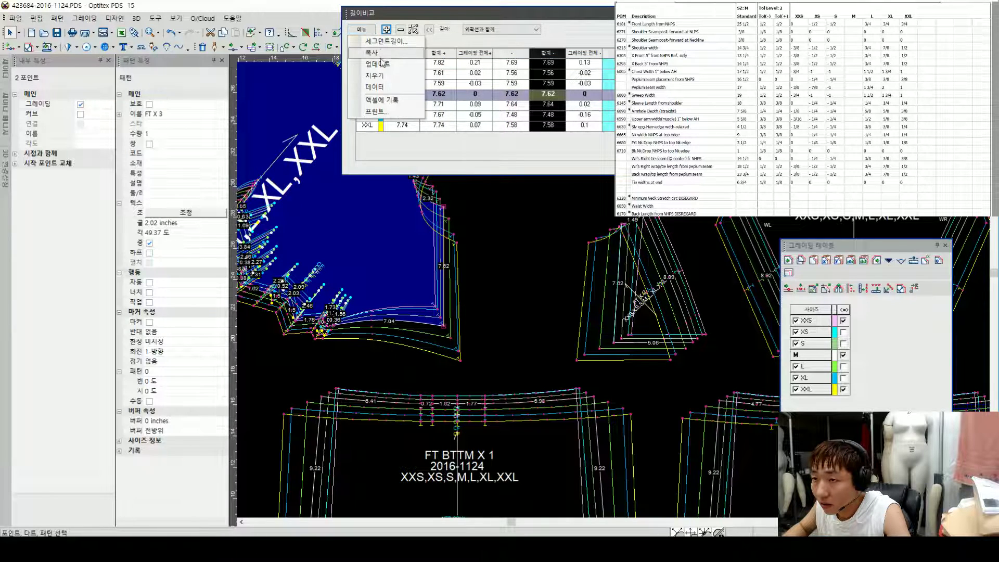
click(378, 64)
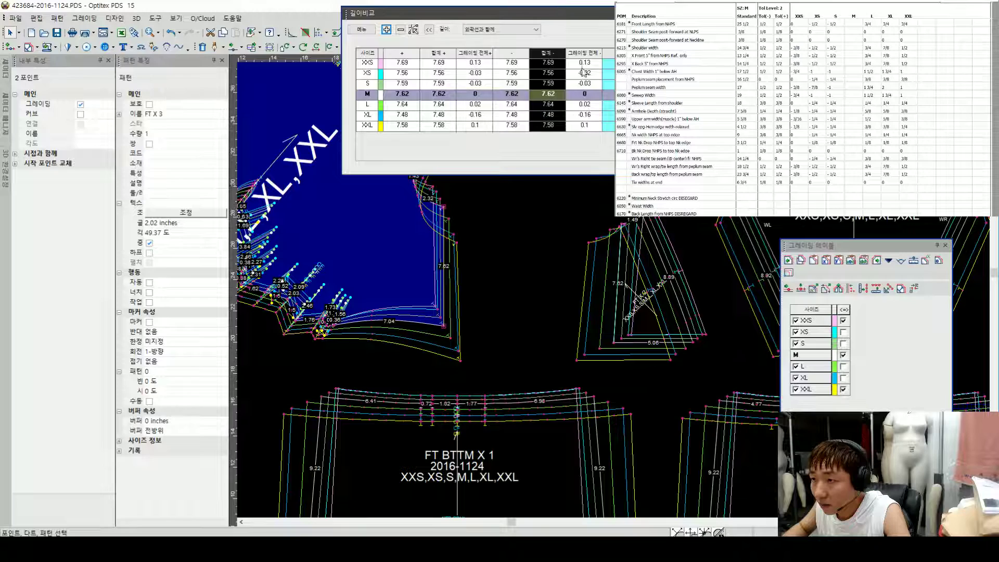
Step: Realign FT X 3 so that its baseline stands upright again
scroll(613, 291, down, 2)
click(540, 286)
scroll(615, 293, down, 2)
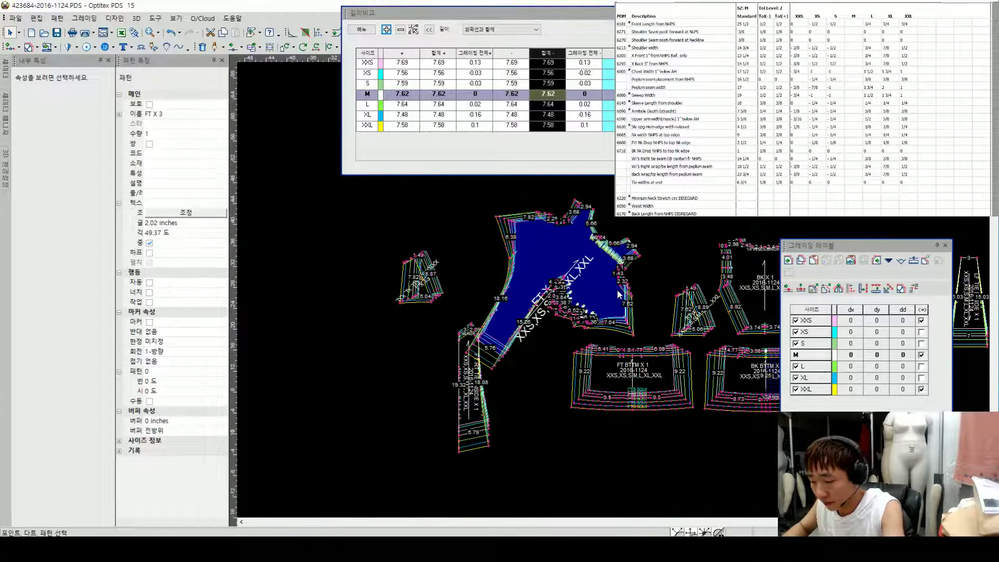
key(ctrl+b)
key(bracketleft)
scroll(611, 289, up, 2)
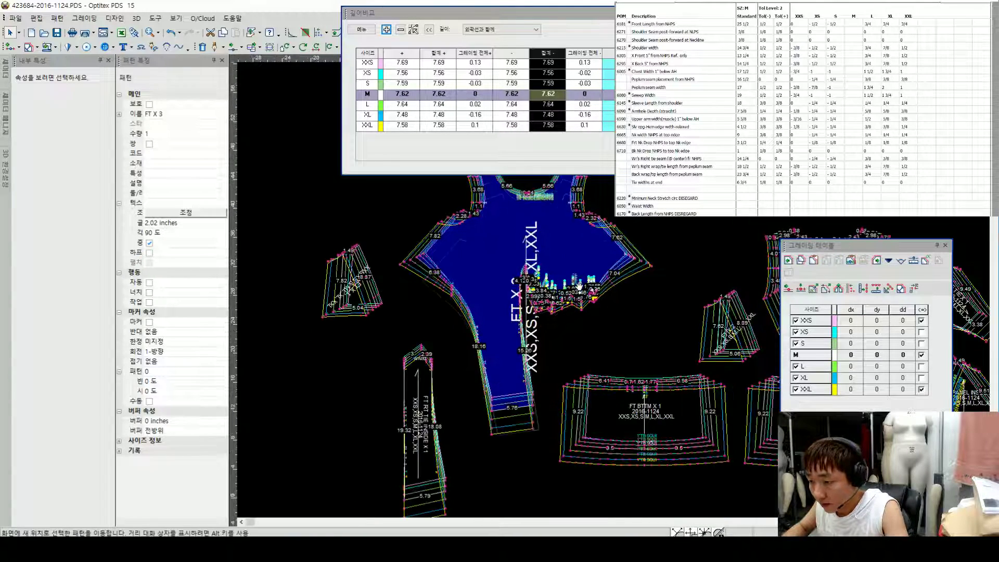
Step: Mirror FT X 1 horizontally and walk it onto FT X 3's 7.82 side edge, moving the length comparison window out of the way
scroll(474, 270, up, 1)
click(463, 298)
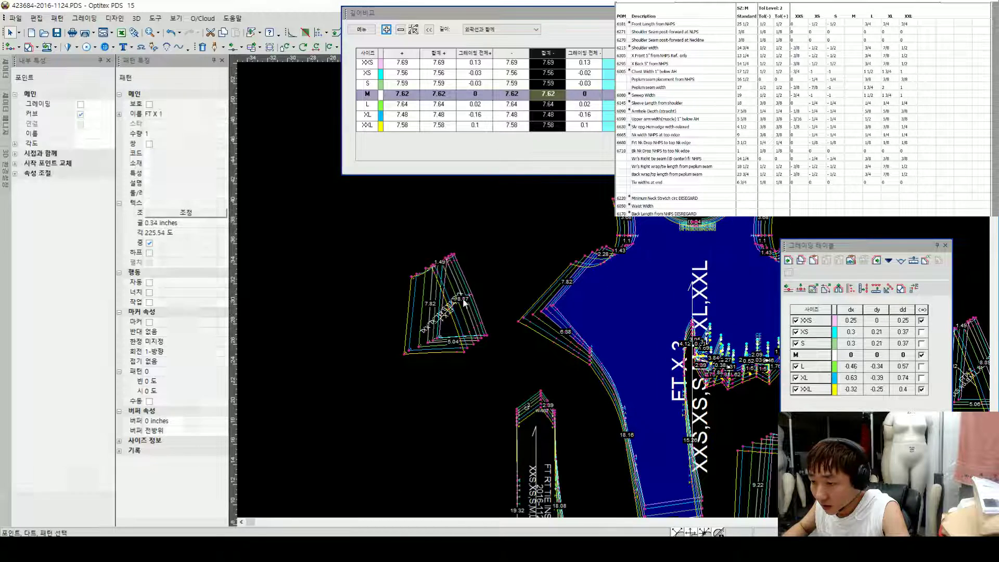
key(equal)
scroll(498, 327, up, 4)
key(w)
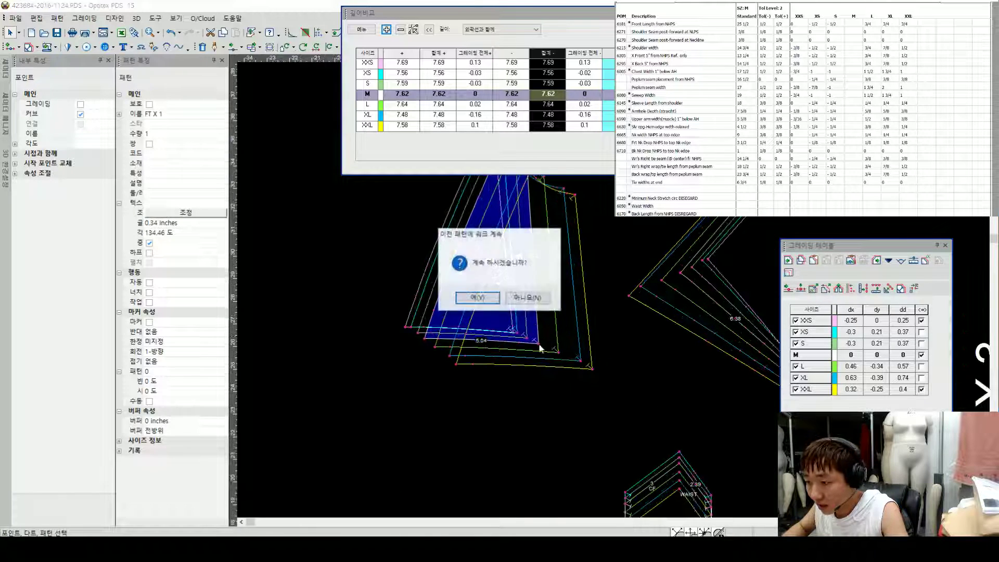
click(527, 298)
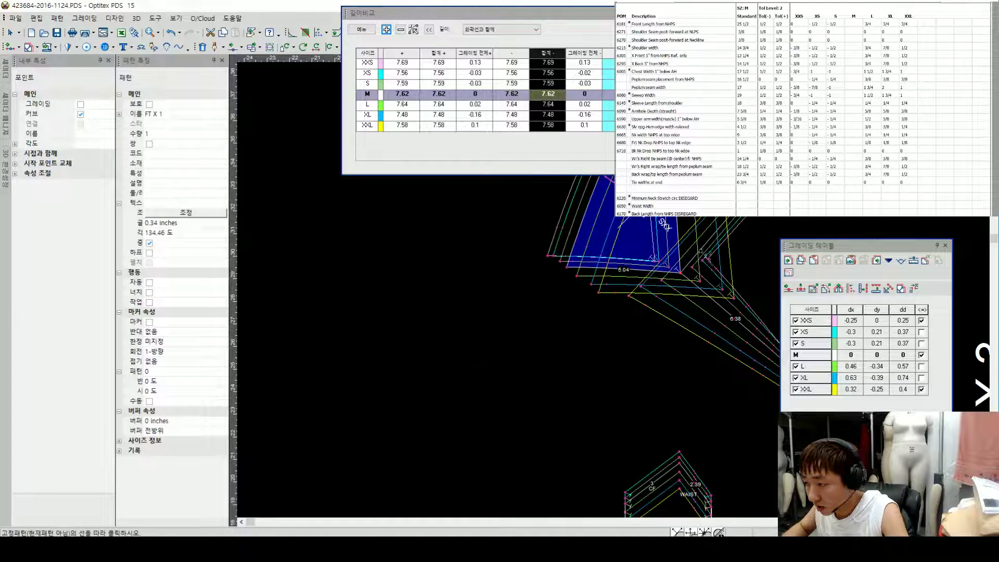
middle_drag(737, 229, 622, 288)
scroll(575, 284, down, 2)
middle_drag(730, 300, 460, 268)
middle_drag(358, 246, 638, 287)
drag(658, 15, 300, 161)
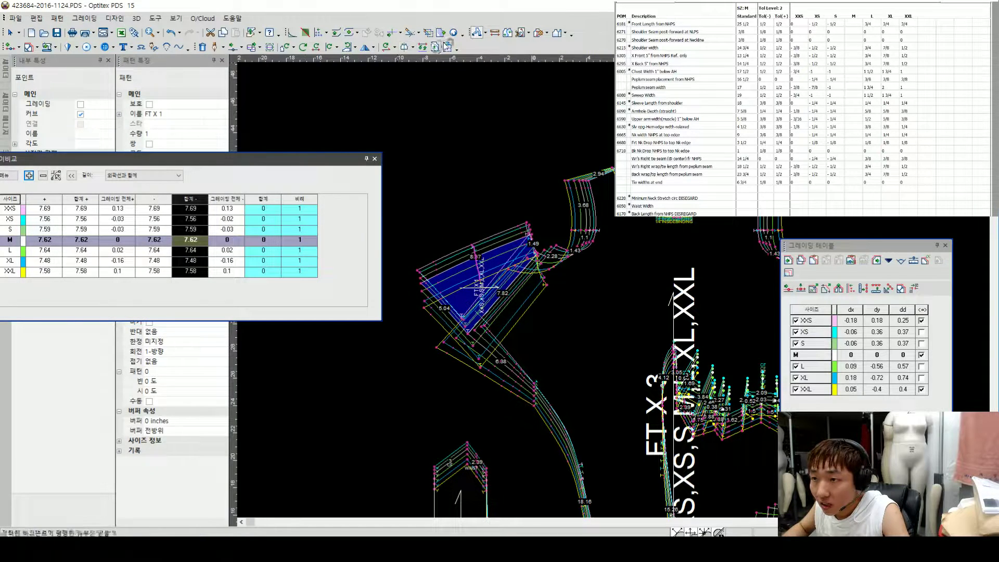
Step: Join FT X 3 and FT X 1 along the 7.82 edge with the change-direction option enabled
click(508, 33)
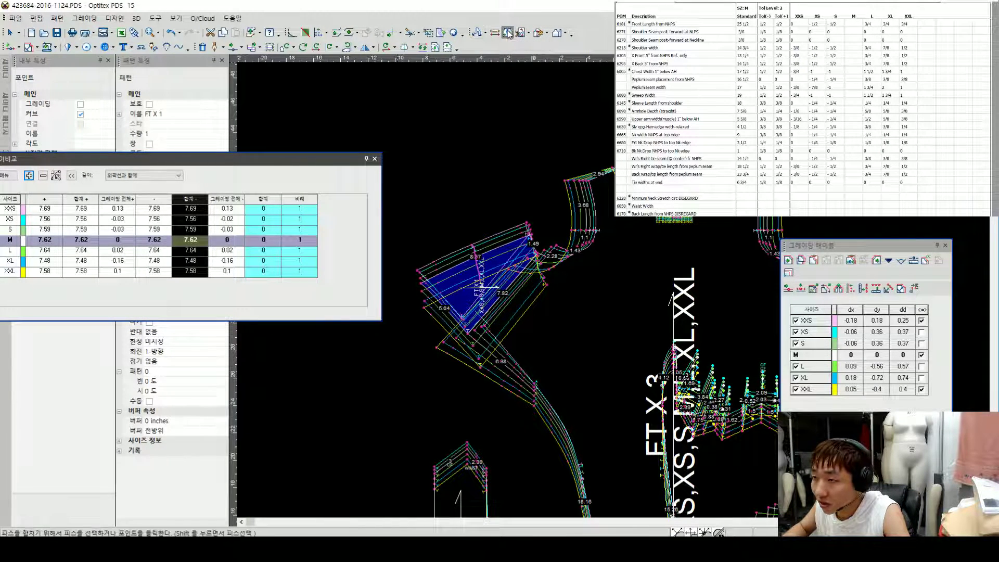
scroll(588, 286, down, 2)
scroll(588, 286, up, 3)
click(588, 286)
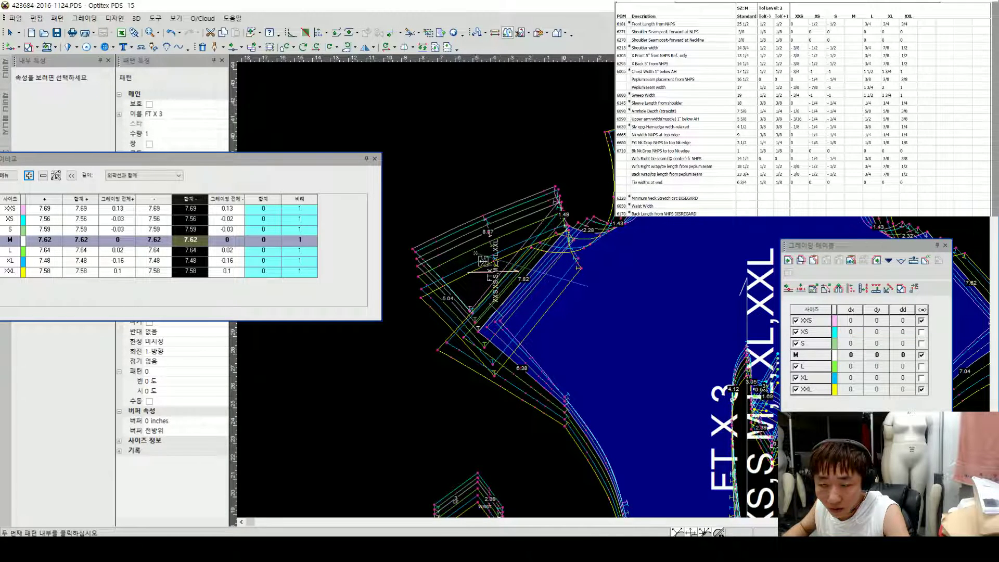
click(483, 260)
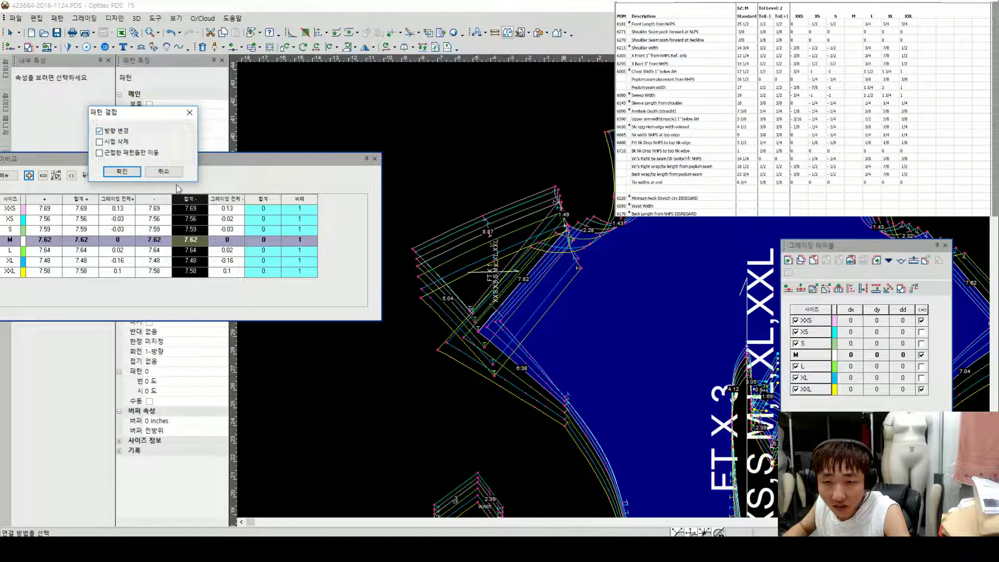
click(122, 171)
scroll(581, 272, down, 1)
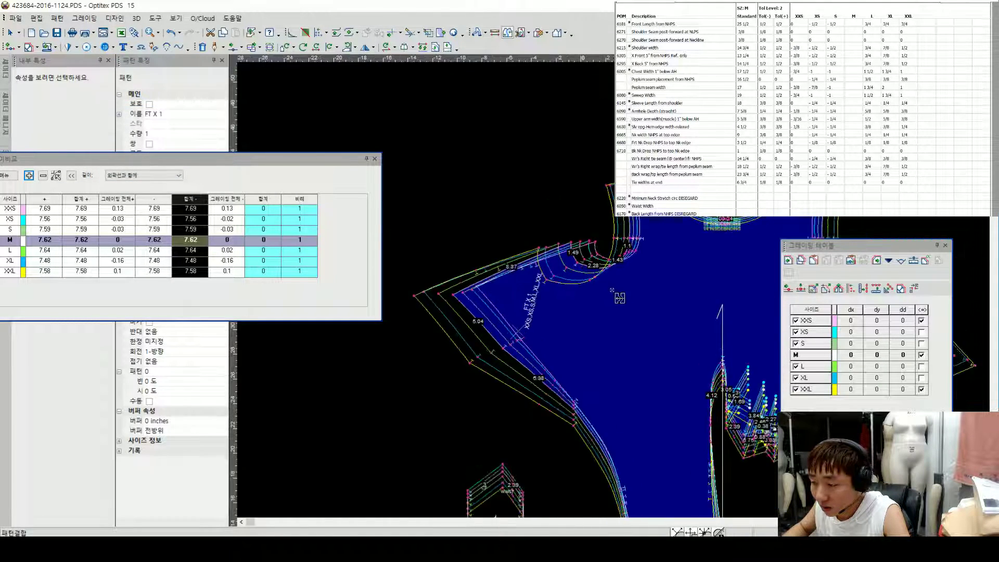
Step: Draw an internal line along the former 7.82 seam of the joined front, declining to extend it for grading
scroll(619, 293, up, 2)
key(d)
click(563, 251)
key(Return)
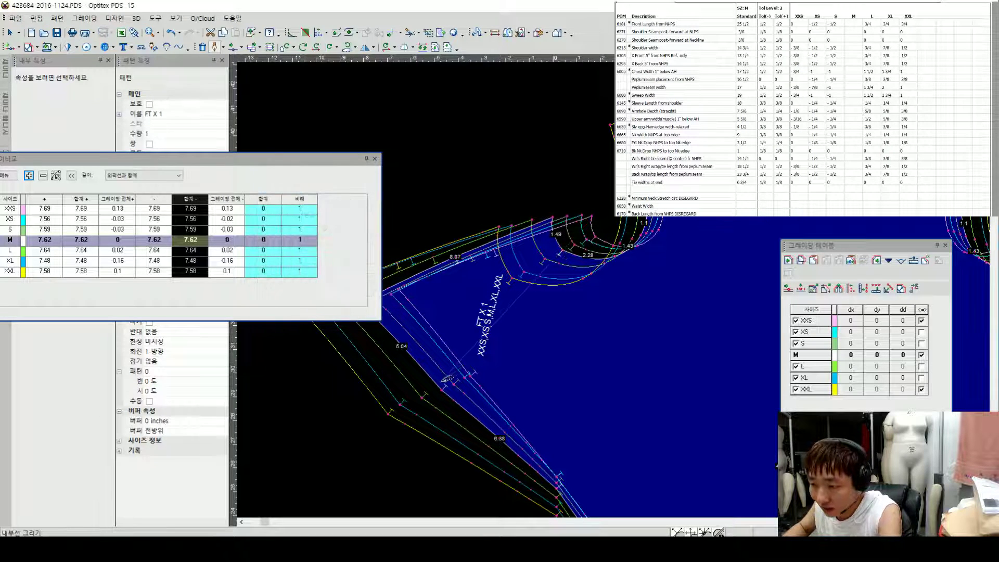
right_click(479, 285)
click(534, 329)
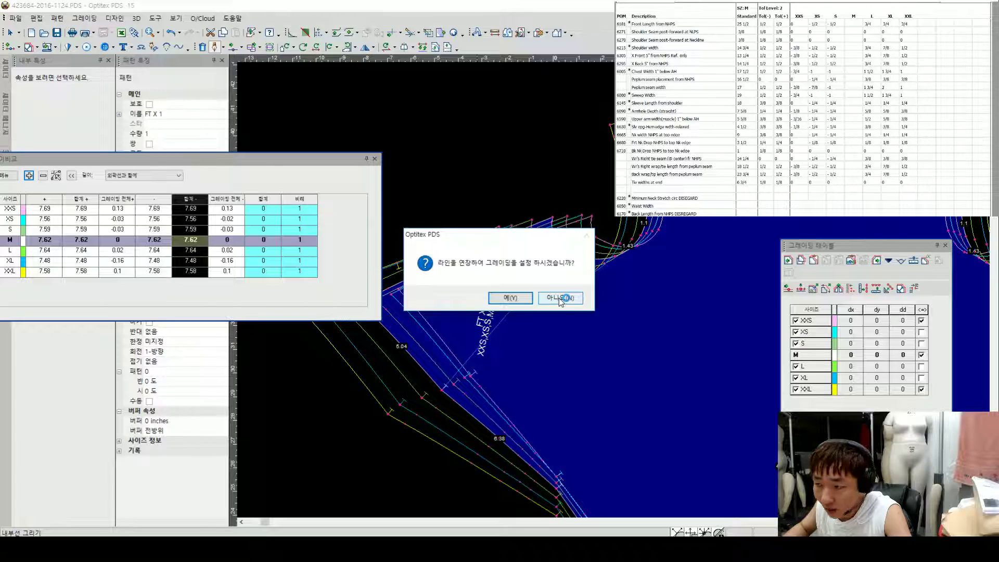
click(560, 298)
Step: Bring FT X 2 beside the joined front and walk it onto the front's 7.62 side edge
scroll(604, 303, down, 5)
scroll(636, 290, up, 1)
right_click(661, 273)
click(685, 281)
drag(738, 381, 695, 282)
scroll(760, 298, up, 3)
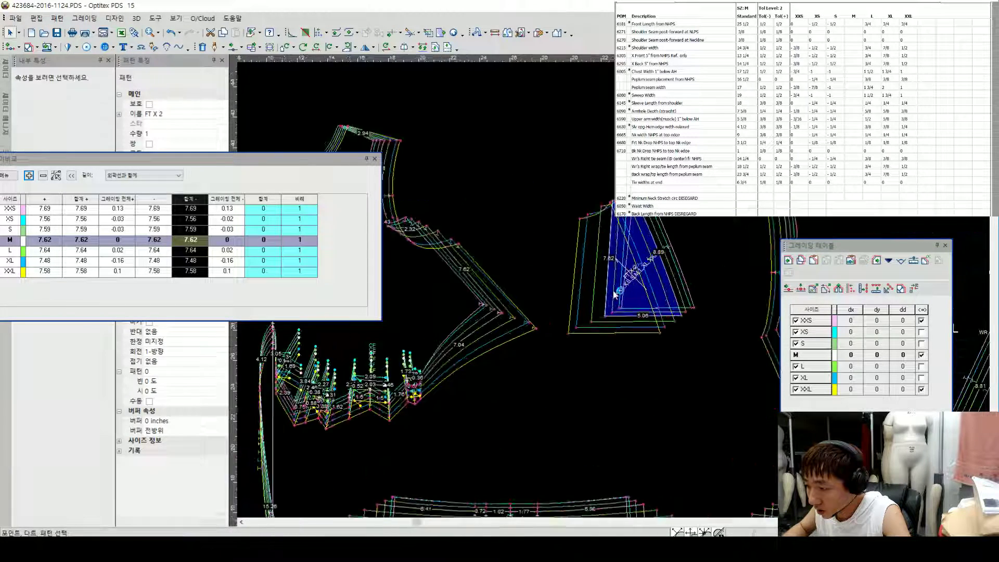
key(w)
click(603, 321)
click(458, 317)
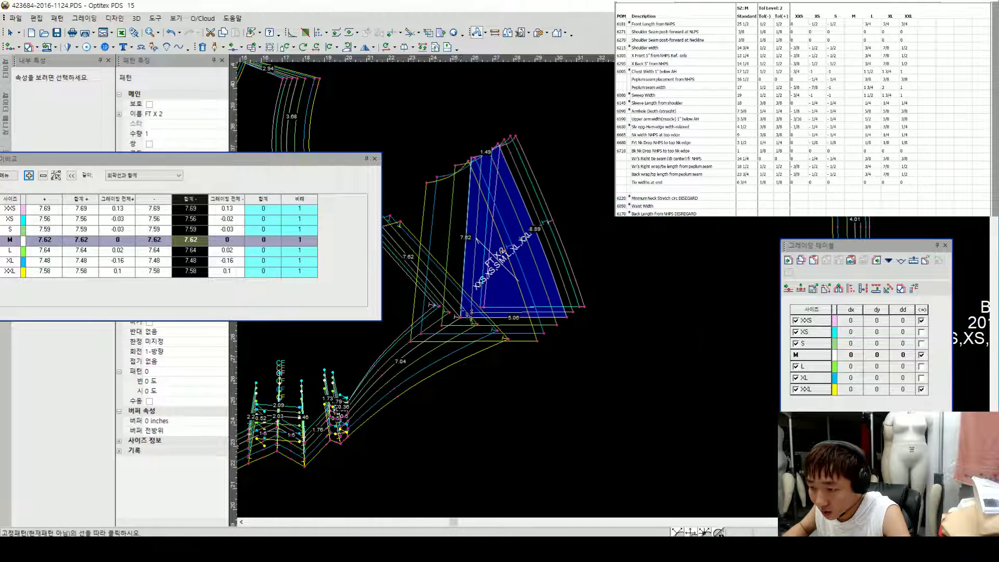
scroll(419, 265, down, 1)
Step: Join FT X 2 to the front along the 7.62 edge and select the leftover internal seam line for removal
click(509, 33)
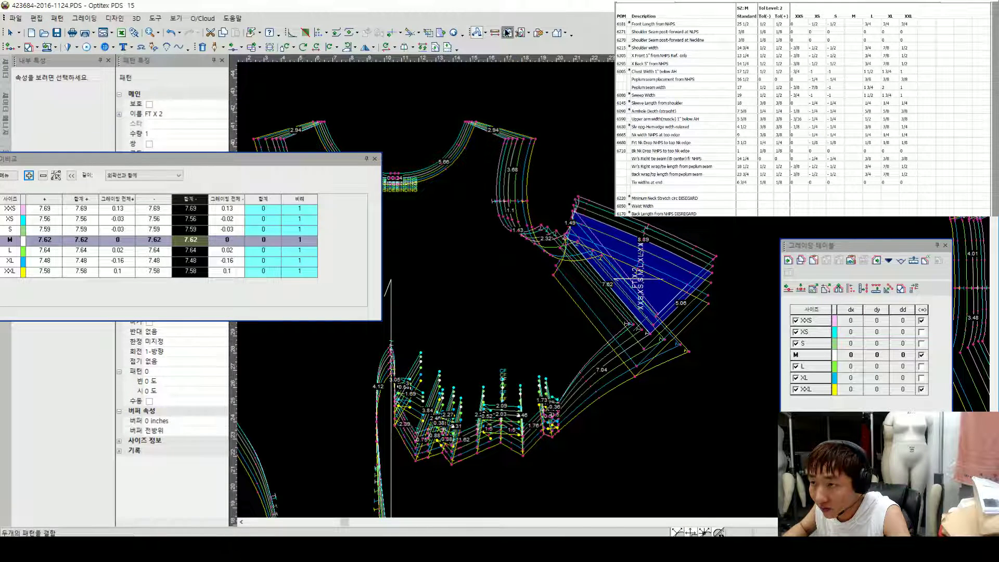
key(Return)
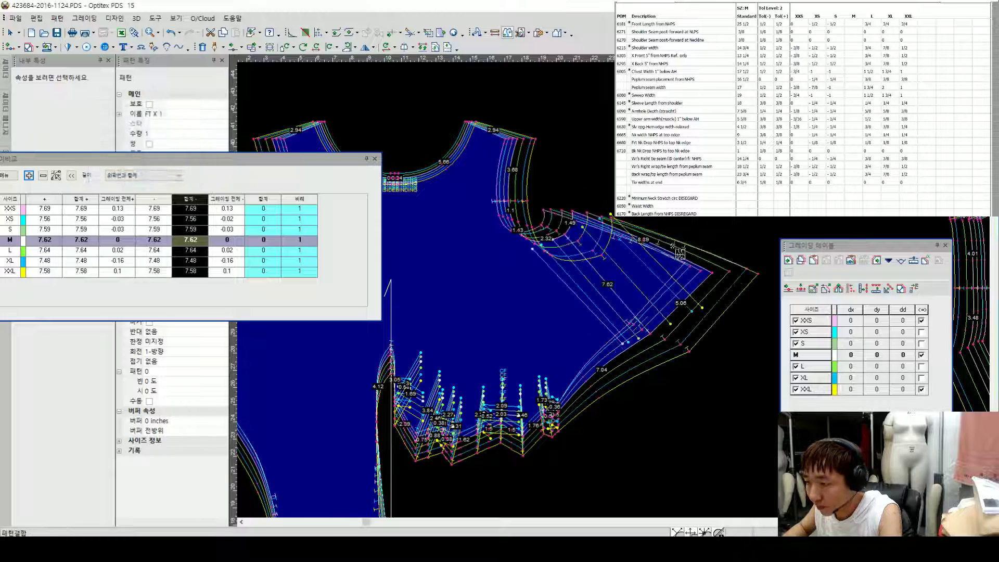
right_click(687, 214)
click(703, 220)
click(620, 298)
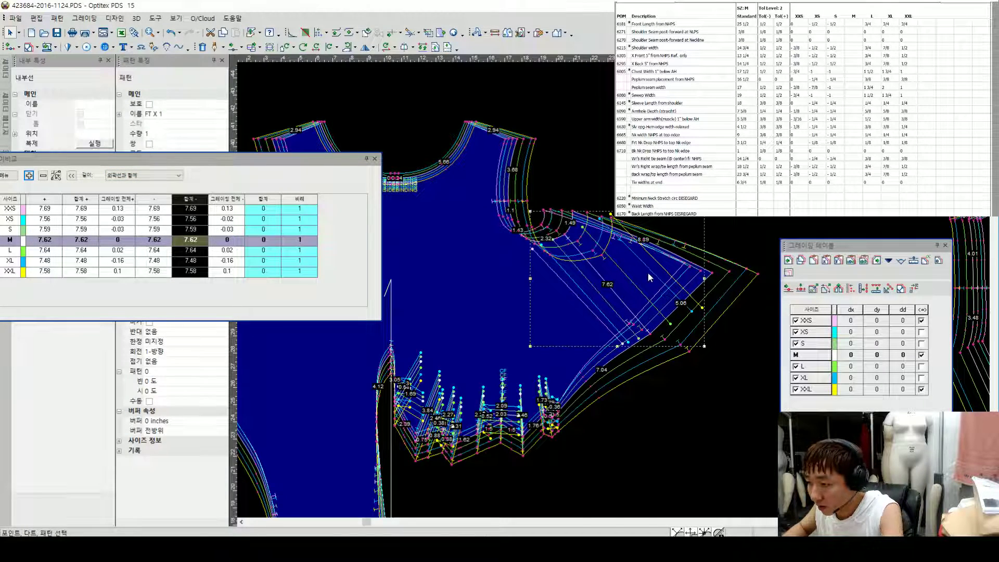
Step: Draw an internal line along the former 7.62 seam without extending it for grading, and move the joined front slightly down
scroll(648, 273, up, 2)
click(486, 223)
click(482, 225)
key(Return)
click(621, 387)
key(Return)
right_click(587, 287)
click(621, 330)
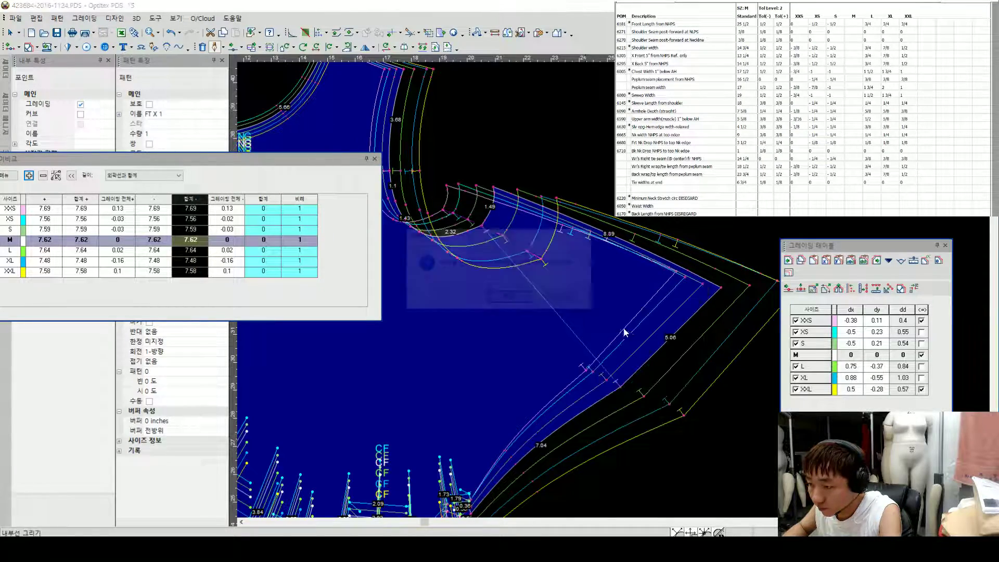
click(573, 300)
scroll(682, 225, down, 5)
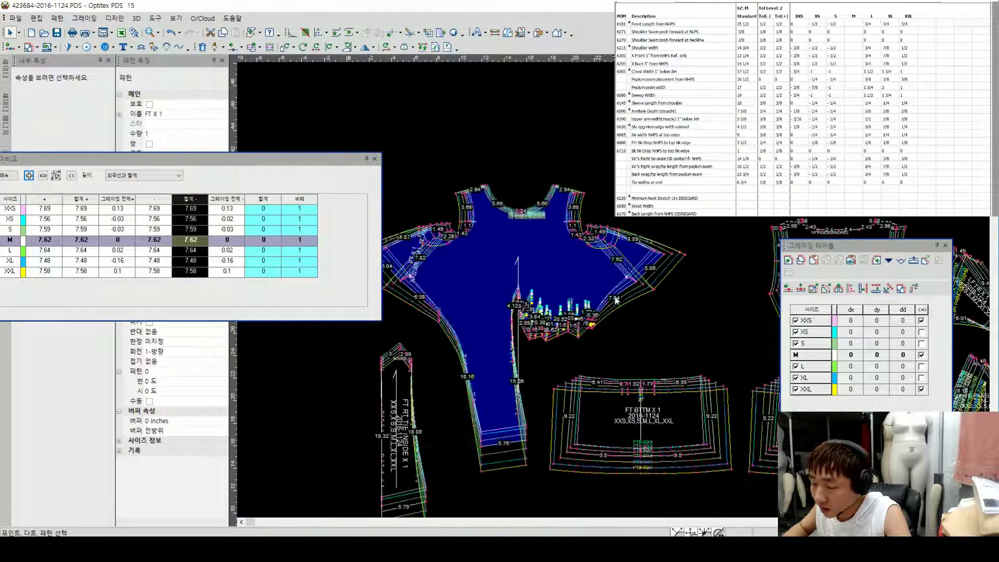
scroll(579, 273, up, 1)
drag(580, 272, 583, 288)
scroll(599, 271, up, 1)
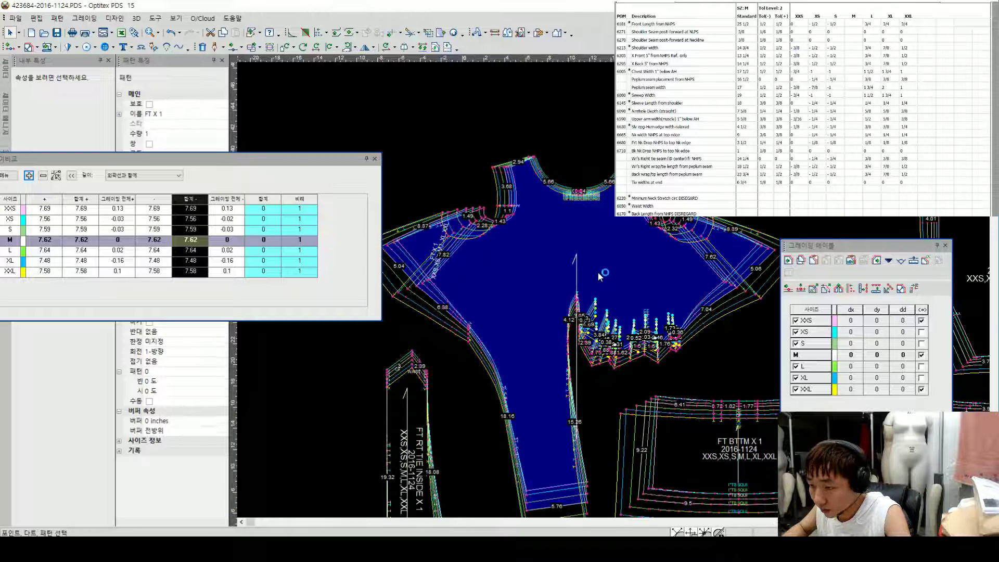
click(578, 276)
click(490, 218)
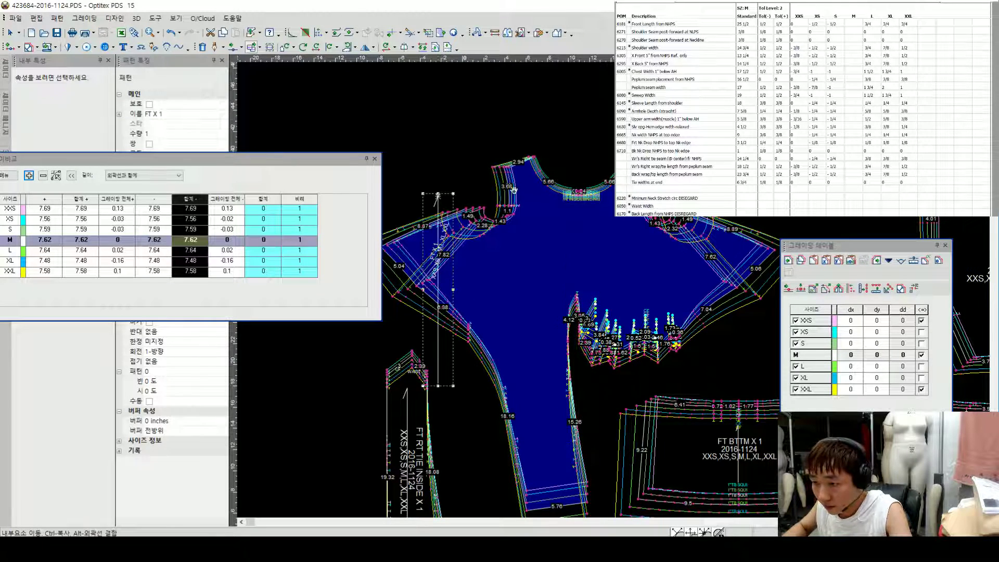
key(ctrl+z)
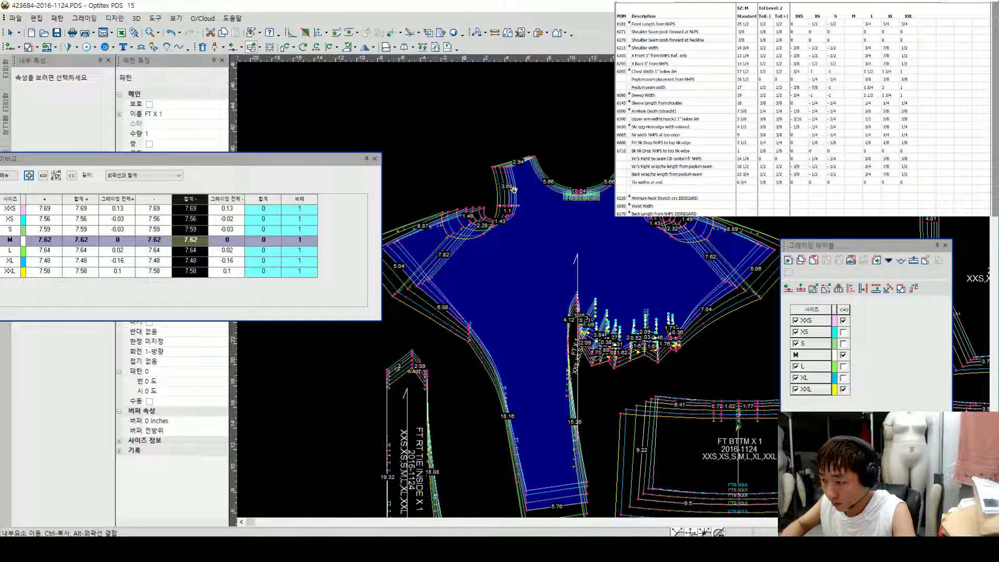
Step: Move the joined front's baseline away from the neckline centre, toward the piece's long lower extension
click(577, 270)
scroll(587, 177, down, 2)
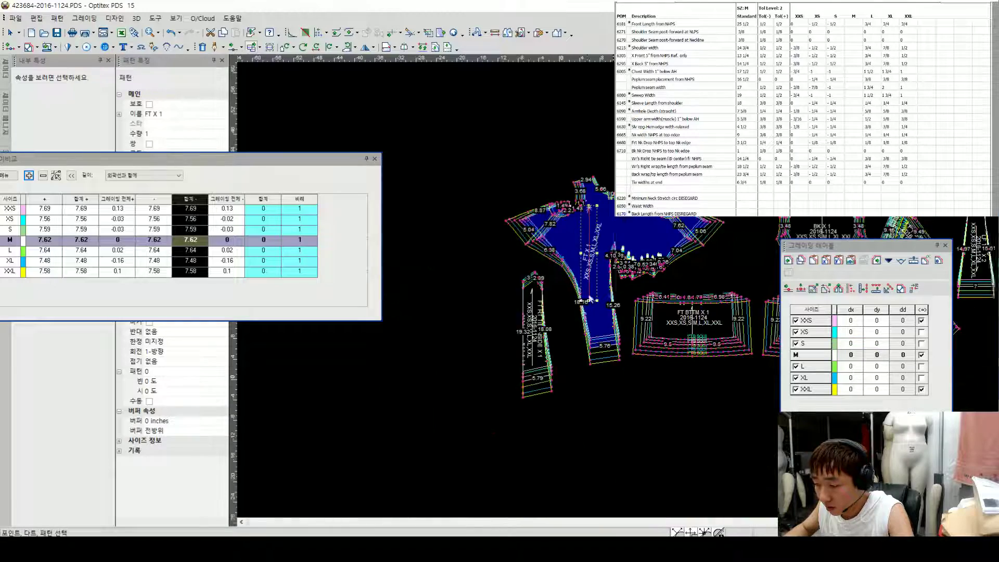
click(542, 327)
Step: Move LF TIE X 1 up into the clear space beside BK X 1
scroll(647, 312, up, 1)
click(646, 313)
click(732, 285)
scroll(732, 260, up, 2)
click(569, 297)
scroll(571, 296, down, 1)
scroll(765, 298, up, 1)
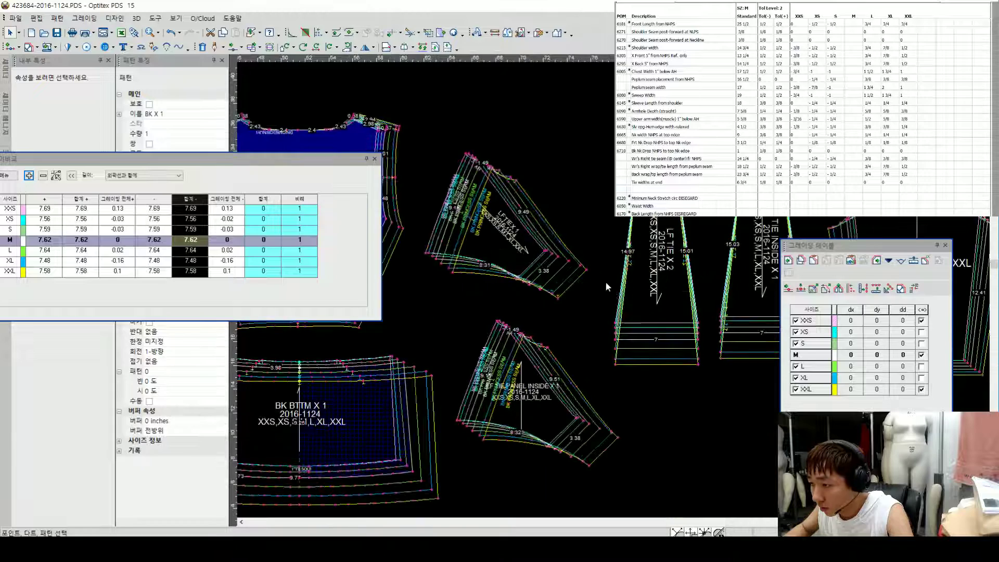
click(486, 279)
scroll(485, 279, down, 1)
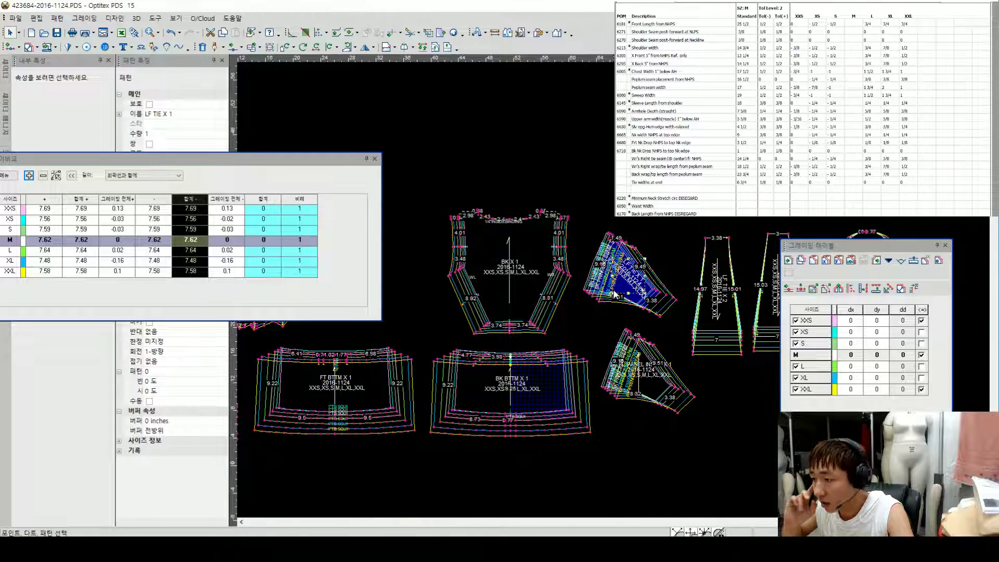
scroll(614, 295, down, 2)
scroll(645, 273, up, 1)
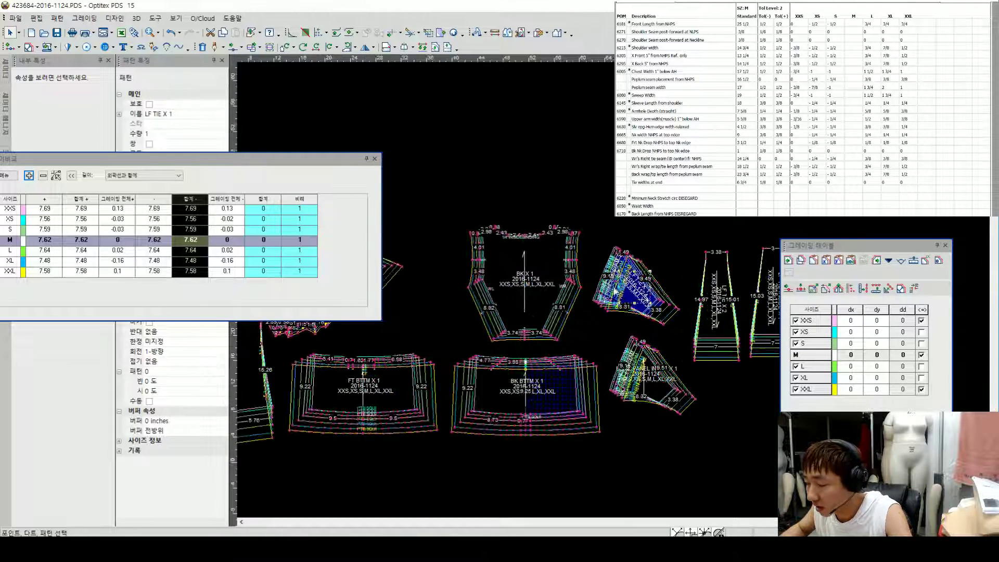
scroll(614, 292, up, 2)
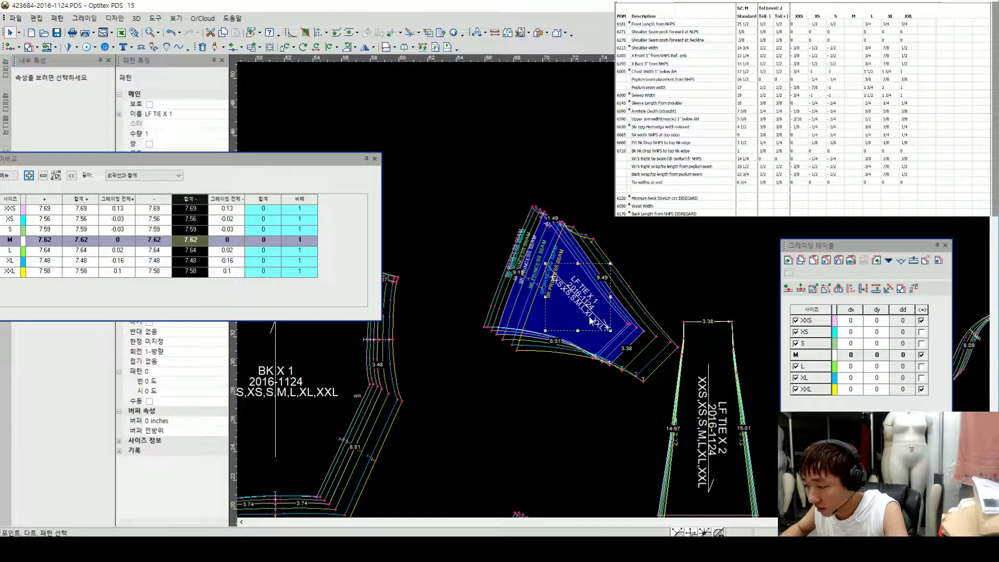
drag(572, 265, 540, 183)
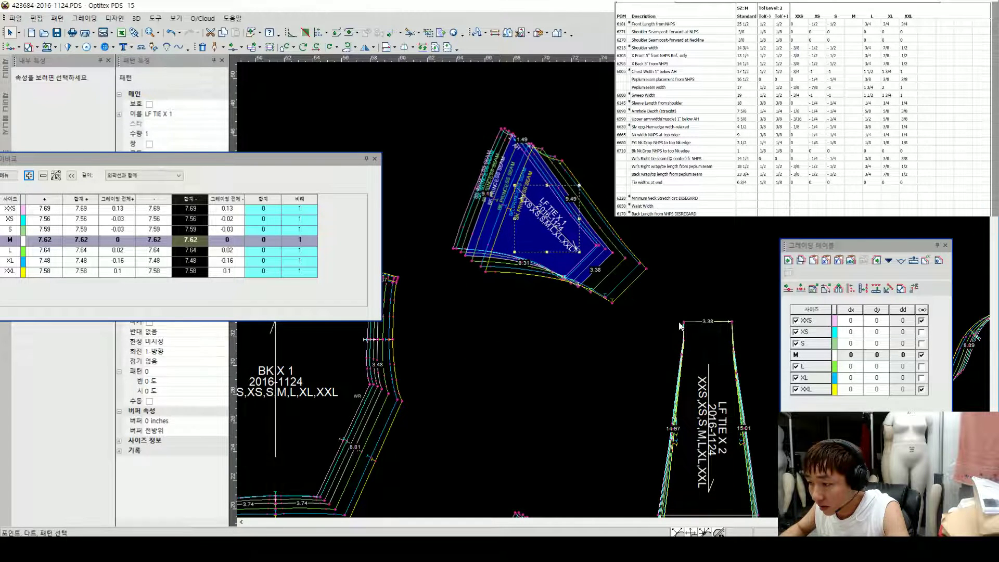
Step: Walk LF TIE X 2's 3.38 edge onto LF TIE X 1's 3.38 edge, flipping it so the tie extends outward
click(694, 332)
key(w)
click(684, 322)
scroll(633, 278, up, 2)
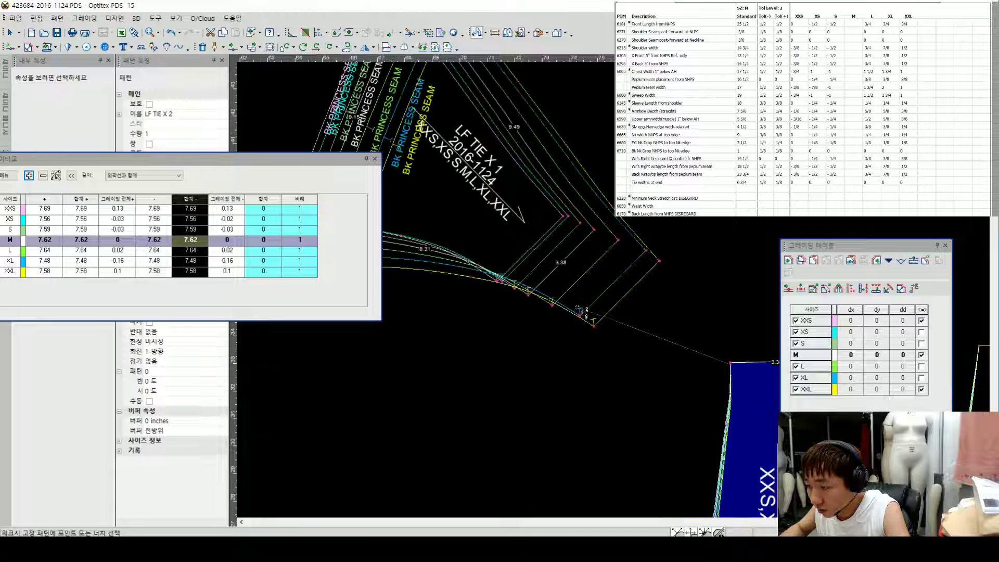
click(531, 295)
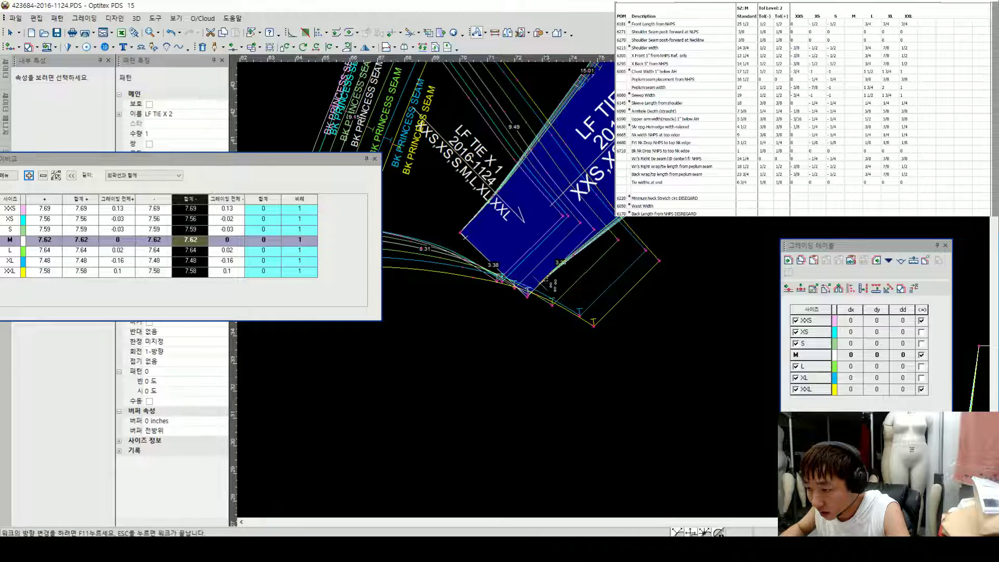
key(F11)
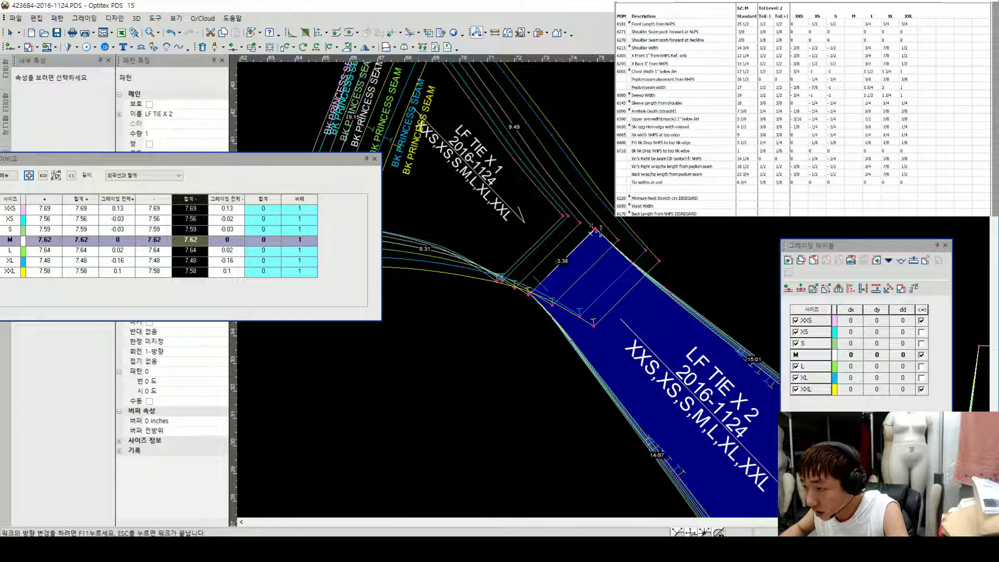
scroll(595, 229, up, 2)
click(614, 295)
scroll(614, 295, down, 2)
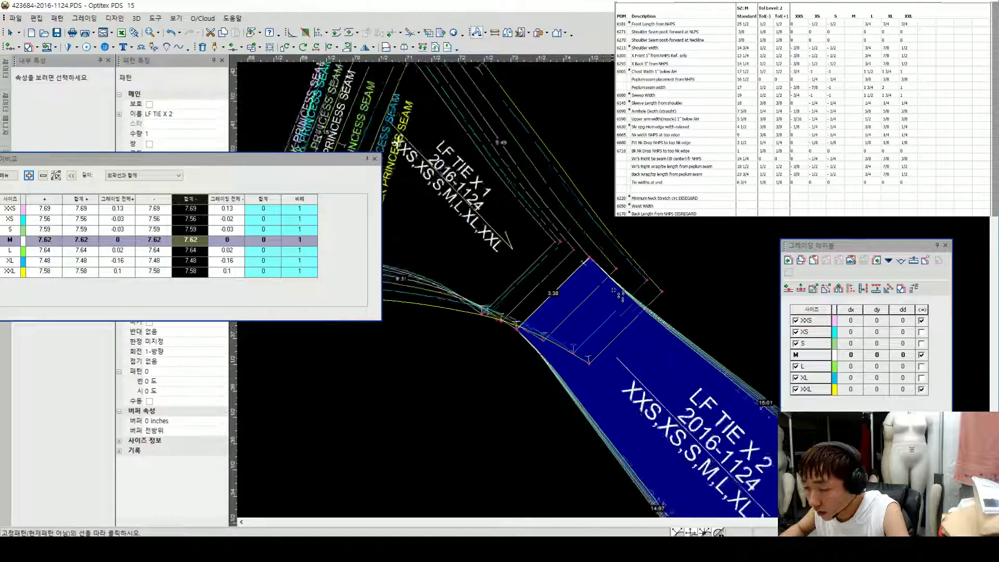
Step: Join LF TIE X 1 and LF TIE X 2 along the 3.38 edge with the change-direction option enabled
click(508, 33)
click(515, 264)
click(627, 337)
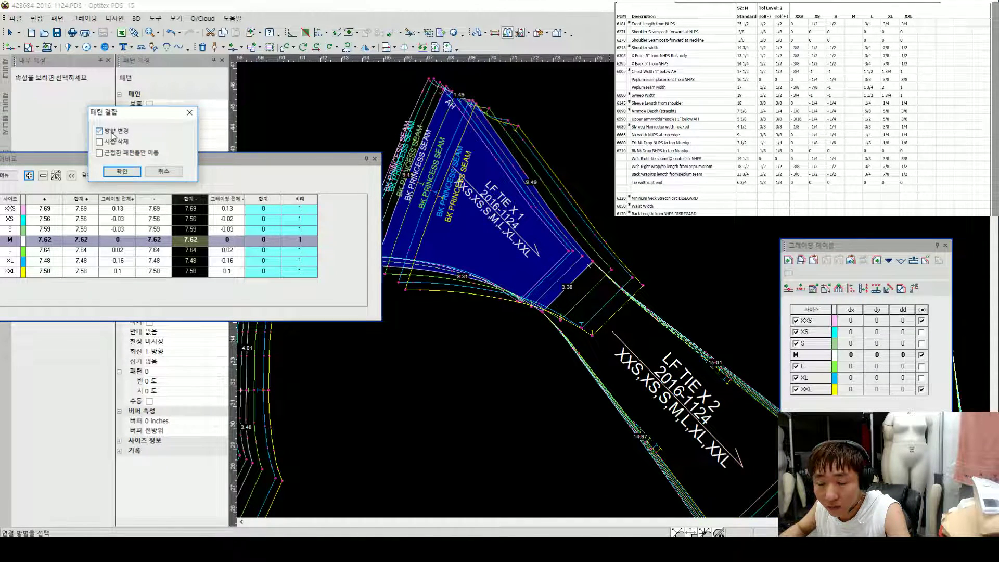
click(122, 171)
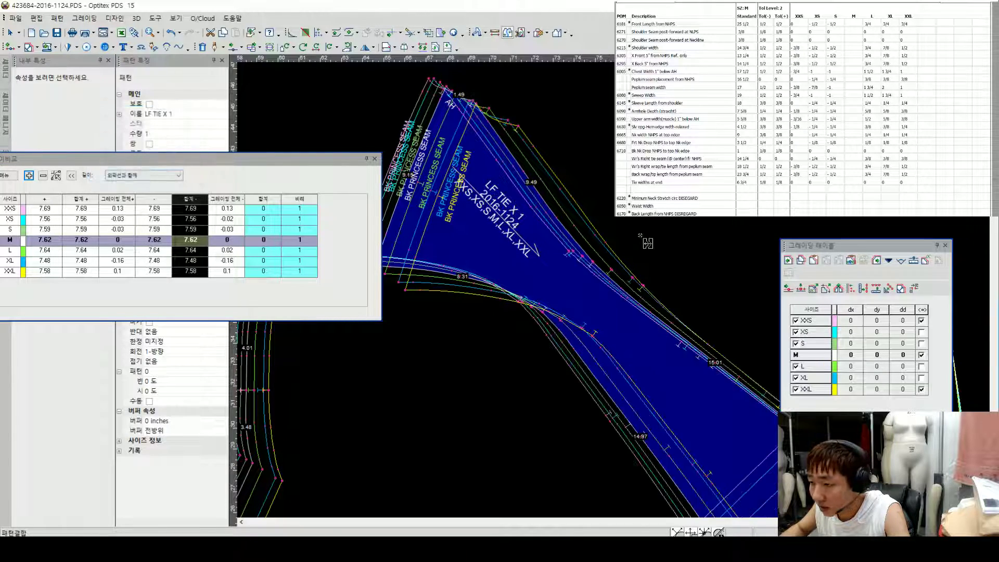
key(Escape)
Step: Move the joined LF TIE X 1 down and rotate it into alignment with its baseline
scroll(602, 292, down, 3)
scroll(609, 305, up, 2)
drag(609, 305, 595, 362)
scroll(620, 292, down, 1)
key(bracketleft)
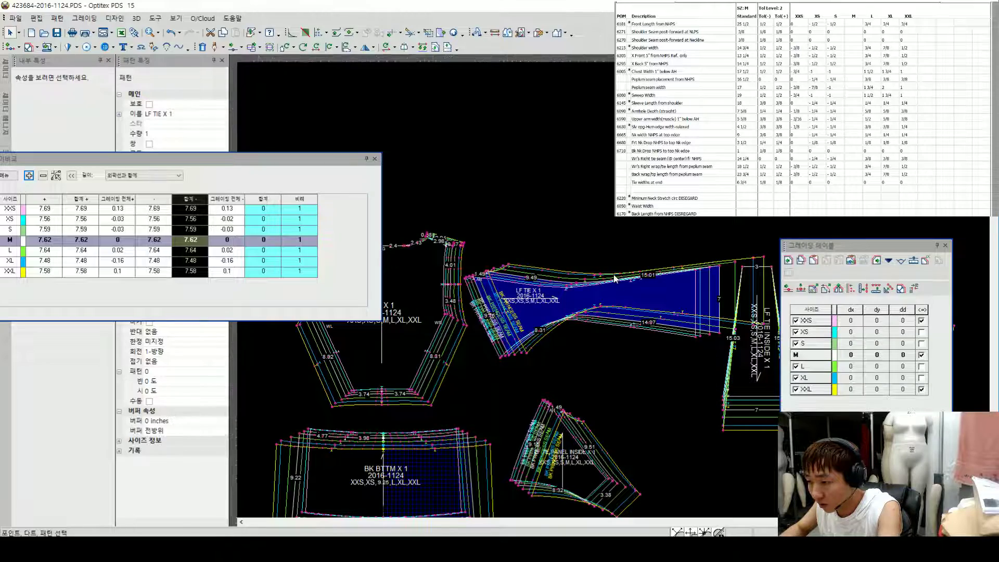
Step: Rotate LF TIE X 1 upright and place it beside BK BTTM X 1
key(bracketright)
scroll(620, 299, down, 2)
drag(620, 277, 586, 314)
Step: Move LF TIE INSIDE X 1 below the inside tie panel piece and bring SLV X 2 in beside it
drag(626, 366, 513, 415)
scroll(644, 293, up, 2)
scroll(613, 289, up, 2)
scroll(615, 289, down, 3)
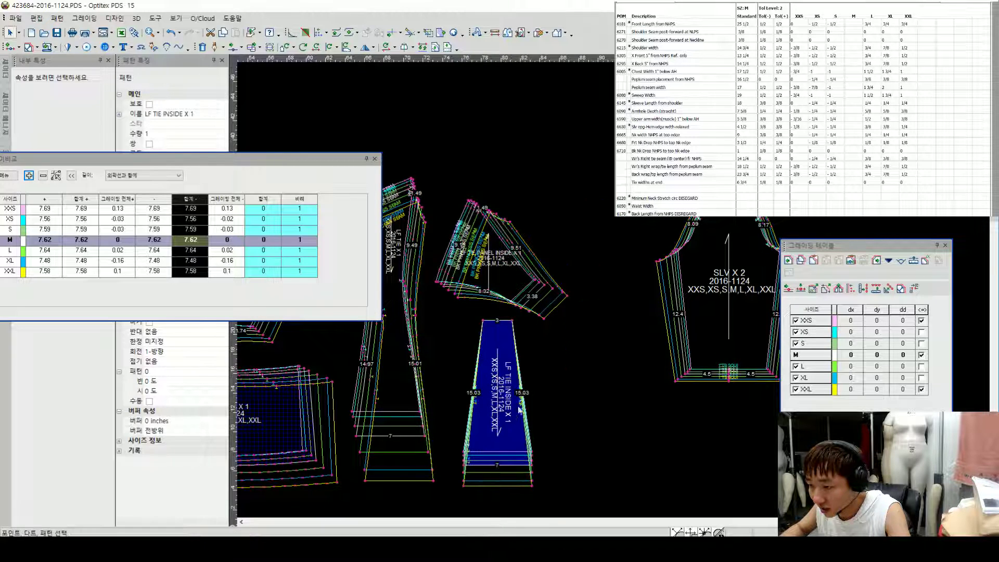
scroll(494, 250, down, 2)
drag(636, 291, 572, 343)
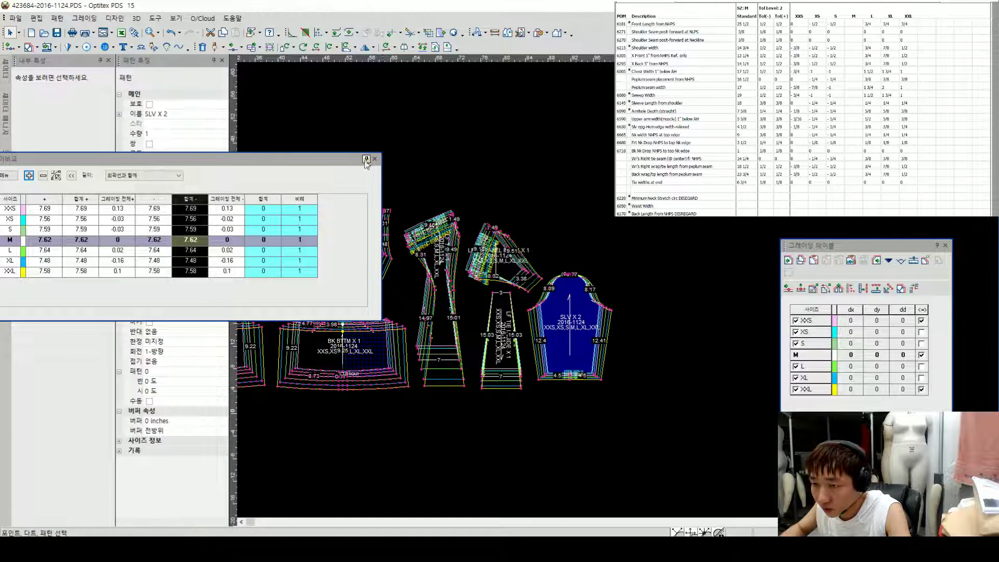
Step: Close the walk length comparison and the grading table, and fit all pattern pieces in view
click(375, 159)
key(Home)
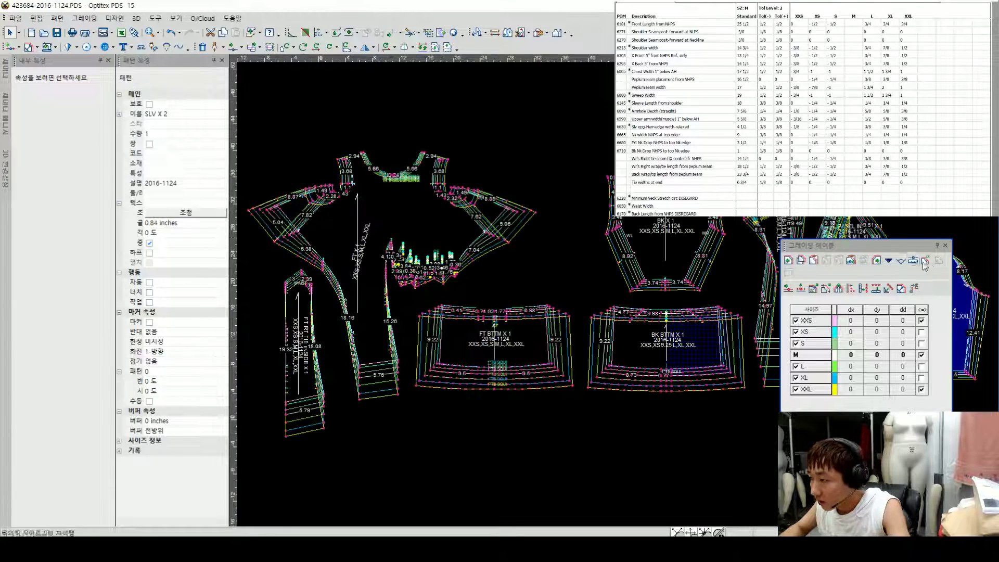
click(939, 246)
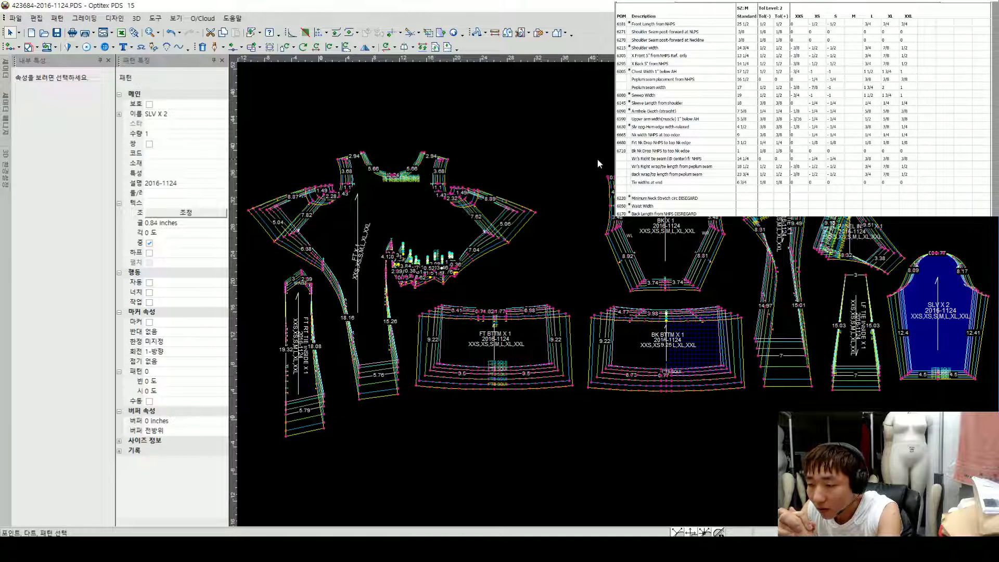
Step: Examine the nested grading of FT X 1 at its side points and pleats, and compare it with the other pieces
scroll(328, 241, up, 2)
scroll(619, 273, up, 2)
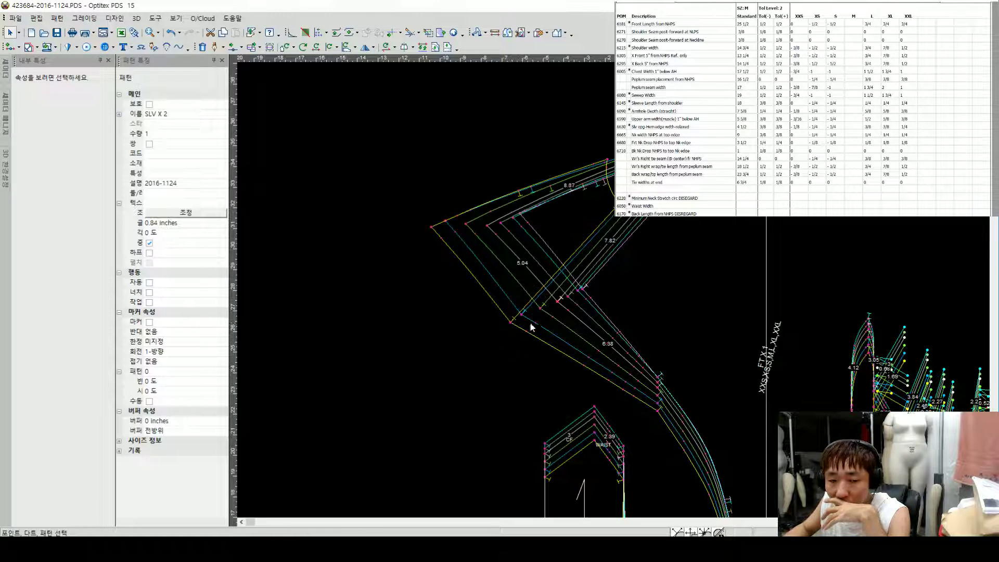
scroll(615, 286, up, 1)
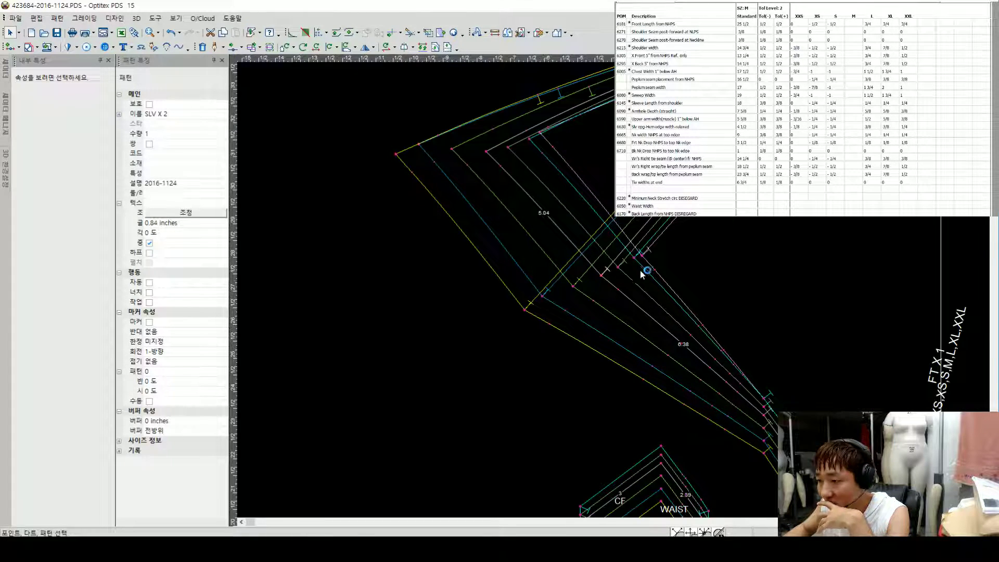
scroll(617, 287, down, 3)
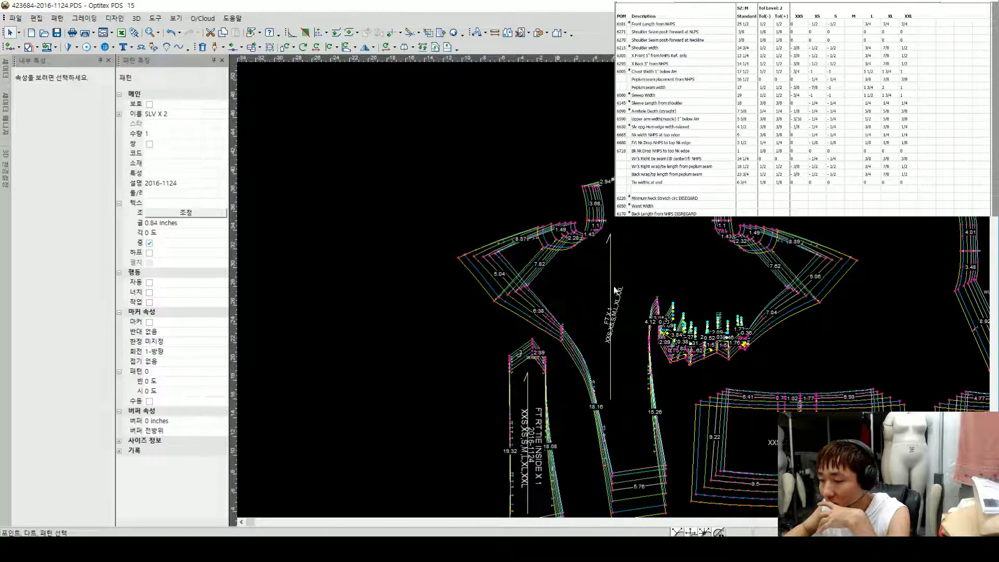
click(596, 284)
scroll(604, 296, up, 1)
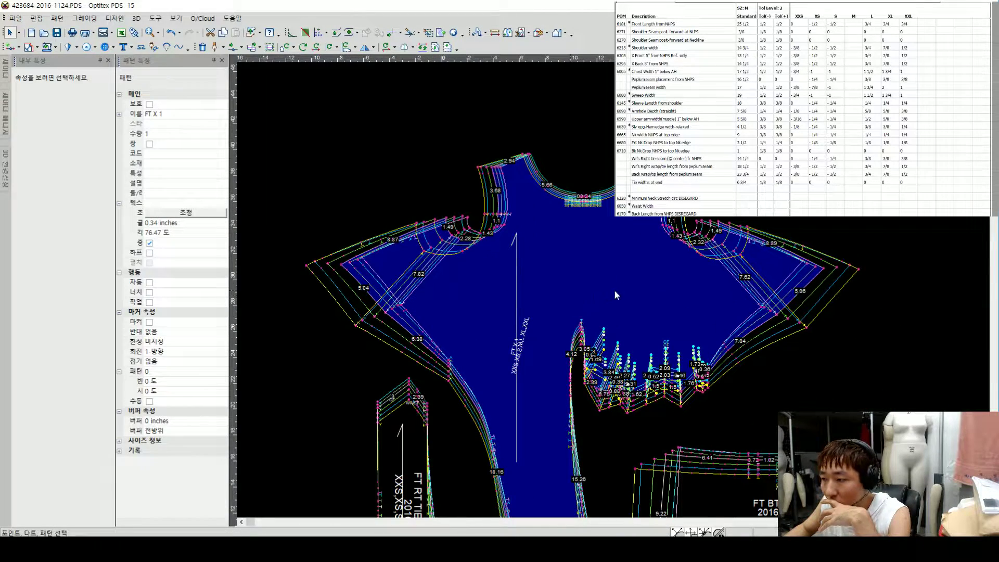
scroll(615, 290, down, 1)
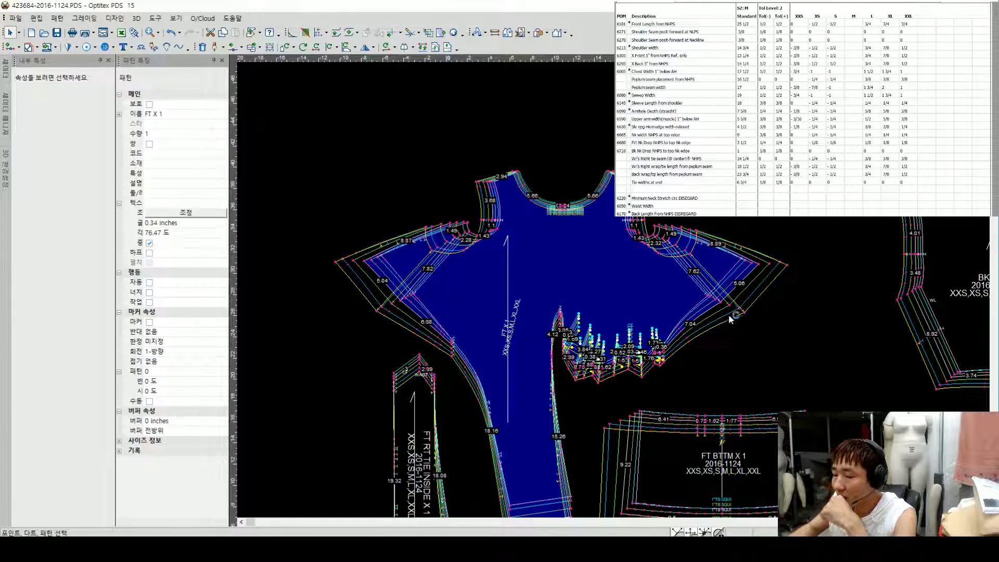
scroll(729, 312, down, 3)
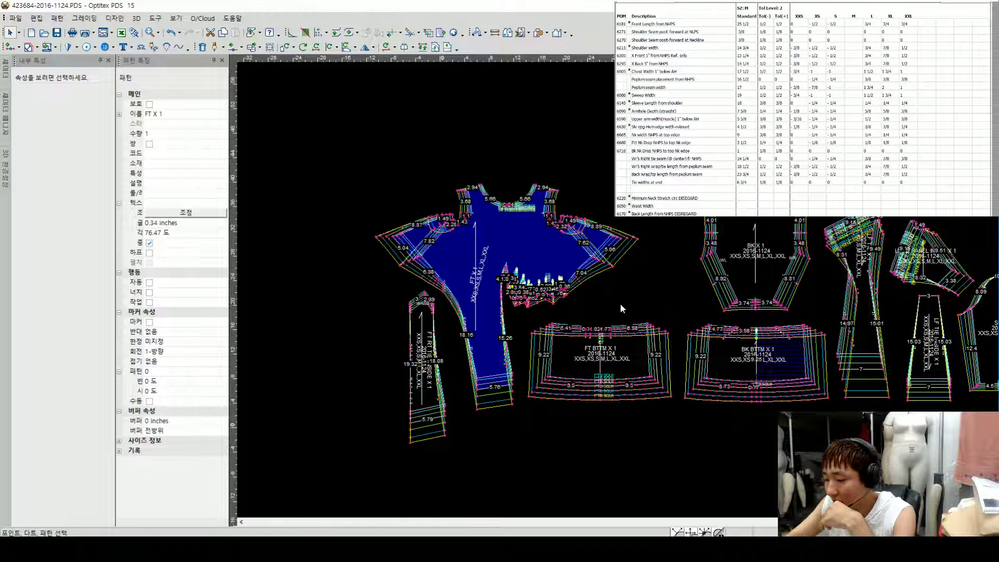
scroll(620, 302, up, 1)
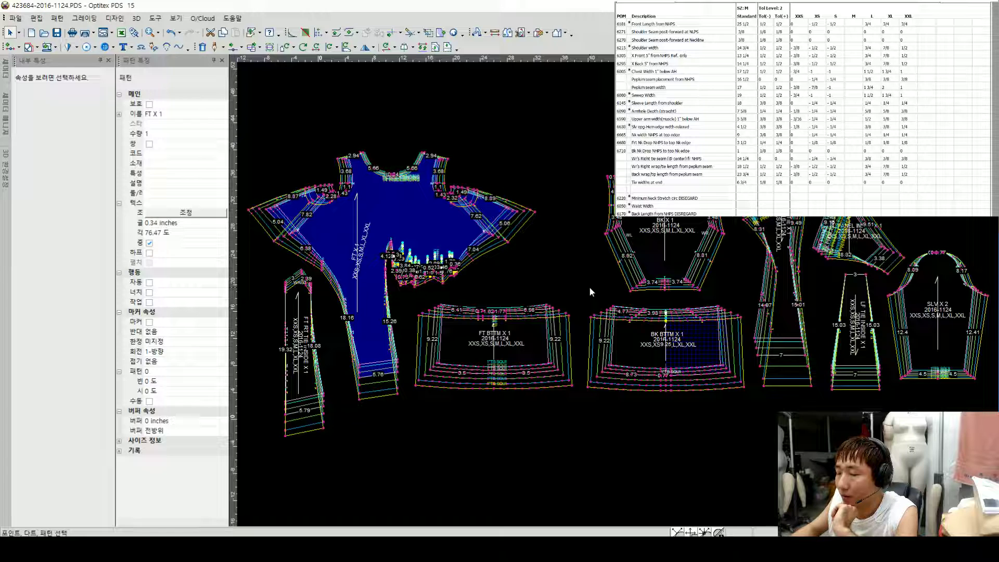
scroll(617, 293, down, 1)
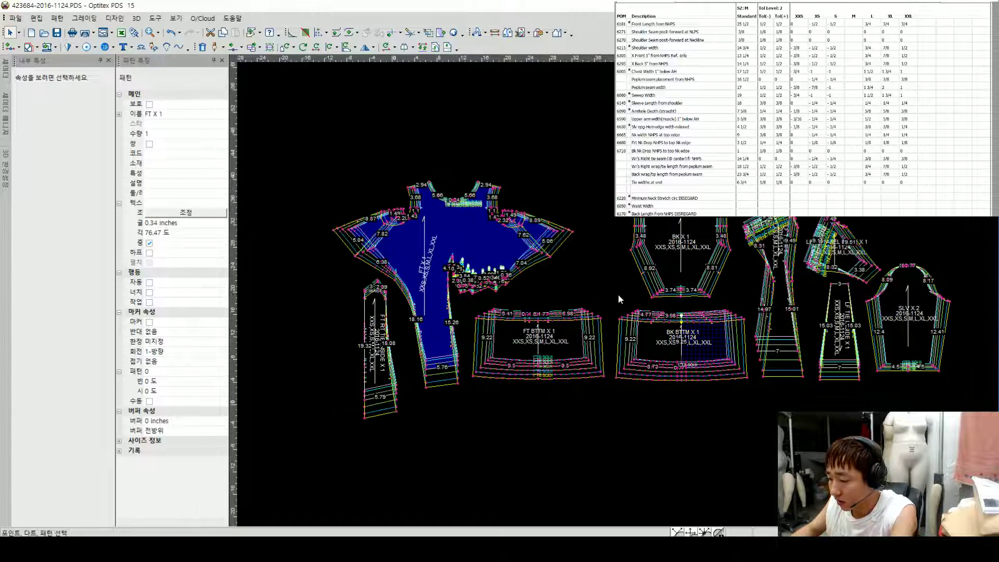
Step: Close the pattern properties and internal properties panes to give the graded pieces the full work area
scroll(624, 279, up, 1)
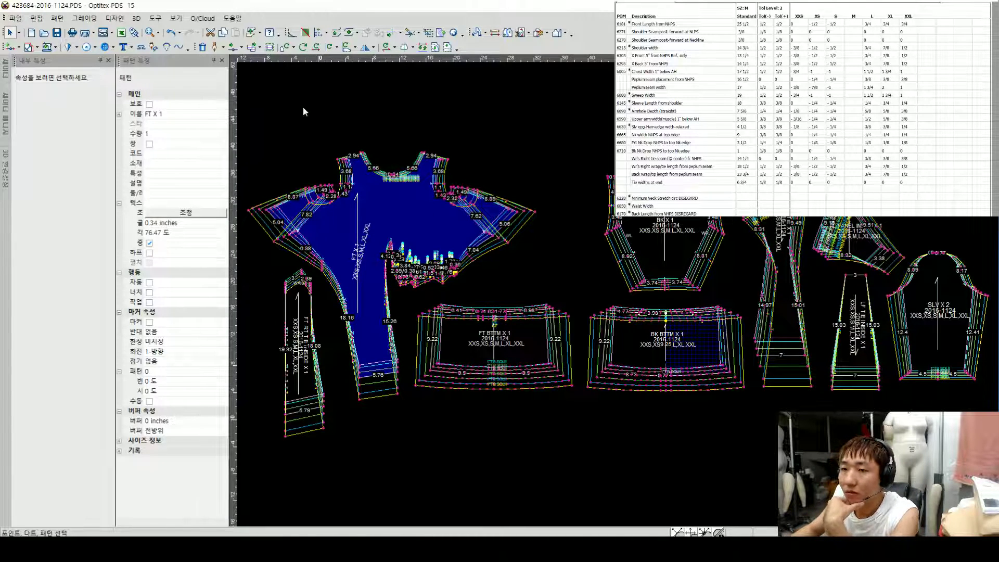
click(223, 61)
click(108, 60)
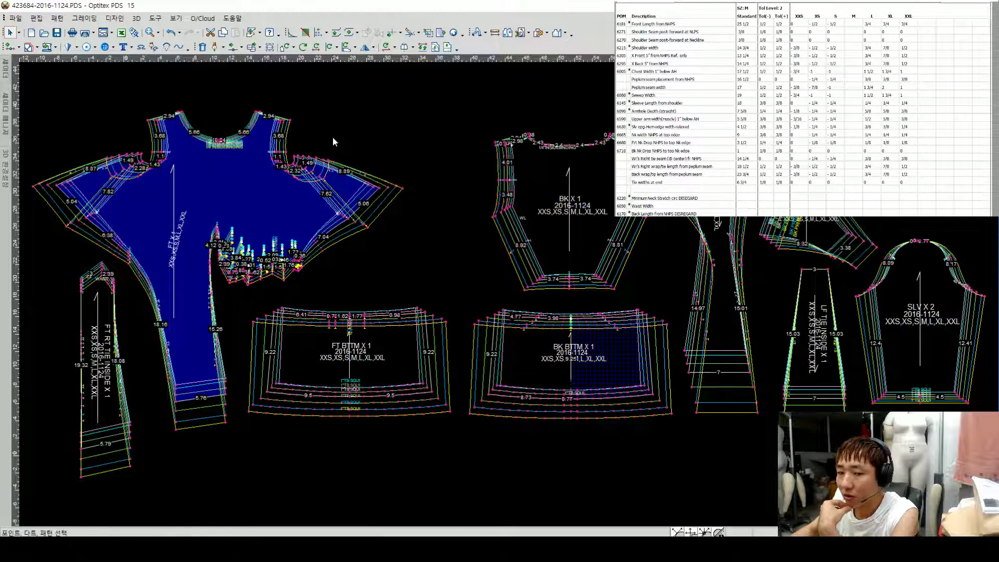